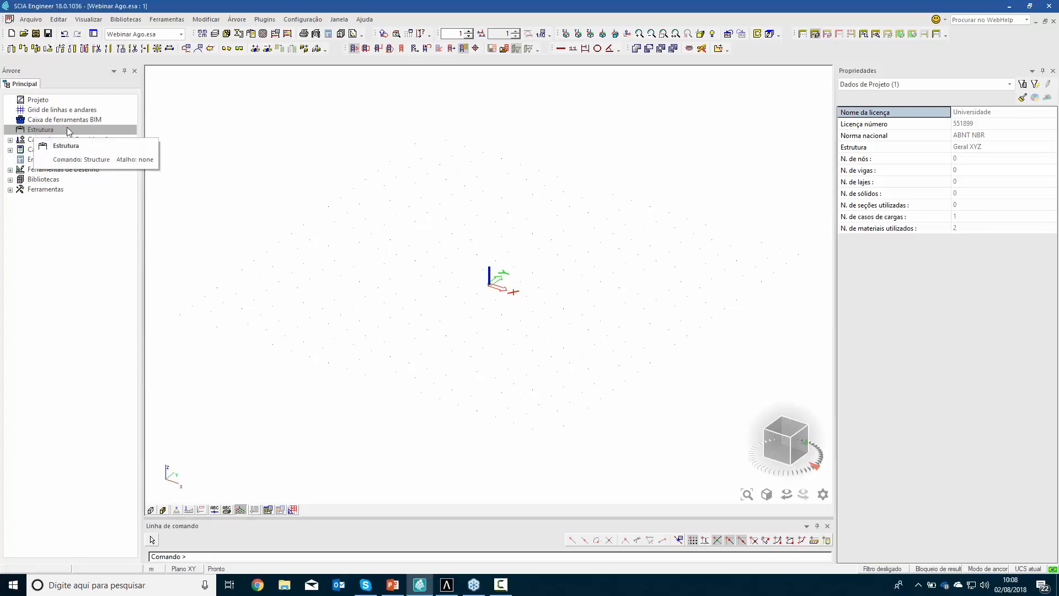
Review the project's basic data and the general properties of the Neoprene material
{"action": "double_click", "coordinate": [44, 101]}
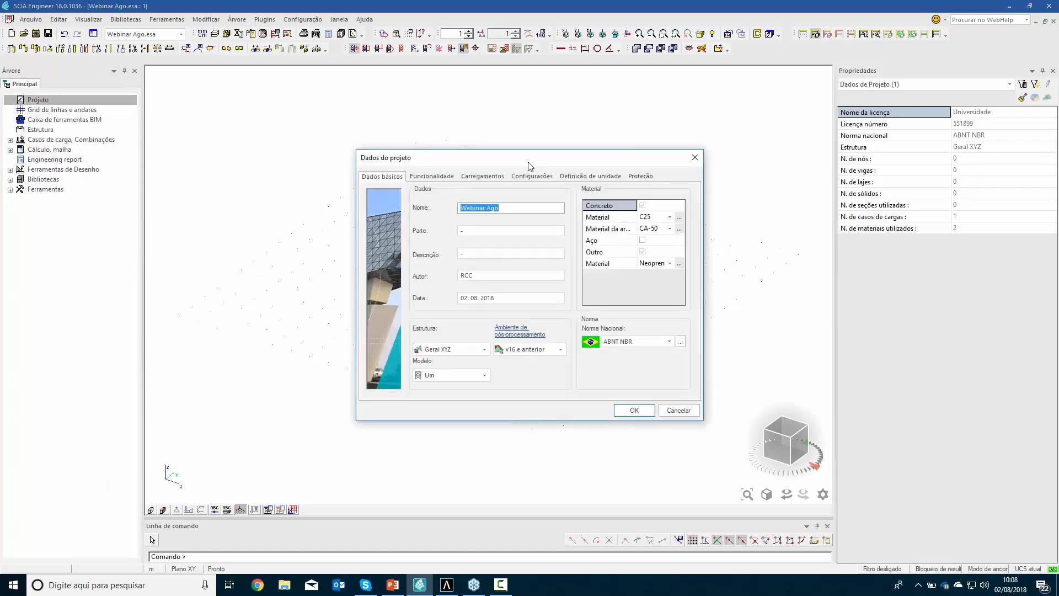
{"action": "left_click_drag", "start_coordinate": [530, 166], "coordinate": [510, 164]}
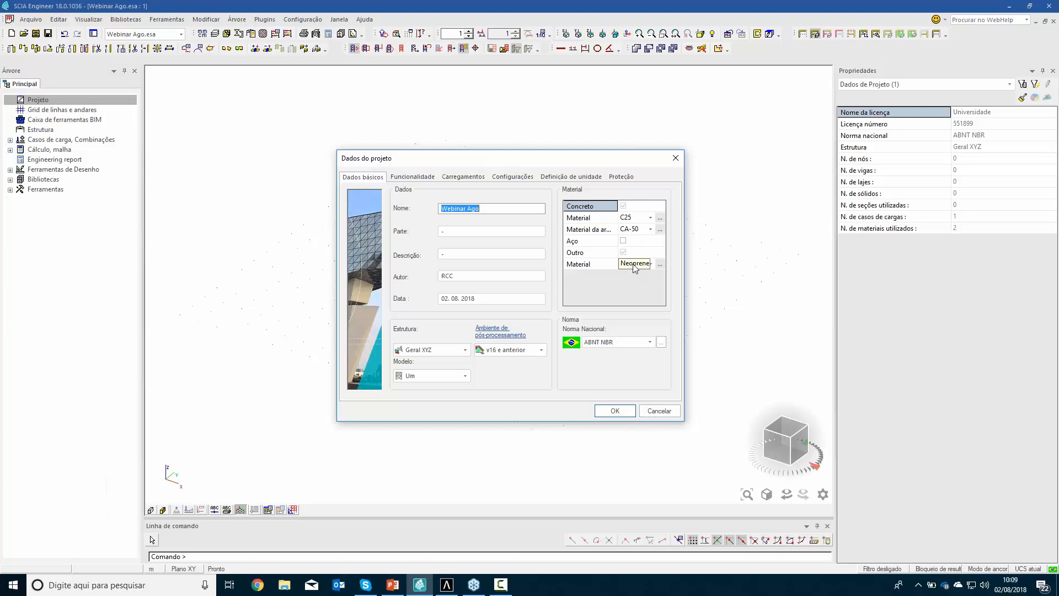
{"action": "left_click", "coordinate": [660, 264]}
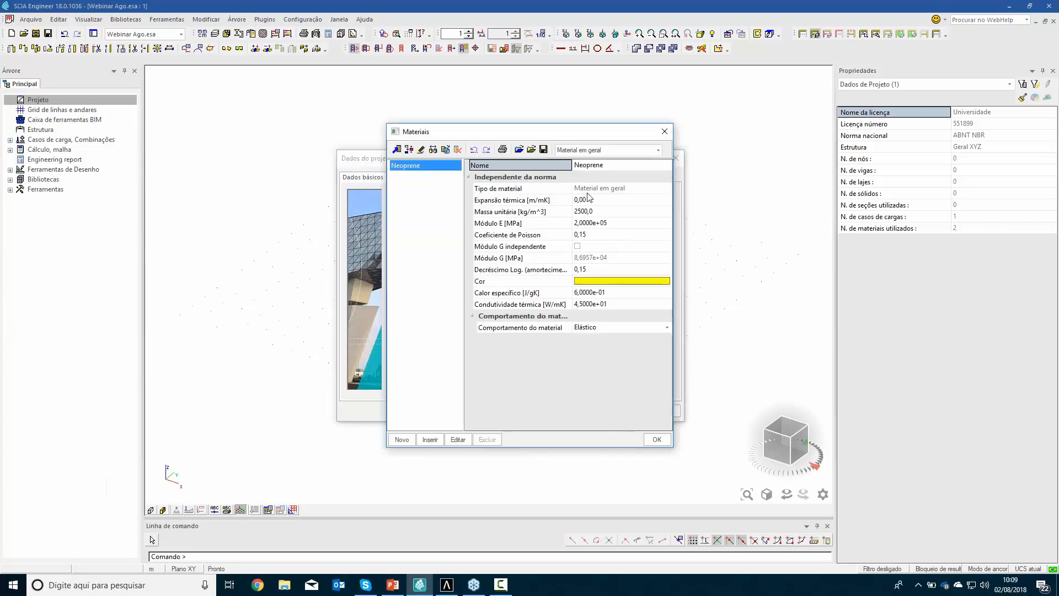
{"action": "left_click", "coordinate": [661, 442]}
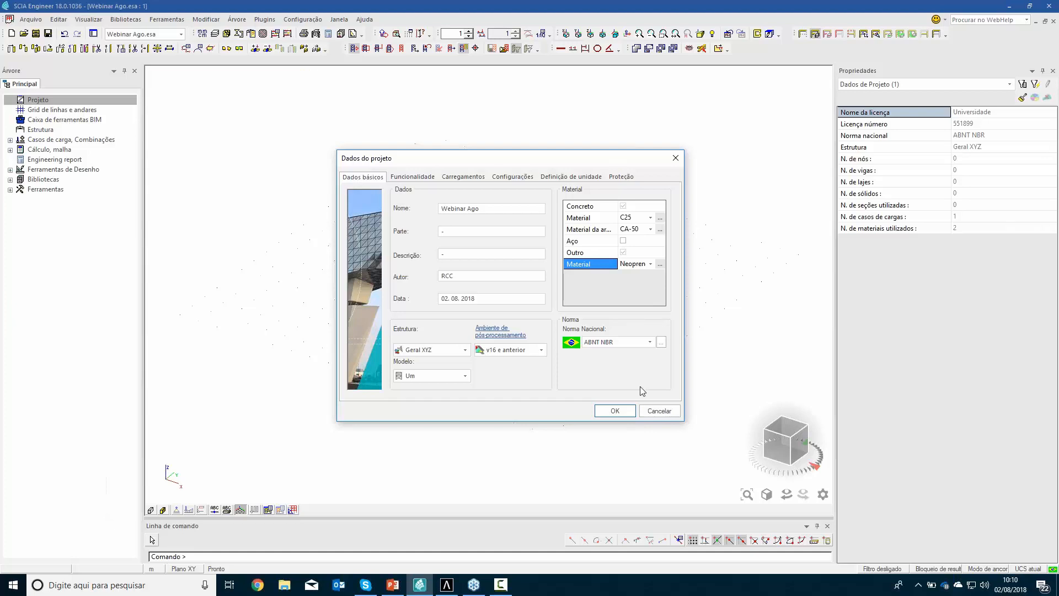
{"action": "left_click", "coordinate": [614, 411]}
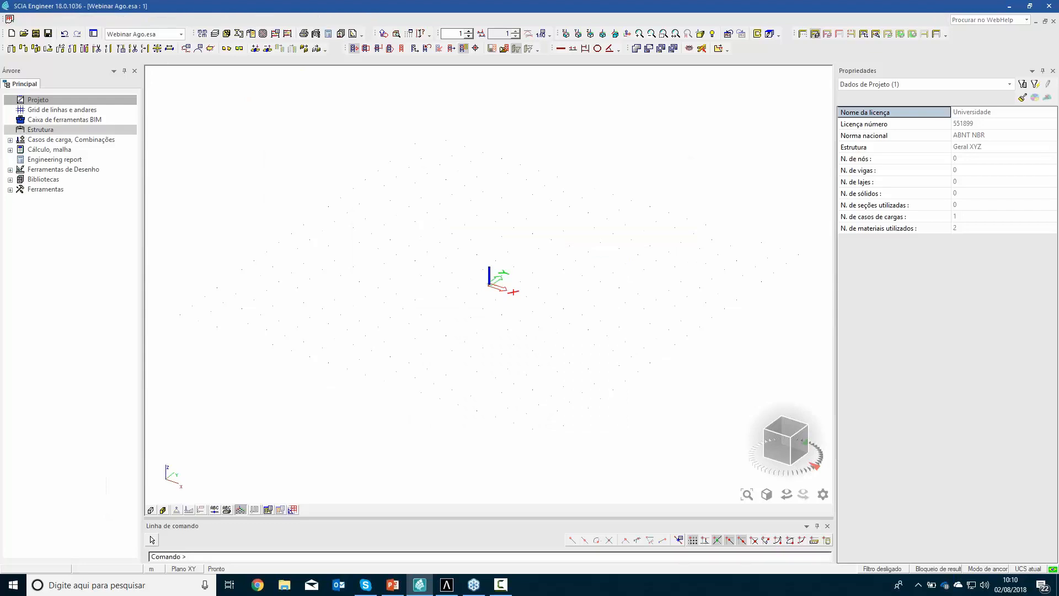
Start a new 2D plate element in C25 with a constant thickness of 25 cm
{"action": "left_click", "coordinate": [33, 130]}
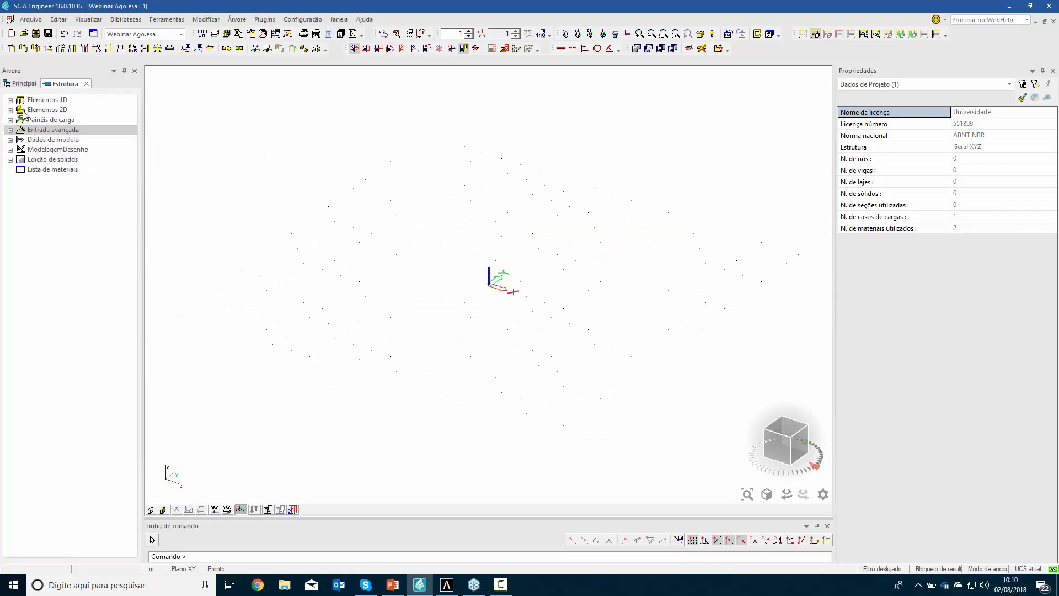
{"action": "left_click", "coordinate": [10, 110]}
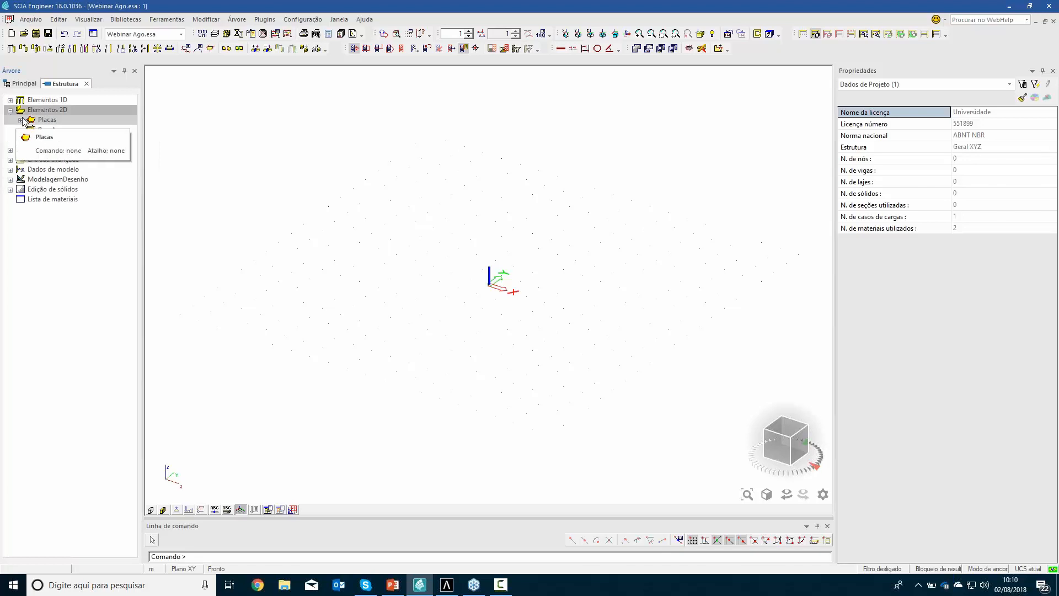
{"action": "left_click", "coordinate": [20, 120]}
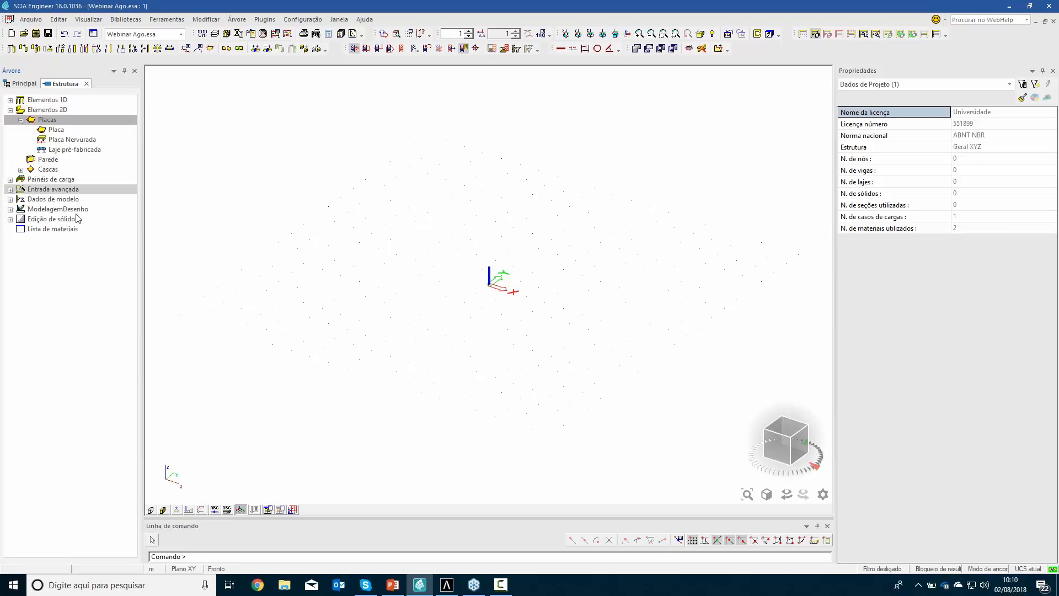
{"action": "left_click", "coordinate": [54, 130]}
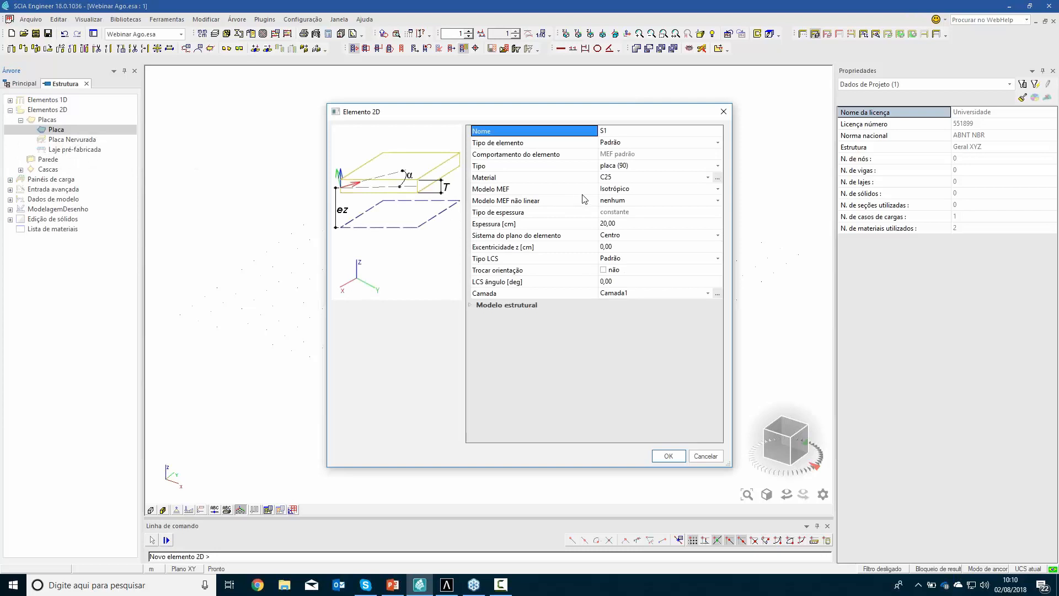
{"action": "left_click", "coordinate": [627, 223]}
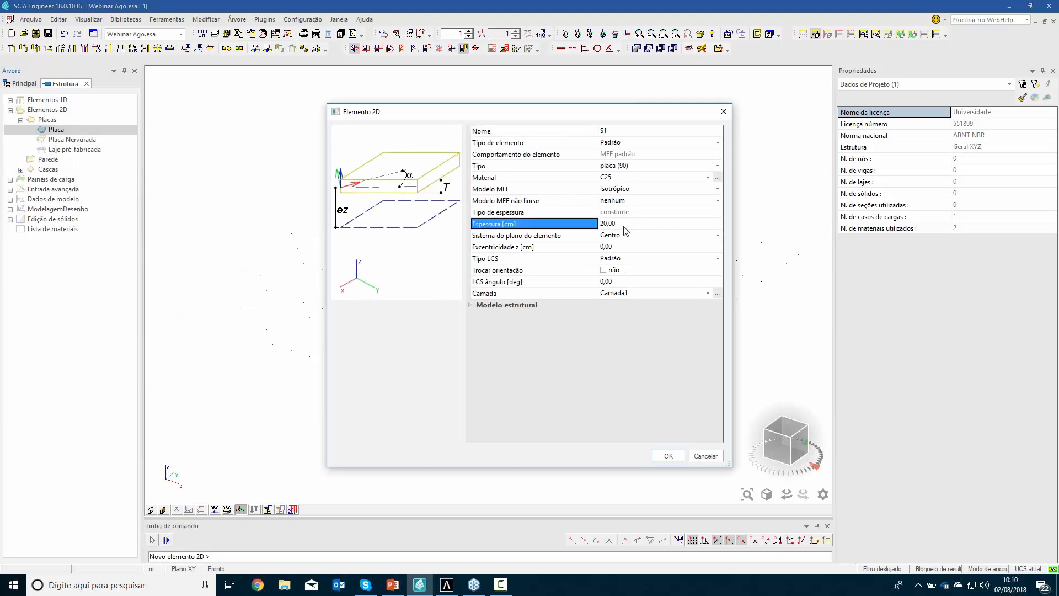
{"action": "type", "text": "25"}
{"action": "key", "text": "Return"}
{"action": "left_click", "coordinate": [667, 456]}
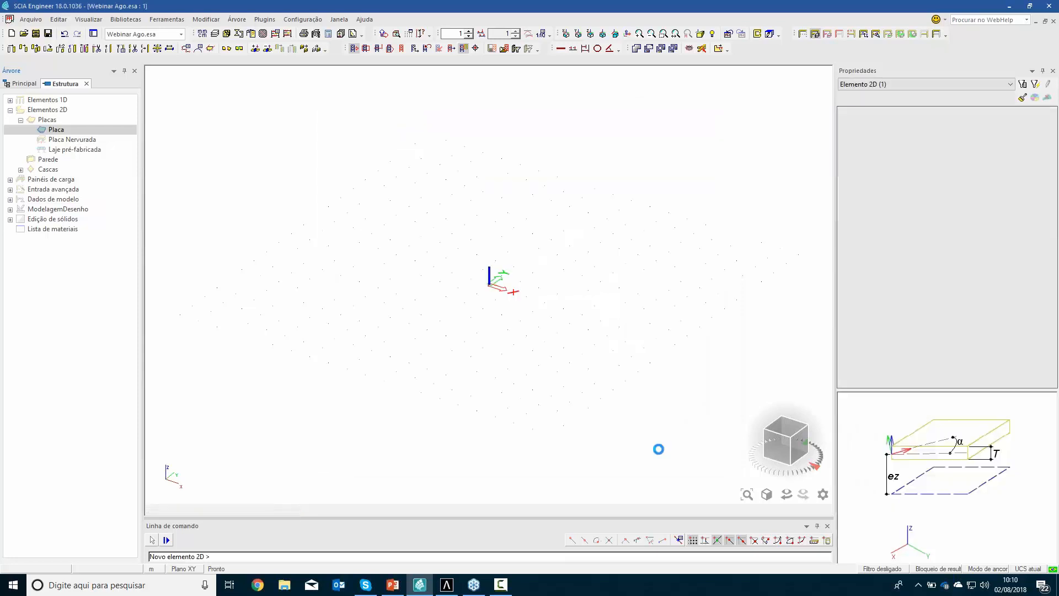
Draw the plate as a rectangle starting at the origin, 36,9 m along X and 14,7 m along Y
{"action": "left_click", "coordinate": [490, 285]}
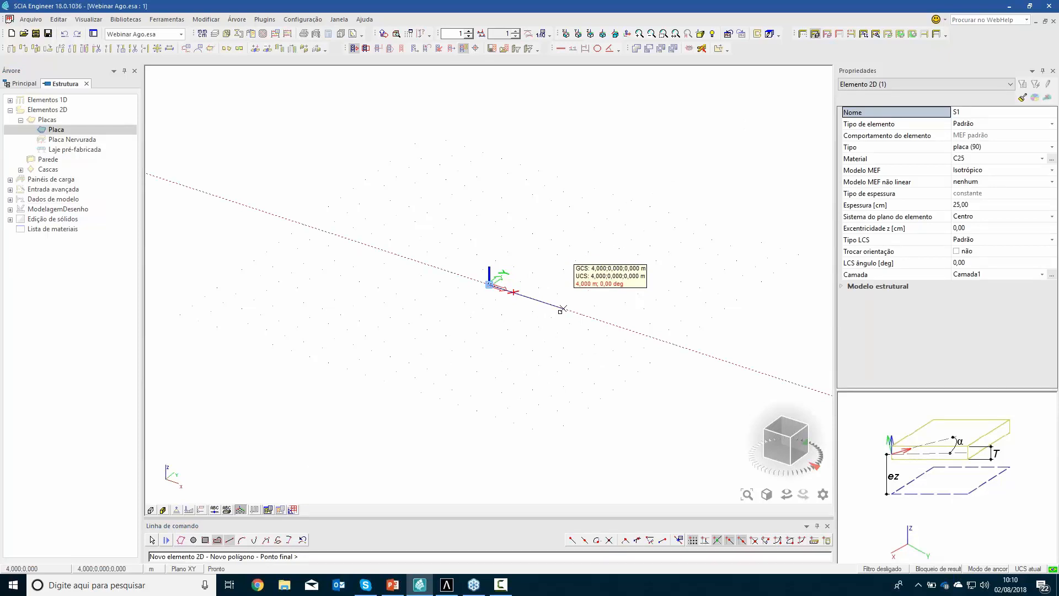
{"action": "type", "text": "36,9"}
{"action": "key", "text": "Return"}
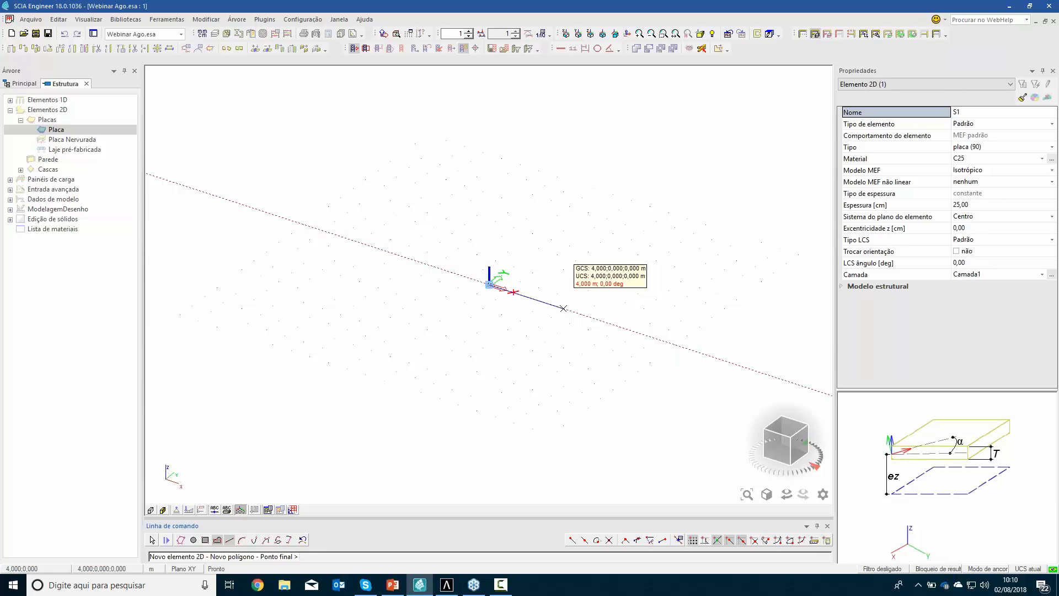
{"action": "scroll", "coordinate": [707, 284], "scroll_direction": "down", "scroll_amount": 4}
{"action": "middle_click_drag", "start_coordinate": [759, 314], "coordinate": [430, 323]}
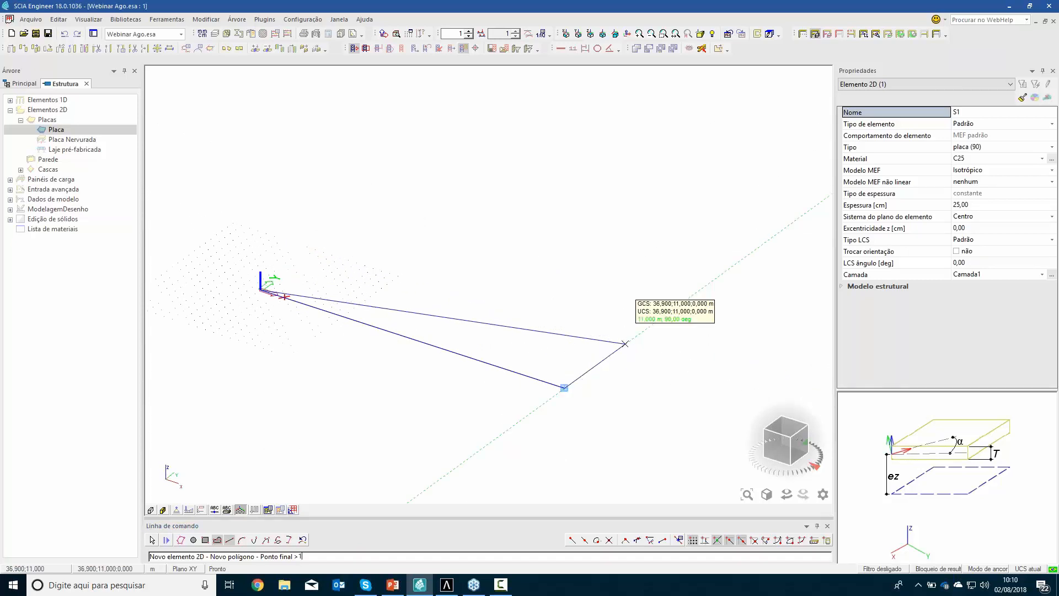
{"action": "type", "text": "14,7"}
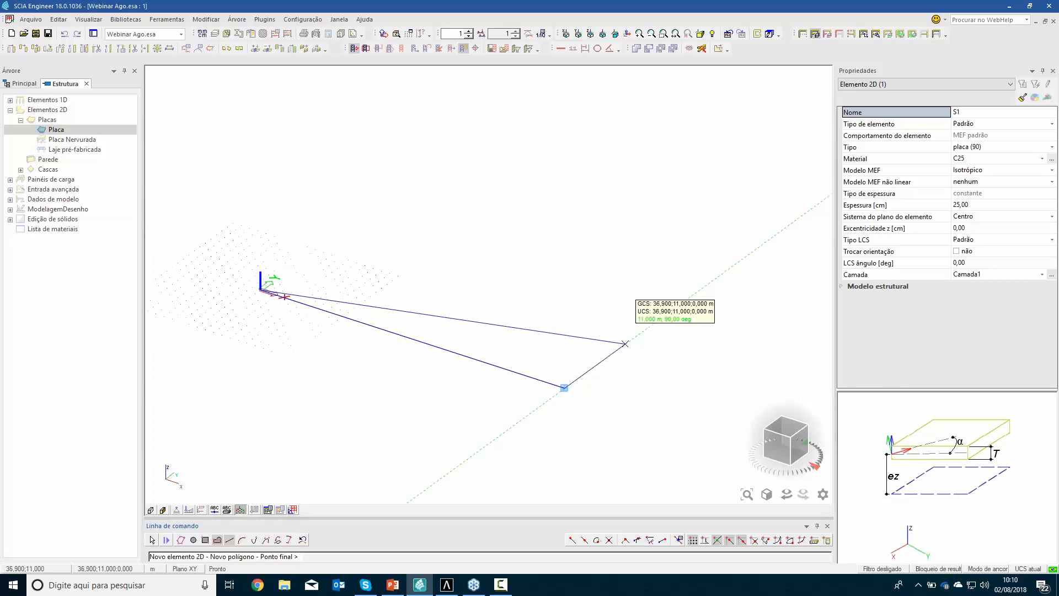
{"action": "key", "text": "Return"}
{"action": "type", "text": "36,9"}
{"action": "key", "text": "Return"}
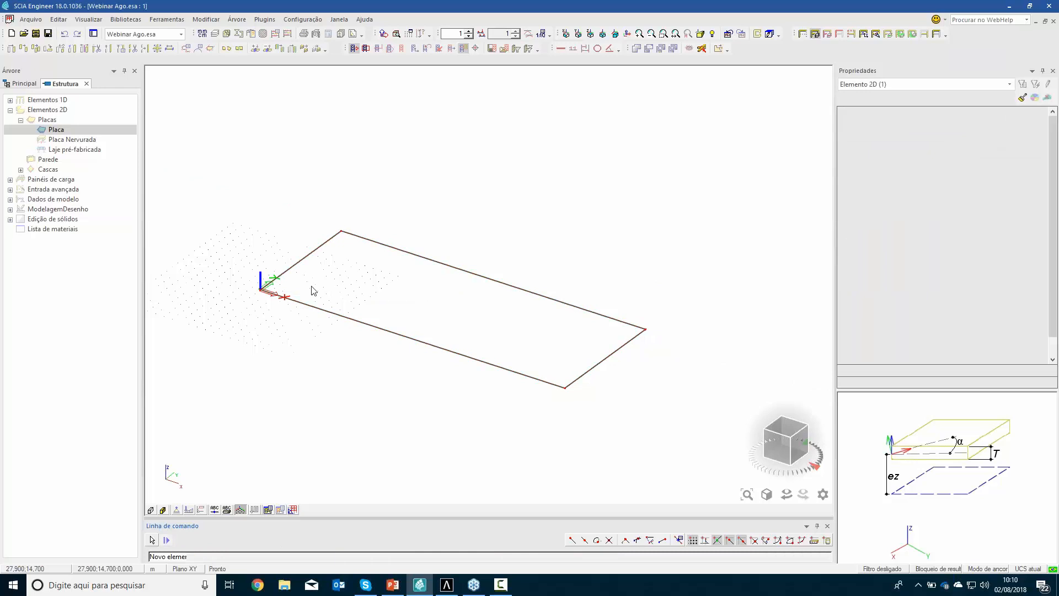
{"action": "key", "text": "Escape"}
{"action": "left_click", "coordinate": [163, 510]}
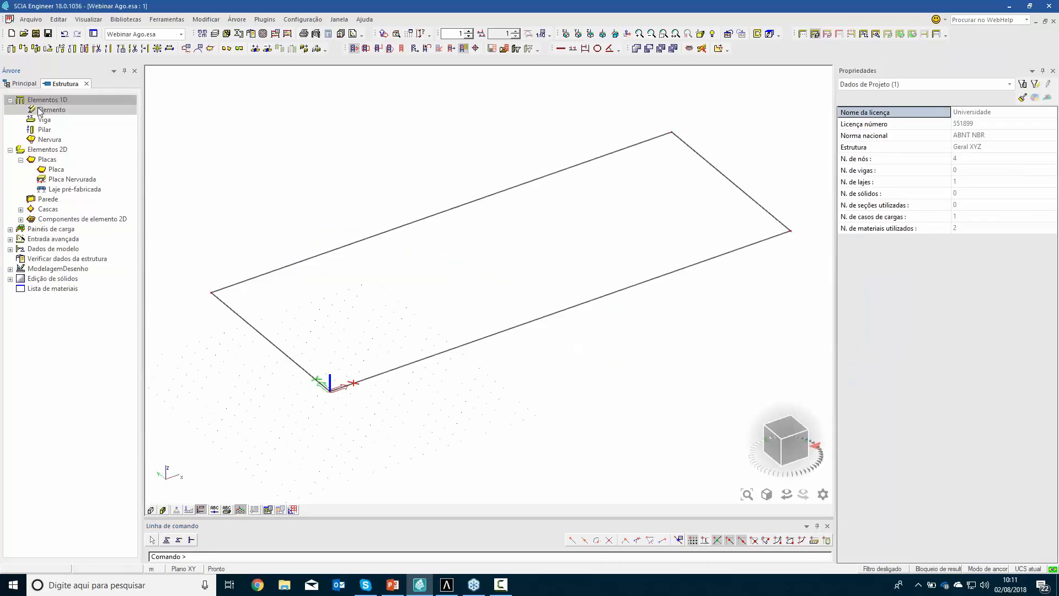
Start a new 1D member and review the cross-sections defined in the project, including the Estaca section
{"action": "double_click", "coordinate": [46, 110]}
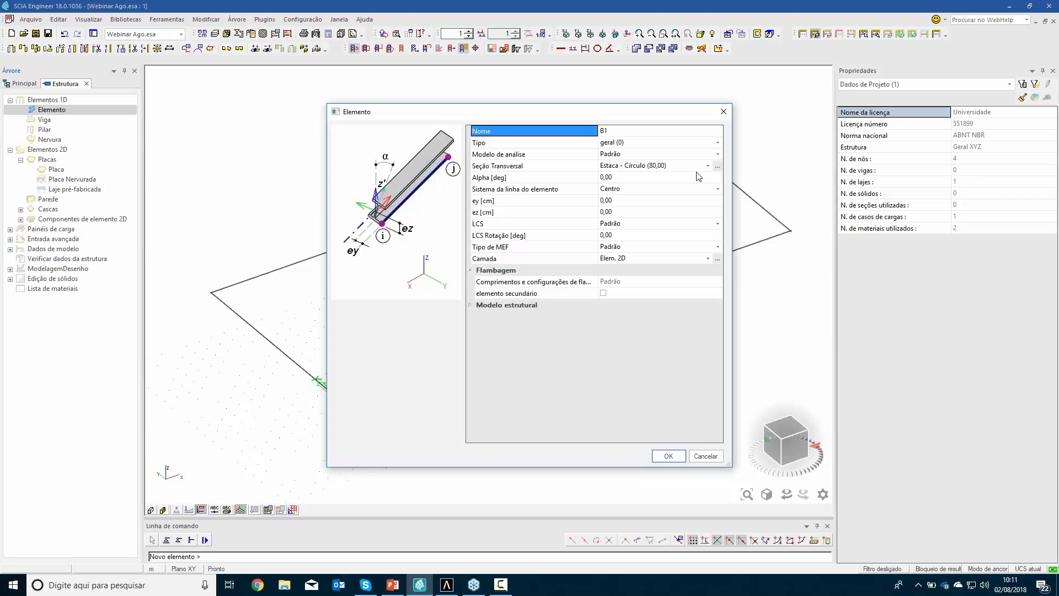
{"action": "left_click", "coordinate": [717, 166]}
{"action": "left_click", "coordinate": [717, 166]}
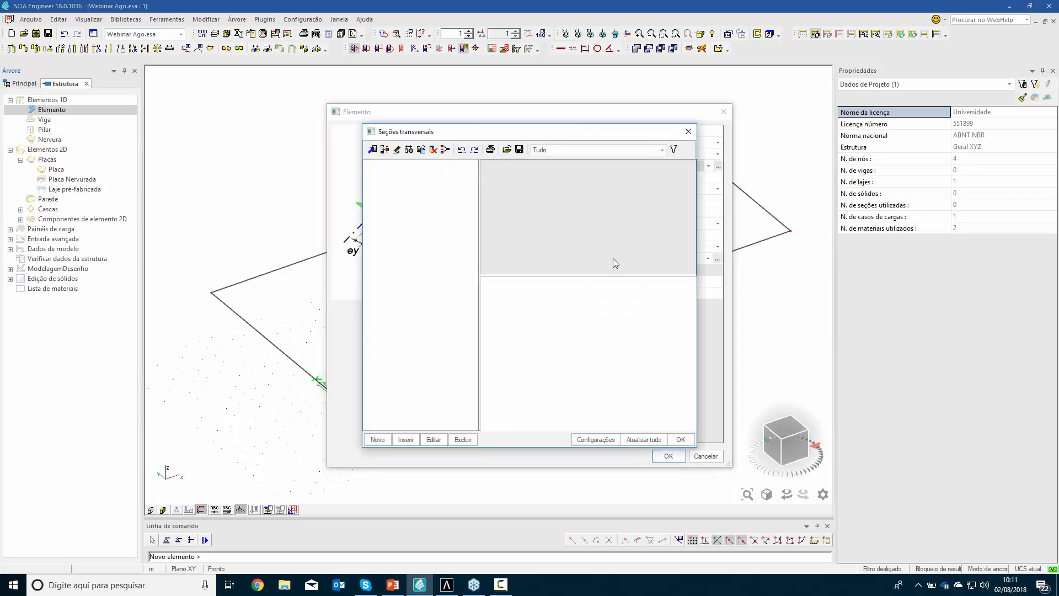
{"action": "left_click", "coordinate": [388, 167]}
{"action": "left_click", "coordinate": [387, 177]}
{"action": "left_click", "coordinate": [387, 187]}
{"action": "left_click", "coordinate": [386, 198]}
{"action": "left_click", "coordinate": [411, 207]}
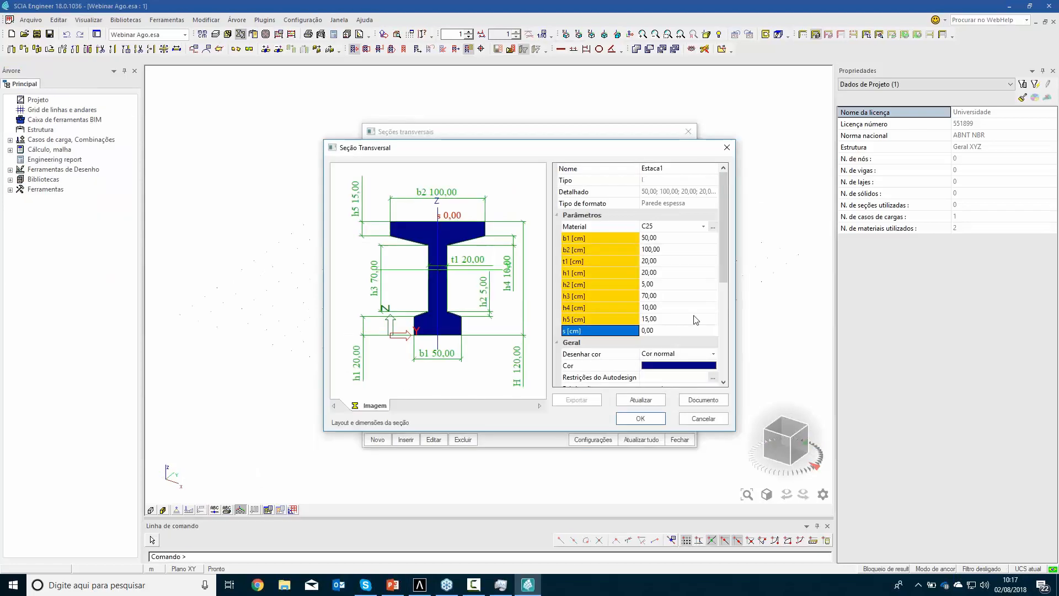
Set the bridge I-section's upper haunch height h4 to 5 cm and its web height h3 to 120 cm
{"action": "left_click", "coordinate": [513, 252]}
{"action": "left_click", "coordinate": [514, 252]}
{"action": "type", "text": "5"}
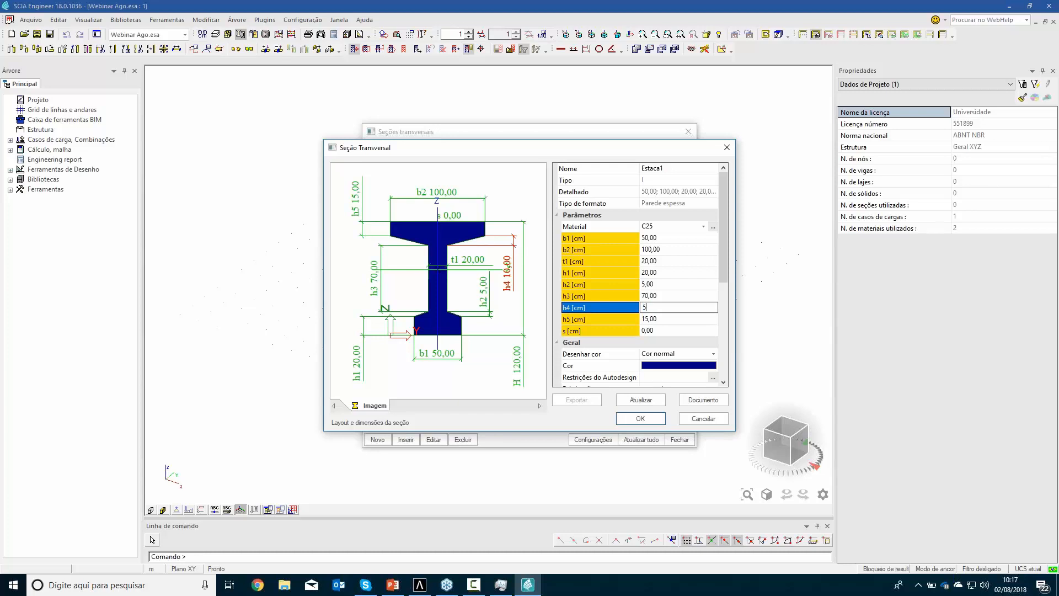
{"action": "key", "text": "Return"}
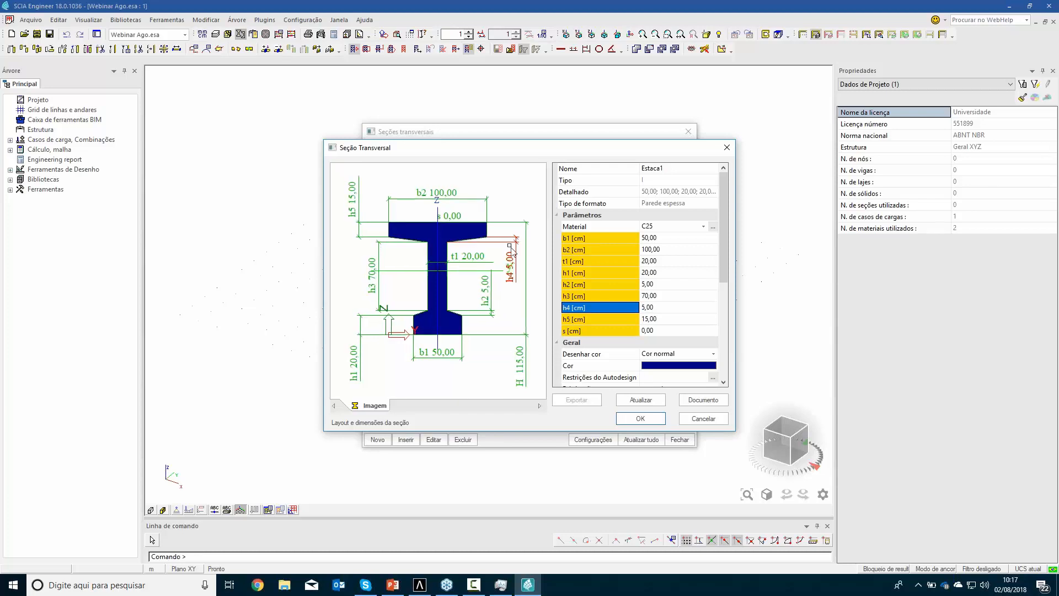
{"action": "left_click", "coordinate": [373, 276]}
{"action": "type", "text": "1"}
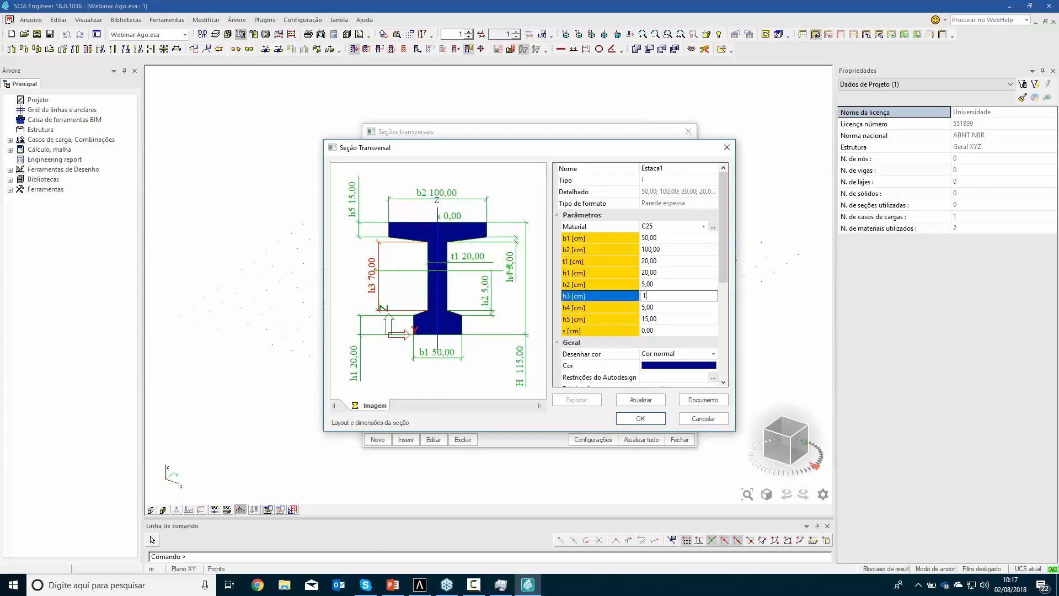
{"action": "type", "text": "20"}
{"action": "key", "text": "Return"}
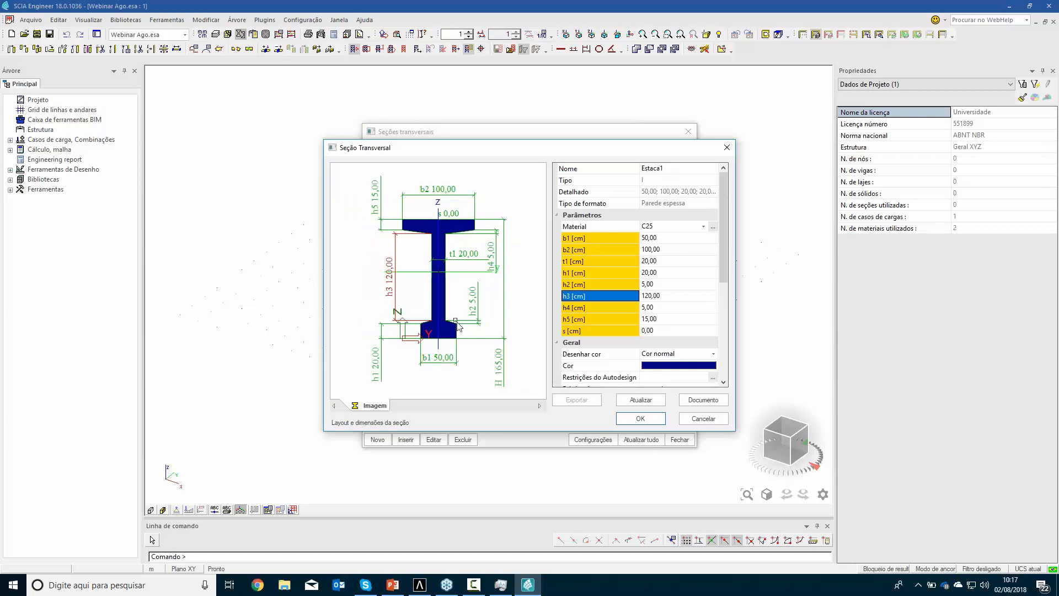
Set the I-section's lower haunch height h2 to 20 cm and its bottom flange height h1 to 25 cm
{"action": "left_click", "coordinate": [474, 315]}
{"action": "type", "text": "2"}
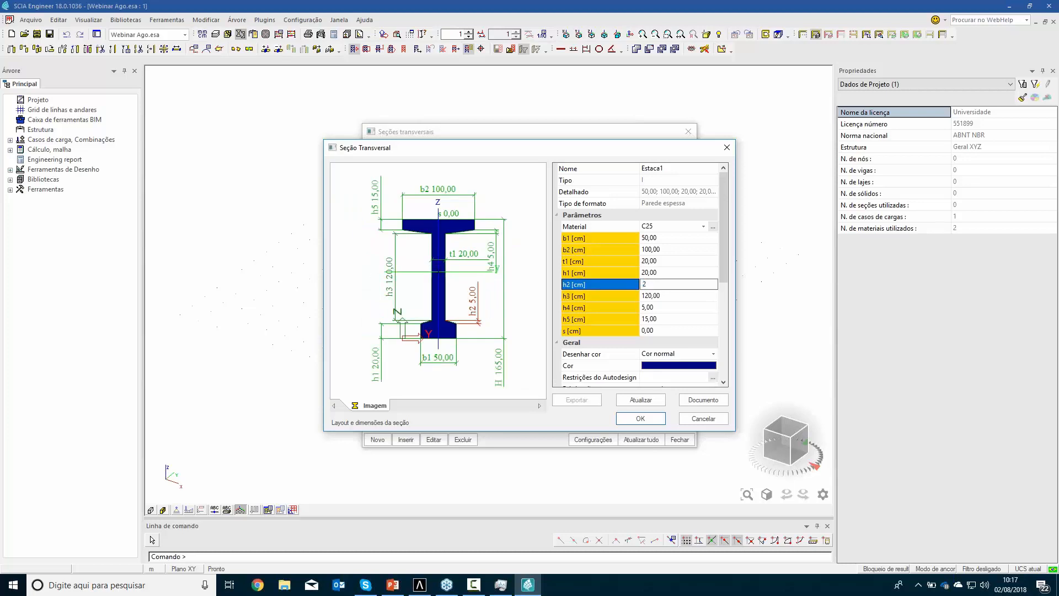
{"action": "type", "text": "0"}
{"action": "key", "text": "Return"}
{"action": "left_click", "coordinate": [384, 366]}
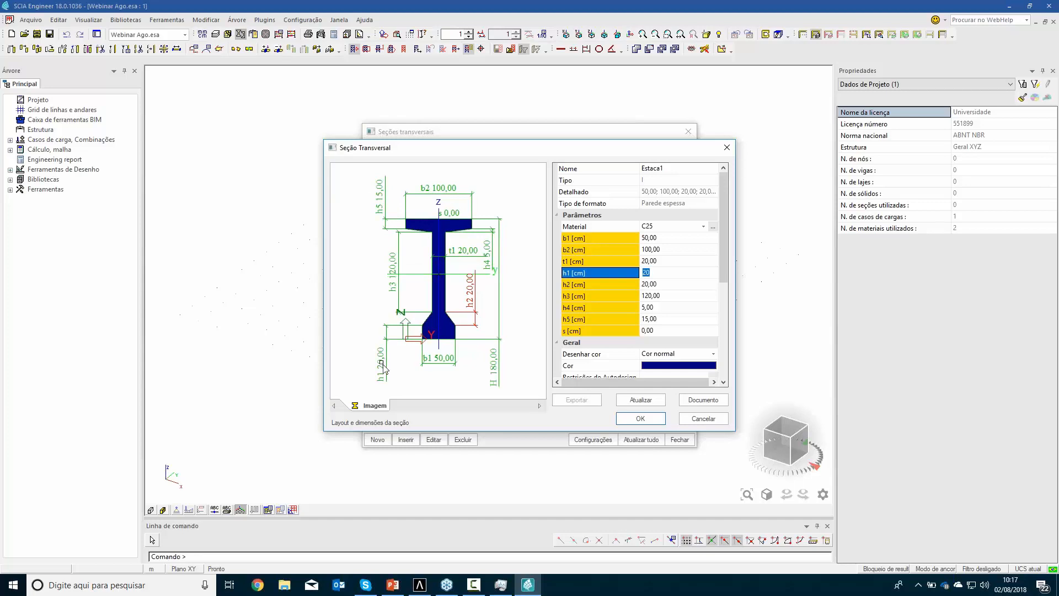
{"action": "type", "text": "25"}
{"action": "key", "text": "Return"}
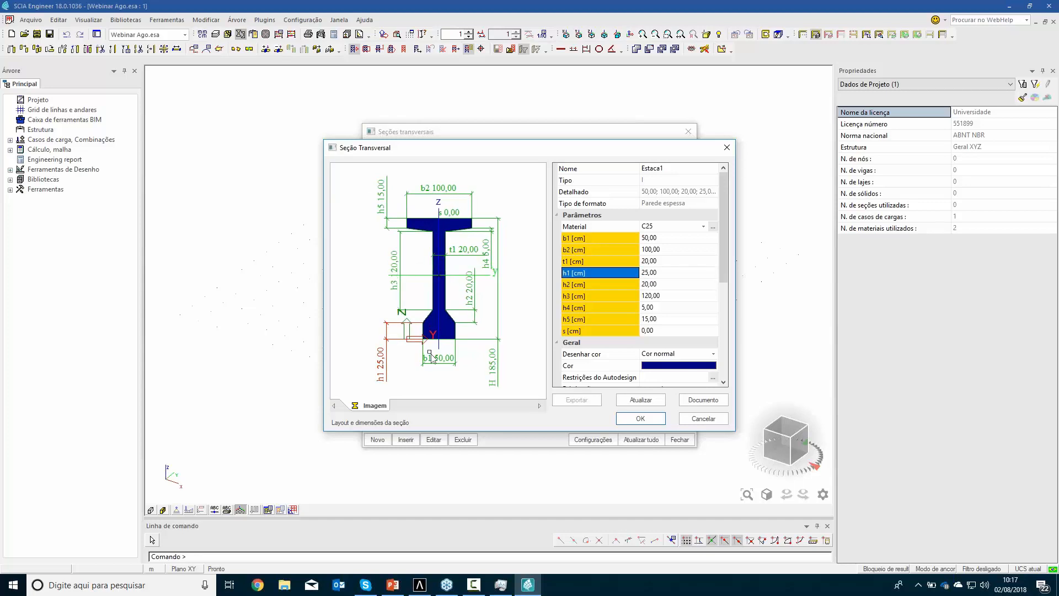
Set the I-section's bottom flange width b1 to 60 cm, with C25 as the material
{"action": "left_click", "coordinate": [440, 357]}
{"action": "type", "text": "6"}
{"action": "key", "text": "Return"}
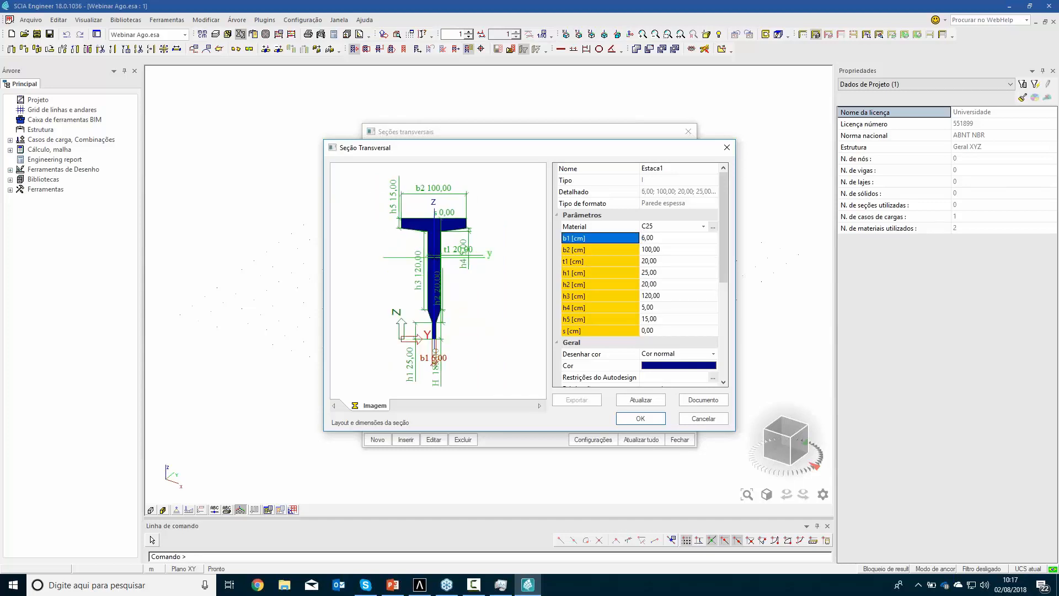
{"action": "left_click", "coordinate": [659, 229]}
{"action": "left_click", "coordinate": [656, 237]}
{"action": "left_click", "coordinate": [659, 227]}
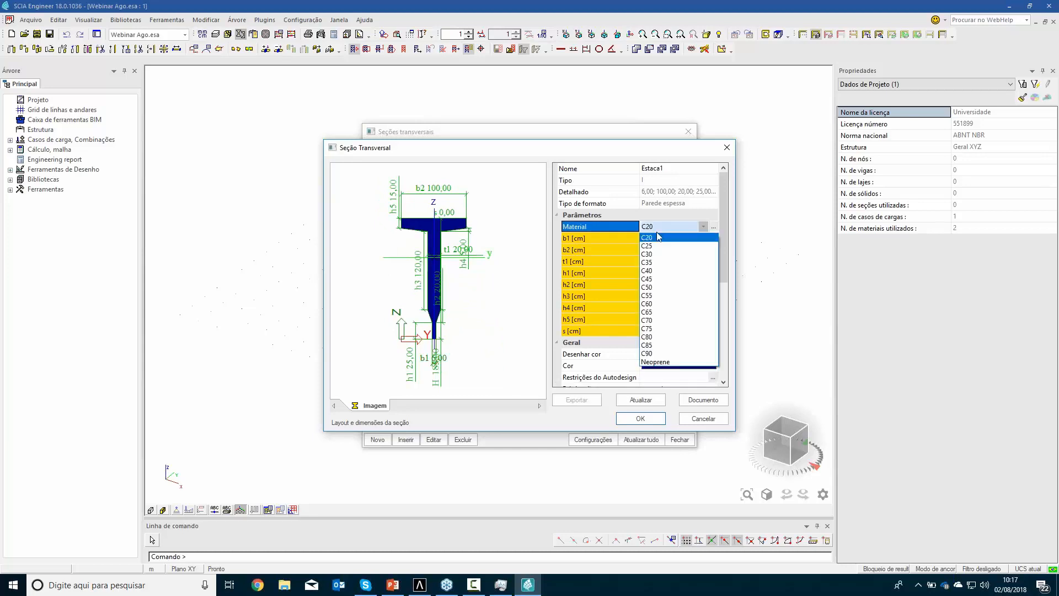
{"action": "left_click", "coordinate": [653, 246]}
{"action": "left_click", "coordinate": [657, 239]}
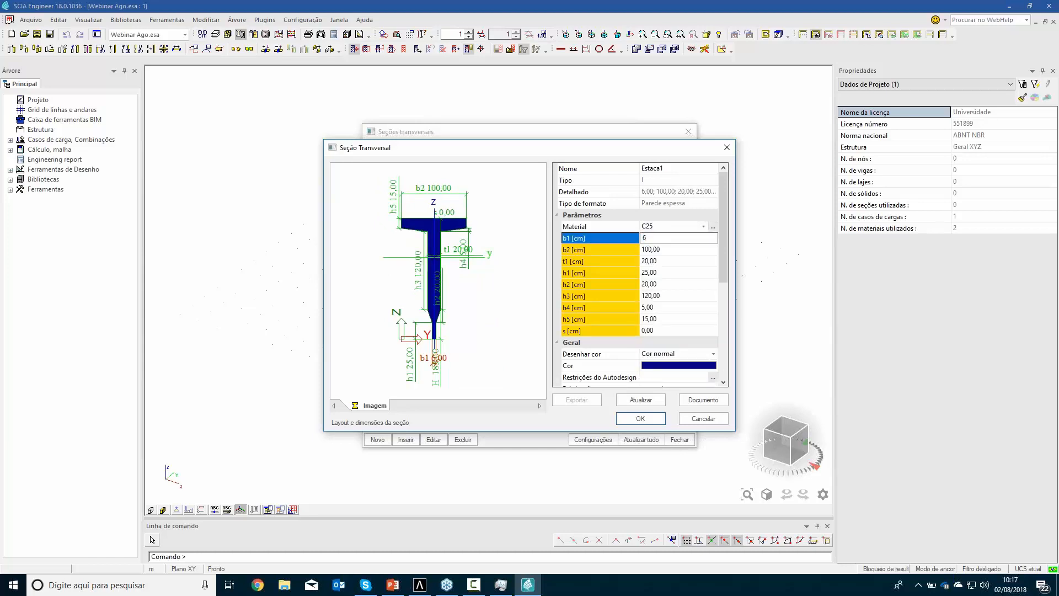
{"action": "type", "text": "60"}
{"action": "key", "text": "Return"}
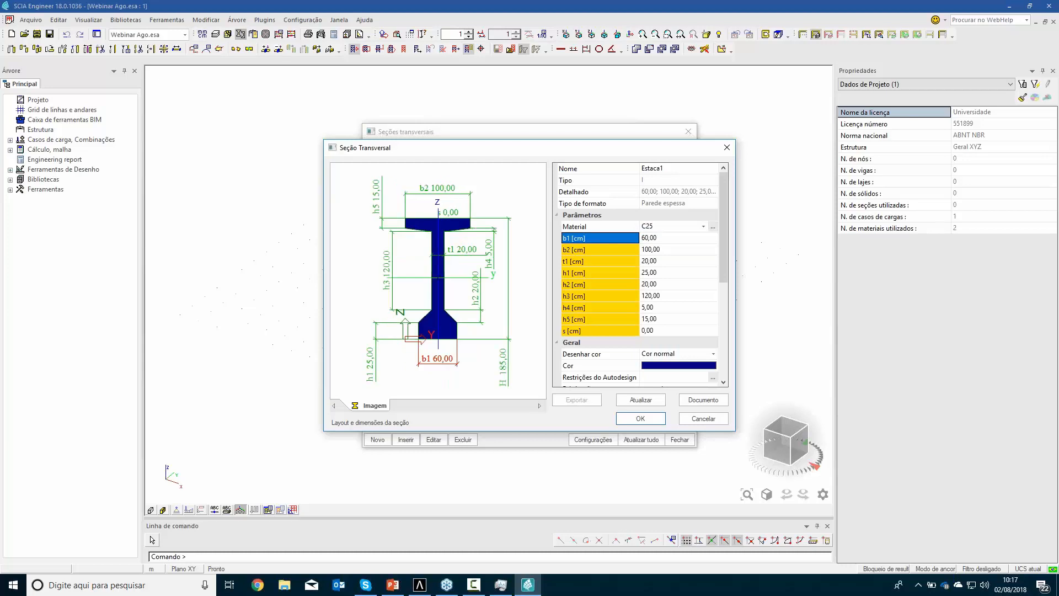
Set the I-section's web thickness t1 to 24 cm and accept the cross-section into the project
{"action": "left_click", "coordinate": [465, 252]}
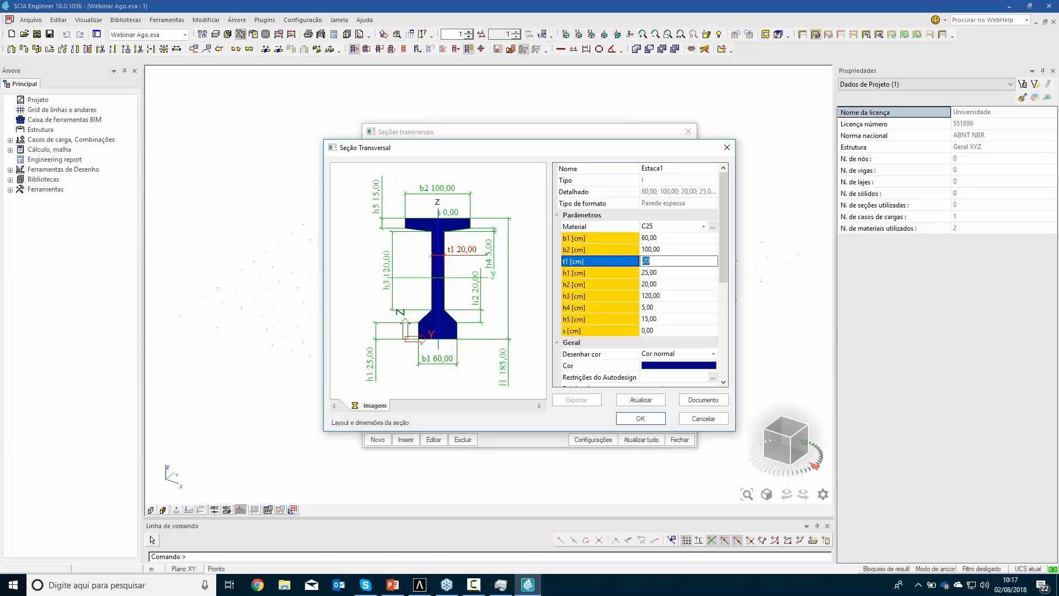
{"action": "key", "text": "Return"}
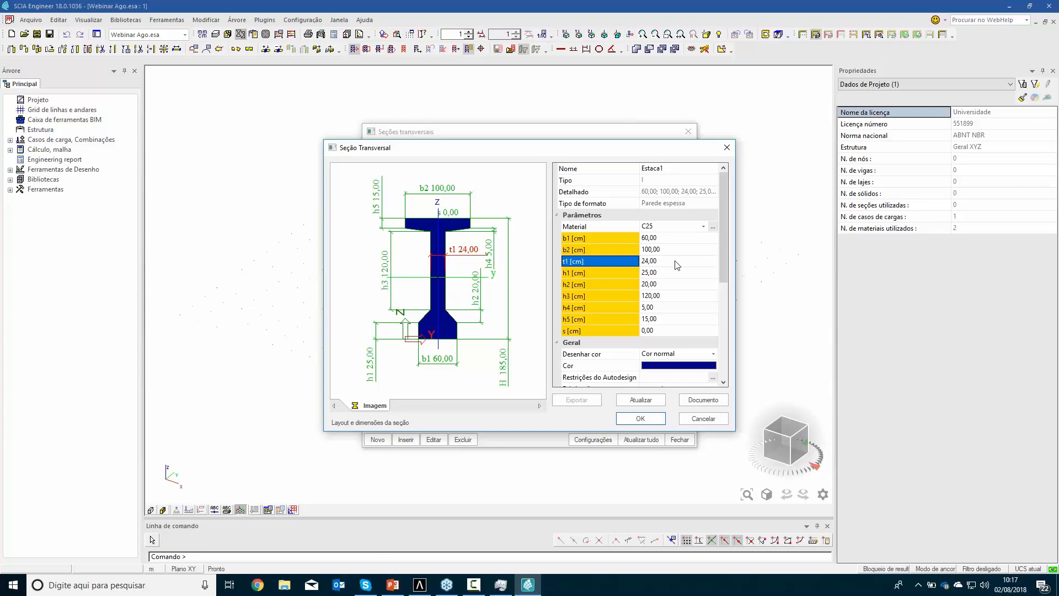
{"action": "left_click_drag", "start_coordinate": [721, 251], "coordinate": [710, 333]}
{"action": "left_click", "coordinate": [644, 319]}
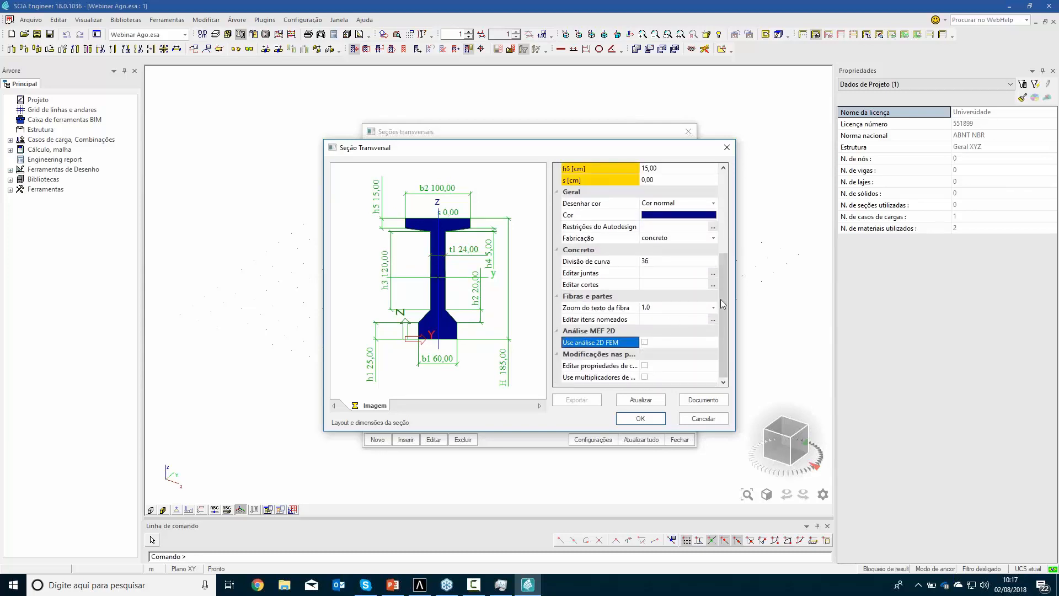
{"action": "left_click", "coordinate": [640, 418]}
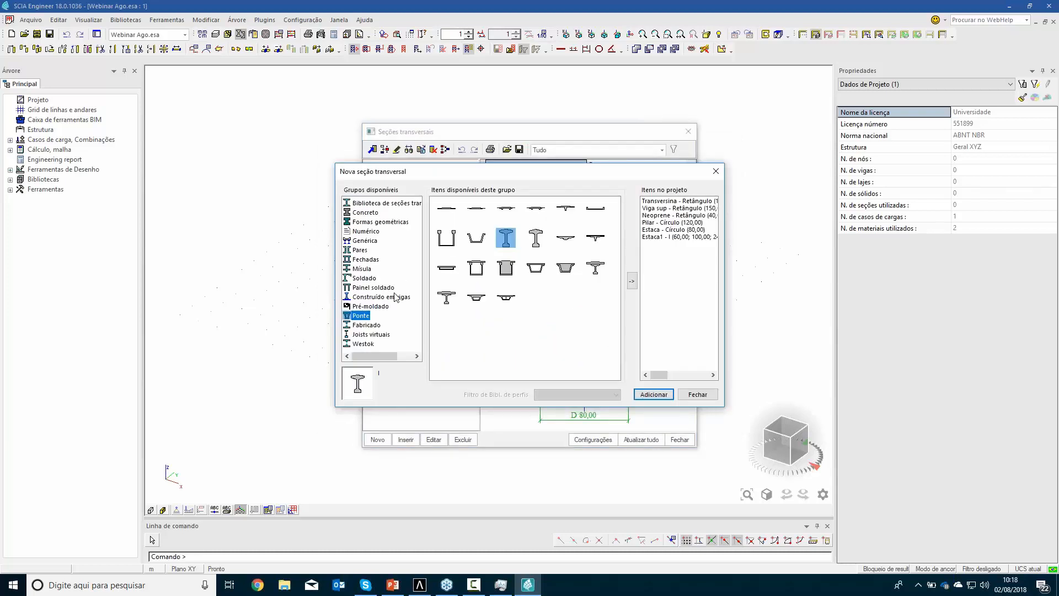
Finish adding cross-sections and rename the new bridge I-section as longarina
{"action": "left_click", "coordinate": [680, 394]}
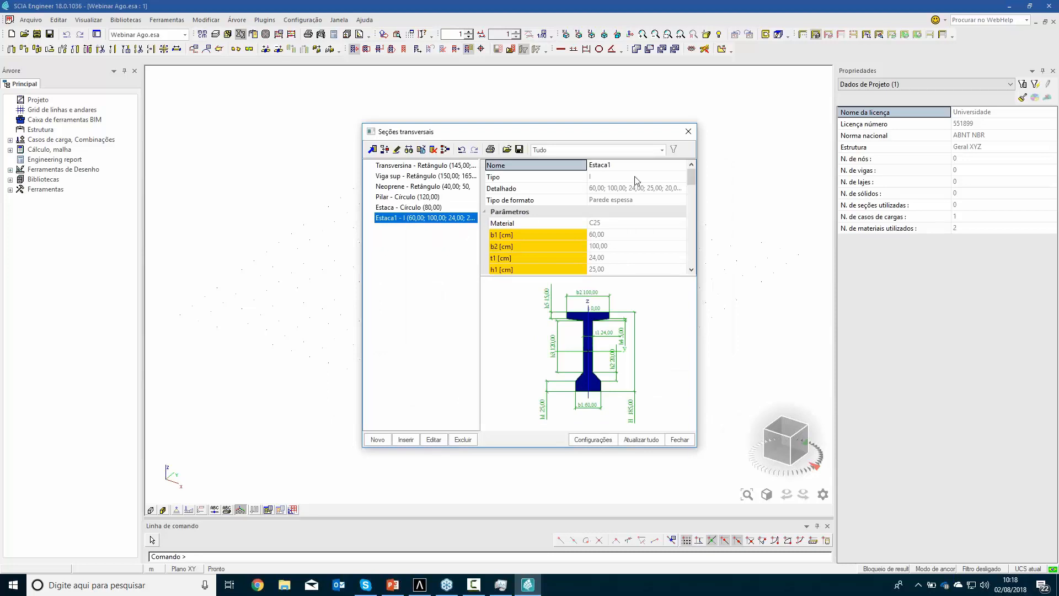
{"action": "left_click", "coordinate": [636, 167]}
{"action": "type", "text": "I"}
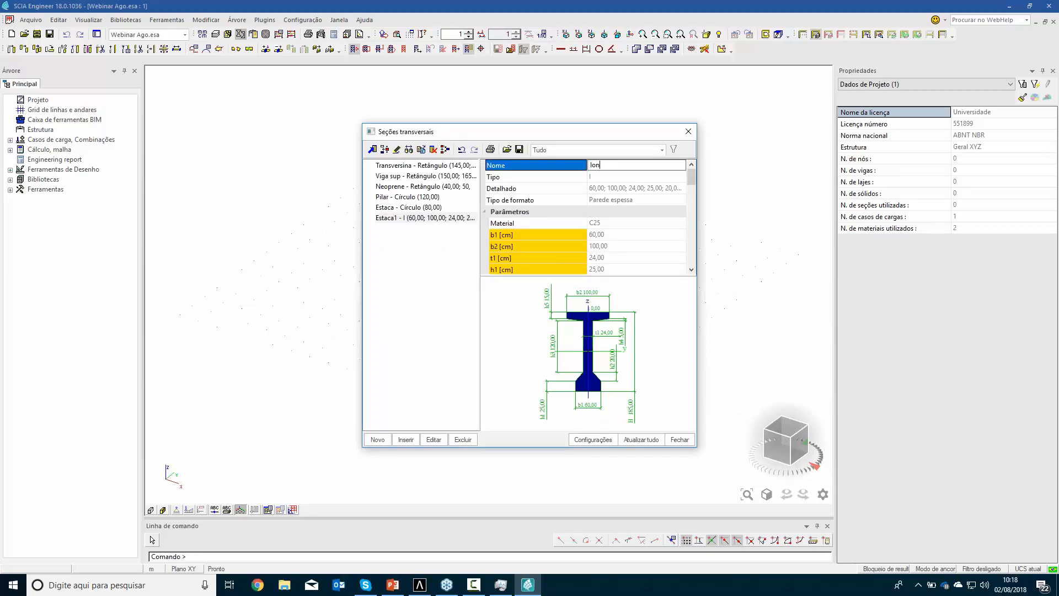
{"action": "key", "text": "Return"}
Duplicate the longarina cross-section and set the copy's web thickness t1 to 60 cm
{"action": "left_click", "coordinate": [421, 149]}
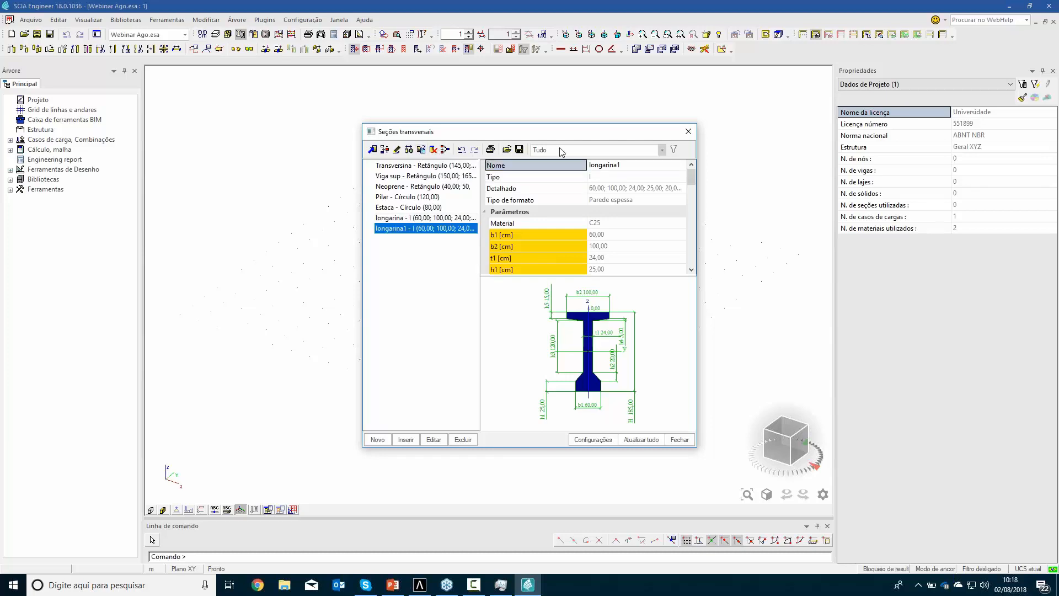
{"action": "left_click", "coordinate": [437, 442]}
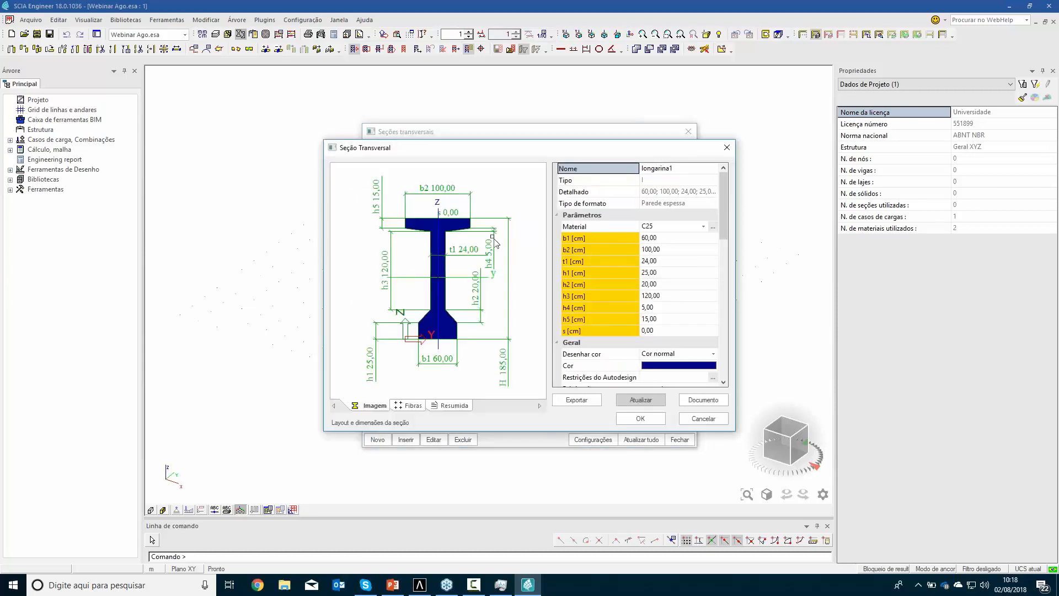
{"action": "left_click", "coordinate": [474, 253]}
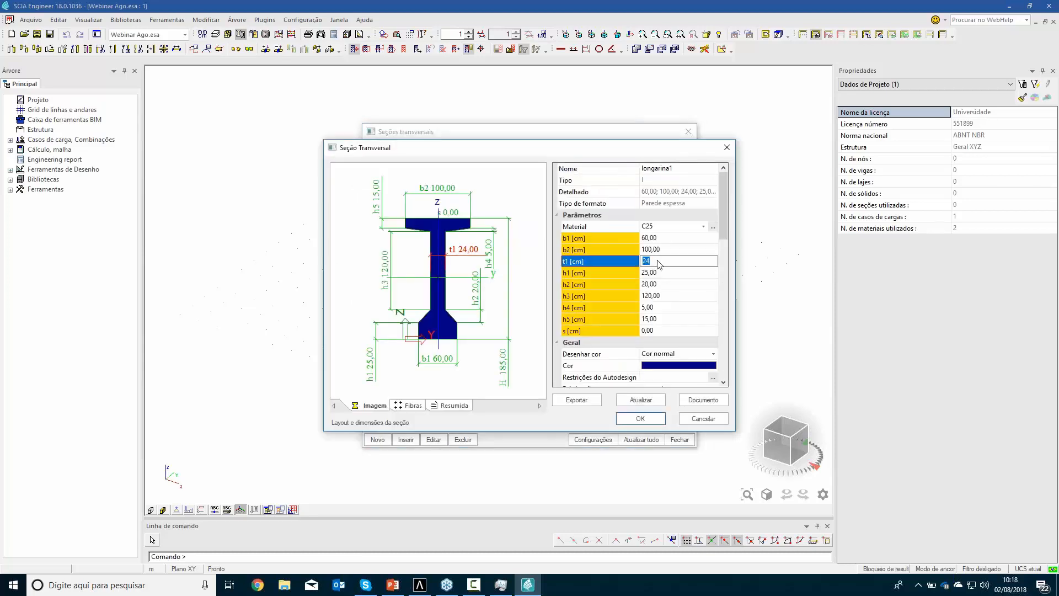
{"action": "type", "text": "60"}
{"action": "key", "text": "Return"}
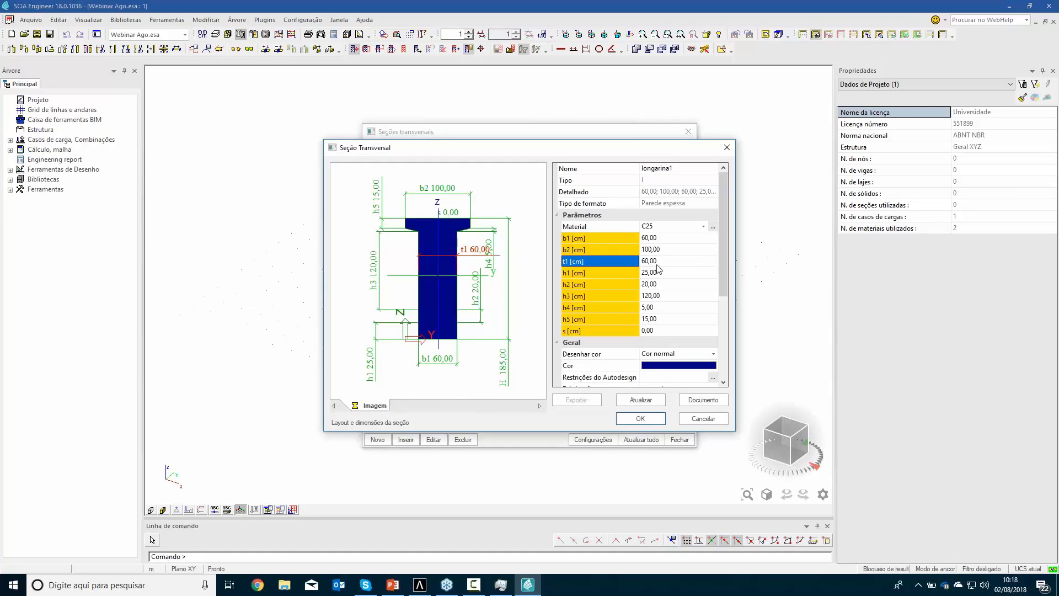
{"action": "left_click", "coordinate": [659, 421]}
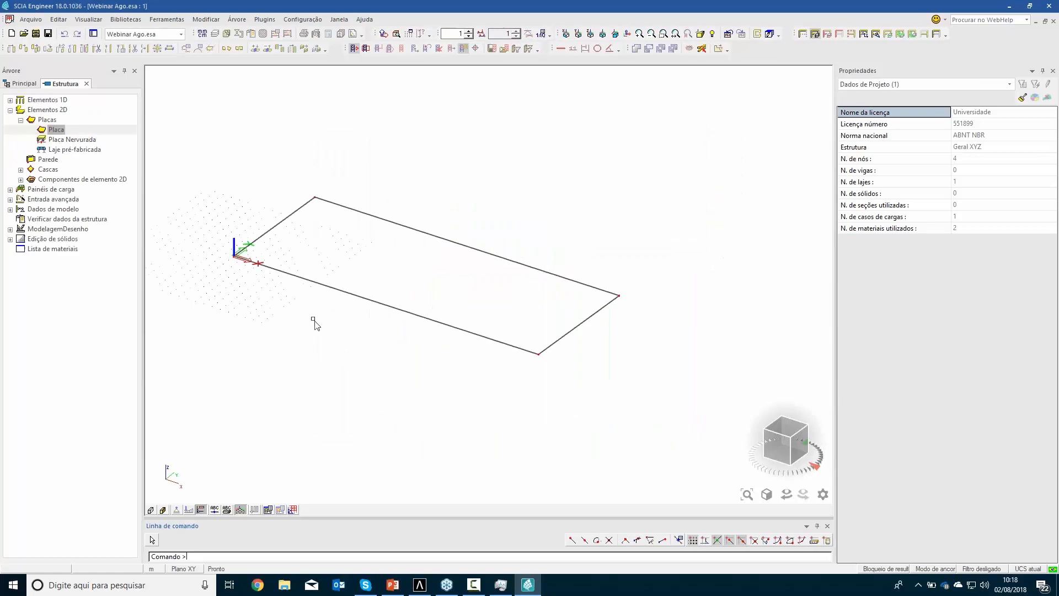
Configure the cursor snap to points along a line at a length of 1.100 m, with one repetition from both ends
{"action": "right_click_drag", "start_coordinate": [338, 326], "coordinate": [359, 338], "text": "ctrl"}
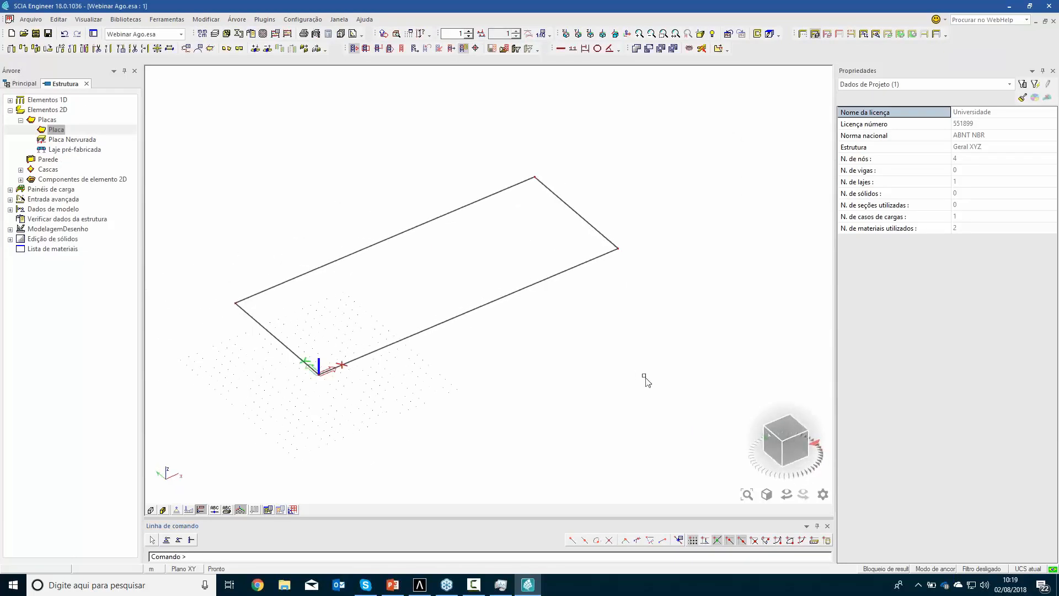
{"action": "left_click", "coordinate": [680, 540]}
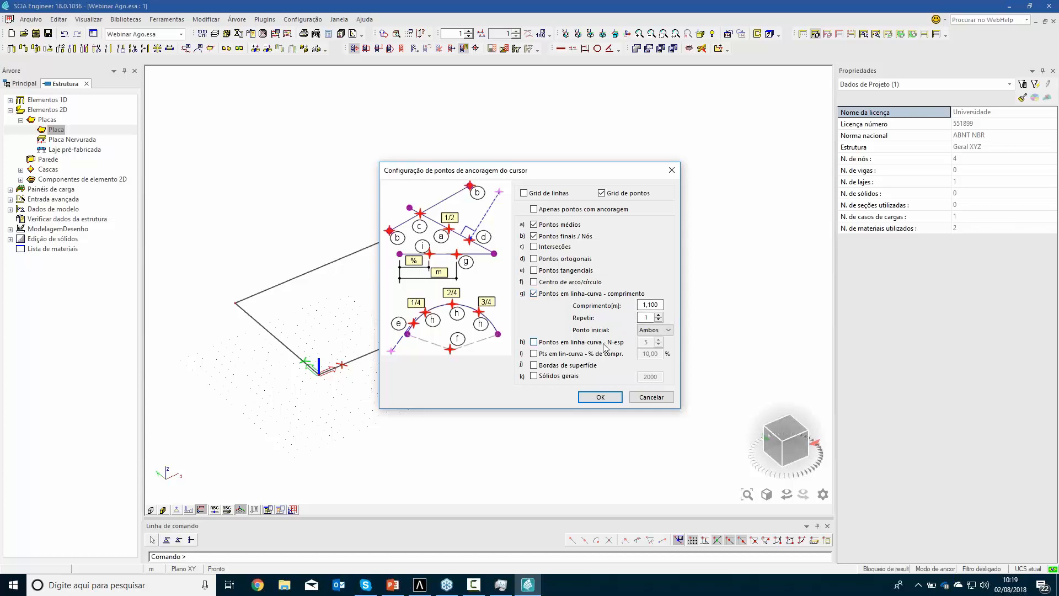
{"action": "left_click", "coordinate": [600, 397]}
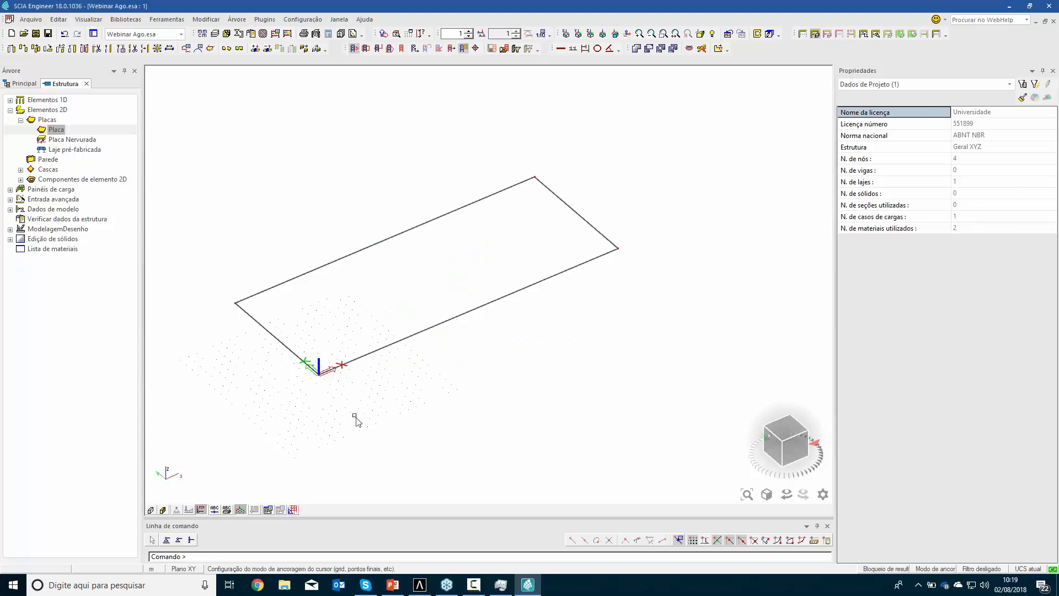
{"action": "left_click", "coordinate": [10, 100]}
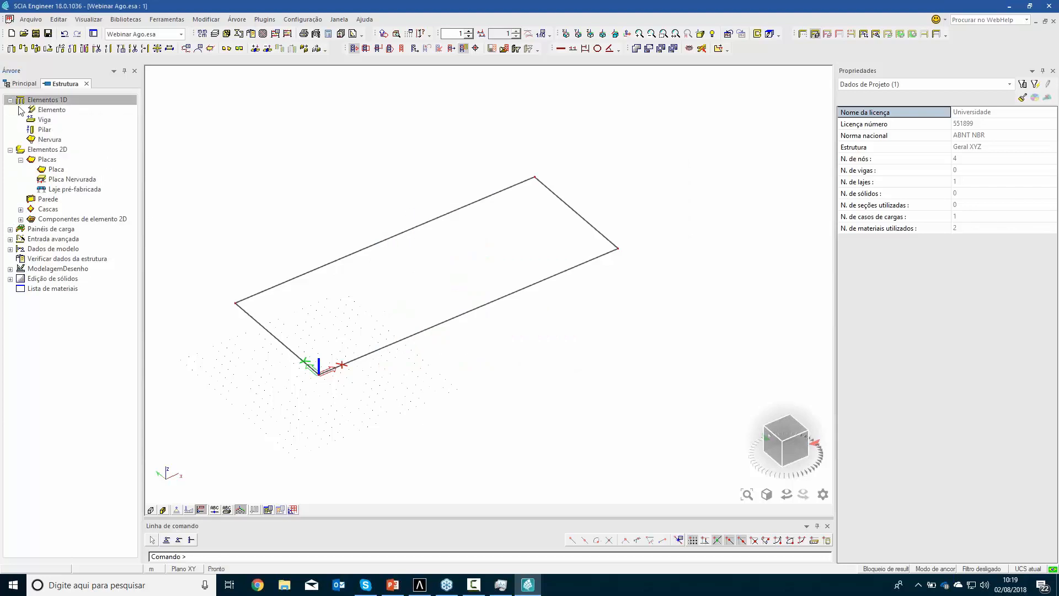
{"action": "double_click", "coordinate": [44, 120]}
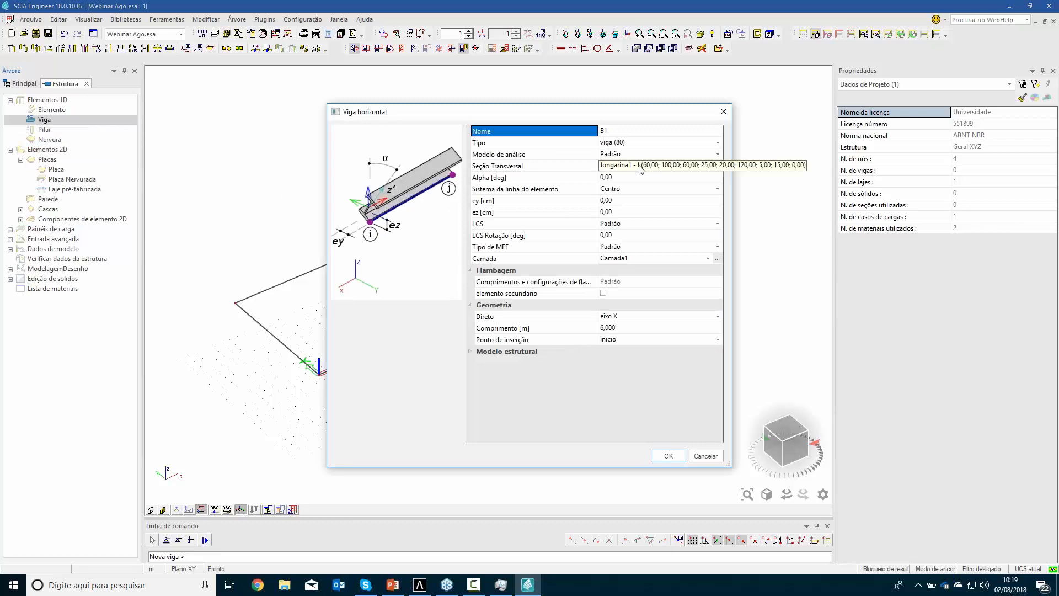
{"action": "left_click", "coordinate": [642, 167]}
{"action": "left_click", "coordinate": [643, 167]}
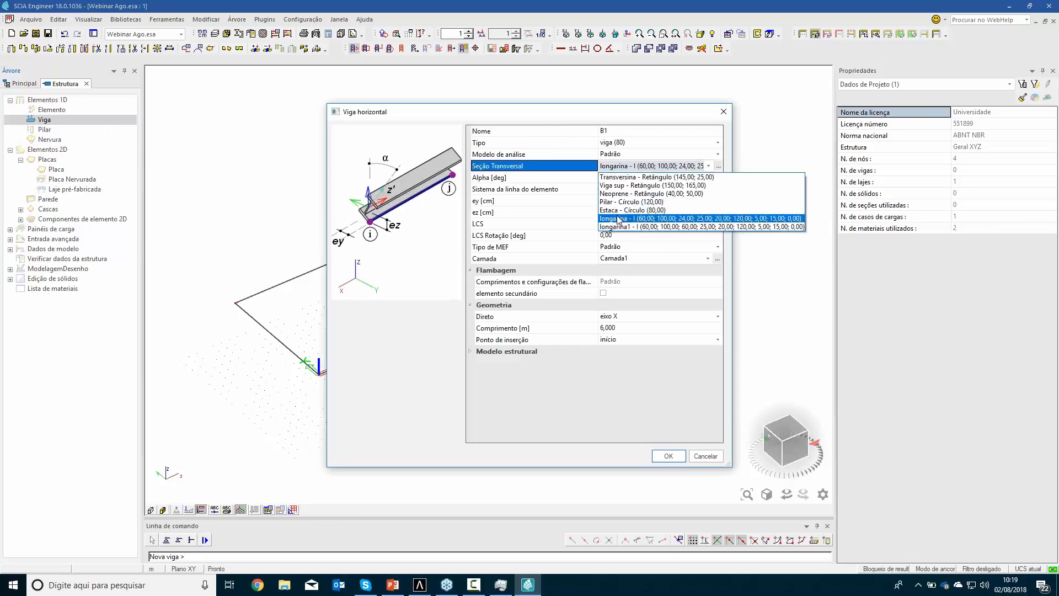
{"action": "left_click", "coordinate": [659, 218]}
{"action": "left_click", "coordinate": [668, 456]}
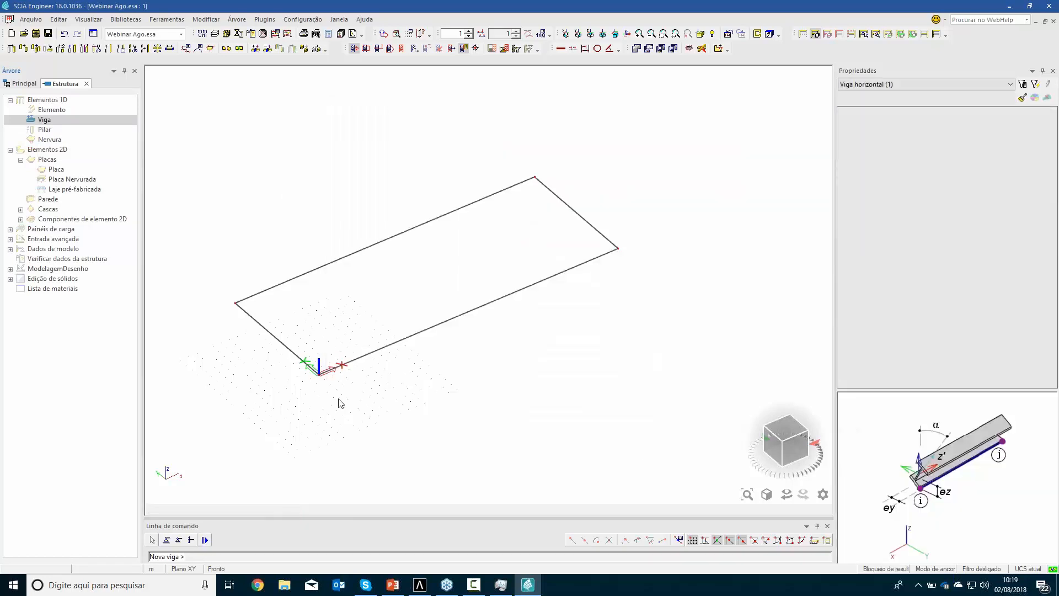
{"action": "scroll", "coordinate": [319, 371], "scroll_direction": "up", "scroll_amount": 5}
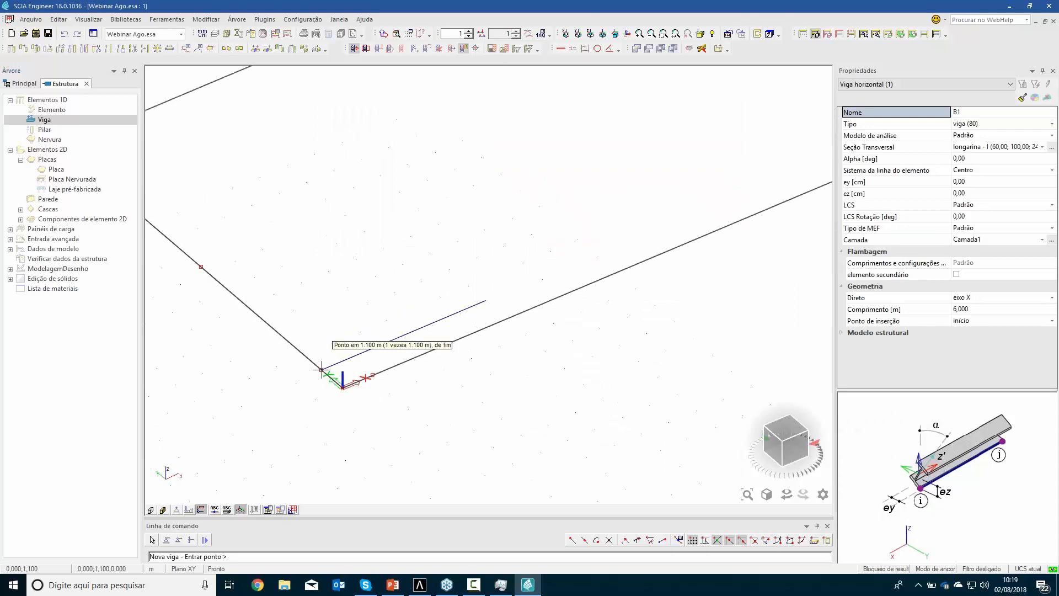
{"action": "key", "text": "Escape"}
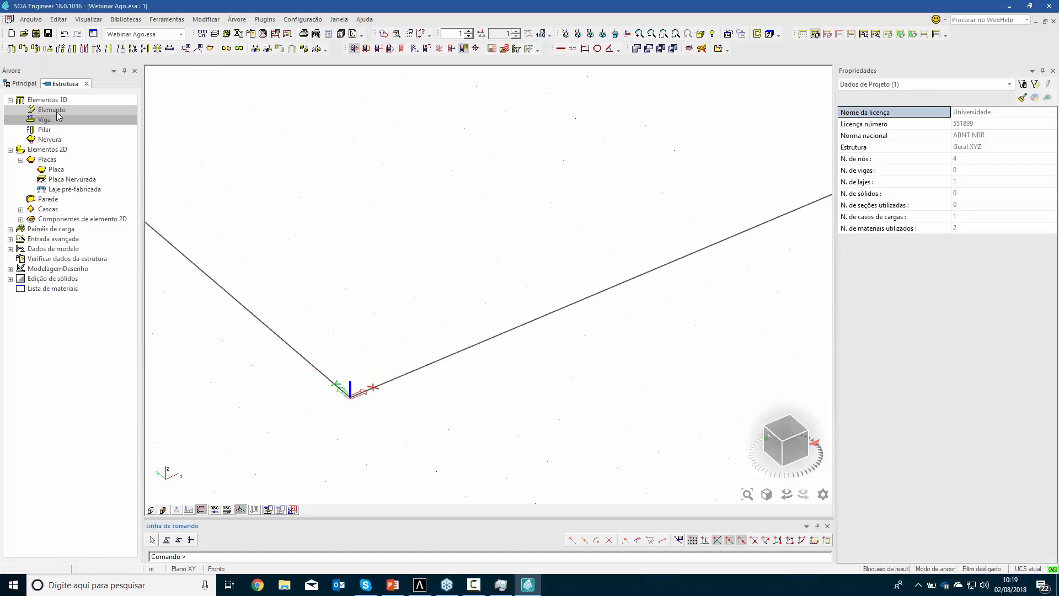
Draw a 36.5 m longarina member lengthwise, starting 0.2 m inward from the point 1.1 m along the deck's end edge from the origin
{"action": "double_click", "coordinate": [56, 110]}
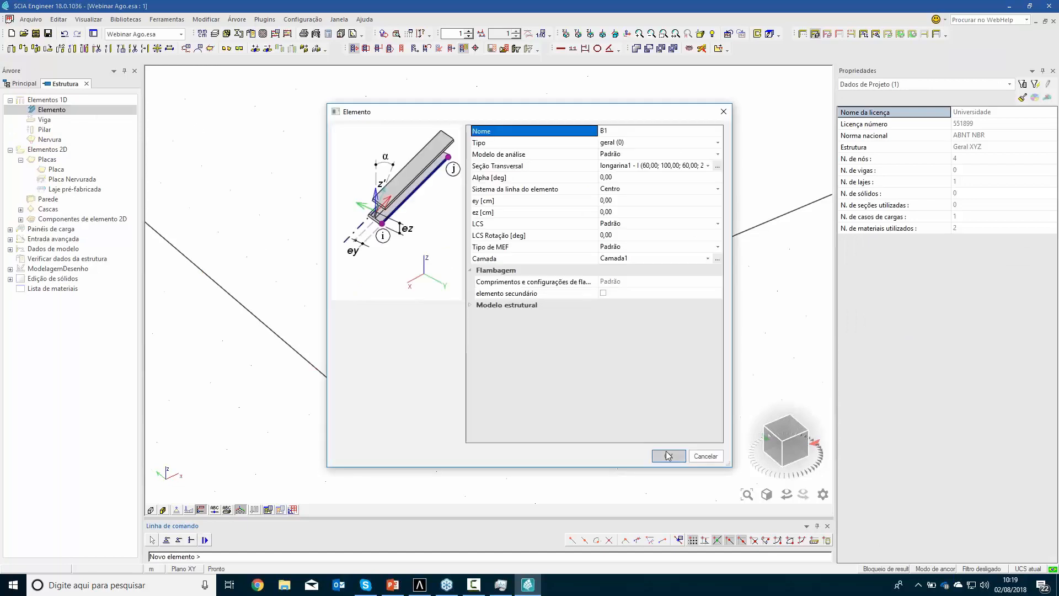
{"action": "left_click", "coordinate": [651, 166]}
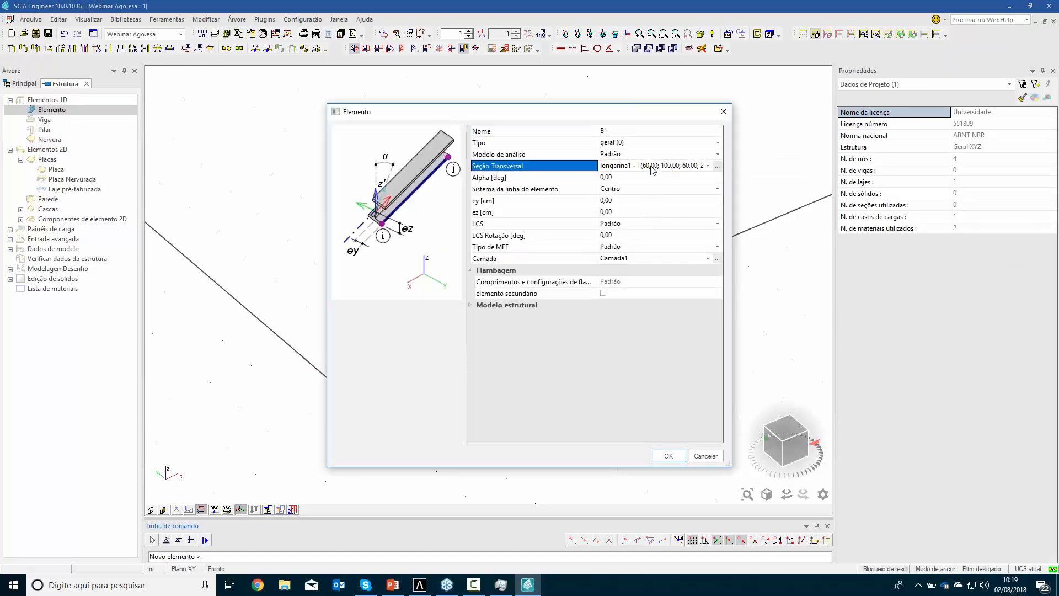
{"action": "left_click", "coordinate": [650, 168]}
{"action": "left_click", "coordinate": [634, 226]}
{"action": "left_click", "coordinate": [668, 456]}
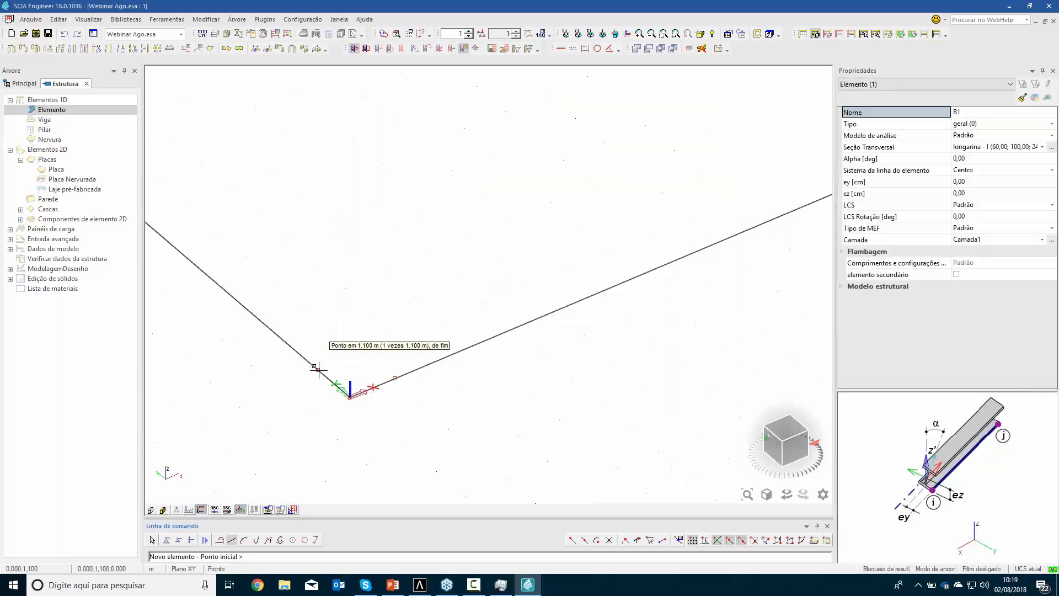
{"action": "scroll", "coordinate": [318, 371], "scroll_direction": "up", "scroll_amount": 4}
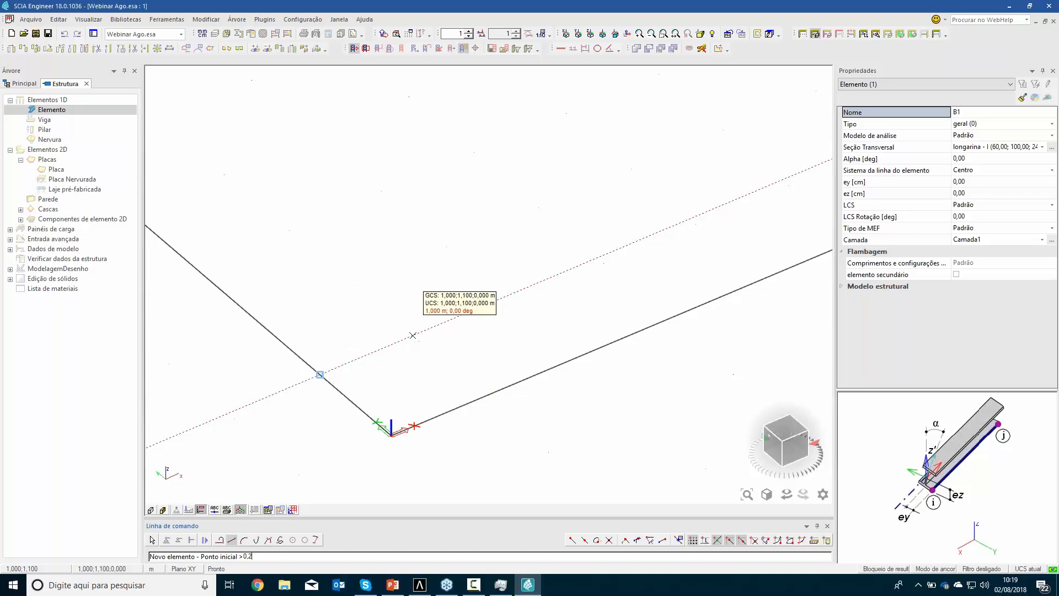
{"action": "key", "text": "Return"}
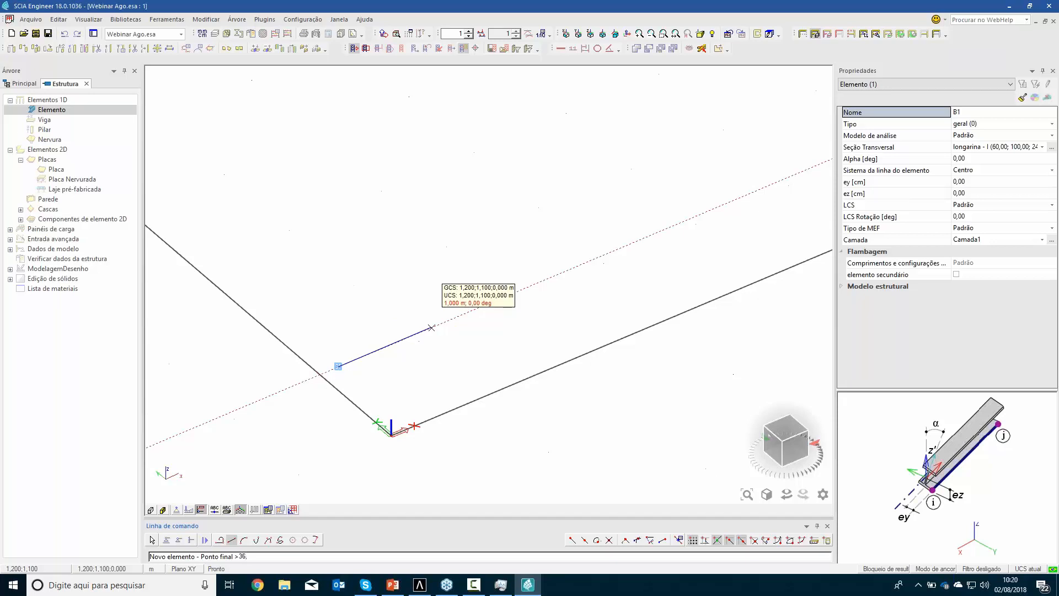
{"action": "type", "text": "36,5"}
{"action": "key", "text": "Return"}
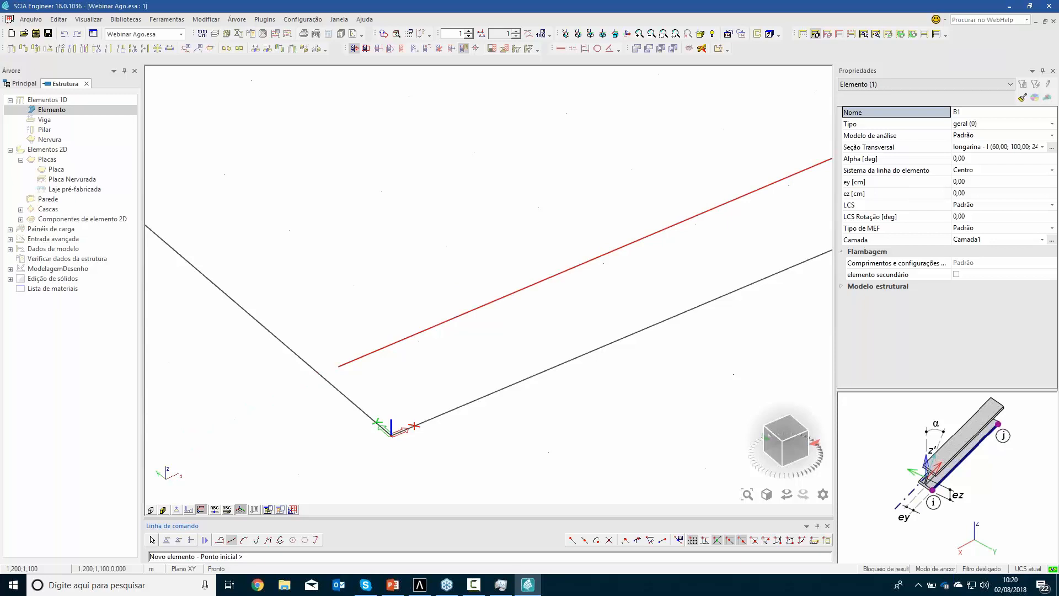
{"action": "scroll", "coordinate": [512, 247], "scroll_direction": "down", "scroll_amount": 2}
{"action": "middle_click_drag", "start_coordinate": [657, 290], "coordinate": [395, 412]}
{"action": "key", "text": "Escape"}
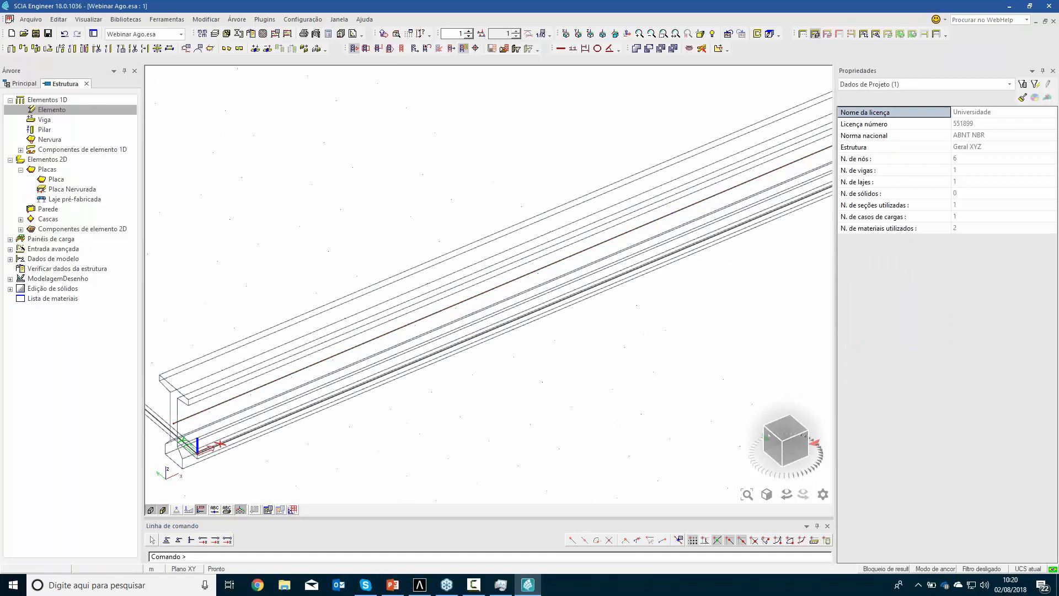
Inspect the girder and deck as rendered solids, and return to the wireframe display
{"action": "scroll", "coordinate": [320, 388], "scroll_direction": "down", "scroll_amount": 1}
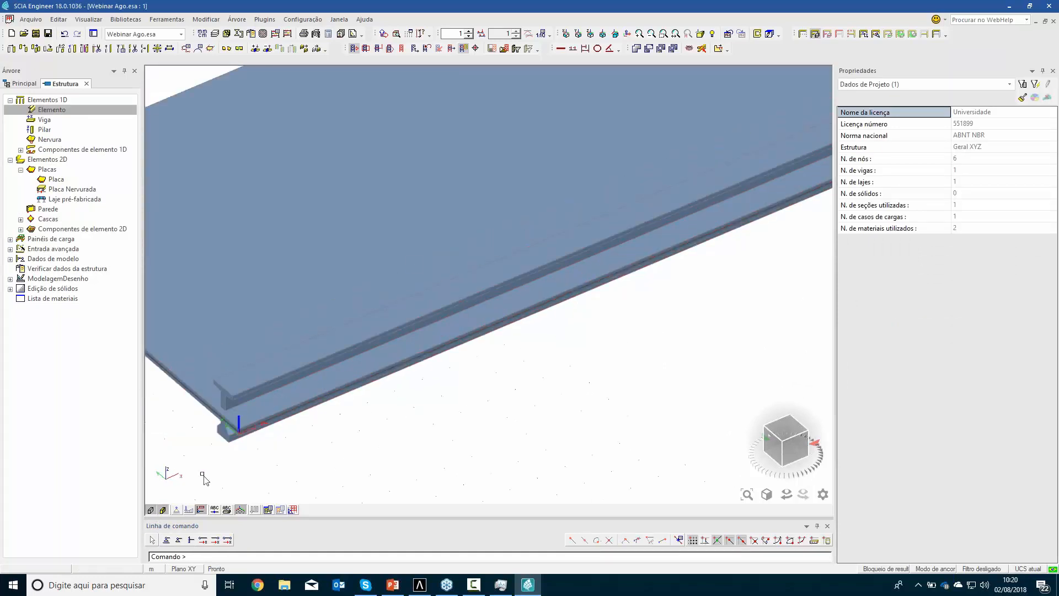
{"action": "left_click", "coordinate": [163, 511]}
{"action": "left_click", "coordinate": [151, 511]}
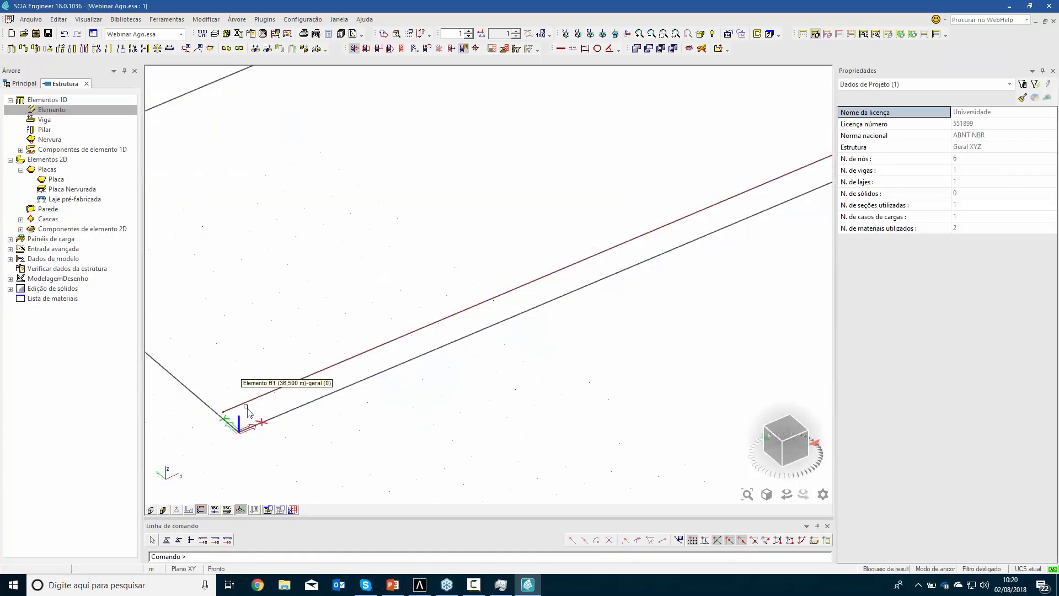
Multi-copy the longarina girder across the deck's width, making 5 copies spaced 2.5 m apart
{"action": "left_click", "coordinate": [252, 415]}
{"action": "right_click_drag", "start_coordinate": [390, 295], "coordinate": [504, 265], "text": "shift"}
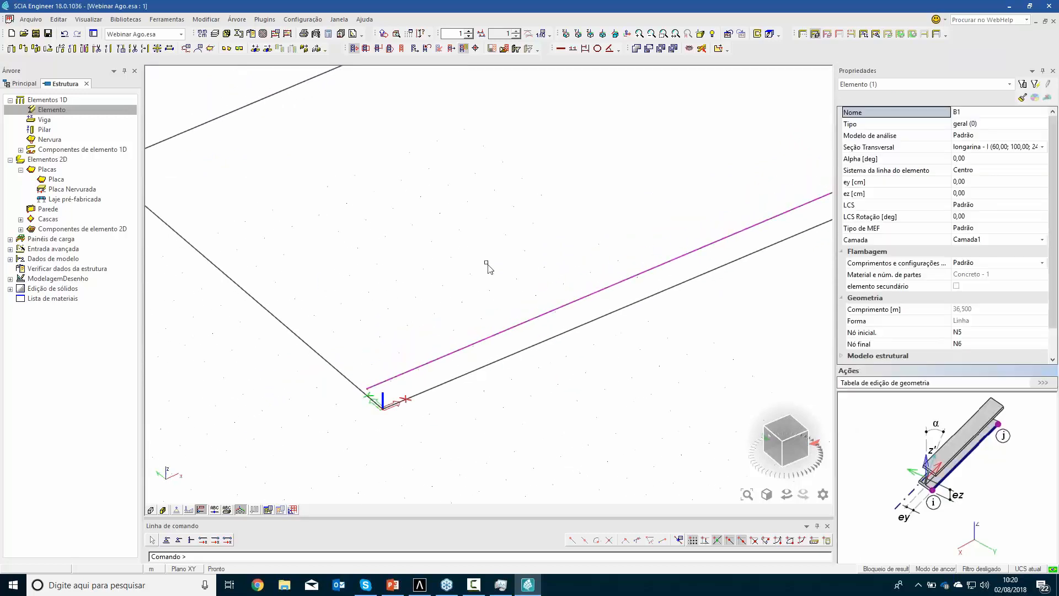
{"action": "left_click", "coordinate": [36, 49]}
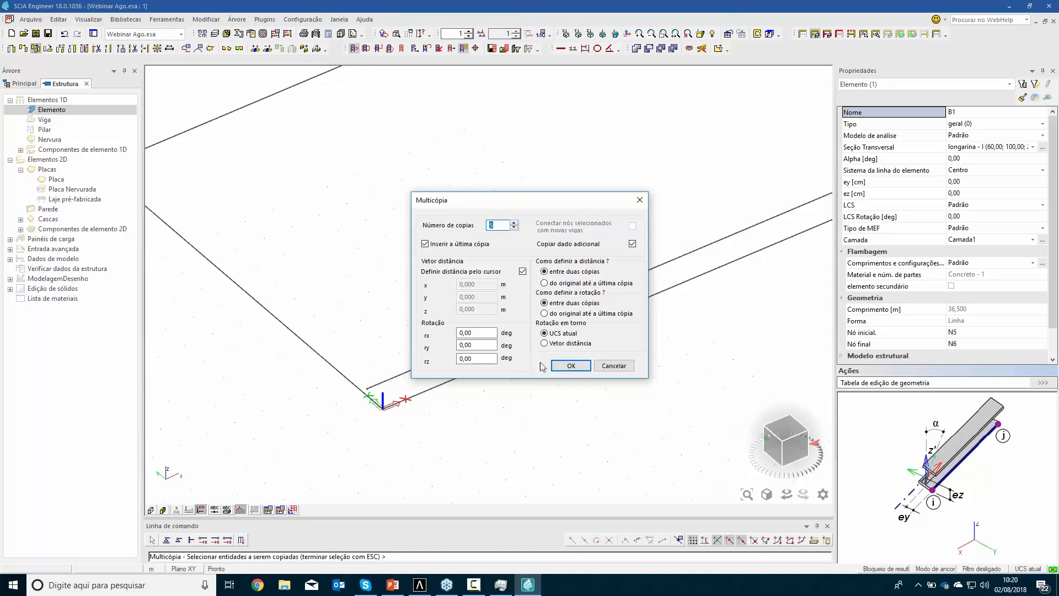
{"action": "left_click", "coordinate": [571, 365]}
{"action": "left_click", "coordinate": [367, 387]}
{"action": "key", "text": "Escape"}
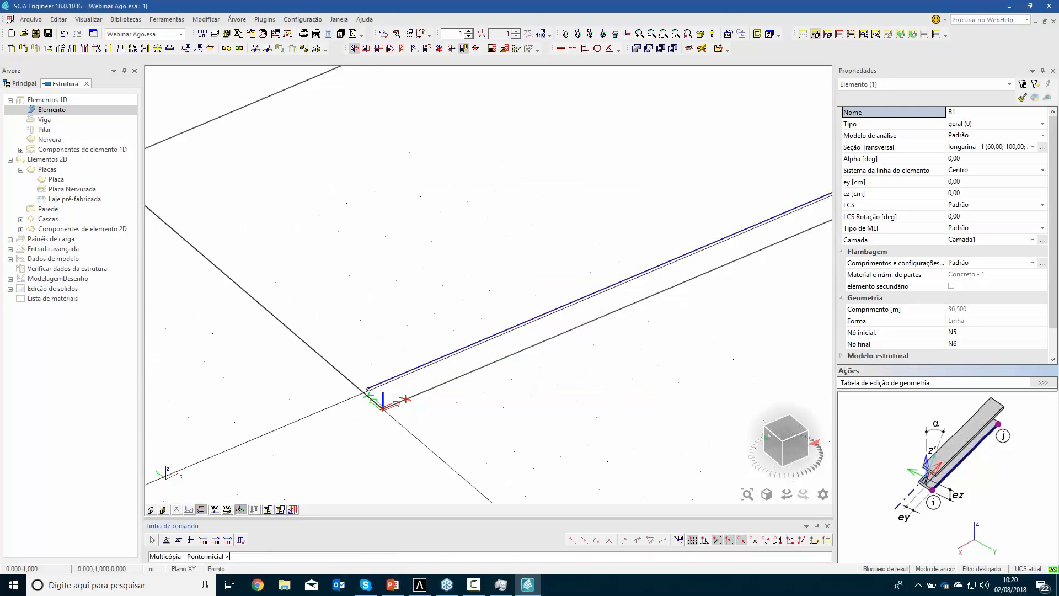
{"action": "left_click", "coordinate": [367, 387]}
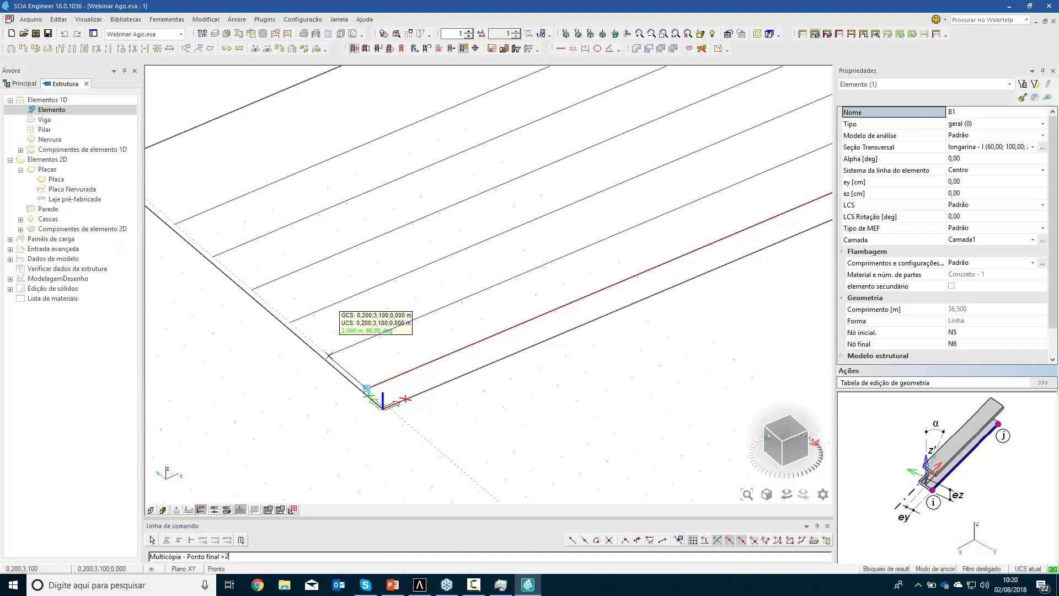
{"action": "type", "text": "2,5"}
{"action": "key", "text": "Return"}
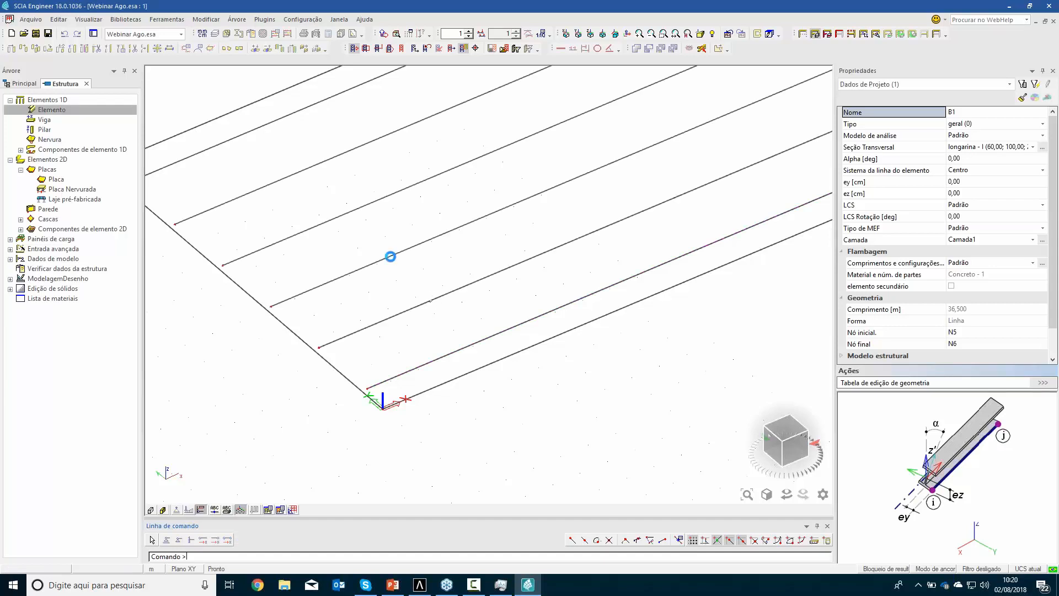
{"action": "key", "text": "Escape"}
Display the deck and all copied girders as rendered solids and examine their ends at the origin corner
{"action": "scroll", "coordinate": [429, 269], "scroll_direction": "down", "scroll_amount": 3}
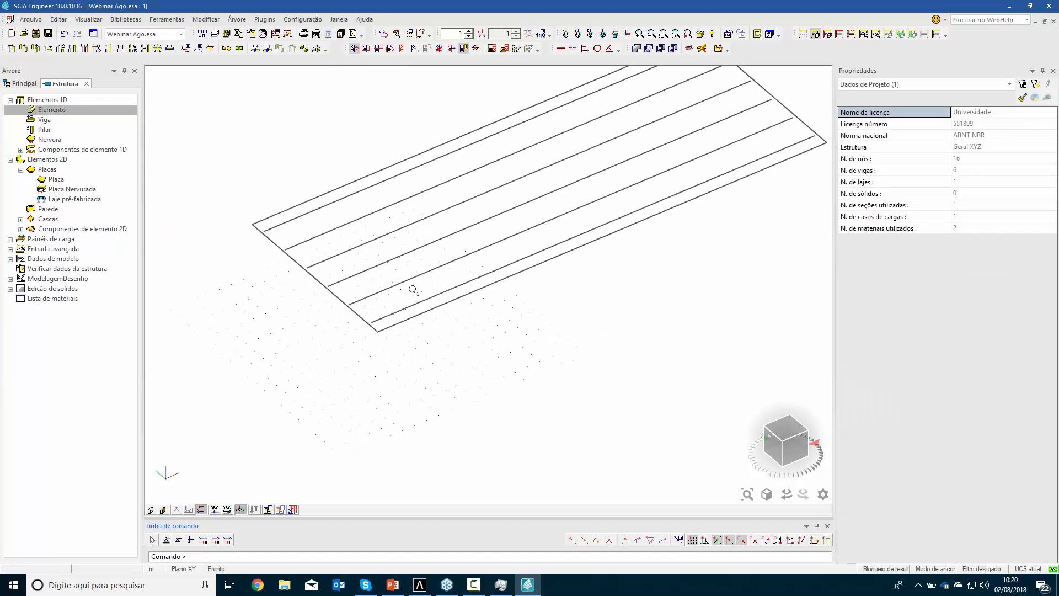
{"action": "middle_click_drag", "start_coordinate": [437, 306], "coordinate": [424, 385]}
{"action": "left_click", "coordinate": [162, 511]}
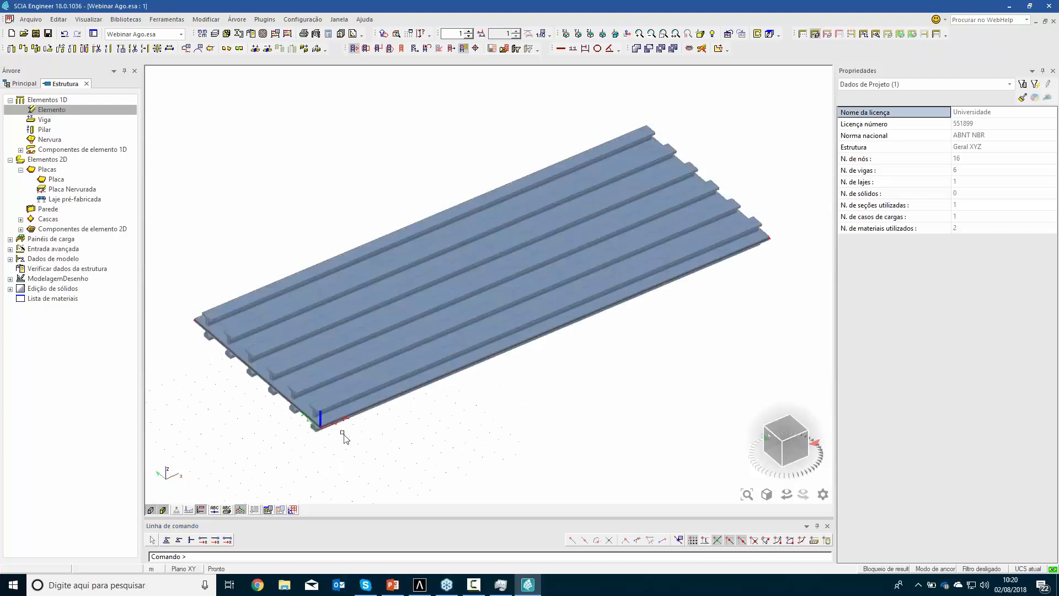
{"action": "scroll", "coordinate": [343, 433], "scroll_direction": "up", "scroll_amount": 3}
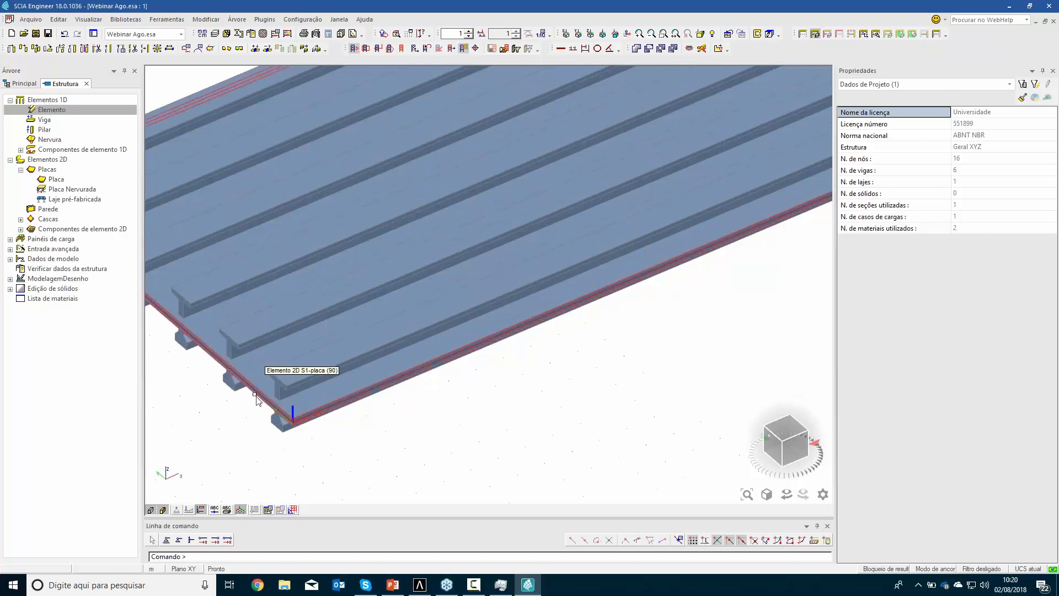
{"action": "scroll", "coordinate": [290, 374], "scroll_direction": "down", "scroll_amount": 3}
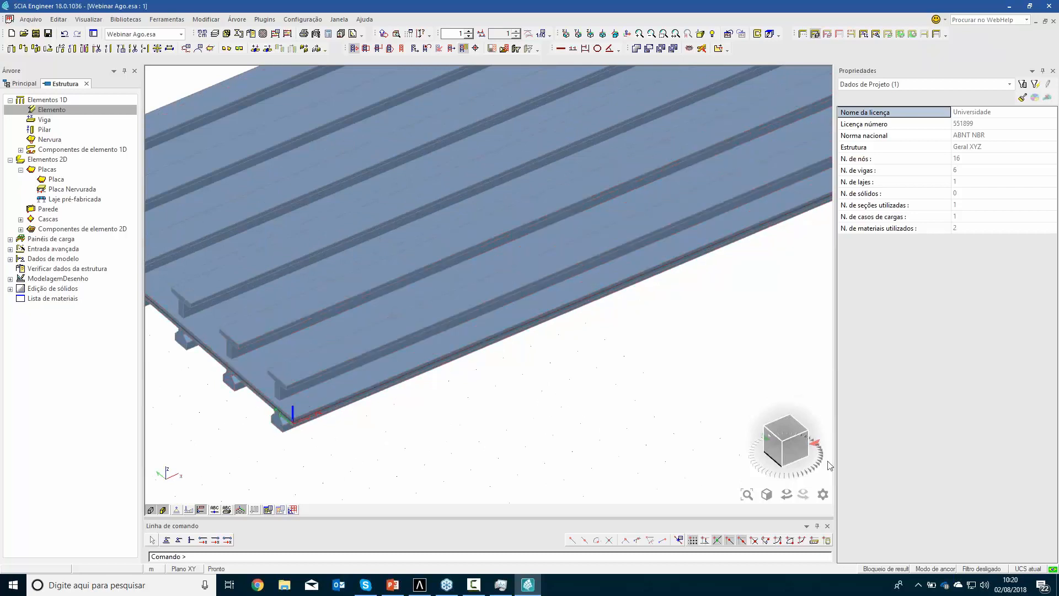
{"action": "left_click", "coordinate": [779, 441]}
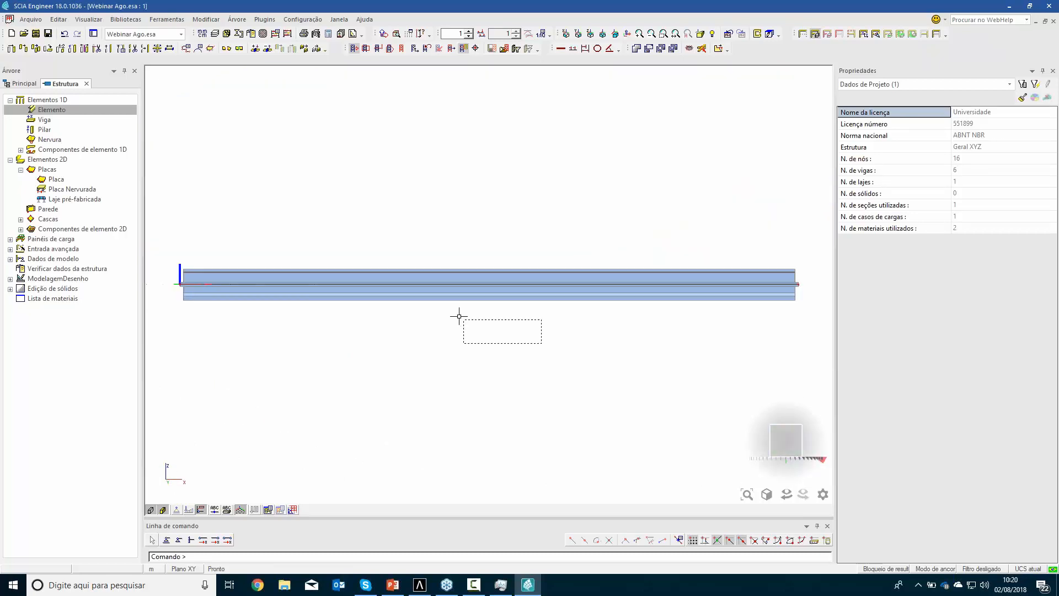
{"action": "left_click", "coordinate": [447, 294]}
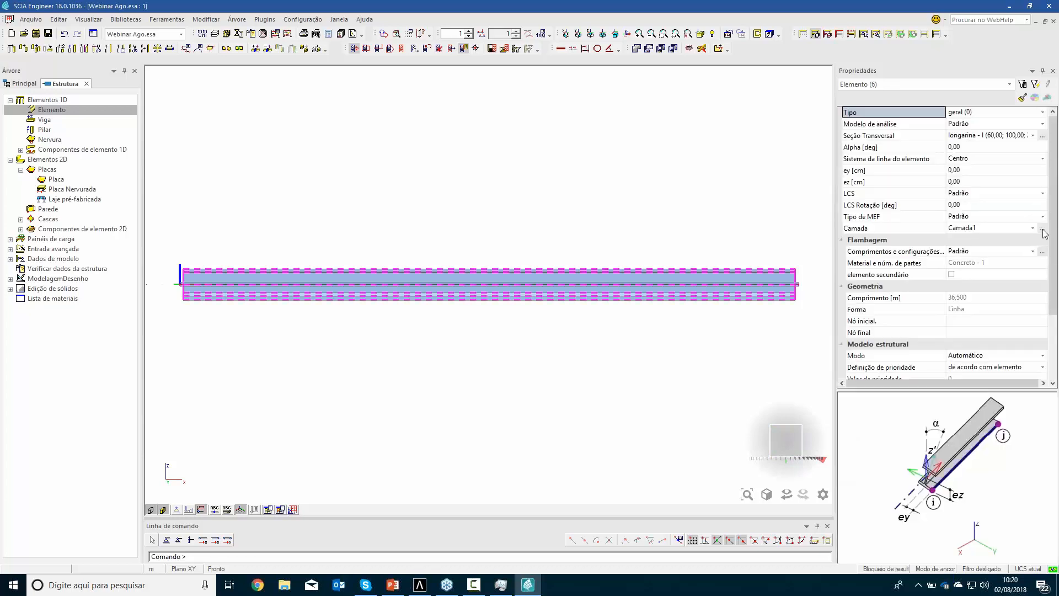
{"action": "left_click", "coordinate": [1042, 229]}
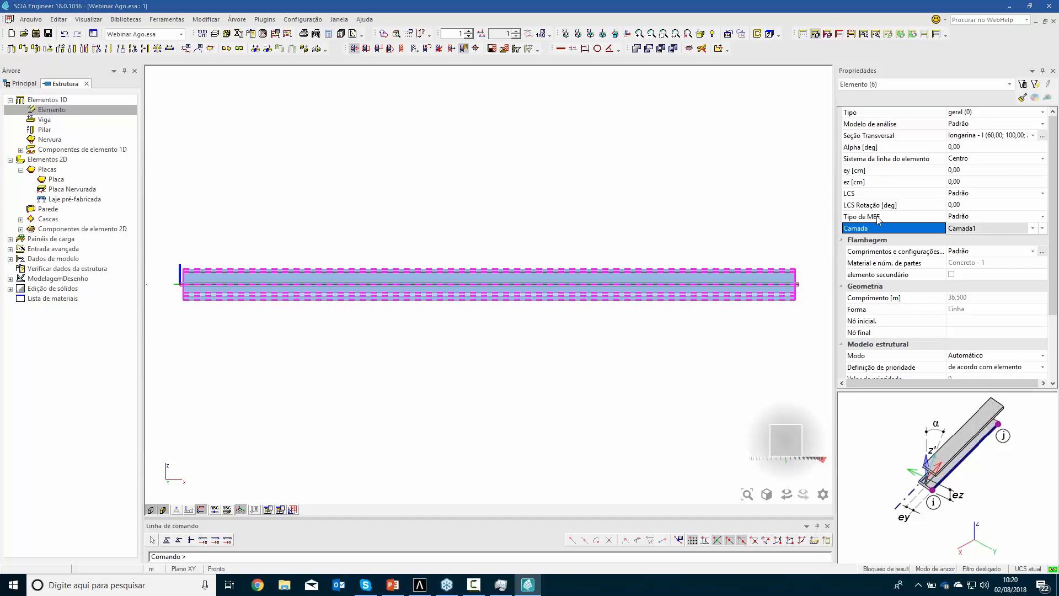
{"action": "left_click", "coordinate": [962, 229]}
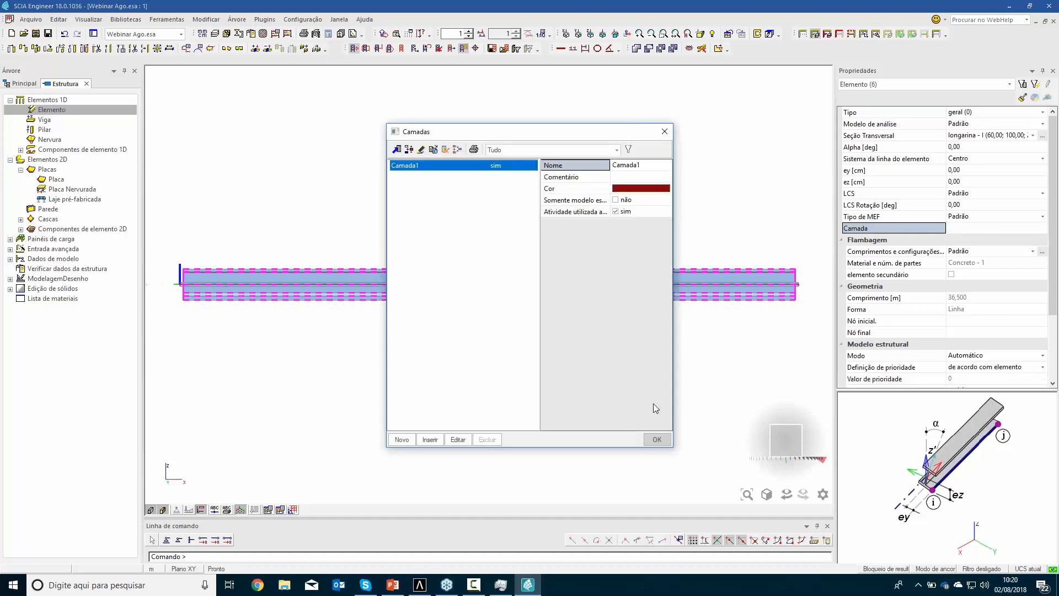
{"action": "left_click", "coordinate": [665, 132]}
{"action": "key", "text": "Escape"}
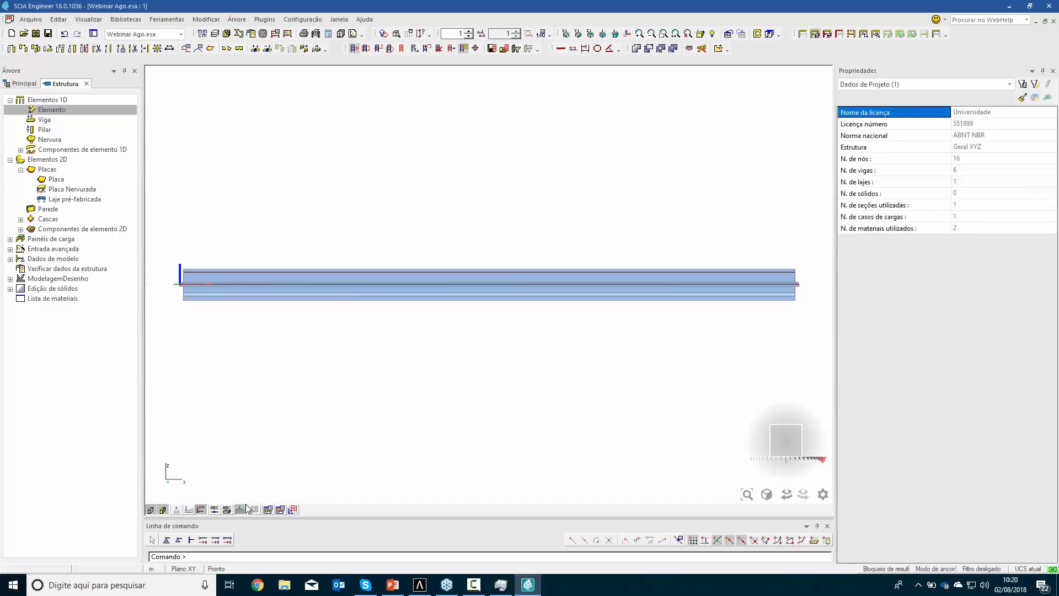
Select the deck plate and rename its layer as "Elem. 2d"
{"action": "right_click_drag", "start_coordinate": [419, 381], "coordinate": [435, 393], "text": "ctrl"}
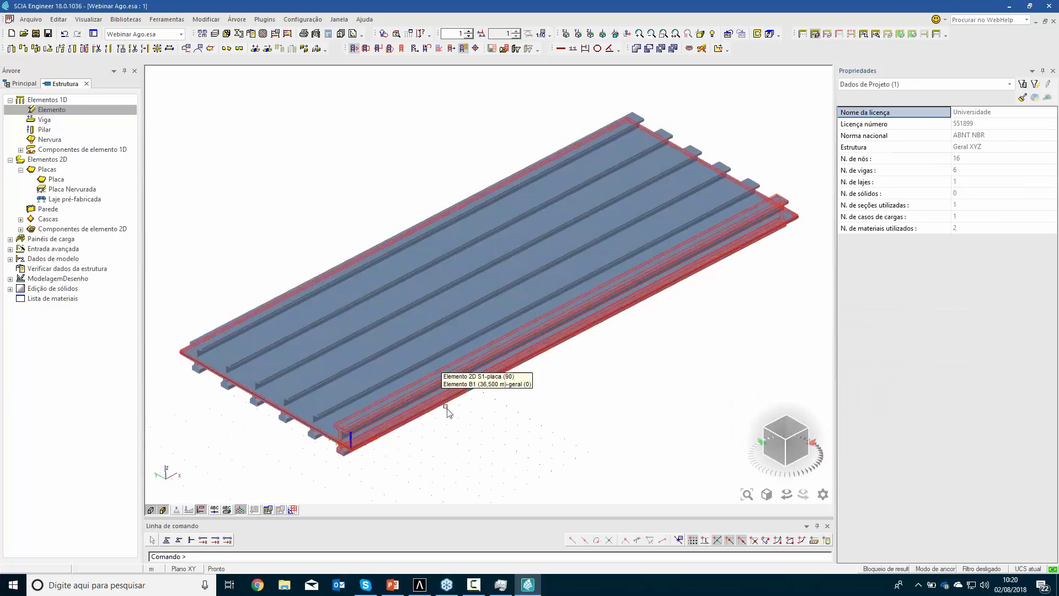
{"action": "left_click", "coordinate": [454, 399]}
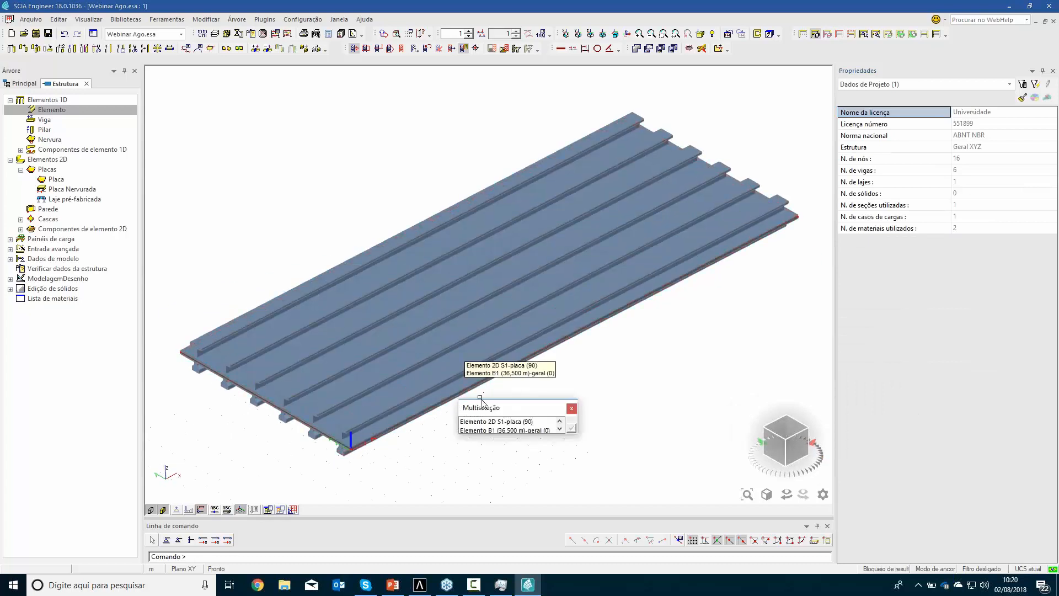
{"action": "left_click", "coordinate": [571, 429]}
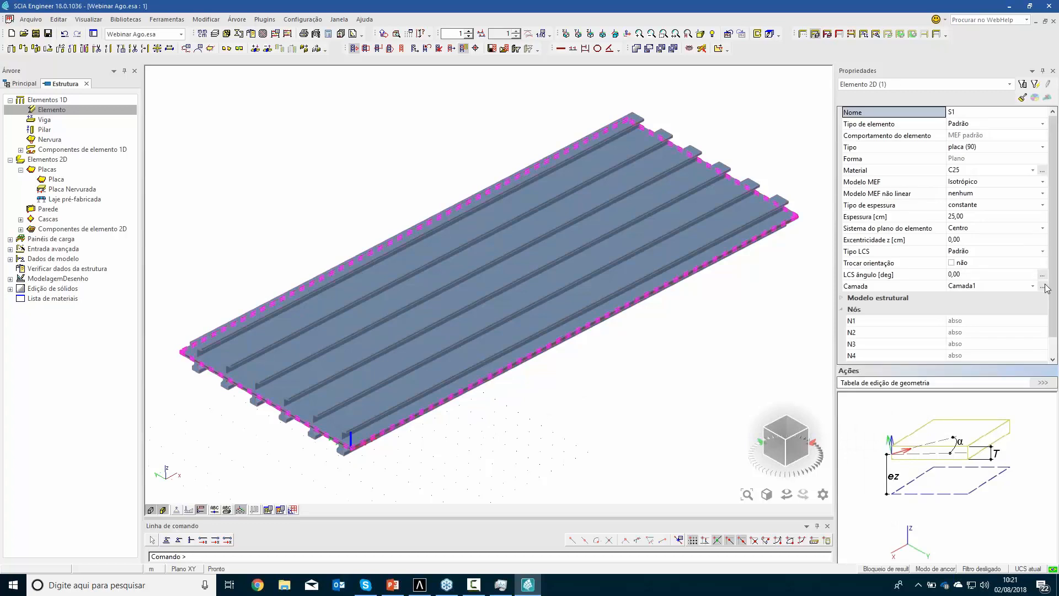
{"action": "left_click", "coordinate": [1045, 287]}
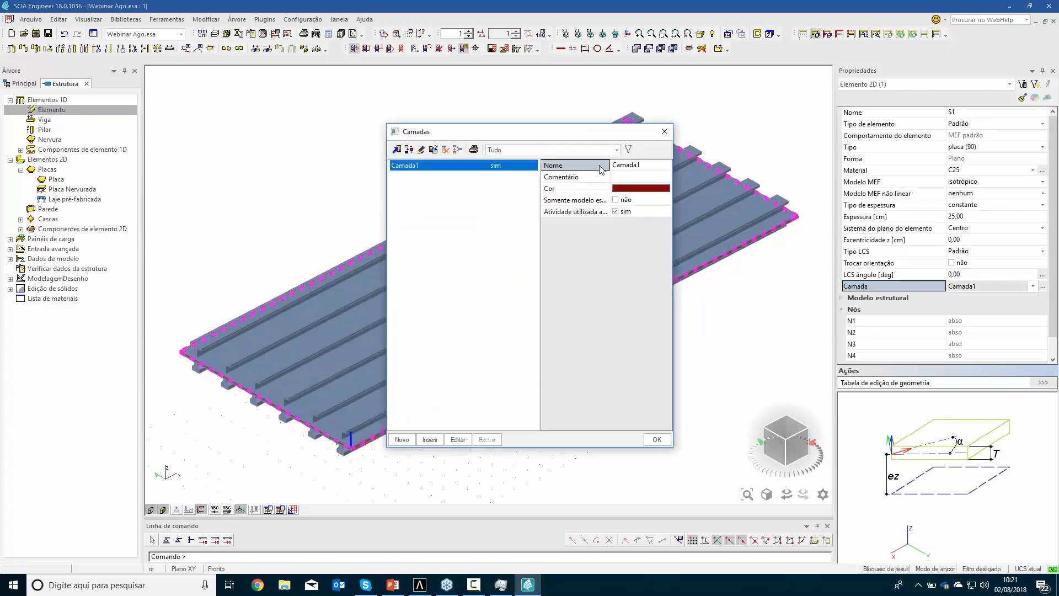
{"action": "left_click", "coordinate": [660, 166]}
{"action": "type", "text": "Elem. 2d"}
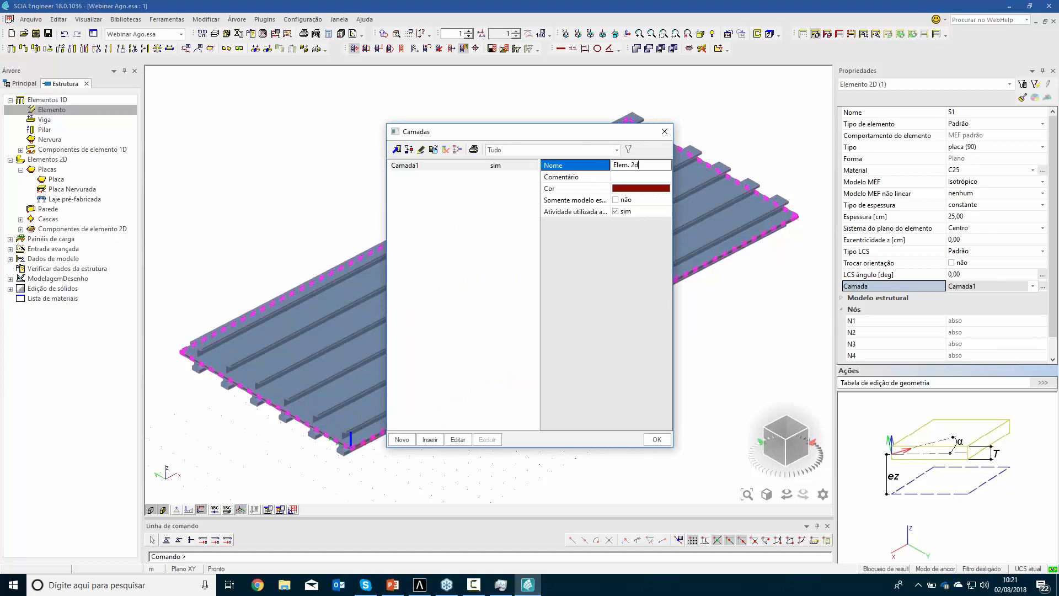
{"action": "key", "text": "Return"}
{"action": "left_click", "coordinate": [656, 439]}
{"action": "key", "text": "Escape"}
Select all girders sharing the longarina cross-section and assign them to a new layer named "longarina"
{"action": "left_click", "coordinate": [341, 454]}
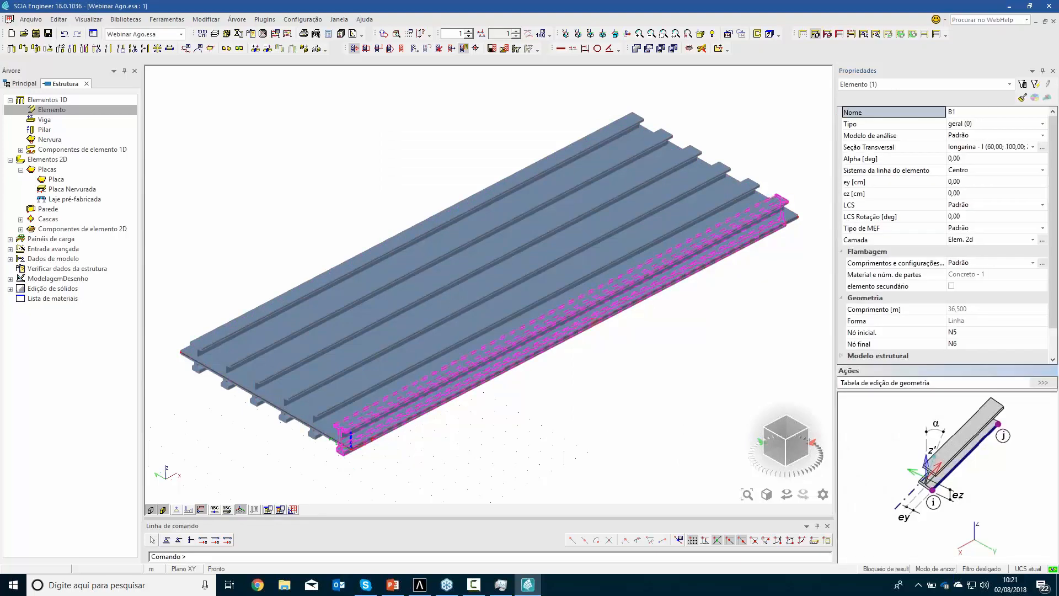
{"action": "left_click", "coordinate": [911, 148]}
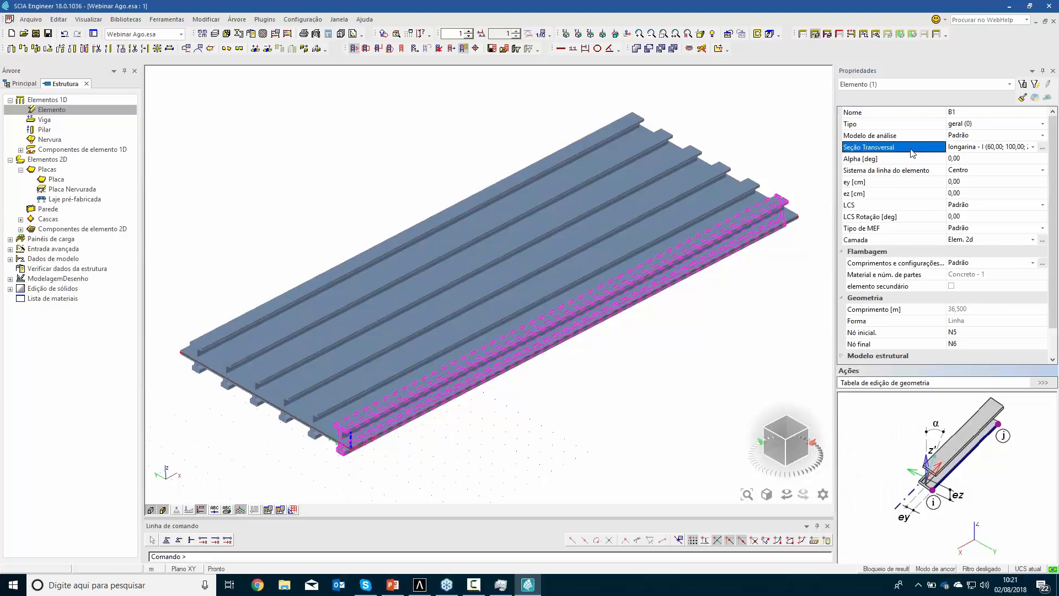
{"action": "left_click", "coordinate": [1025, 86]}
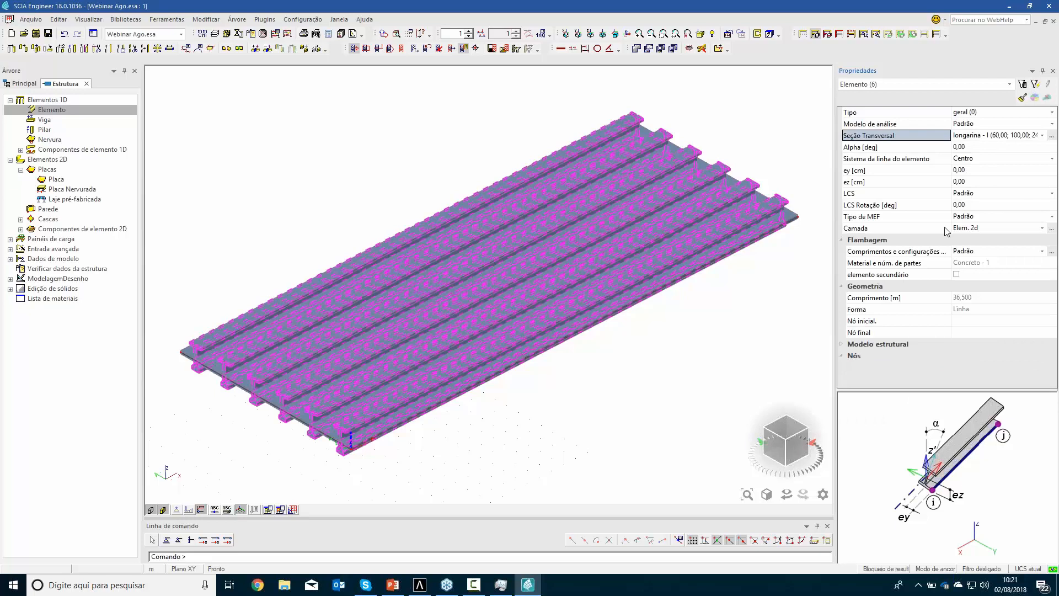
{"action": "left_click", "coordinate": [1052, 228]}
{"action": "left_click", "coordinate": [401, 439]}
{"action": "key", "text": "BackSpace"}
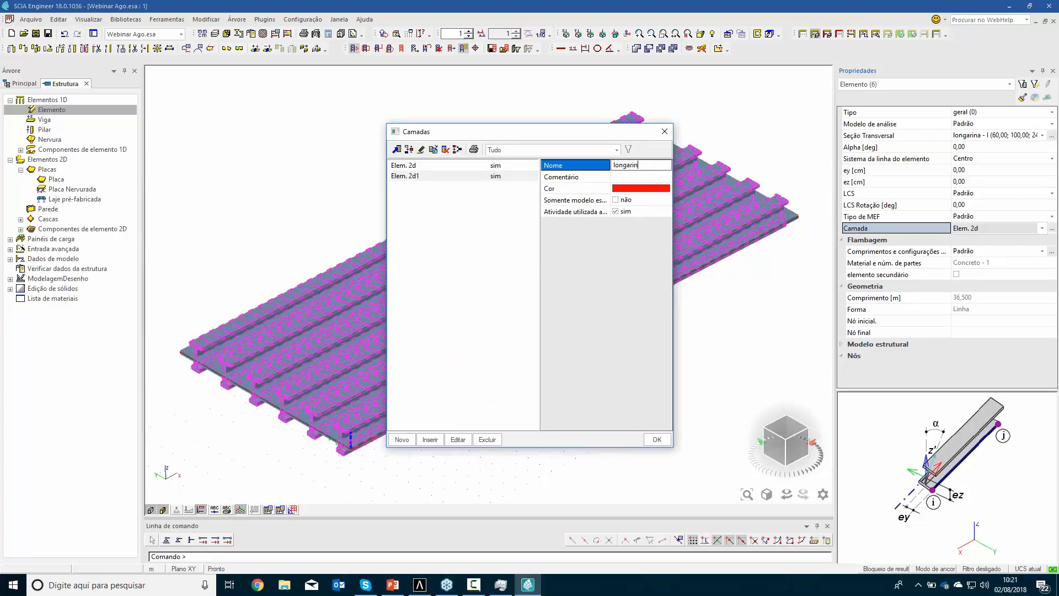
{"action": "key", "text": "Return"}
{"action": "left_click", "coordinate": [654, 439]}
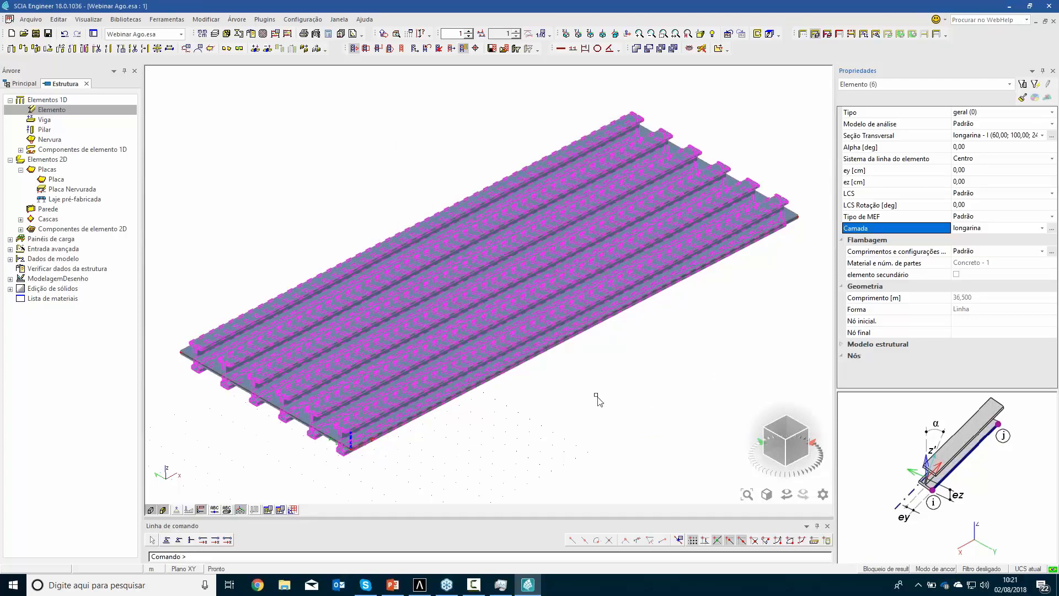
{"action": "key", "text": "Escape"}
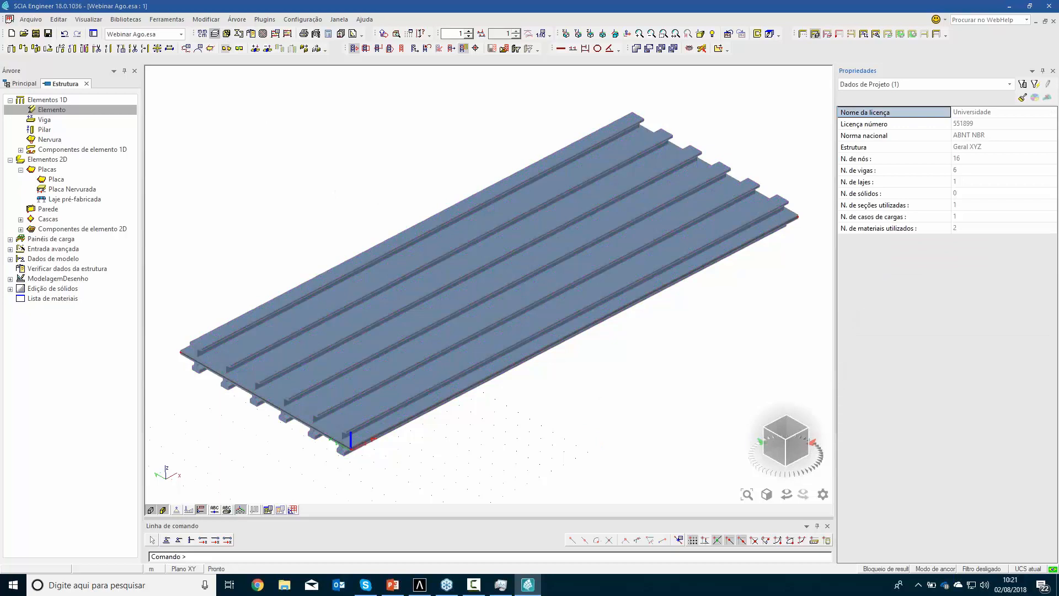
Deactivate the "Elem. 2d" layer to hide the deck plate
{"action": "left_click", "coordinate": [215, 34]}
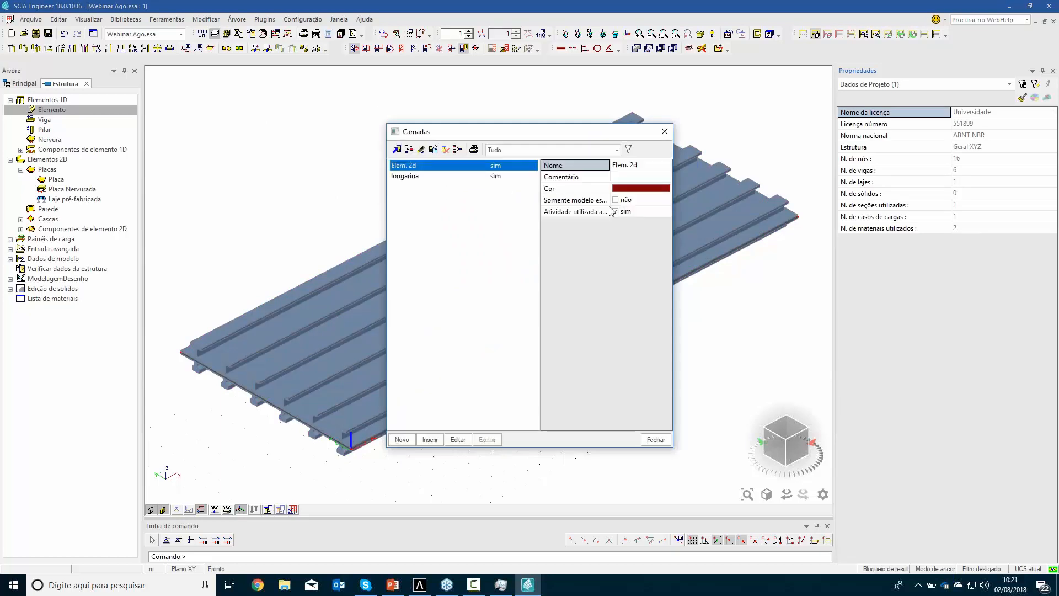
{"action": "left_click", "coordinate": [618, 216]}
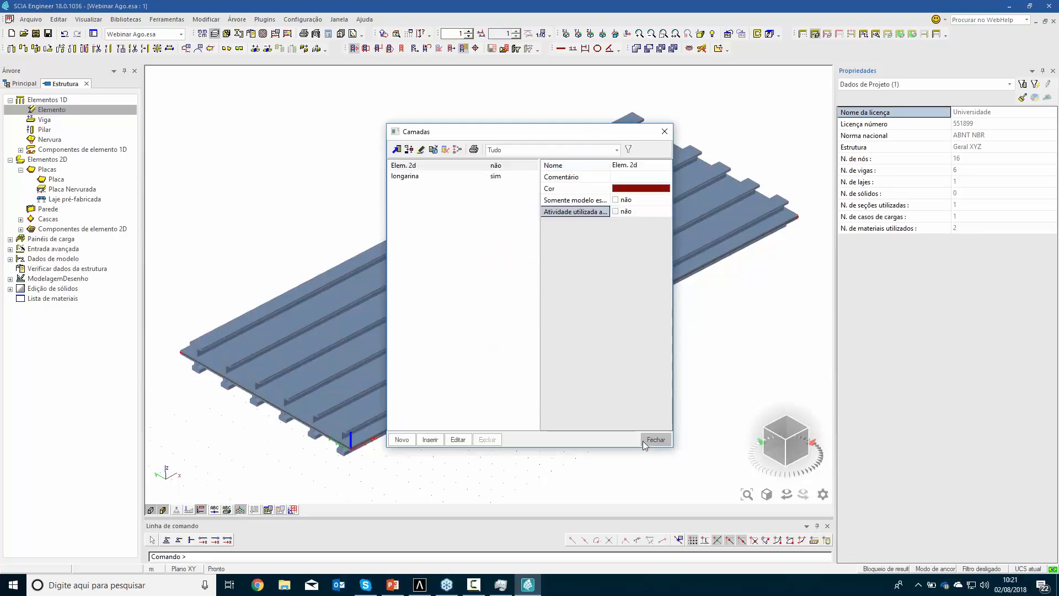
{"action": "left_click", "coordinate": [644, 440]}
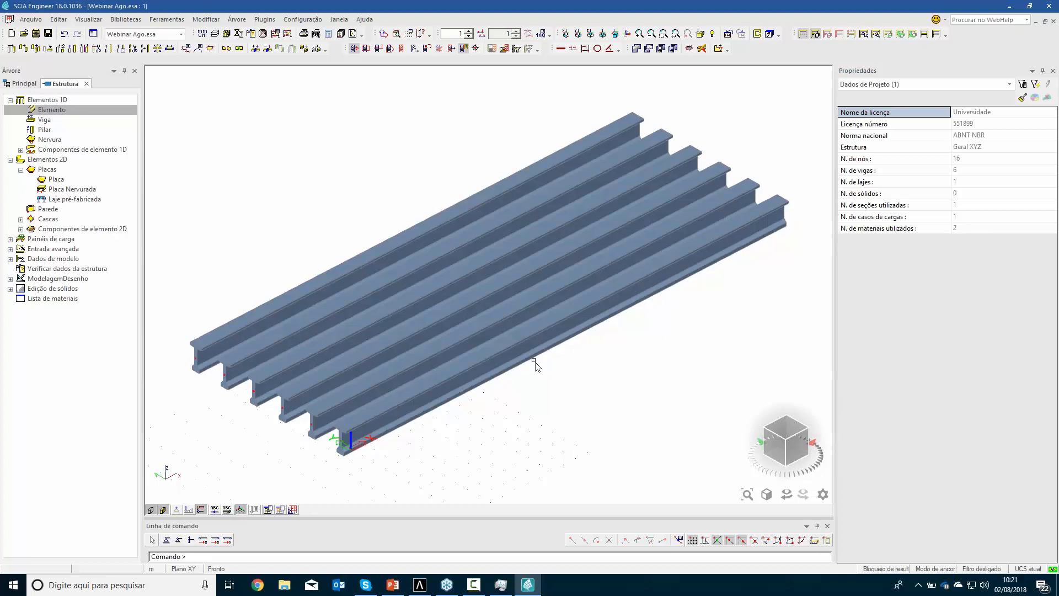
Start an arbitrary profile, divide it into three spans, and set its coordinate definition to absolute (Abso)
{"action": "left_click", "coordinate": [20, 150]}
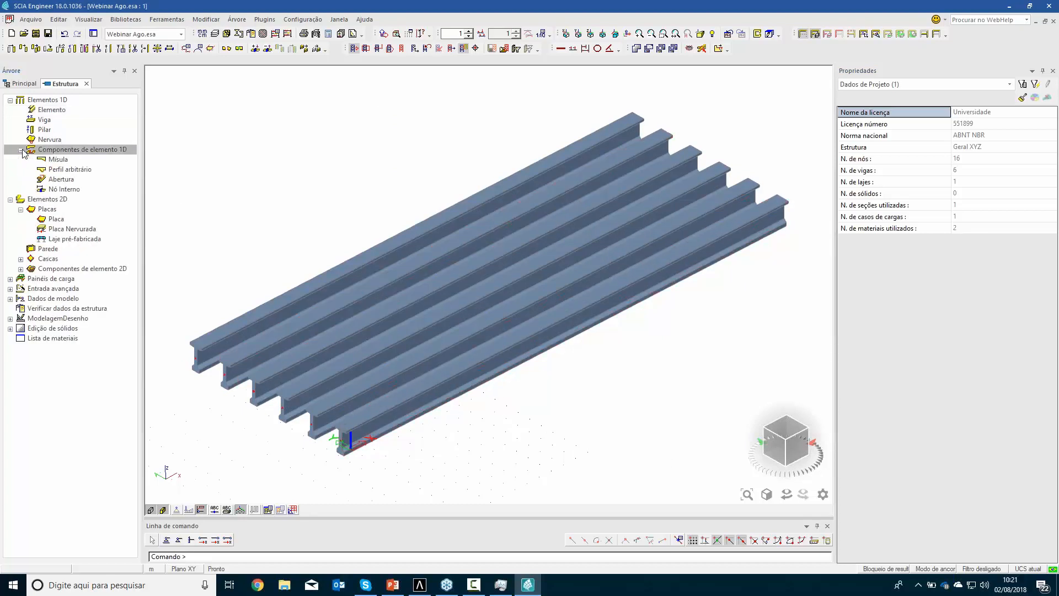
{"action": "left_click", "coordinate": [65, 174]}
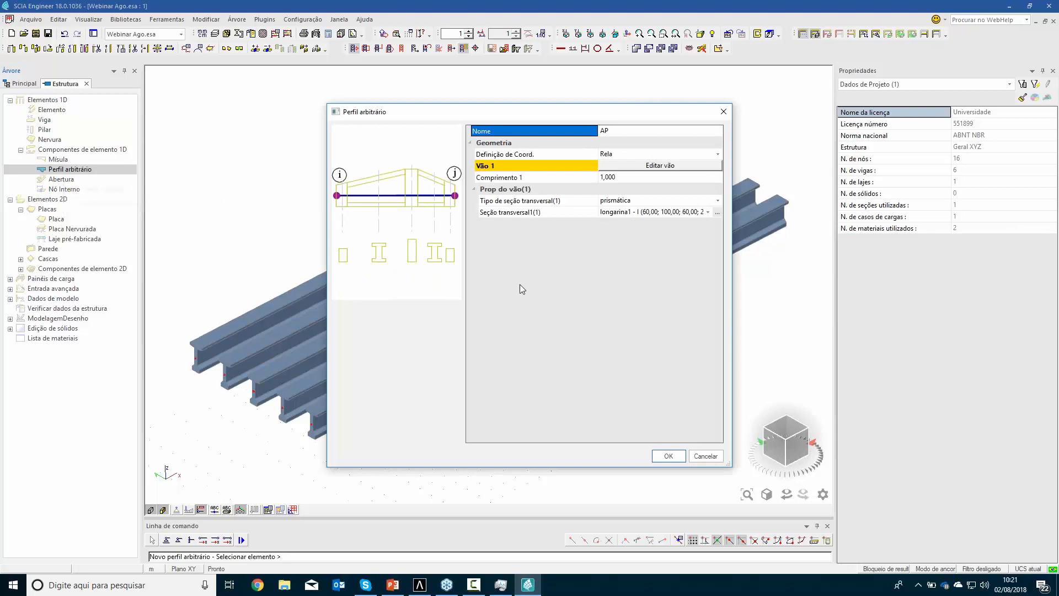
{"action": "left_click", "coordinate": [638, 165]}
{"action": "left_click", "coordinate": [635, 179]}
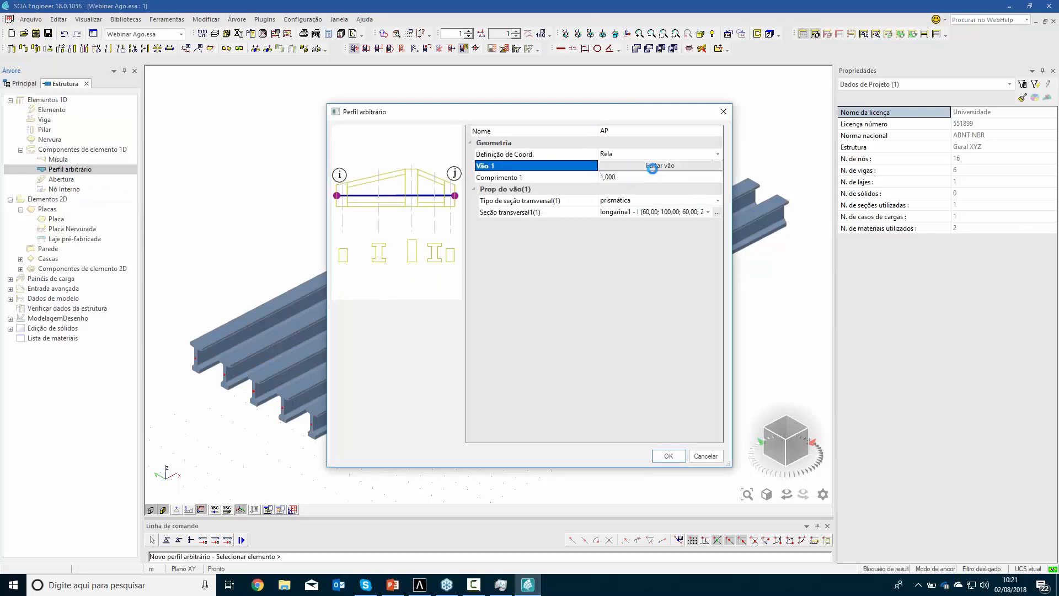
{"action": "left_click", "coordinate": [655, 168]}
{"action": "left_click", "coordinate": [635, 176]}
{"action": "left_click", "coordinate": [640, 156]}
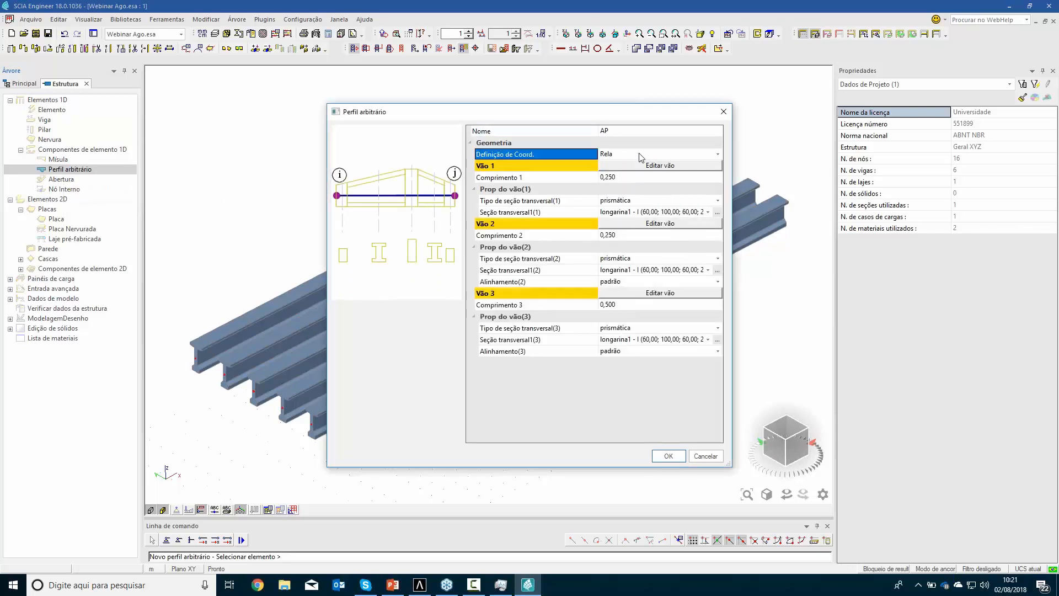
{"action": "left_click", "coordinate": [640, 157]}
Set the arbitrary profile's span lengths to 0.6 m for spans 1 and 3, and 35.3 m for span 2
{"action": "left_click", "coordinate": [612, 177]}
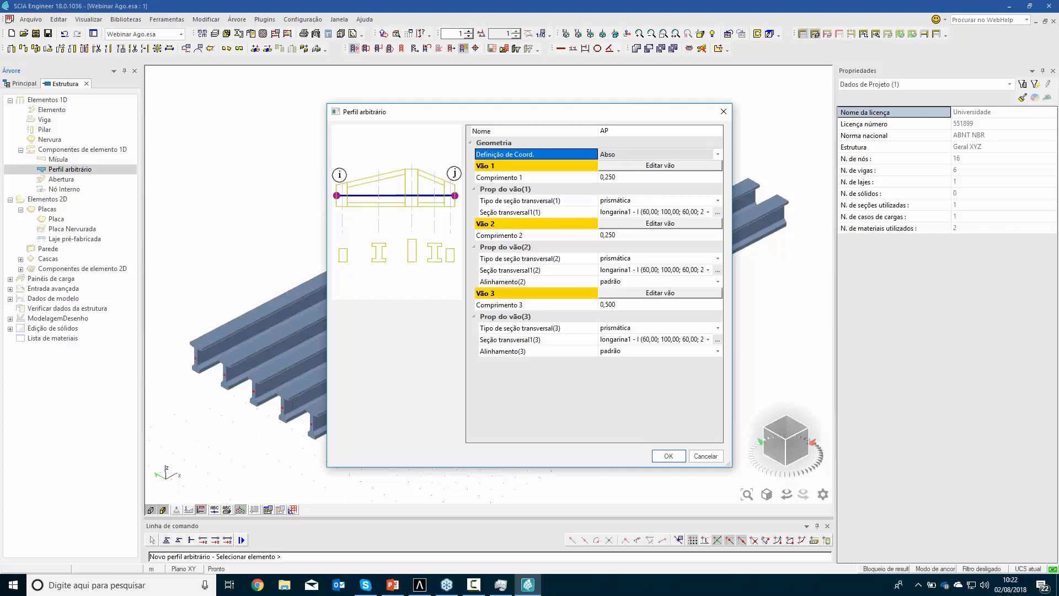
{"action": "left_click", "coordinate": [615, 177]}
{"action": "key", "text": "Return"}
{"action": "left_click", "coordinate": [607, 304]}
{"action": "left_click", "coordinate": [607, 304]}
{"action": "type", "text": "0,6"}
{"action": "key", "text": "Return"}
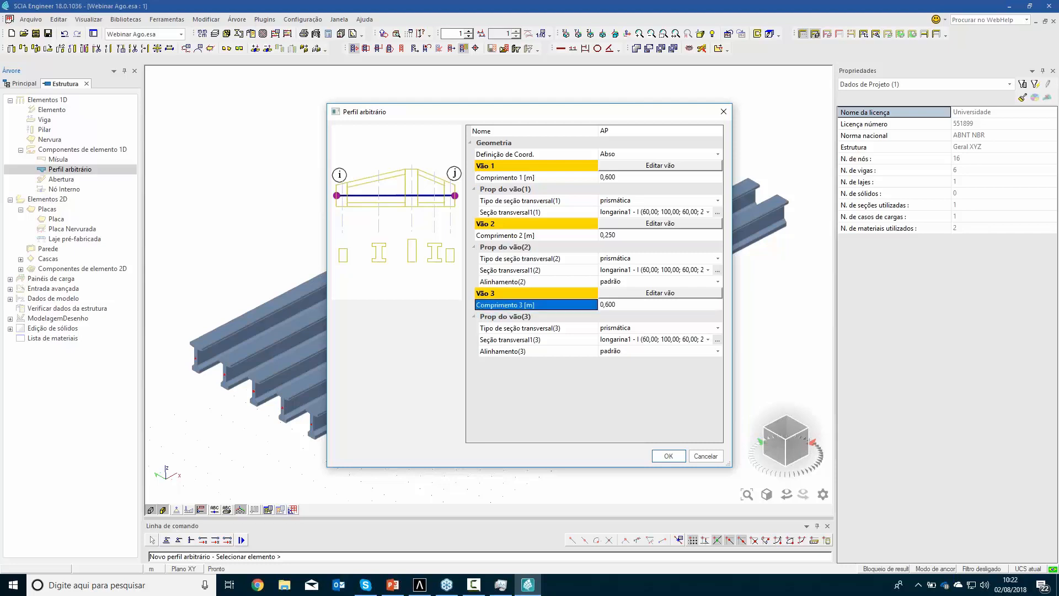
{"action": "left_click", "coordinate": [638, 235]}
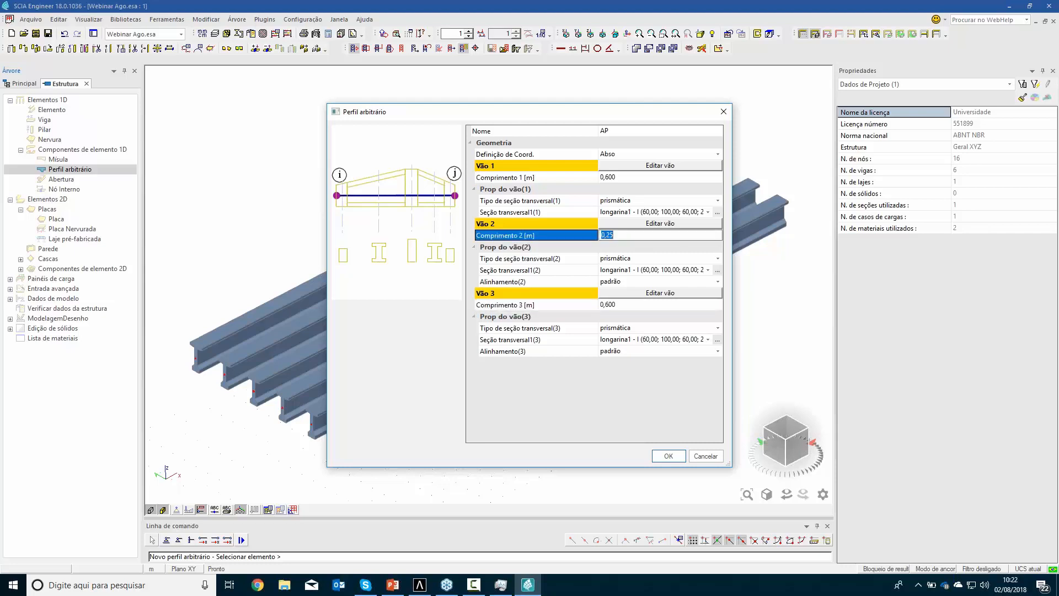
{"action": "key", "text": "Return"}
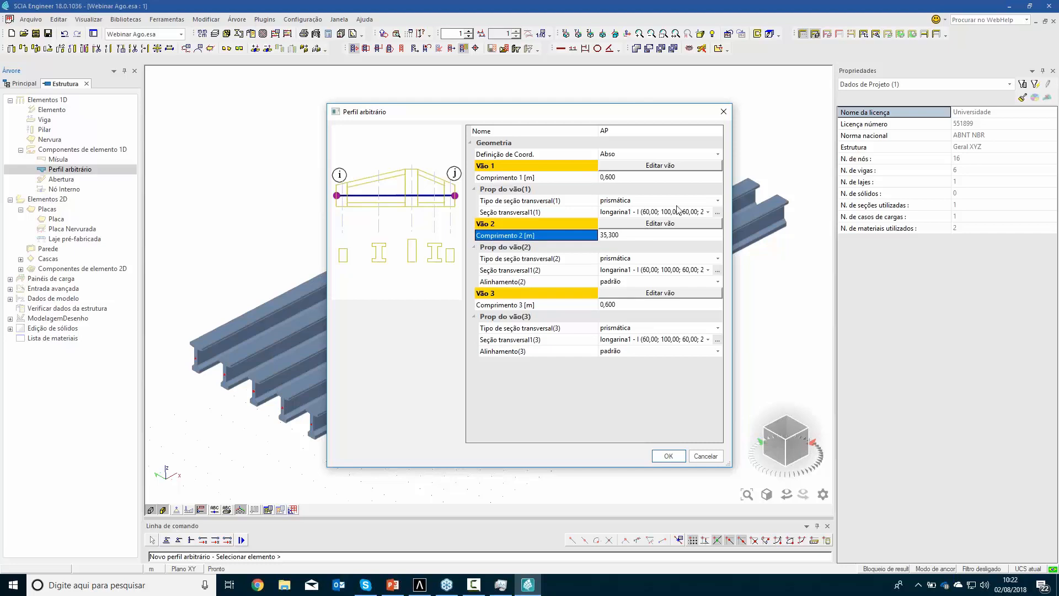
Assign the longarina1 cross-section to spans 1 and 3 of the profile, and longarina to span 2
{"action": "left_click", "coordinate": [709, 212]}
{"action": "left_click", "coordinate": [709, 212]}
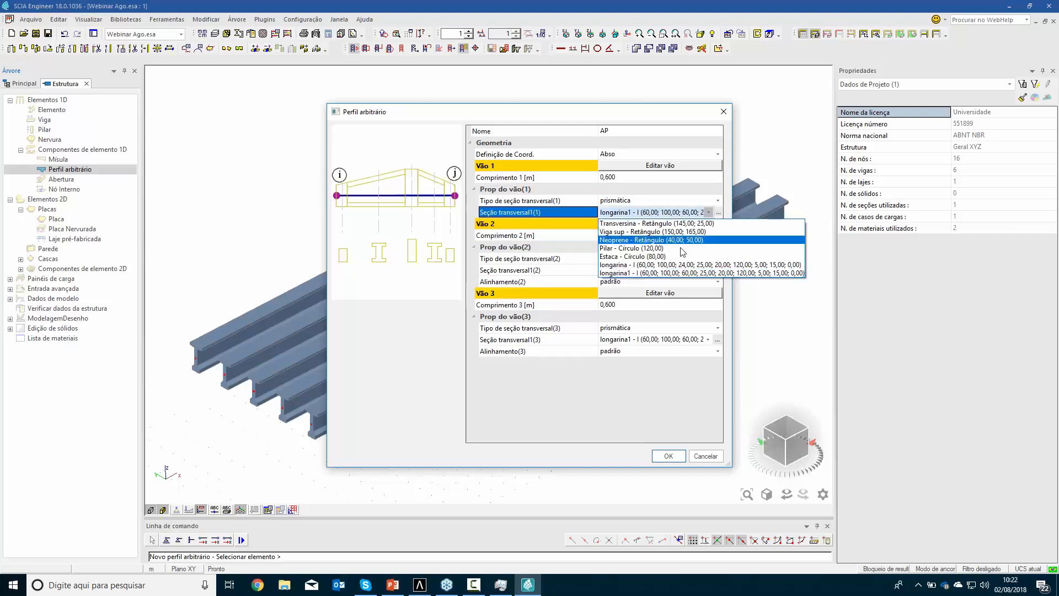
{"action": "left_click", "coordinate": [676, 273]}
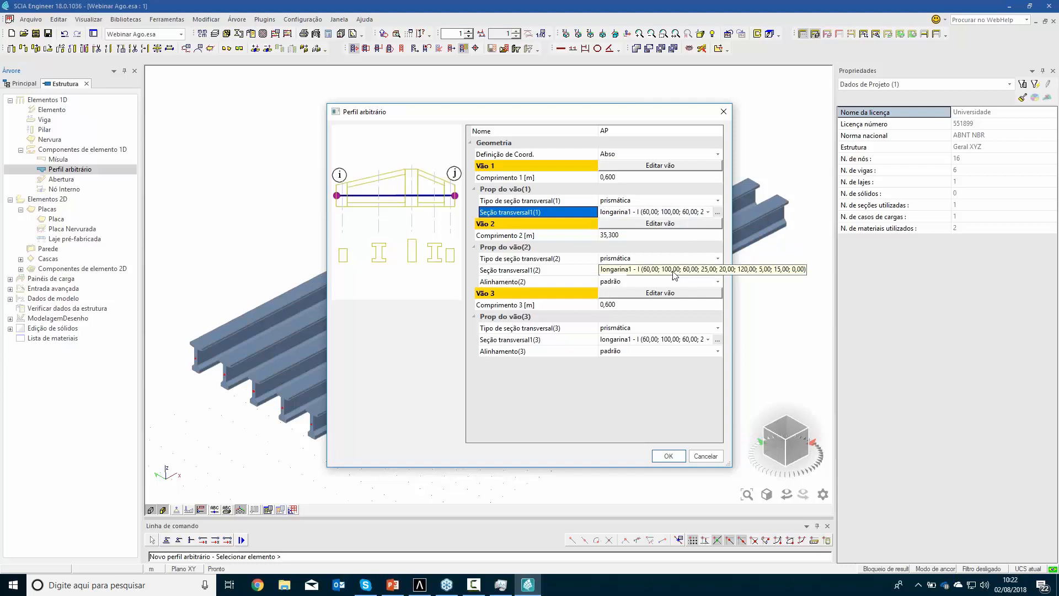
{"action": "left_click", "coordinate": [709, 271]}
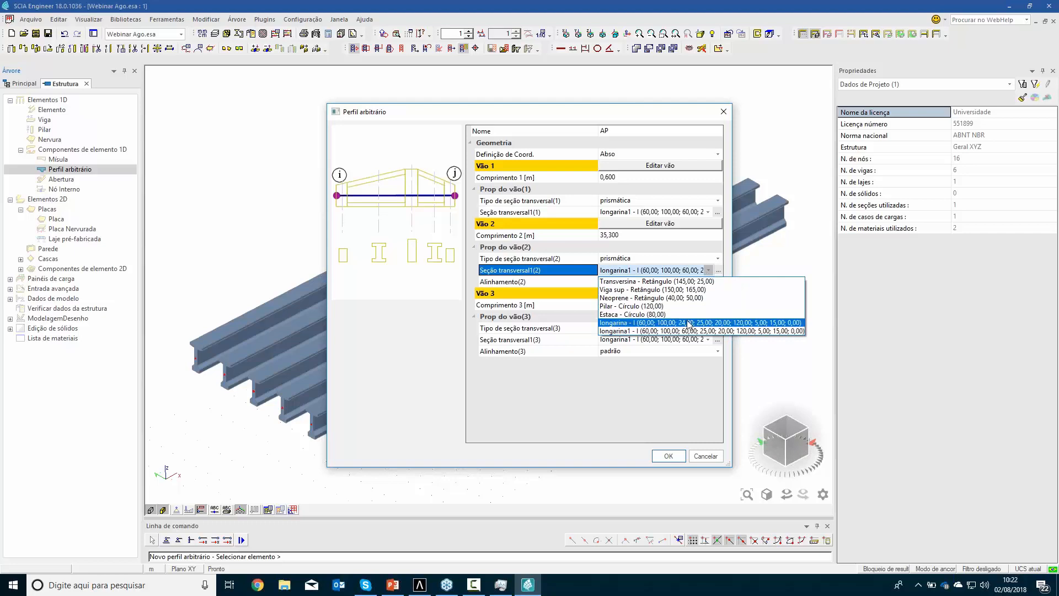
{"action": "left_click", "coordinate": [689, 323]}
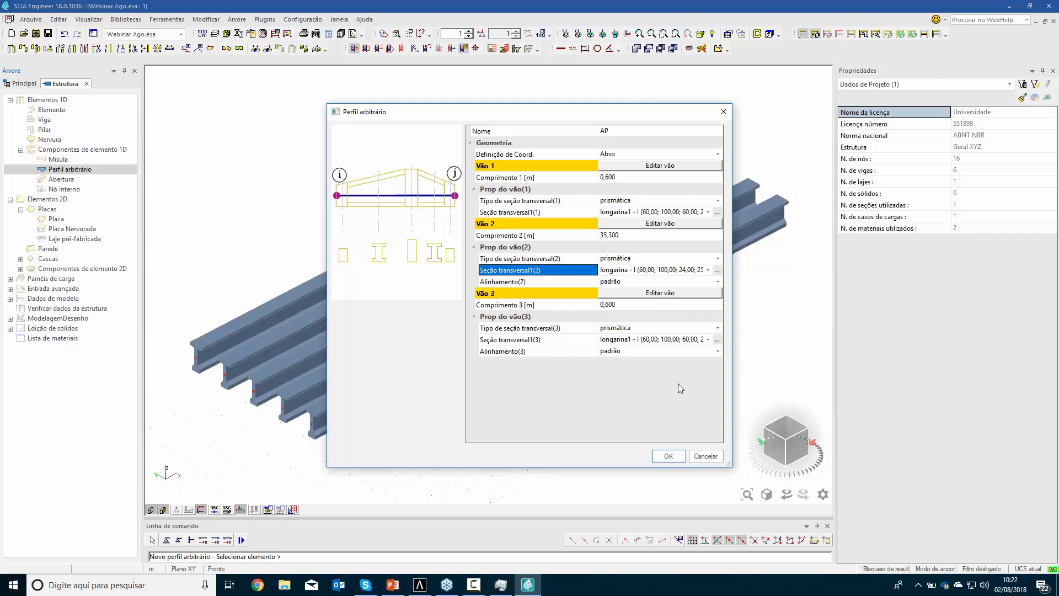
{"action": "left_click", "coordinate": [708, 339]}
{"action": "left_click", "coordinate": [709, 339]}
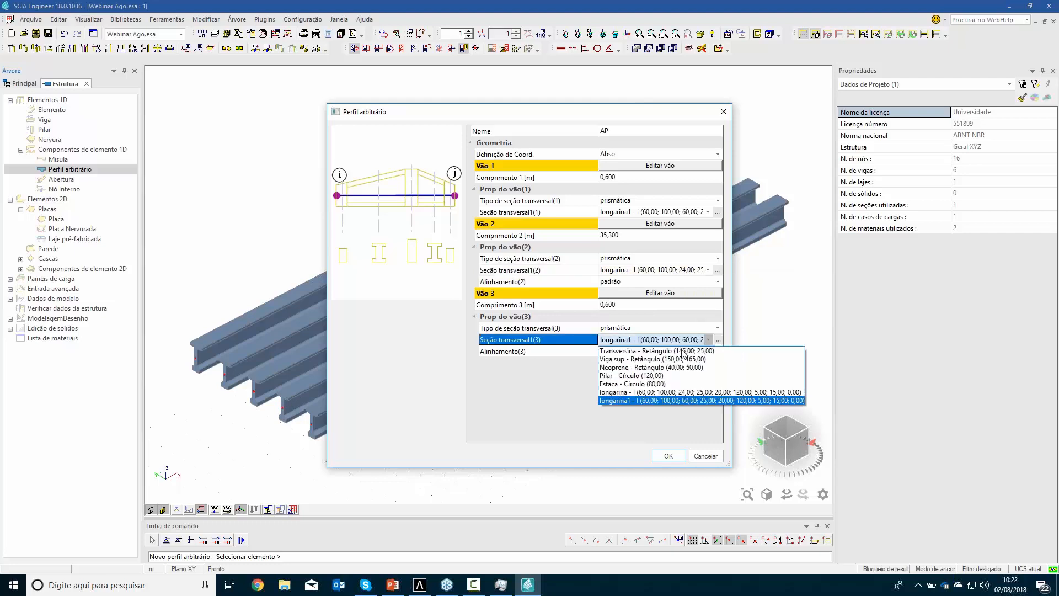
{"action": "left_click", "coordinate": [642, 396]}
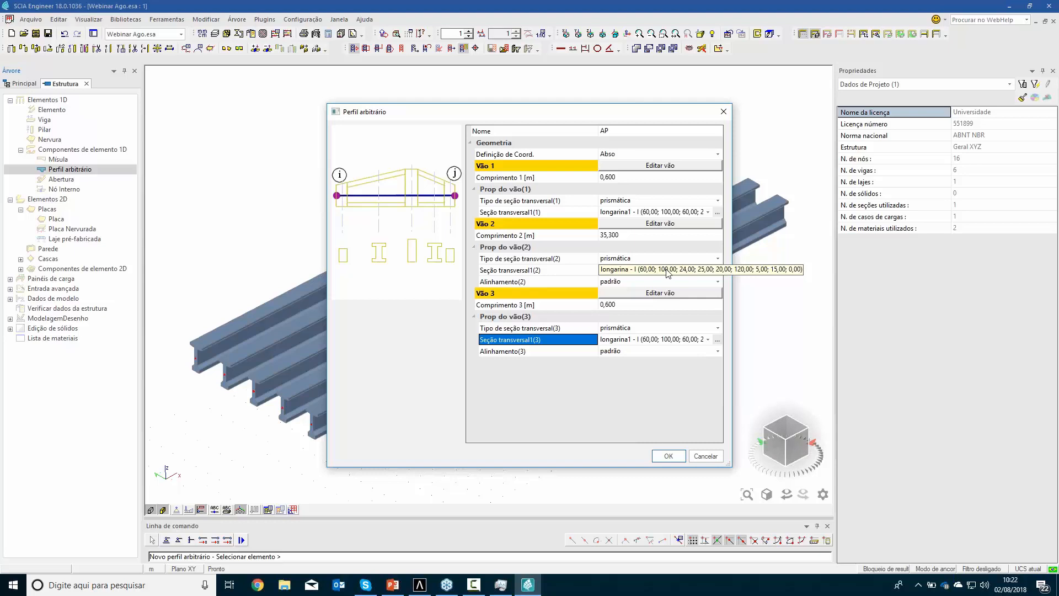
Apply the three-span arbitrary profile to the outermost girder B1 beside the origin
{"action": "left_click", "coordinate": [668, 455]}
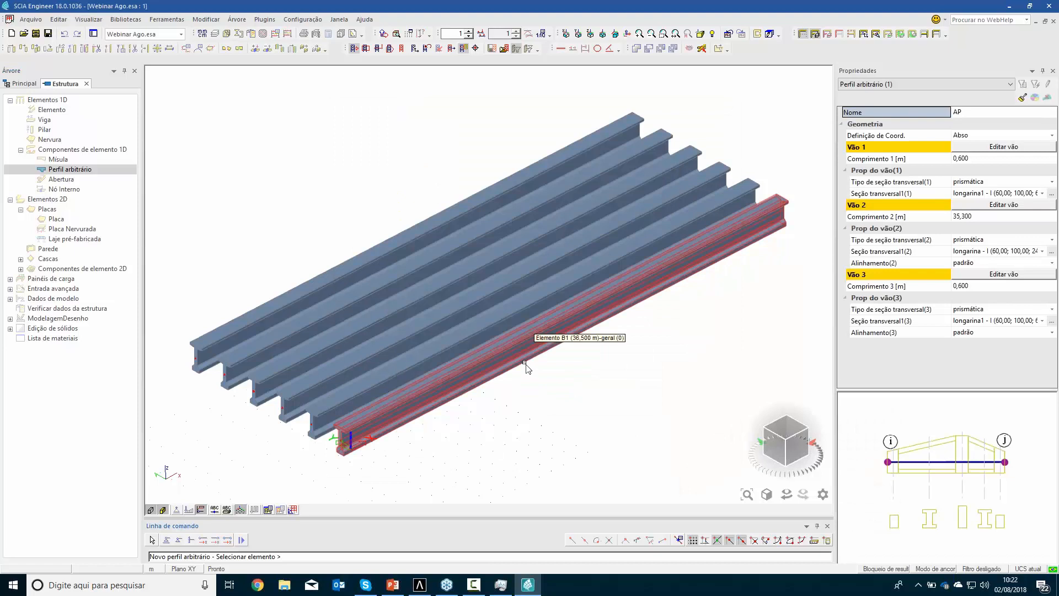
{"action": "scroll", "coordinate": [356, 447], "scroll_direction": "up", "scroll_amount": 5}
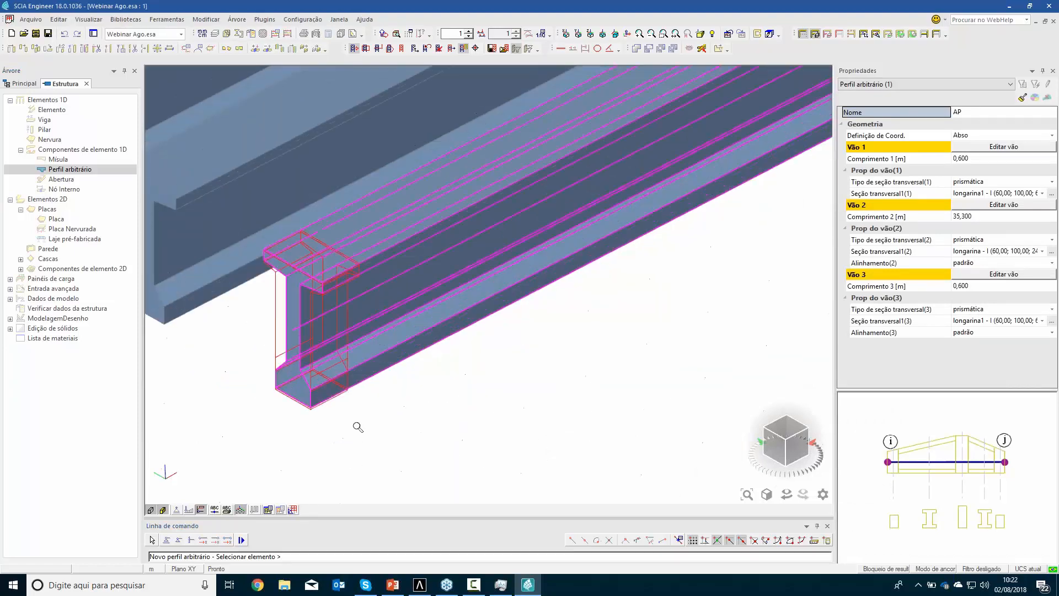
{"action": "left_click", "coordinate": [413, 350]}
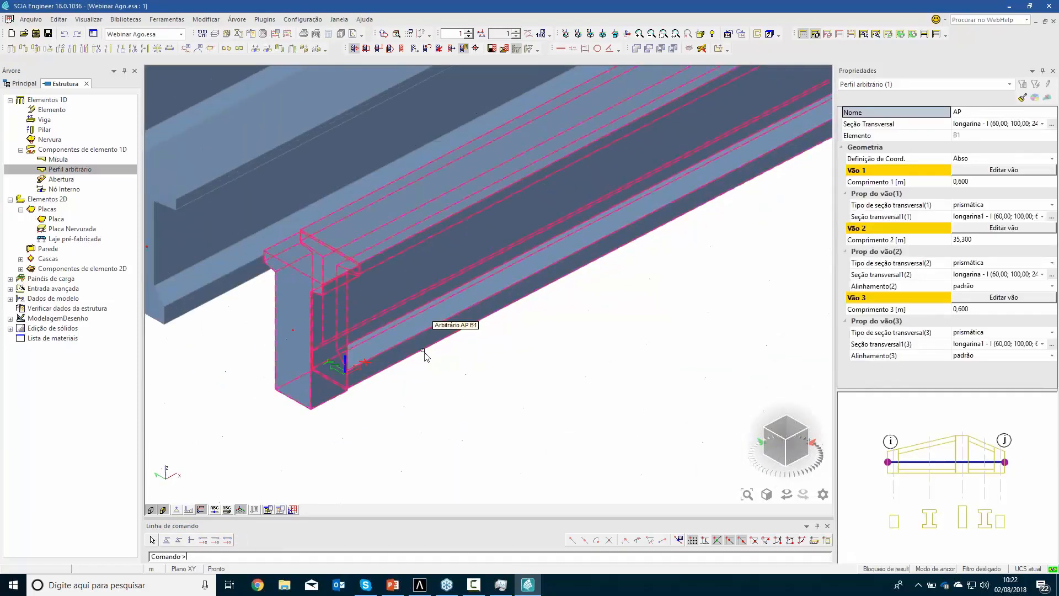
Set the alignment of span 2 in girder B1's arbitrary profile to superfície inferior
{"action": "left_click", "coordinate": [1001, 286]}
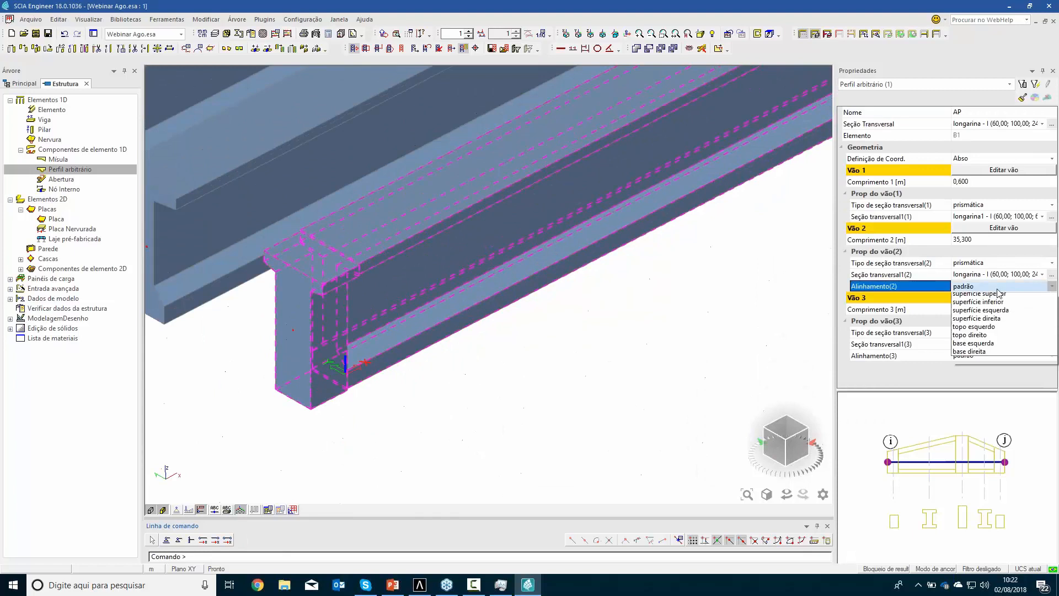
{"action": "left_click", "coordinate": [977, 322]}
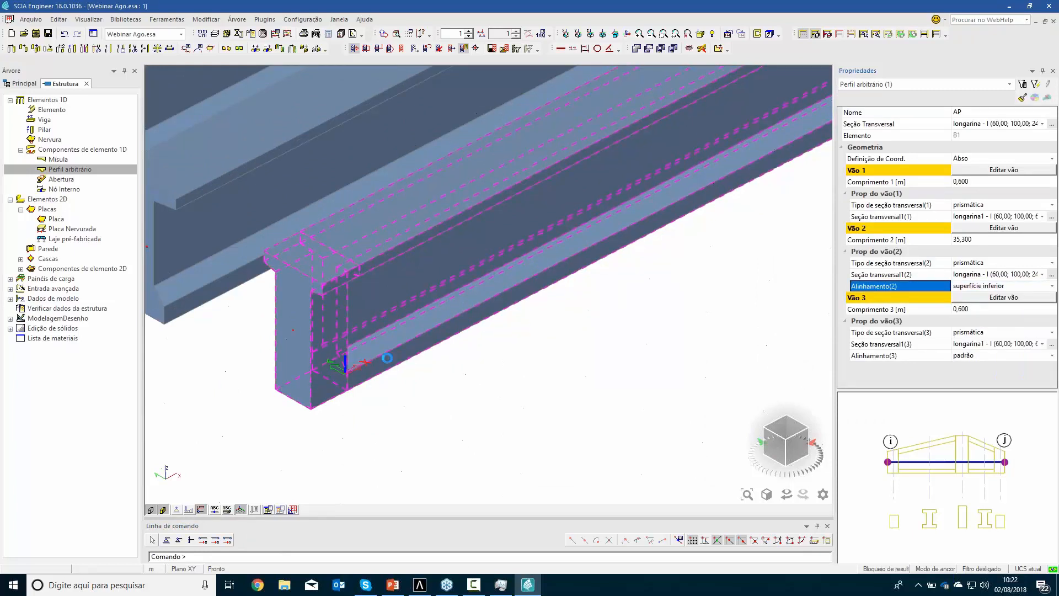
{"action": "key", "text": "Escape"}
{"action": "scroll", "coordinate": [418, 376], "scroll_direction": "down", "scroll_amount": 4}
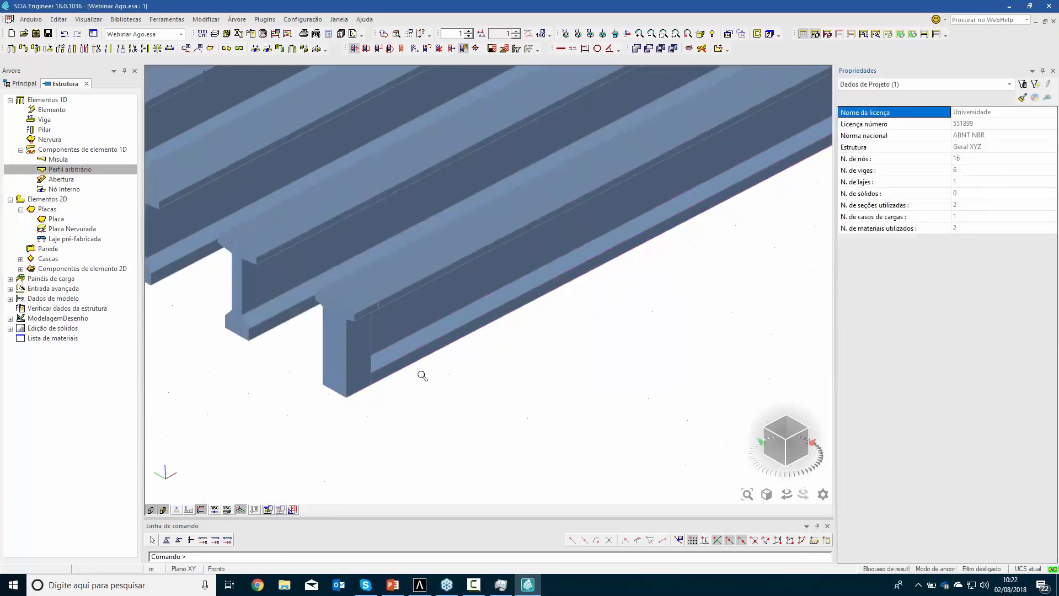
{"action": "scroll", "coordinate": [418, 375], "scroll_direction": "up", "scroll_amount": 4}
{"action": "scroll", "coordinate": [418, 375], "scroll_direction": "up", "scroll_amount": 2}
{"action": "scroll", "coordinate": [418, 374], "scroll_direction": "down", "scroll_amount": 4}
Copy the arbitrary profile from girder B1 to the other five girders as additional data
{"action": "left_click", "coordinate": [414, 367]}
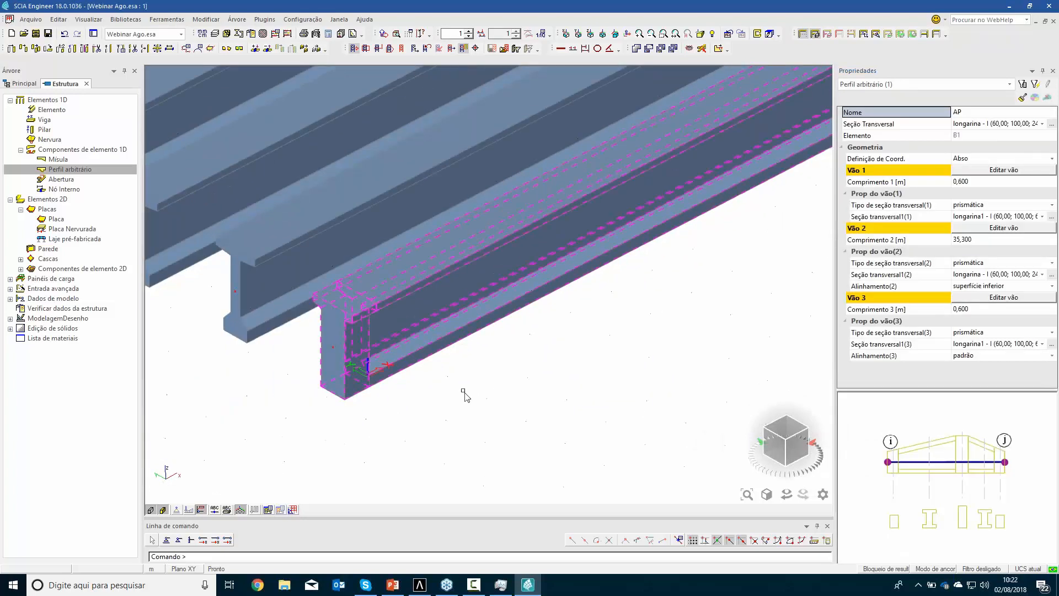
{"action": "right_click", "coordinate": [464, 391]}
{"action": "left_click", "coordinate": [515, 483]}
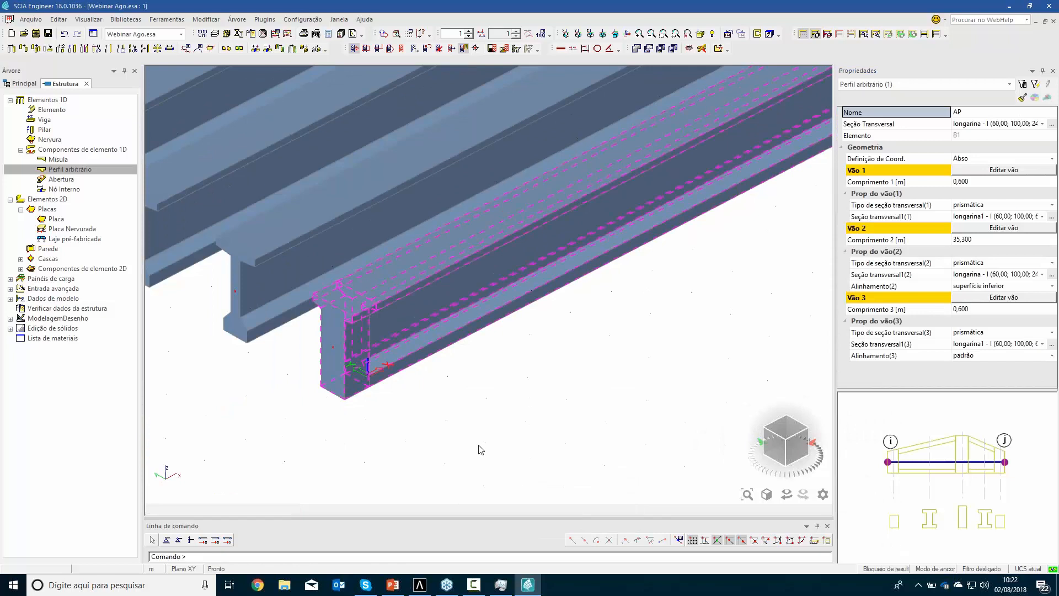
{"action": "scroll", "coordinate": [436, 427], "scroll_direction": "down", "scroll_amount": 3}
{"action": "scroll", "coordinate": [435, 428], "scroll_direction": "down", "scroll_amount": 3}
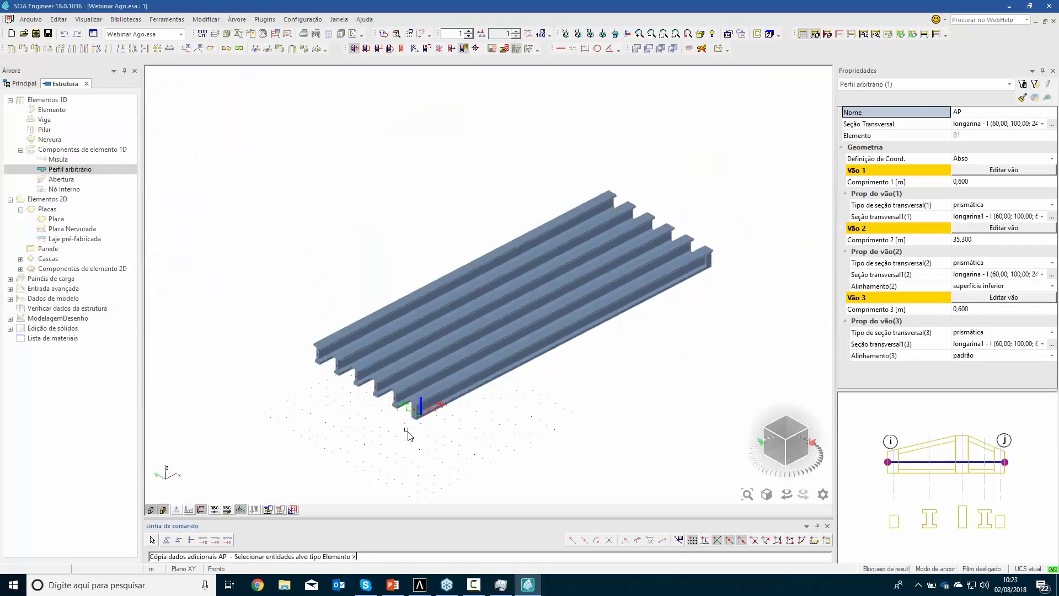
{"action": "left_click_drag", "start_coordinate": [340, 378], "coordinate": [283, 307]}
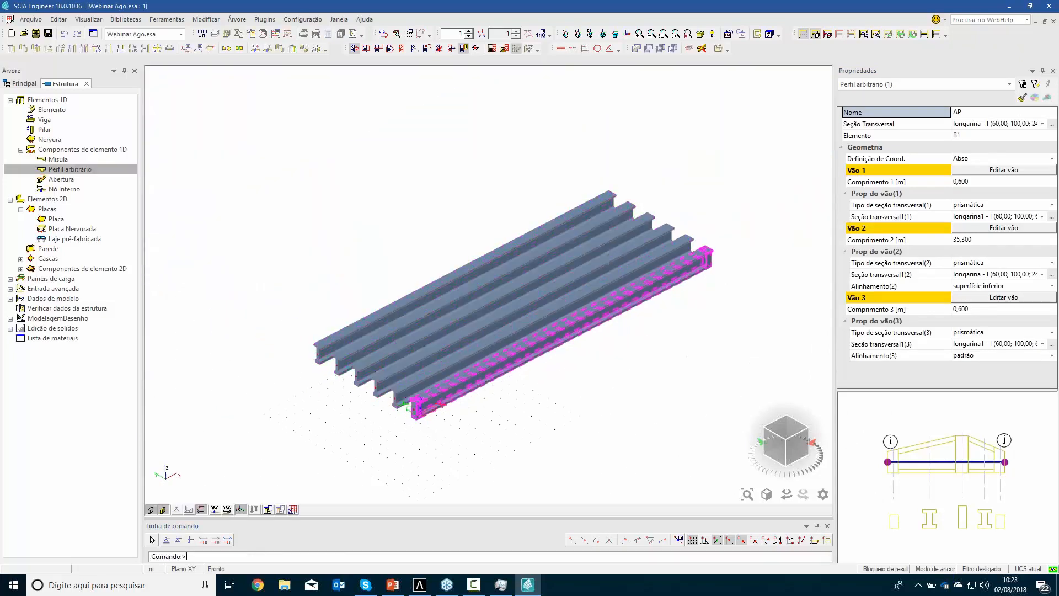
{"action": "scroll", "coordinate": [408, 435], "scroll_direction": "up", "scroll_amount": 6}
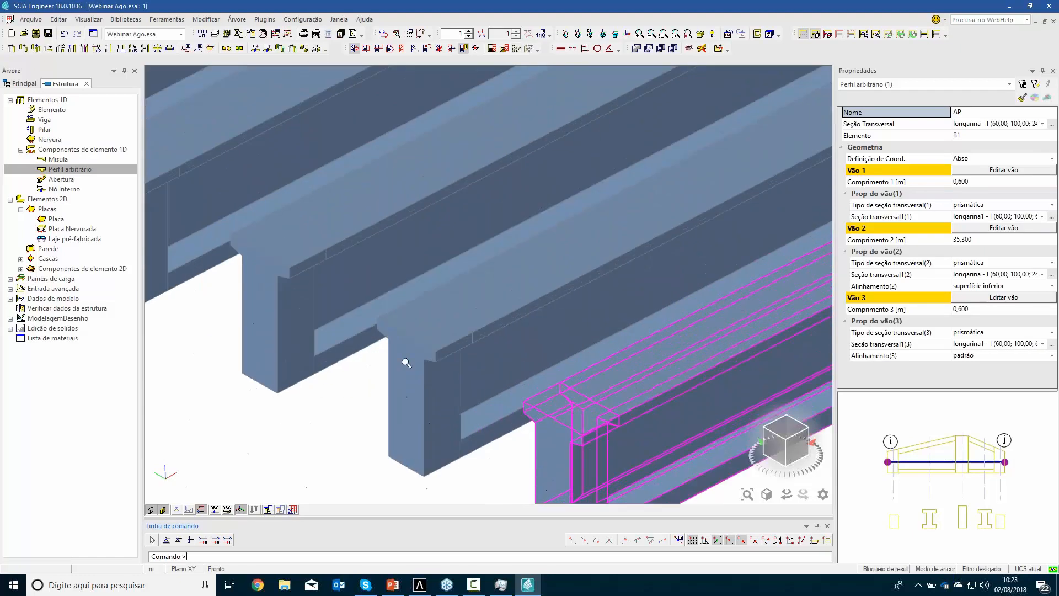
{"action": "scroll", "coordinate": [480, 421], "scroll_direction": "down", "scroll_amount": 6}
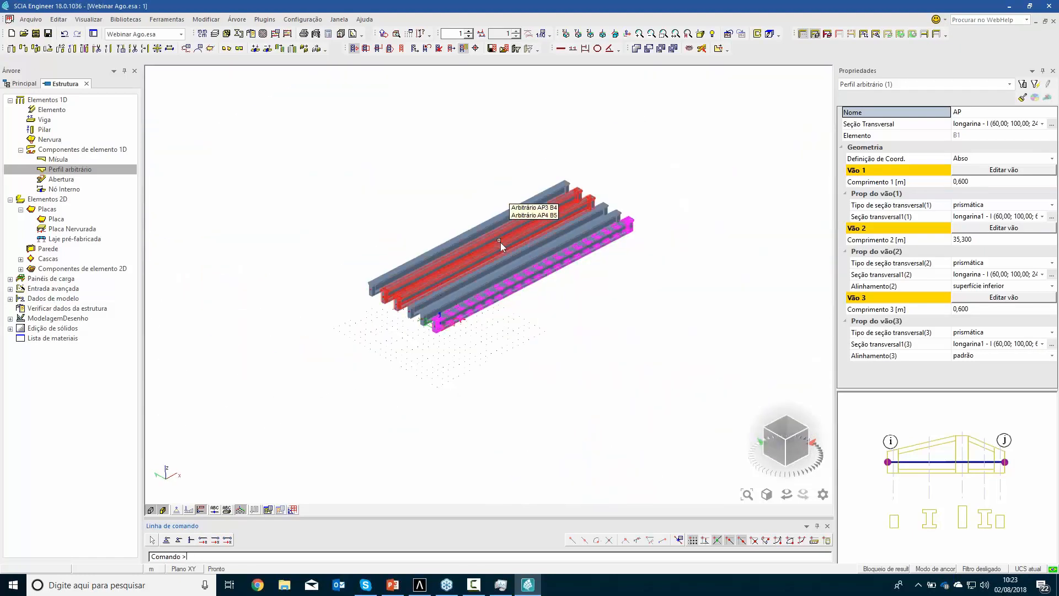
{"action": "key", "text": "Escape"}
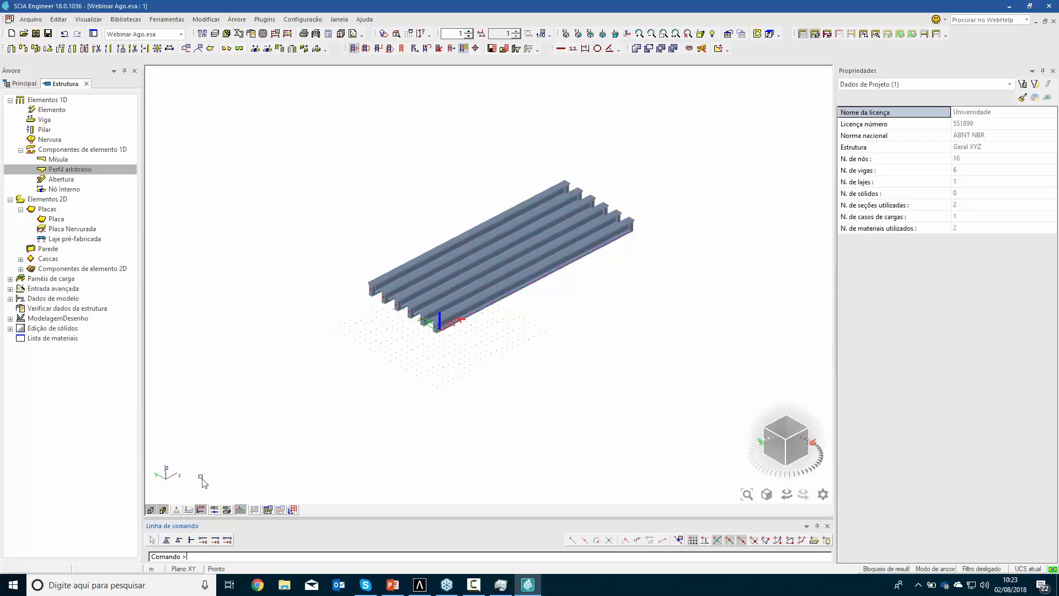
Turn off the rendering and the member surfaces so the girders are drawn as axis lines only
{"action": "scroll", "coordinate": [441, 325], "scroll_direction": "up", "scroll_amount": 3}
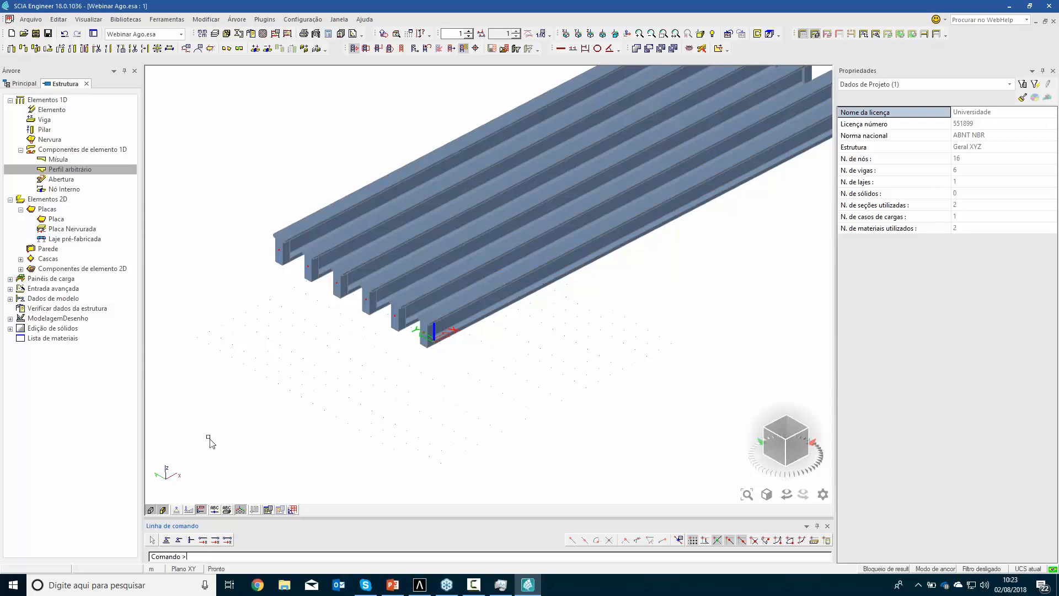
{"action": "left_click", "coordinate": [163, 509]}
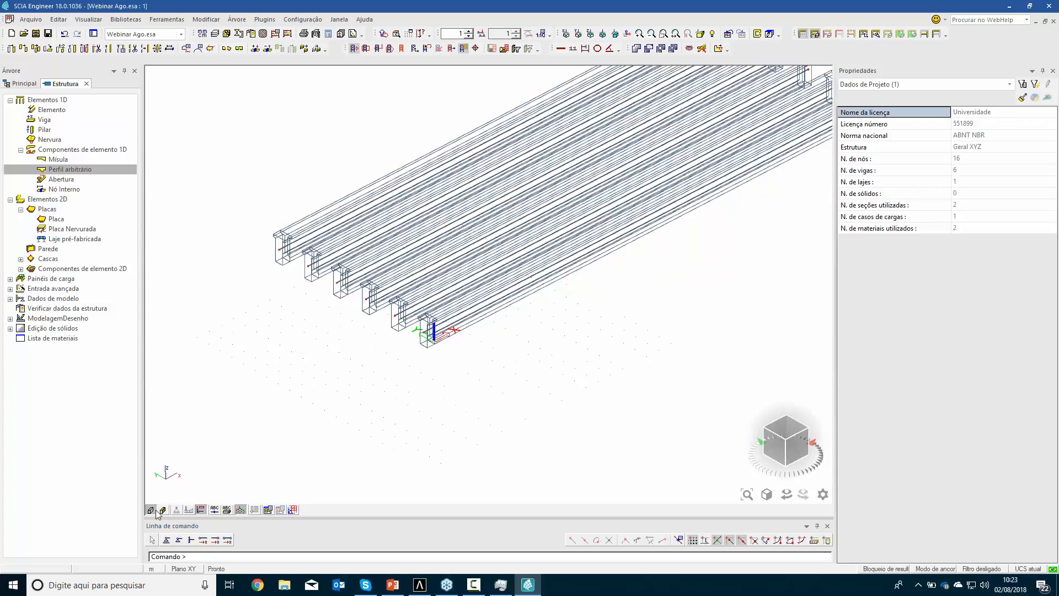
{"action": "left_click", "coordinate": [150, 510]}
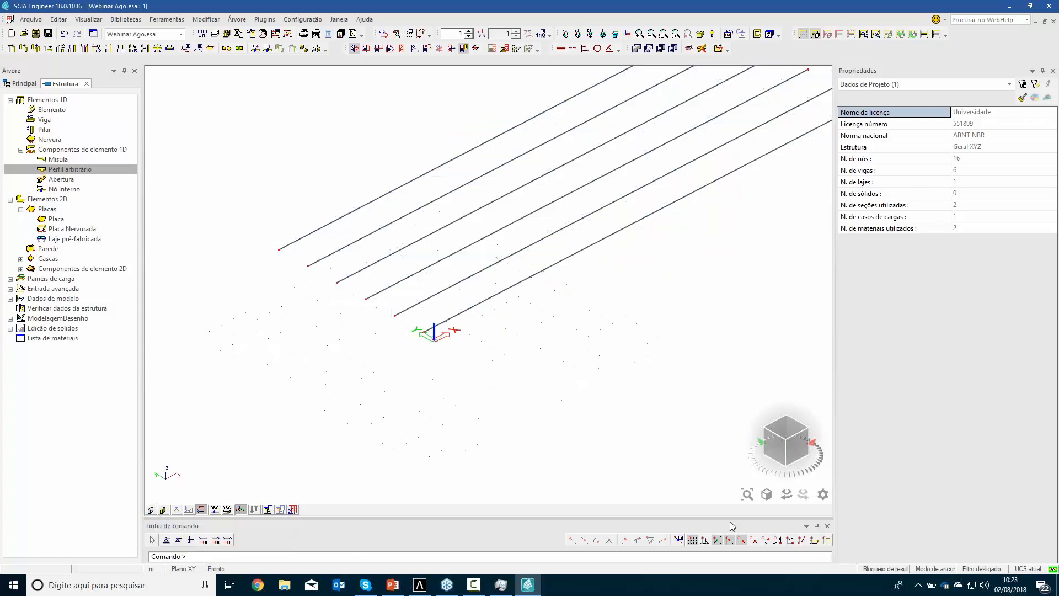
Set the cursor snap length for points along lines to 0.35 m
{"action": "left_click", "coordinate": [680, 539]}
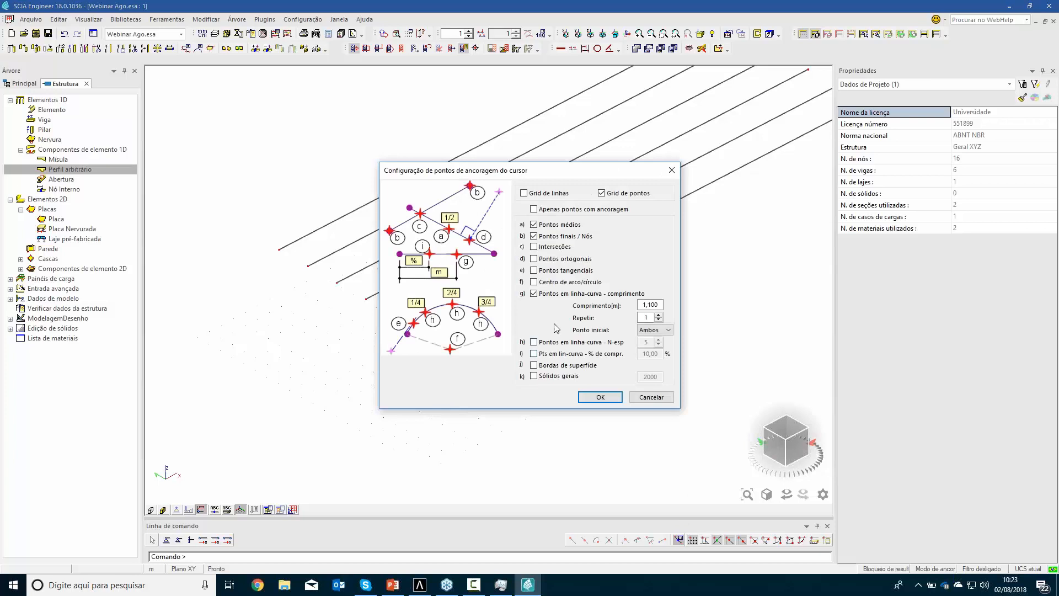
{"action": "double_click", "coordinate": [659, 304]}
{"action": "type", "text": "0"}
{"action": "left_click", "coordinate": [608, 403]}
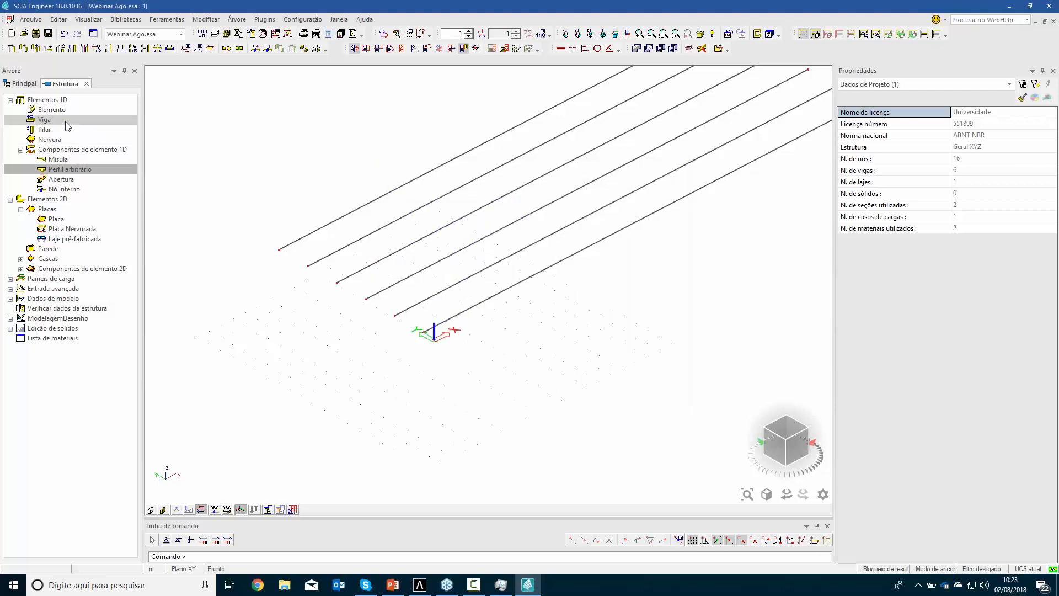
Draw a Transversina (145 x 25 rectangle) element between B1 and the neighbouring girder, 0.35 m in from their ends near the origin
{"action": "double_click", "coordinate": [51, 110]}
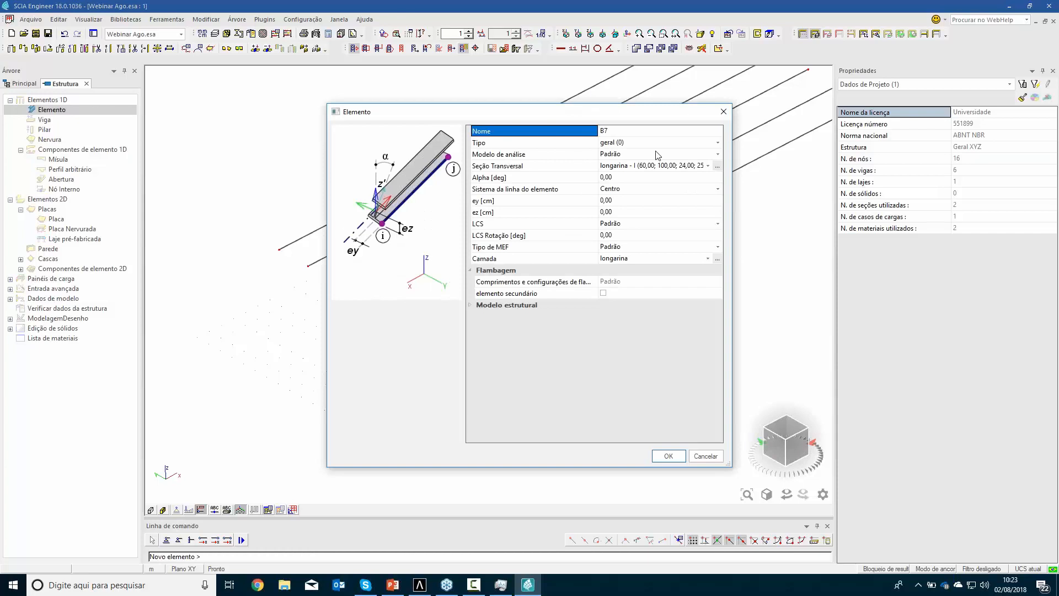
{"action": "left_click", "coordinate": [658, 168]}
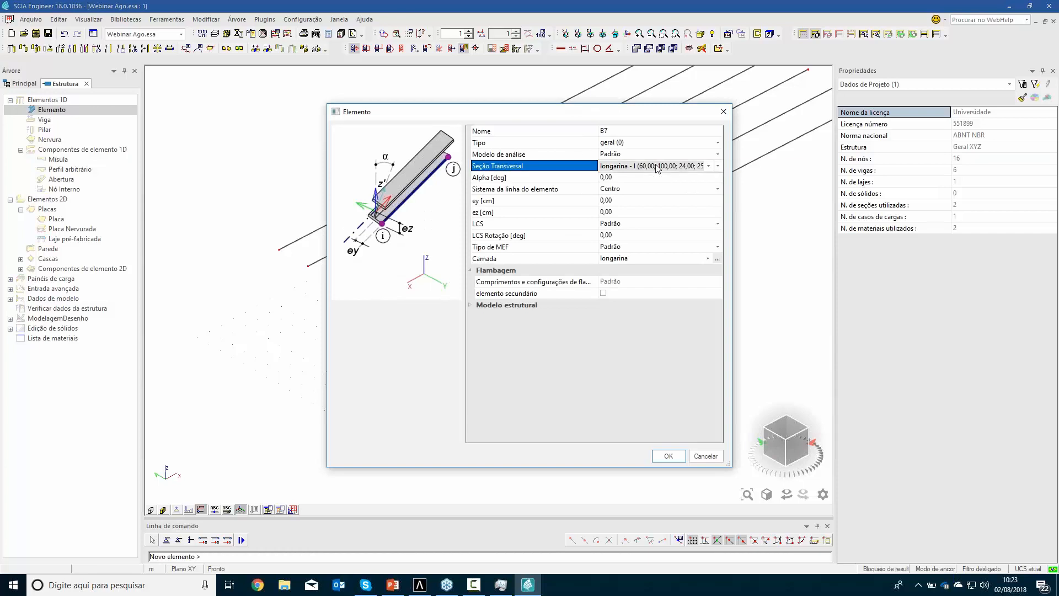
{"action": "left_click", "coordinate": [656, 167]}
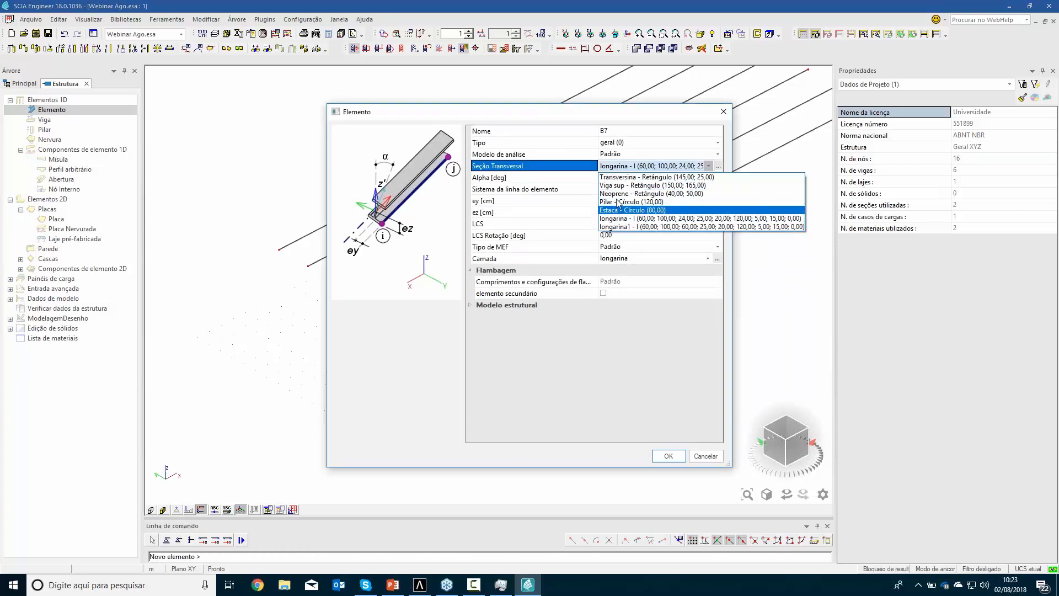
{"action": "left_click", "coordinate": [640, 177]}
{"action": "left_click", "coordinate": [668, 455]}
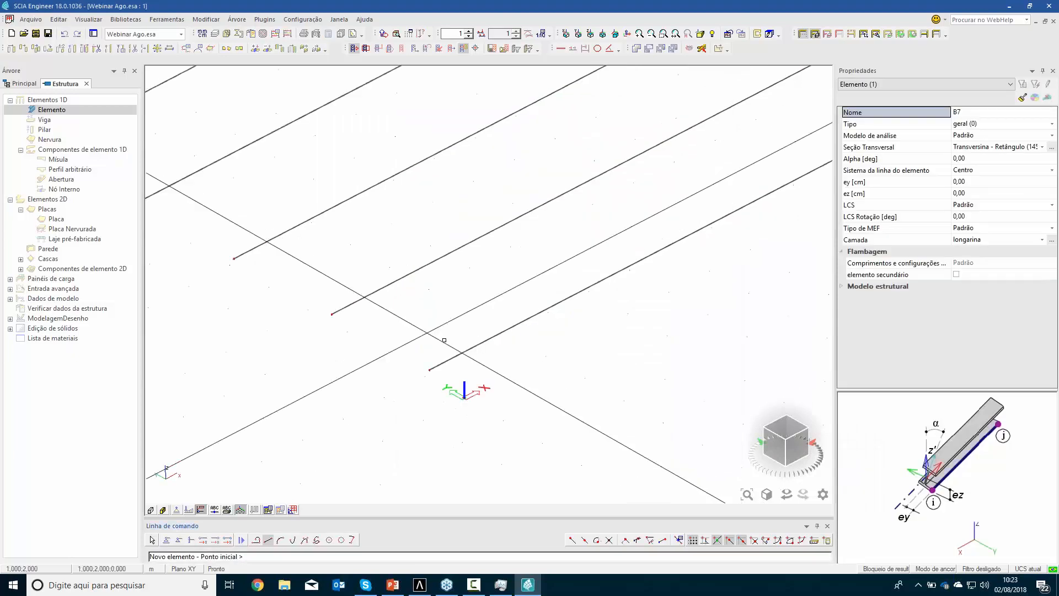
{"action": "scroll", "coordinate": [444, 361], "scroll_direction": "up", "scroll_amount": 4}
{"action": "left_click", "coordinate": [443, 361]}
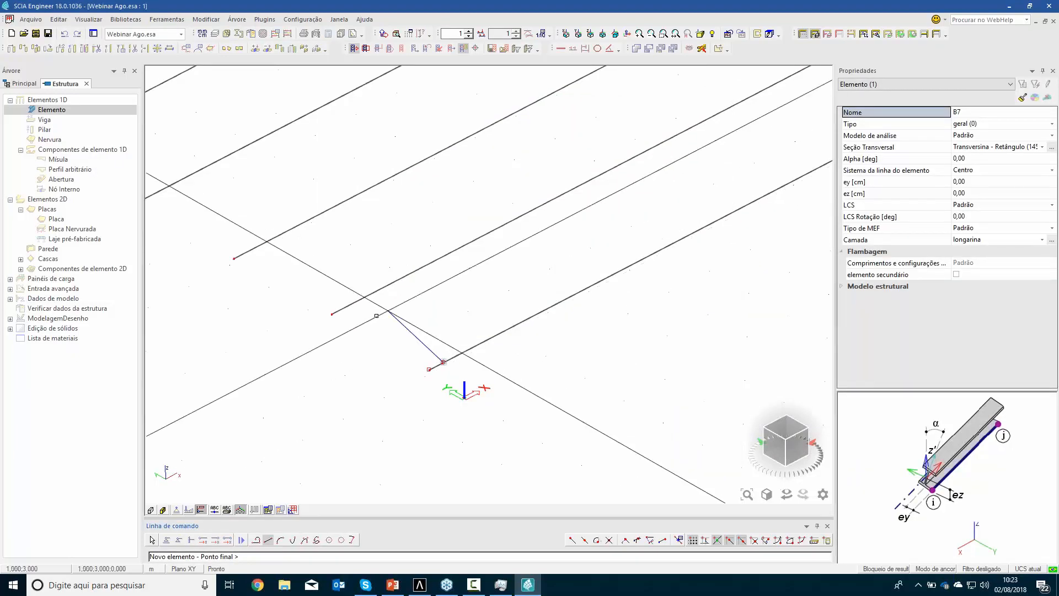
{"action": "left_click", "coordinate": [346, 305]}
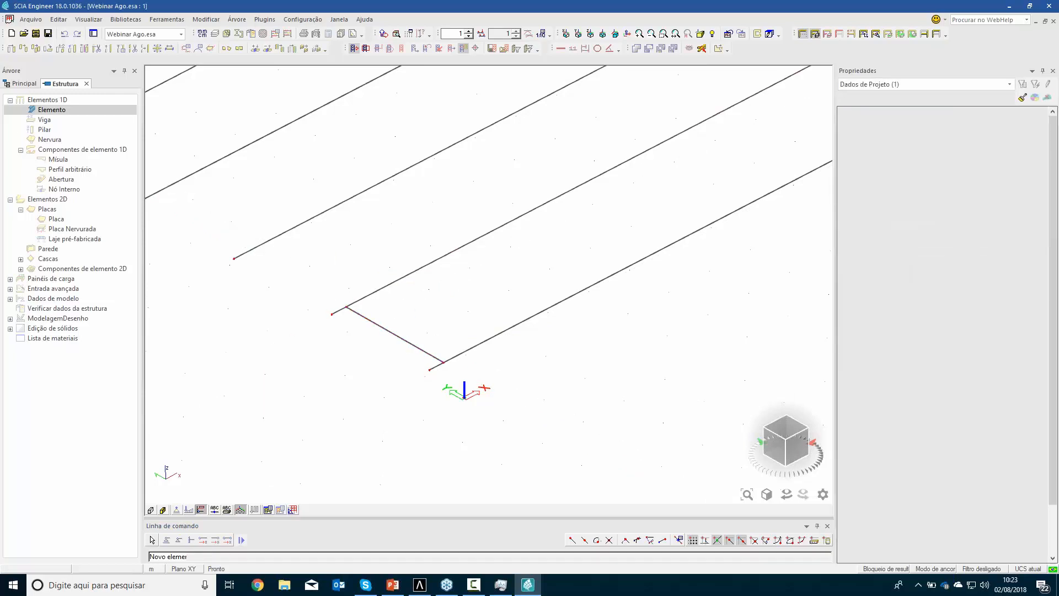
{"action": "key", "text": "Escape"}
Copy the crossbeam into the four remaining bays between girders, using the 0.35 m snap points as insertion points
{"action": "key", "text": "ctrl+c"}
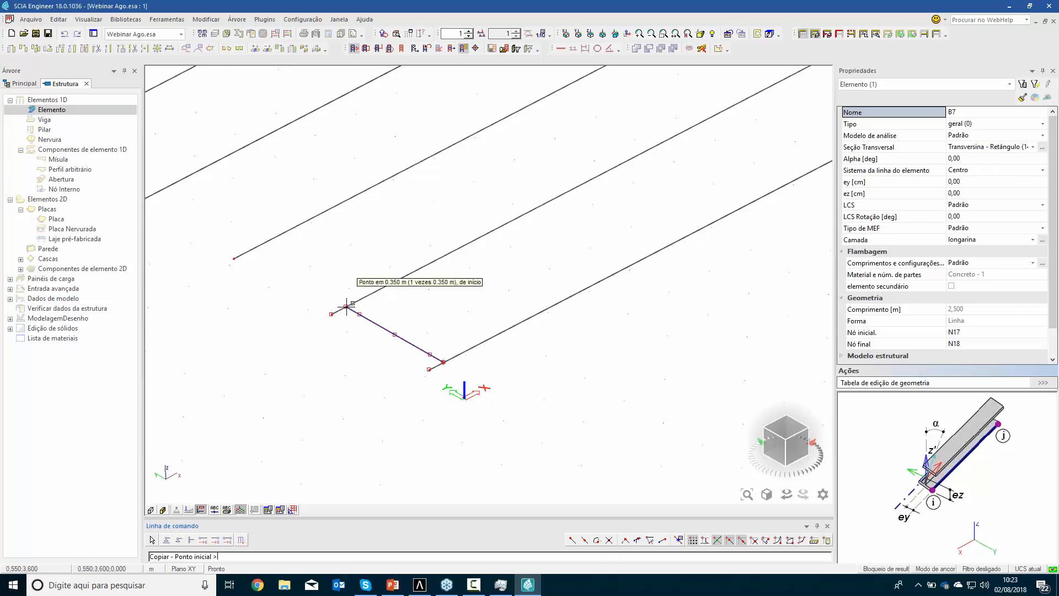
{"action": "left_click", "coordinate": [444, 360]}
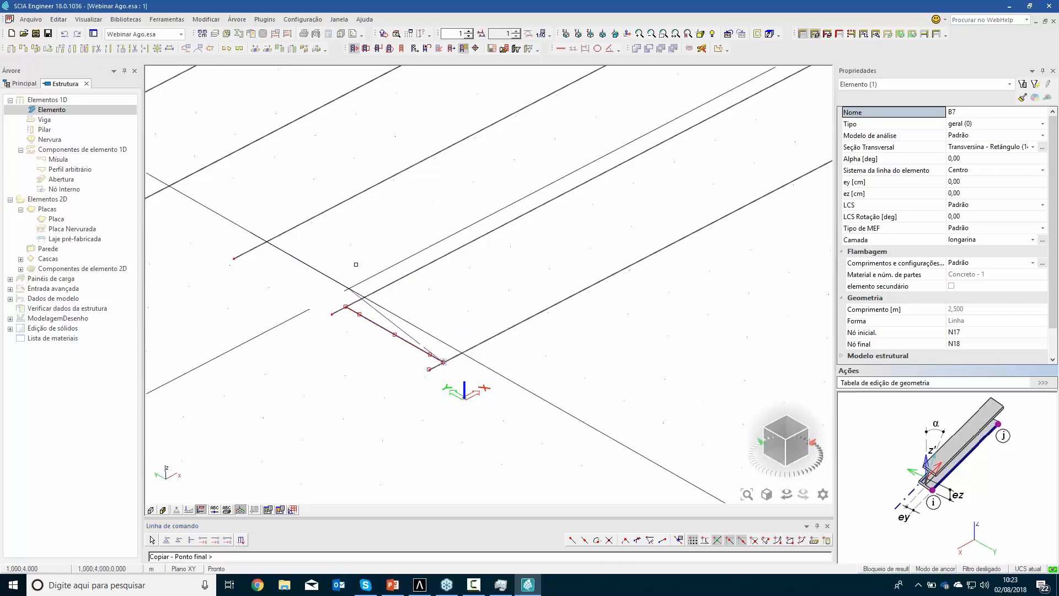
{"action": "left_click", "coordinate": [333, 296]}
{"action": "middle_click_drag", "start_coordinate": [258, 207], "coordinate": [369, 292]}
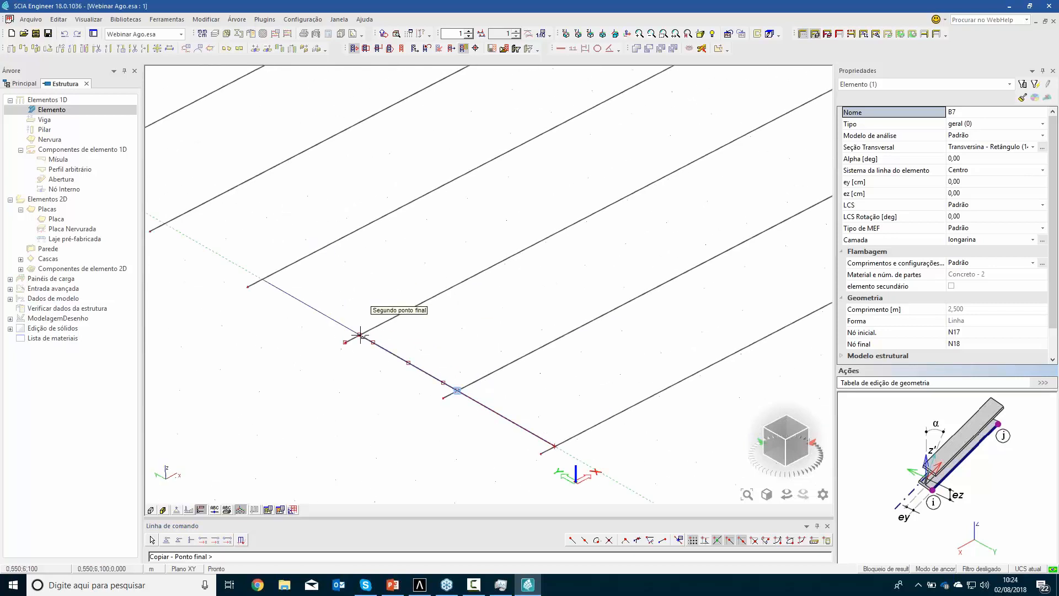
{"action": "left_click", "coordinate": [360, 334]}
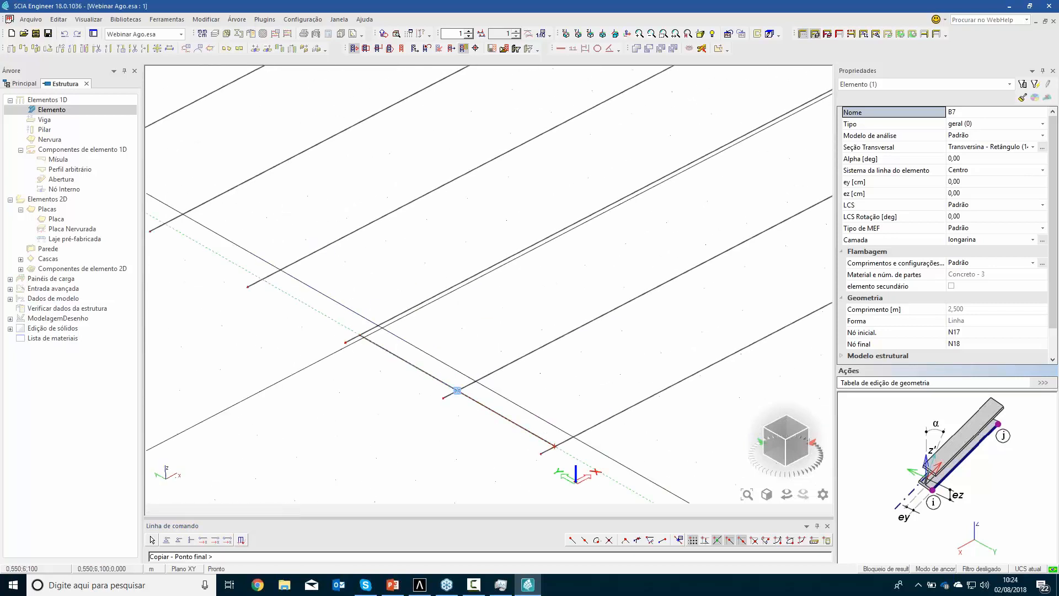
{"action": "left_click", "coordinate": [262, 279]}
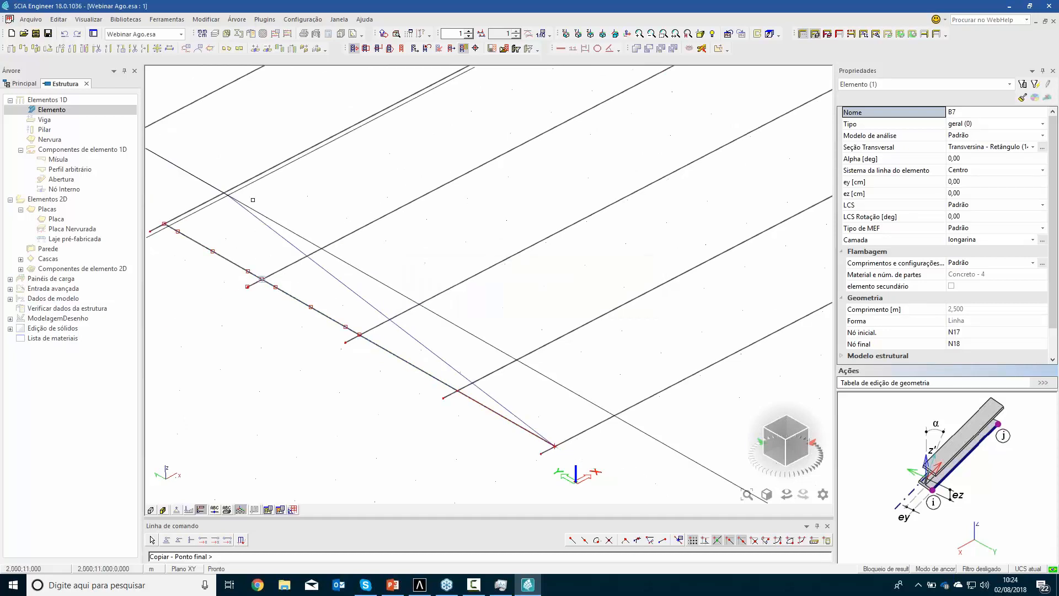
{"action": "middle_click_drag", "start_coordinate": [272, 231], "coordinate": [452, 354]}
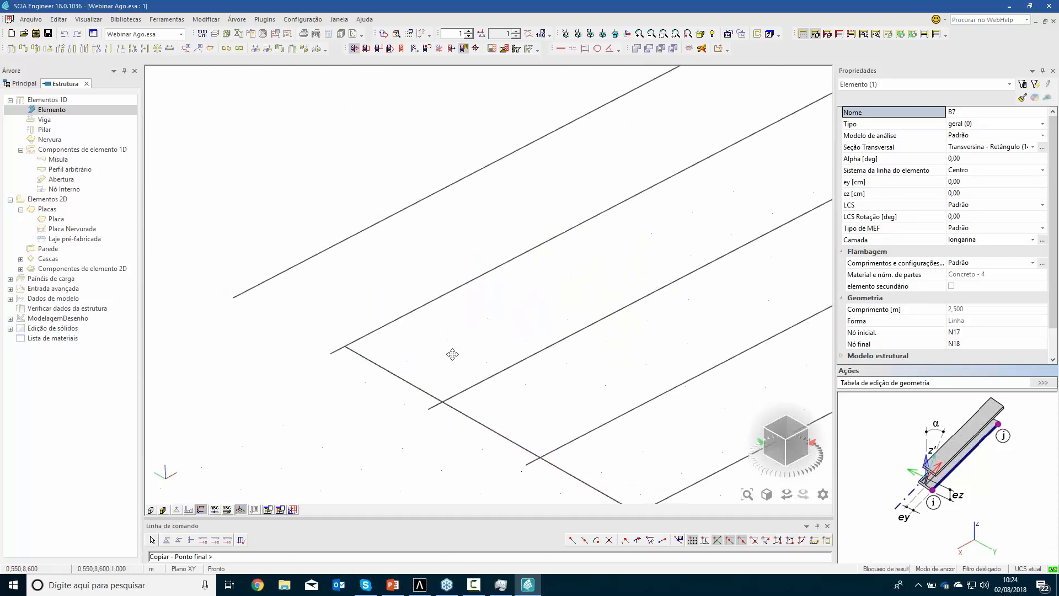
{"action": "left_click", "coordinate": [352, 351]}
{"action": "key", "text": "Escape"}
Assign the five crossbeams to a new layer named transversinas
{"action": "scroll", "coordinate": [425, 355], "scroll_direction": "down", "scroll_amount": 1}
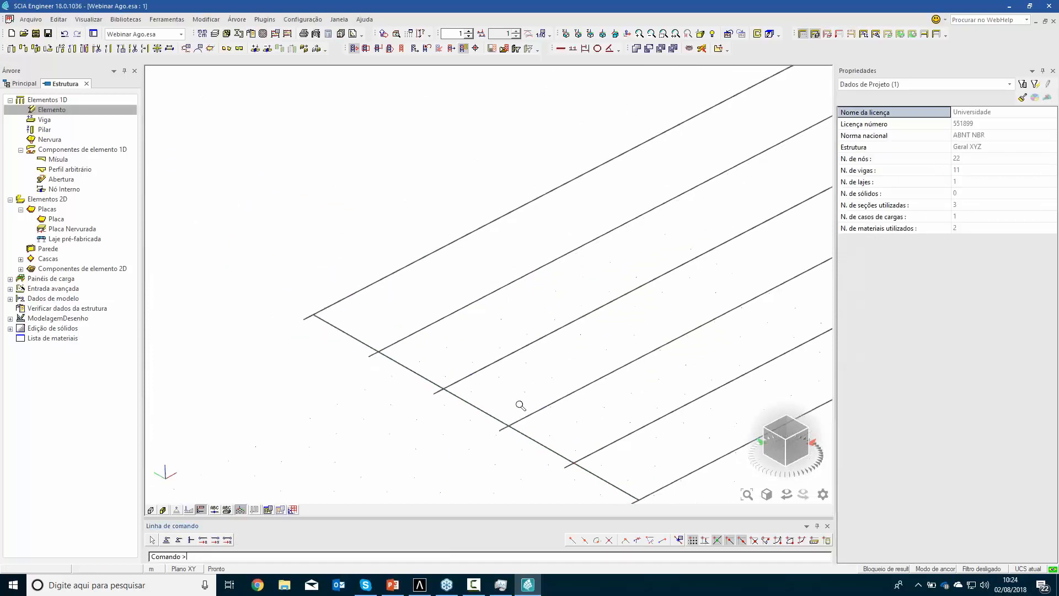
{"action": "middle_click_drag", "start_coordinate": [543, 411], "coordinate": [520, 364]}
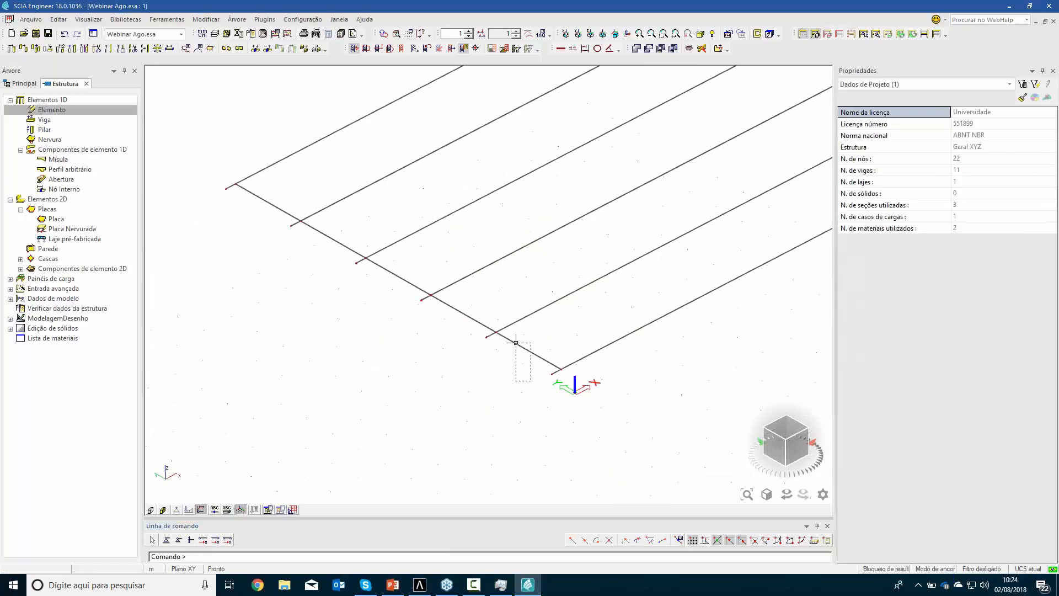
{"action": "left_click", "coordinate": [516, 342]}
{"action": "left_click", "coordinate": [462, 313]}
{"action": "left_click", "coordinate": [377, 256]}
{"action": "left_click", "coordinate": [303, 219]}
{"action": "left_click", "coordinate": [260, 195]}
{"action": "left_click", "coordinate": [1047, 229]}
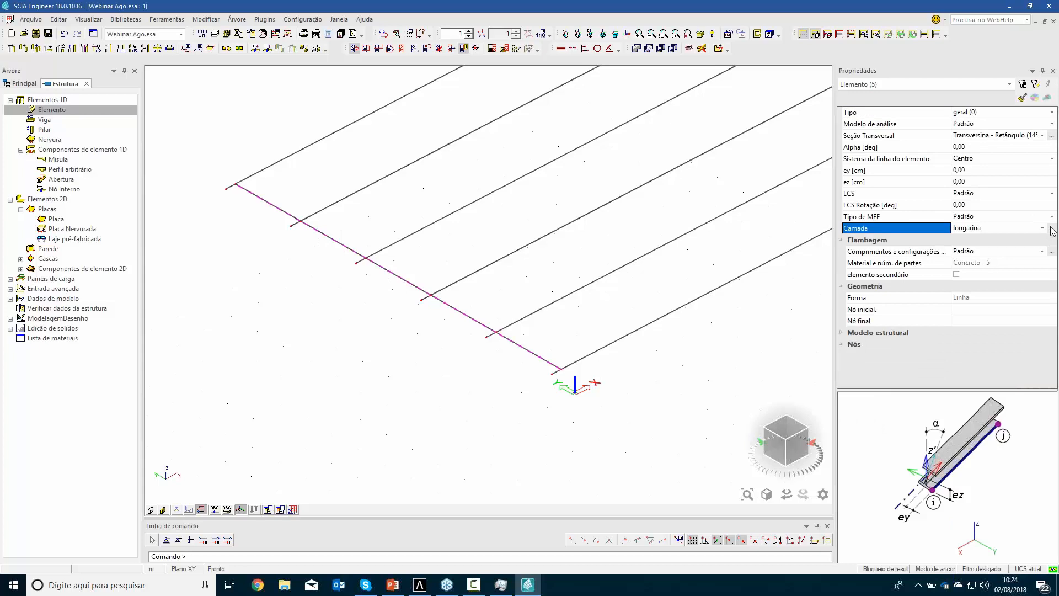
{"action": "left_click", "coordinate": [1051, 228]}
{"action": "left_click", "coordinate": [430, 439]}
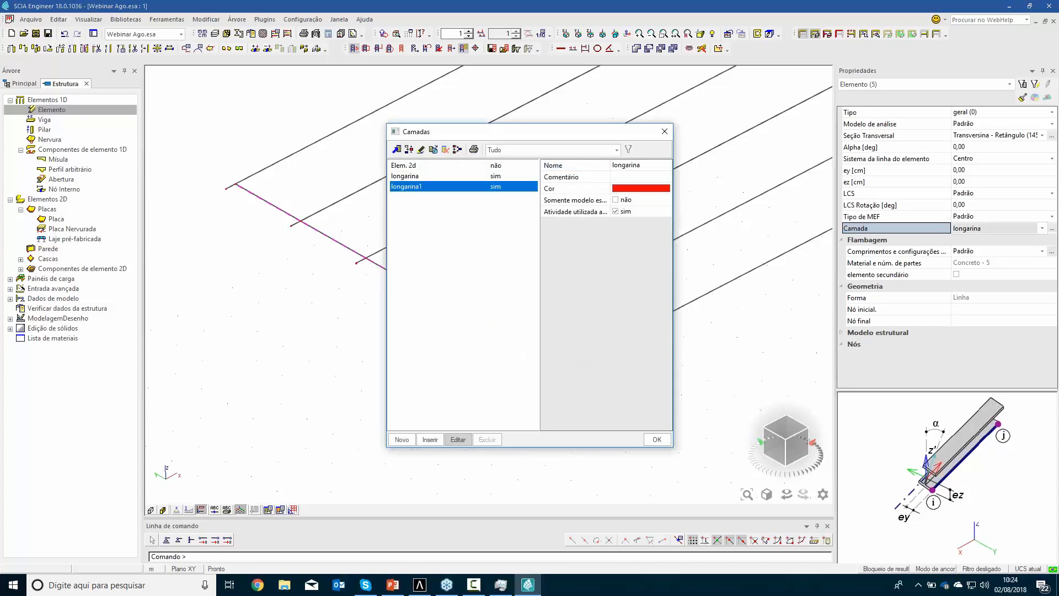
{"action": "type", "text": "tr"}
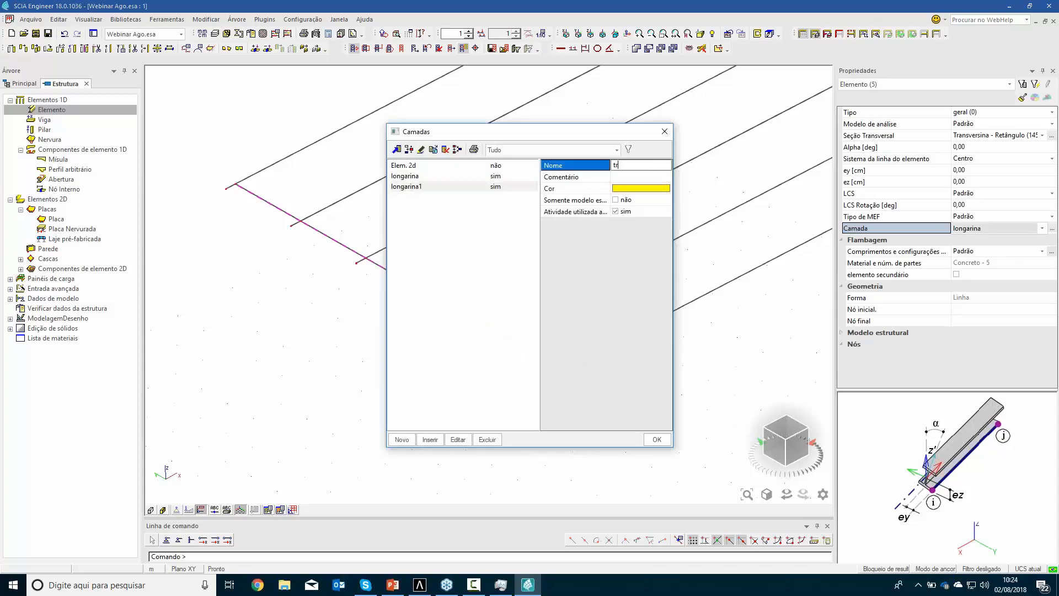
{"action": "type", "text": "ansver"}
{"action": "key", "text": "Return"}
{"action": "left_click", "coordinate": [657, 440]}
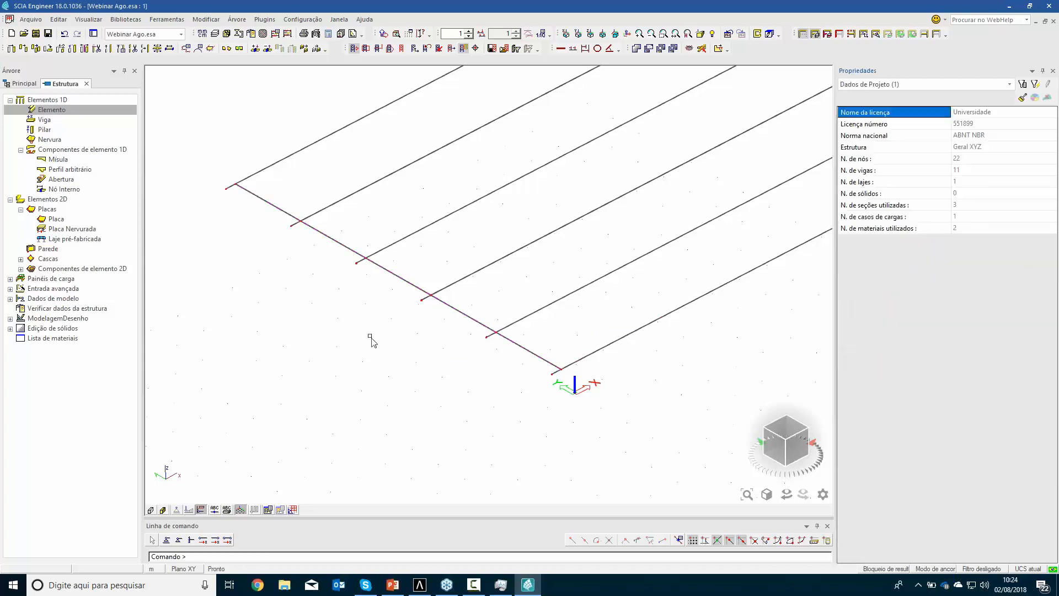
Set the structure's display style and colour to colour by layer (cor por camadas)
{"action": "right_click", "coordinate": [370, 337]}
{"action": "left_click", "coordinate": [406, 371]}
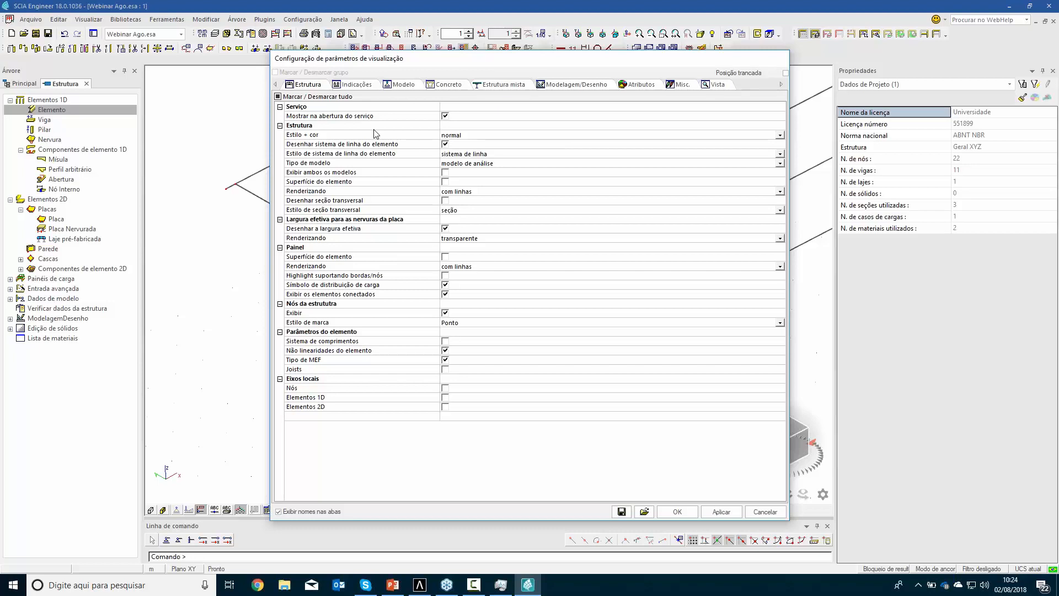
{"action": "left_click", "coordinate": [450, 136]}
{"action": "left_click", "coordinate": [455, 138]}
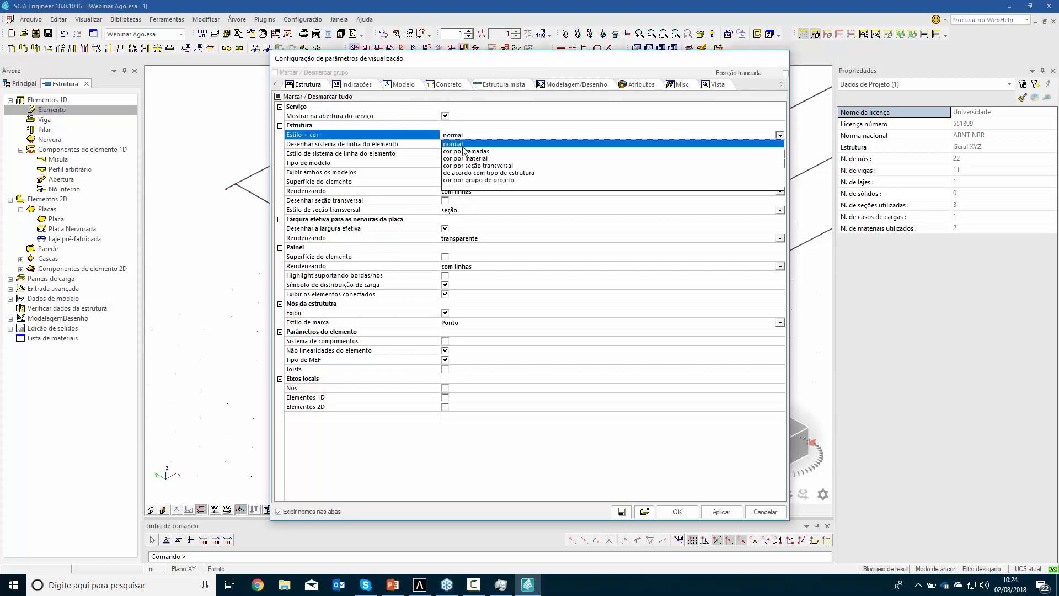
{"action": "left_click", "coordinate": [463, 151]}
{"action": "left_click", "coordinate": [677, 512]}
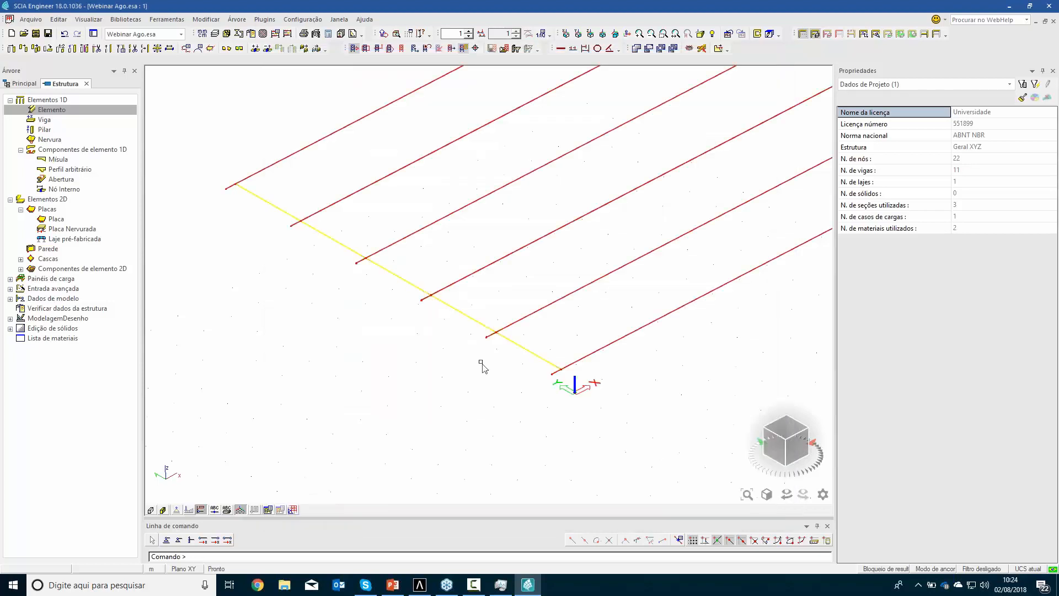
Change the colour of the Elem. 2d layer to grey
{"action": "left_click", "coordinate": [217, 35]}
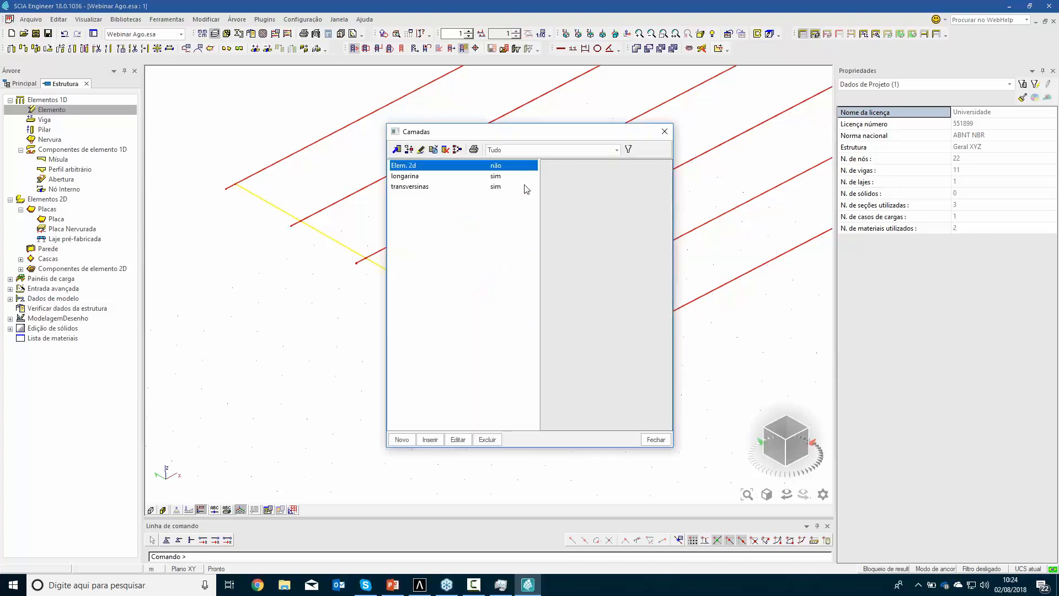
{"action": "left_click", "coordinate": [458, 175]}
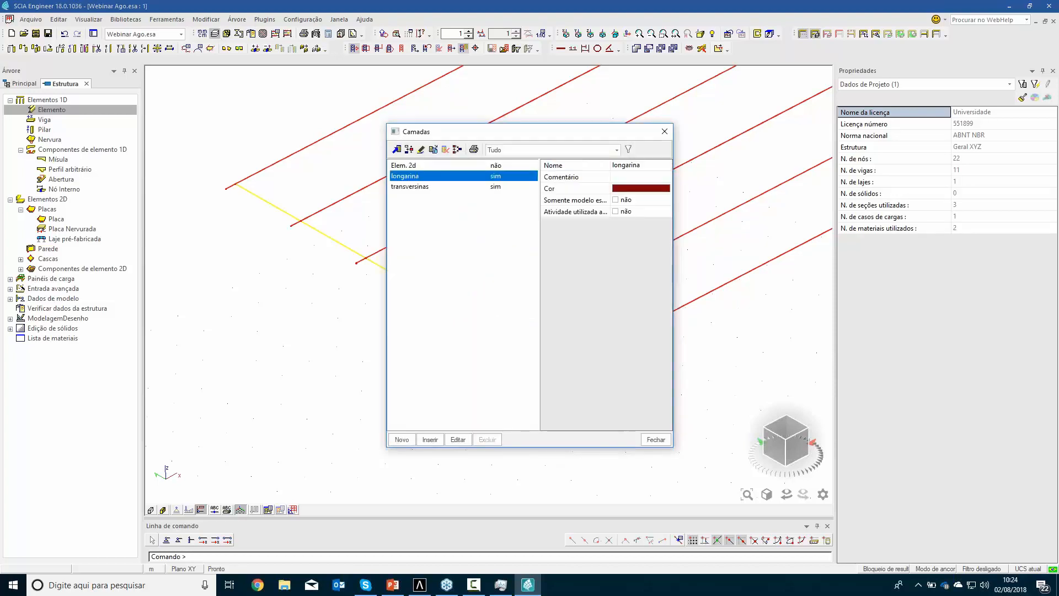
{"action": "left_click", "coordinate": [491, 167]}
{"action": "left_click", "coordinate": [637, 189]}
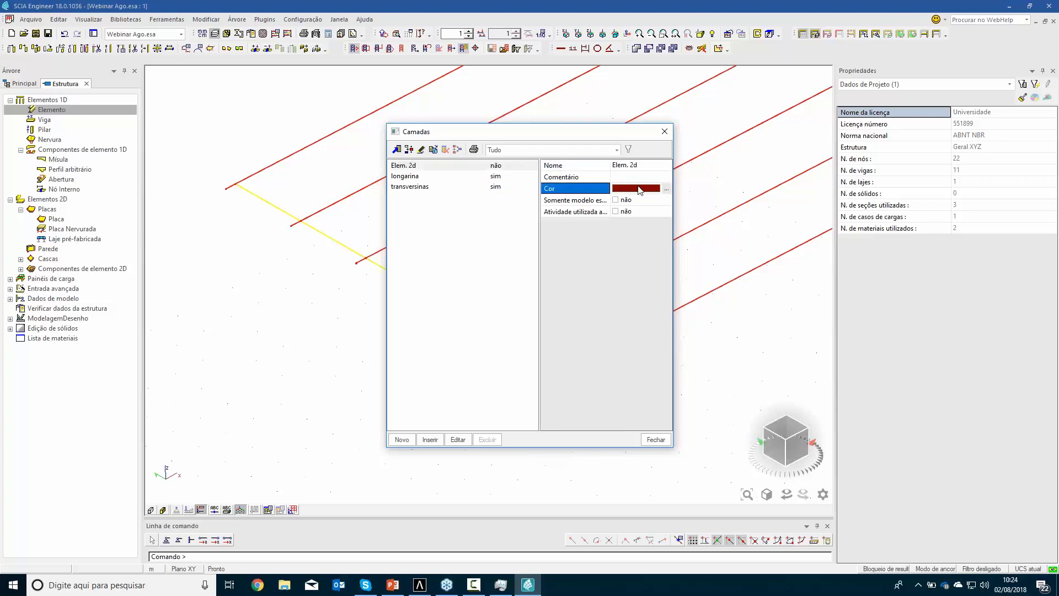
{"action": "left_click", "coordinate": [666, 192]}
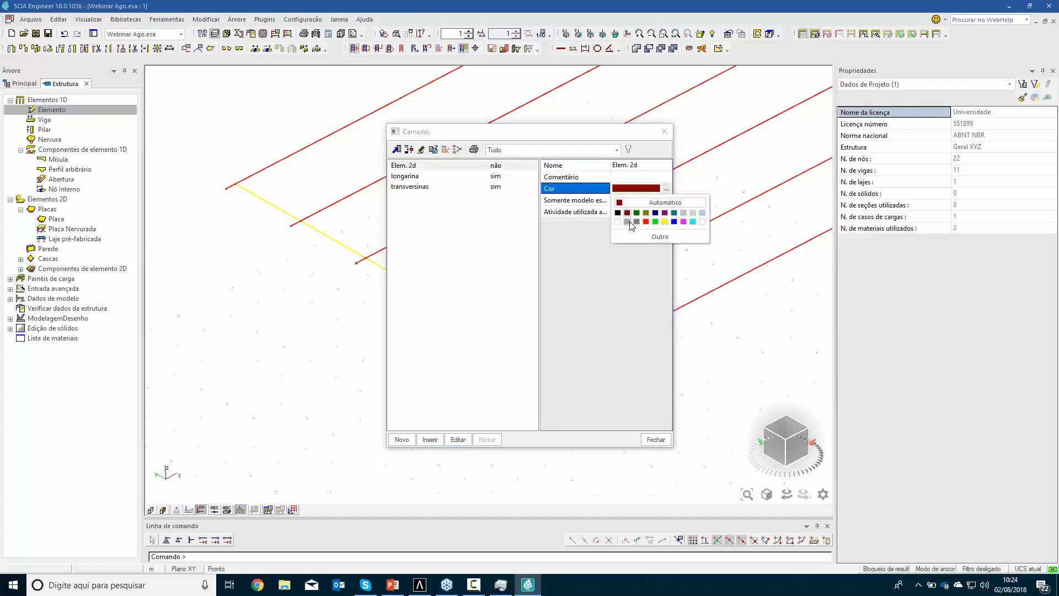
{"action": "left_click", "coordinate": [696, 203]}
{"action": "left_click", "coordinate": [656, 439]}
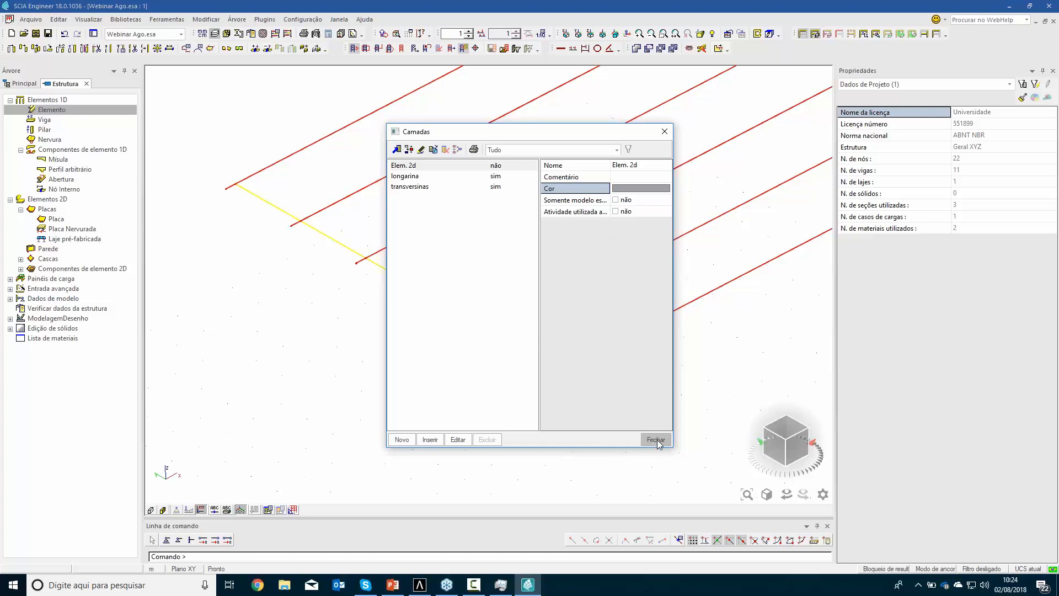
Define a new column with the Neoprene rectangle (40; 50) section, 0.95 m length and its insertion point at the top (Topo)
{"action": "double_click", "coordinate": [40, 132]}
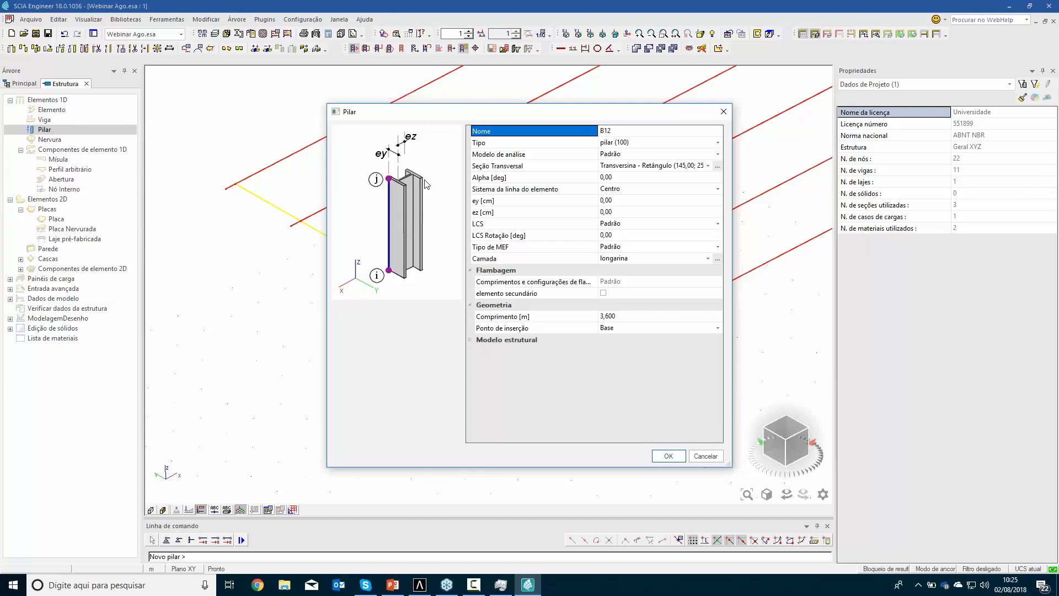
{"action": "left_click", "coordinate": [708, 166]}
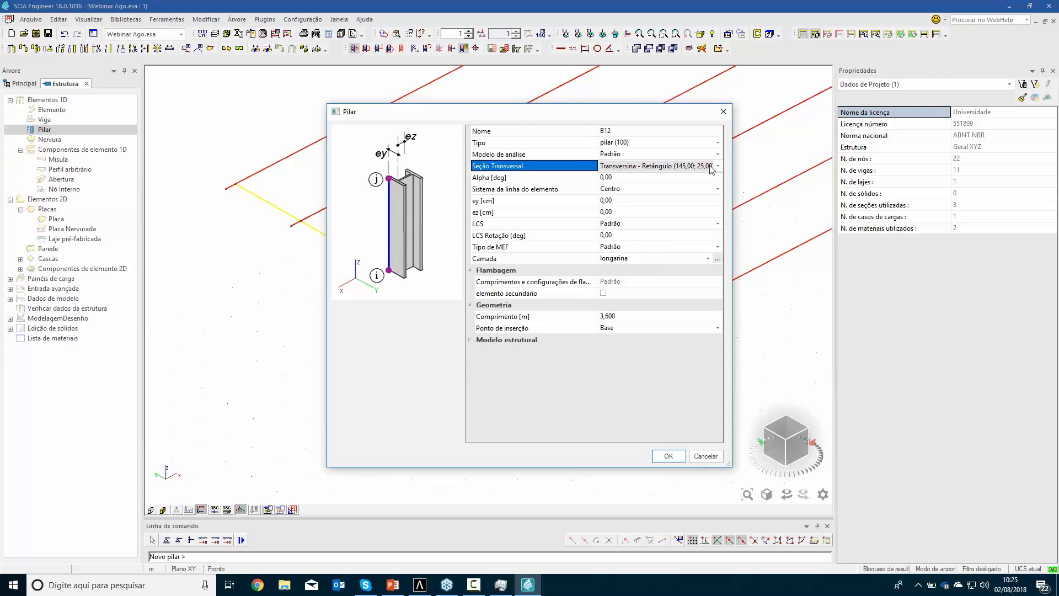
{"action": "left_click", "coordinate": [712, 168]}
{"action": "left_click", "coordinate": [633, 197]}
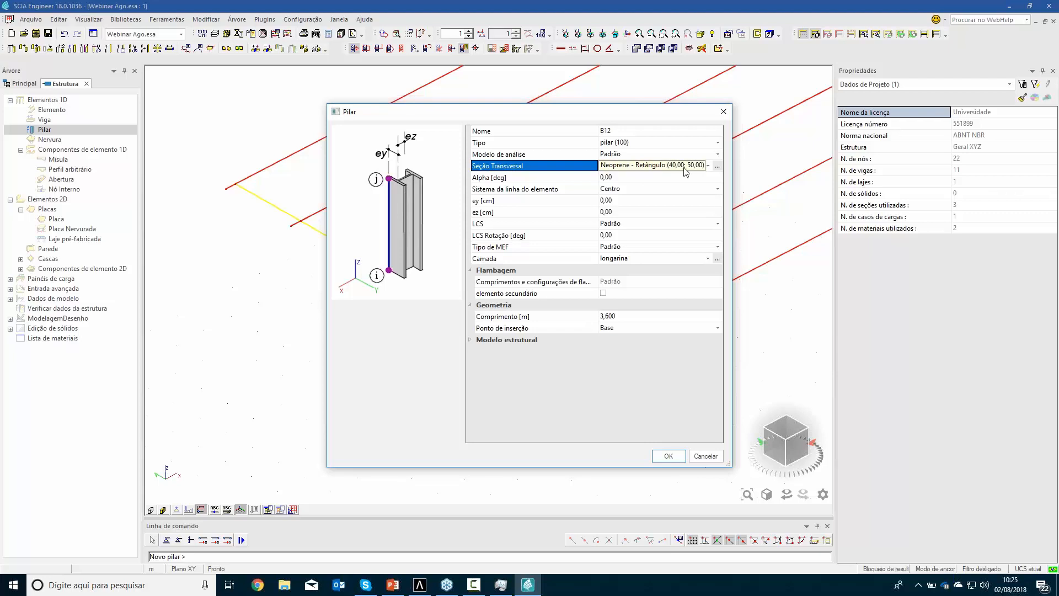
{"action": "left_click", "coordinate": [654, 318]}
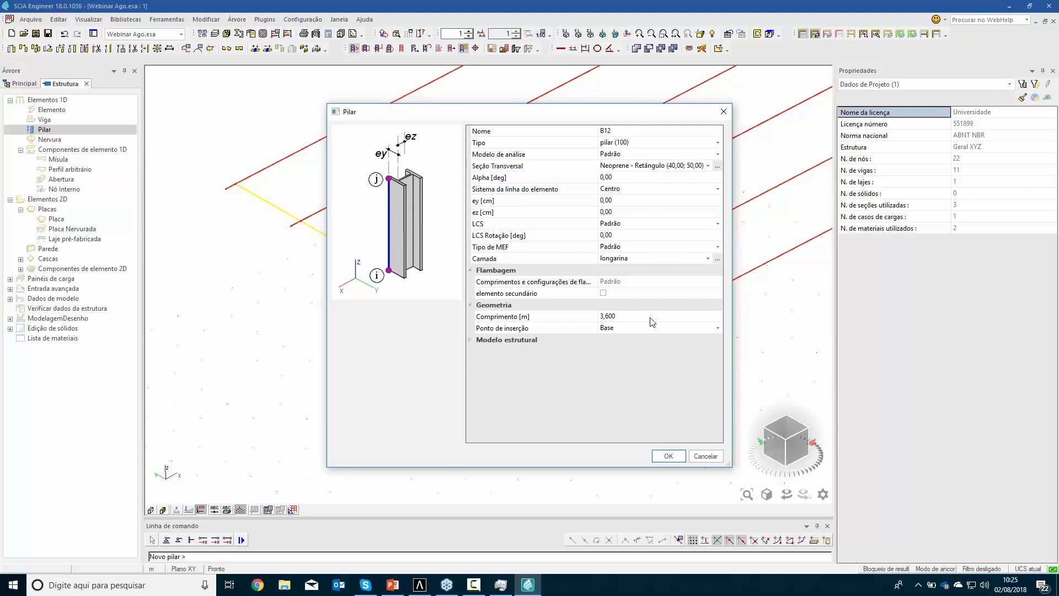
{"action": "type", "text": "0,95"}
{"action": "key", "text": "Return"}
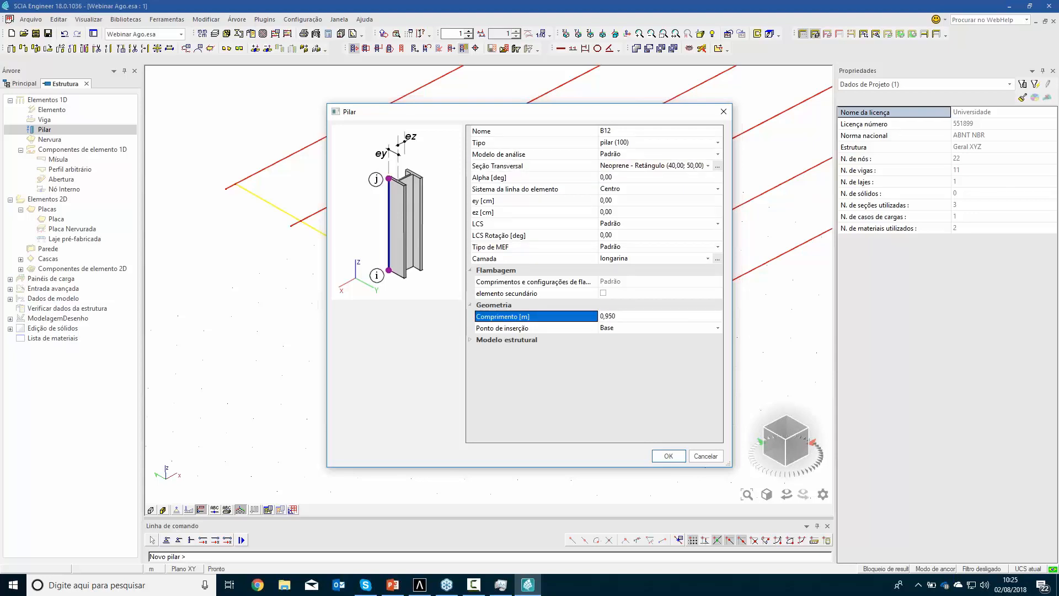
{"action": "left_click", "coordinate": [714, 326]}
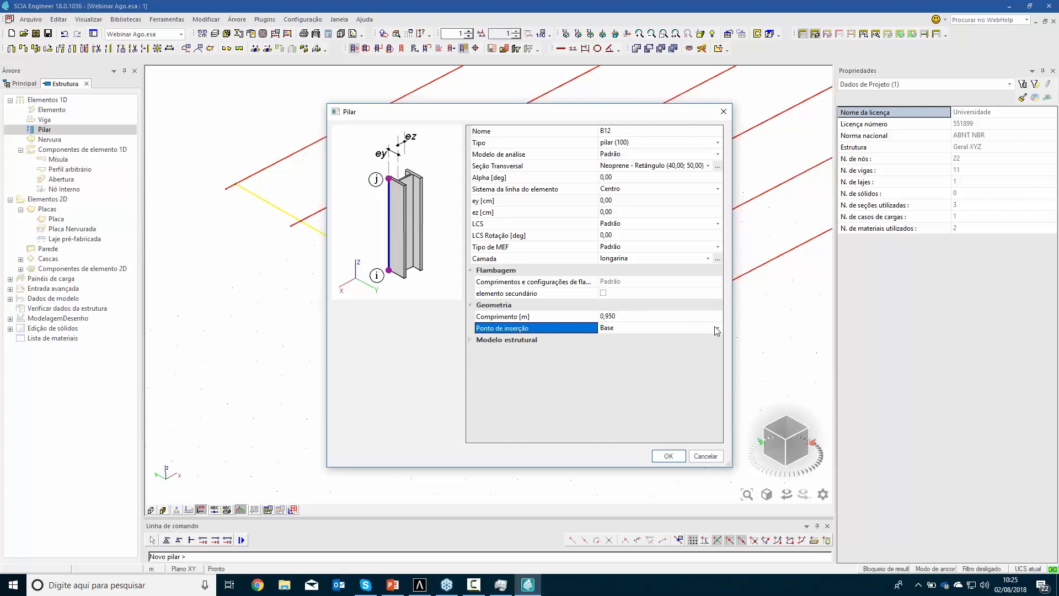
{"action": "left_click", "coordinate": [717, 328]}
{"action": "left_click", "coordinate": [664, 347]}
{"action": "left_click", "coordinate": [667, 456]}
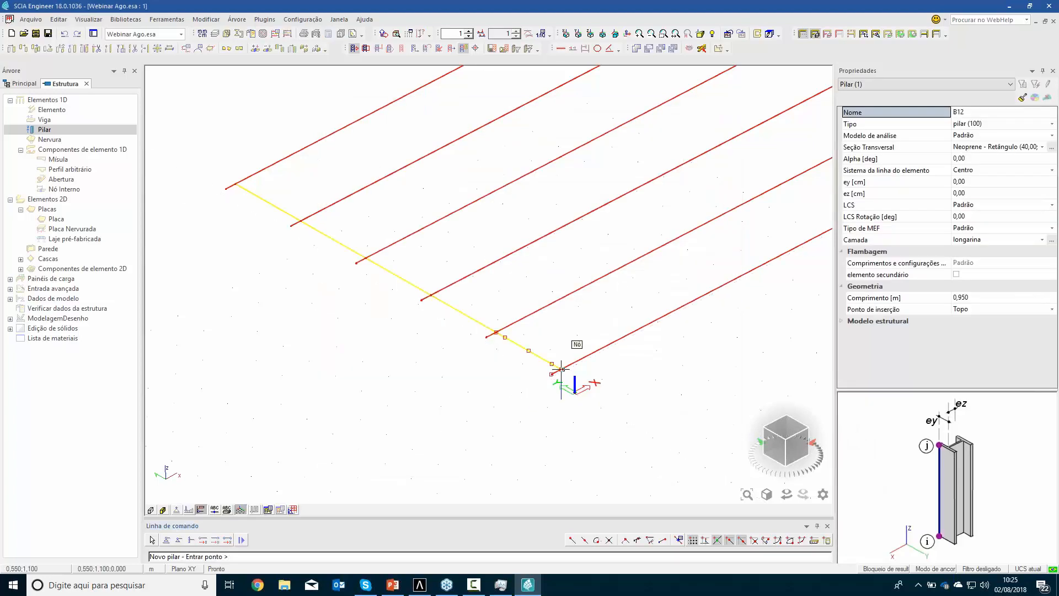
Place a neoprene column at each of the six nodes where the girders meet the crossbeam line near the origin
{"action": "left_click", "coordinate": [560, 369]}
{"action": "scroll", "coordinate": [496, 332], "scroll_direction": "up", "scroll_amount": 3}
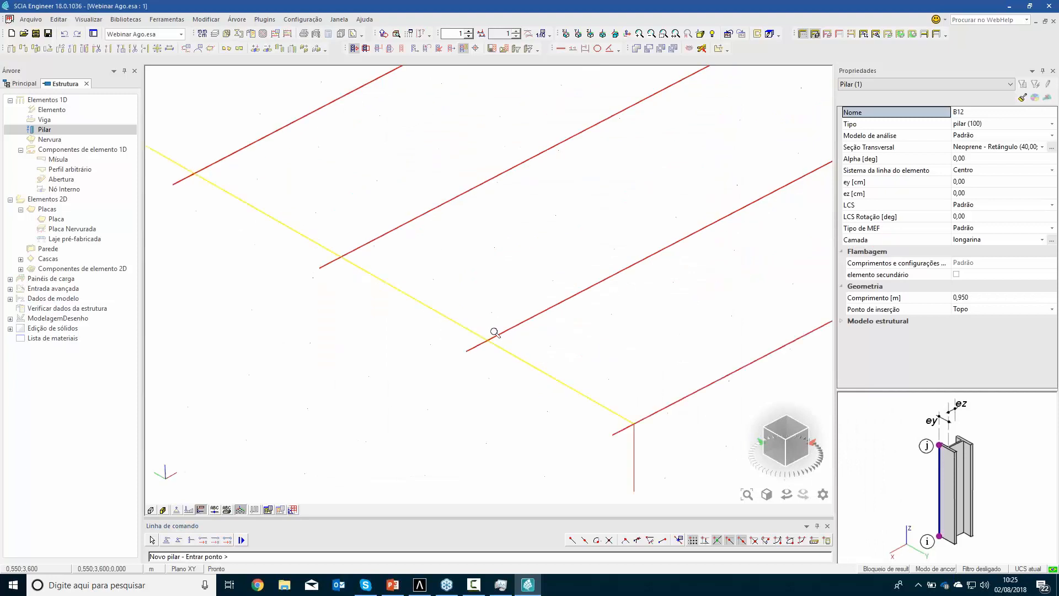
{"action": "left_click", "coordinate": [487, 339]}
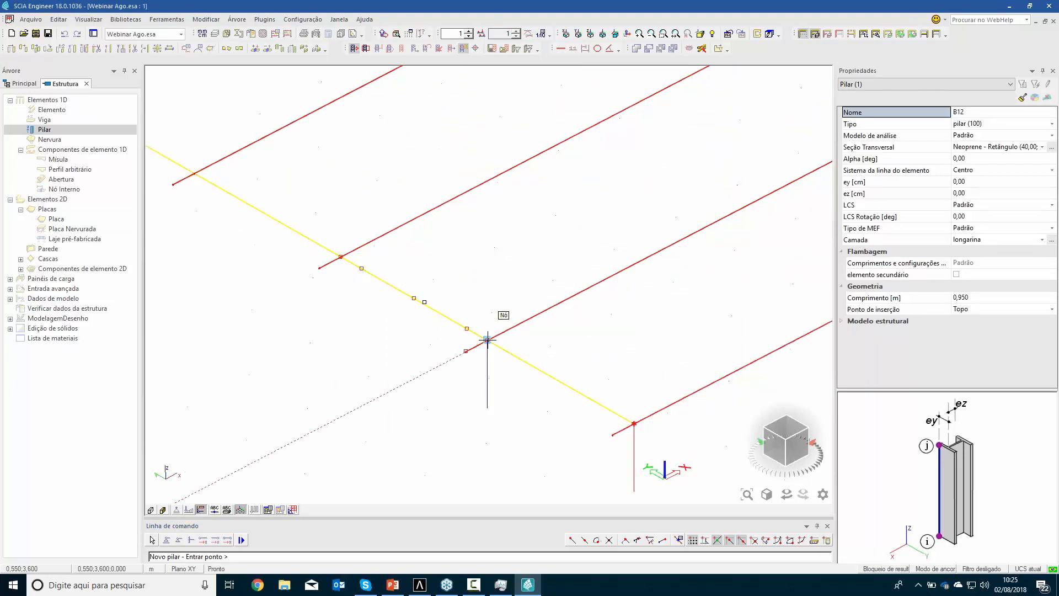
{"action": "left_click", "coordinate": [341, 256]}
{"action": "scroll", "coordinate": [551, 359], "scroll_direction": "up", "scroll_amount": 3}
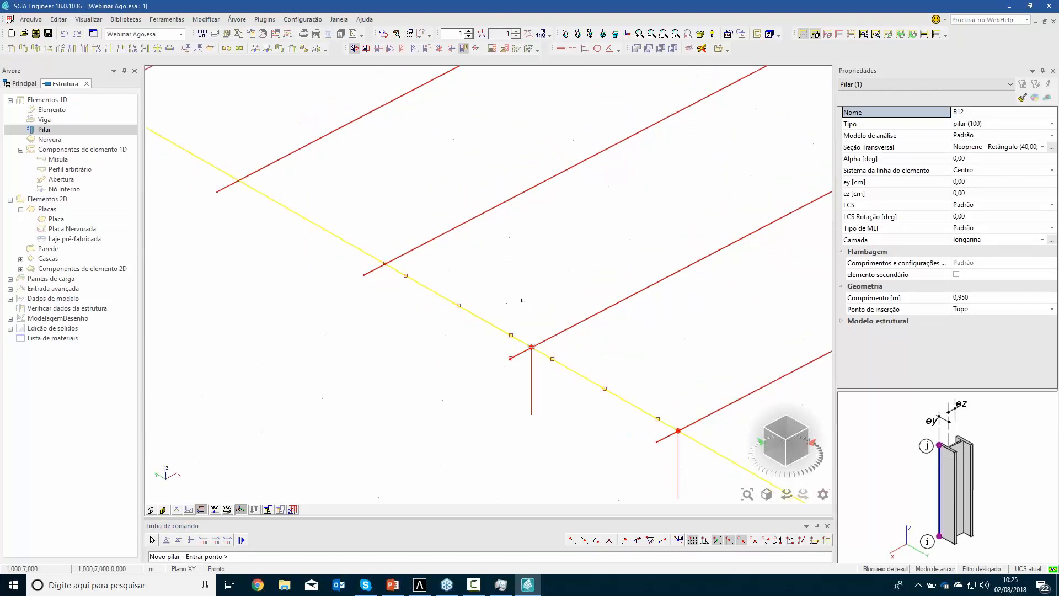
{"action": "scroll", "coordinate": [552, 359], "scroll_direction": "up", "scroll_amount": 2}
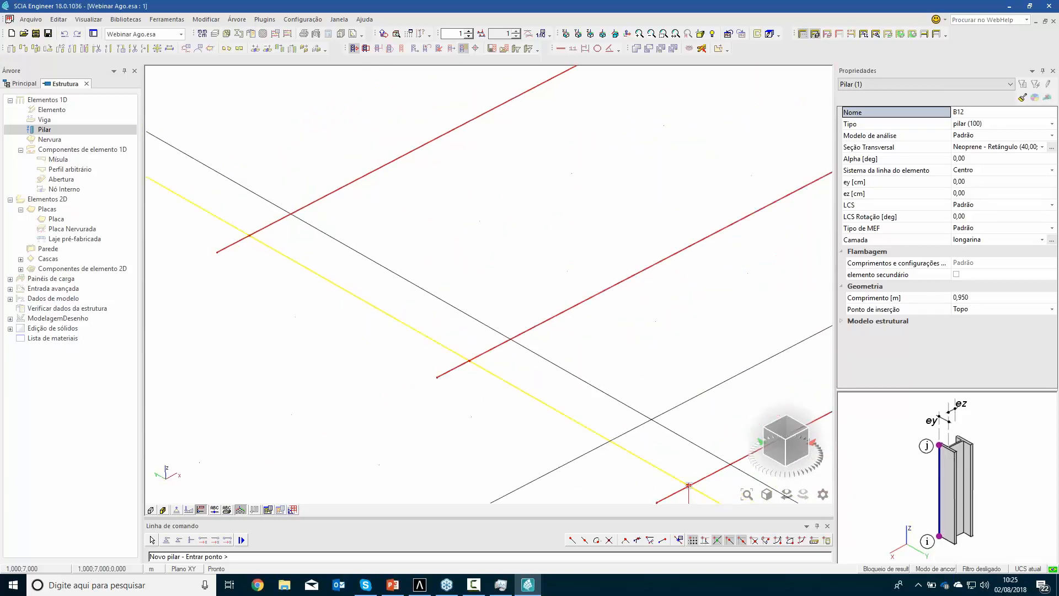
{"action": "left_click", "coordinate": [469, 359]}
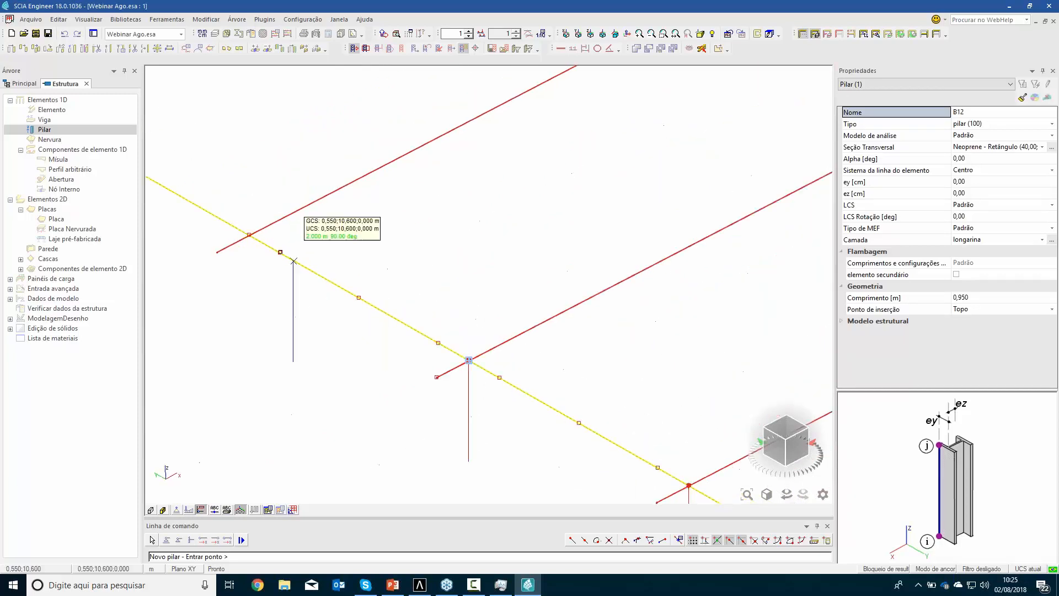
{"action": "left_click", "coordinate": [248, 235]}
{"action": "middle_click_drag", "start_coordinate": [510, 306], "coordinate": [586, 283]}
{"action": "left_click", "coordinate": [323, 209]}
{"action": "scroll", "coordinate": [517, 196], "scroll_direction": "down", "scroll_amount": 2}
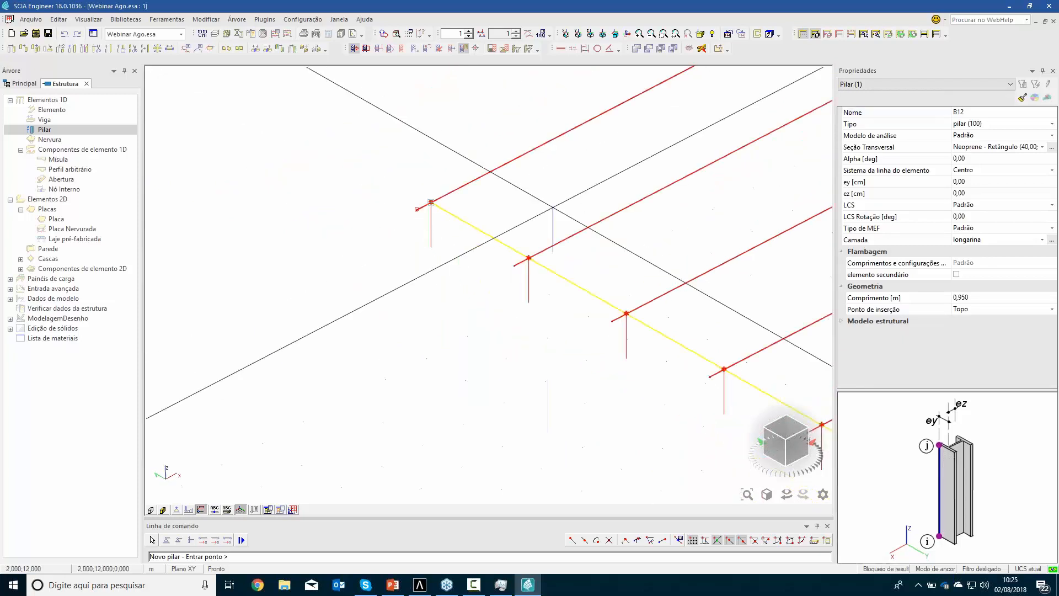
{"action": "key", "text": "Escape"}
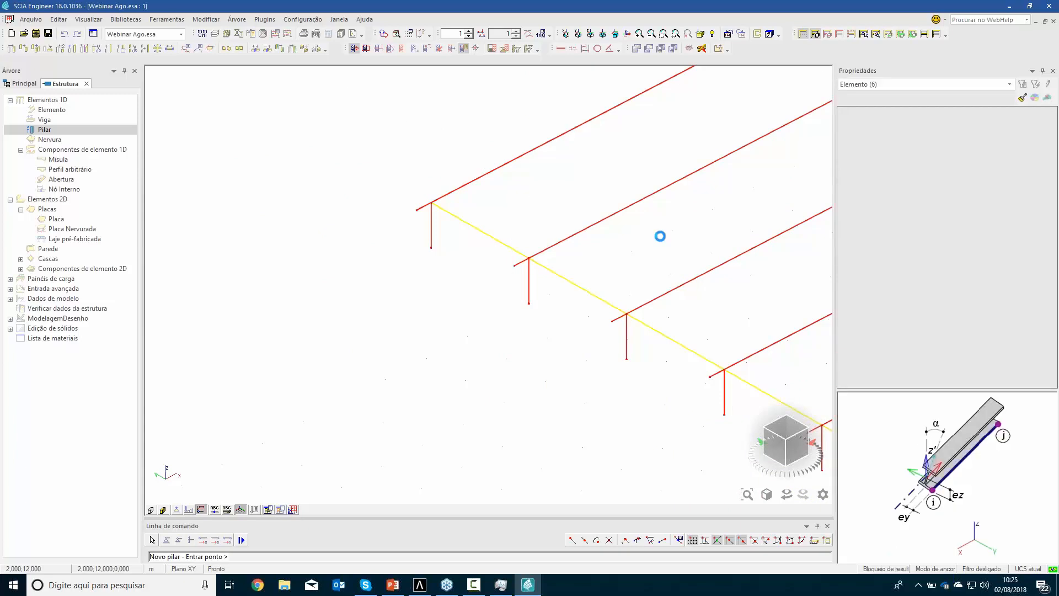
{"action": "key", "text": "Escape"}
Select all columns sharing the Neoprene cross-section and assign them to a new layer named neoprene
{"action": "middle_click_drag", "start_coordinate": [587, 296], "coordinate": [498, 303]}
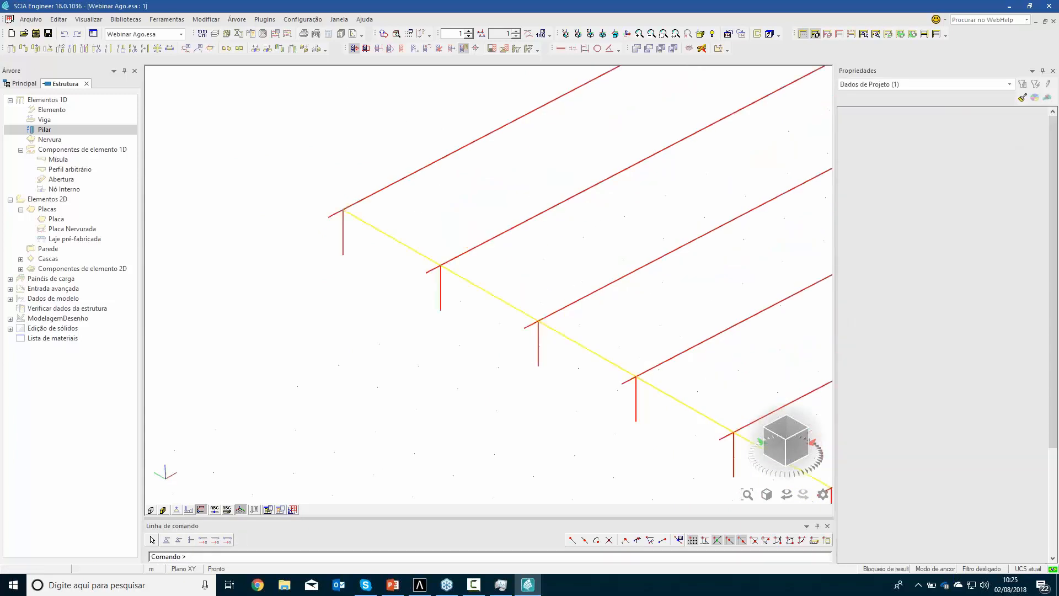
{"action": "scroll", "coordinate": [424, 221], "scroll_direction": "down", "scroll_amount": 1}
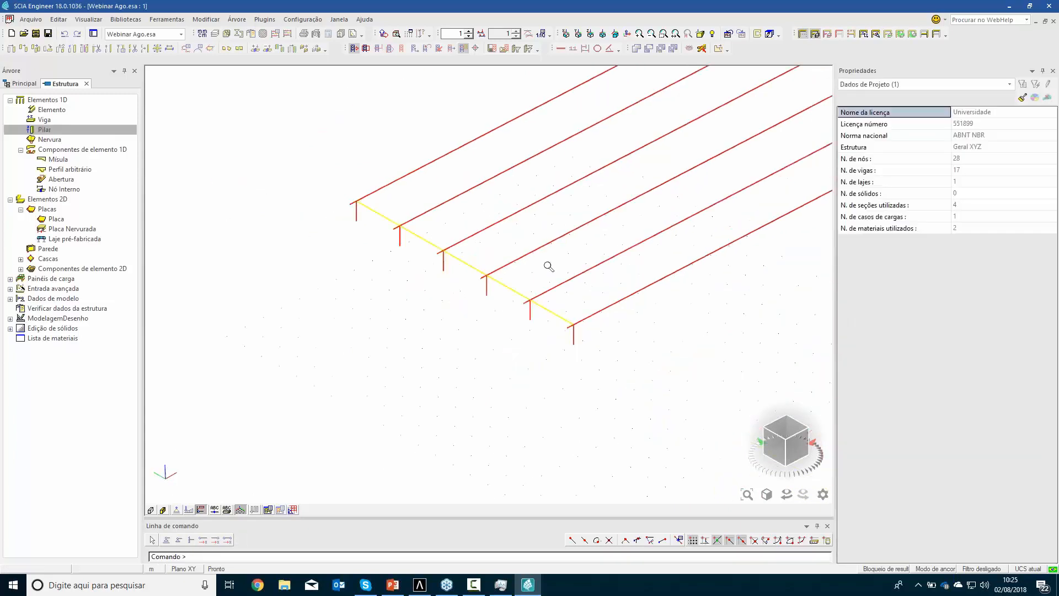
{"action": "scroll", "coordinate": [513, 248], "scroll_direction": "down", "scroll_amount": 1}
{"action": "left_click", "coordinate": [574, 337]}
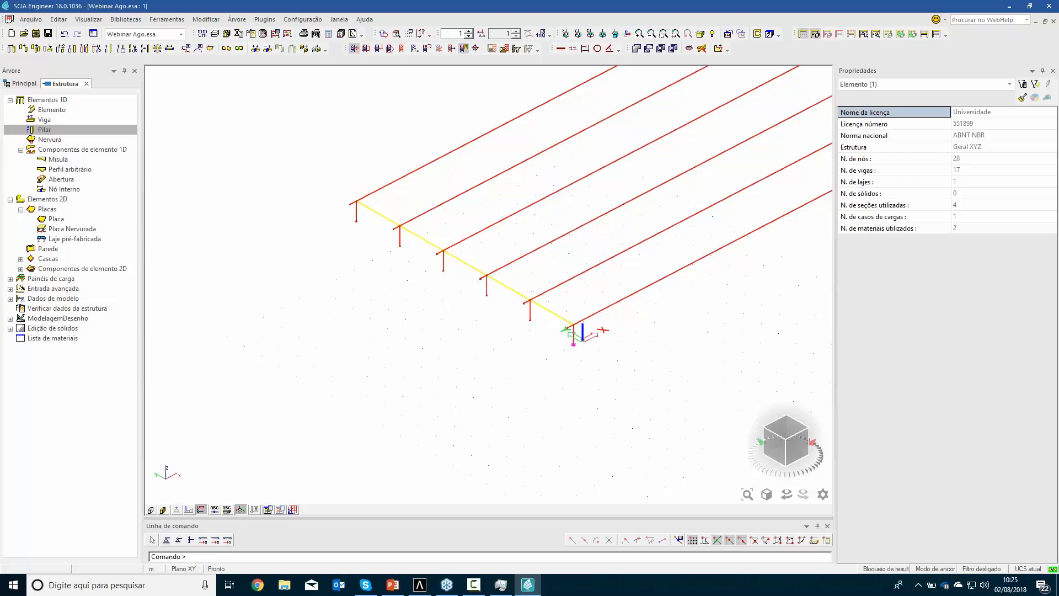
{"action": "left_click", "coordinate": [925, 242]}
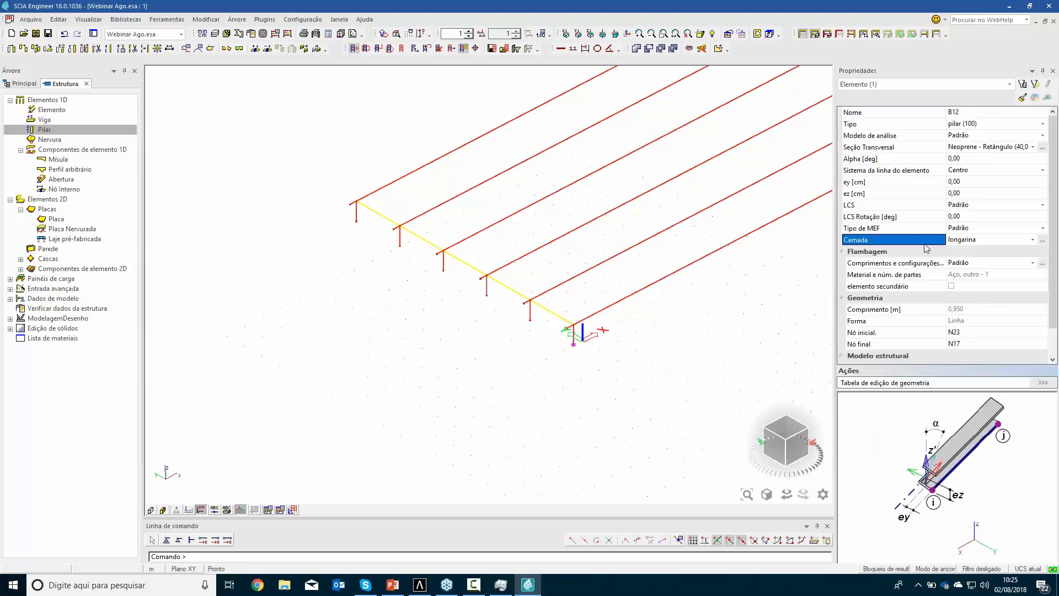
{"action": "left_click", "coordinate": [915, 148]}
{"action": "left_click", "coordinate": [1035, 84]}
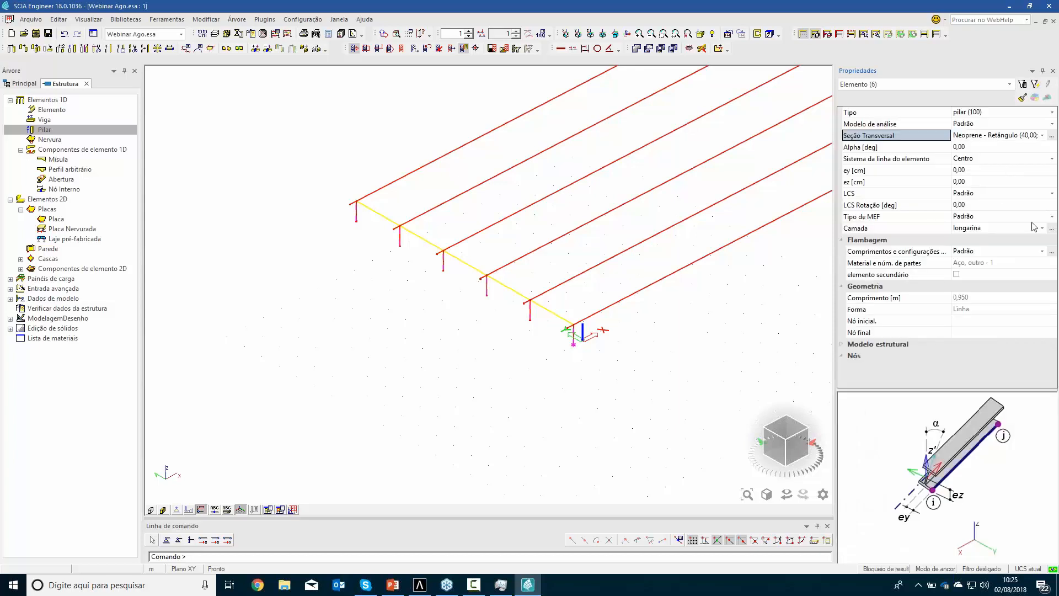
{"action": "left_click", "coordinate": [1053, 229]}
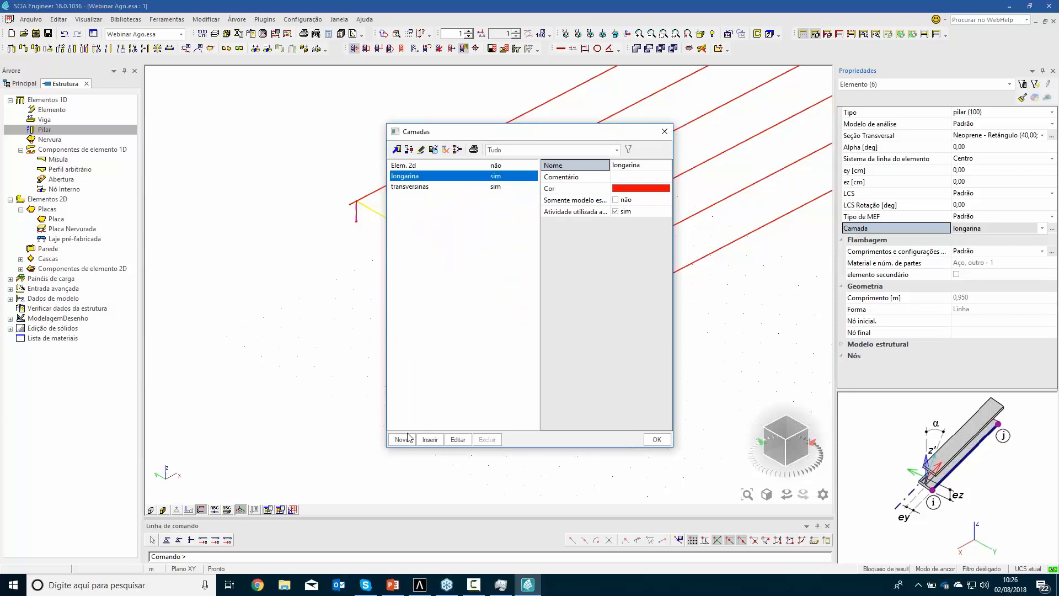
{"action": "left_click", "coordinate": [402, 439]}
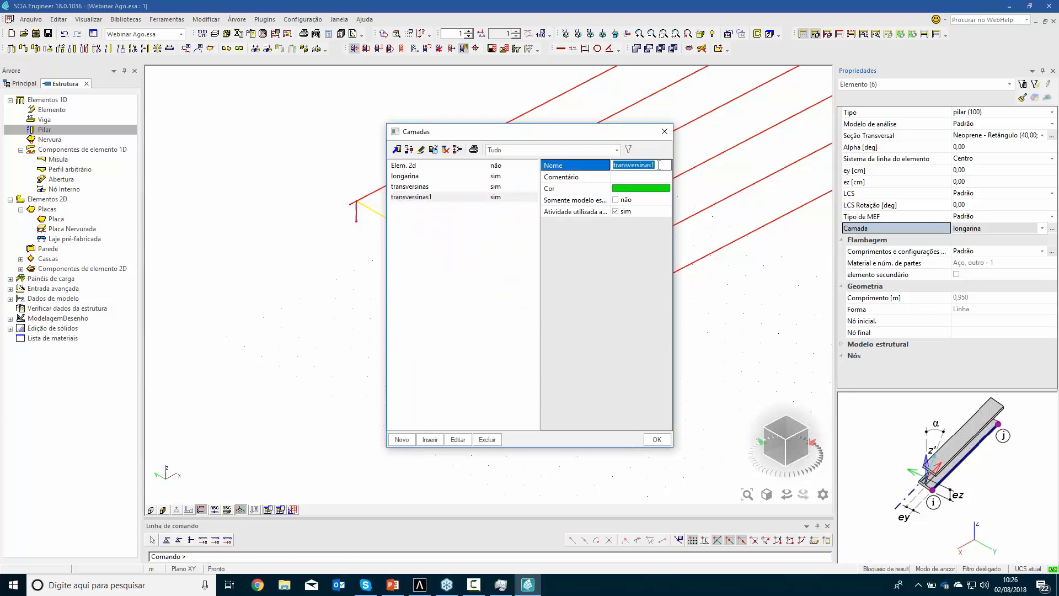
{"action": "type", "text": "neoprene"}
{"action": "key", "text": "Return"}
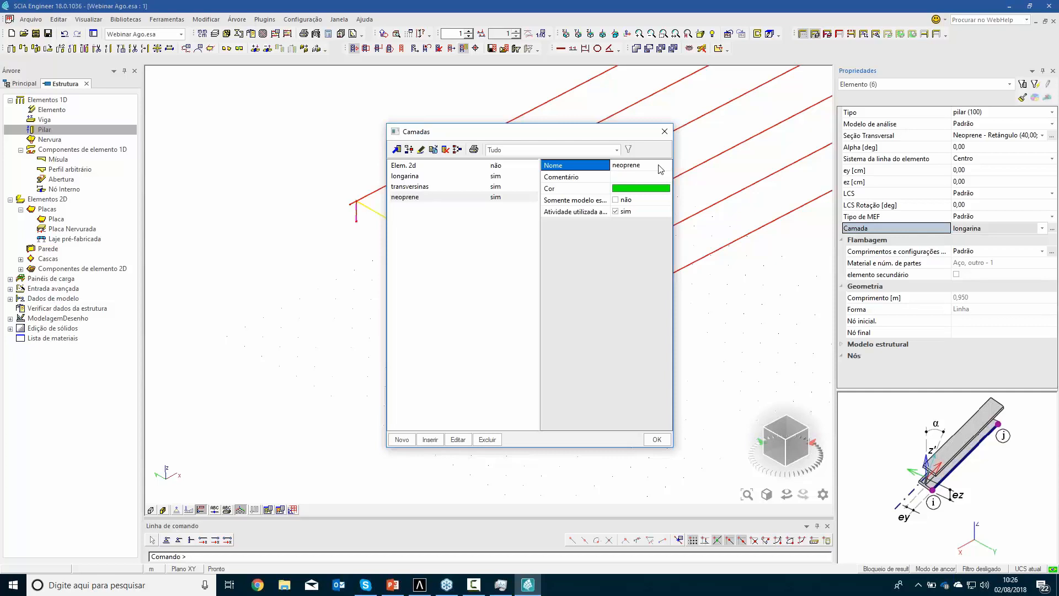
{"action": "left_click", "coordinate": [655, 440]}
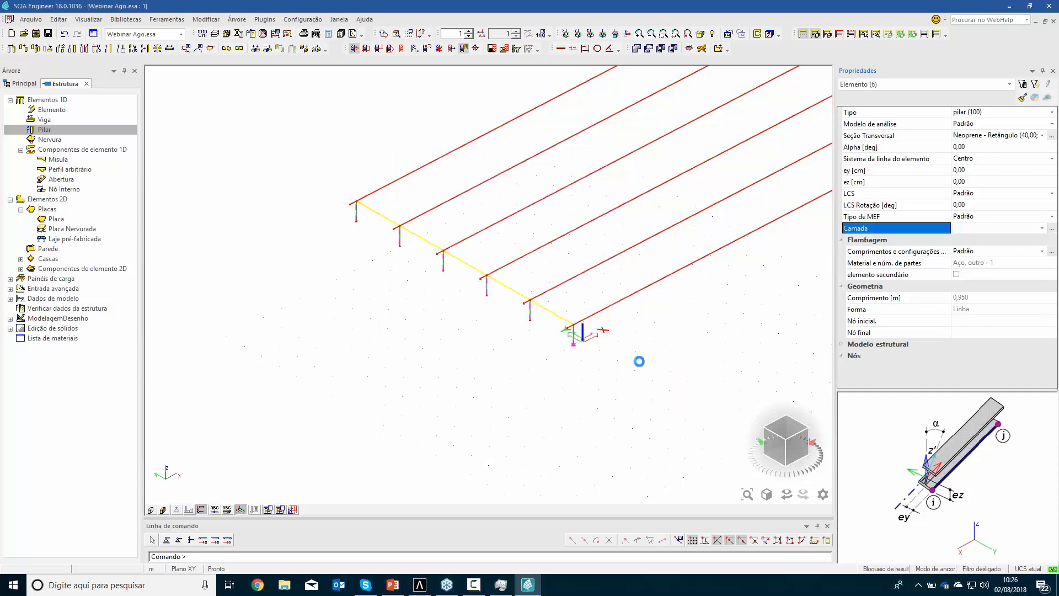
{"action": "key", "text": "Escape"}
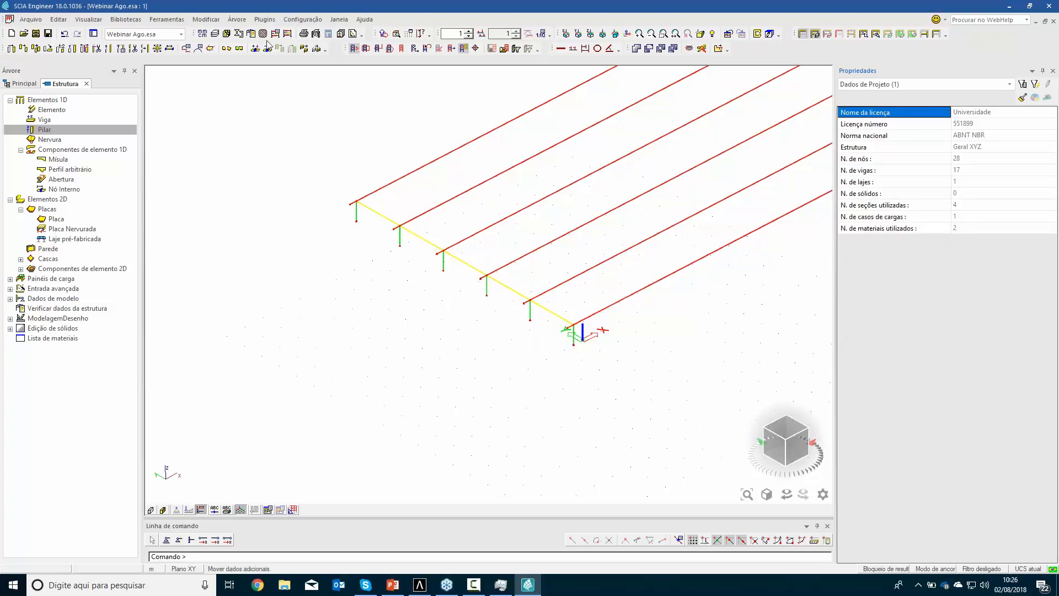
Make the Elem. 2d layer visible in the model view
{"action": "left_click", "coordinate": [217, 35]}
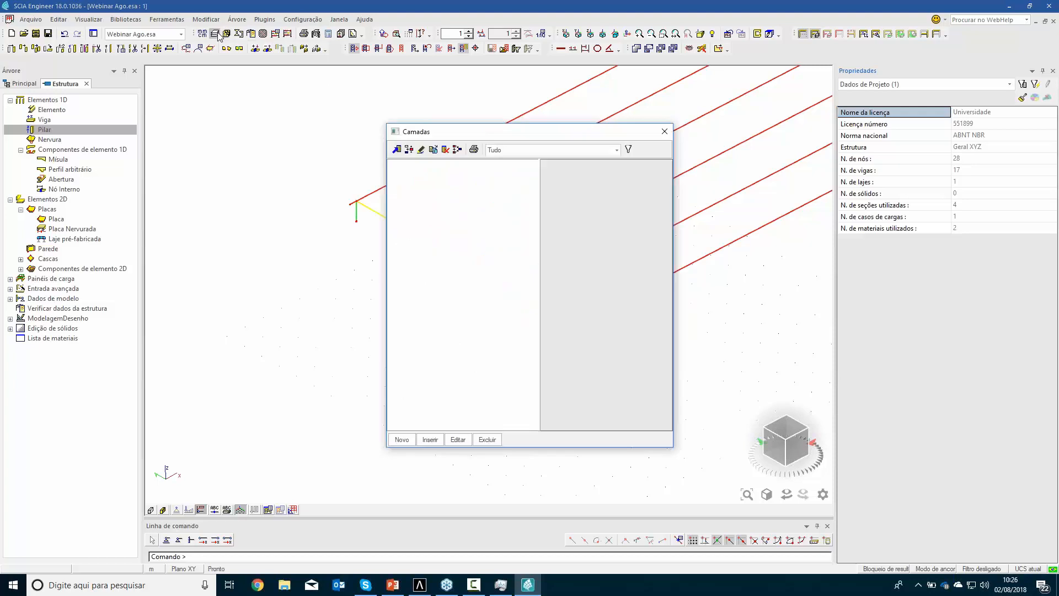
{"action": "left_click", "coordinate": [627, 211]}
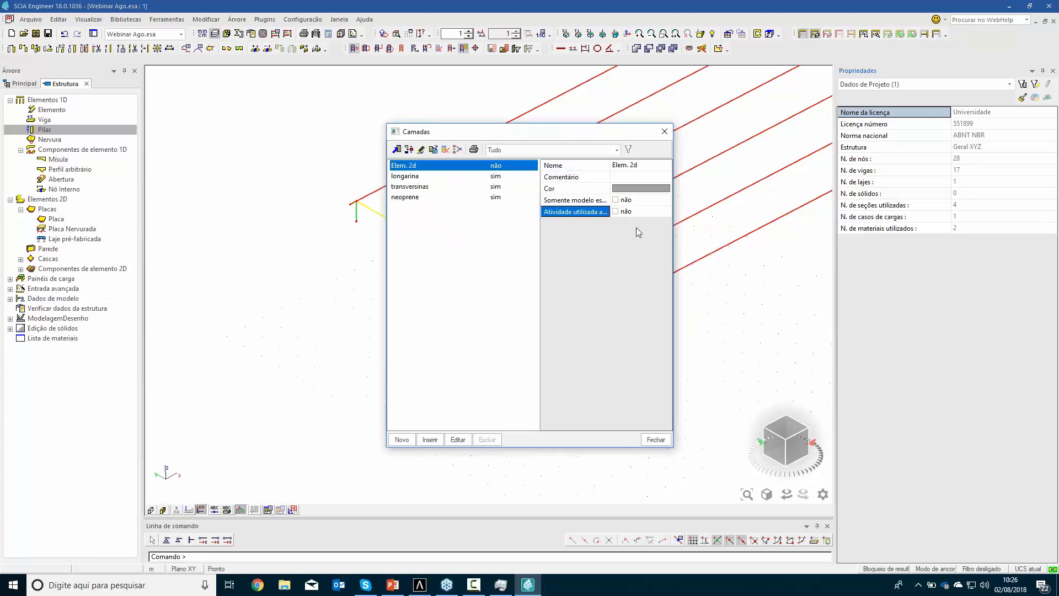
{"action": "left_click", "coordinate": [655, 440]}
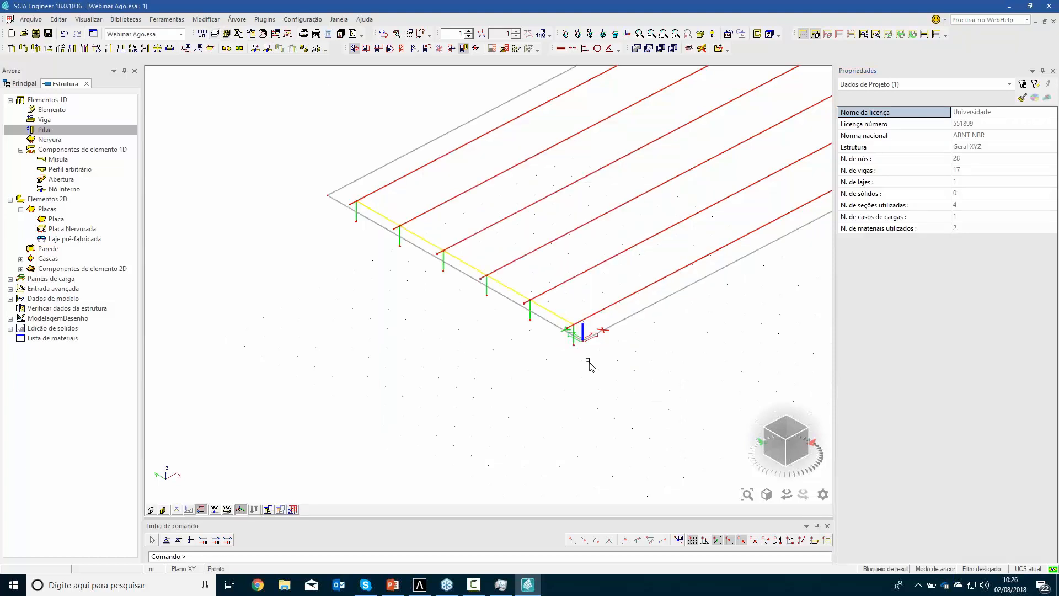
Examine the rendered volumes of the girders, crossbeams and deck at the end near the origin, returning to the line view
{"action": "middle_click_drag", "start_coordinate": [574, 386], "coordinate": [508, 402]}
{"action": "left_click", "coordinate": [163, 510]}
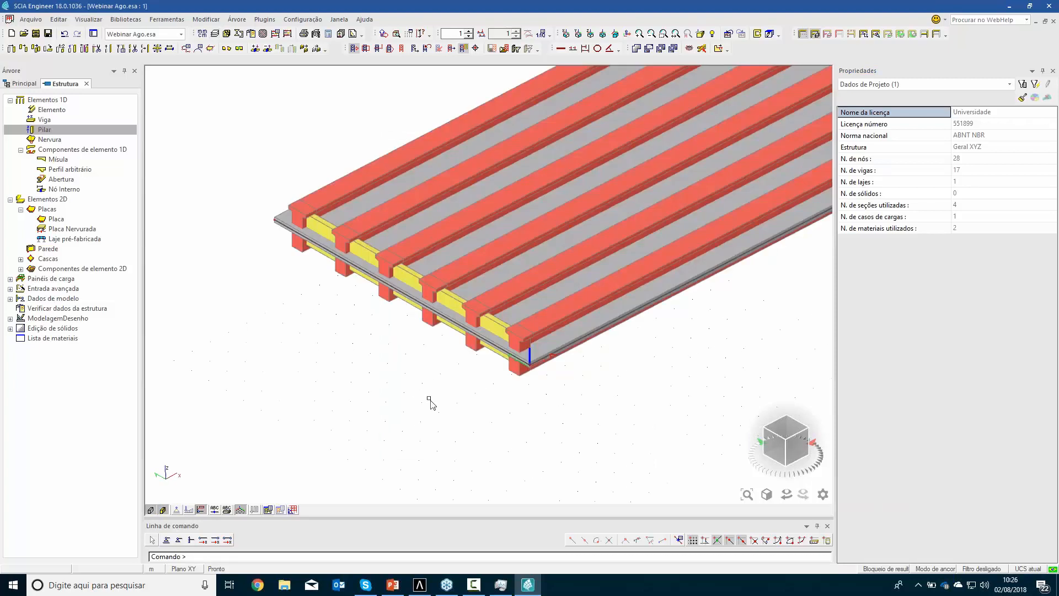
{"action": "mouse_move", "coordinate": [518, 354]}
{"action": "right_mouse_down", "text": "ctrl"}
{"action": "mouse_move", "coordinate": [520, 366]}
{"action": "mouse_move", "coordinate": [509, 343]}
{"action": "mouse_move", "coordinate": [516, 369]}
{"action": "right_mouse_up", "text": "ctrl"}
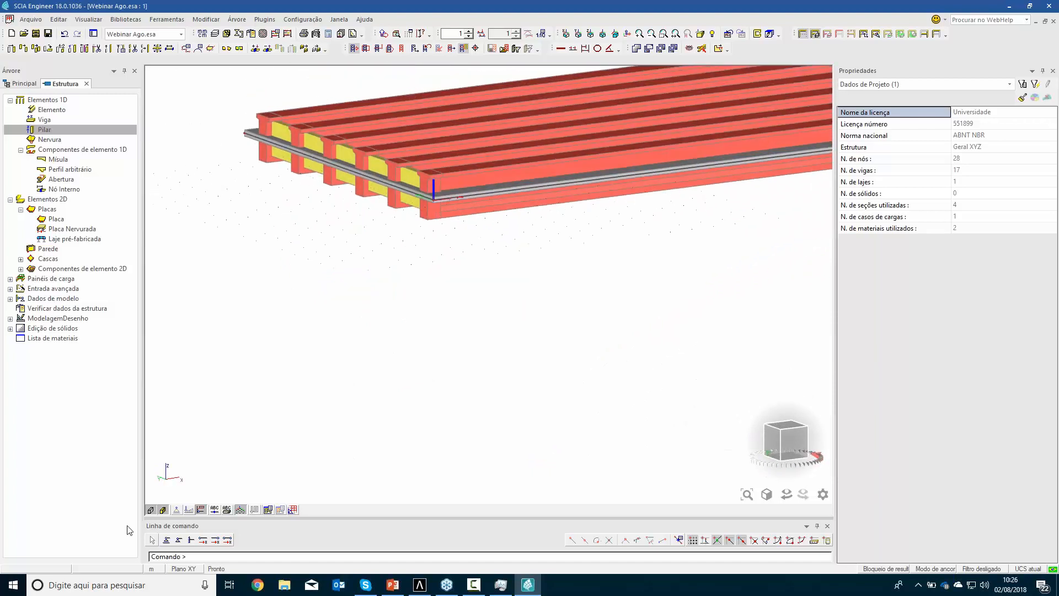
{"action": "left_click", "coordinate": [151, 509]}
{"action": "left_click", "coordinate": [163, 510]}
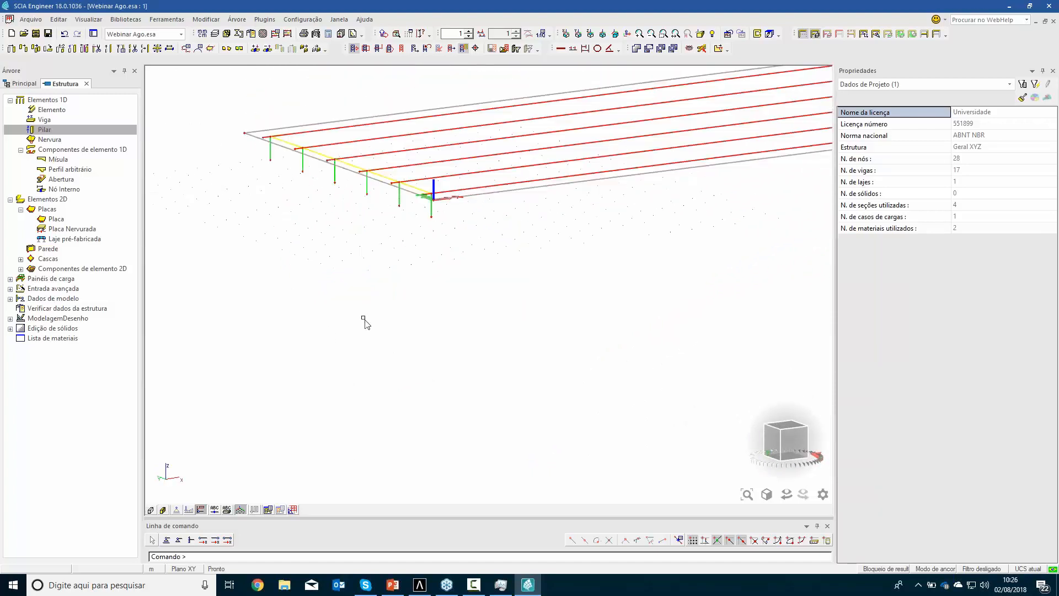
{"action": "middle_click_drag", "start_coordinate": [377, 372], "coordinate": [377, 418]}
{"action": "scroll", "coordinate": [393, 356], "scroll_direction": "up", "scroll_amount": 2}
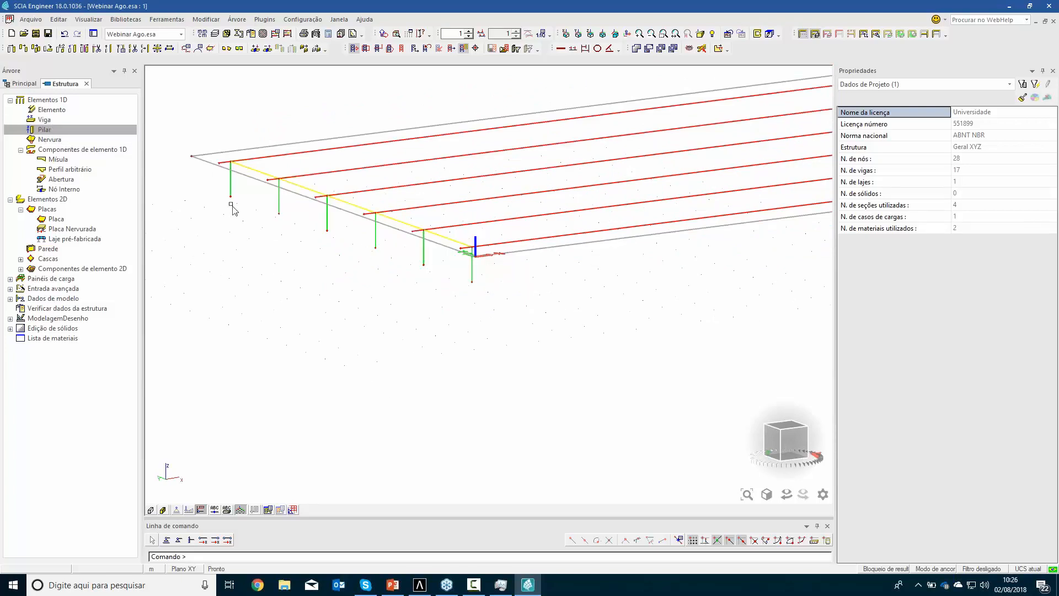
Define a new horizontal beam with the Viga sup rectangle (150; 165) section, directed along the Y axis and 14.7 m long
{"action": "double_click", "coordinate": [50, 122]}
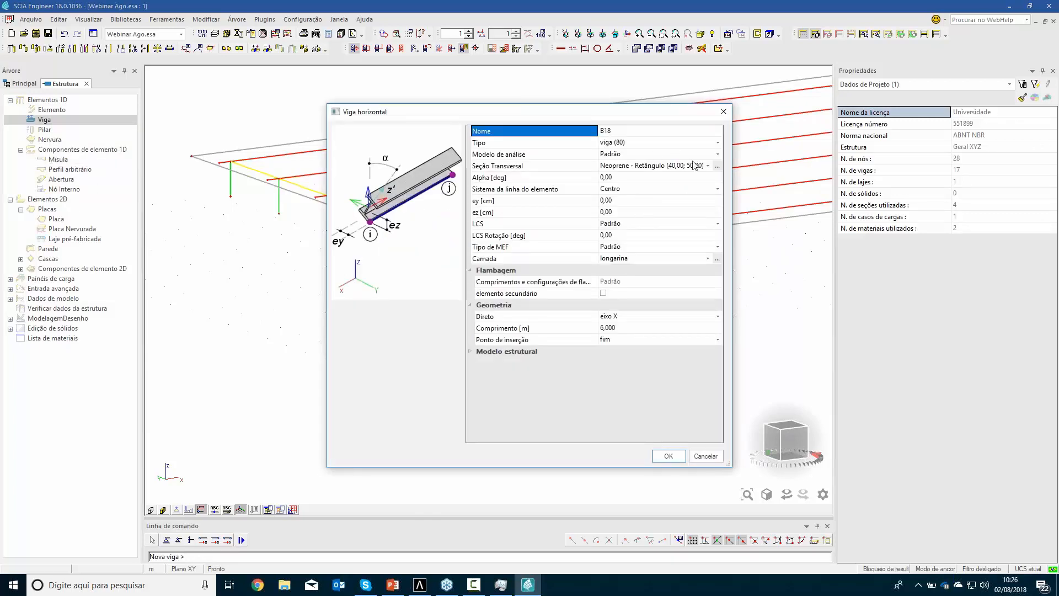
{"action": "left_click", "coordinate": [694, 165]}
{"action": "left_click", "coordinate": [707, 165]}
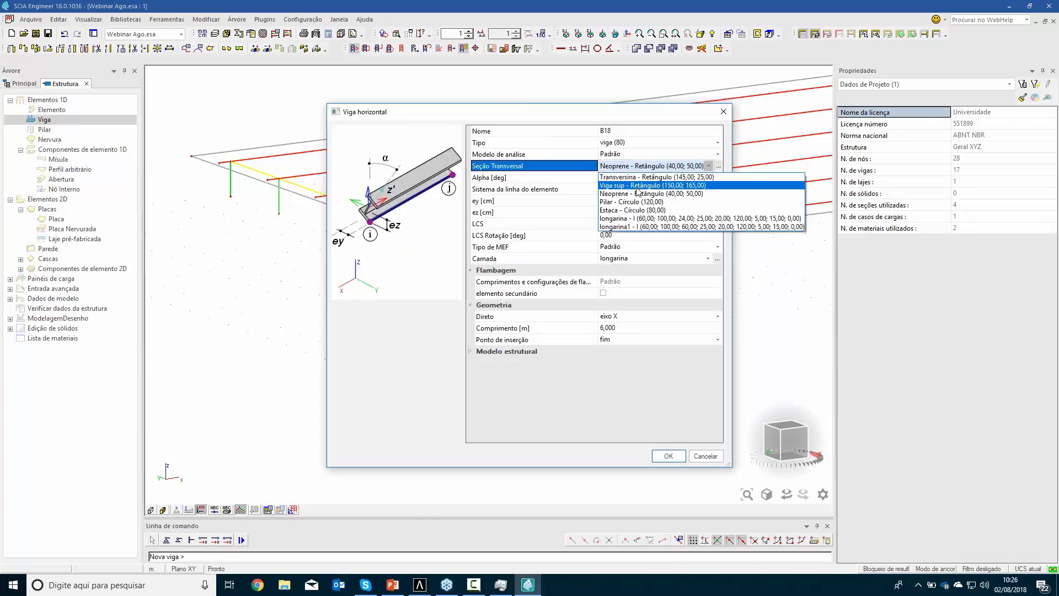
{"action": "left_click", "coordinate": [640, 185]}
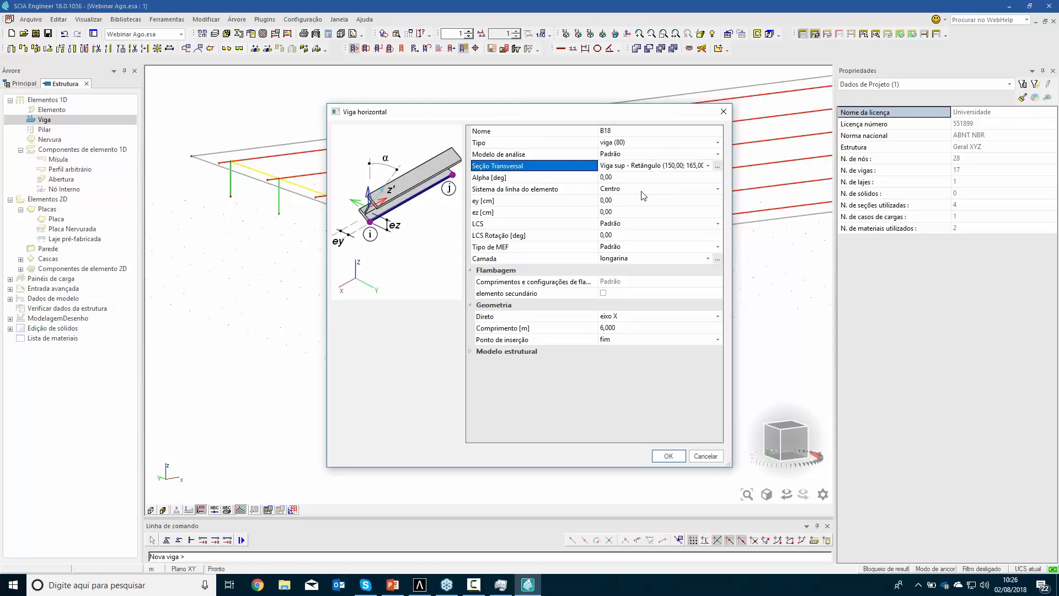
{"action": "left_click", "coordinate": [623, 330]}
{"action": "type", "text": "1"}
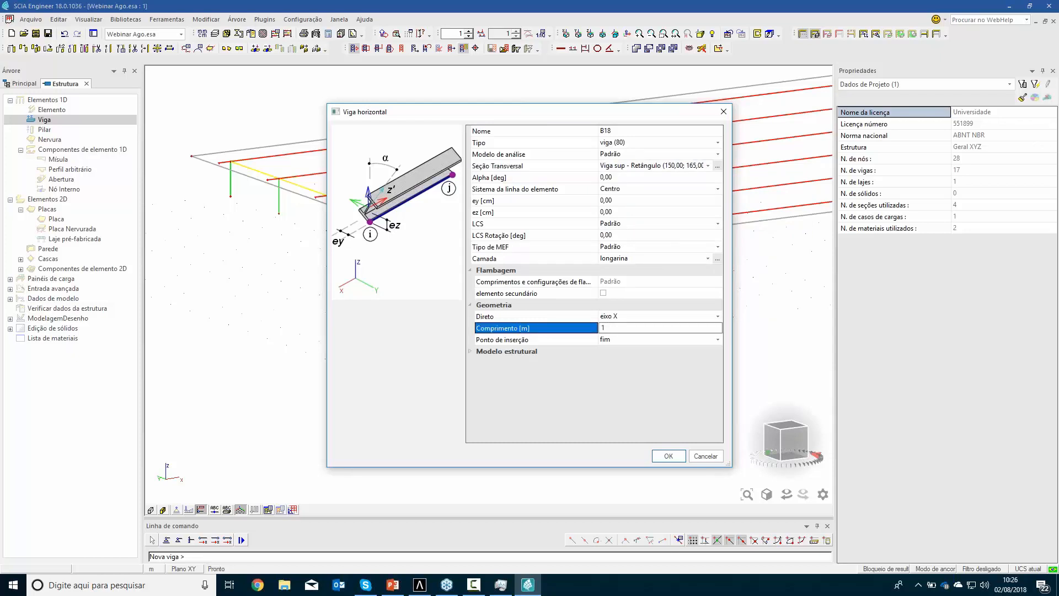
{"action": "key", "text": "Return"}
{"action": "left_click", "coordinate": [634, 316]}
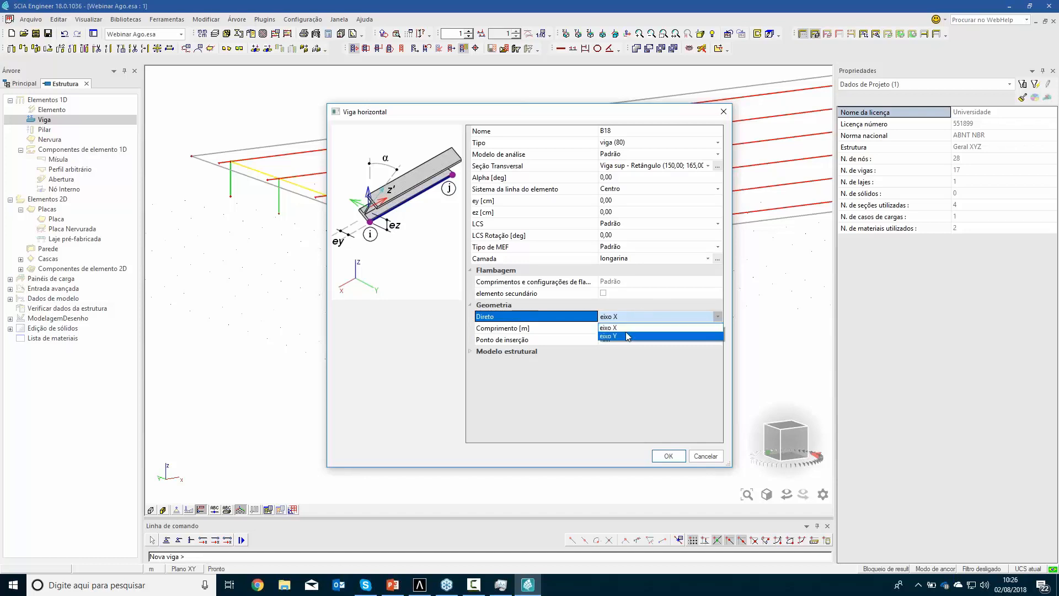
{"action": "left_click", "coordinate": [626, 333]}
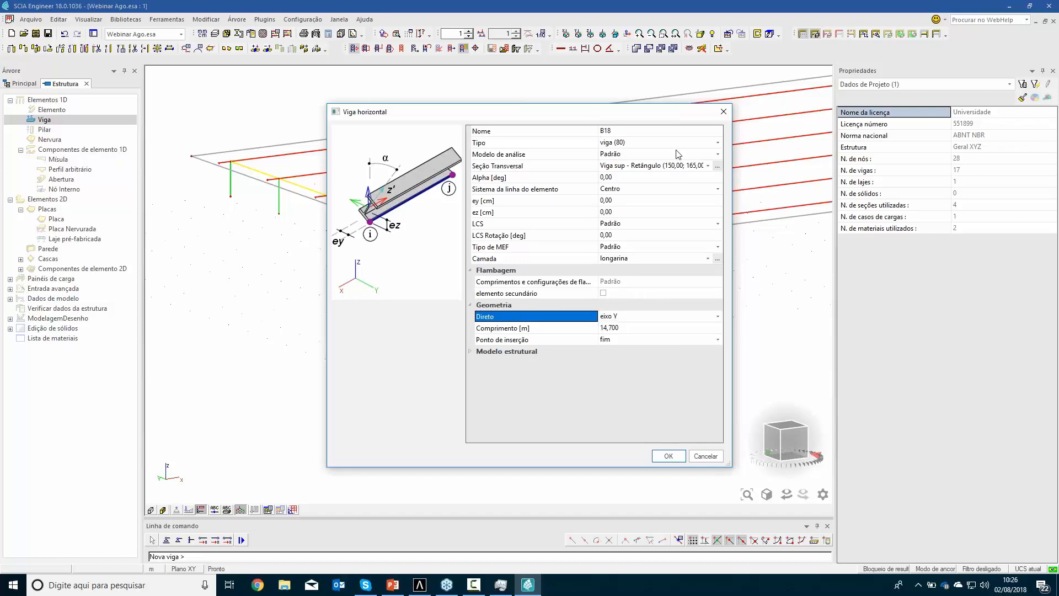
{"action": "left_click_drag", "start_coordinate": [640, 112], "coordinate": [909, 200]}
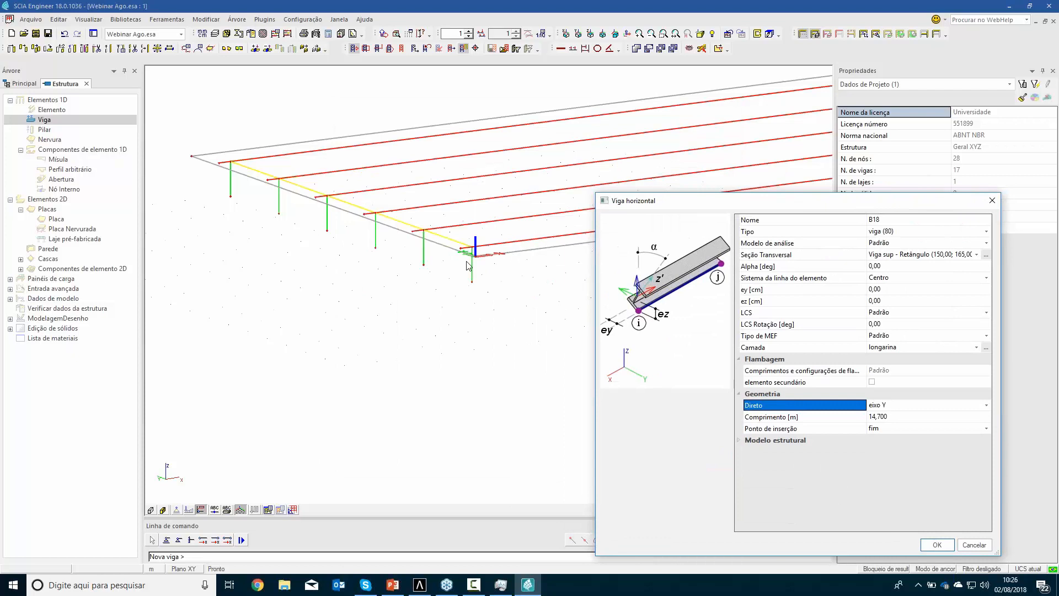
{"action": "left_click_drag", "start_coordinate": [864, 202], "coordinate": [672, 113]}
{"action": "left_click", "coordinate": [757, 459]}
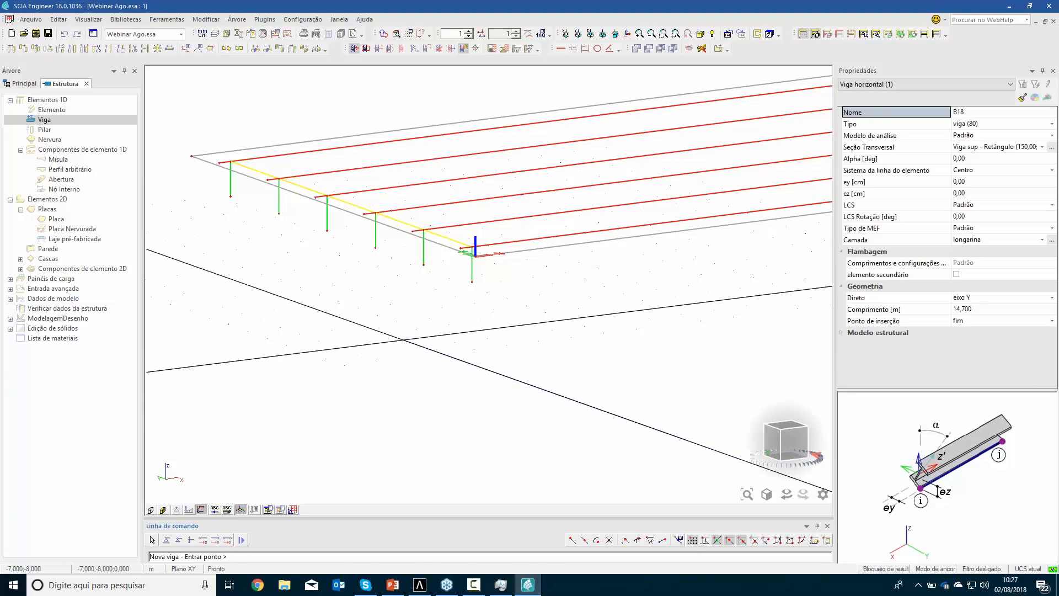
Place the beam along the bases of the neoprene columns, flush with the deck's two side edges, and check it in plan
{"action": "scroll", "coordinate": [371, 335], "scroll_direction": "down", "scroll_amount": 5}
{"action": "scroll", "coordinate": [366, 382], "scroll_direction": "up", "scroll_amount": 3}
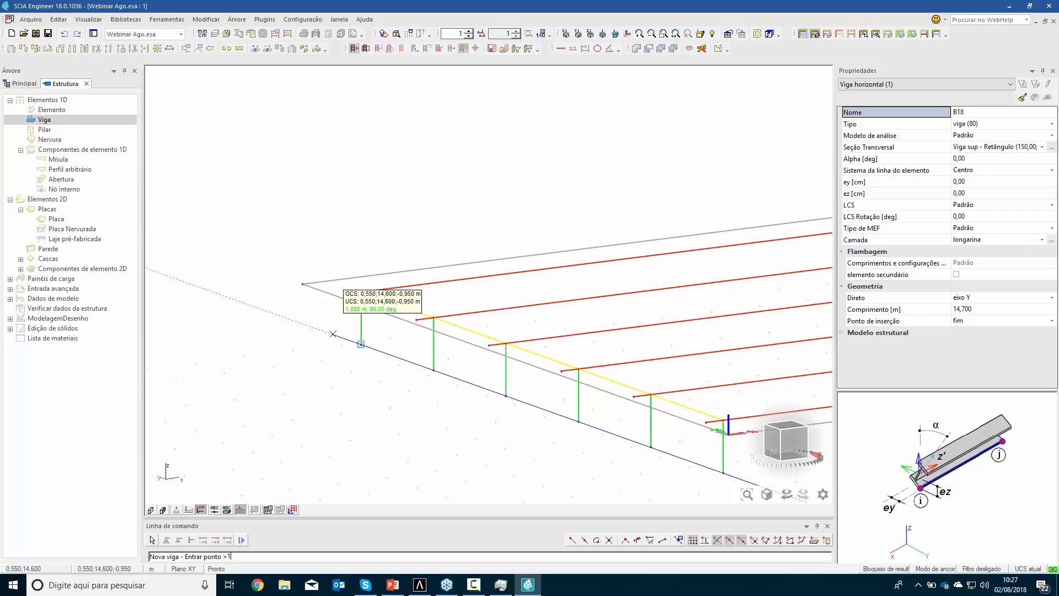
{"action": "key", "text": "Return"}
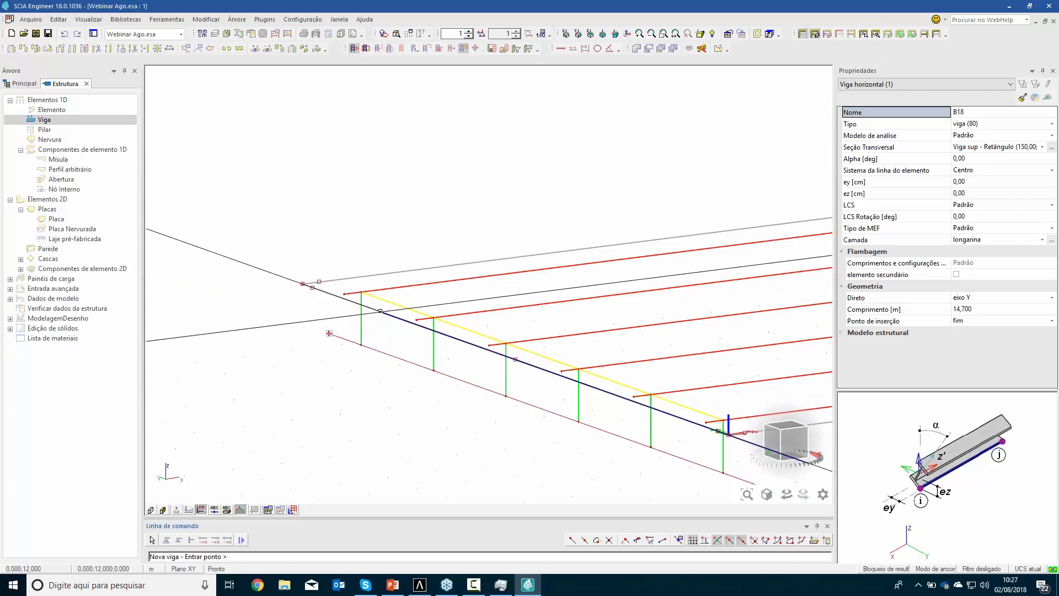
{"action": "key", "text": "Escape"}
{"action": "key", "text": "Escape"}
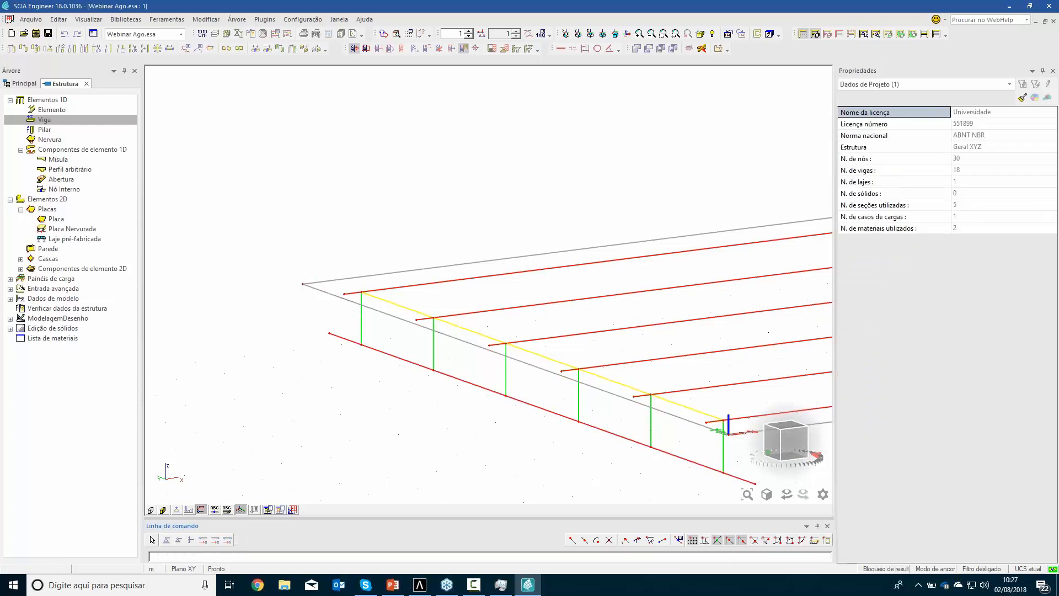
{"action": "left_click", "coordinate": [787, 431]}
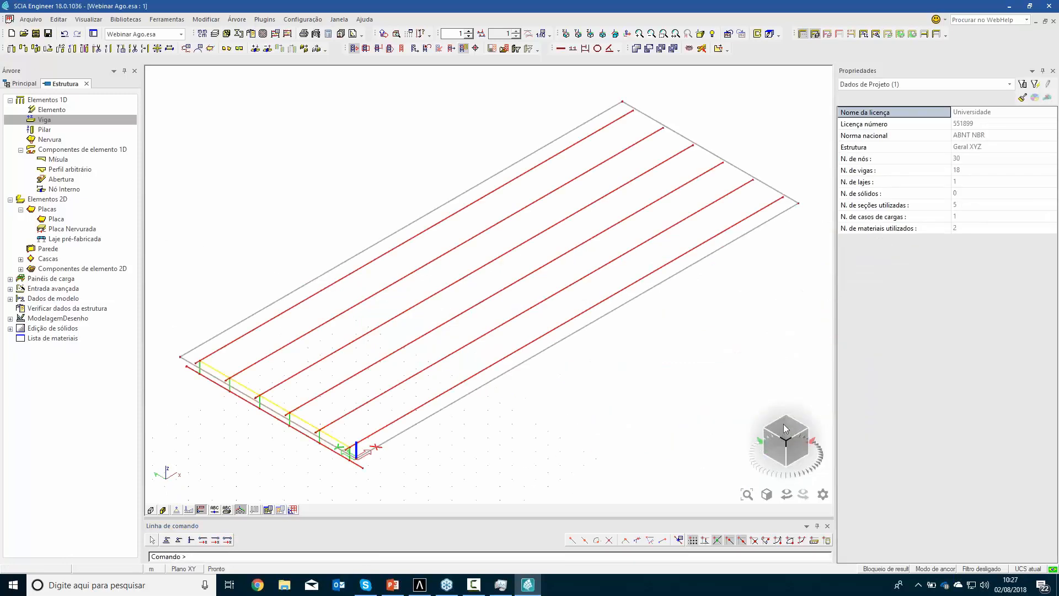
{"action": "left_click", "coordinate": [791, 432]}
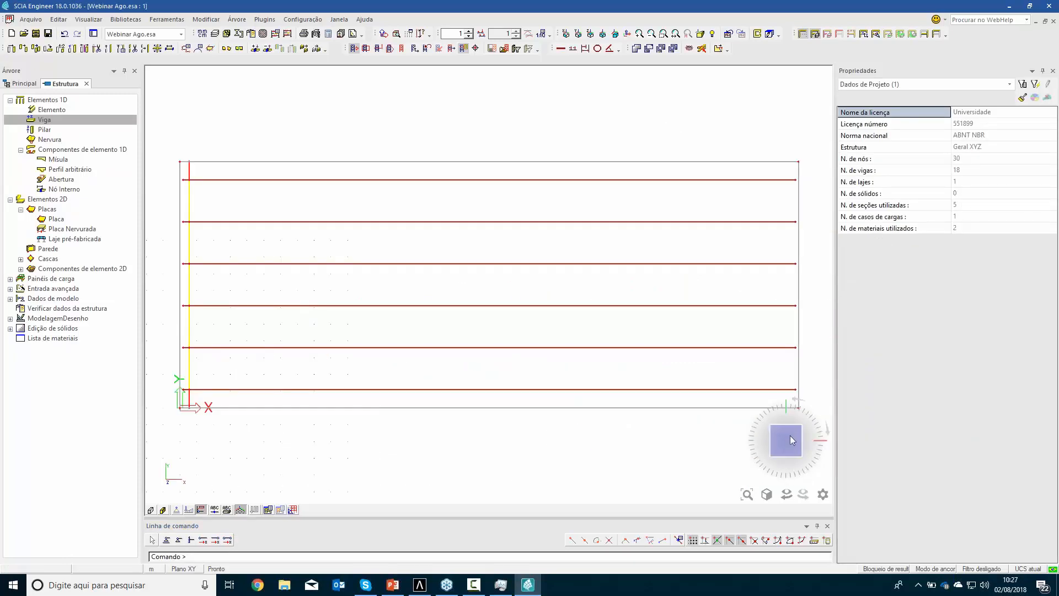
{"action": "left_click", "coordinate": [774, 456]}
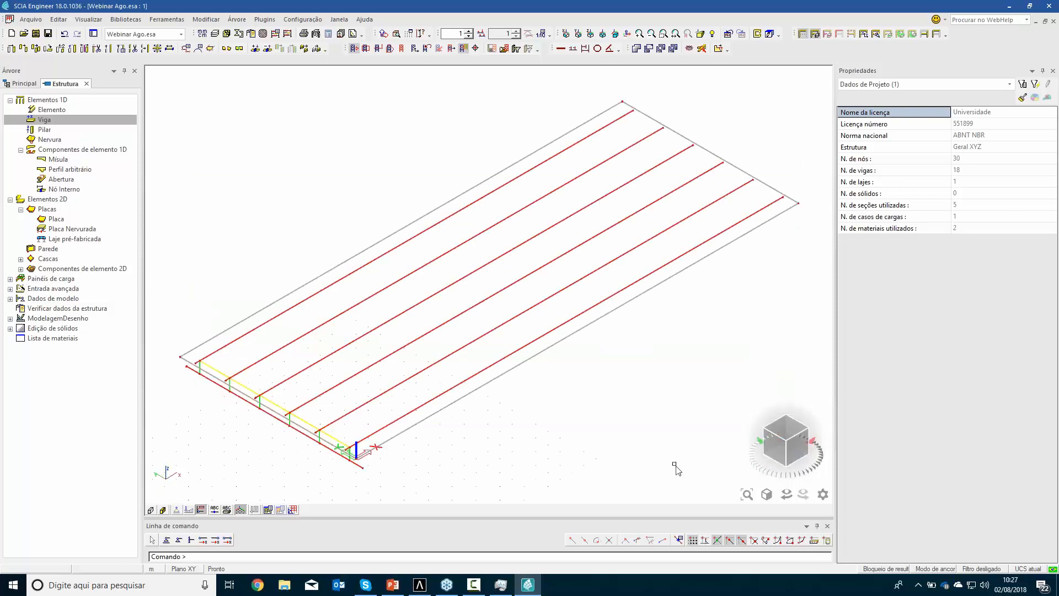
Define a new column with the Pilar circle (120) section and a length of 7 m
{"action": "scroll", "coordinate": [493, 403], "scroll_direction": "up", "scroll_amount": 2}
{"action": "scroll", "coordinate": [407, 402], "scroll_direction": "up", "scroll_amount": 3}
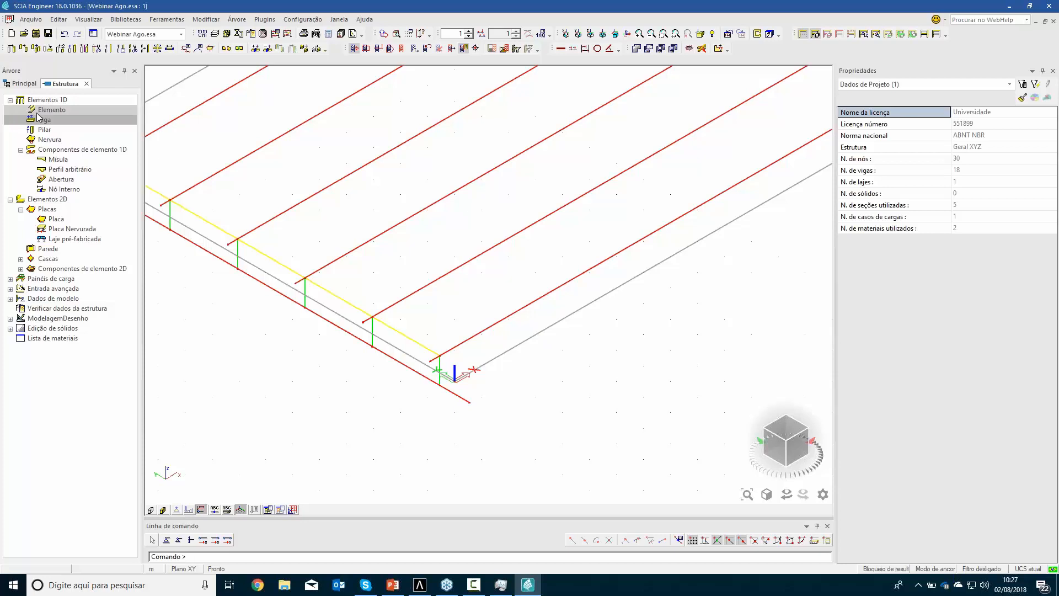
{"action": "double_click", "coordinate": [40, 131]}
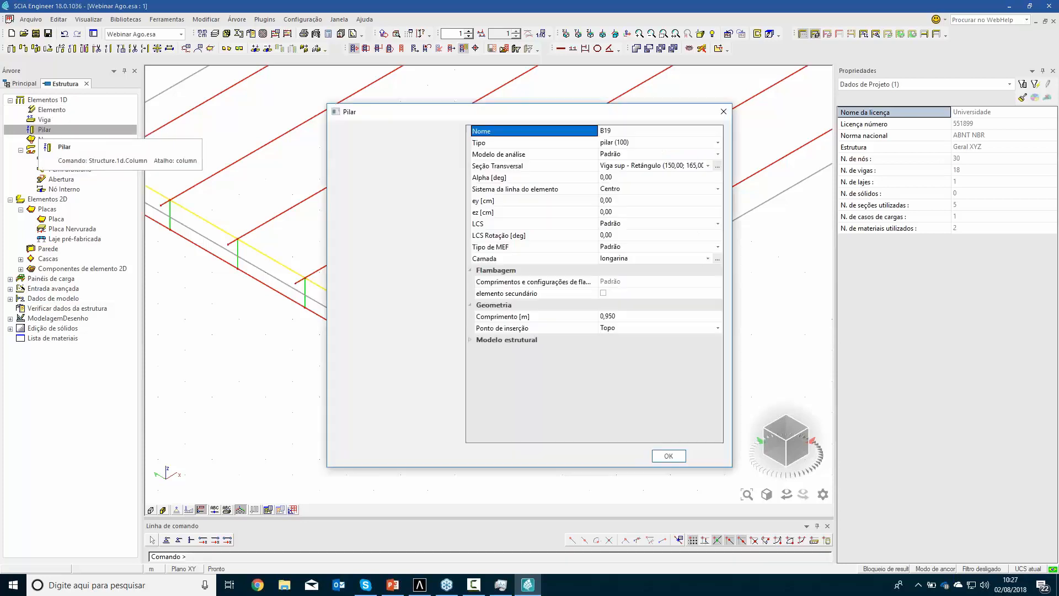
{"action": "left_click", "coordinate": [707, 167]}
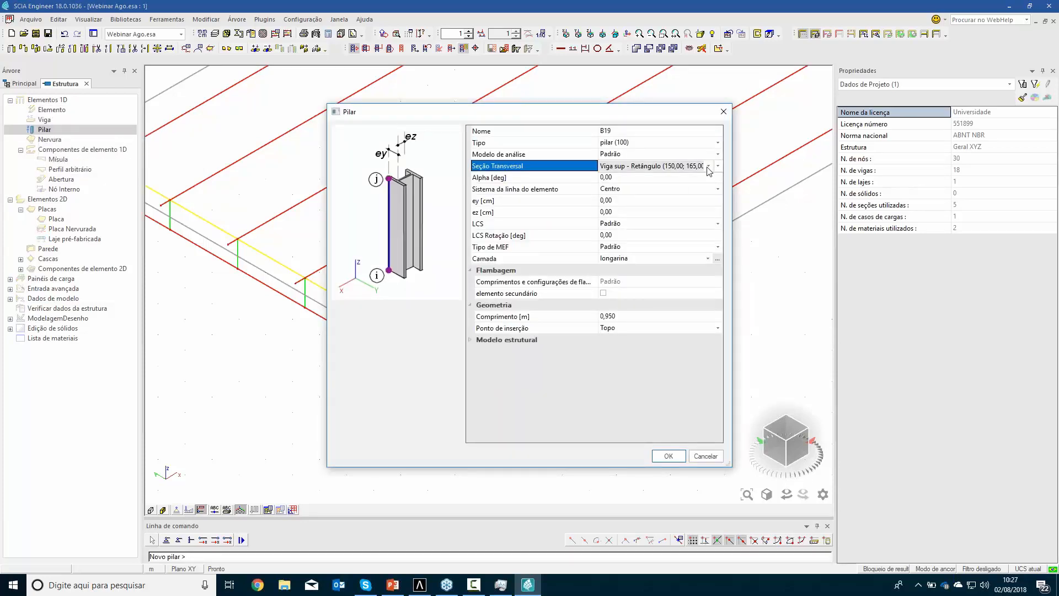
{"action": "left_click", "coordinate": [708, 167]}
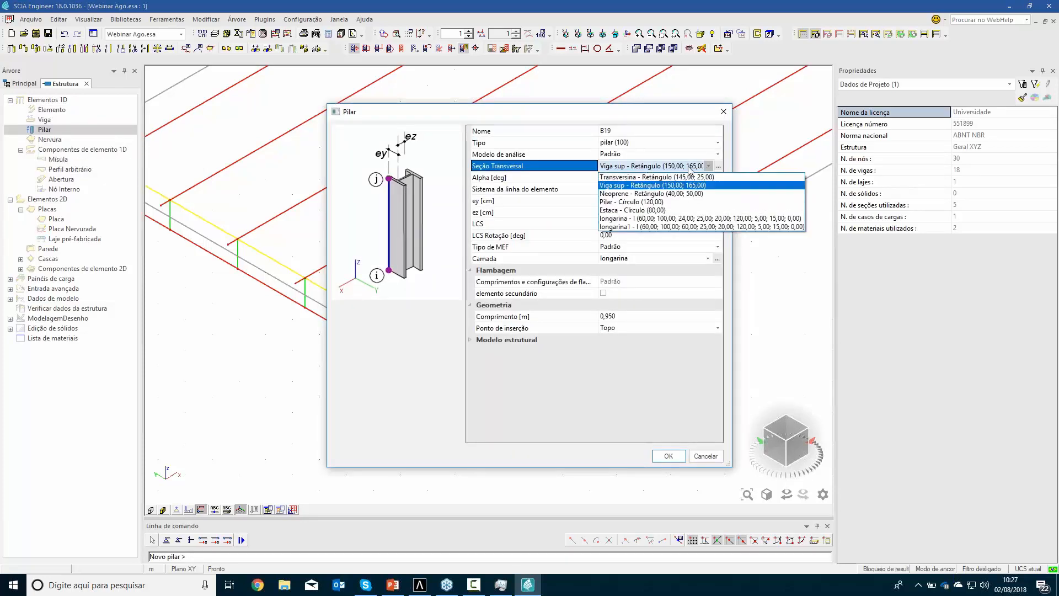
{"action": "left_click", "coordinate": [622, 203]}
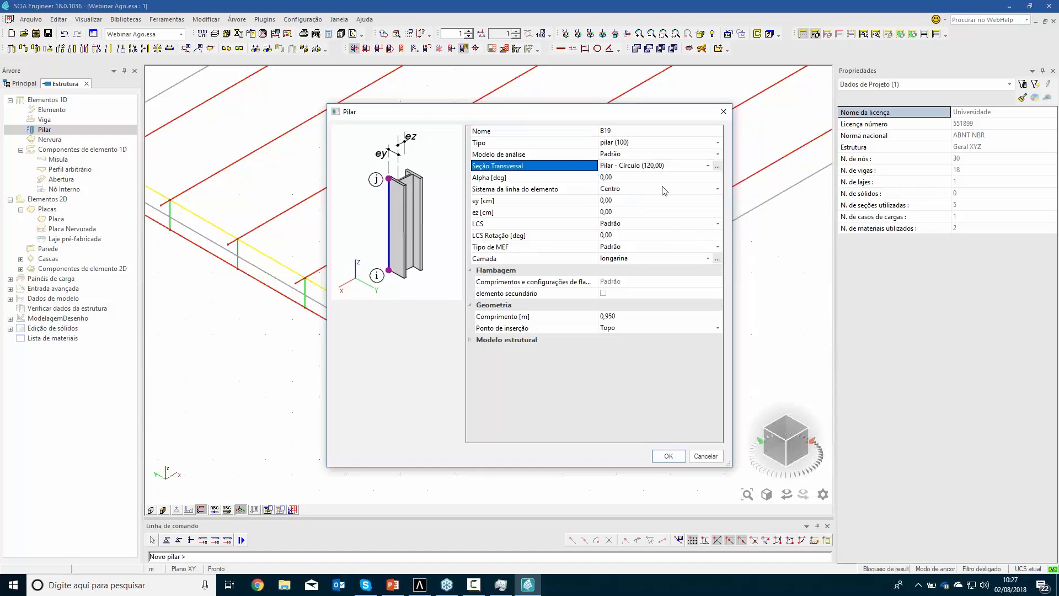
{"action": "left_click", "coordinate": [654, 319]}
{"action": "type", "text": "7"}
{"action": "key", "text": "Return"}
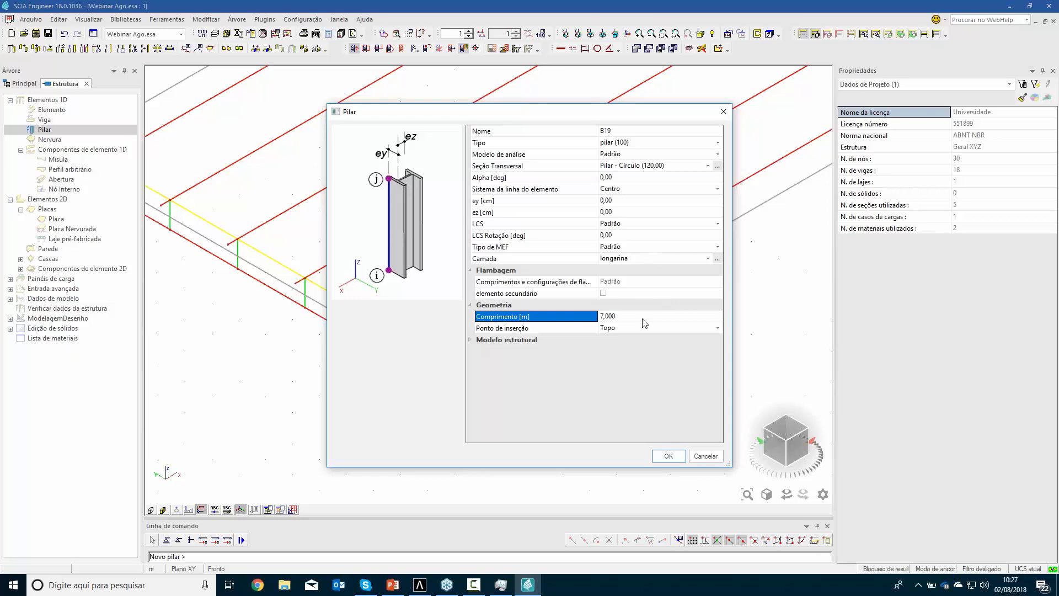
{"action": "left_click", "coordinate": [667, 456]}
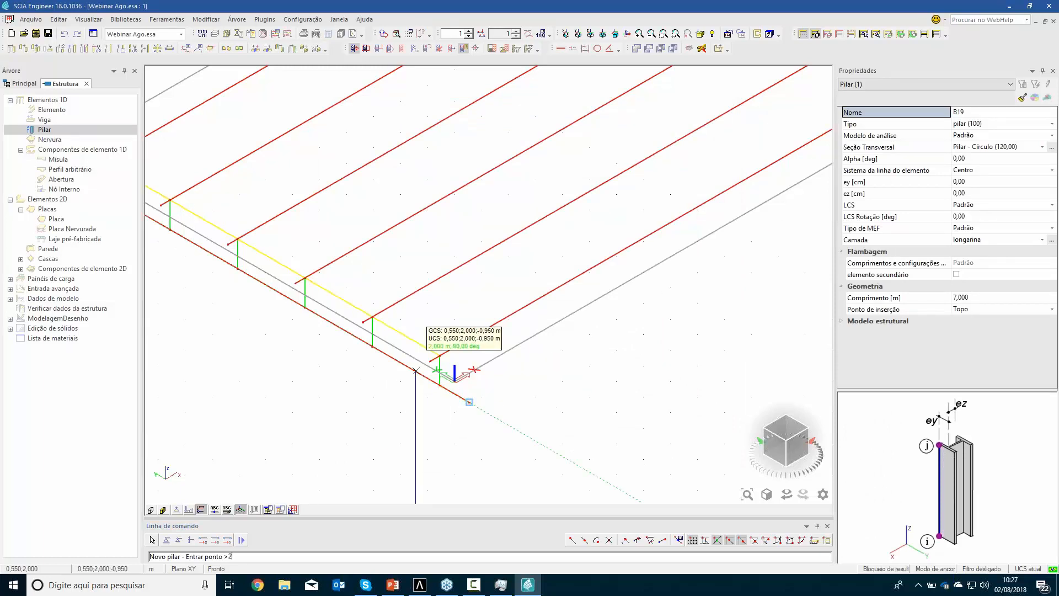
Place the column beneath the support beam, 2.35 m from the beam's end near the origin
{"action": "key", "text": "Return"}
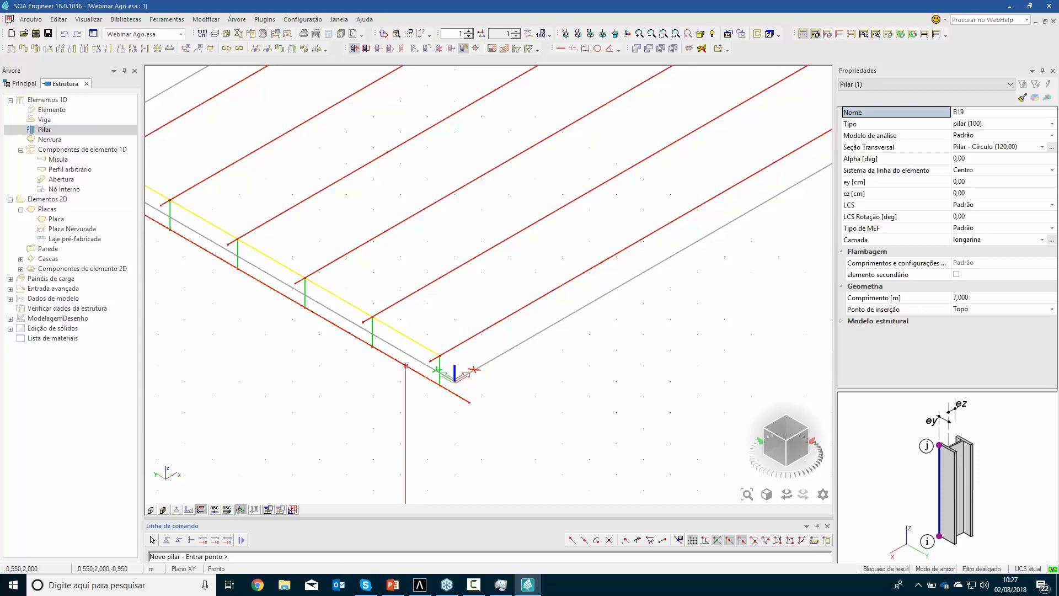
{"action": "scroll", "coordinate": [366, 359], "scroll_direction": "down", "scroll_amount": 3}
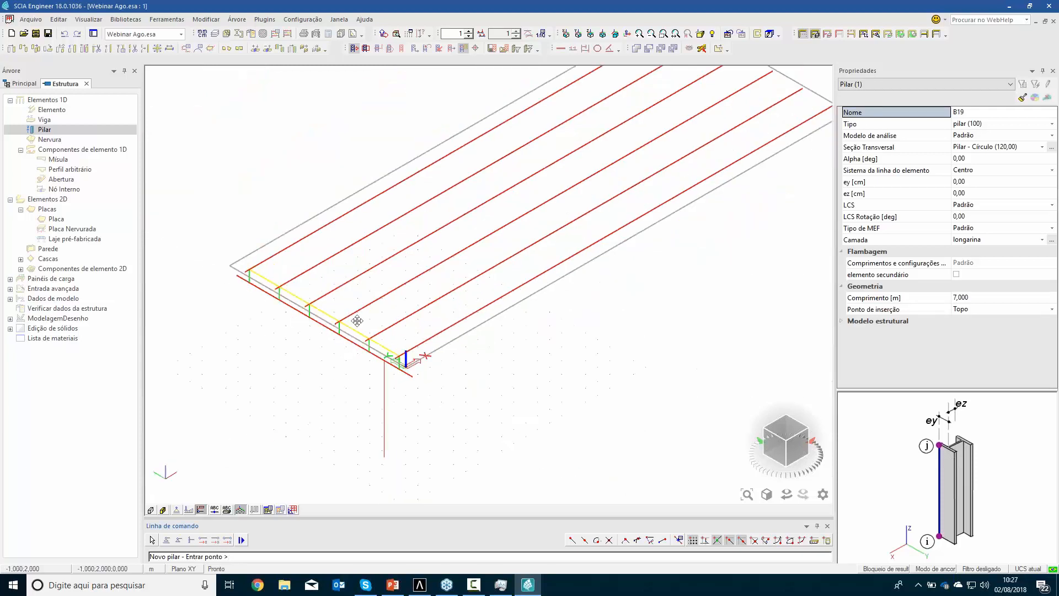
{"action": "scroll", "coordinate": [357, 314], "scroll_direction": "up", "scroll_amount": 5}
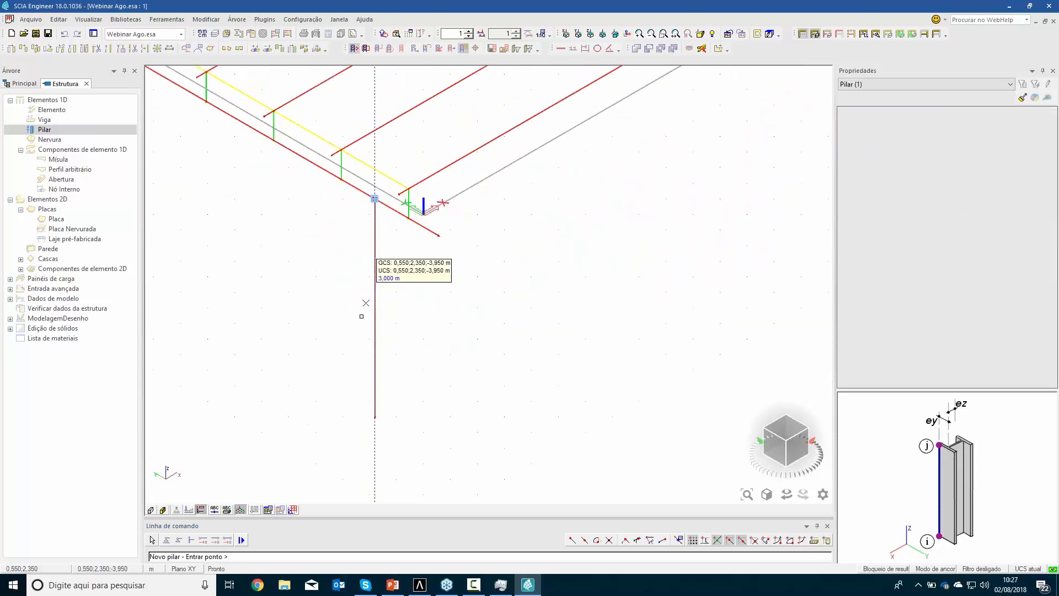
{"action": "key", "text": "Escape"}
Copy the circular column twice along the support beam at 5 m spacing
{"action": "left_click_drag", "start_coordinate": [332, 340], "coordinate": [325, 331]}
{"action": "key", "text": "Return"}
{"action": "left_click", "coordinate": [313, 454]}
{"action": "scroll", "coordinate": [312, 454], "scroll_direction": "down", "scroll_amount": 3}
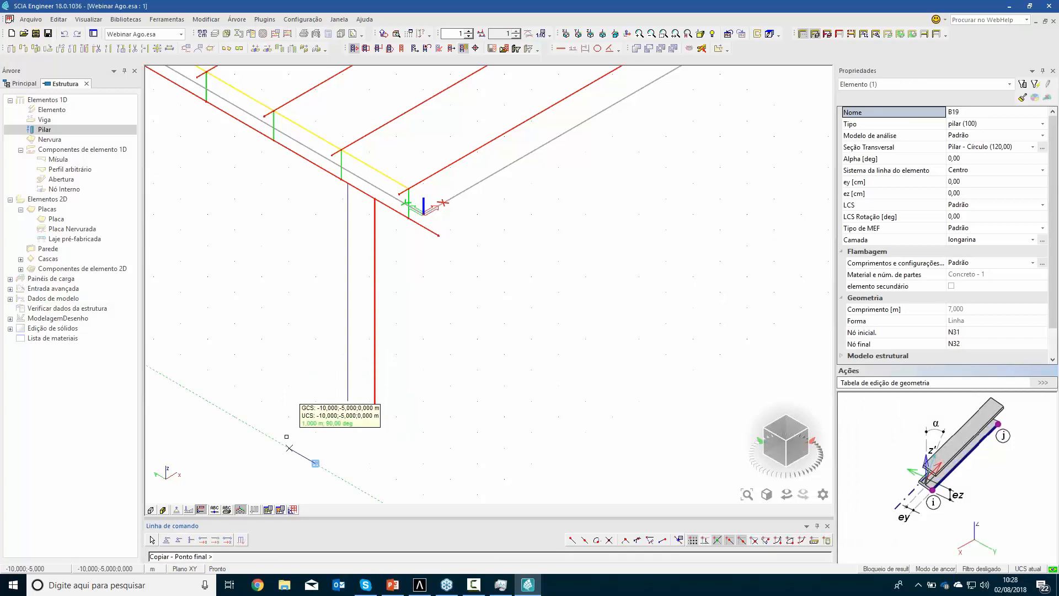
{"action": "key", "text": "Return"}
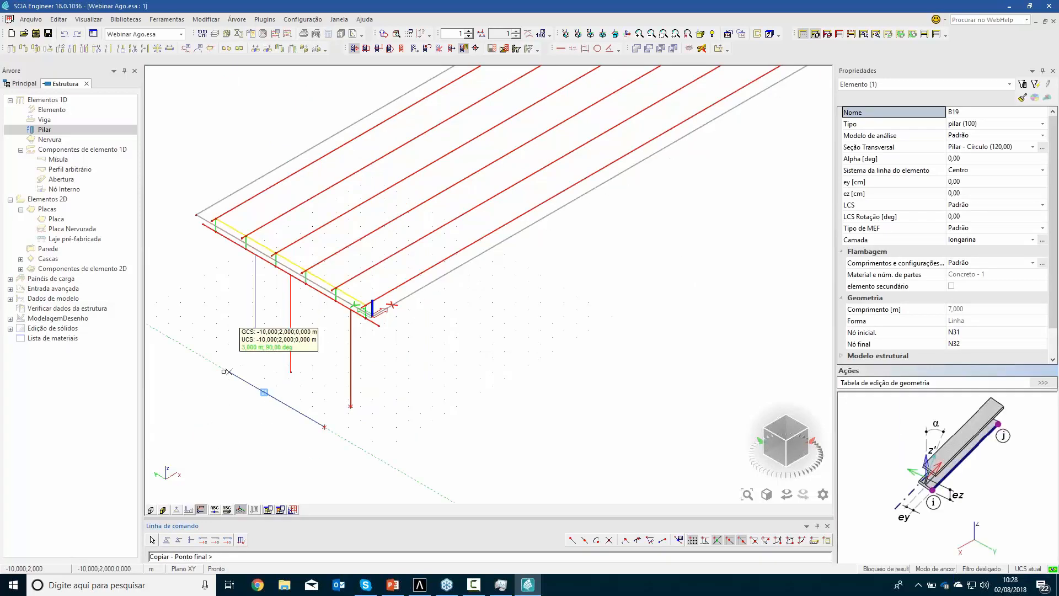
{"action": "type", "text": "5"}
{"action": "key", "text": "Return"}
{"action": "key", "text": "Escape"}
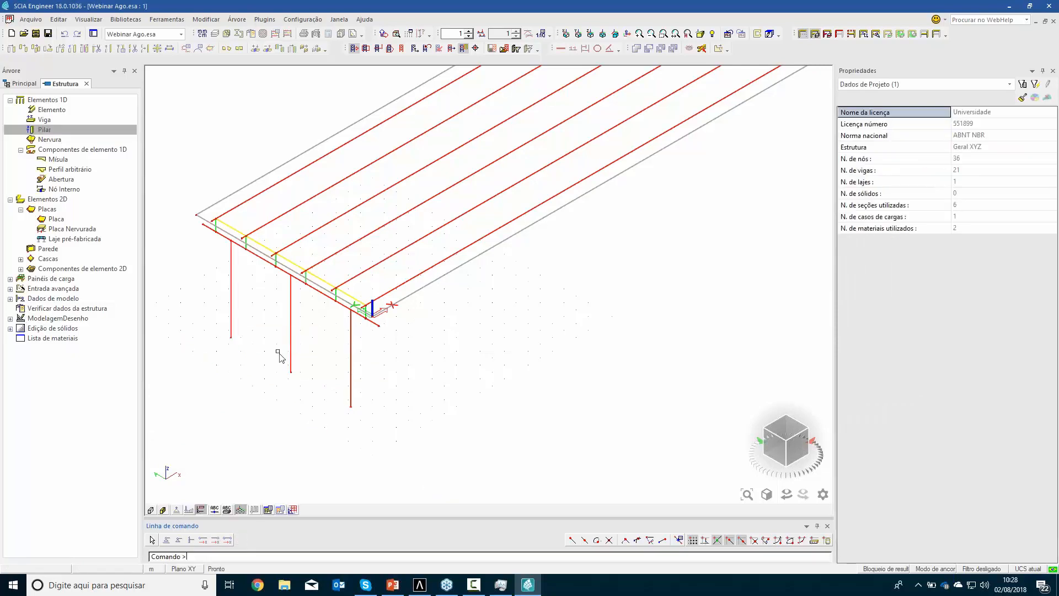
Select the three circular columns and assign them to a new layer named Pilar
{"action": "middle_click_drag", "start_coordinate": [321, 359], "coordinate": [365, 285]}
{"action": "left_click_drag", "start_coordinate": [438, 373], "coordinate": [304, 277]}
{"action": "left_click", "coordinate": [268, 236]}
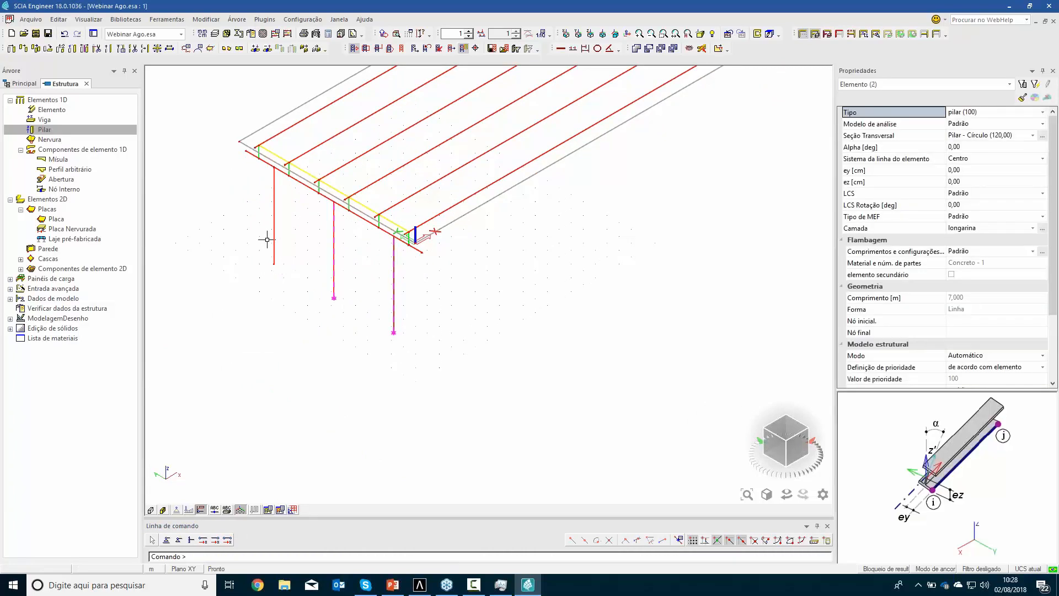
{"action": "left_click", "coordinate": [1043, 228]}
{"action": "left_click", "coordinate": [403, 439]}
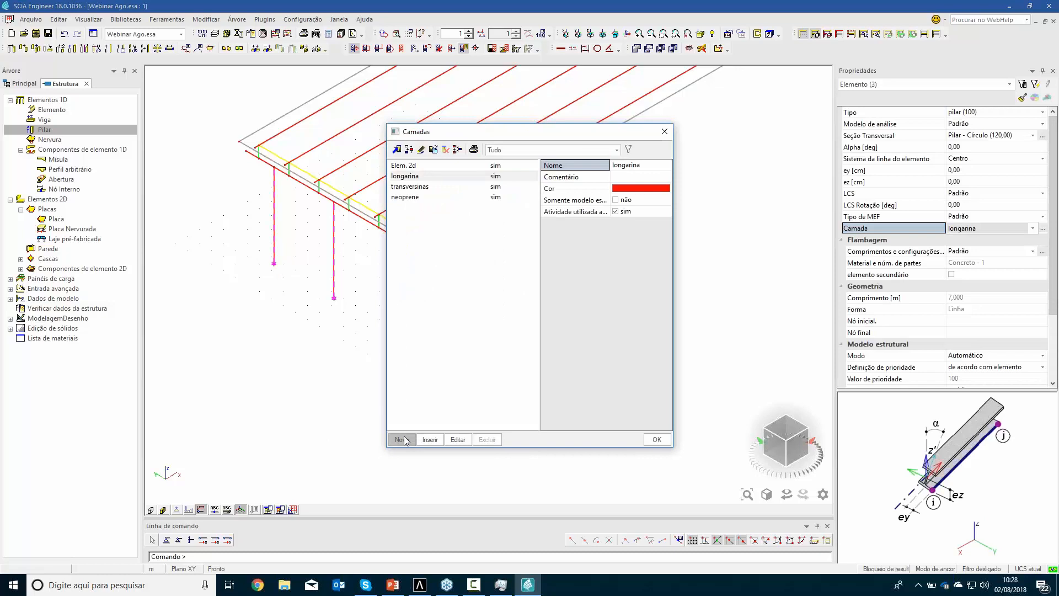
{"action": "type", "text": "P"}
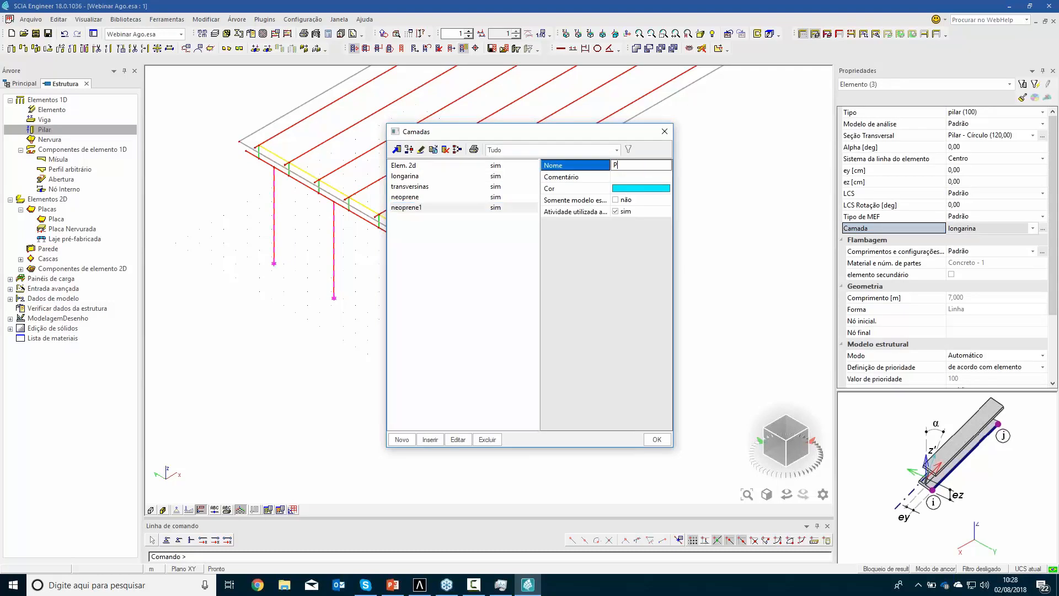
{"action": "type", "text": "ilar"}
{"action": "key", "text": "Return"}
{"action": "left_click", "coordinate": [657, 439]}
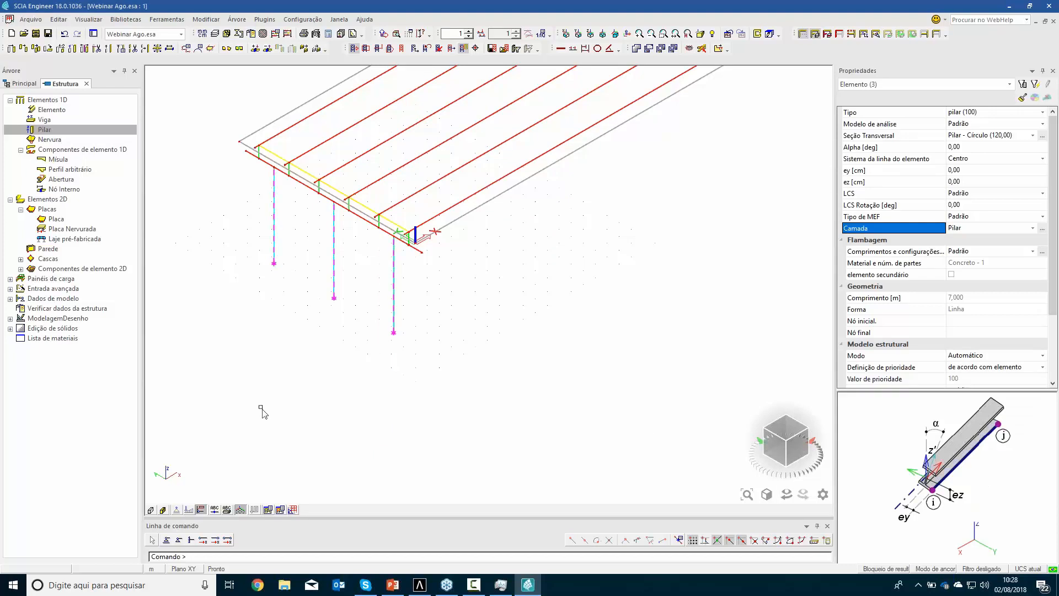
Define a new C25 concrete plate with a thickness of 150 cm for the foundation block
{"action": "key", "text": "Escape"}
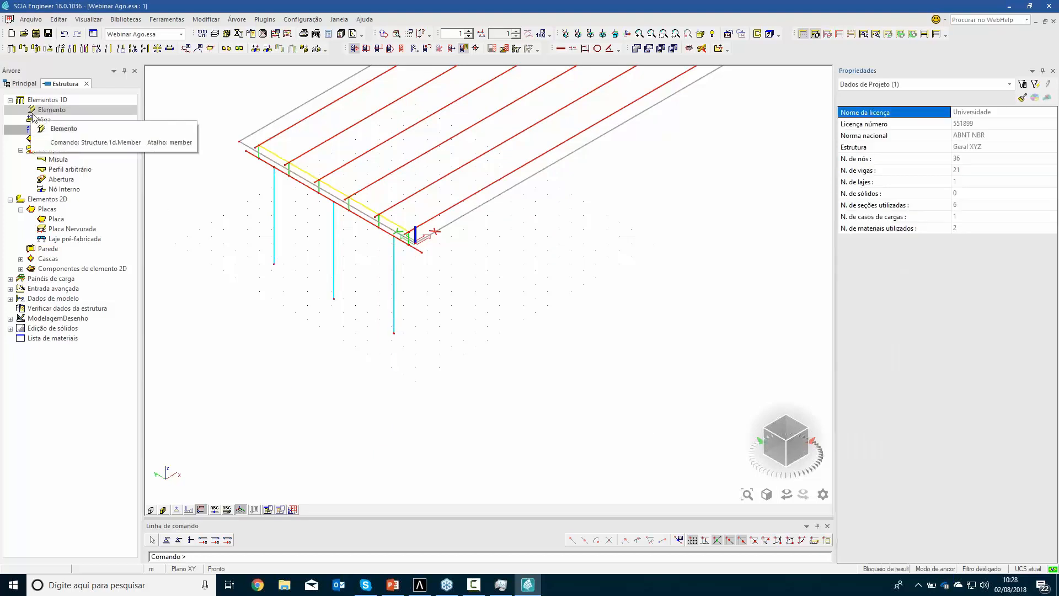
{"action": "double_click", "coordinate": [55, 219]}
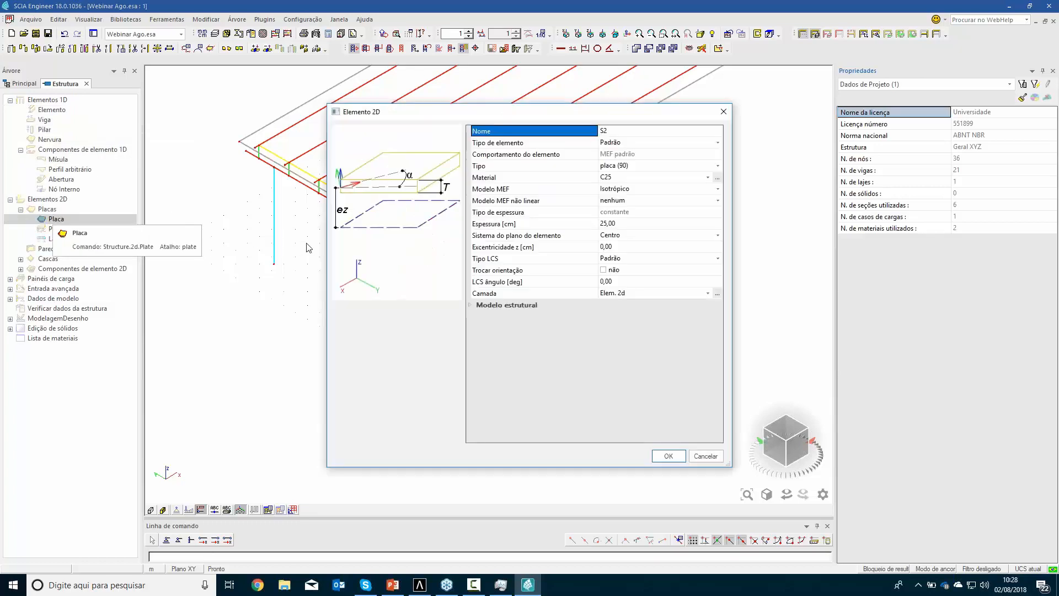
{"action": "left_click", "coordinate": [634, 224]}
{"action": "type", "text": "15"}
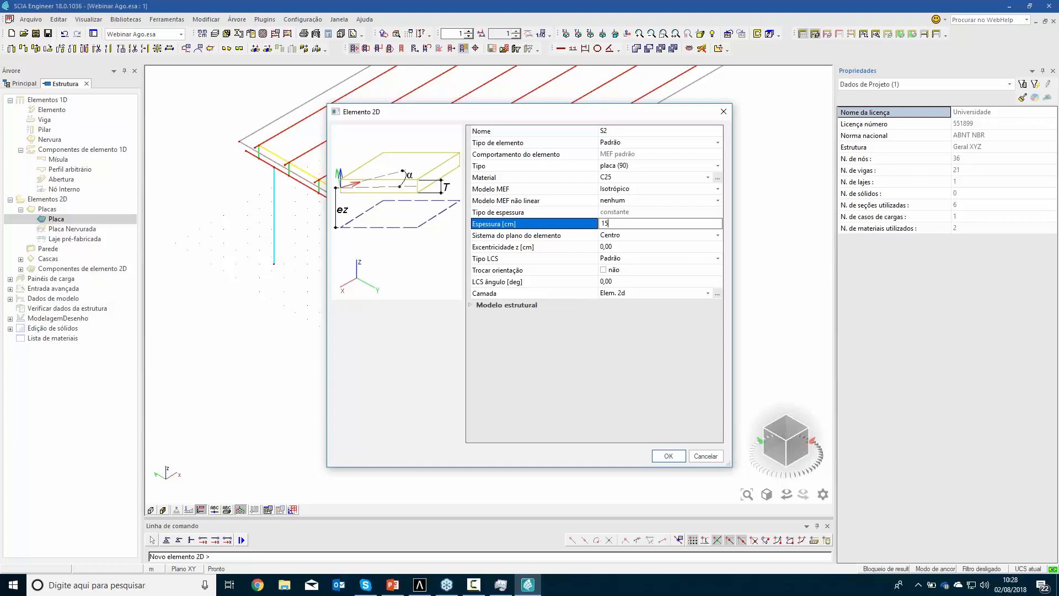
{"action": "type", "text": "0"}
{"action": "key", "text": "Return"}
{"action": "left_click", "coordinate": [669, 456]}
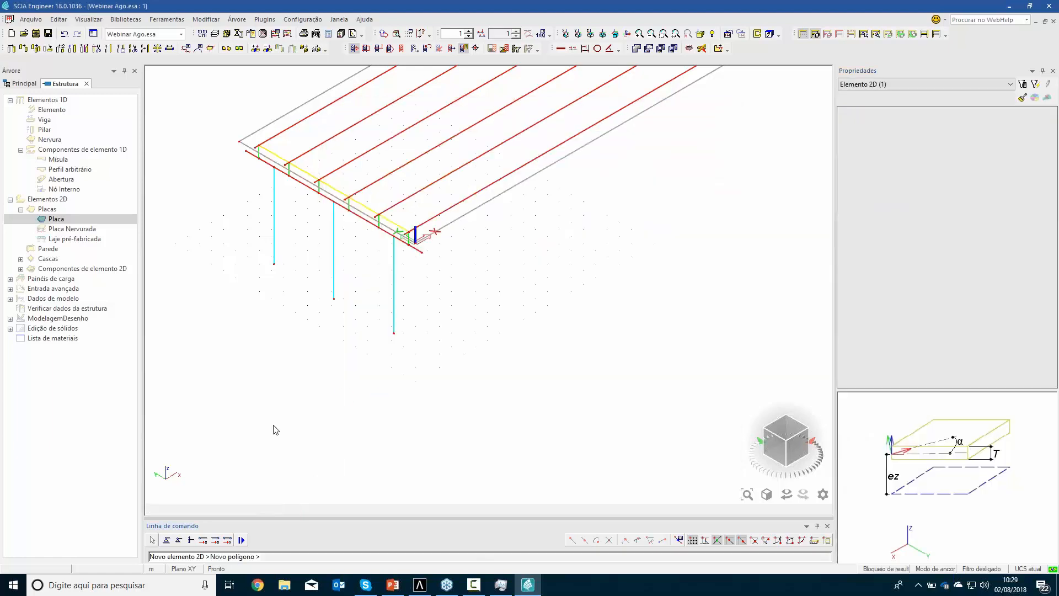
Draw the foundation plate as a 2.9 m by 4.2 m rectangle in the free area beside the columns
{"action": "left_click", "coordinate": [272, 396]}
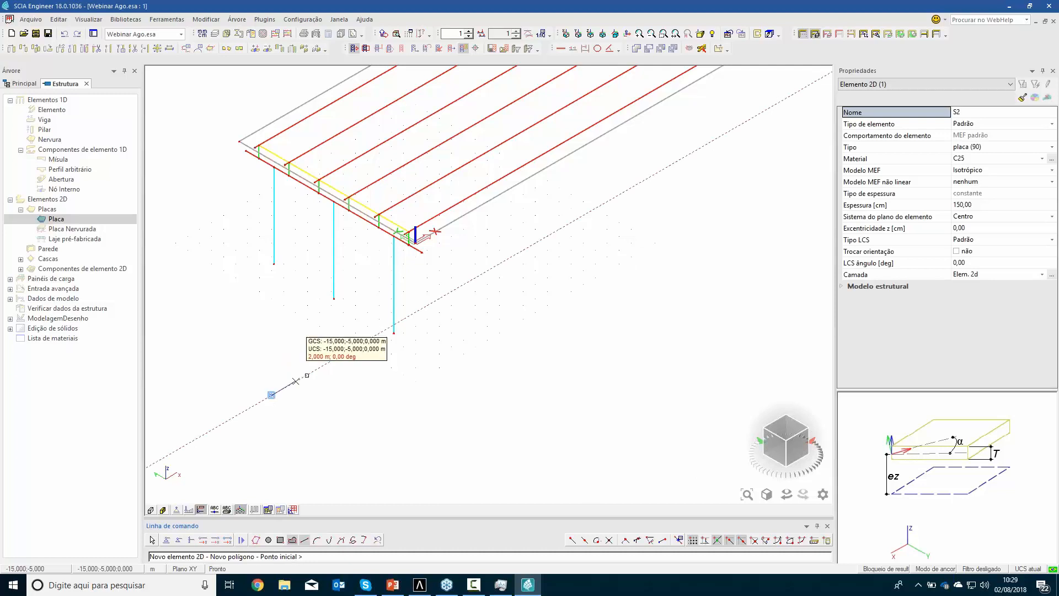
{"action": "type", "text": "2,9"}
{"action": "key", "text": "Return"}
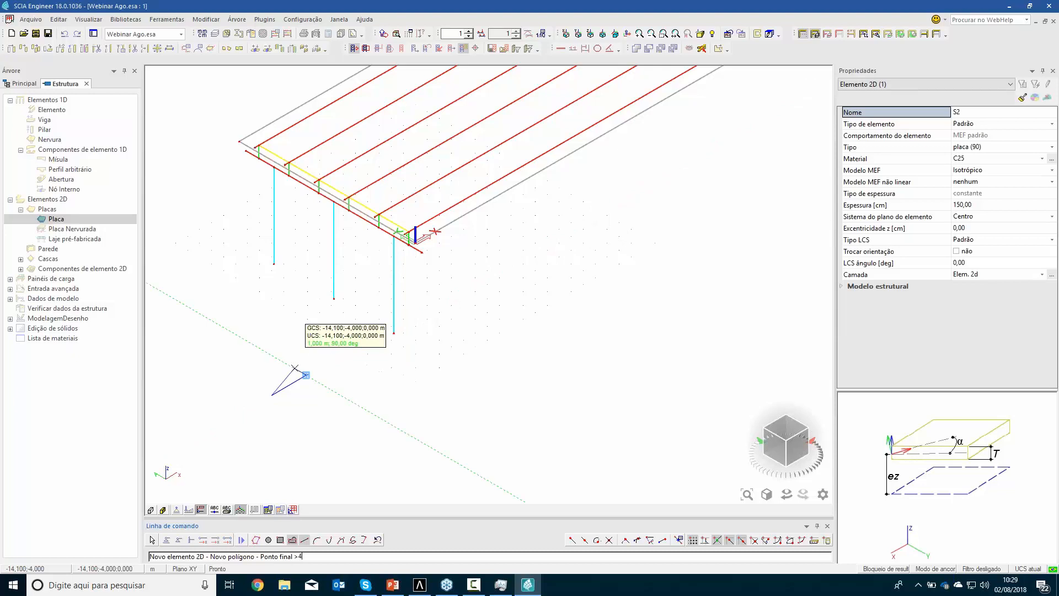
{"action": "type", "text": "4,2"}
{"action": "key", "text": "Return"}
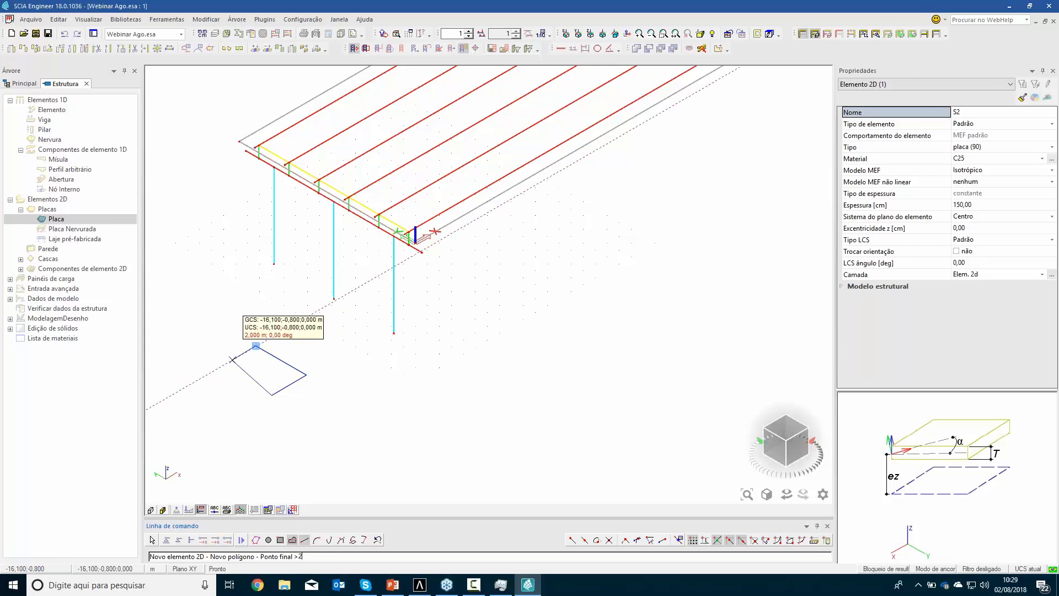
{"action": "key", "text": "Return"}
{"action": "key", "text": "Return"}
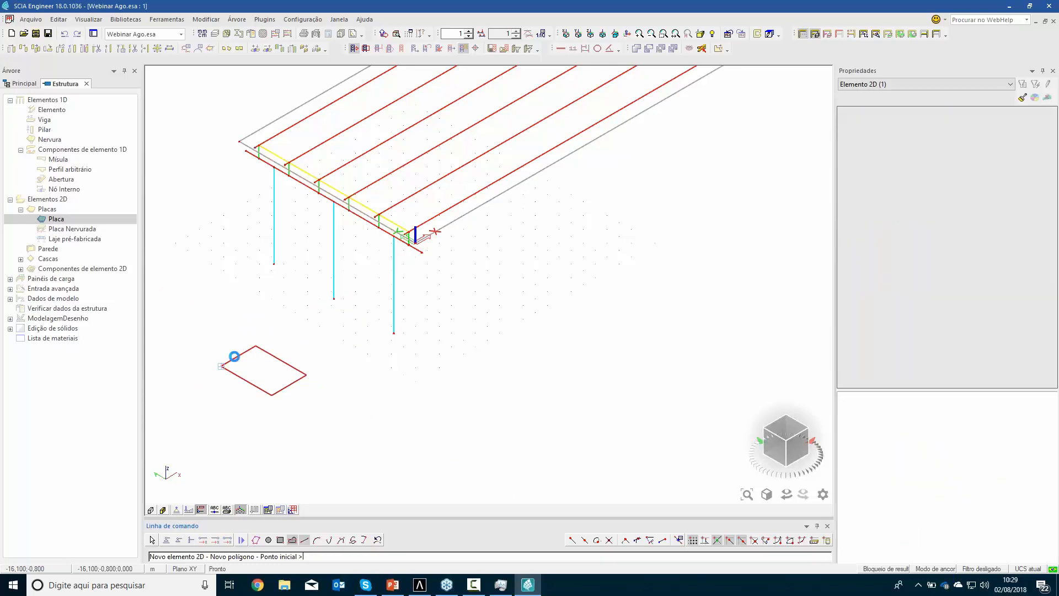
{"action": "key", "text": "Escape"}
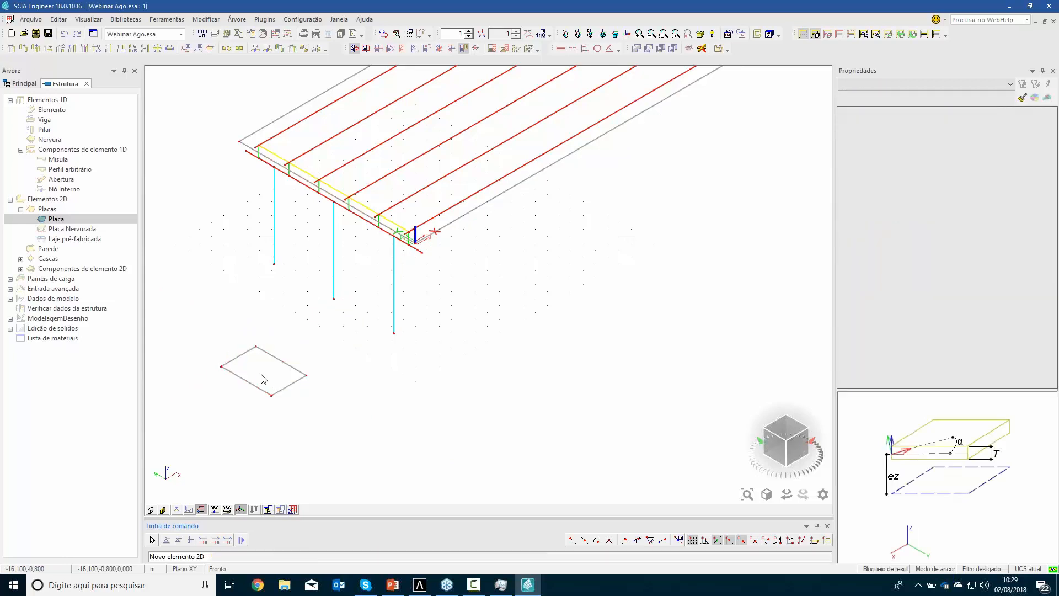
{"action": "key", "text": "Escape"}
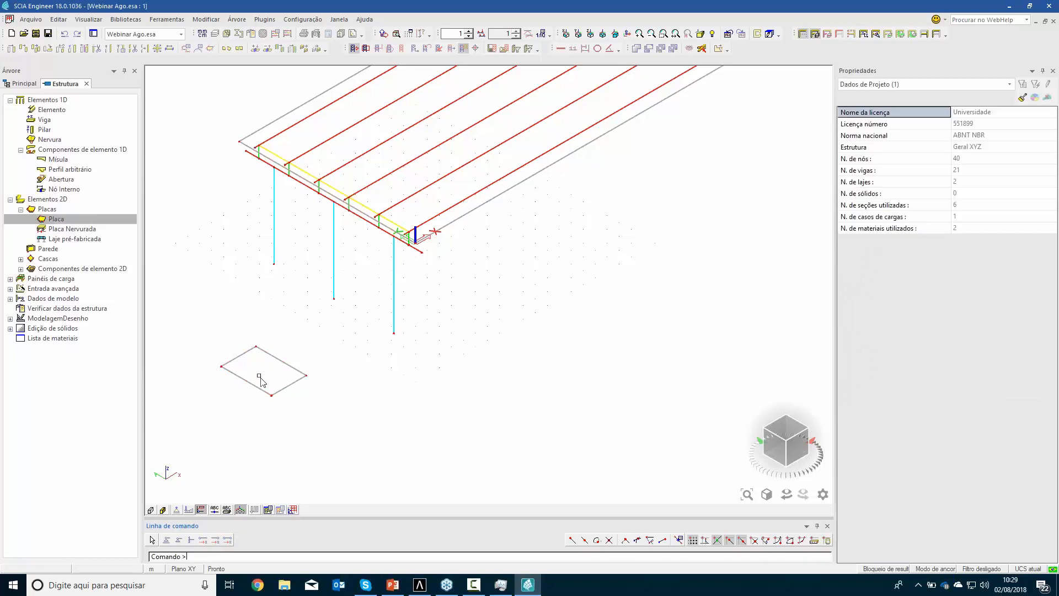
Move the foundation plate from its centre to the base of the column nearest the origin
{"action": "scroll", "coordinate": [253, 388], "scroll_direction": "up", "scroll_amount": 3}
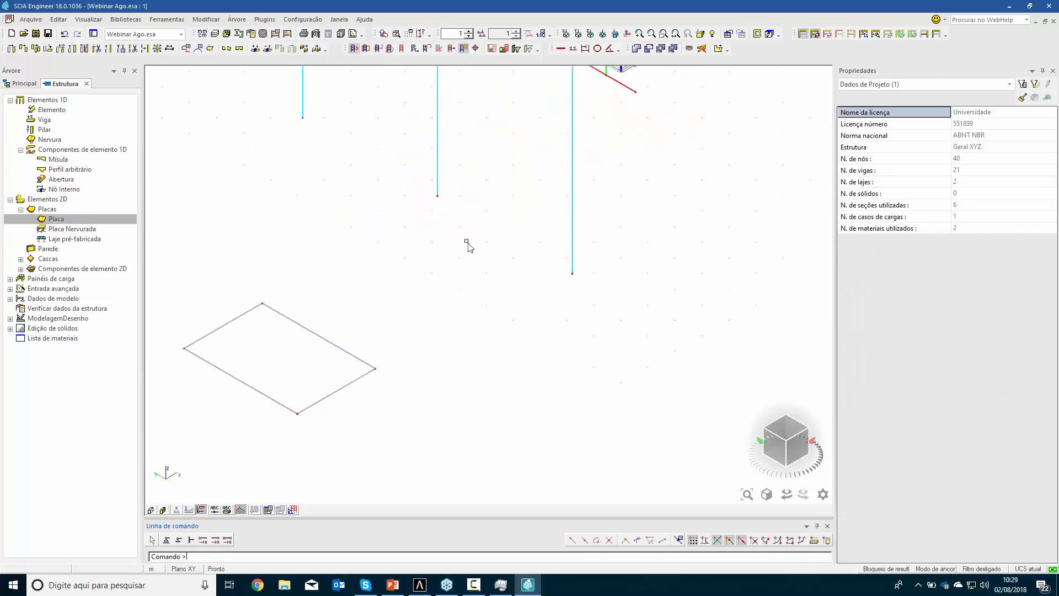
{"action": "left_click_drag", "start_coordinate": [344, 405], "coordinate": [220, 276]}
{"action": "type", "text": "m"}
{"action": "key", "text": "Return"}
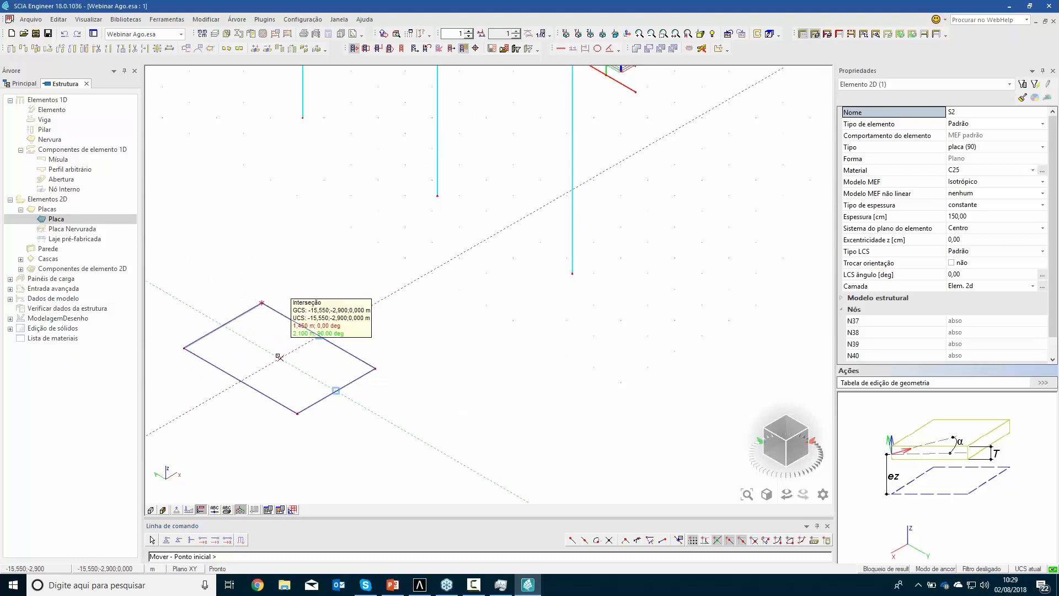
{"action": "left_click", "coordinate": [280, 358]}
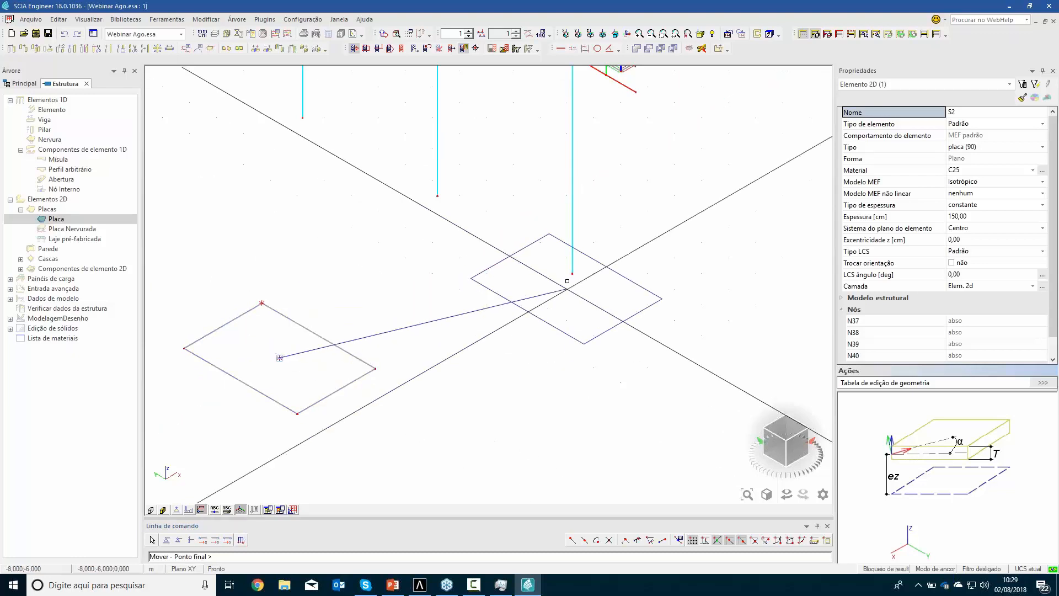
{"action": "left_click", "coordinate": [572, 274]}
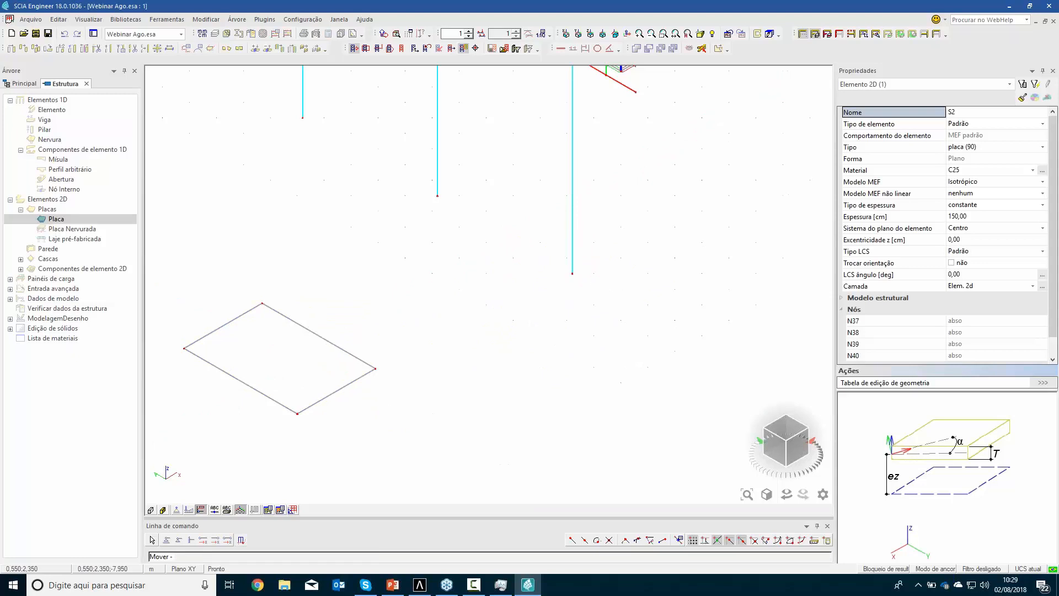
{"action": "key", "text": "Escape"}
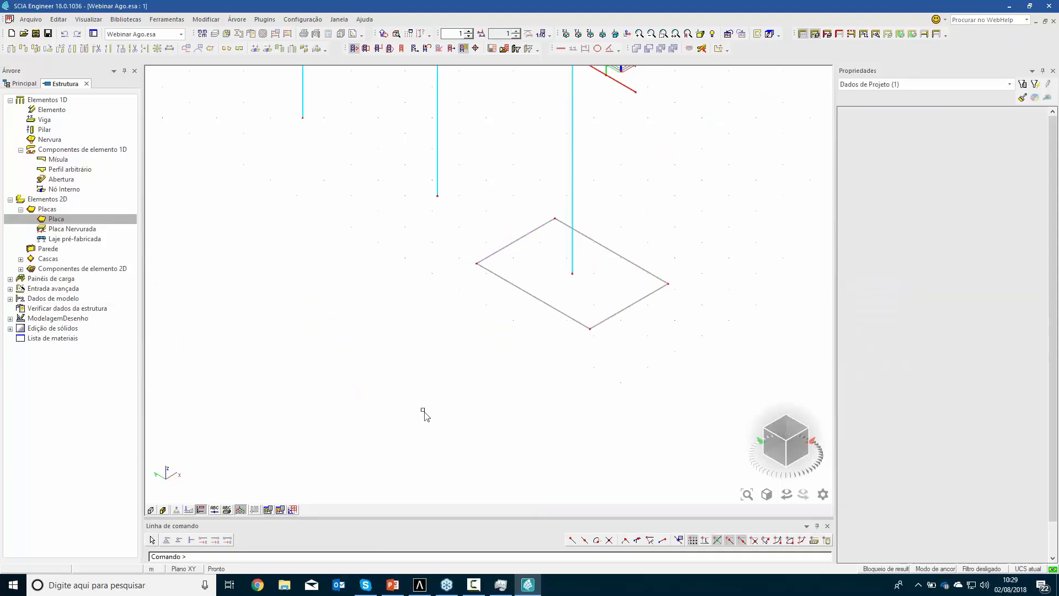
Define a new column with the Estaca circle (80) section and a length of 16 m
{"action": "double_click", "coordinate": [45, 129]}
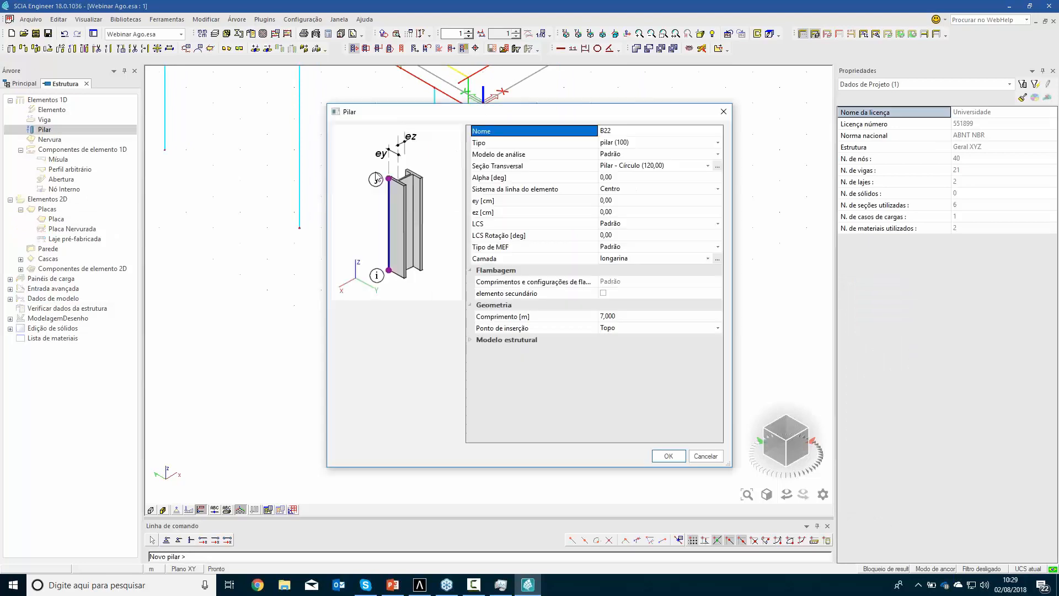
{"action": "left_click", "coordinate": [707, 167]}
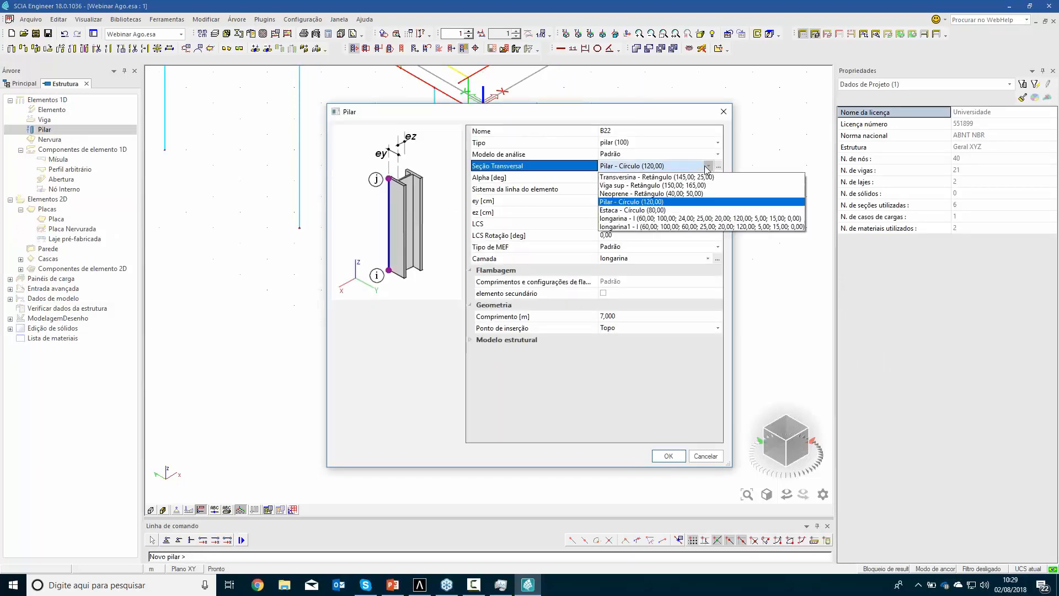
{"action": "left_click", "coordinate": [648, 223]}
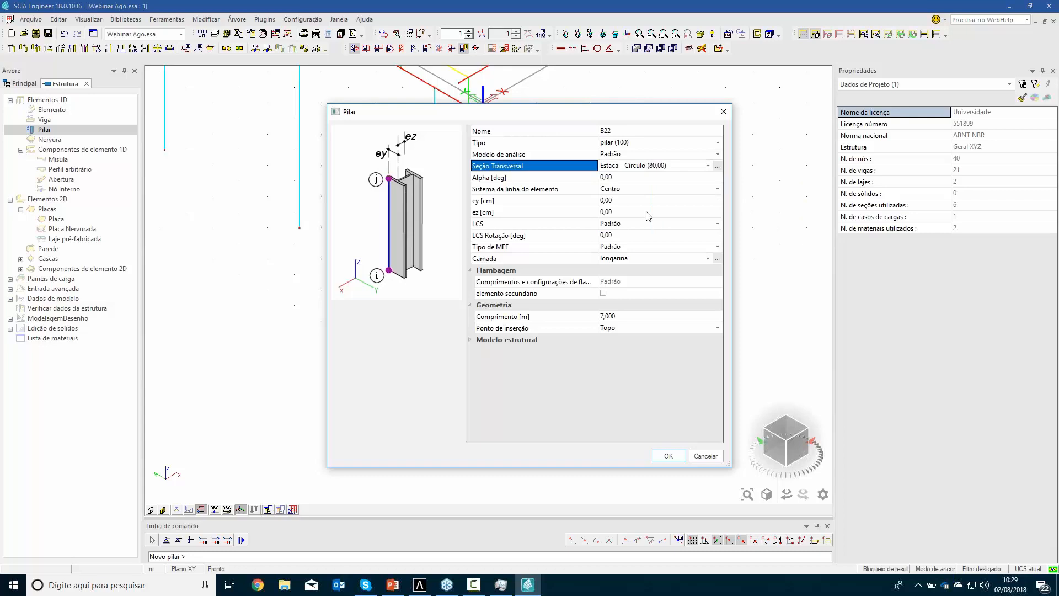
{"action": "left_click", "coordinate": [628, 319]}
{"action": "key", "text": "Return"}
{"action": "left_click", "coordinate": [669, 457]}
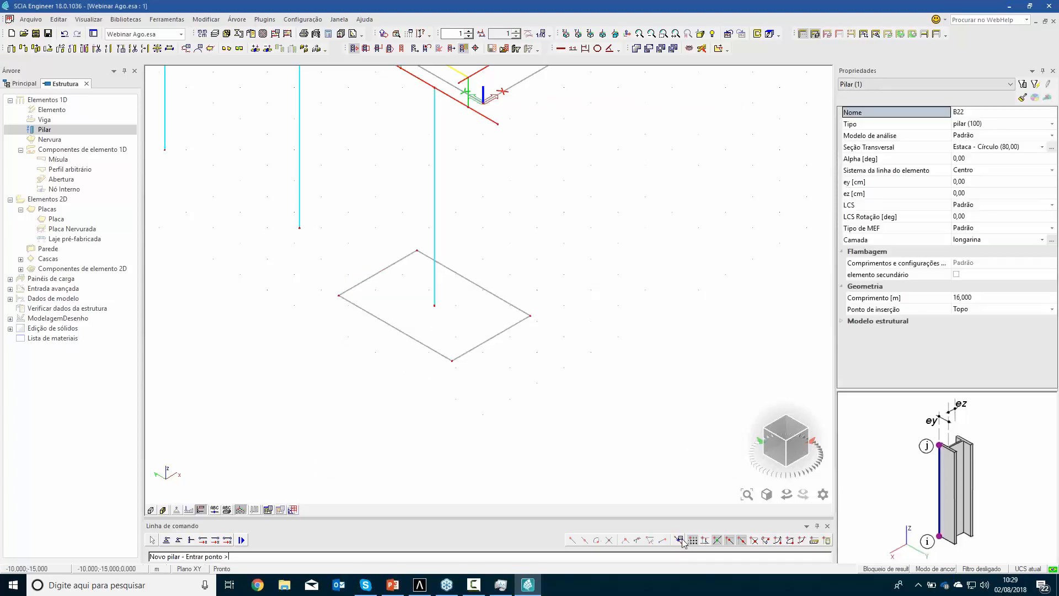
Place four piles inside the corners of the foundation plate, using snap points 0.6 m from the edge ends
{"action": "left_click", "coordinate": [679, 540]}
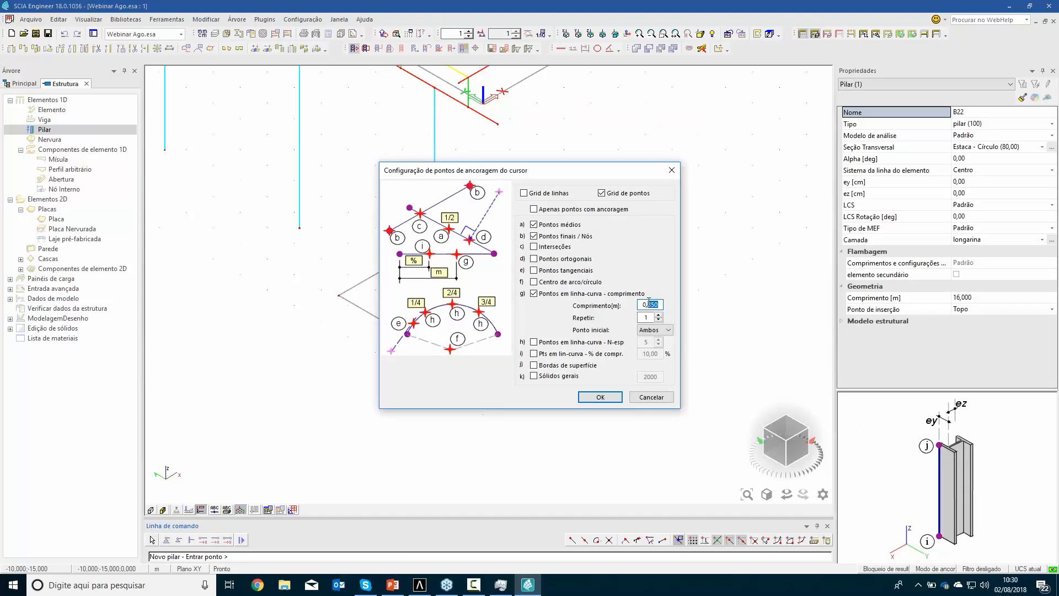
{"action": "type", "text": "0,6"}
{"action": "key", "text": "Return"}
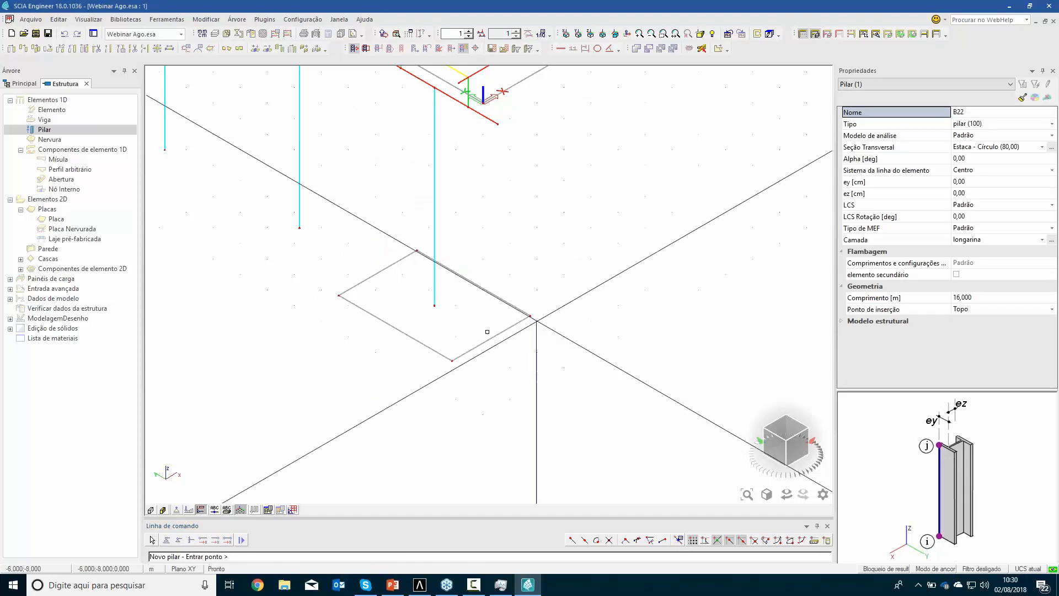
{"action": "scroll", "coordinate": [460, 348], "scroll_direction": "up", "scroll_amount": 4}
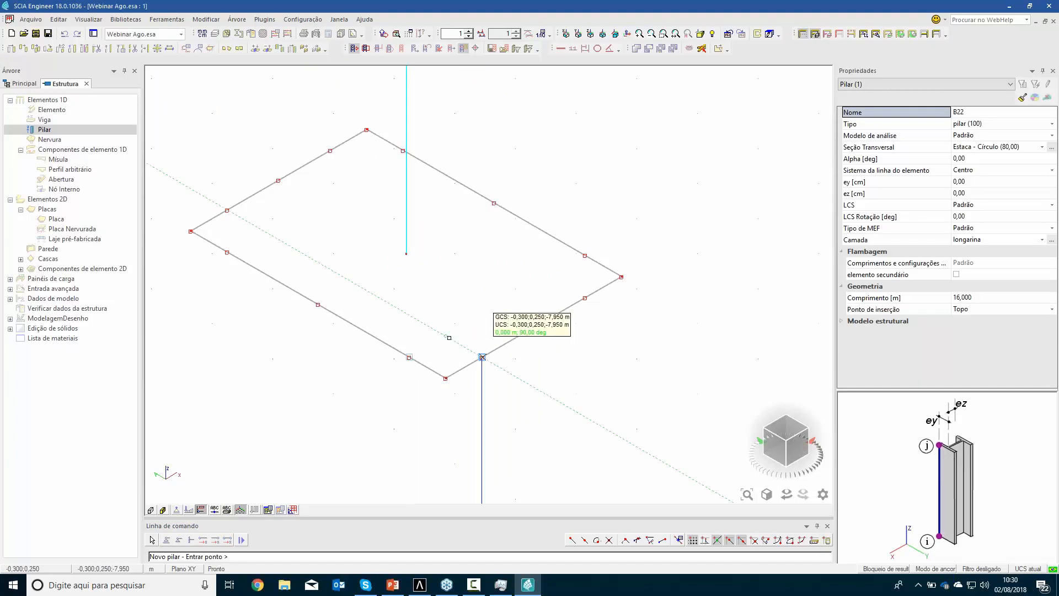
{"action": "left_click", "coordinate": [446, 334]}
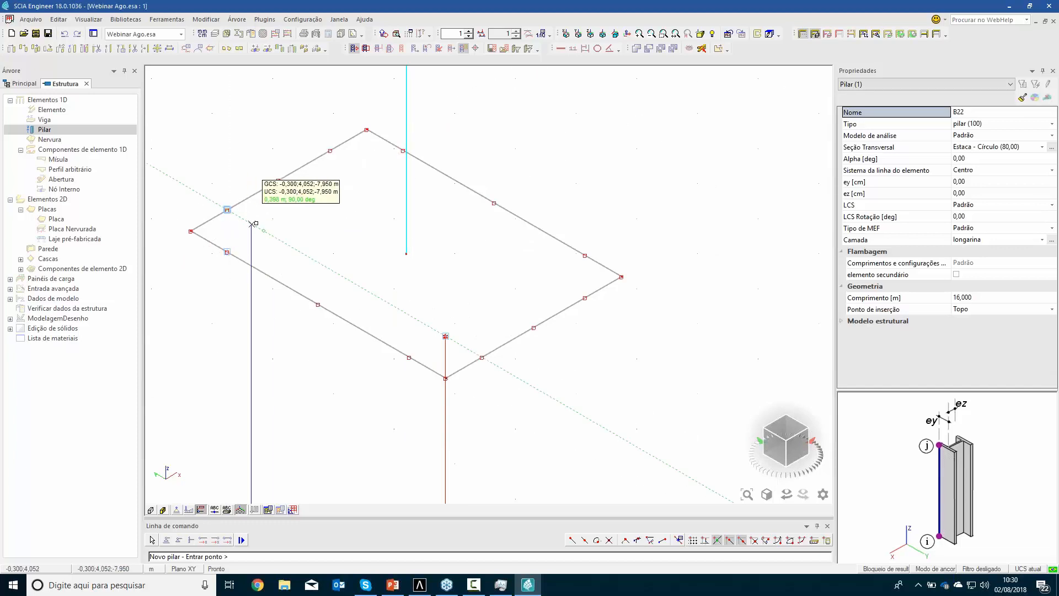
{"action": "left_click", "coordinate": [263, 231]}
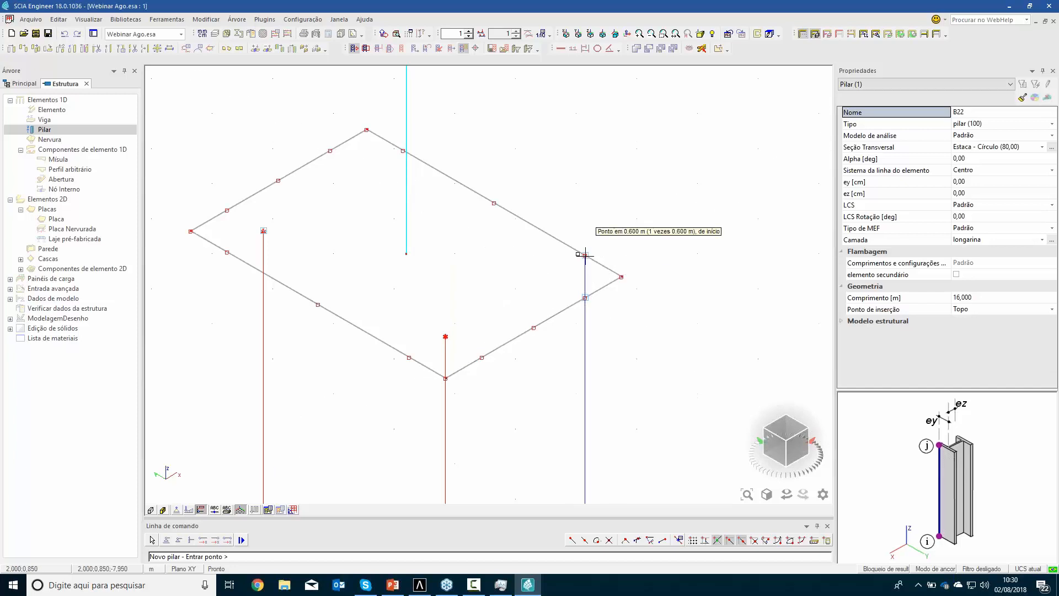
{"action": "left_click", "coordinate": [549, 277]}
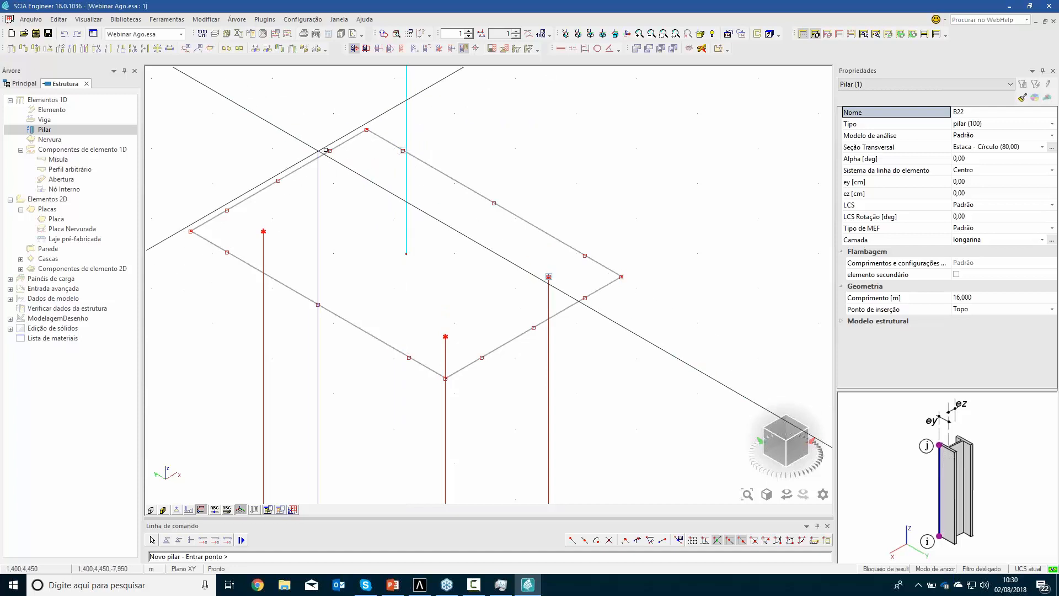
{"action": "left_click", "coordinate": [366, 172]}
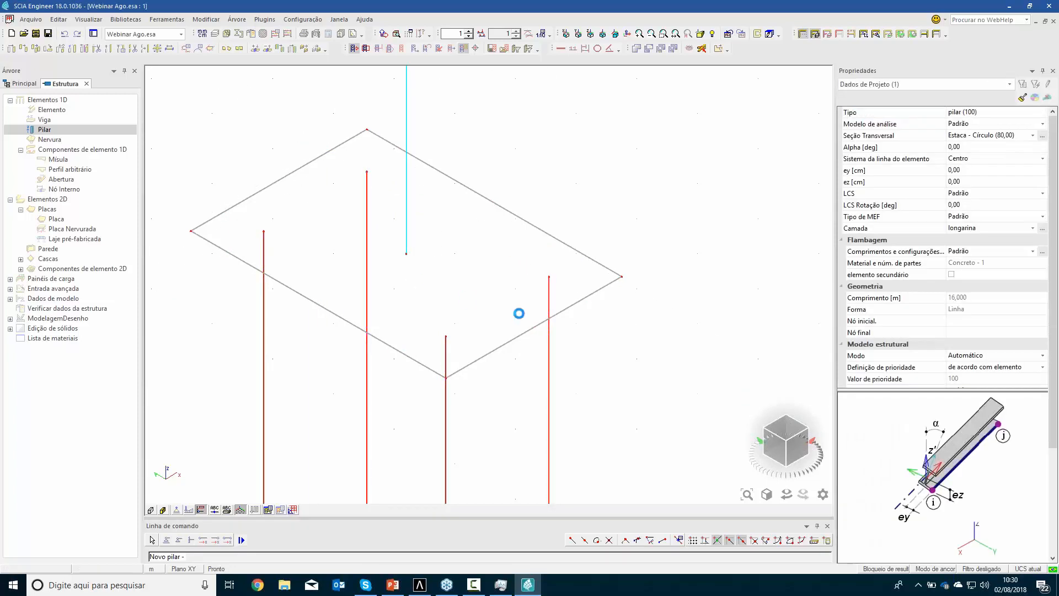
{"action": "key", "text": "Escape"}
Copy one corner pile from its top node to the column base at the centre of the foundation plate
{"action": "left_click", "coordinate": [548, 363]}
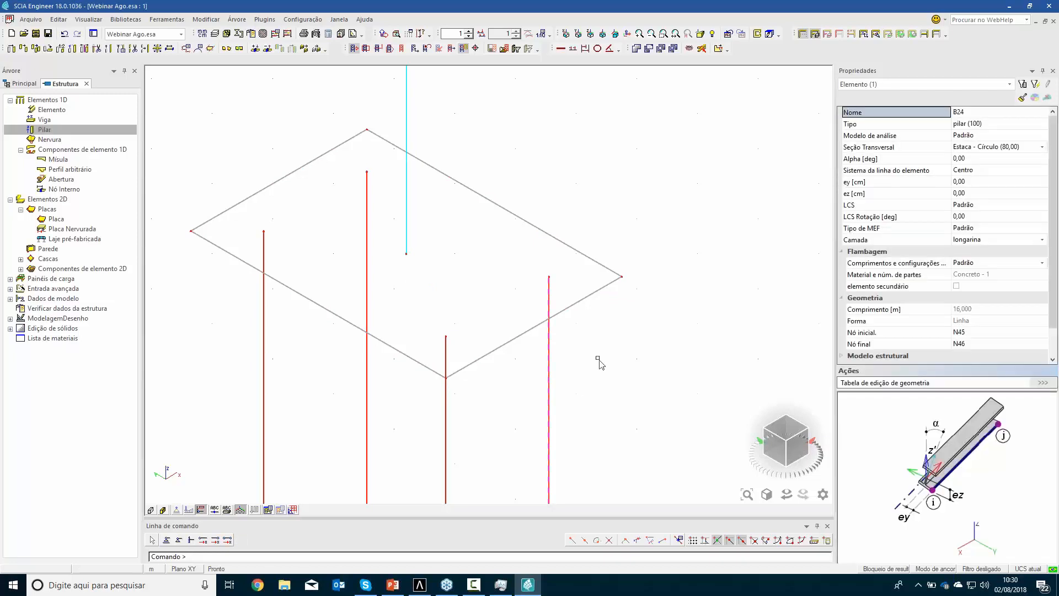
{"action": "left_click", "coordinate": [549, 277]}
{"action": "left_click", "coordinate": [406, 254]}
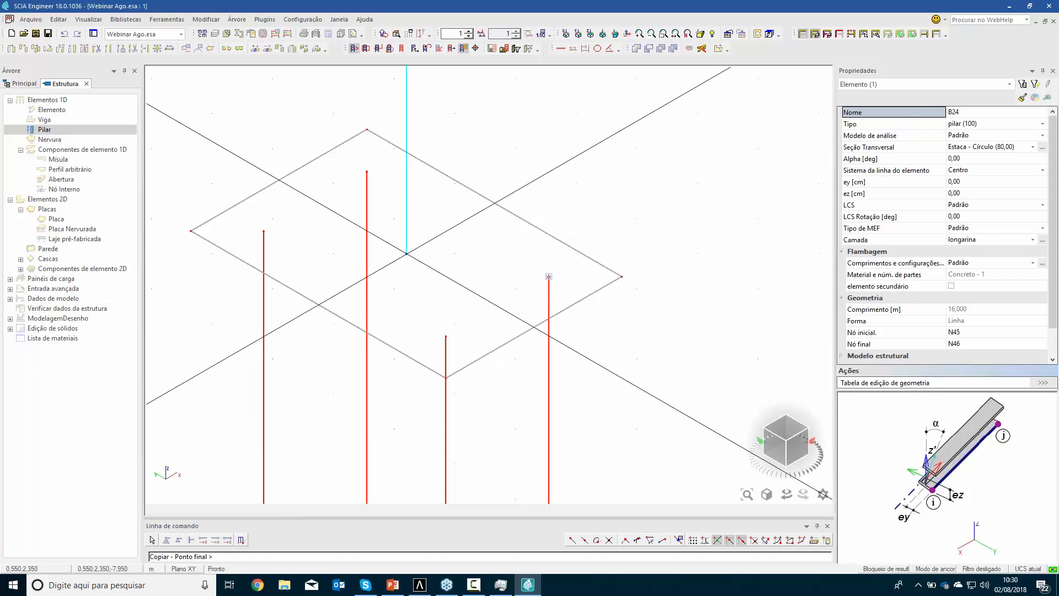
{"action": "key", "text": "Escape"}
{"action": "key", "text": "Escape"}
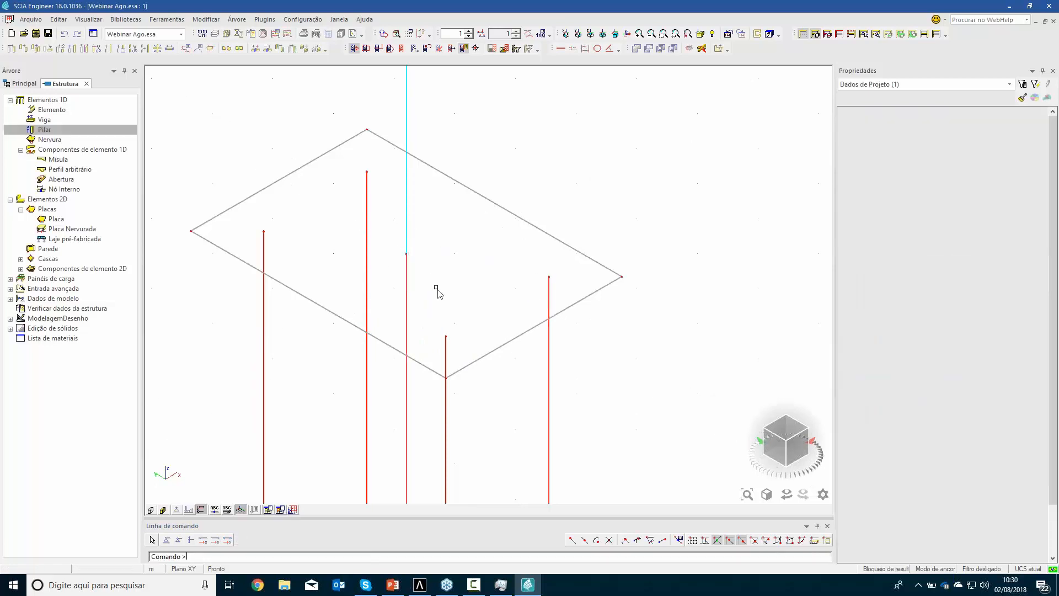
Select the five piles under the foundation plate and assign them to a new layer named estacas
{"action": "scroll", "coordinate": [437, 291], "scroll_direction": "down", "scroll_amount": 2}
{"action": "scroll", "coordinate": [448, 320], "scroll_direction": "down", "scroll_amount": 3}
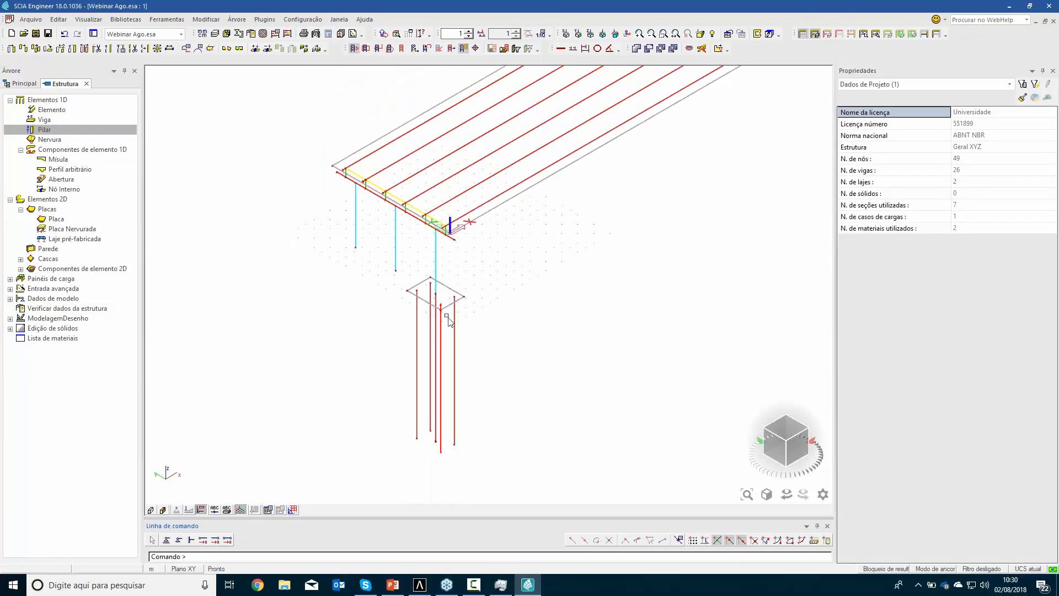
{"action": "scroll", "coordinate": [448, 343], "scroll_direction": "up", "scroll_amount": 2}
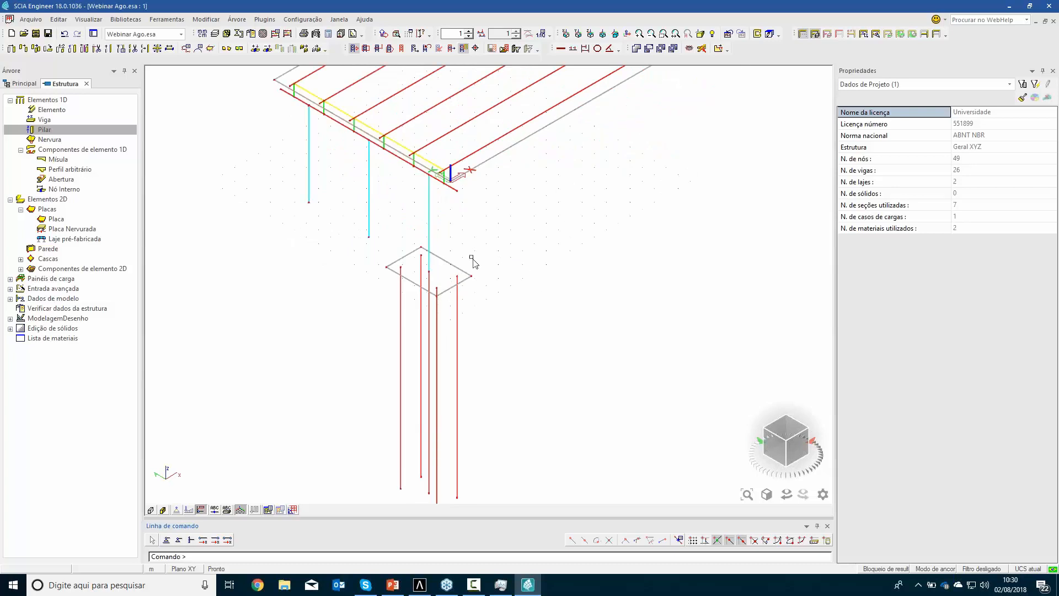
{"action": "middle_click_drag", "start_coordinate": [508, 207], "coordinate": [507, 263]}
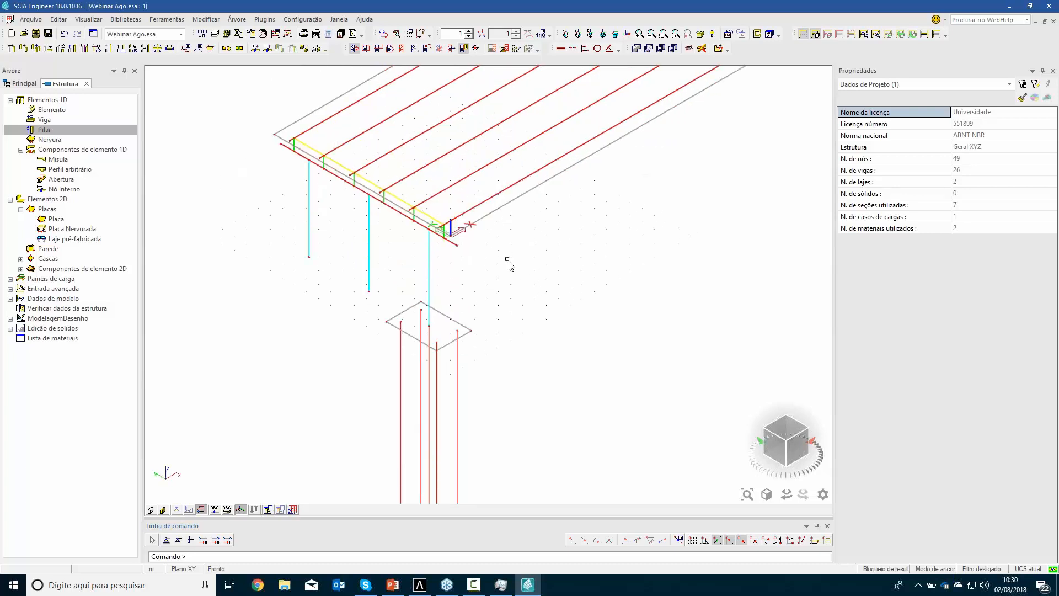
{"action": "scroll", "coordinate": [339, 192], "scroll_direction": "up", "scroll_amount": 2}
{"action": "middle_click_drag", "start_coordinate": [358, 219], "coordinate": [330, 235]}
{"action": "scroll", "coordinate": [334, 236], "scroll_direction": "down", "scroll_amount": 2}
{"action": "left_click_drag", "start_coordinate": [463, 446], "coordinate": [379, 399]}
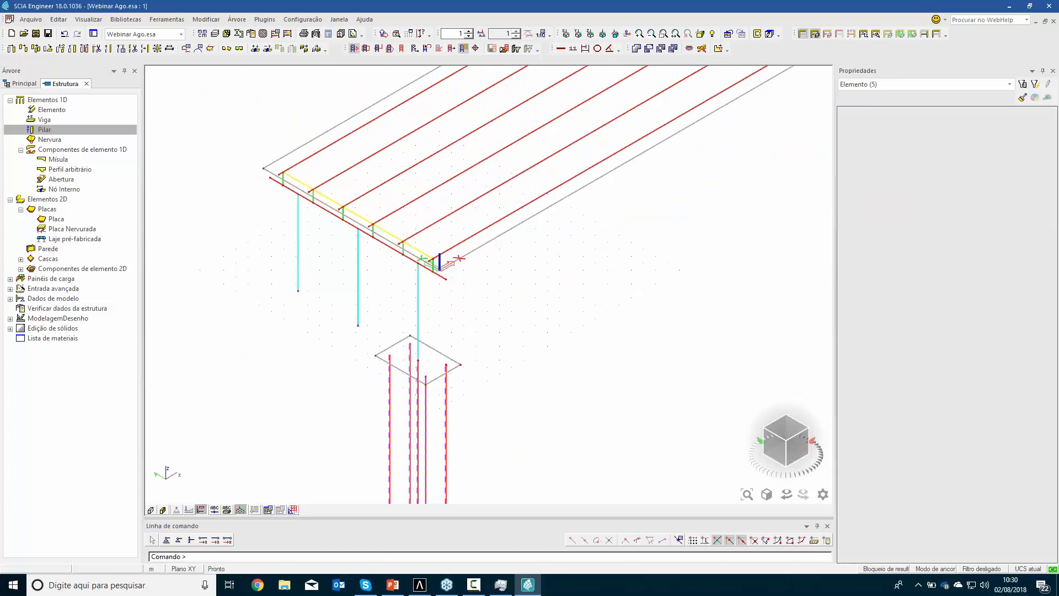
{"action": "left_click", "coordinate": [1042, 228]}
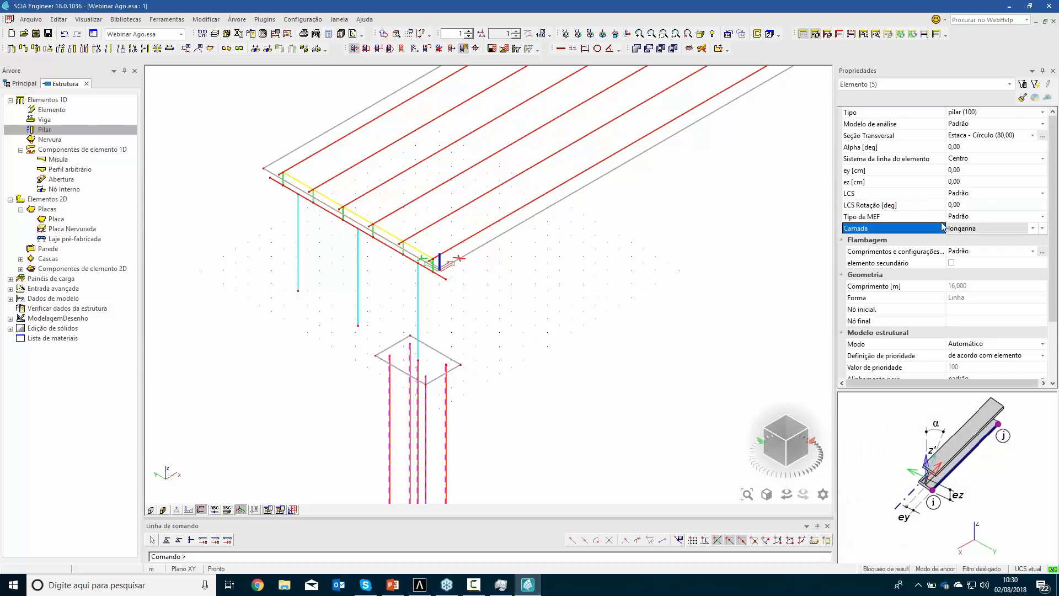
{"action": "left_click", "coordinate": [402, 439]}
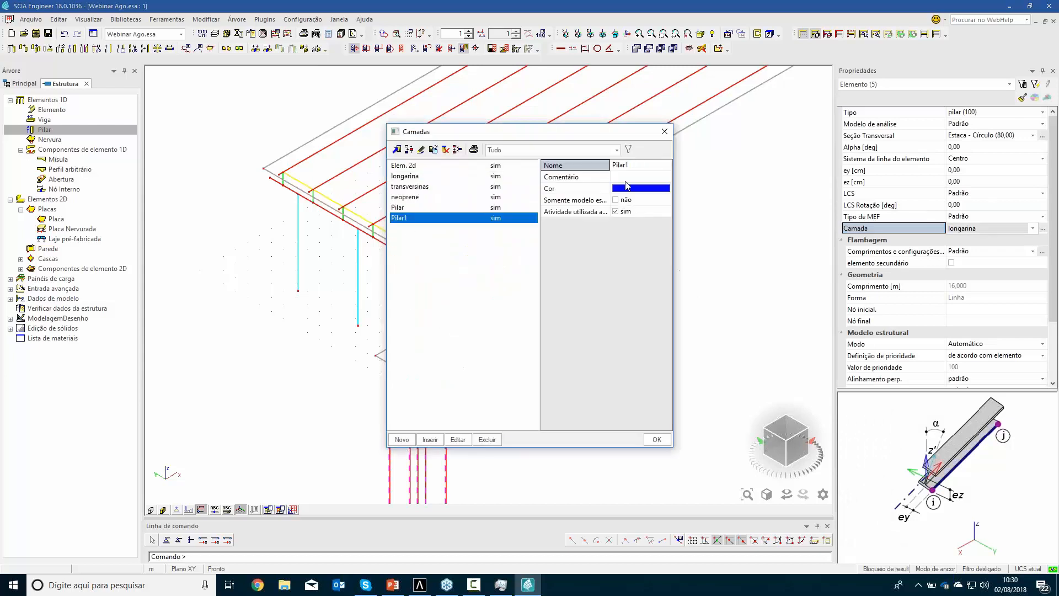
{"action": "type", "text": "estacas"}
{"action": "key", "text": "Return"}
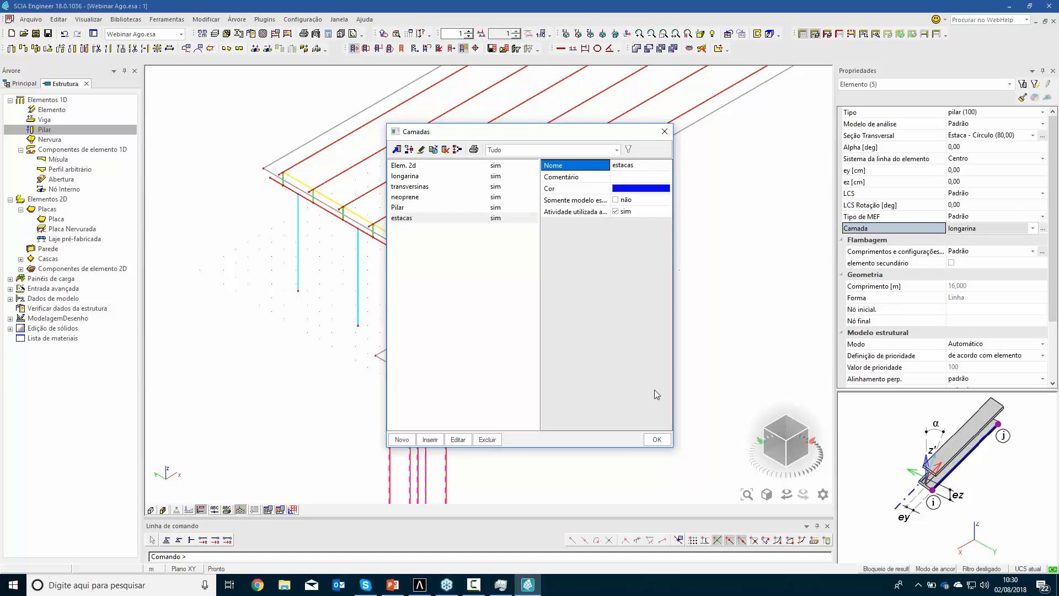
{"action": "left_click", "coordinate": [657, 440]}
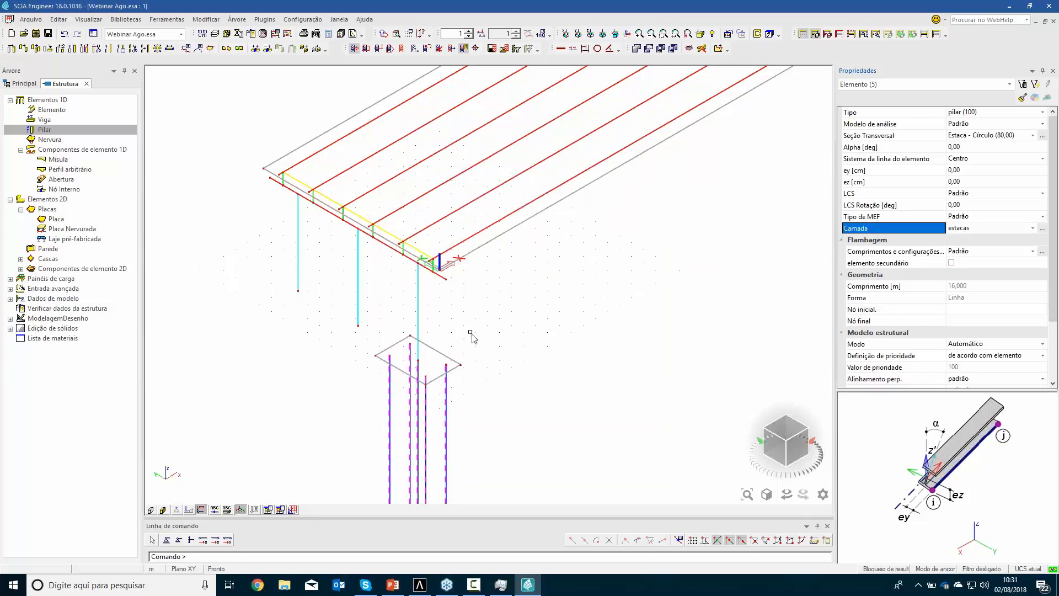
{"action": "middle_click_drag", "start_coordinate": [514, 329], "coordinate": [553, 300]}
{"action": "key", "text": "Escape"}
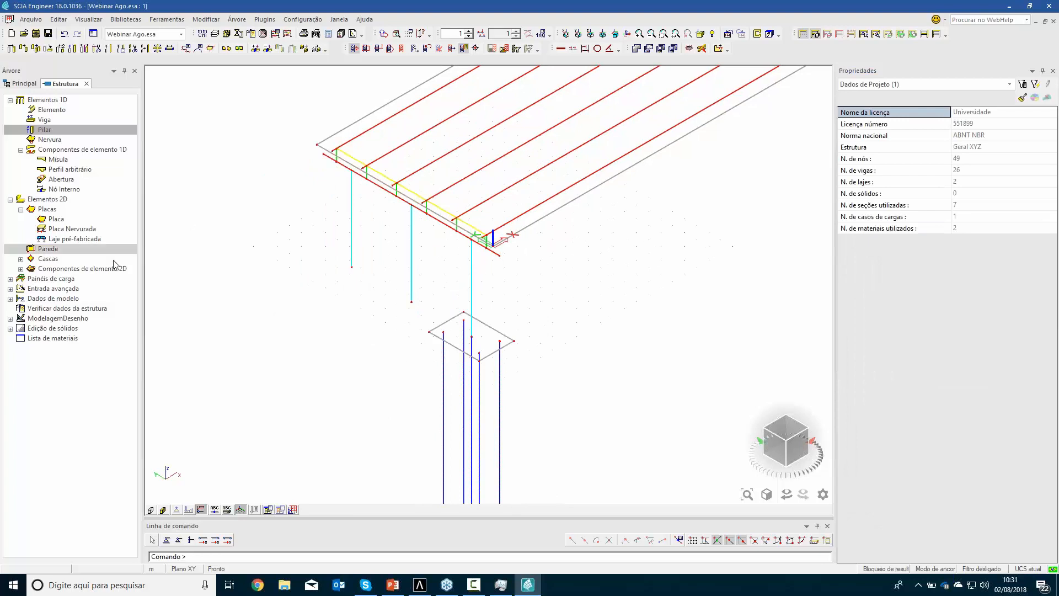
{"action": "scroll", "coordinate": [441, 243], "scroll_direction": "up", "scroll_amount": 2}
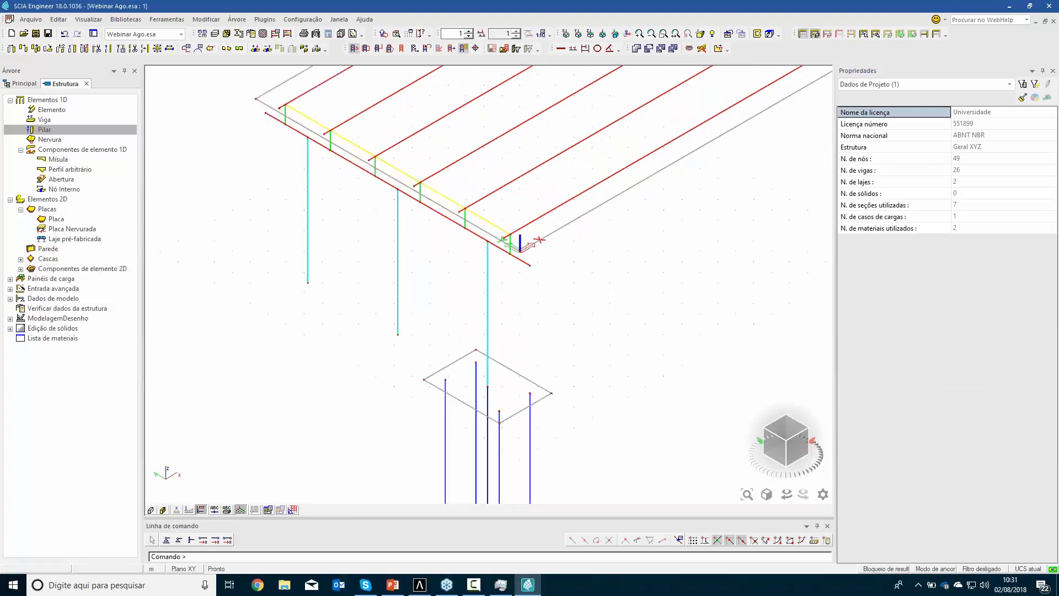
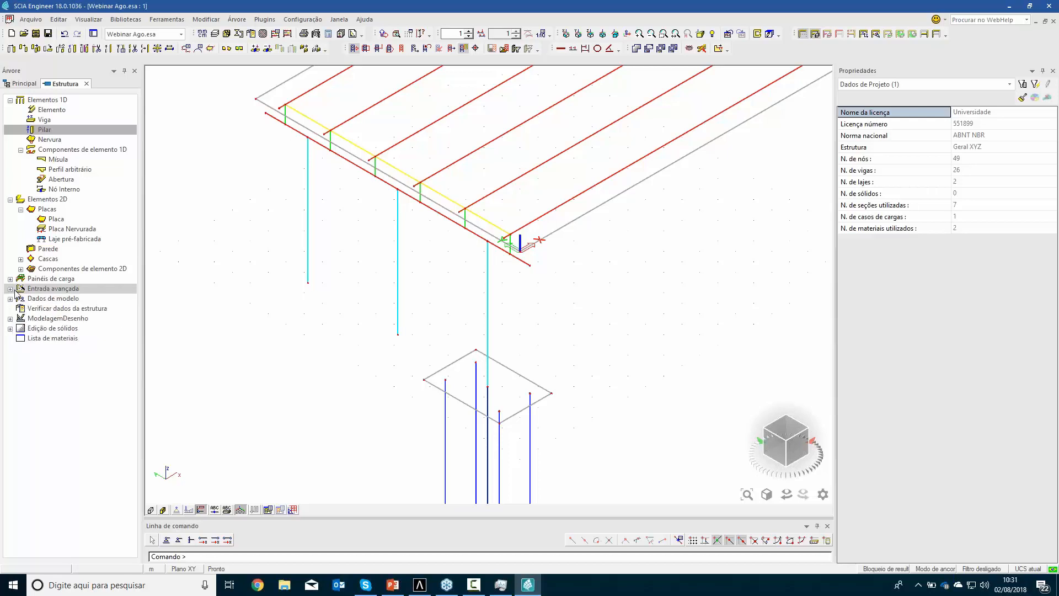
Draw a straight line along the cap beam's axis from one beam end to the other
{"action": "left_click", "coordinate": [11, 319]}
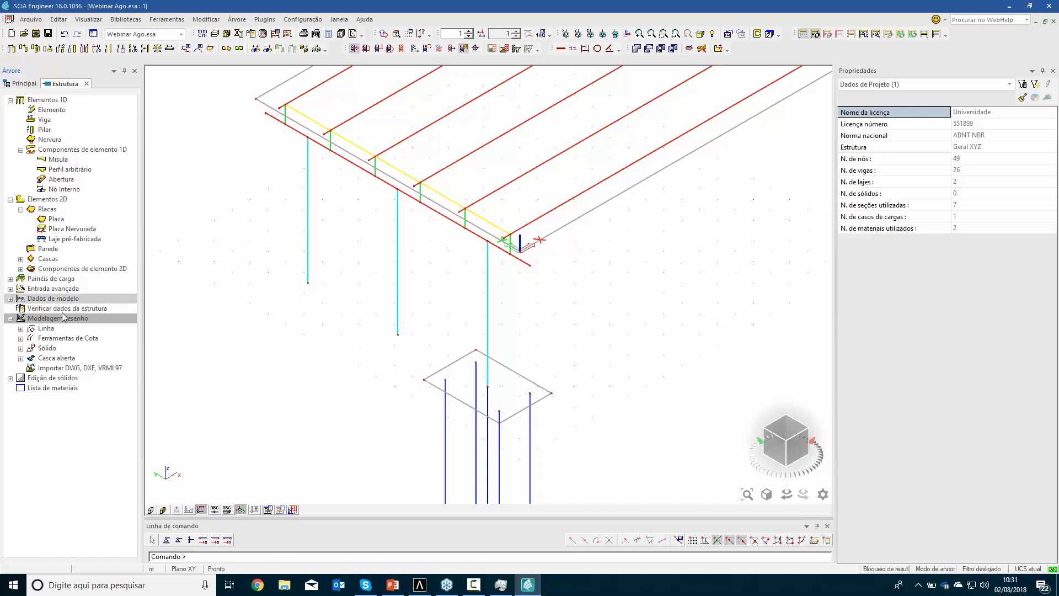
{"action": "left_click", "coordinate": [21, 329]}
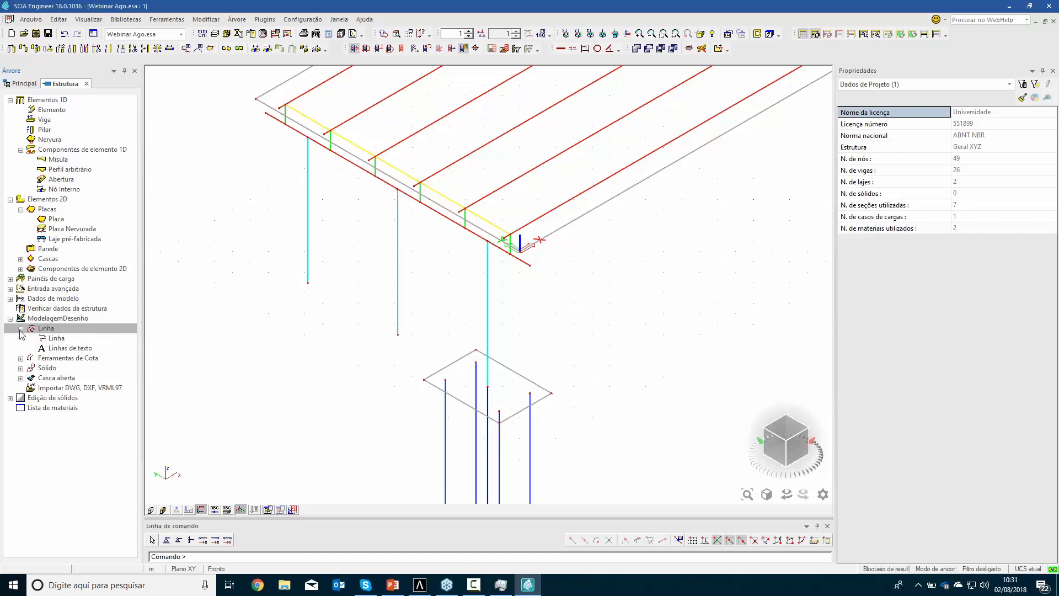
{"action": "left_click", "coordinate": [56, 338]}
{"action": "double_click", "coordinate": [57, 338]}
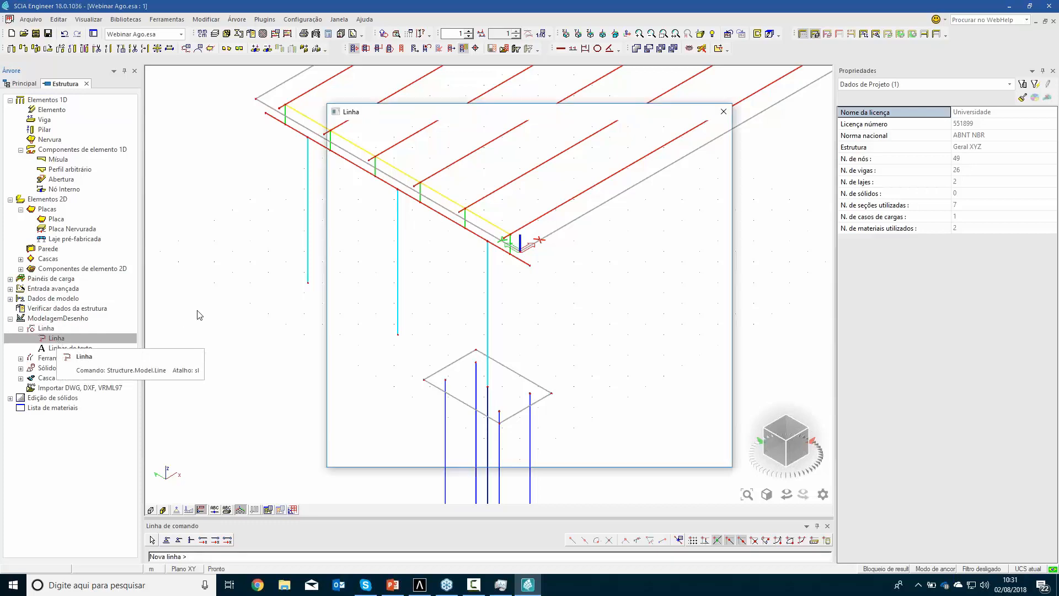
{"action": "left_click", "coordinate": [669, 456]}
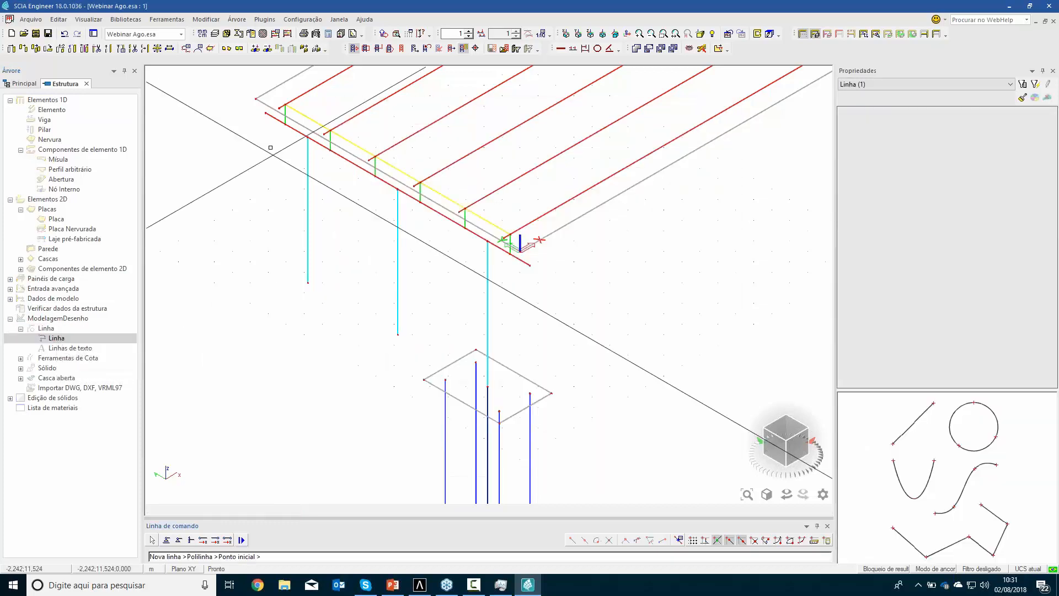
{"action": "left_click", "coordinate": [266, 113]}
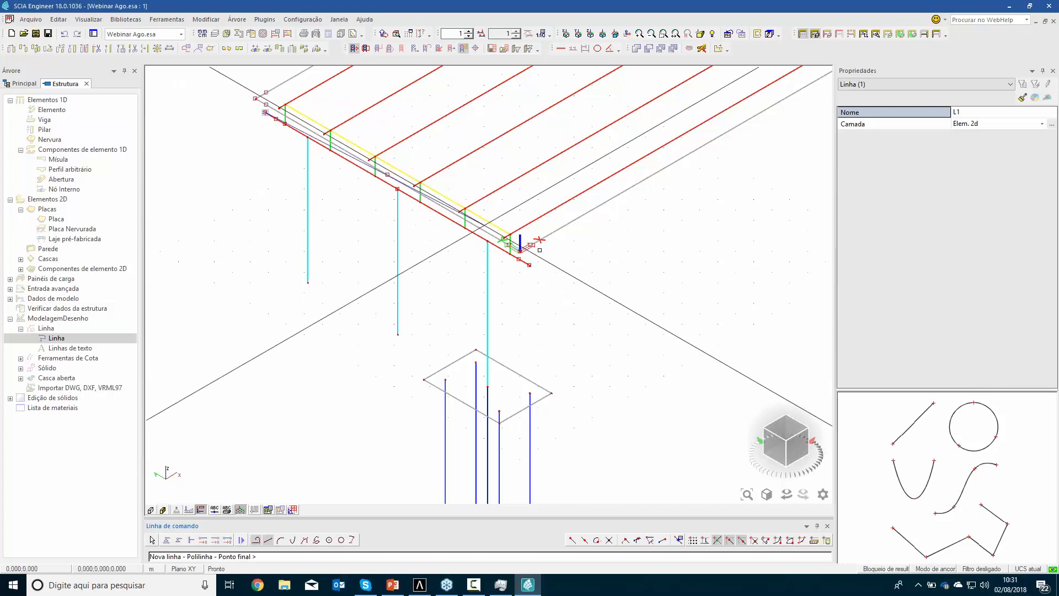
{"action": "left_click", "coordinate": [539, 270]}
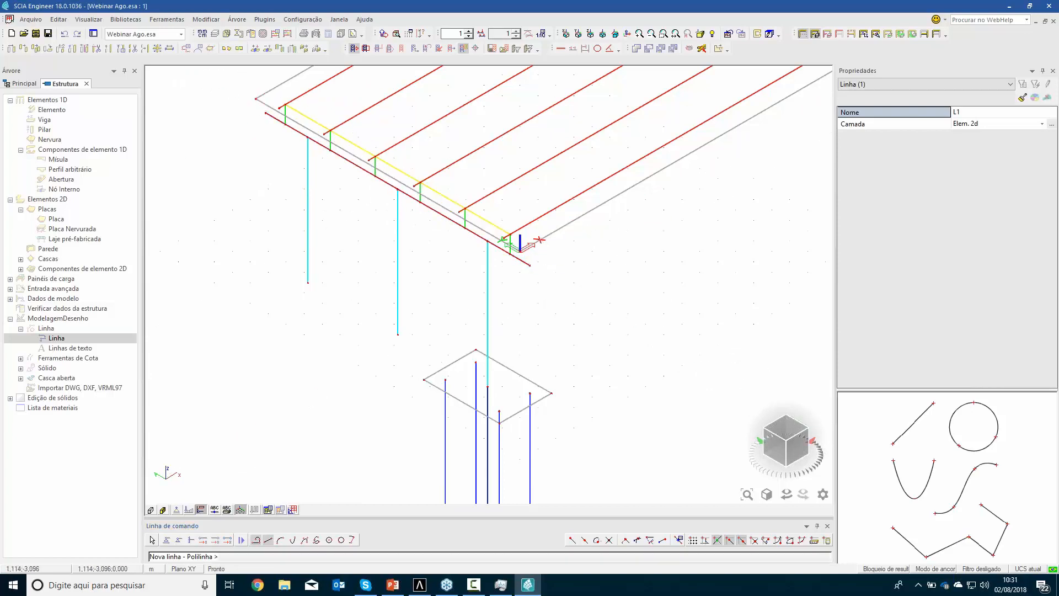
{"action": "key", "text": "Escape"}
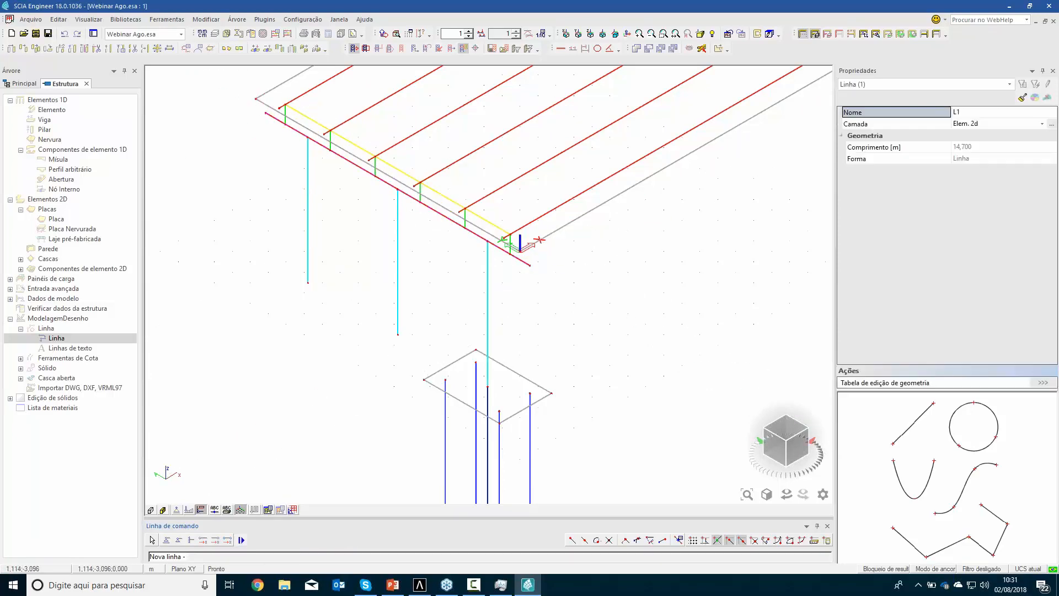
{"action": "key", "text": "Escape"}
Select the line overlapping the cap beam and move it 0.75 m horizontally in the negative X direction, away from the deck
{"action": "scroll", "coordinate": [498, 252], "scroll_direction": "up", "scroll_amount": 2}
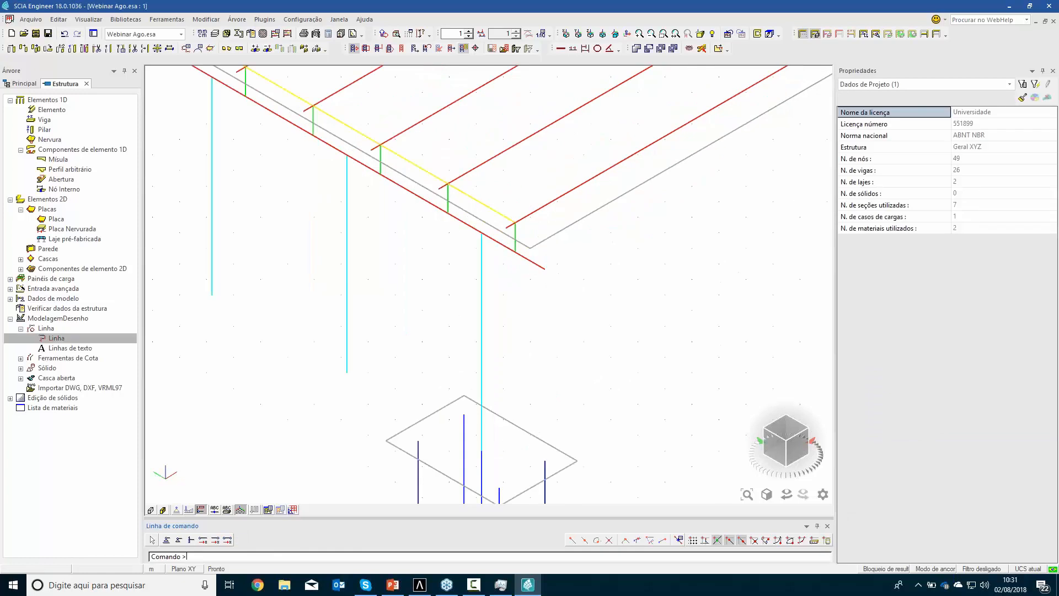
{"action": "left_click", "coordinate": [502, 250]}
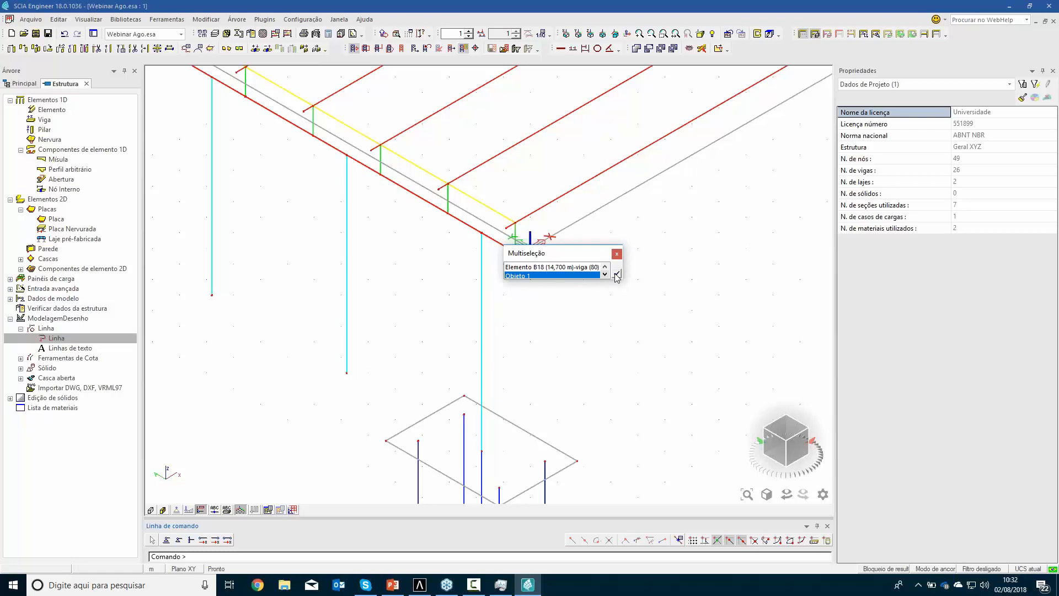
{"action": "left_click", "coordinate": [617, 274]}
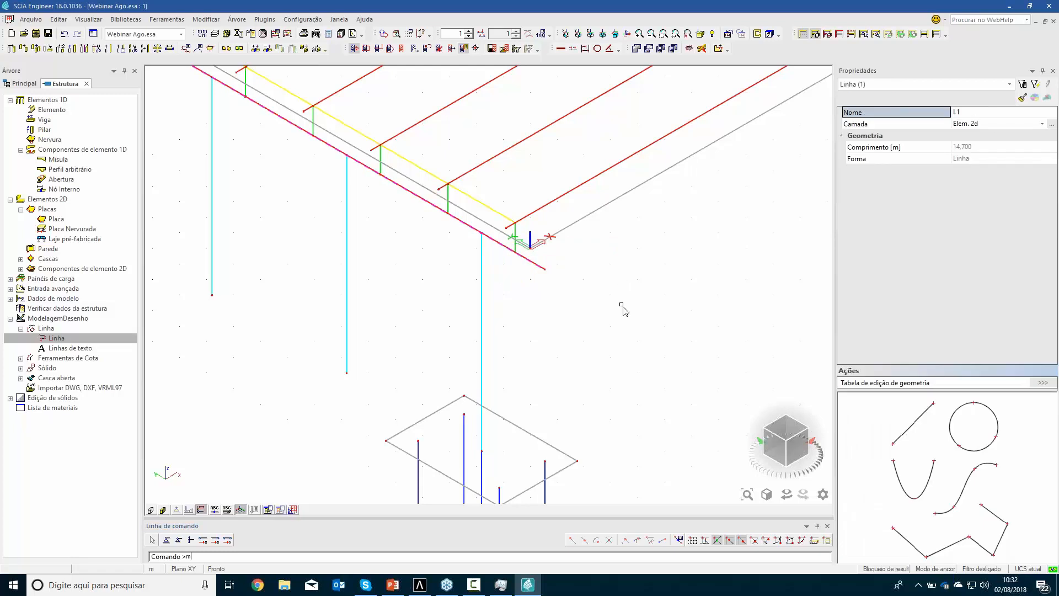
{"action": "type", "text": "m"}
{"action": "key", "text": "Return"}
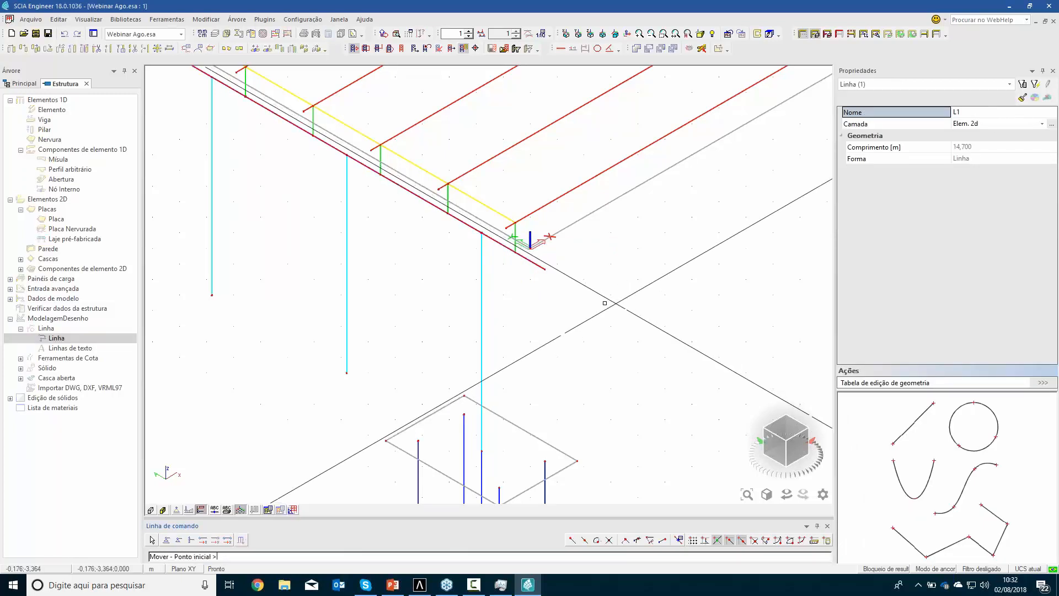
{"action": "left_click", "coordinate": [595, 305]}
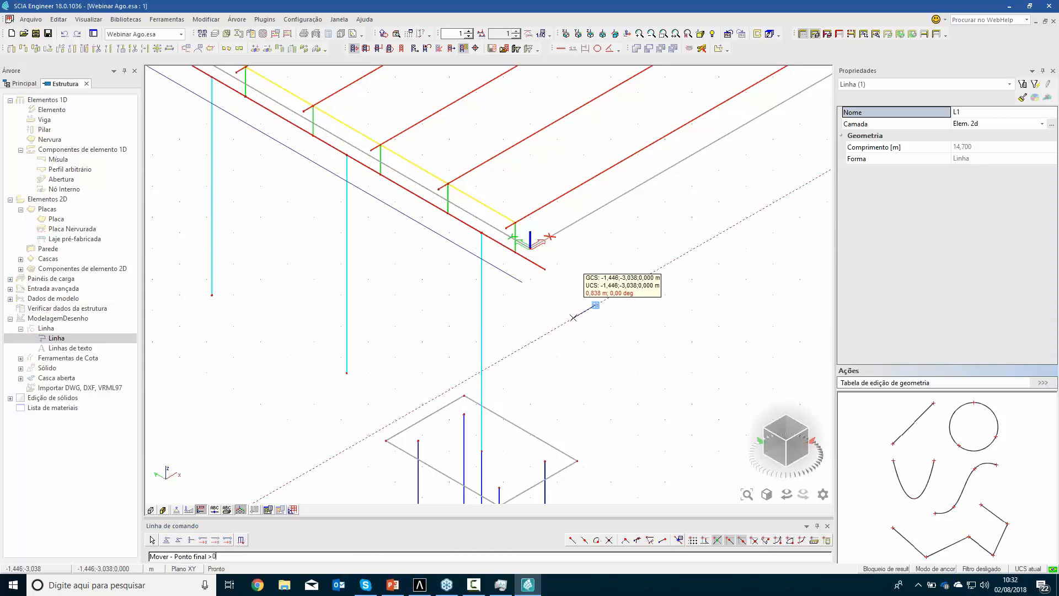
{"action": "type", "text": "0,75"}
{"action": "key", "text": "Return"}
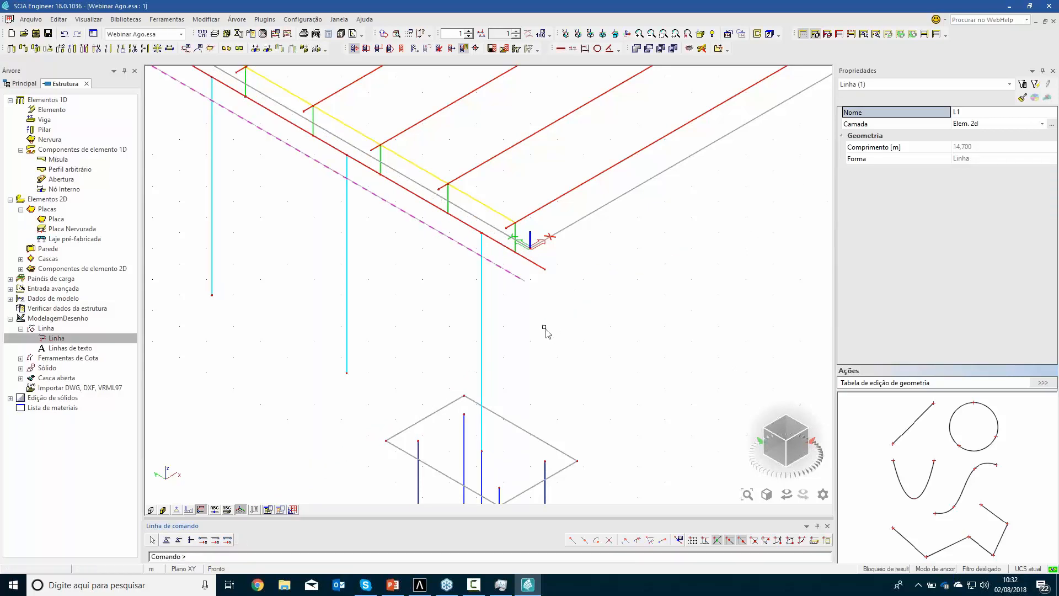
Move the same line 0.75 m vertically upward and clear the selection
{"action": "left_click", "coordinate": [558, 342]}
{"action": "type", "text": "0.7"}
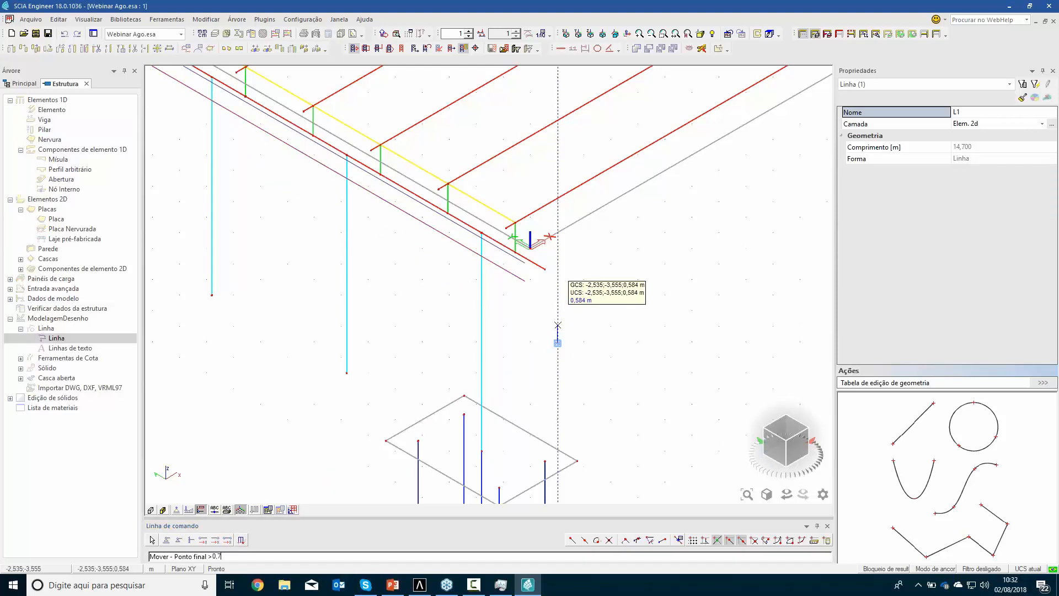
{"action": "type", "text": ",75"}
{"action": "key", "text": "Return"}
{"action": "key", "text": "Escape"}
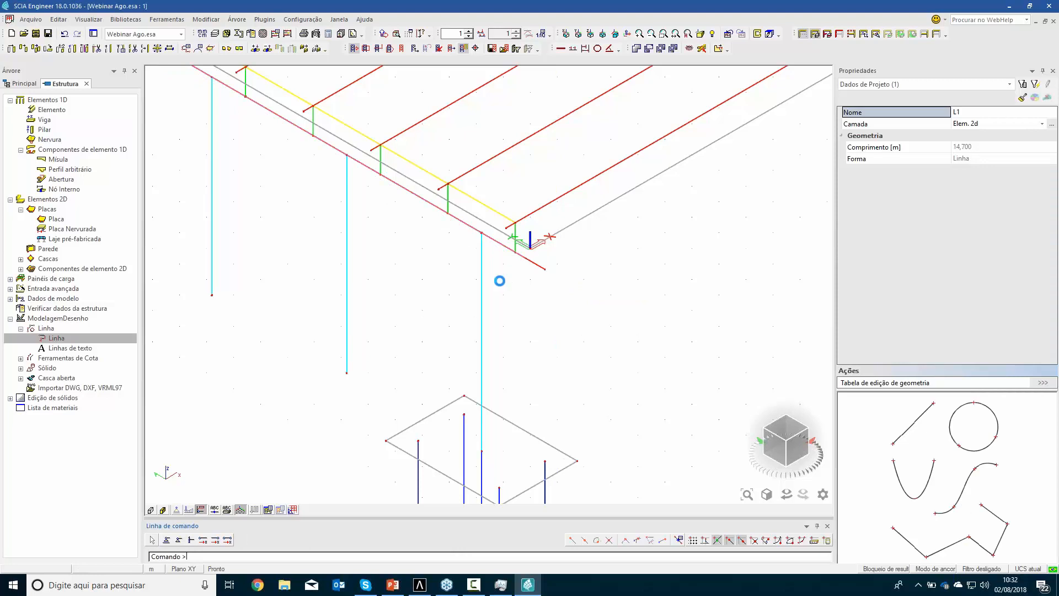
Define a new C25 wall with a thickness of 25 cm, a height of 2.45 m and its insertion point at the base
{"action": "scroll", "coordinate": [542, 278], "scroll_direction": "down", "scroll_amount": 2}
{"action": "right_click_drag", "start_coordinate": [546, 304], "coordinate": [505, 271], "text": "ctrl"}
{"action": "middle_click_drag", "start_coordinate": [500, 216], "coordinate": [623, 349]}
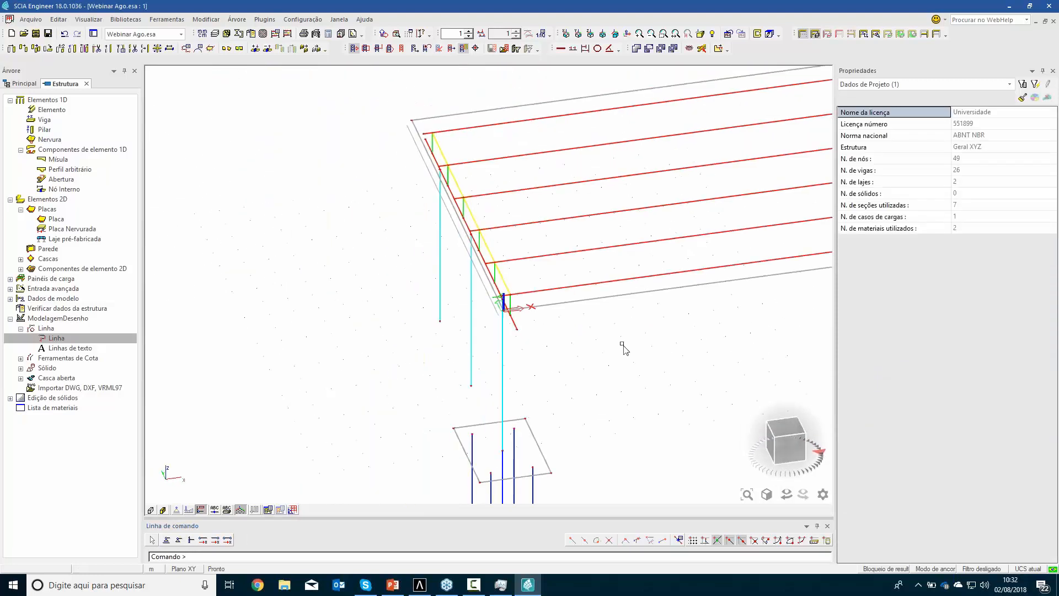
{"action": "right_click_drag", "start_coordinate": [615, 356], "coordinate": [620, 356], "text": "ctrl"}
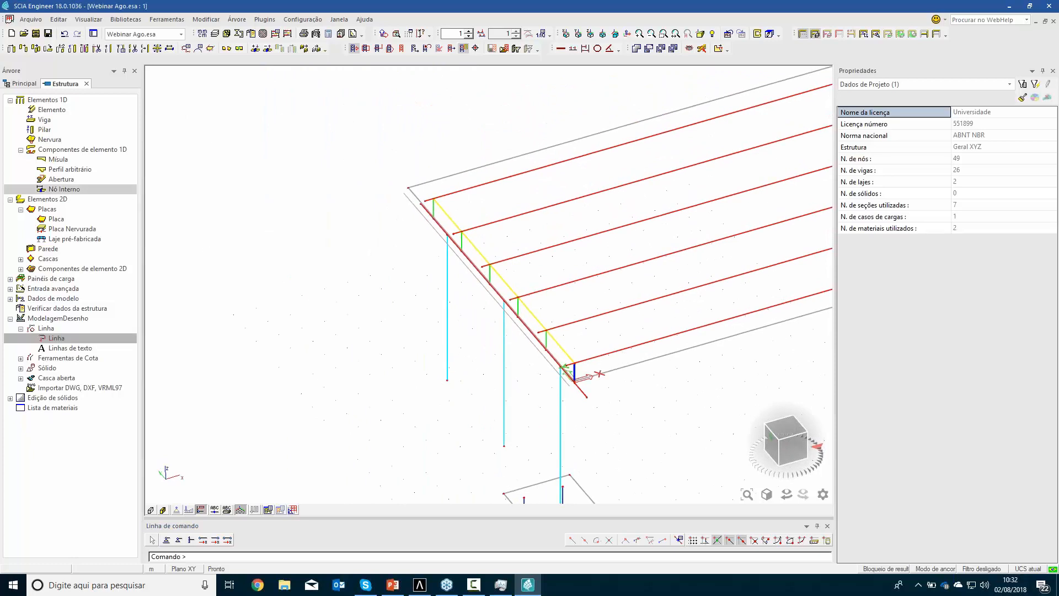
{"action": "double_click", "coordinate": [40, 252]}
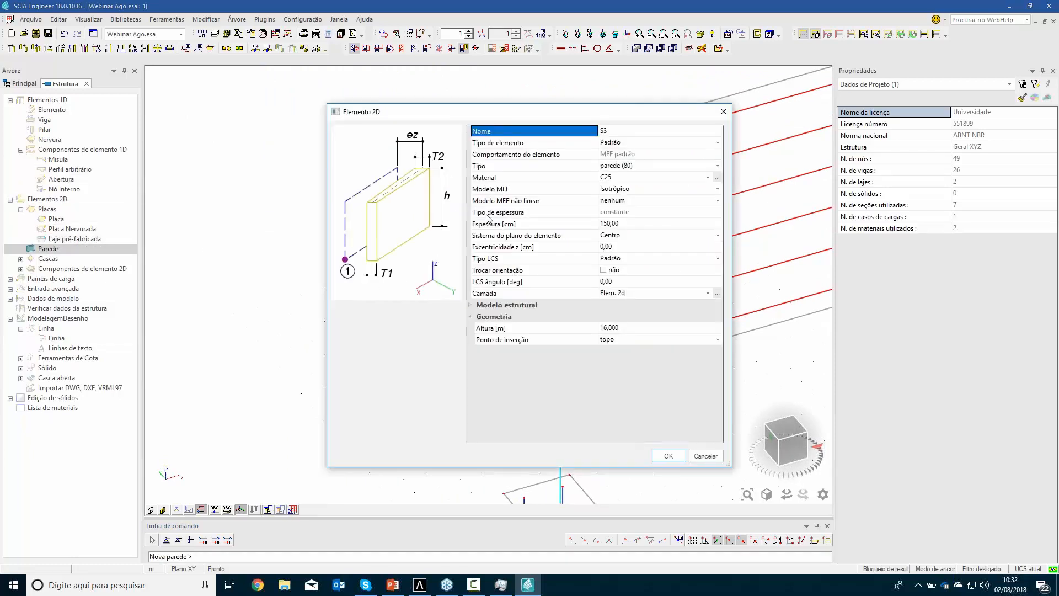
{"action": "left_click", "coordinate": [625, 226]}
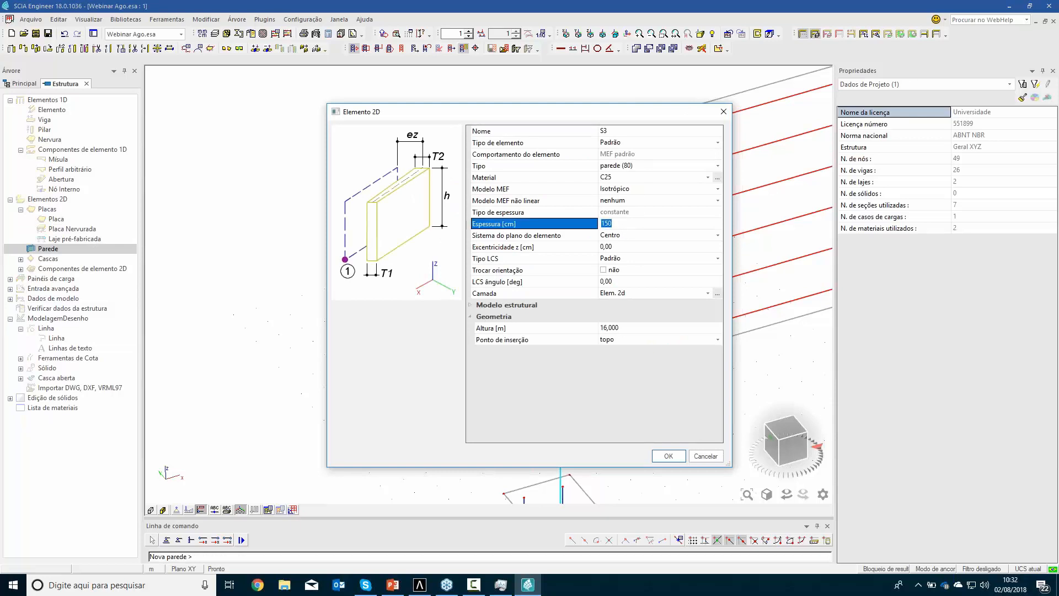
{"action": "key", "text": "Return"}
{"action": "left_click", "coordinate": [620, 327]}
{"action": "type", "text": "2,45"}
{"action": "key", "text": "Return"}
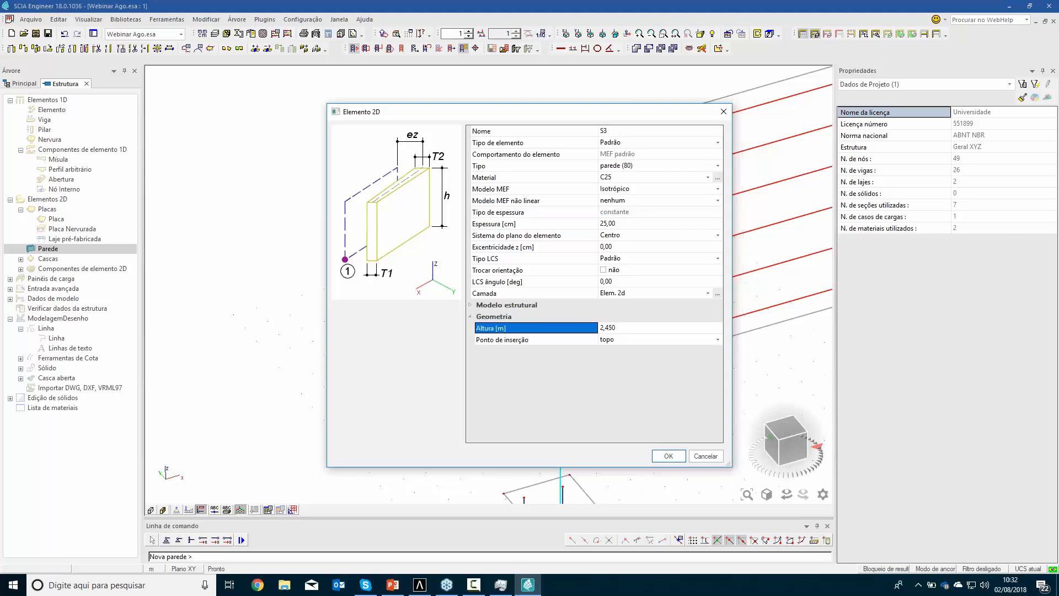
{"action": "left_click", "coordinate": [623, 342]}
{"action": "left_click", "coordinate": [620, 356]}
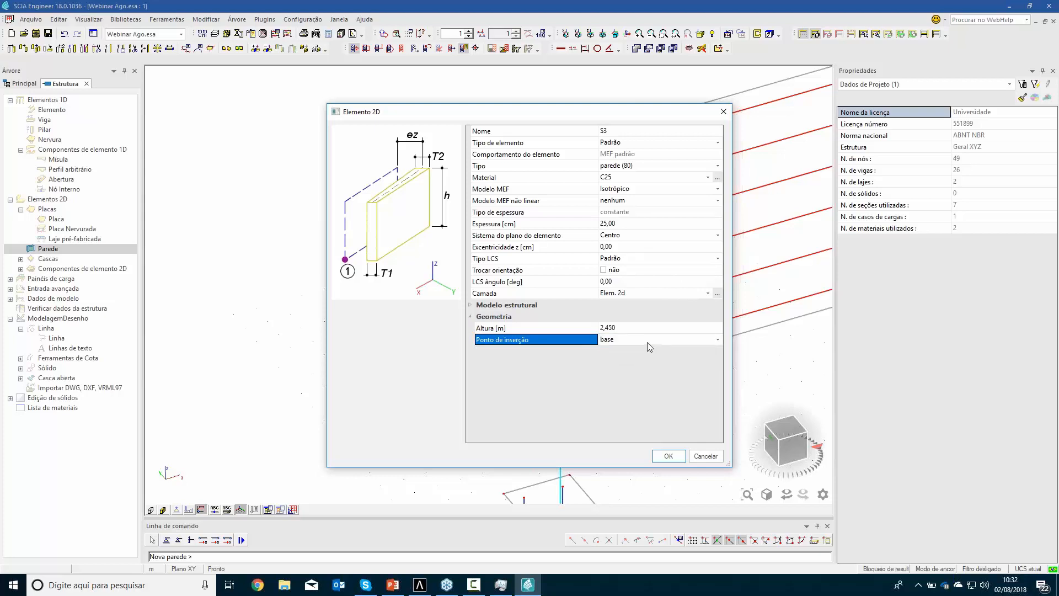
{"action": "left_click", "coordinate": [669, 455]}
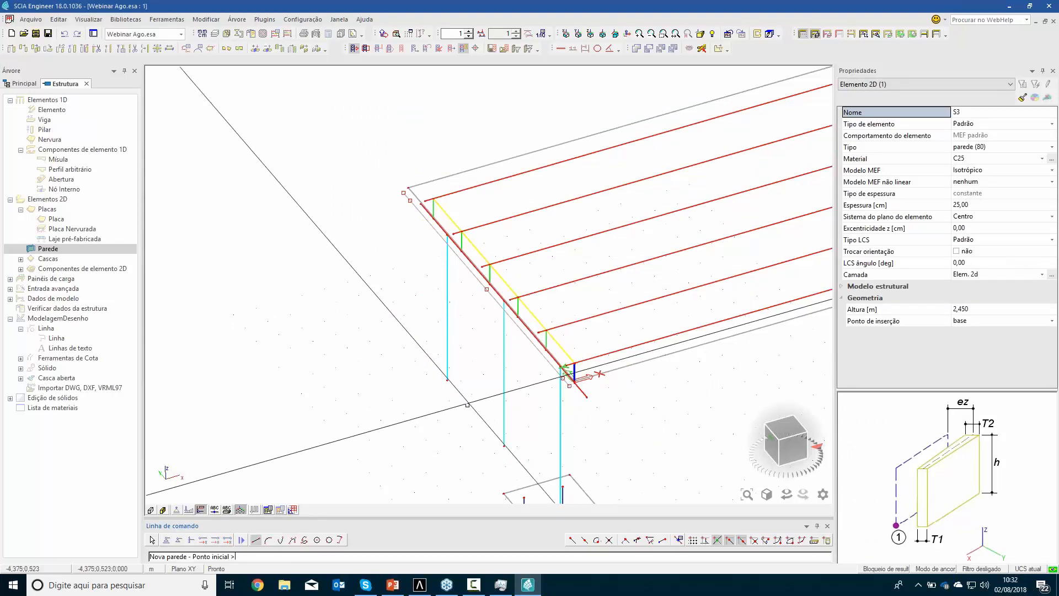
Place the wall by selecting the offset line beside the cap beam as its base
{"action": "left_click", "coordinate": [341, 541]}
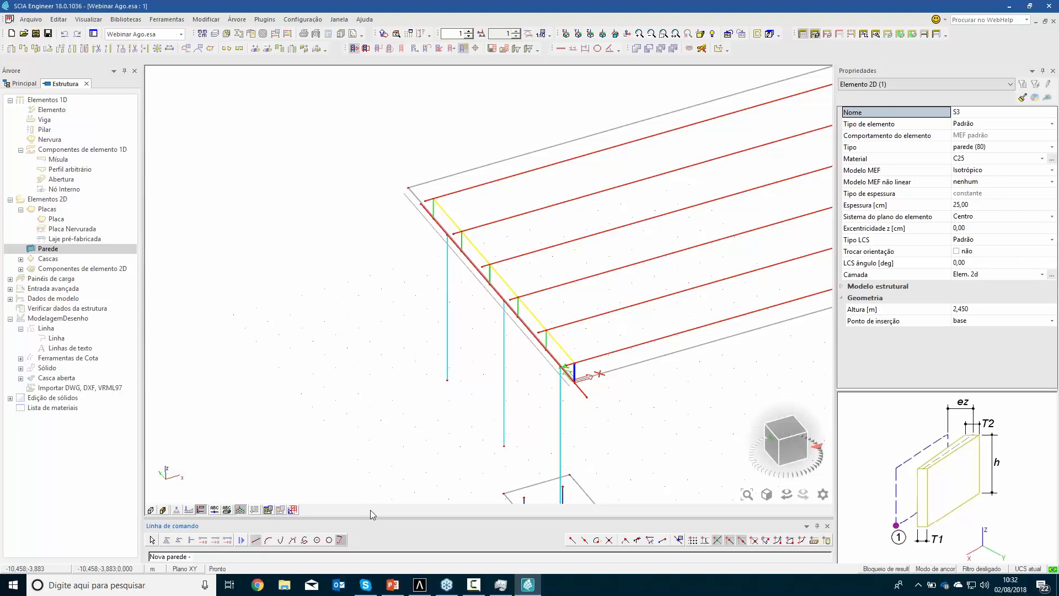
{"action": "left_click", "coordinate": [530, 342]}
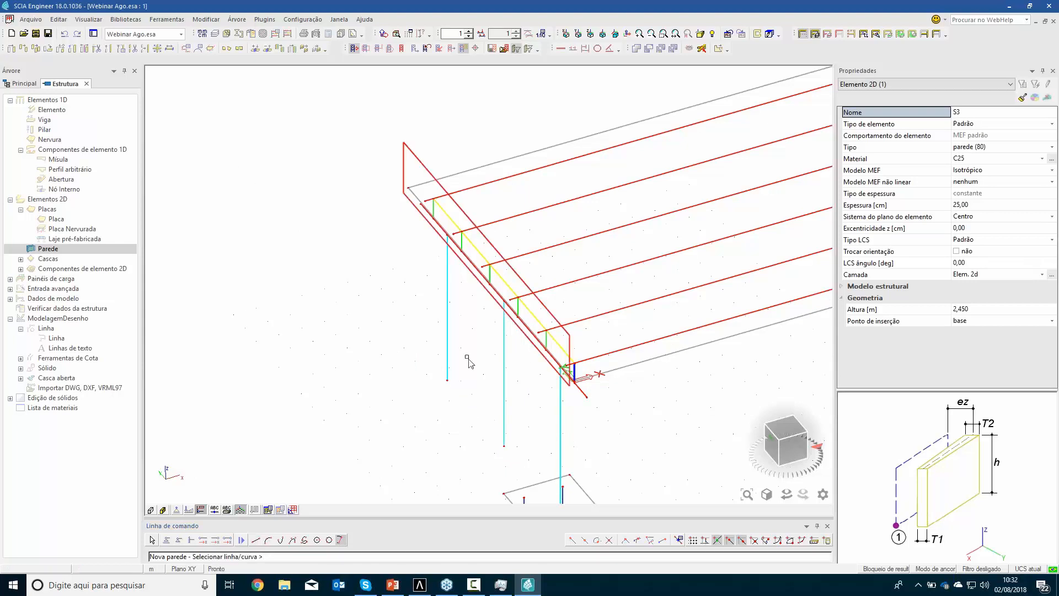
{"action": "key", "text": "Escape"}
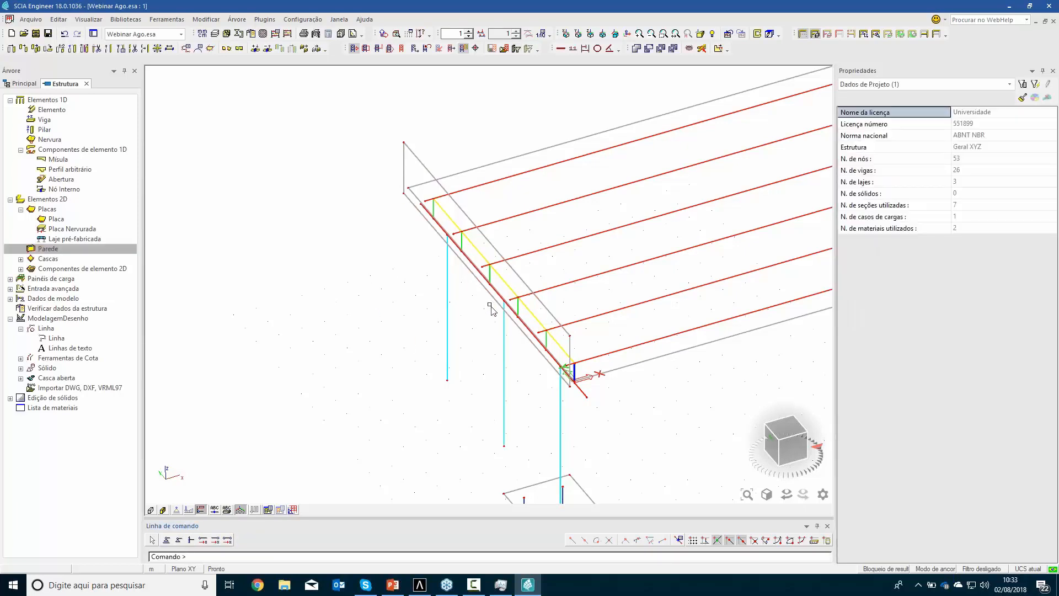
Add a 25 cm thick C25 plate spanning from the wall's base corners to the two ends of the cap beam's axis
{"action": "scroll", "coordinate": [491, 316], "scroll_direction": "down", "scroll_amount": 2}
{"action": "right_click_drag", "start_coordinate": [505, 363], "coordinate": [507, 319], "text": "ctrl"}
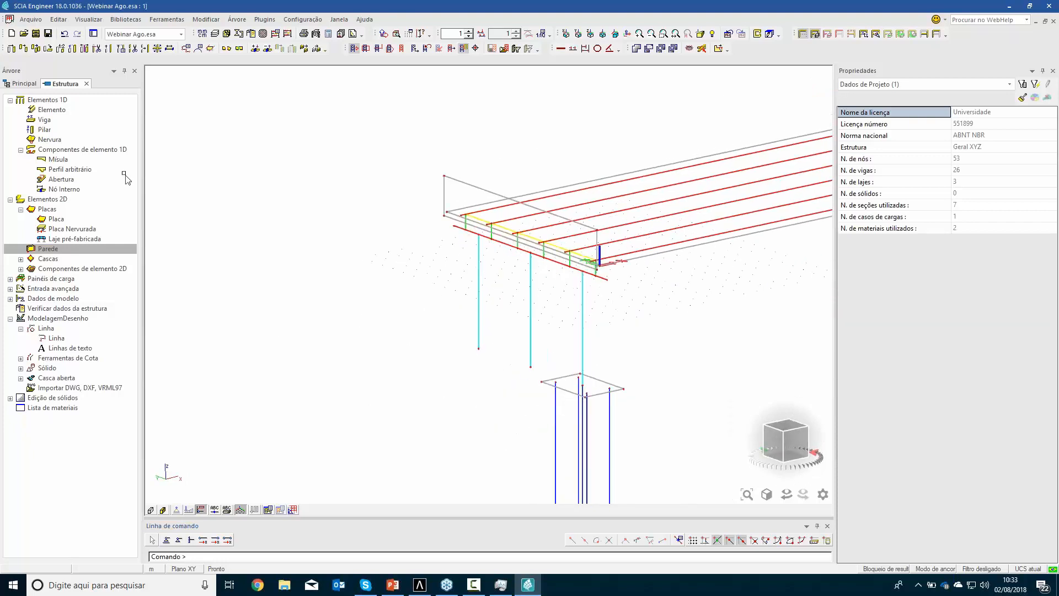
{"action": "left_click", "coordinate": [56, 219]}
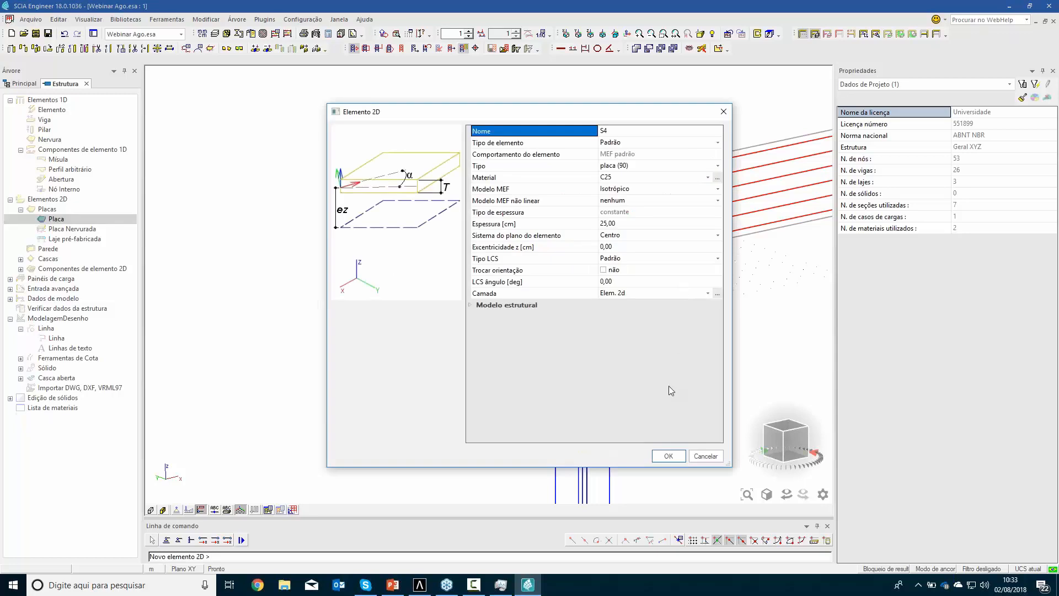
{"action": "left_click", "coordinate": [668, 455]}
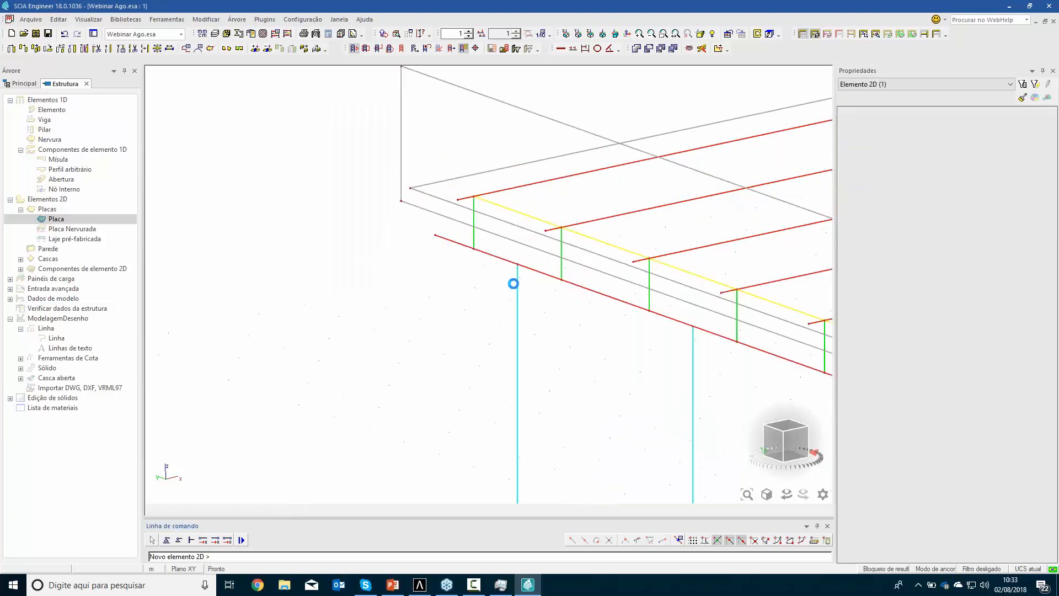
{"action": "left_click", "coordinate": [401, 200]}
{"action": "left_click", "coordinate": [434, 234]}
{"action": "scroll", "coordinate": [699, 366], "scroll_direction": "up", "scroll_amount": 4}
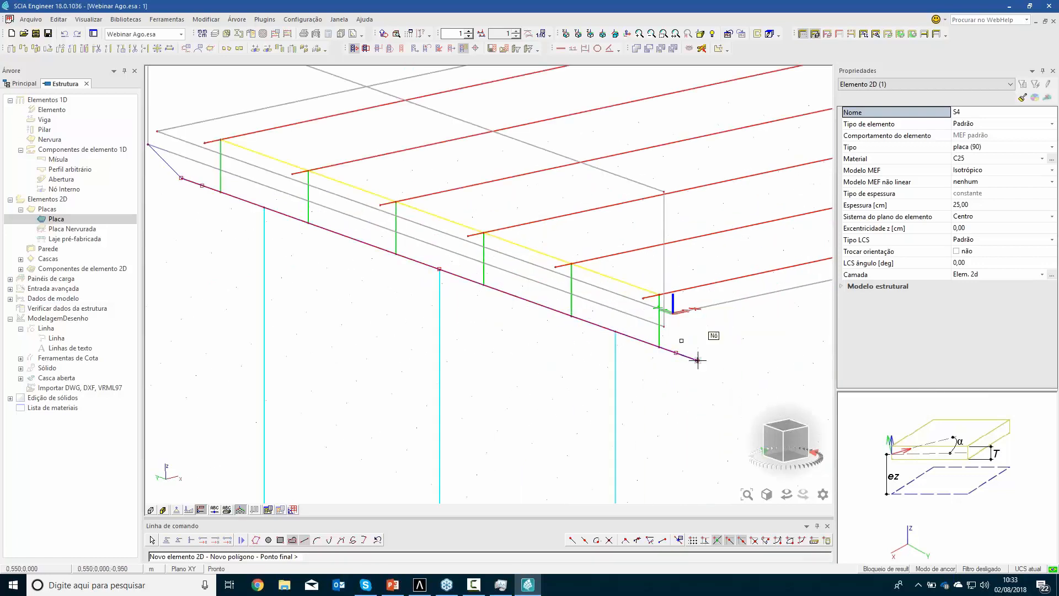
{"action": "left_click", "coordinate": [665, 326]}
{"action": "key", "text": "Escape"}
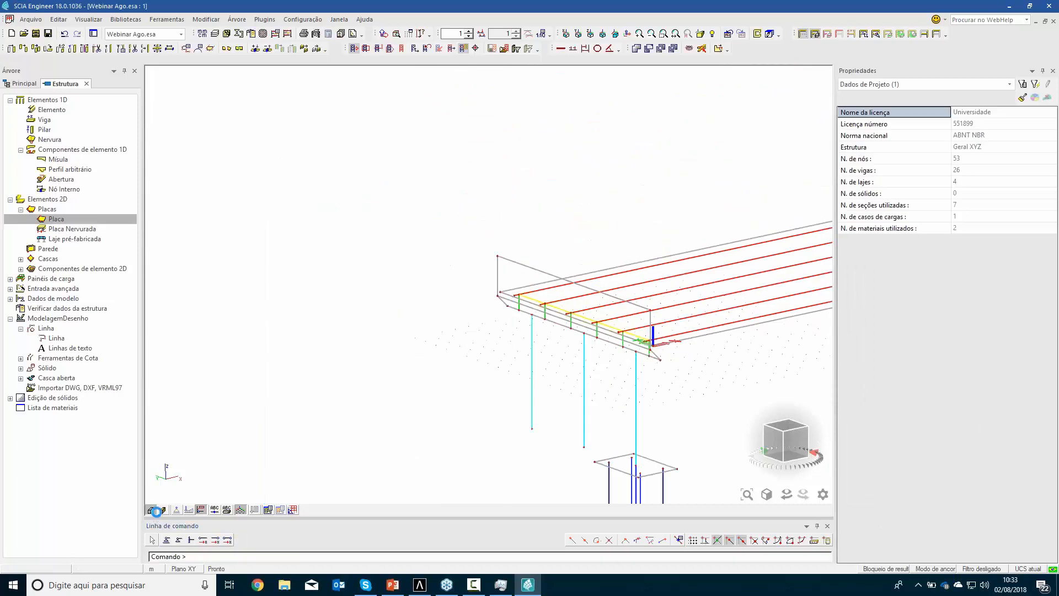
Inspect the rendered end wall and sloped plate where they meet the cap beam, then return to the wireframe display
{"action": "left_click", "coordinate": [156, 511]}
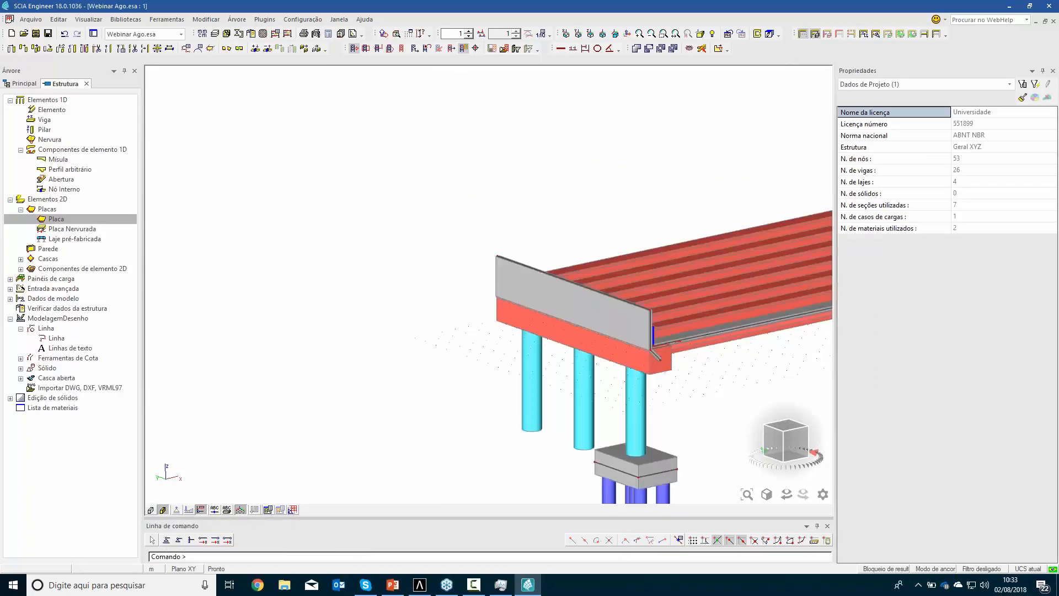
{"action": "mouse_move", "coordinate": [679, 385]}
{"action": "right_mouse_down", "text": "ctrl"}
{"action": "mouse_move", "coordinate": [605, 386]}
{"action": "mouse_move", "coordinate": [667, 374]}
{"action": "mouse_move", "coordinate": [640, 373]}
{"action": "mouse_move", "coordinate": [650, 366]}
{"action": "mouse_move", "coordinate": [603, 378]}
{"action": "mouse_move", "coordinate": [670, 376]}
{"action": "right_mouse_up", "text": "ctrl"}
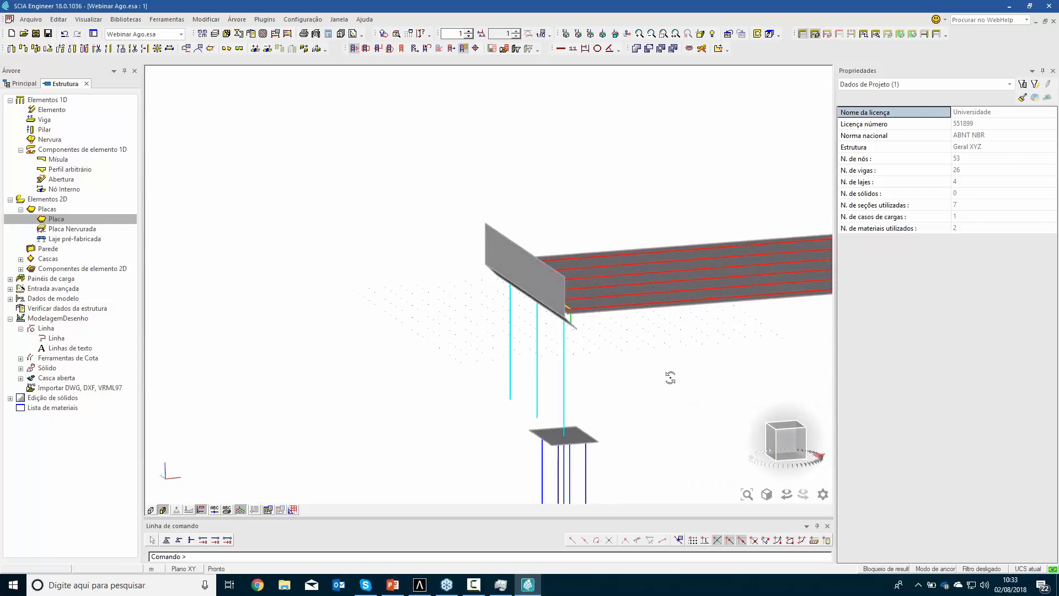
{"action": "scroll", "coordinate": [569, 317], "scroll_direction": "up", "scroll_amount": 2}
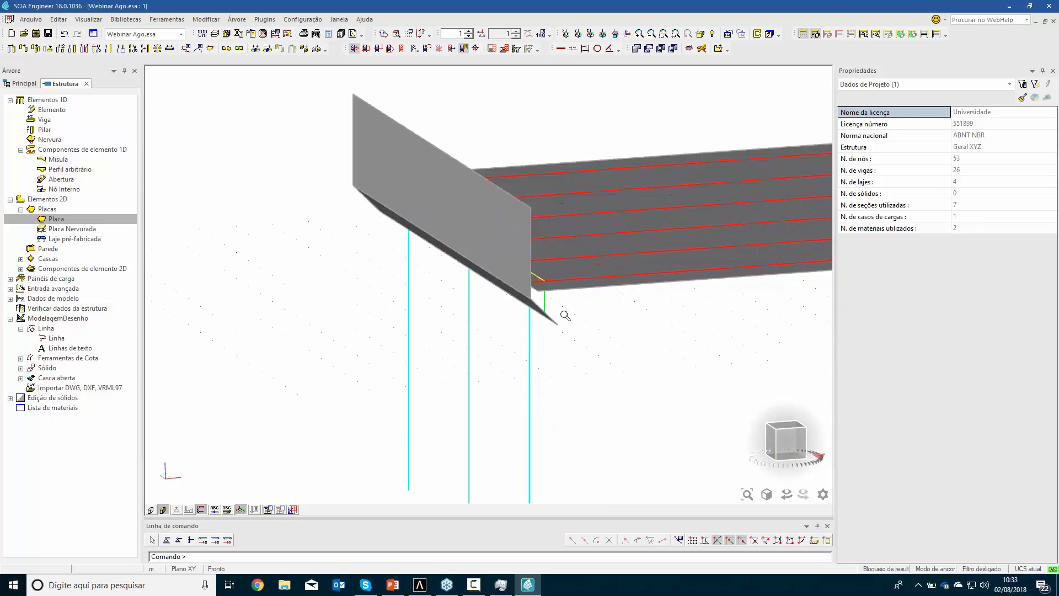
{"action": "scroll", "coordinate": [552, 293], "scroll_direction": "up", "scroll_amount": 3}
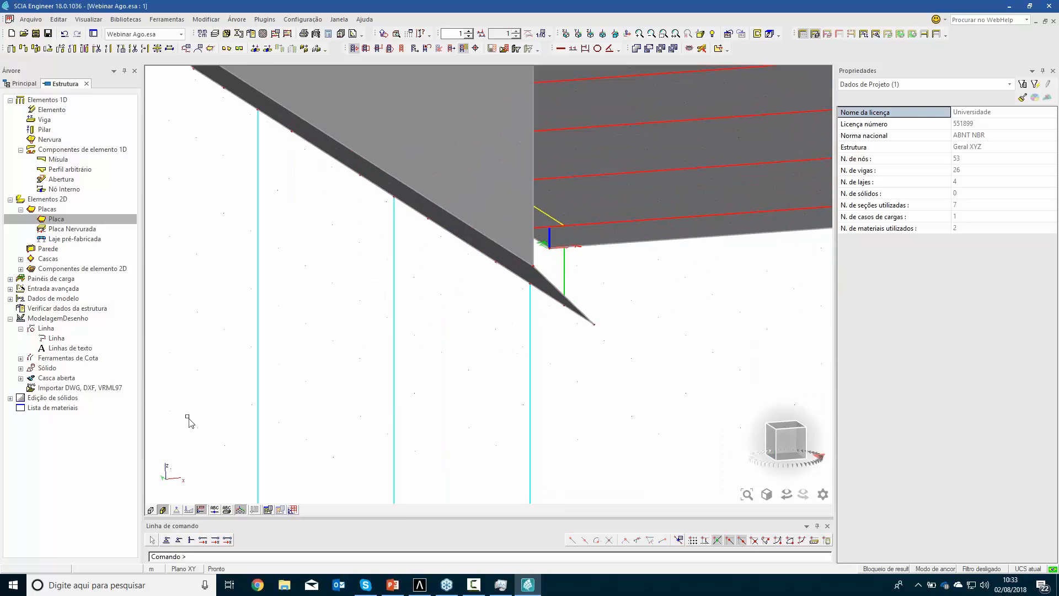
{"action": "left_click", "coordinate": [162, 510]}
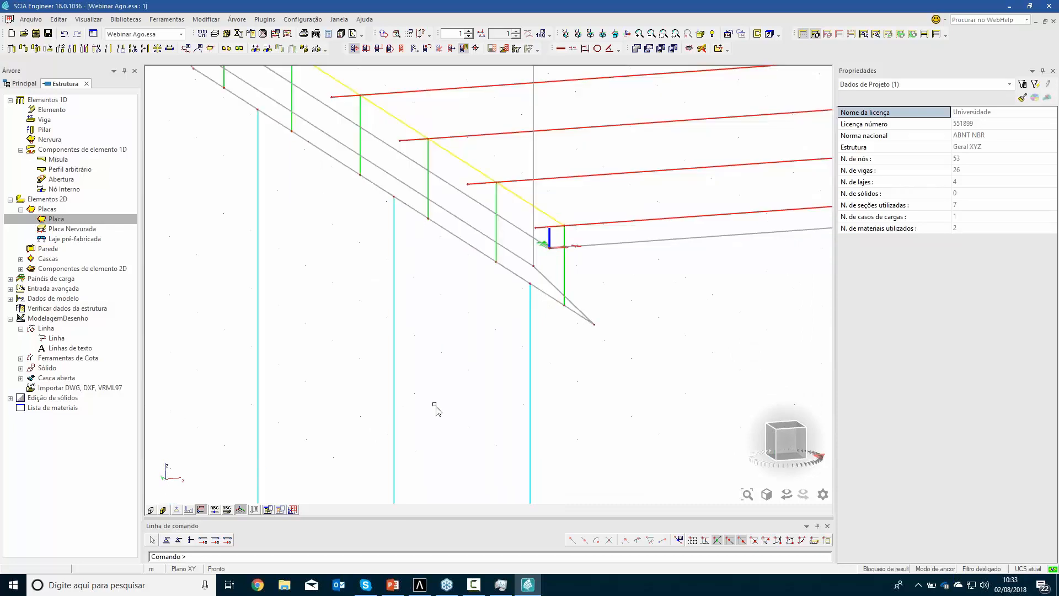
Enable the property modifiers functionality (Modificadores de propriedade) in the project data
{"action": "scroll", "coordinate": [560, 361], "scroll_direction": "up", "scroll_amount": 1}
{"action": "scroll", "coordinate": [561, 362], "scroll_direction": "down", "scroll_amount": 1}
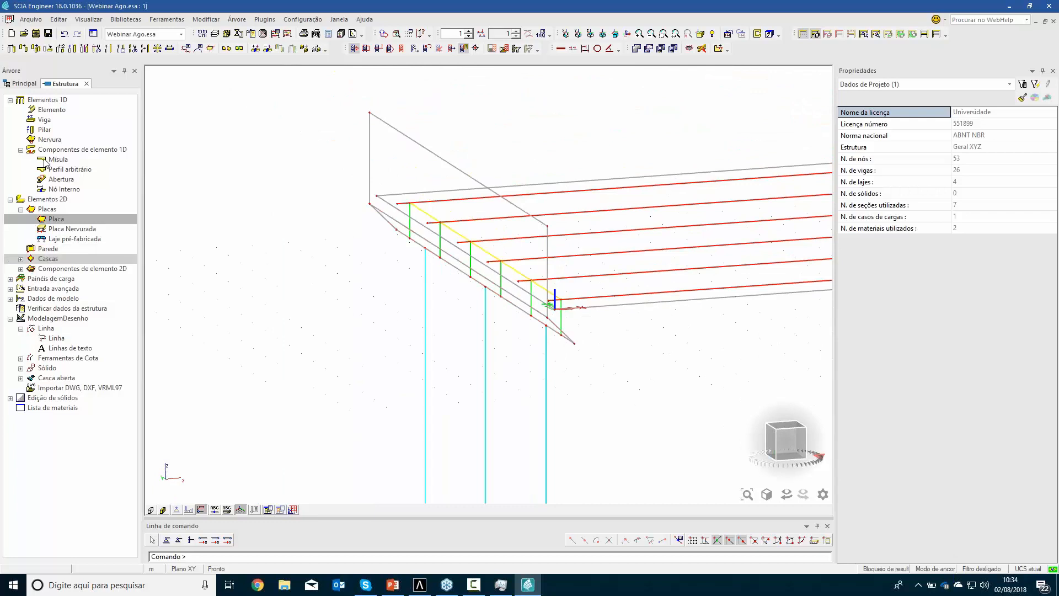
{"action": "left_click", "coordinate": [23, 83]}
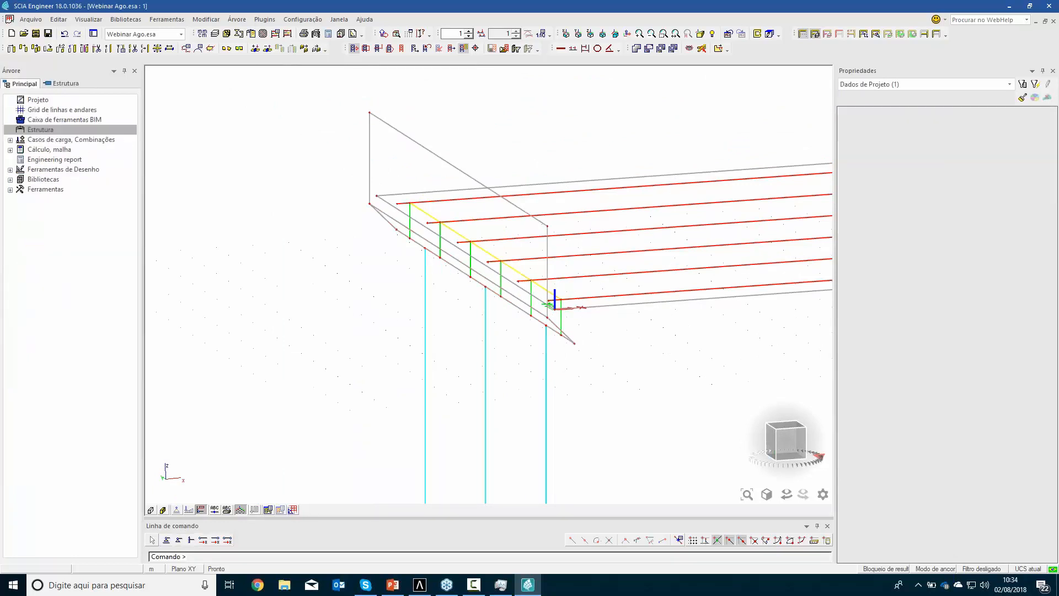
{"action": "double_click", "coordinate": [43, 101]}
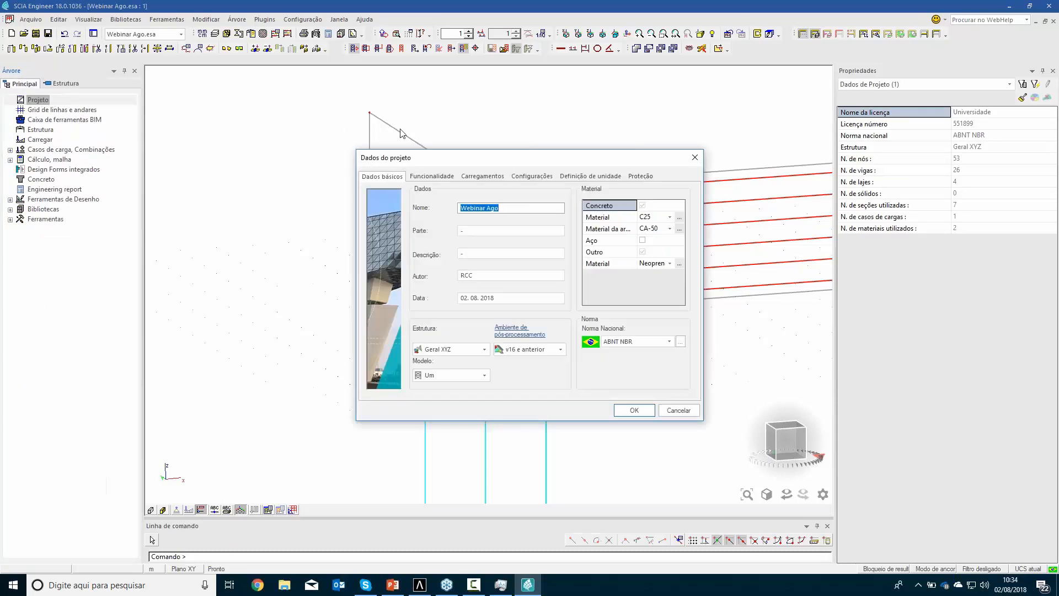
{"action": "left_click", "coordinate": [441, 175]}
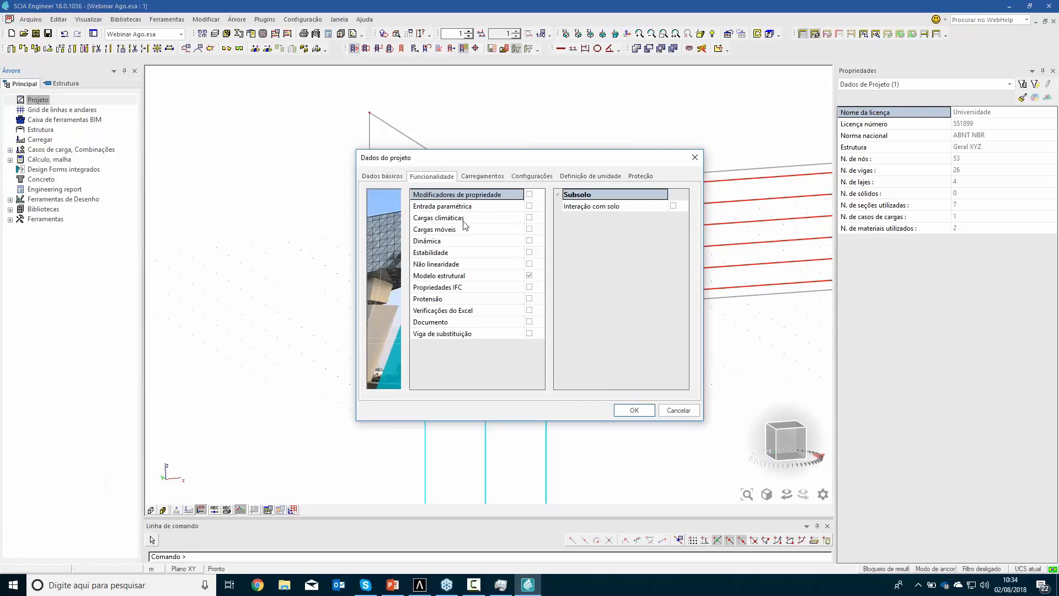
{"action": "left_click", "coordinate": [528, 195]}
{"action": "left_click", "coordinate": [633, 410]}
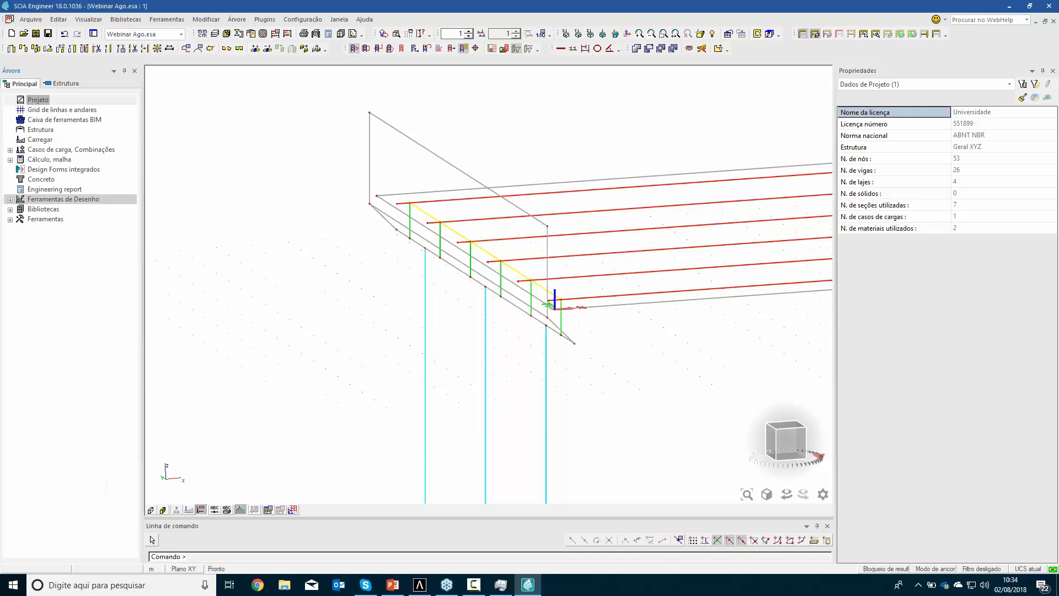
Create a 2D property modifier whose stiffness factors use Porcentagem da rigidez, with 1000 % axial and 1000 % bending stiffness
{"action": "double_click", "coordinate": [40, 129]}
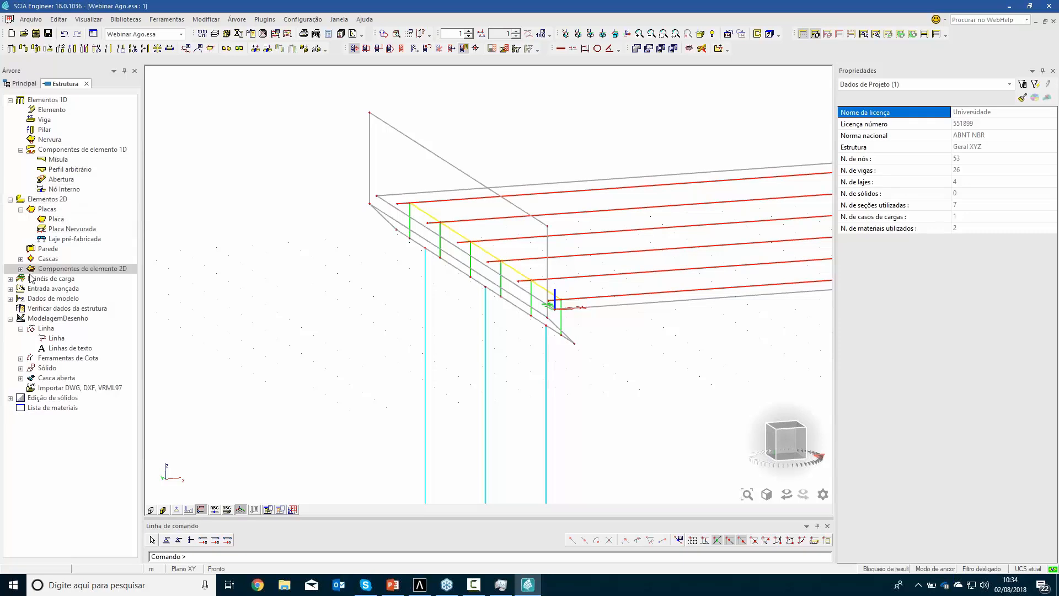
{"action": "left_click", "coordinate": [10, 299]}
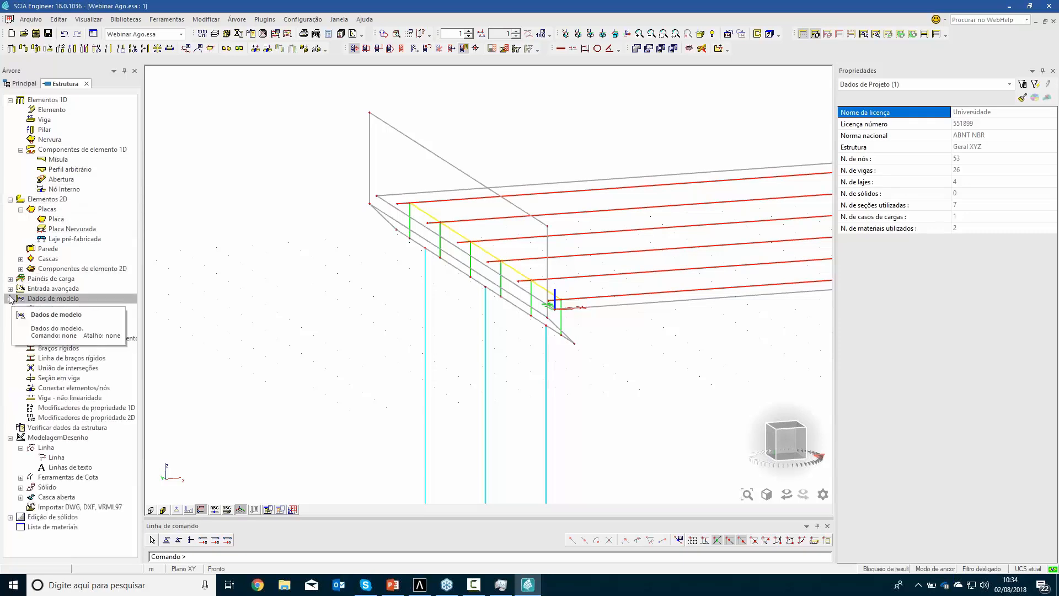
{"action": "double_click", "coordinate": [63, 418]}
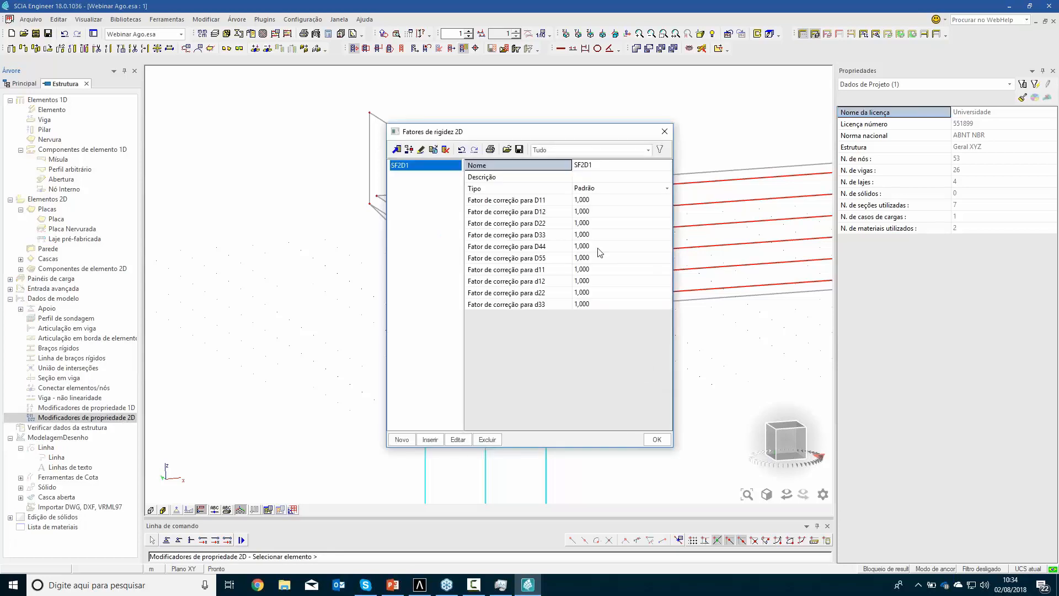
{"action": "left_click", "coordinate": [613, 190]}
{"action": "left_click", "coordinate": [595, 224]}
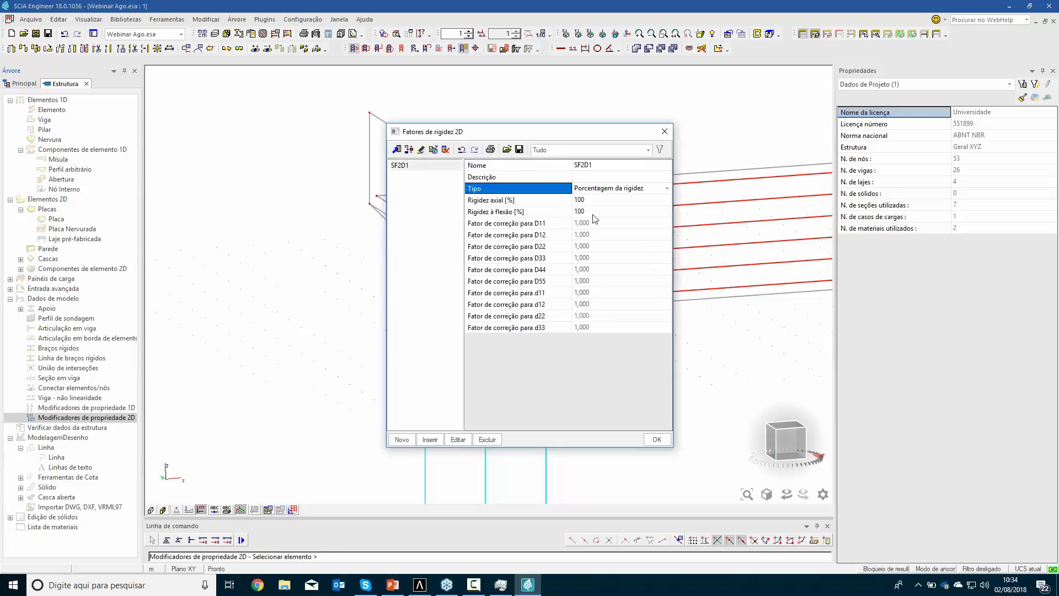
{"action": "left_click", "coordinate": [589, 201]}
{"action": "type", "text": "1"}
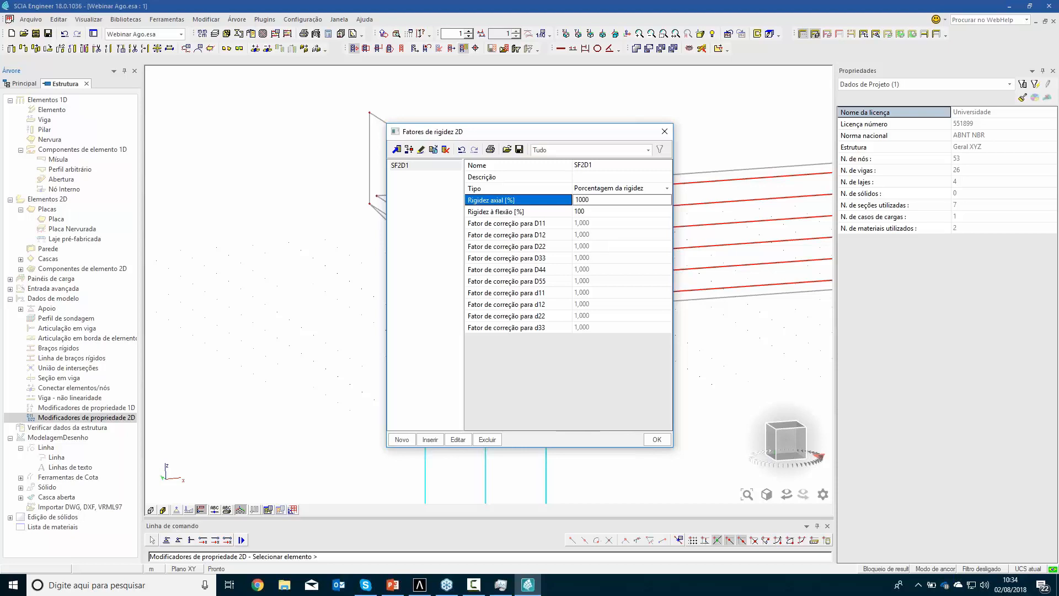
{"action": "key", "text": "Return"}
{"action": "left_click", "coordinate": [589, 212]}
{"action": "type", "text": "0"}
{"action": "key", "text": "Return"}
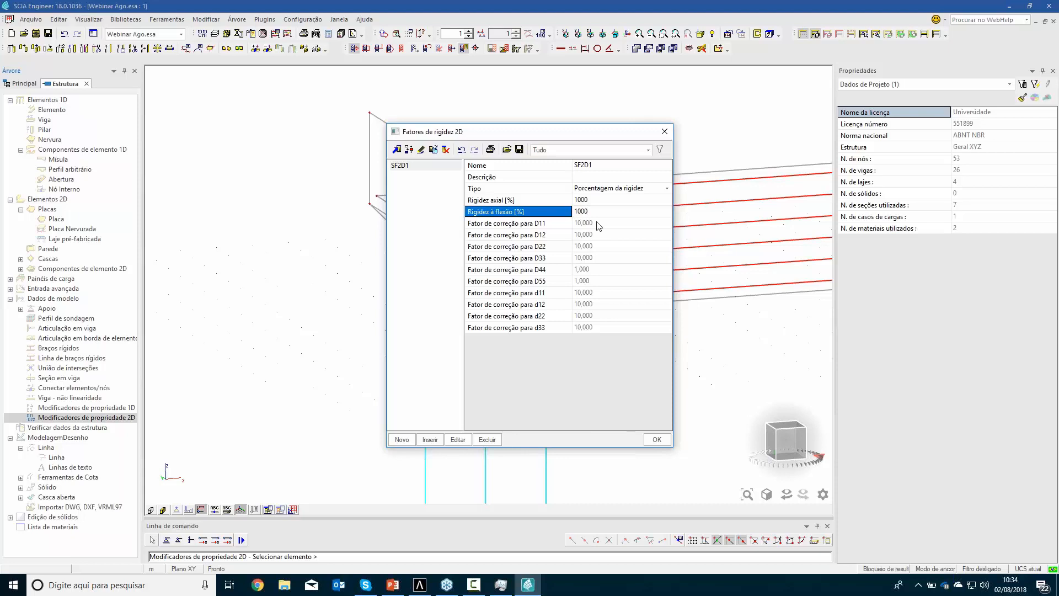
{"action": "left_click", "coordinate": [656, 439]}
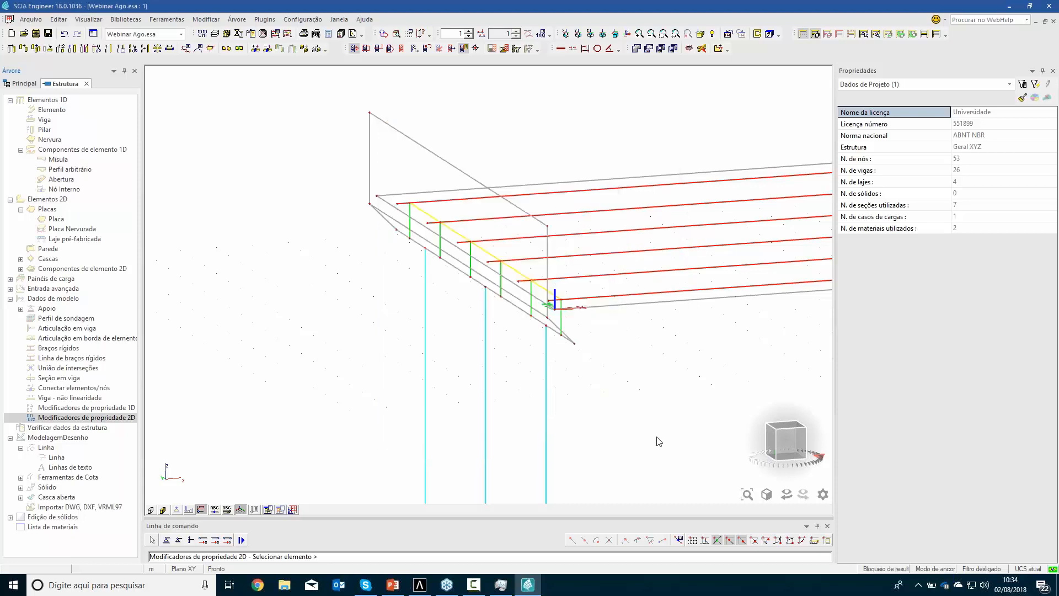
Set the modifier's self-weight and mass factors to 0,001 and apply it to the sloped plate joining the end wall and cap beam
{"action": "left_click", "coordinate": [562, 142]}
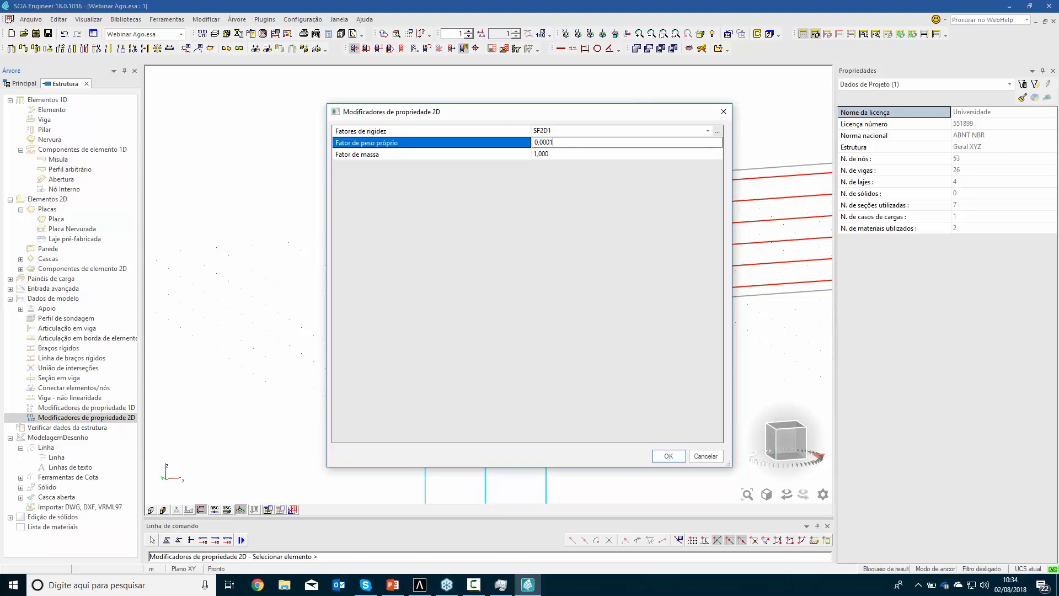
{"action": "type", "text": "0,001"}
{"action": "key", "text": "Return"}
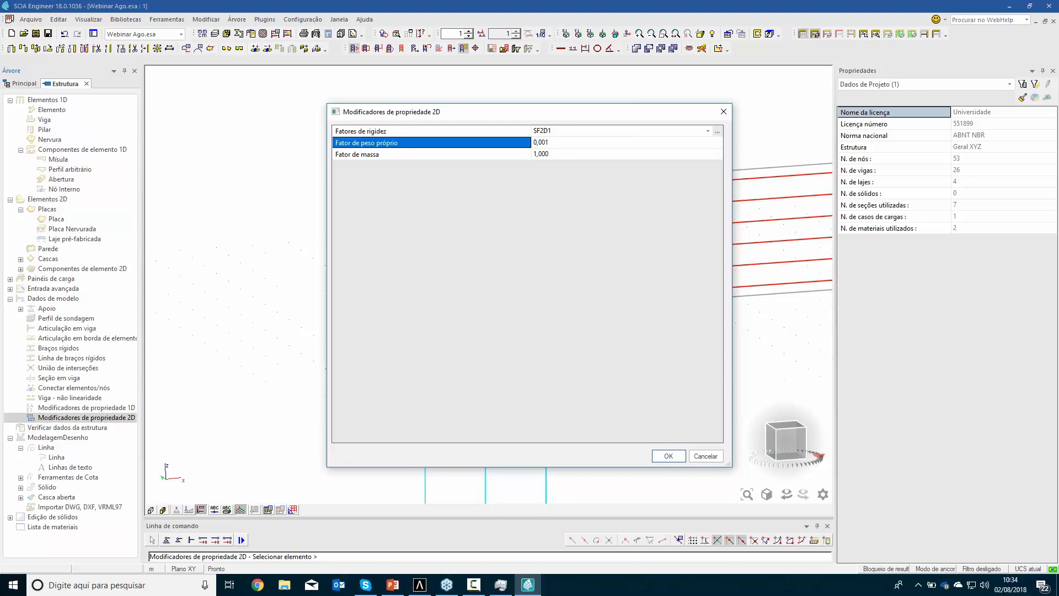
{"action": "left_click", "coordinate": [554, 156]}
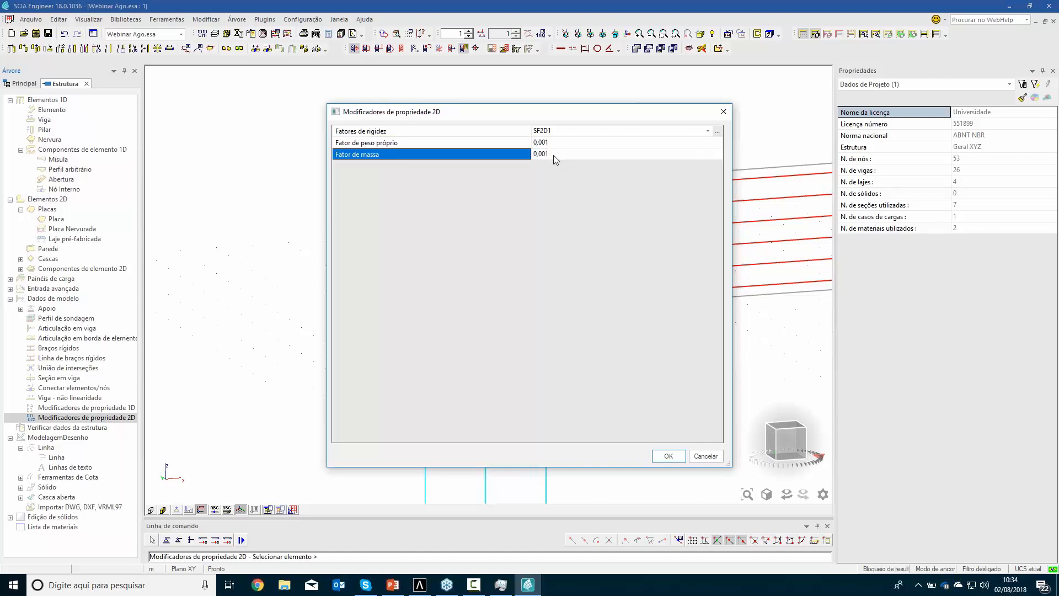
{"action": "key", "text": "Return"}
{"action": "left_click", "coordinate": [667, 456]}
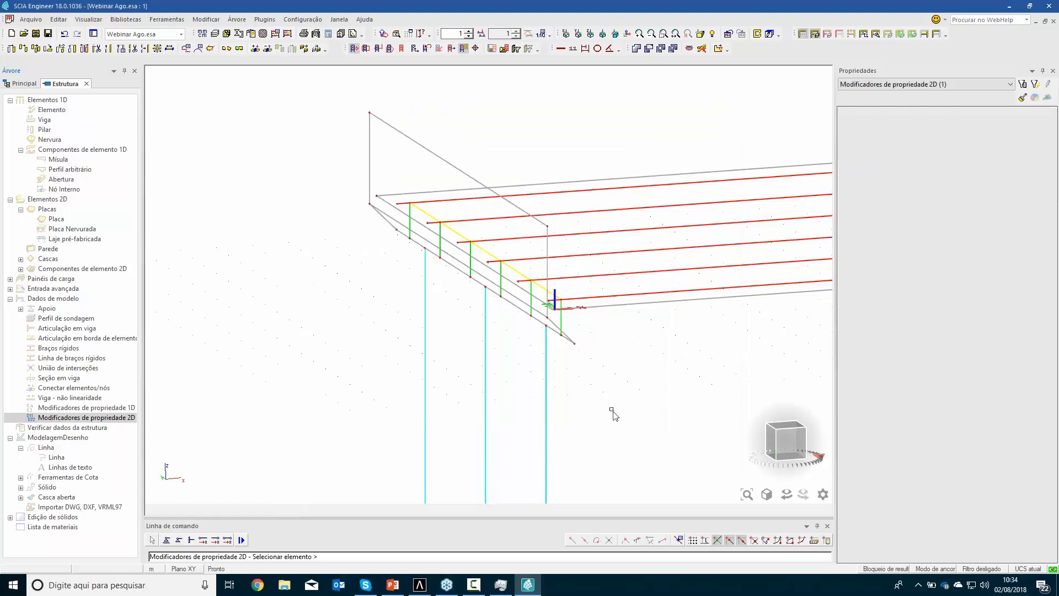
{"action": "left_click", "coordinate": [568, 341]}
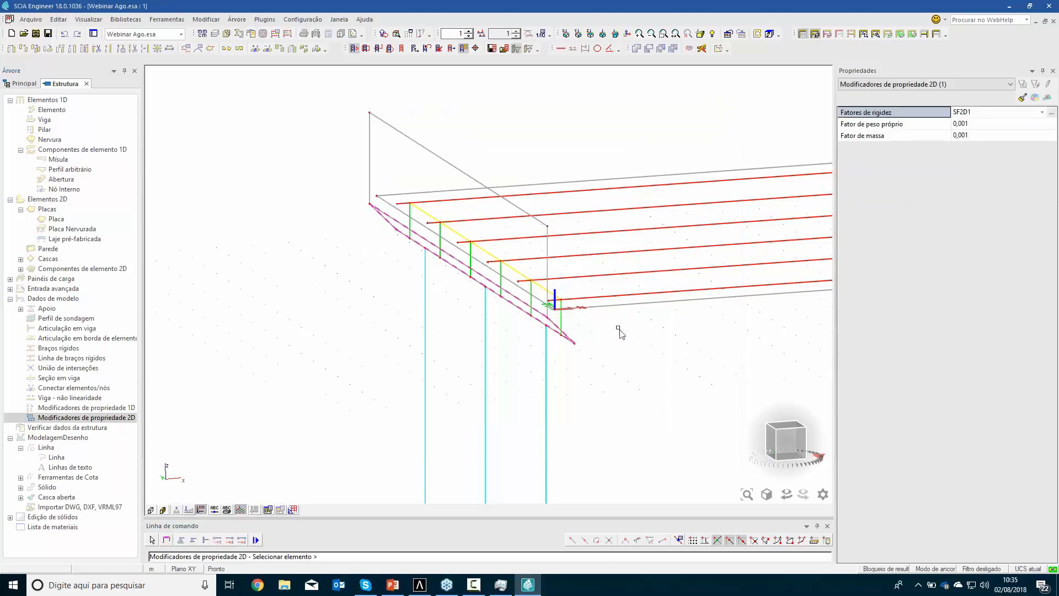
{"action": "key", "text": "Escape"}
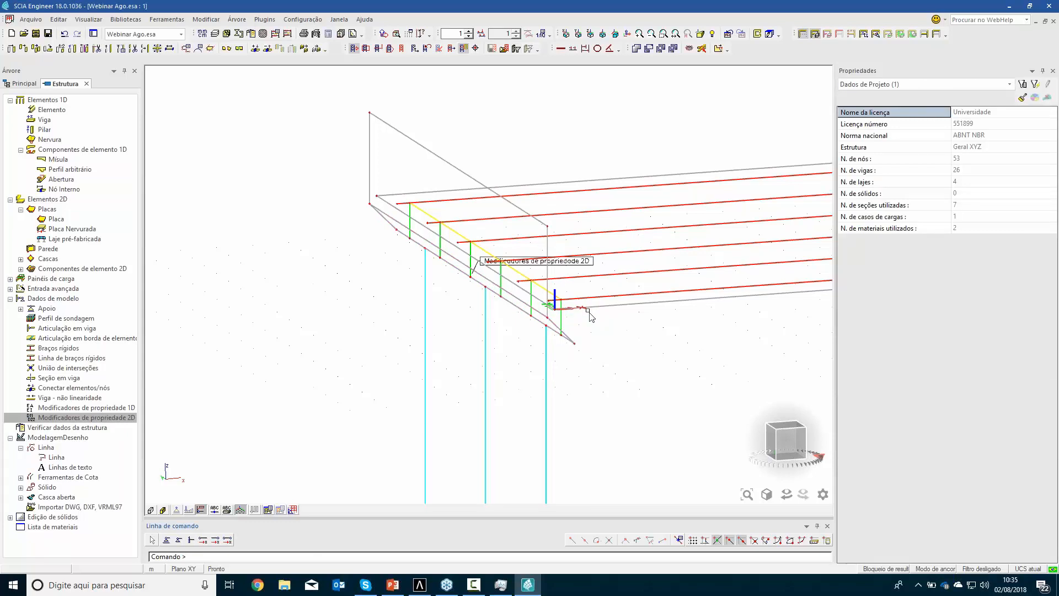
Add pinned (Articulado) nodal supports at the bottom nodes of the five piles
{"action": "scroll", "coordinate": [589, 313], "scroll_direction": "down", "scroll_amount": 5}
{"action": "middle_click_drag", "start_coordinate": [630, 428], "coordinate": [560, 277]}
{"action": "right_click_drag", "start_coordinate": [580, 355], "coordinate": [624, 379], "text": "ctrl"}
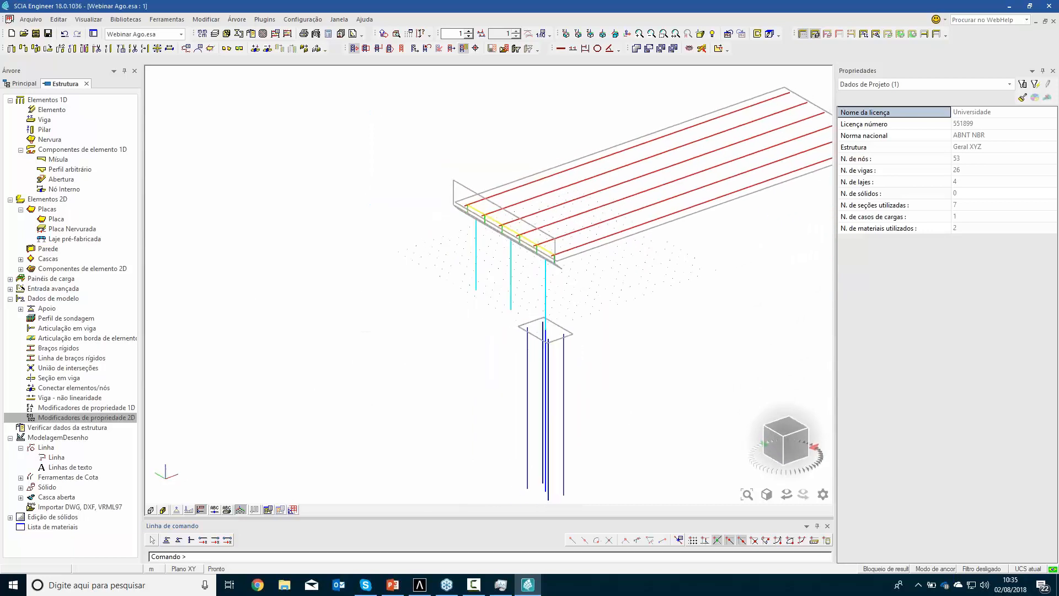
{"action": "middle_click_drag", "start_coordinate": [625, 382], "coordinate": [595, 335]}
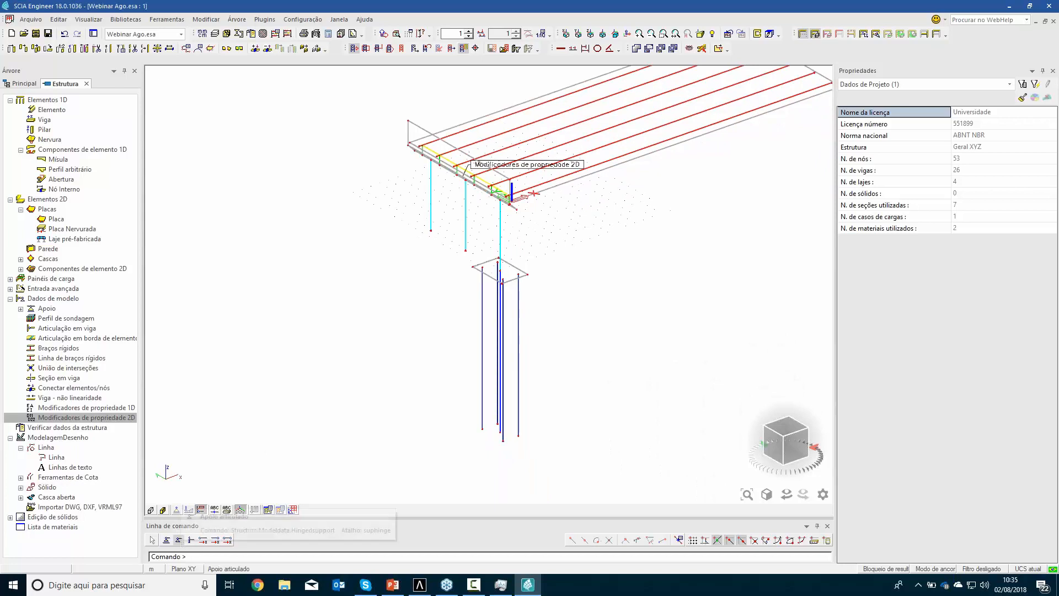
{"action": "left_click", "coordinate": [21, 308]}
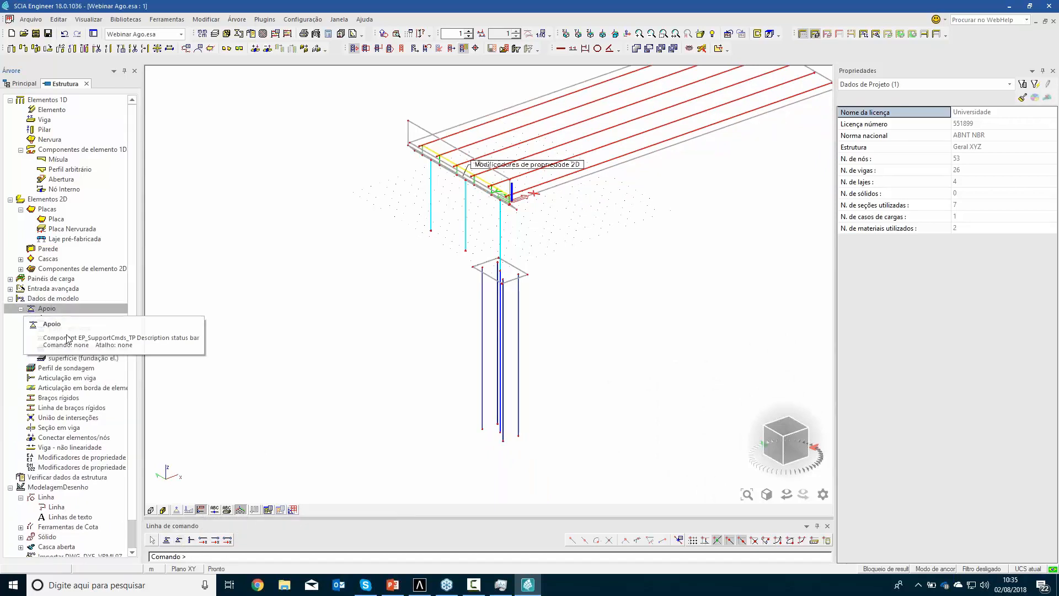
{"action": "double_click", "coordinate": [58, 318]}
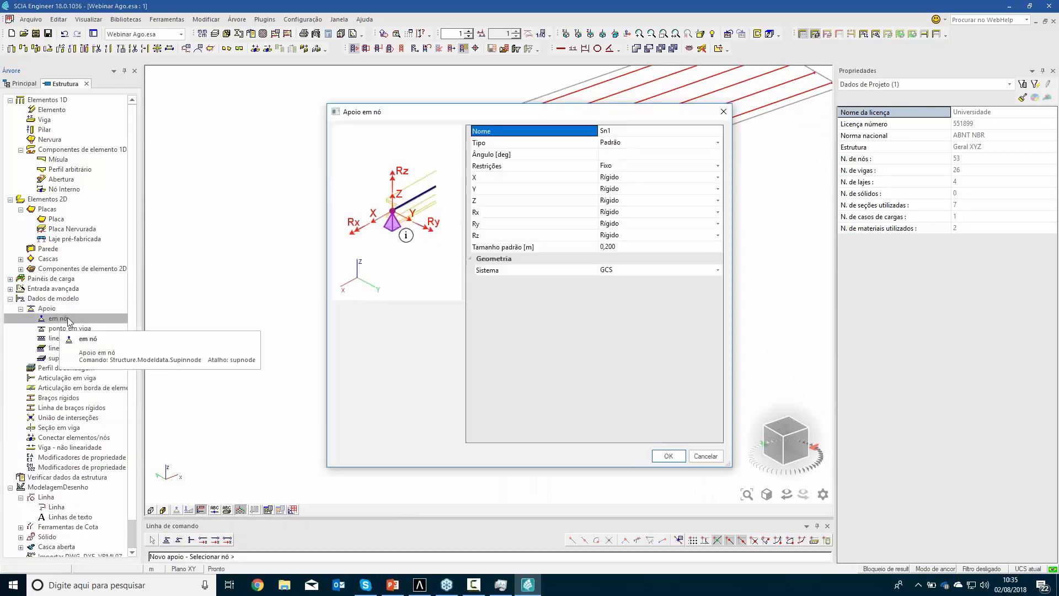
{"action": "left_click", "coordinate": [646, 165]}
{"action": "left_click", "coordinate": [647, 164]}
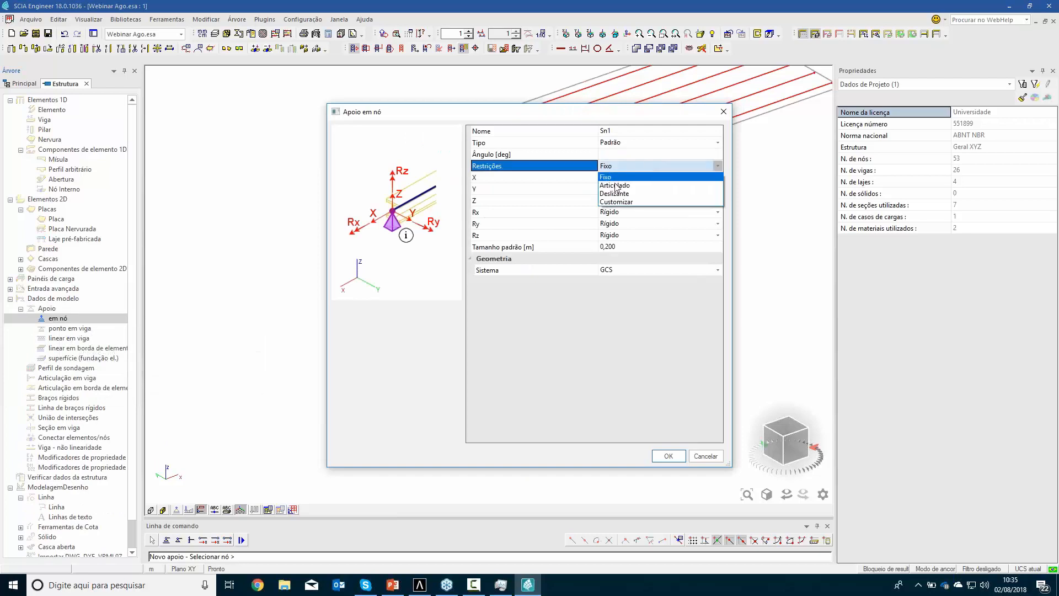
{"action": "left_click", "coordinate": [616, 190]}
{"action": "left_click", "coordinate": [668, 456]}
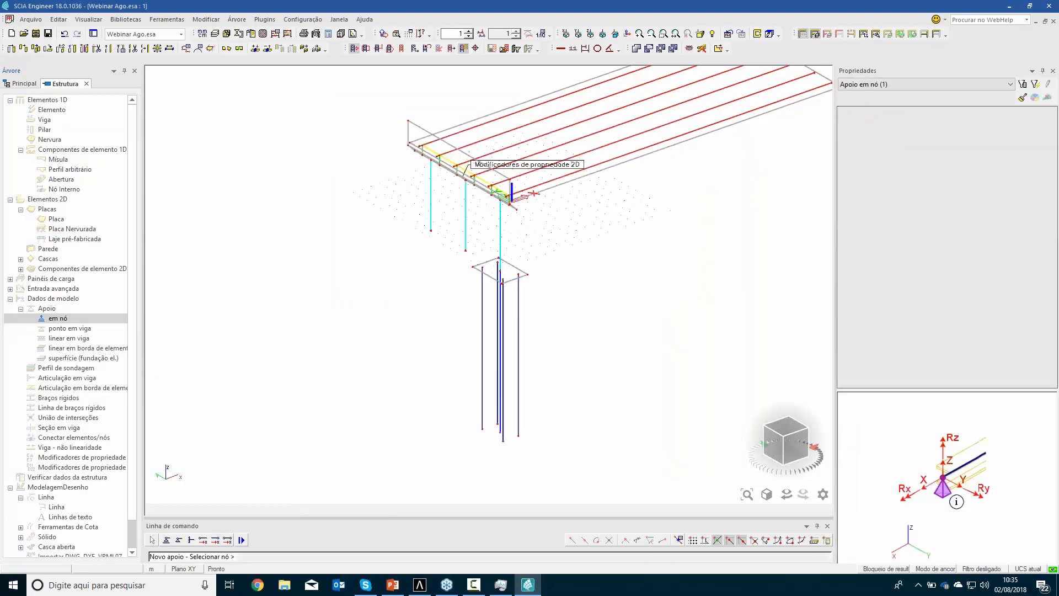
{"action": "scroll", "coordinate": [501, 465], "scroll_direction": "up", "scroll_amount": 3}
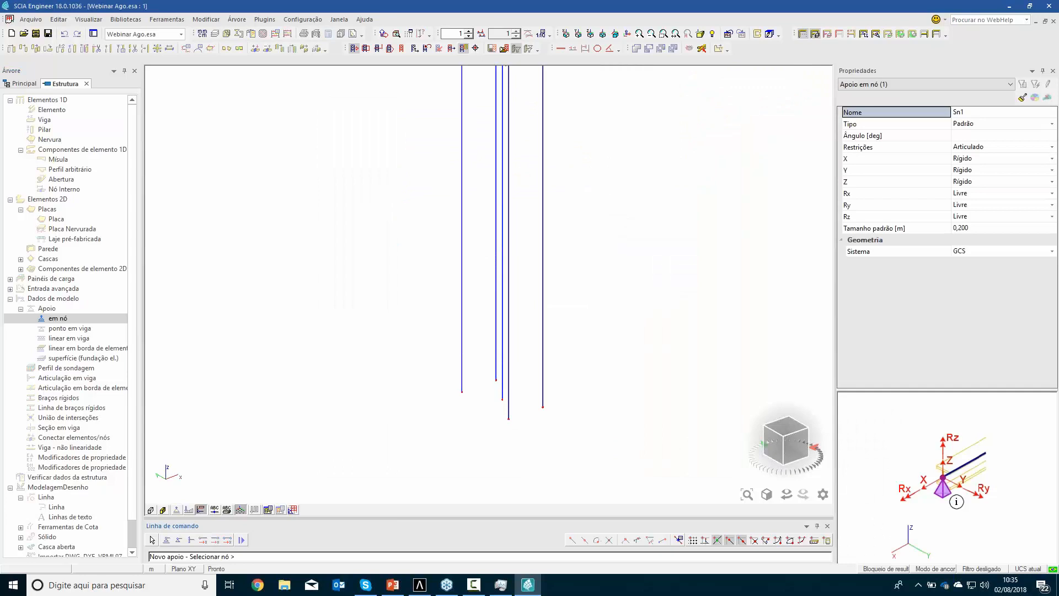
{"action": "key", "text": "Escape"}
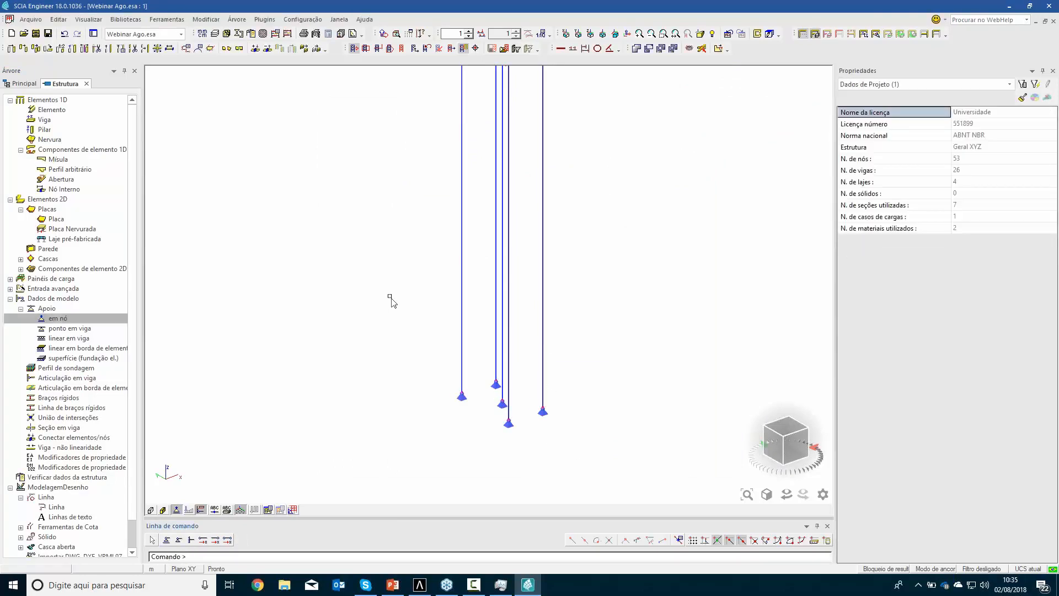
Define a line support on beams with X free and Y flexible, with a Y stiffness of 1 MN/m²
{"action": "double_click", "coordinate": [67, 338]}
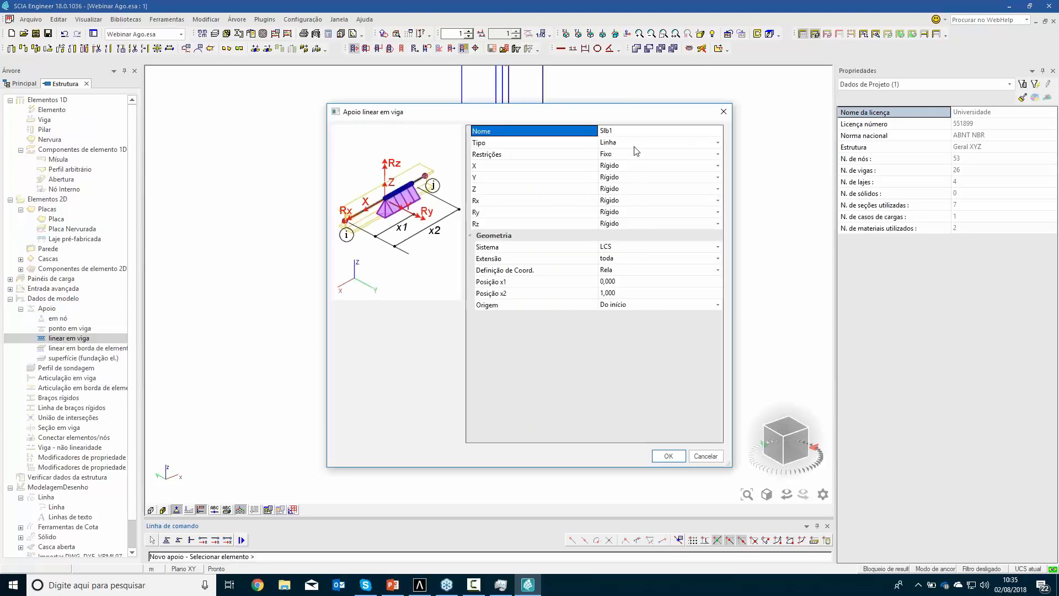
{"action": "left_click", "coordinate": [630, 147]}
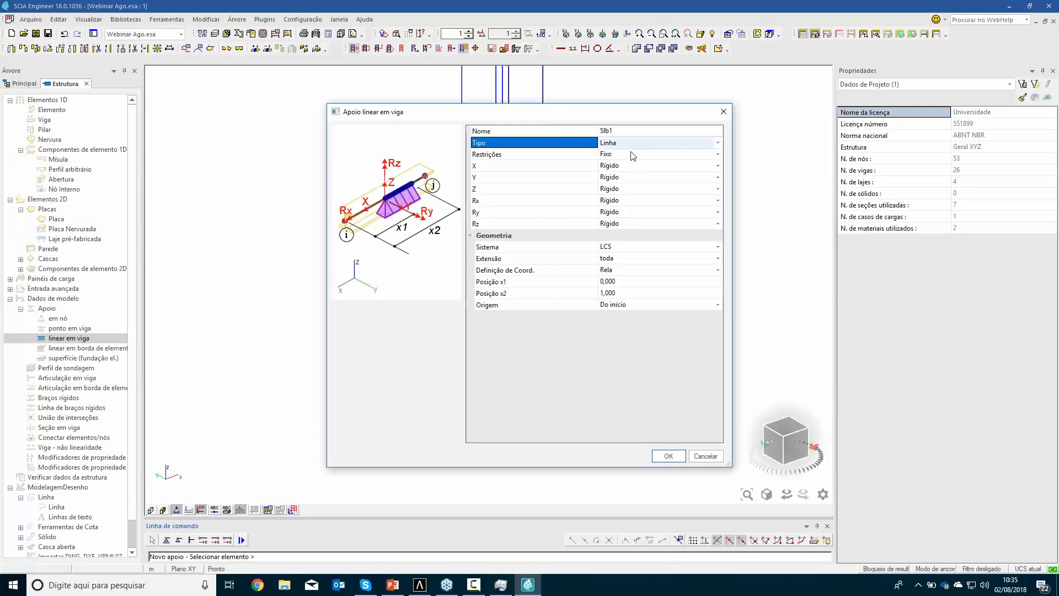
{"action": "left_click", "coordinate": [631, 154]}
{"action": "left_click", "coordinate": [632, 155]}
{"action": "left_click", "coordinate": [623, 165]}
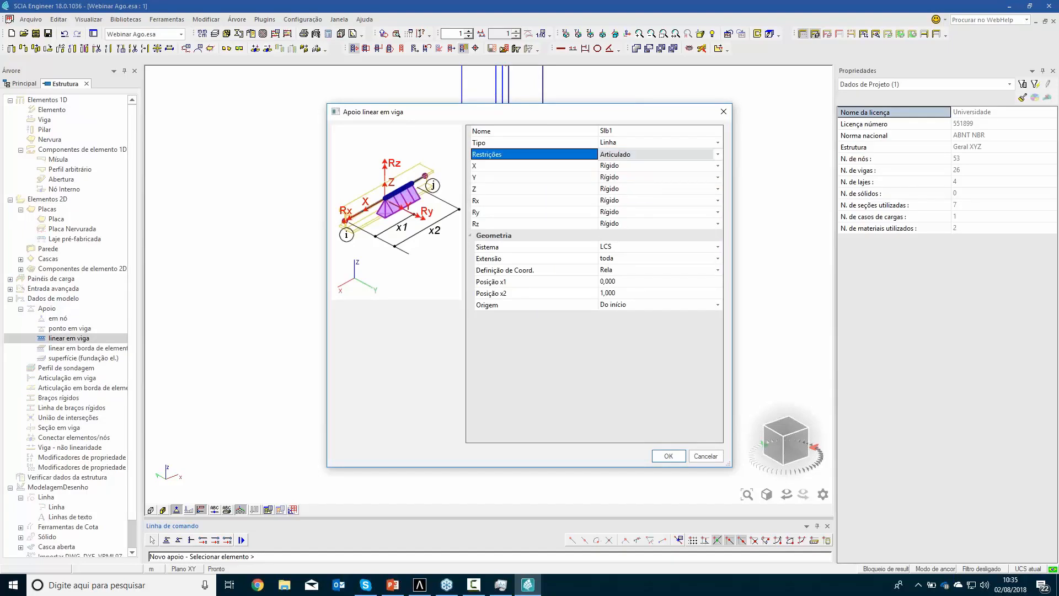
{"action": "left_click", "coordinate": [626, 169]}
{"action": "left_click", "coordinate": [627, 167]}
{"action": "left_click", "coordinate": [624, 178]}
{"action": "left_click", "coordinate": [627, 177]}
{"action": "left_click", "coordinate": [627, 178]}
{"action": "left_click", "coordinate": [620, 204]}
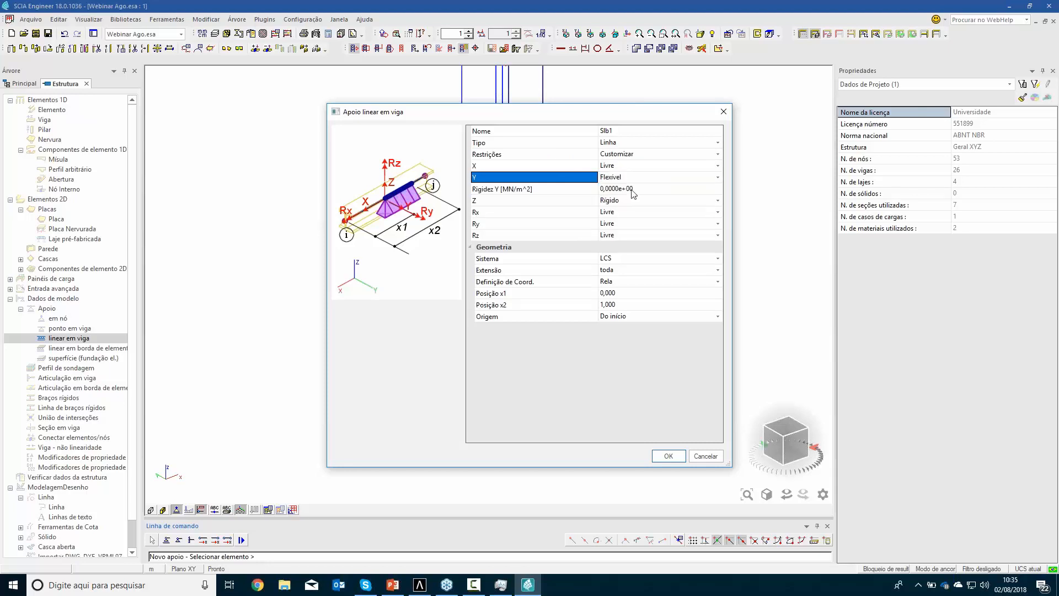
{"action": "left_click", "coordinate": [632, 191]}
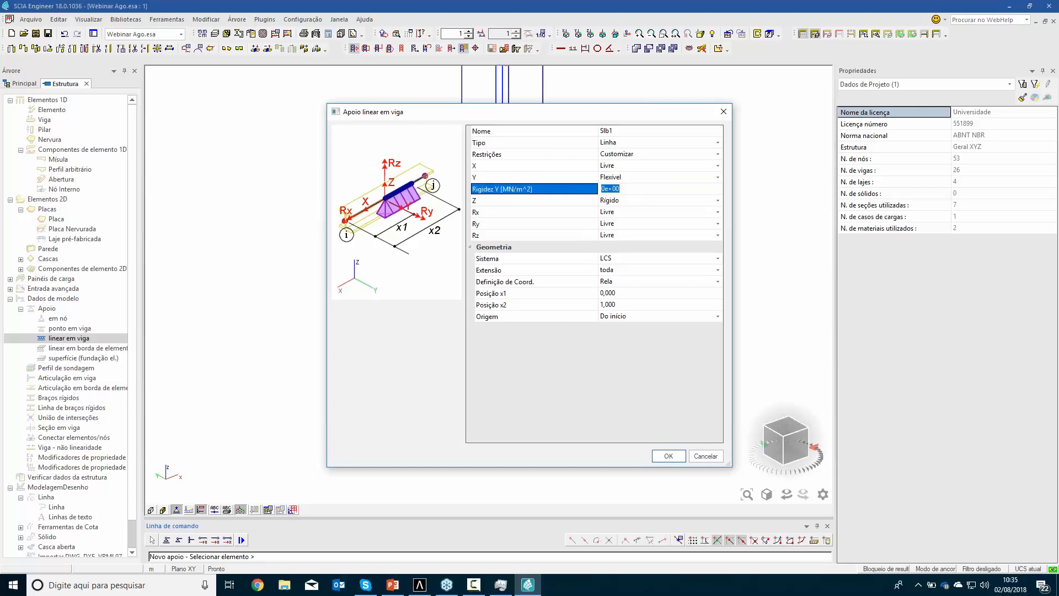
Make the line support's Z direction flexible with a stiffness of 1 MN/m² and apply the support to the five piles
{"action": "left_click", "coordinate": [631, 202]}
{"action": "left_click", "coordinate": [630, 202]}
{"action": "left_click", "coordinate": [634, 216]}
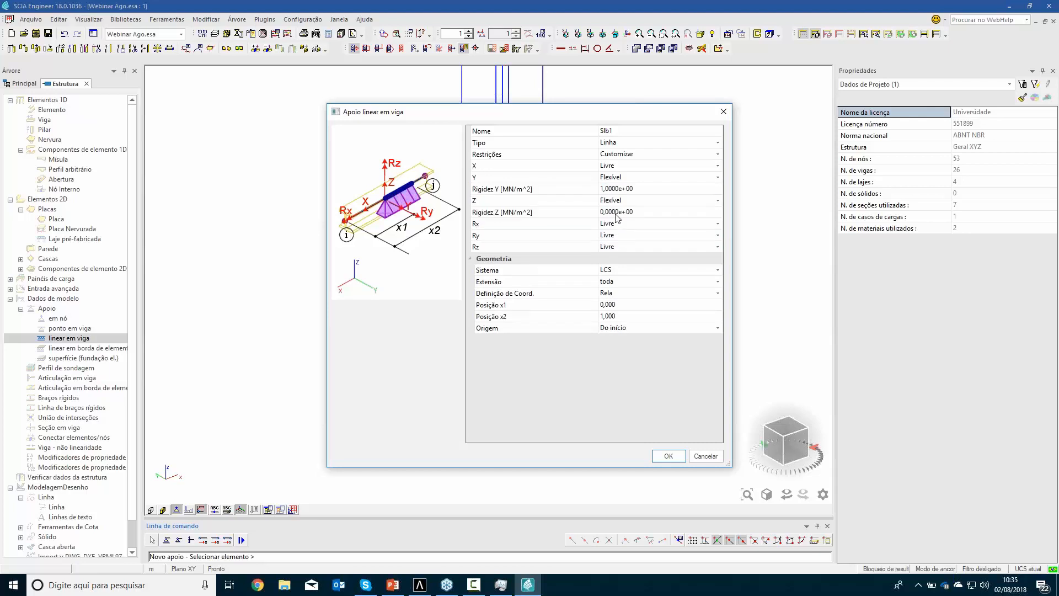
{"action": "left_click", "coordinate": [634, 215]}
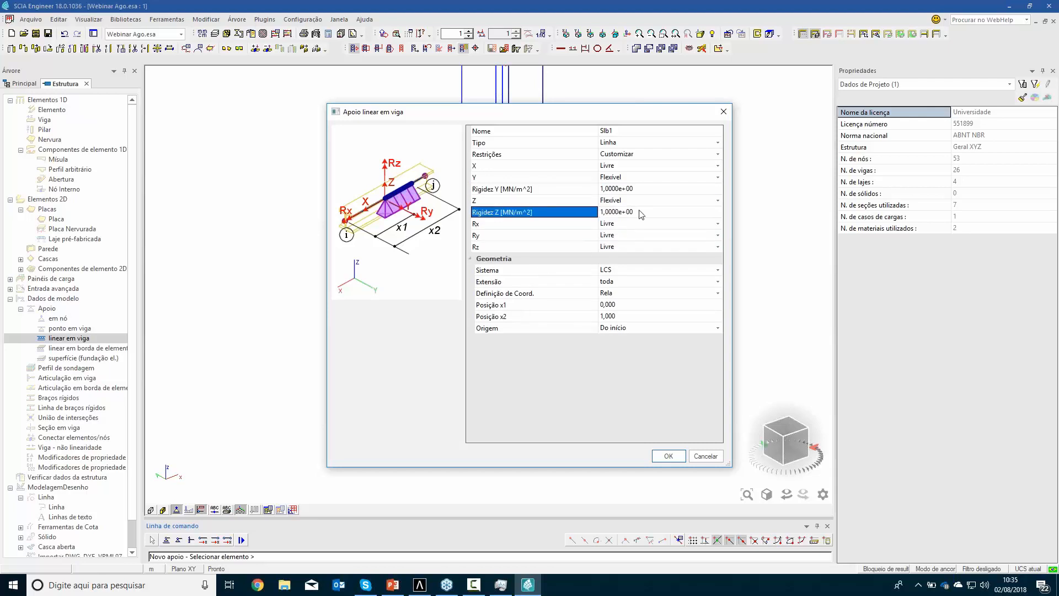
{"action": "left_click", "coordinate": [668, 455]}
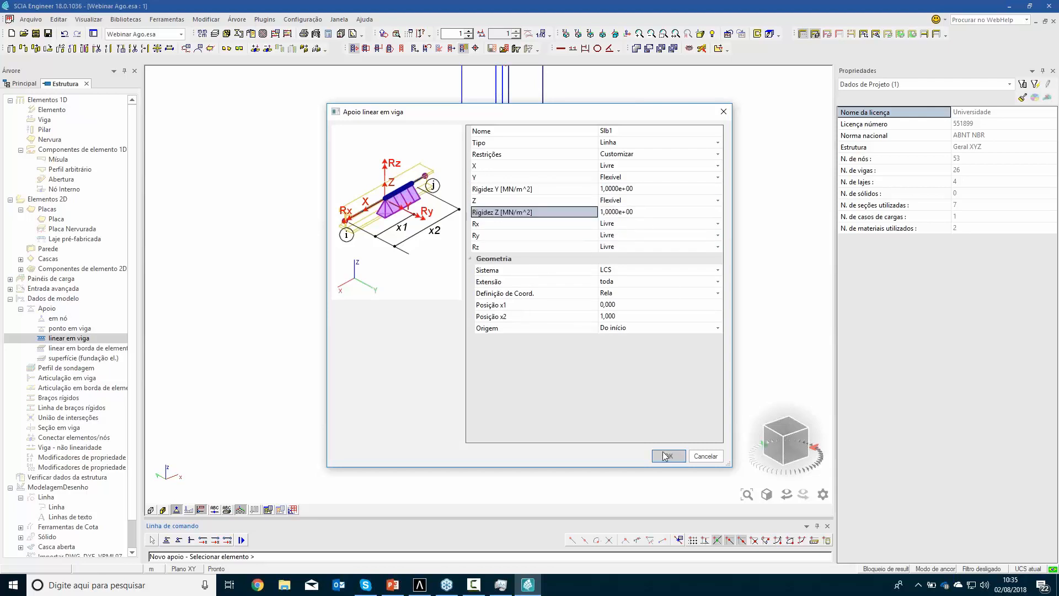
{"action": "left_click_drag", "start_coordinate": [563, 293], "coordinate": [423, 211]}
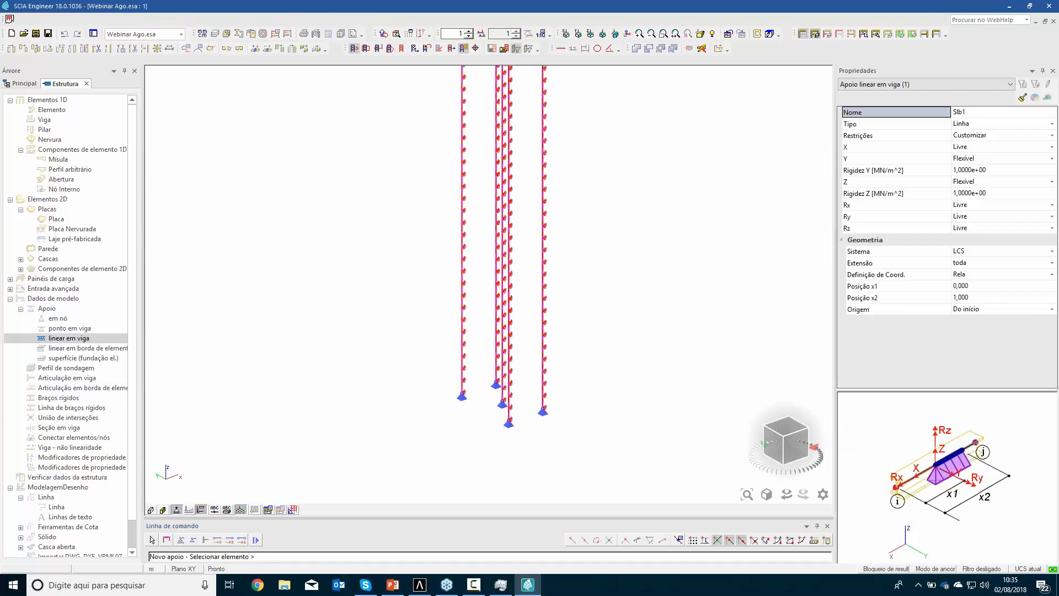
Finish placing the line supports and check the start and end positions of the line support on one outer pile
{"action": "key", "text": "Escape"}
{"action": "key", "text": "Escape"}
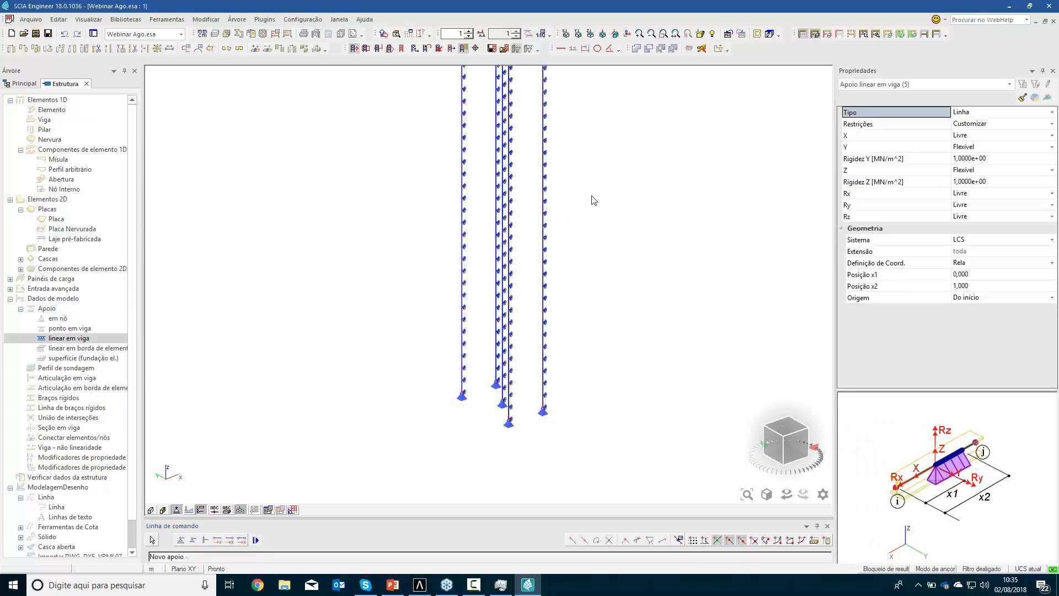
{"action": "key", "text": "Escape"}
{"action": "scroll", "coordinate": [625, 166], "scroll_direction": "down", "scroll_amount": 2}
{"action": "middle_click_drag", "start_coordinate": [630, 172], "coordinate": [572, 275]}
{"action": "scroll", "coordinate": [533, 294], "scroll_direction": "up", "scroll_amount": 5}
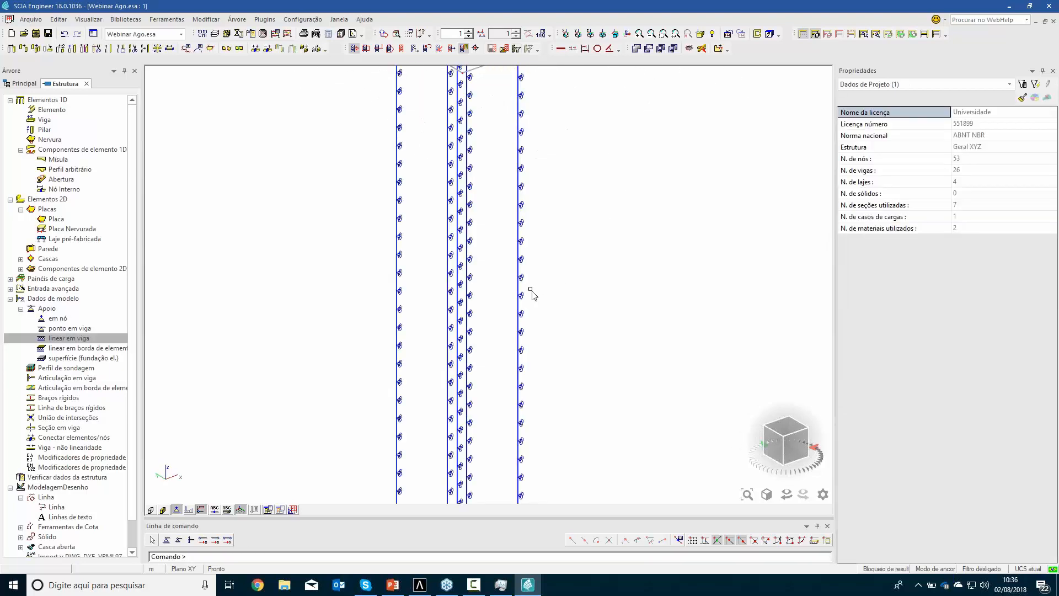
{"action": "left_click", "coordinate": [524, 297]}
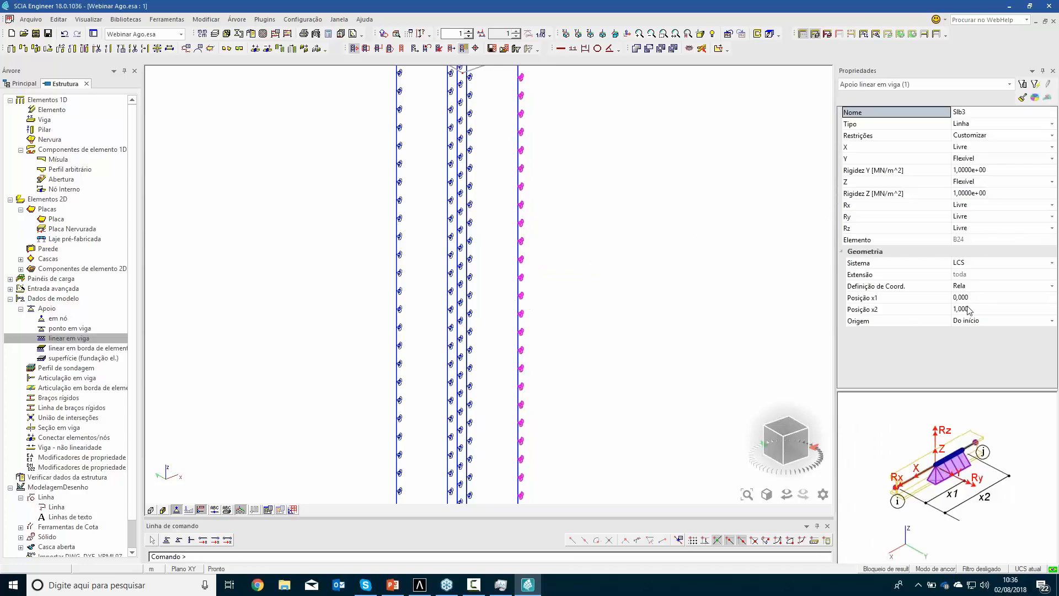
{"action": "left_click", "coordinate": [975, 312]}
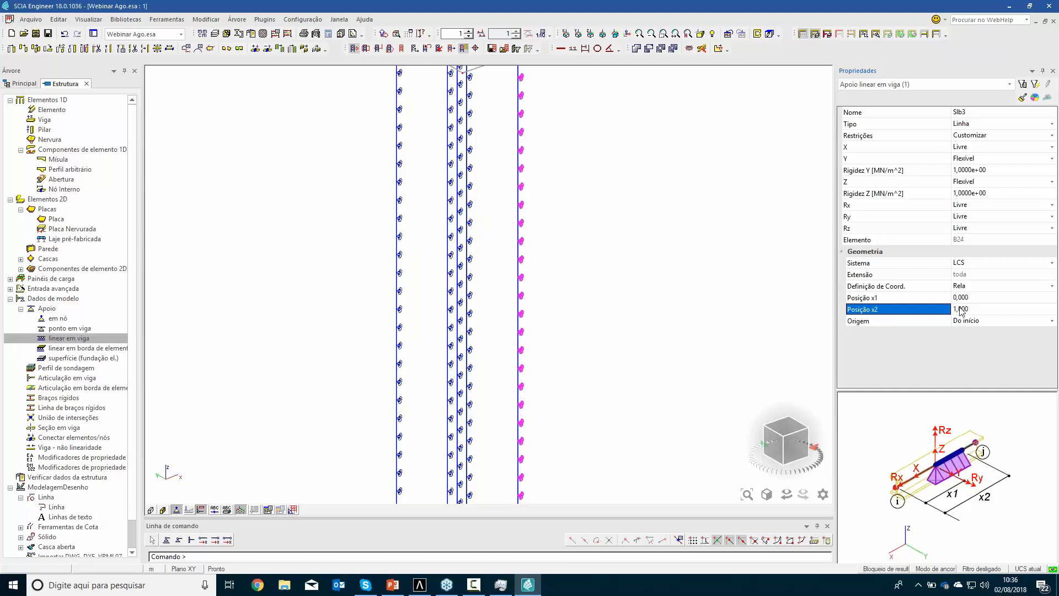
{"action": "scroll", "coordinate": [587, 406], "scroll_direction": "down", "scroll_amount": 5}
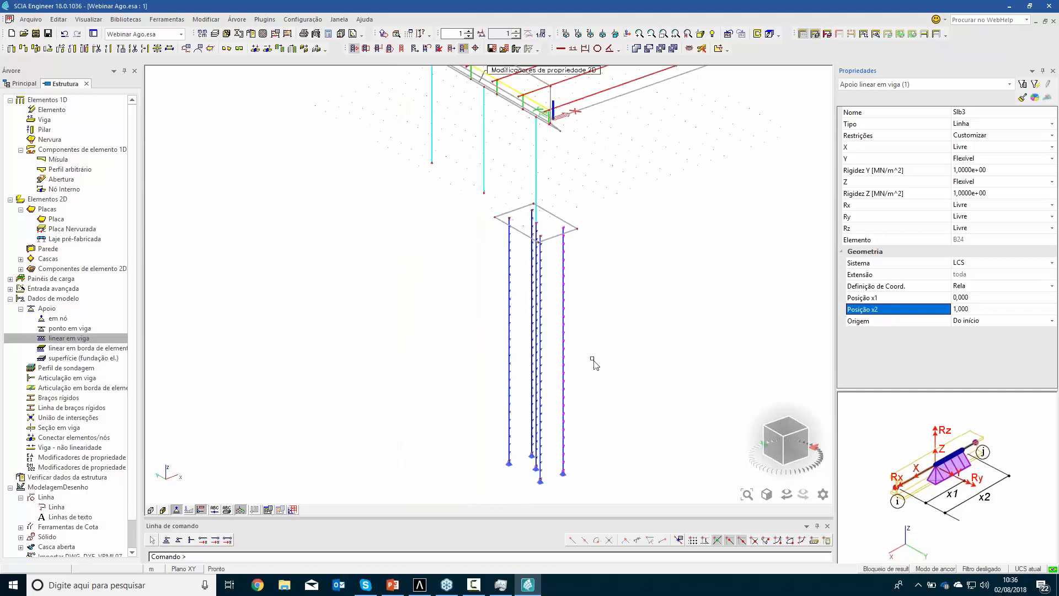
Copy the foundation block with its five piles and supports from the first column's base node to the middle column's base node
{"action": "middle_click_drag", "start_coordinate": [631, 267], "coordinate": [619, 322]}
{"action": "scroll", "coordinate": [619, 329], "scroll_direction": "down", "scroll_amount": 1}
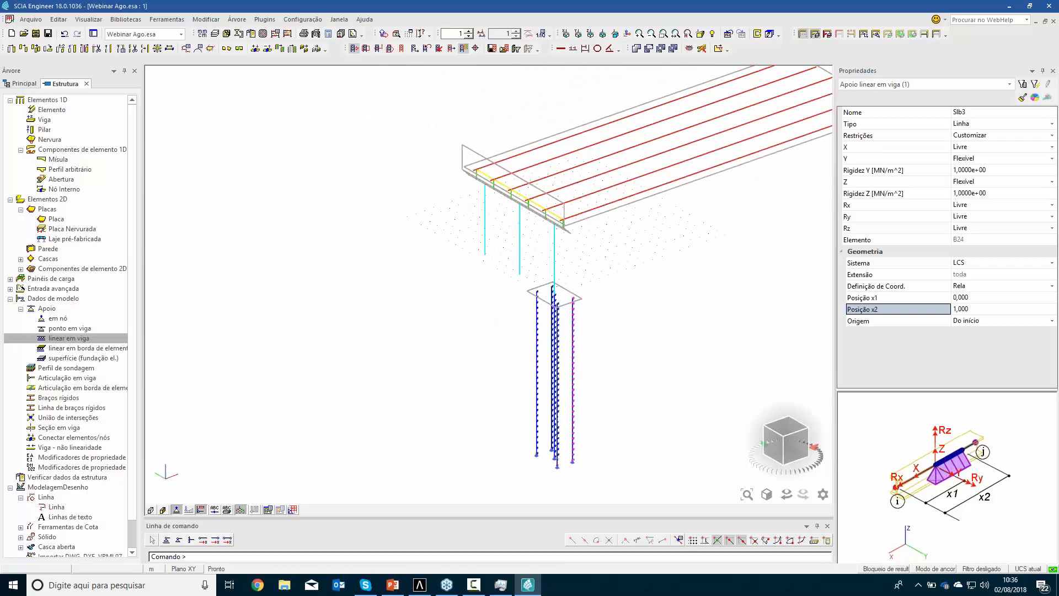
{"action": "scroll", "coordinate": [620, 311], "scroll_direction": "down", "scroll_amount": 1}
{"action": "left_click_drag", "start_coordinate": [526, 233], "coordinate": [601, 437]}
{"action": "type", "text": "c"}
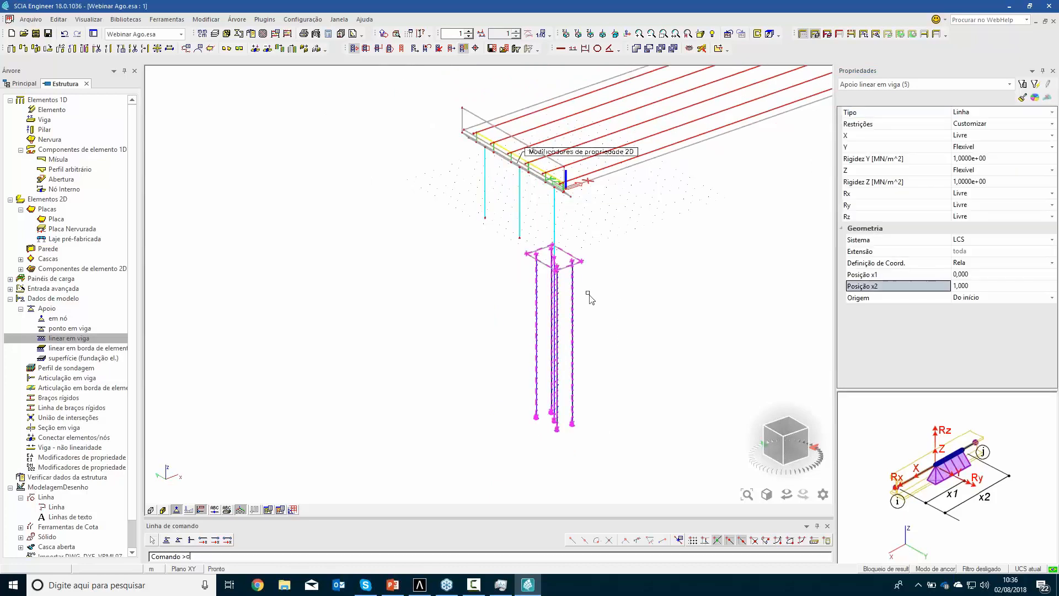
{"action": "key", "text": "Return"}
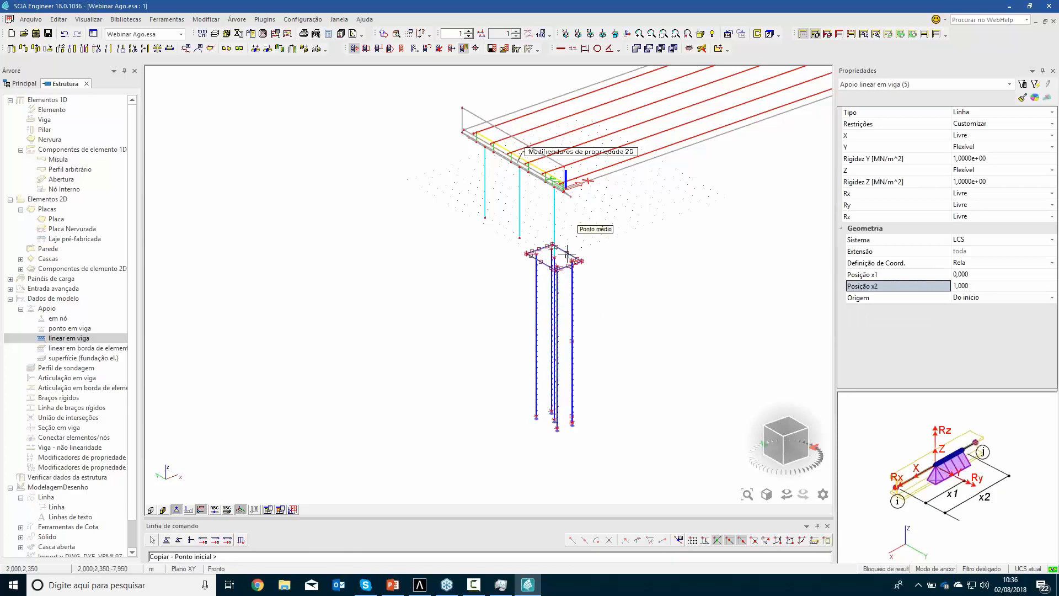
{"action": "scroll", "coordinate": [566, 255], "scroll_direction": "up", "scroll_amount": 5}
{"action": "left_click", "coordinate": [508, 257]}
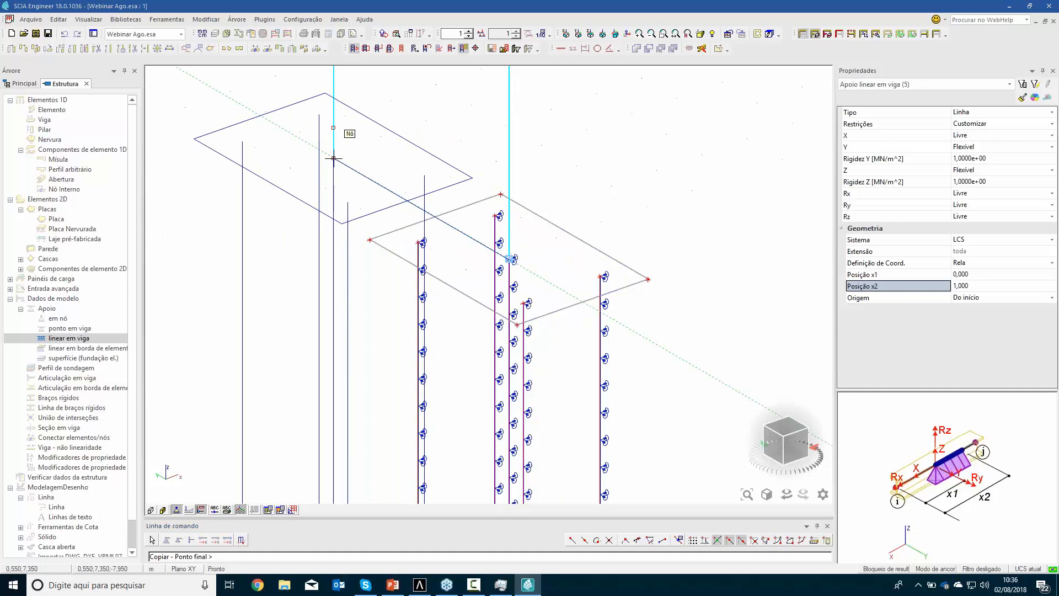
{"action": "left_click", "coordinate": [333, 158]}
{"action": "left_click", "coordinate": [558, 332]}
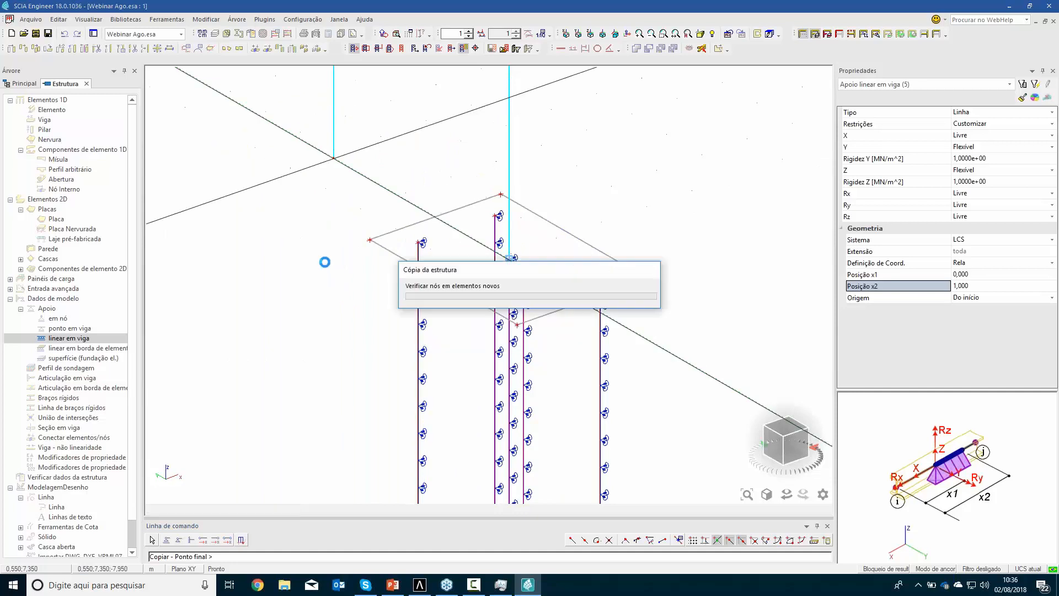
Place another copy of the block, piles and supports at the third column's base node and end the copy command
{"action": "scroll", "coordinate": [300, 193], "scroll_direction": "down", "scroll_amount": 2}
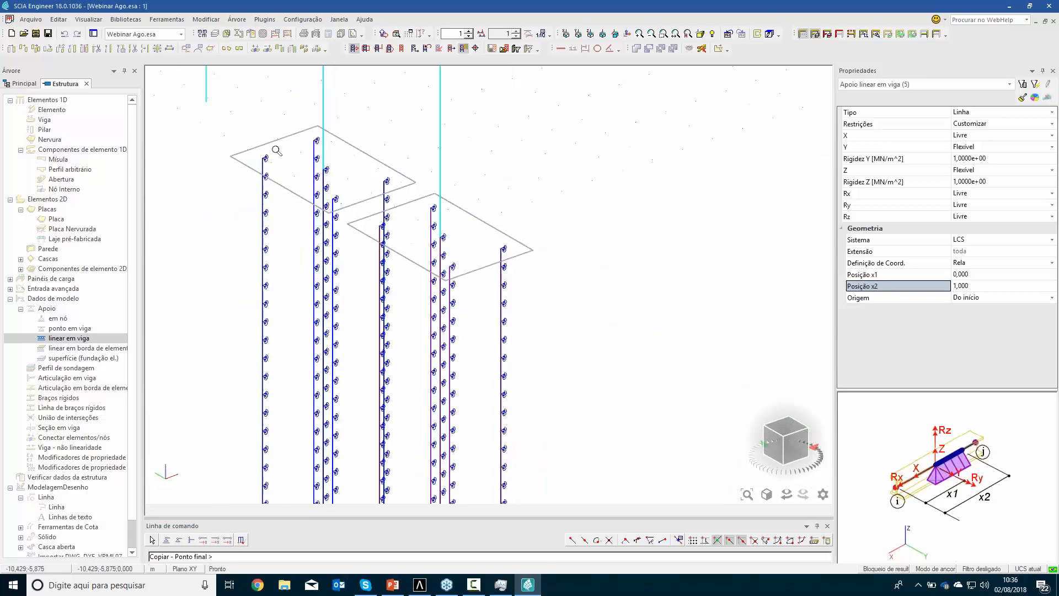
{"action": "middle_click_drag", "start_coordinate": [293, 165], "coordinate": [355, 230]}
{"action": "scroll", "coordinate": [342, 221], "scroll_direction": "up", "scroll_amount": 3}
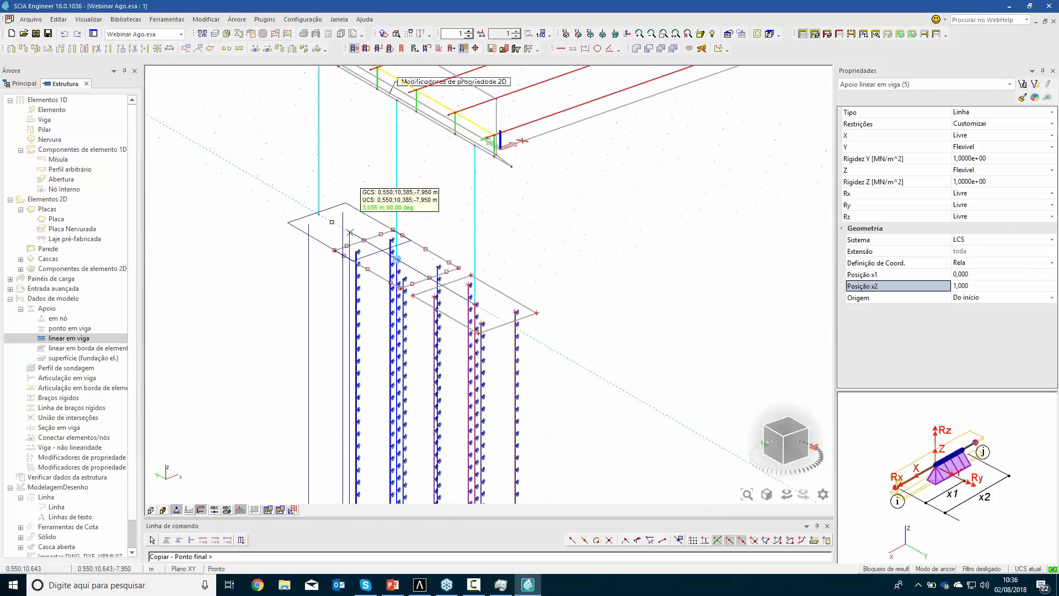
{"action": "left_click", "coordinate": [316, 205]}
{"action": "key", "text": "Escape"}
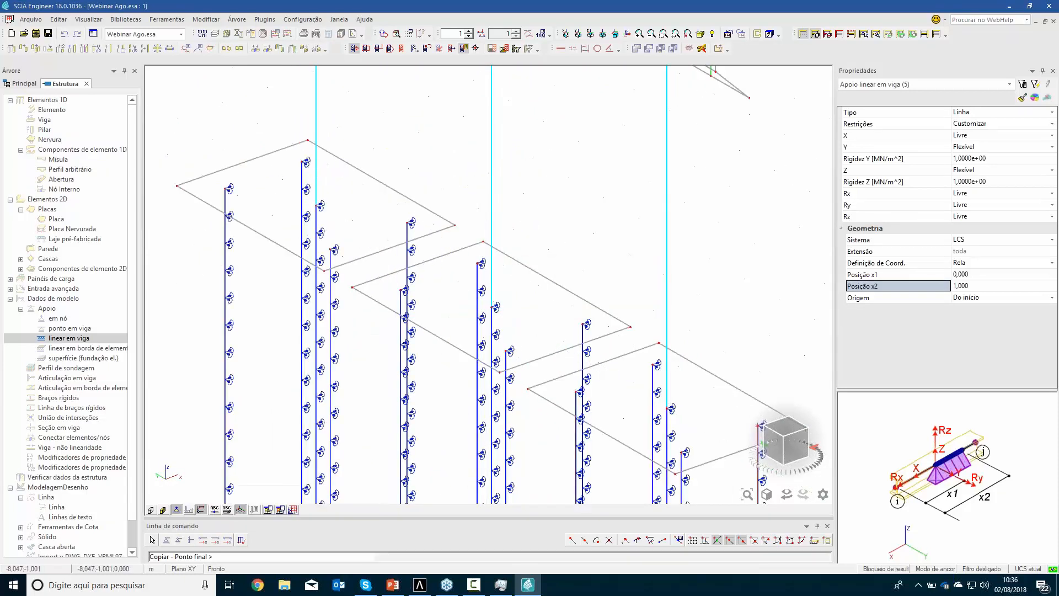
{"action": "key", "text": "Escape"}
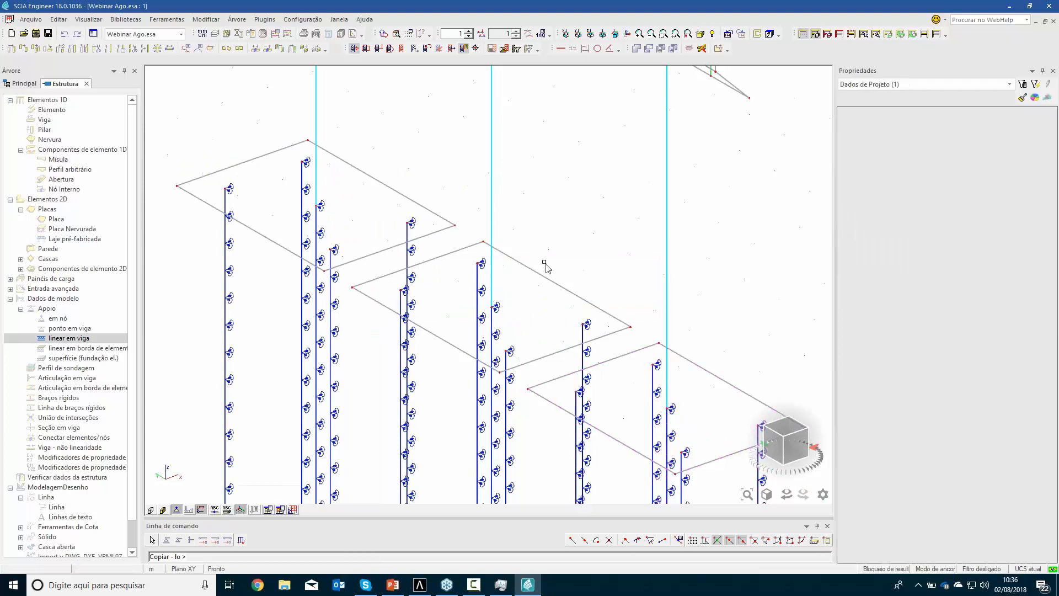
Mirror the whole end support, from end wall and cap beam to columns, blocks and piles, about the deck's midspan plane, including its additional data
{"action": "scroll", "coordinate": [545, 263], "scroll_direction": "down", "scroll_amount": 4}
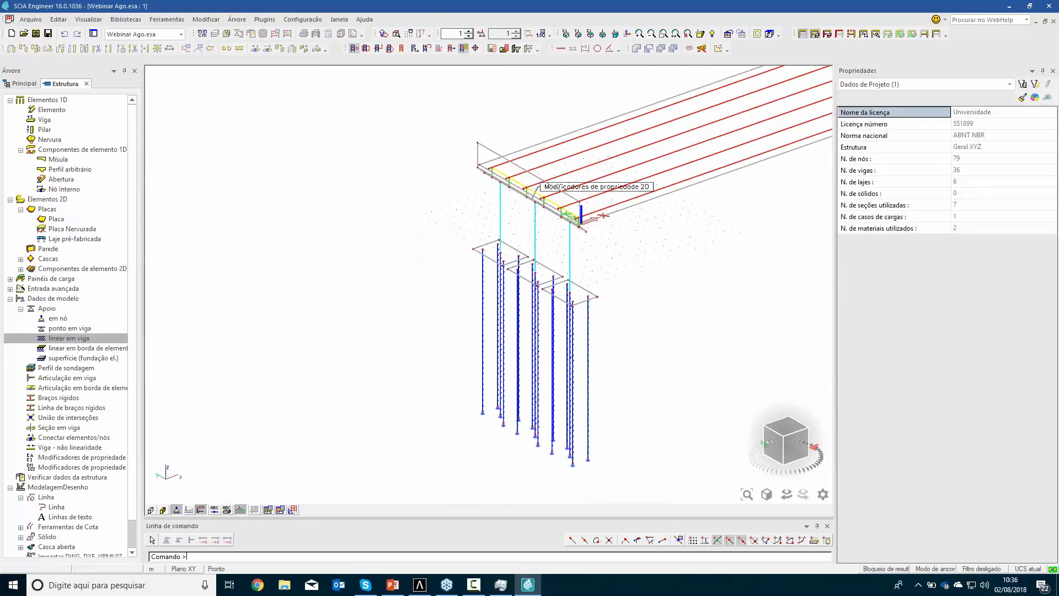
{"action": "middle_click_drag", "start_coordinate": [570, 316], "coordinate": [498, 315]}
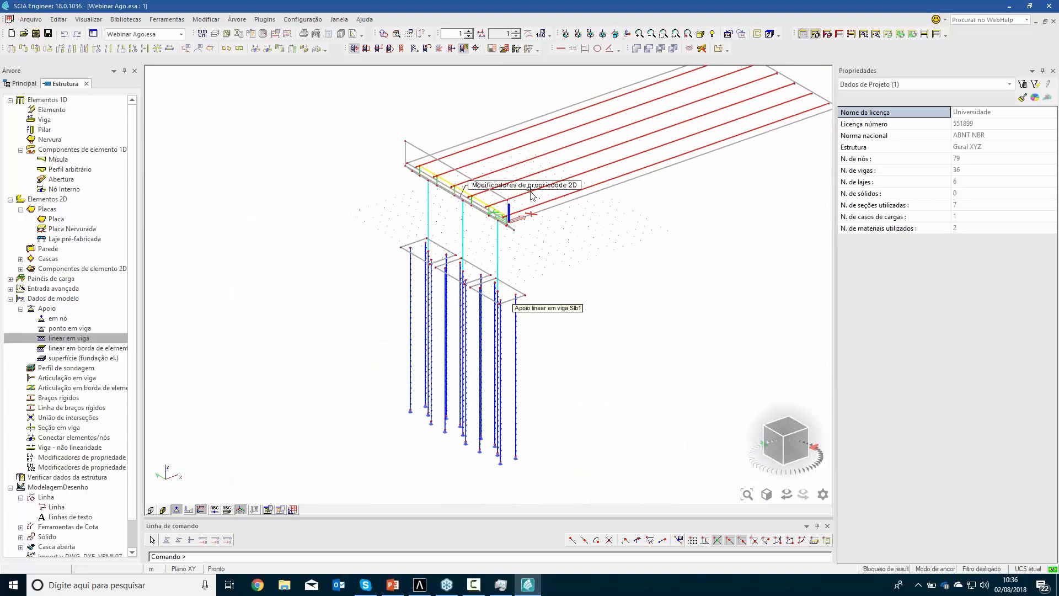
{"action": "left_click", "coordinate": [780, 430]}
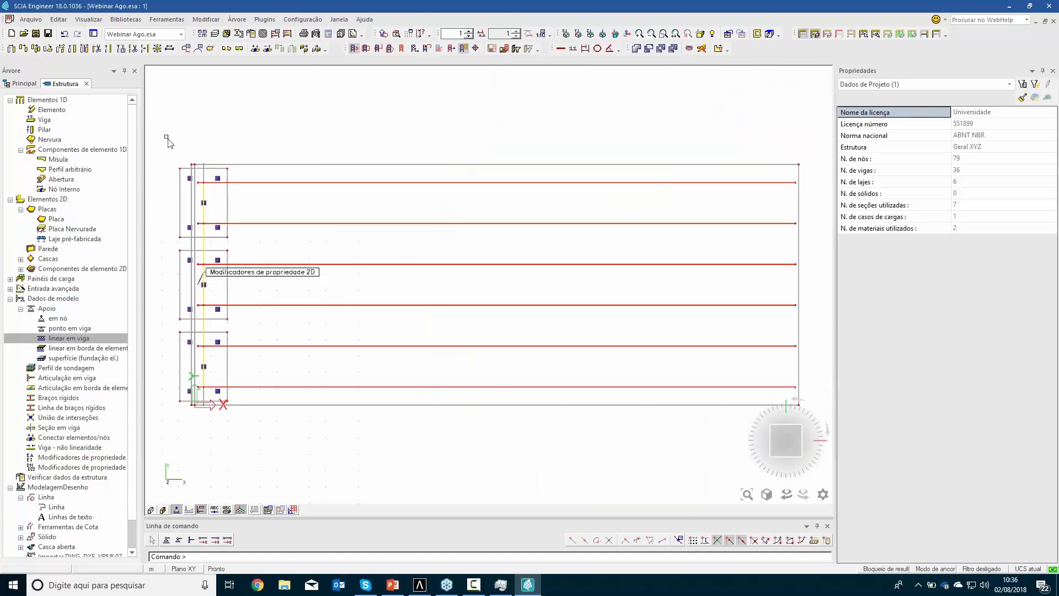
{"action": "left_click_drag", "start_coordinate": [194, 236], "coordinate": [262, 451]}
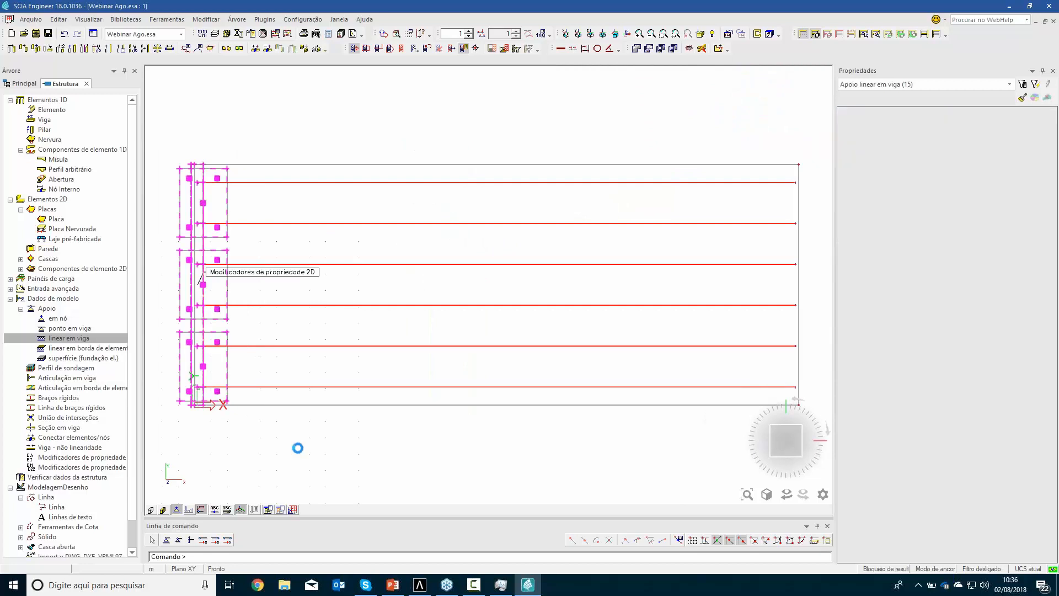
{"action": "right_click_drag", "start_coordinate": [437, 421], "coordinate": [459, 377], "text": "ctrl"}
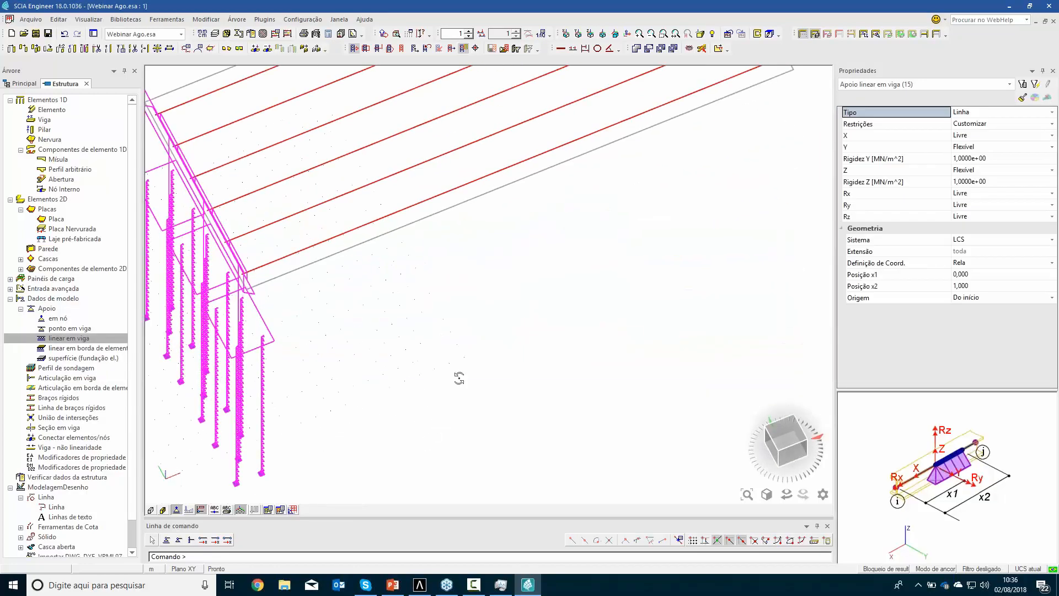
{"action": "middle_click_drag", "start_coordinate": [517, 292], "coordinate": [517, 392]}
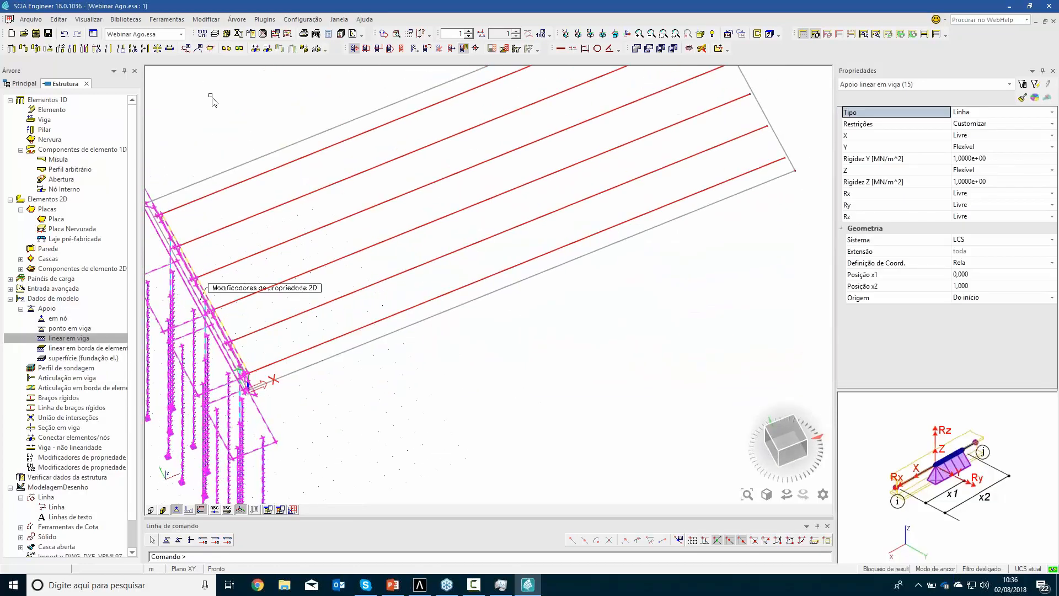
{"action": "left_click", "coordinate": [84, 48]}
{"action": "key", "text": "ctrl+a"}
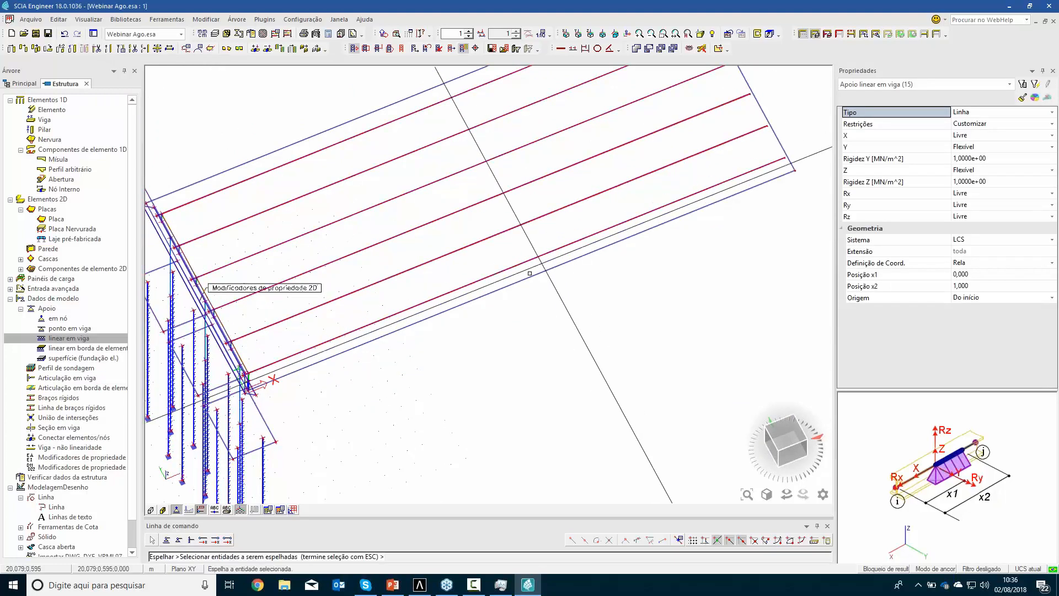
{"action": "key", "text": "Escape"}
{"action": "left_click", "coordinate": [520, 281]}
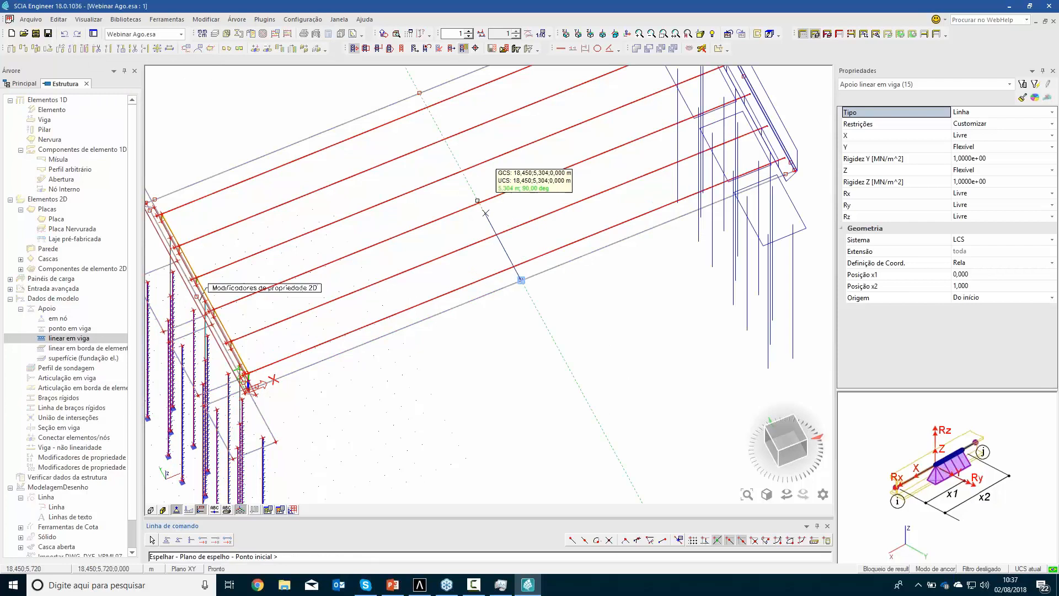
{"action": "left_click", "coordinate": [475, 193]}
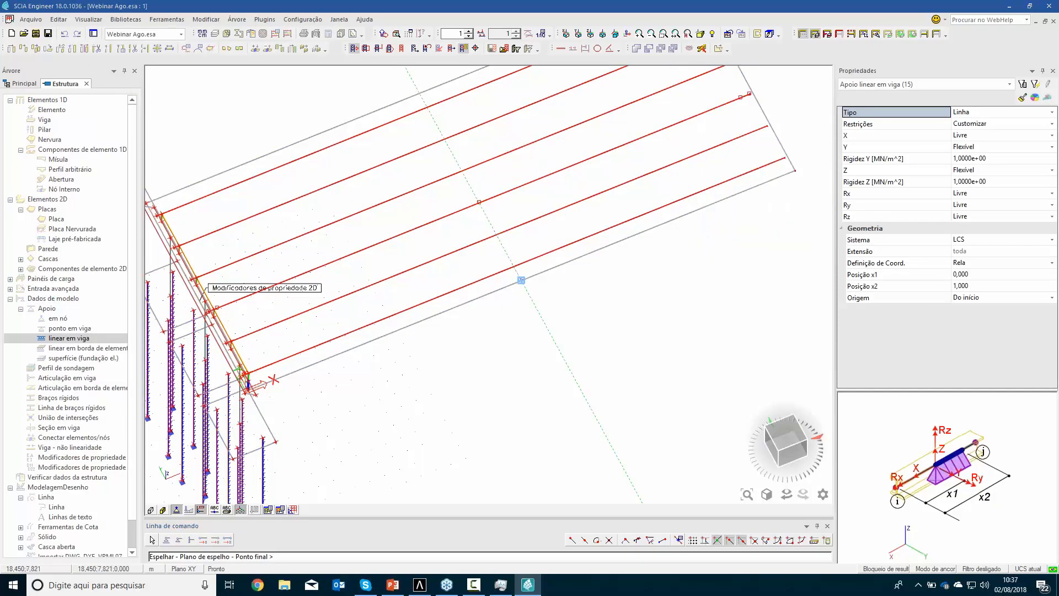
{"action": "left_click", "coordinate": [537, 333]}
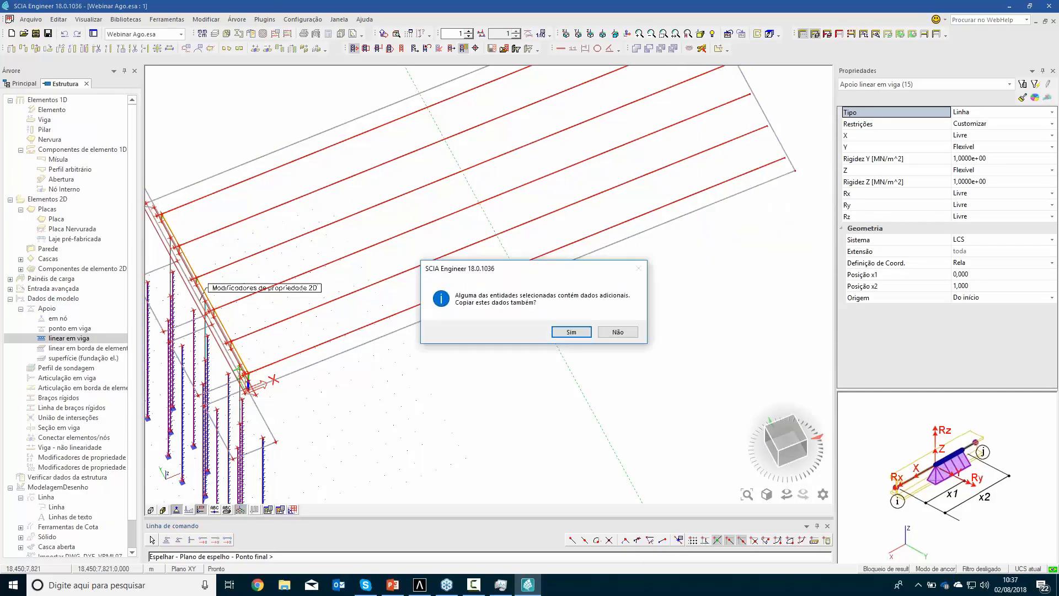
{"action": "left_click", "coordinate": [561, 330]}
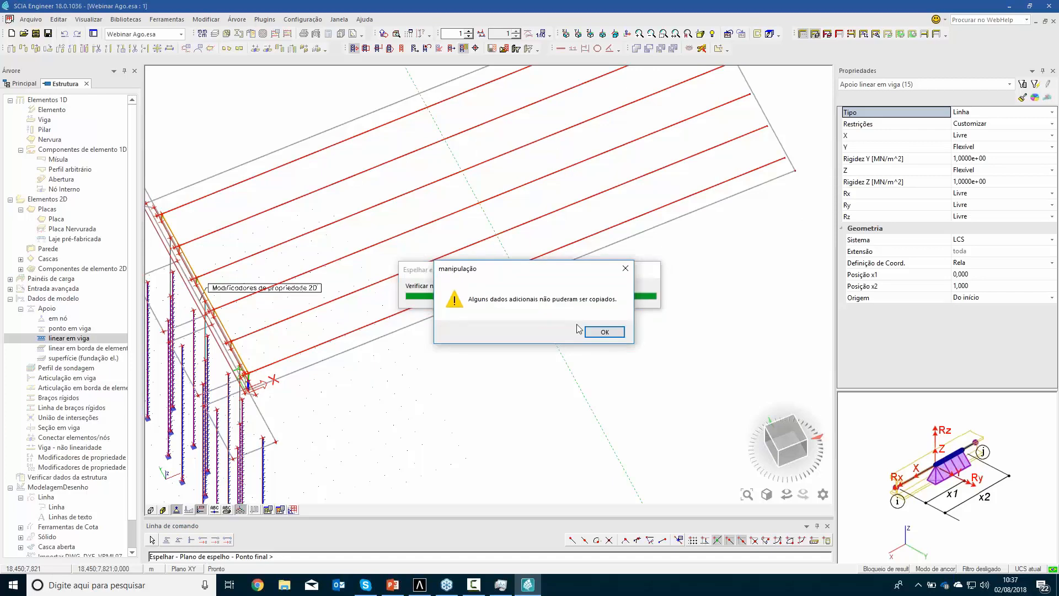
{"action": "left_click", "coordinate": [593, 333]}
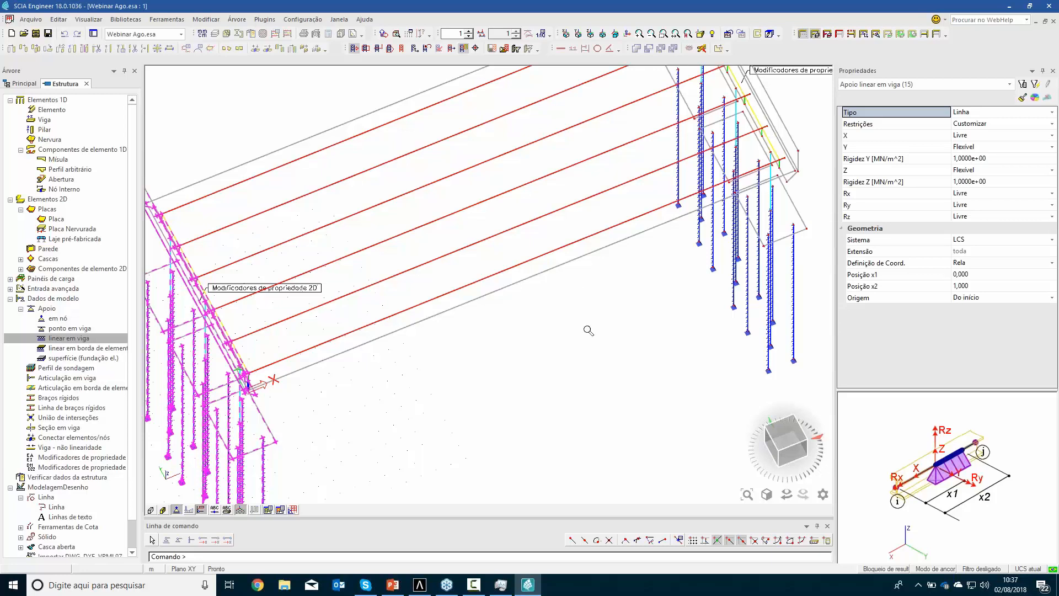
{"action": "scroll", "coordinate": [587, 331], "scroll_direction": "down", "scroll_amount": 4}
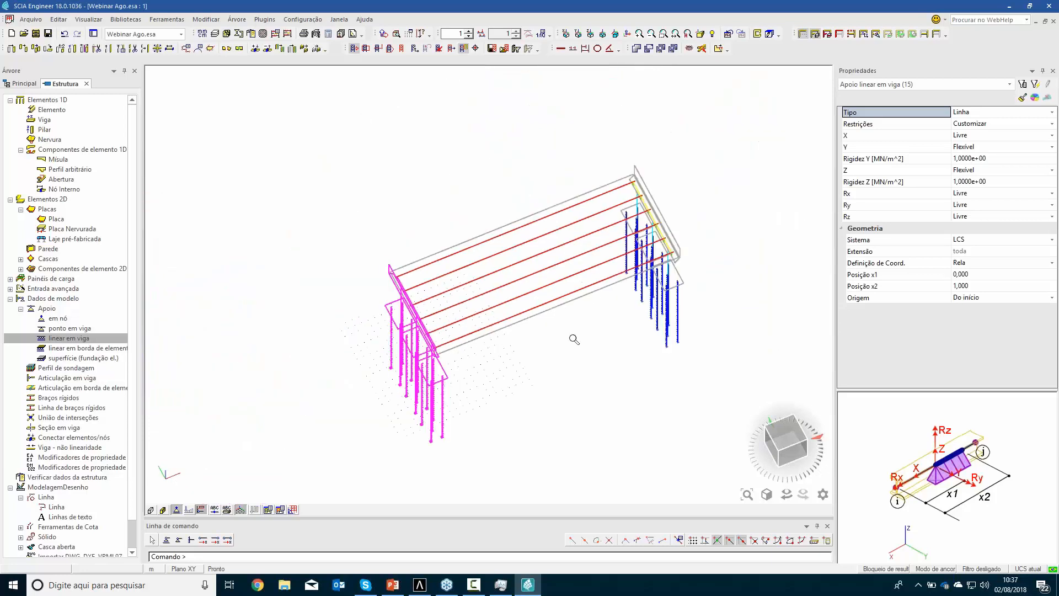
{"action": "key", "text": "Escape"}
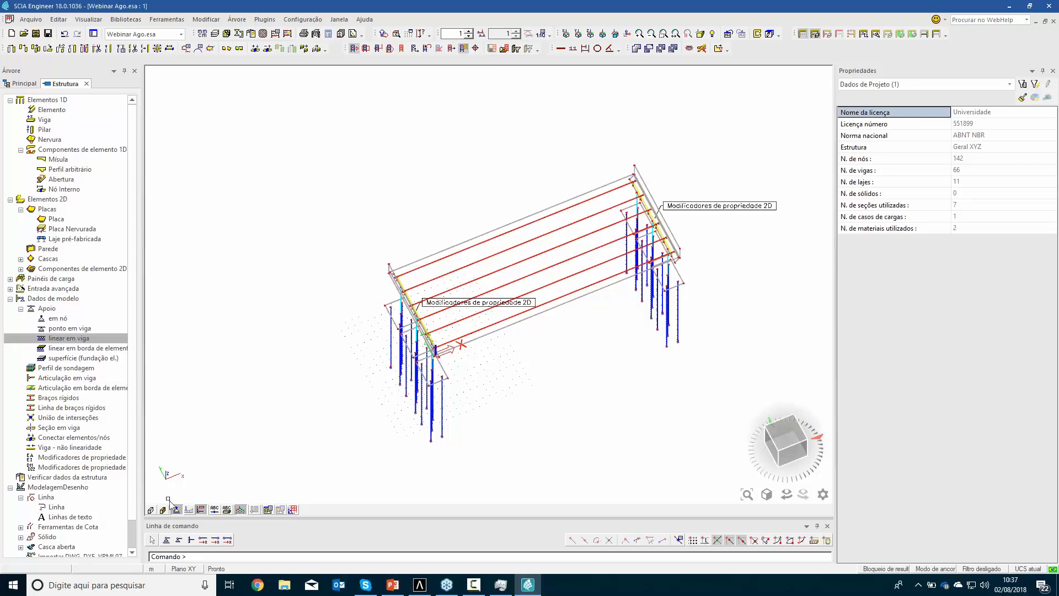
Inspect the complete bridge with rendered volumes and surfaces, and restore the plain line display
{"action": "left_click", "coordinate": [163, 509]}
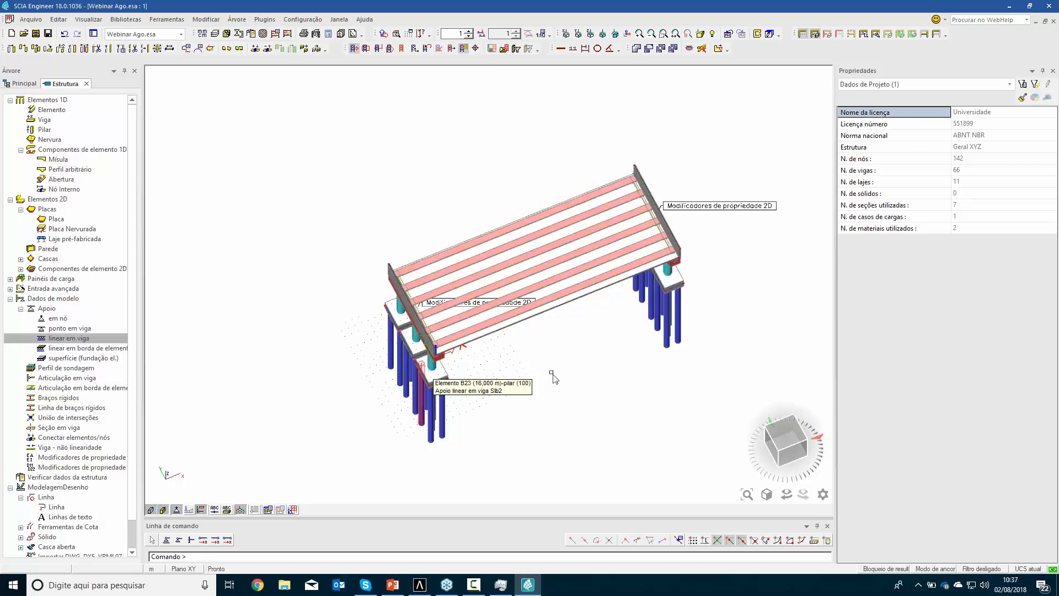
{"action": "right_click_drag", "start_coordinate": [549, 366], "coordinate": [545, 307], "text": "ctrl"}
{"action": "scroll", "coordinate": [578, 268], "scroll_direction": "up", "scroll_amount": 5}
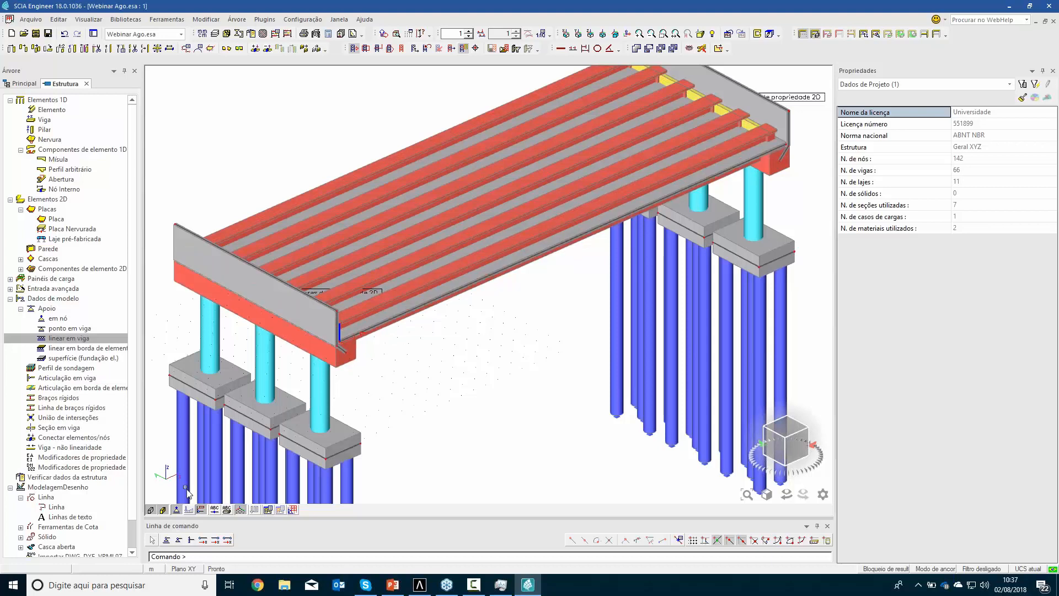
{"action": "left_click", "coordinate": [151, 509]}
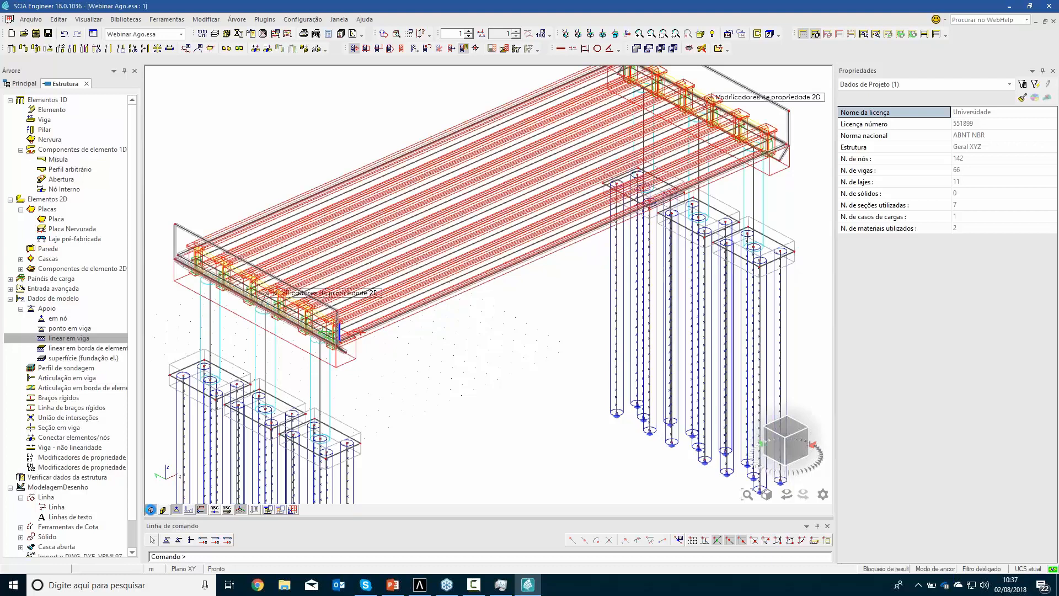
{"action": "right_click_drag", "start_coordinate": [470, 323], "coordinate": [475, 314], "text": "ctrl"}
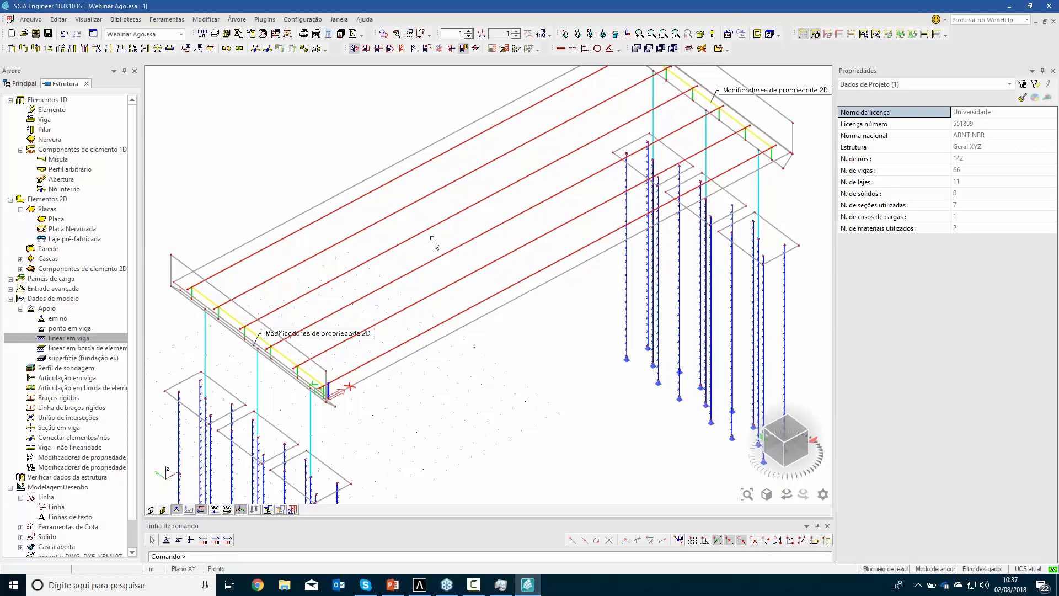
{"action": "middle_click_drag", "start_coordinate": [433, 267], "coordinate": [449, 348]}
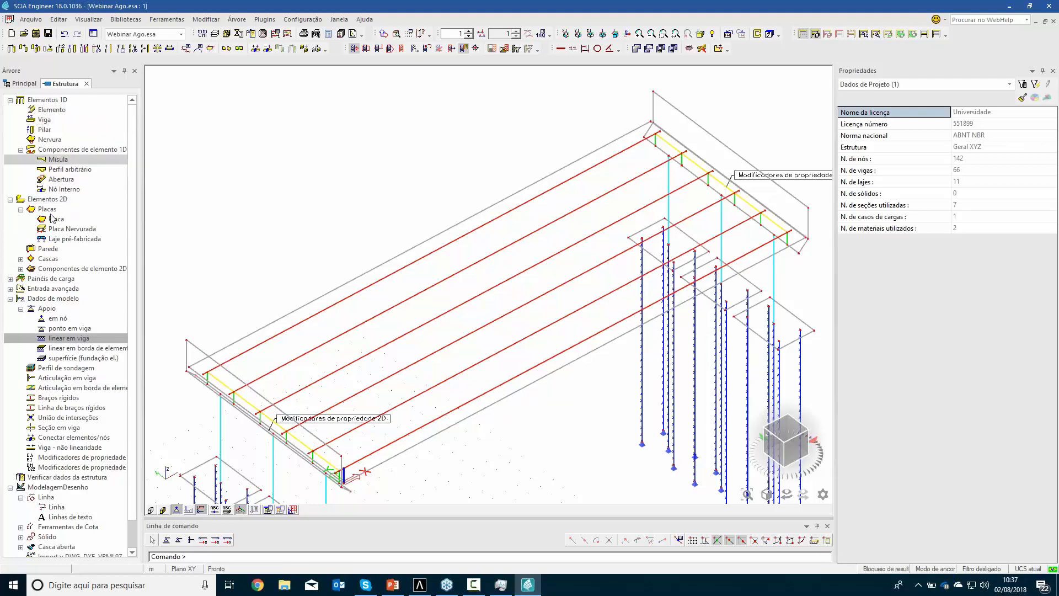
Add an internal edge to the deck slab along the outermost girder, from its start node to its far end node
{"action": "left_click_drag", "start_coordinate": [134, 283], "coordinate": [133, 272]}
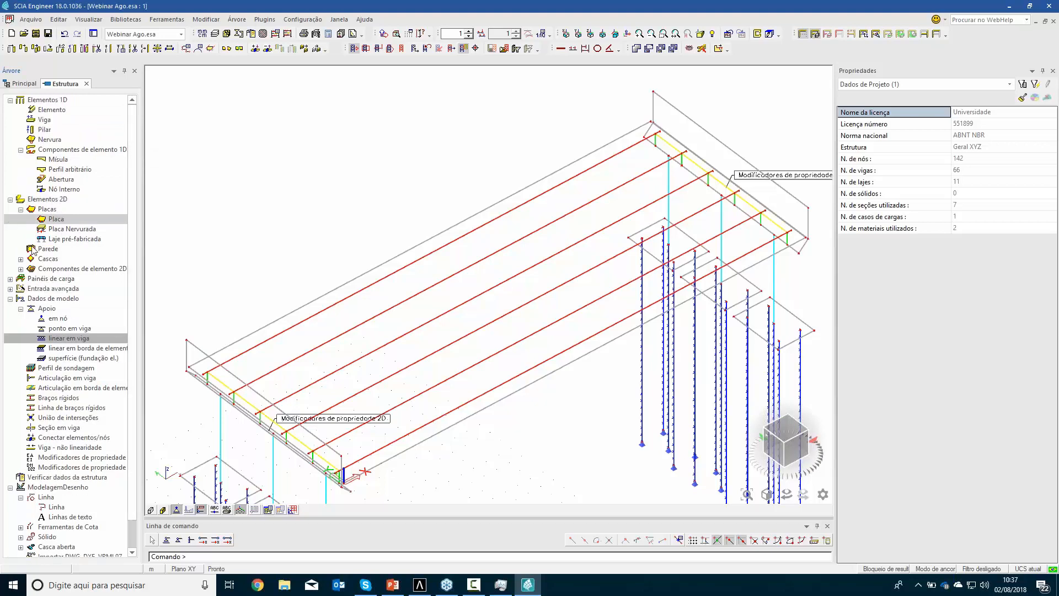
{"action": "left_click", "coordinate": [21, 269]}
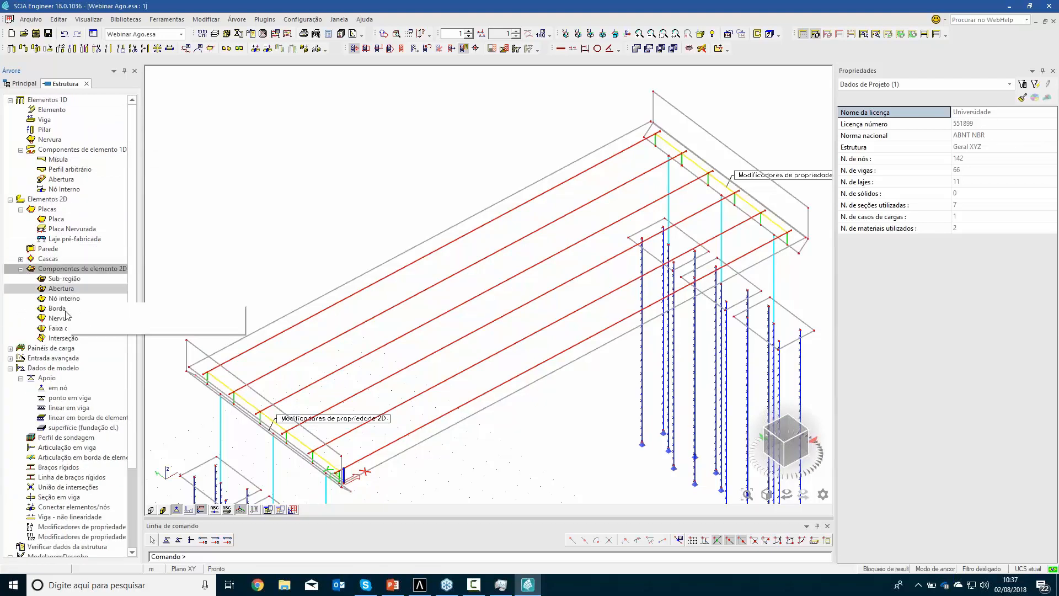
{"action": "double_click", "coordinate": [66, 309]}
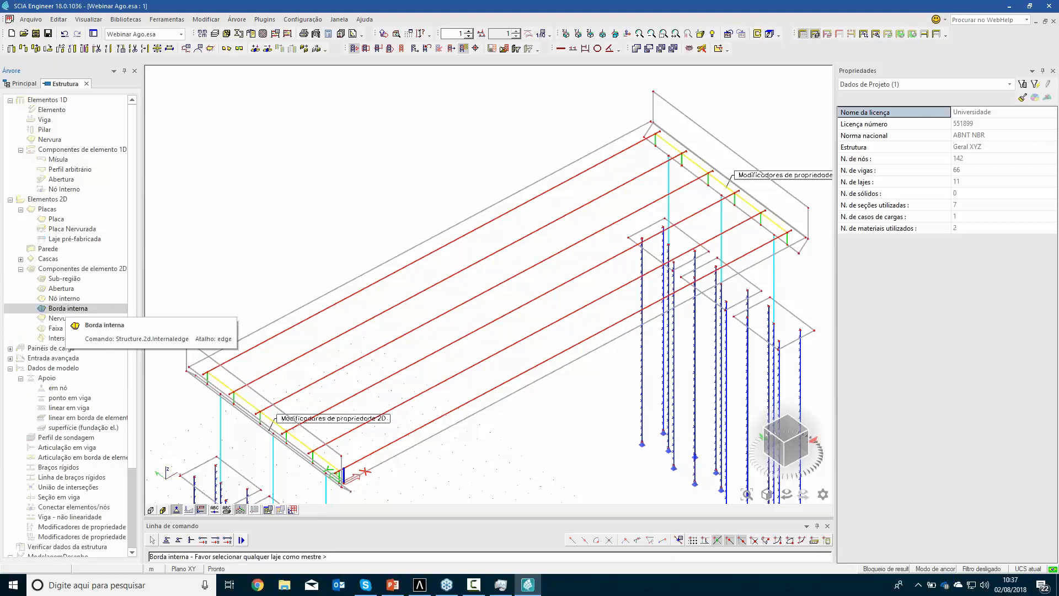
{"action": "left_click", "coordinate": [285, 310]}
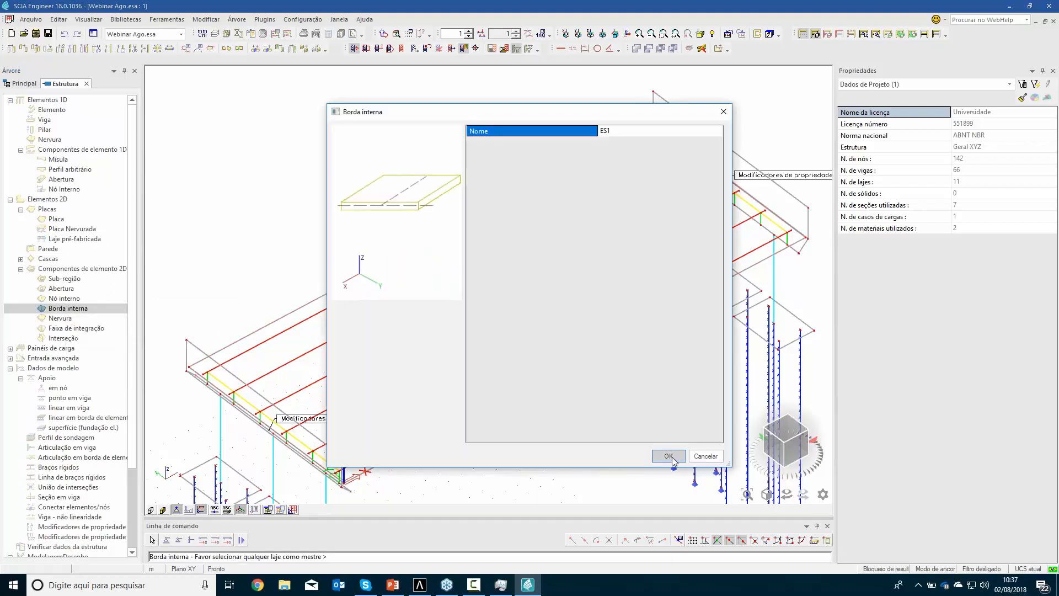
{"action": "left_click", "coordinate": [669, 456]}
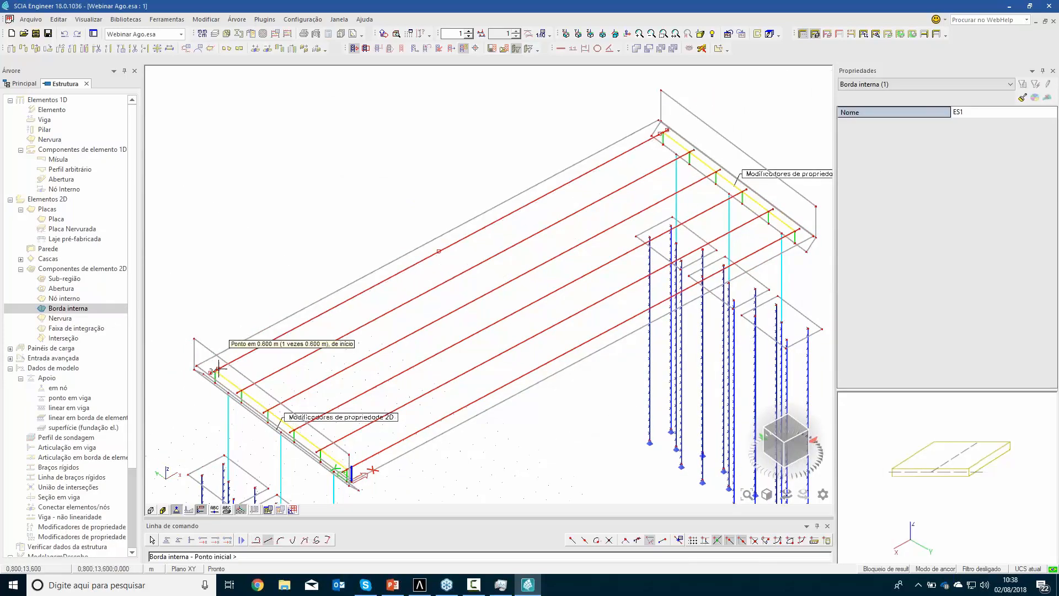
{"action": "scroll", "coordinate": [218, 368], "scroll_direction": "up", "scroll_amount": 3}
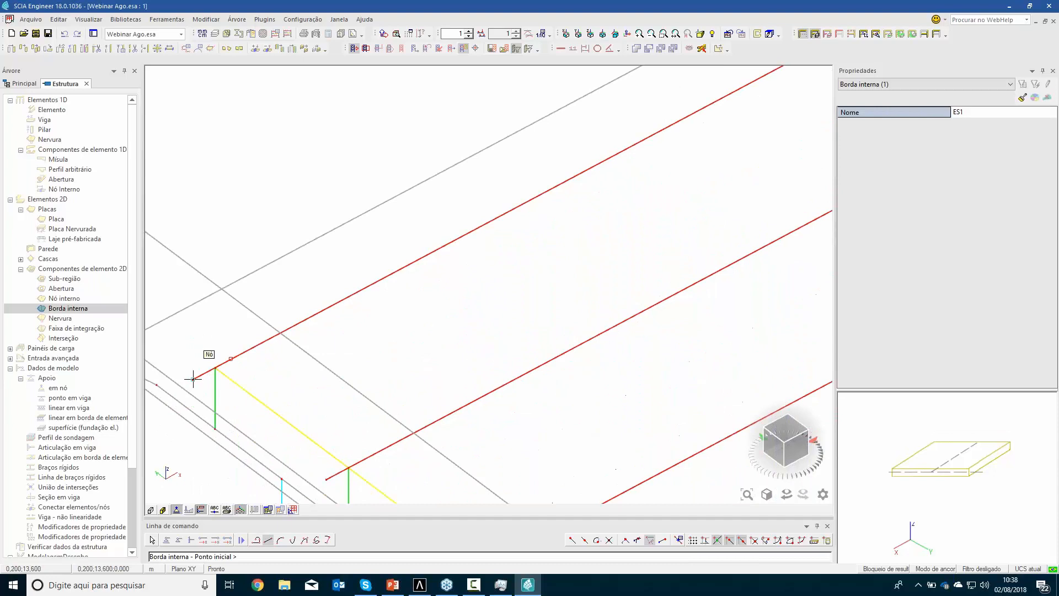
{"action": "left_click", "coordinate": [193, 379]}
{"action": "scroll", "coordinate": [456, 338], "scroll_direction": "down", "scroll_amount": 3}
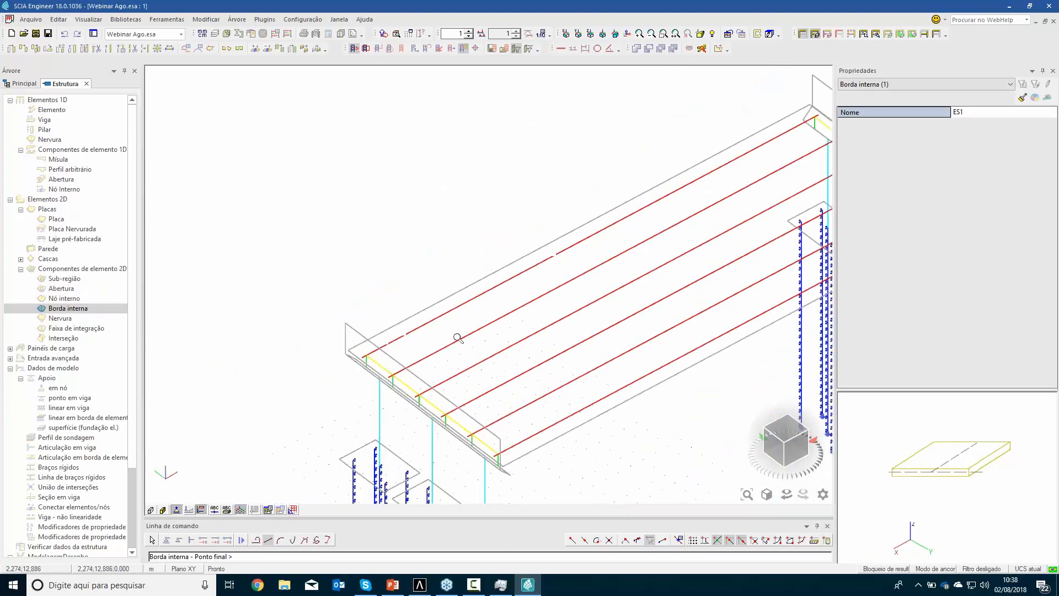
{"action": "middle_click_drag", "start_coordinate": [730, 208], "coordinate": [428, 398]}
{"action": "scroll", "coordinate": [493, 327], "scroll_direction": "up", "scroll_amount": 3}
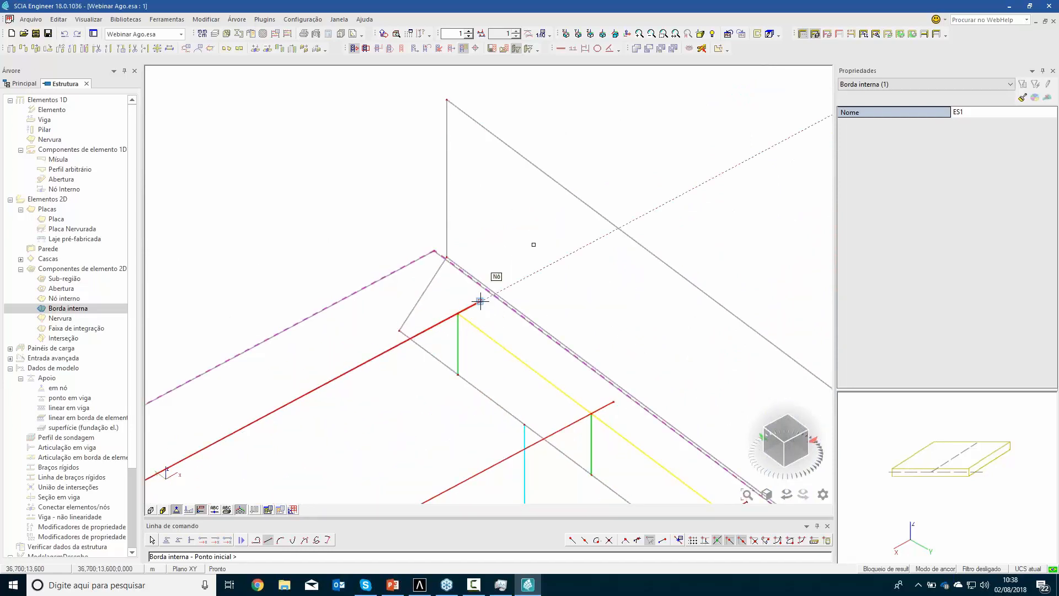
{"action": "key", "text": "Escape"}
{"action": "key", "text": "Escape"}
{"action": "left_click", "coordinate": [320, 390]}
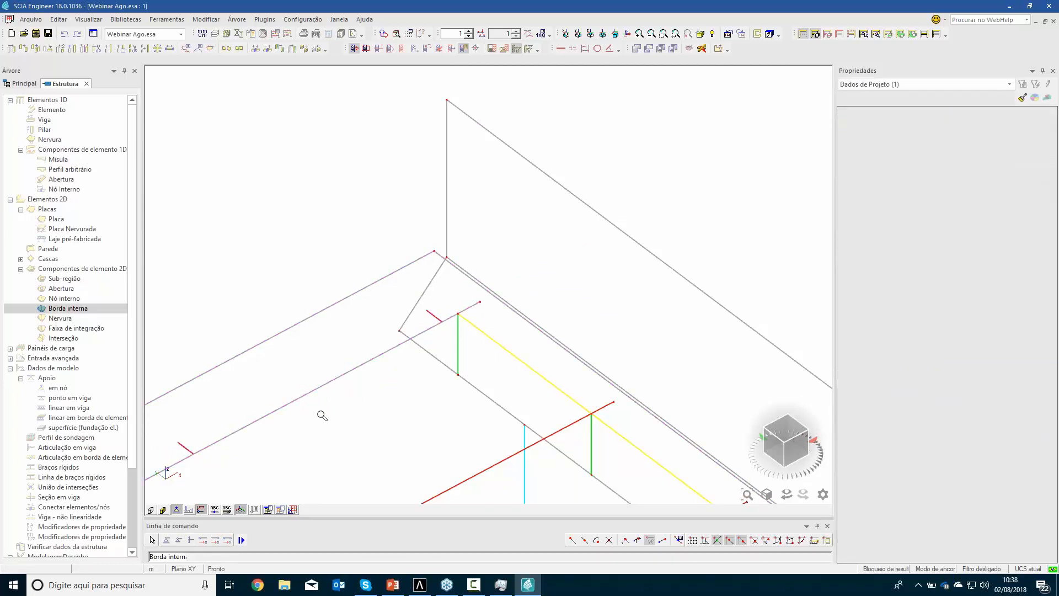
Copy the deck's internal edge from the outermost girder's start node to the adjacent girder's start node
{"action": "scroll", "coordinate": [322, 415], "scroll_direction": "down", "scroll_amount": 5}
{"action": "middle_click_drag", "start_coordinate": [309, 459], "coordinate": [576, 259]}
{"action": "scroll", "coordinate": [304, 390], "scroll_direction": "up", "scroll_amount": 1}
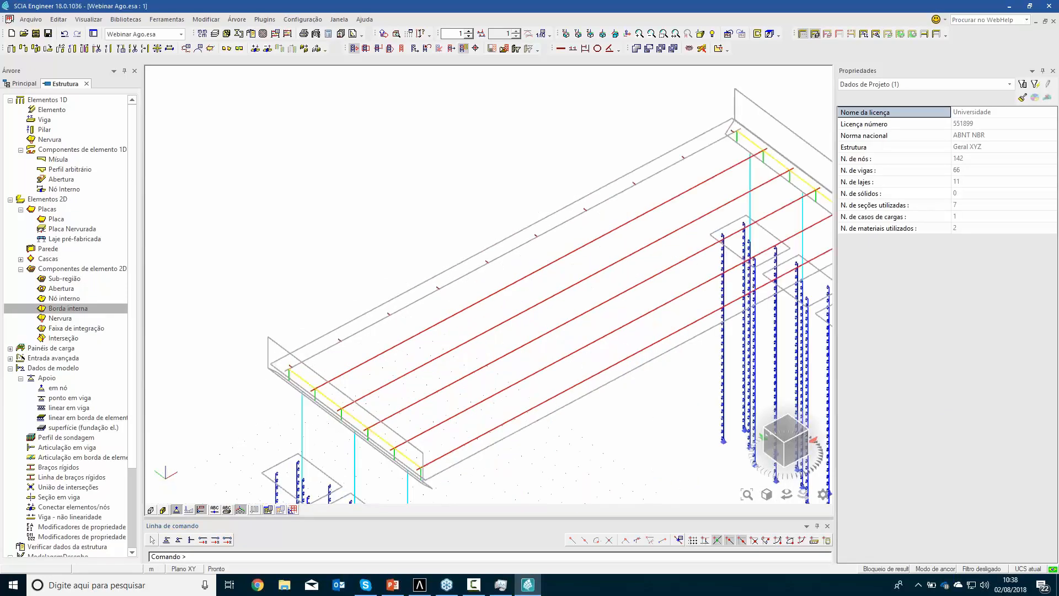
{"action": "scroll", "coordinate": [305, 381], "scroll_direction": "up", "scroll_amount": 1}
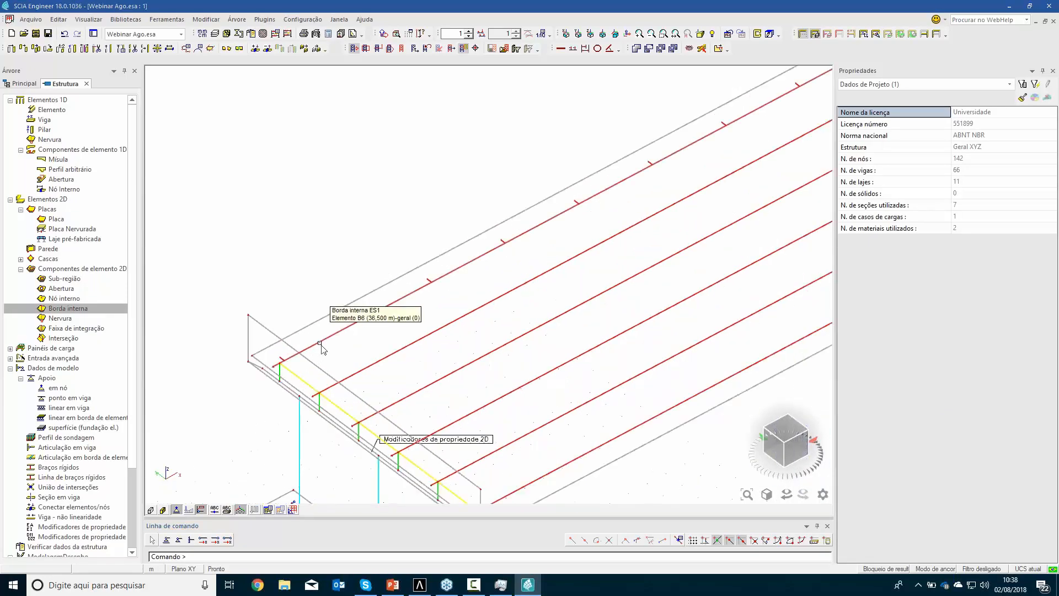
{"action": "left_click", "coordinate": [321, 345]}
{"action": "left_click", "coordinate": [353, 367]}
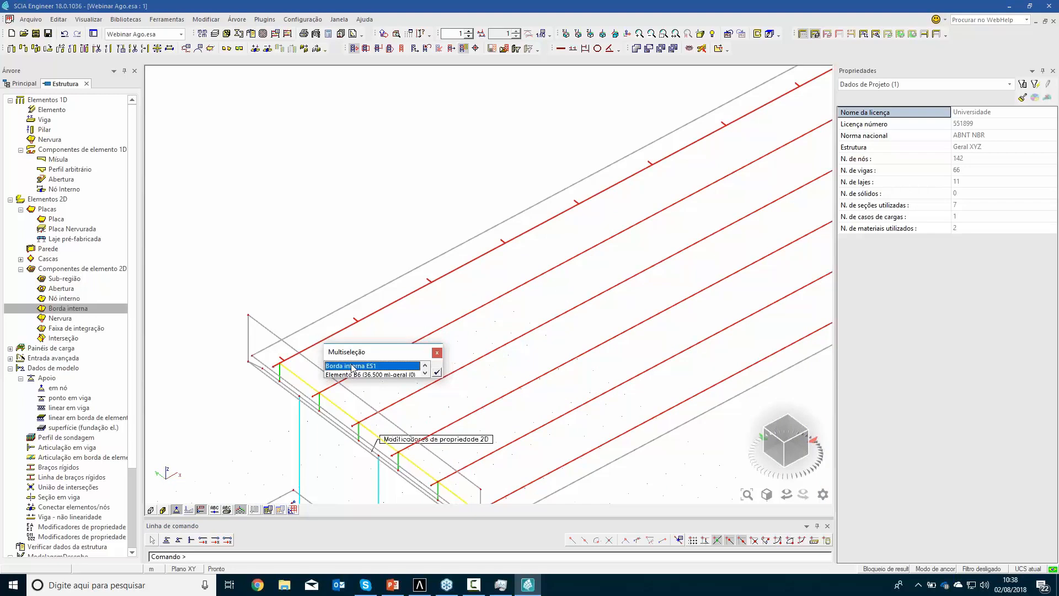
{"action": "left_click", "coordinate": [436, 372]}
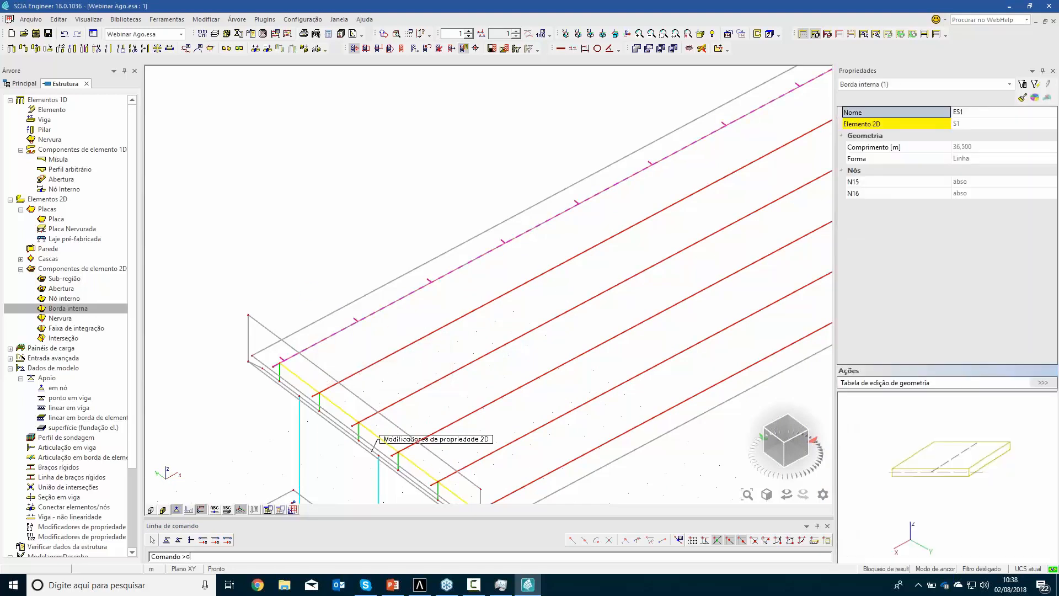
{"action": "type", "text": "c"}
{"action": "key", "text": "Return"}
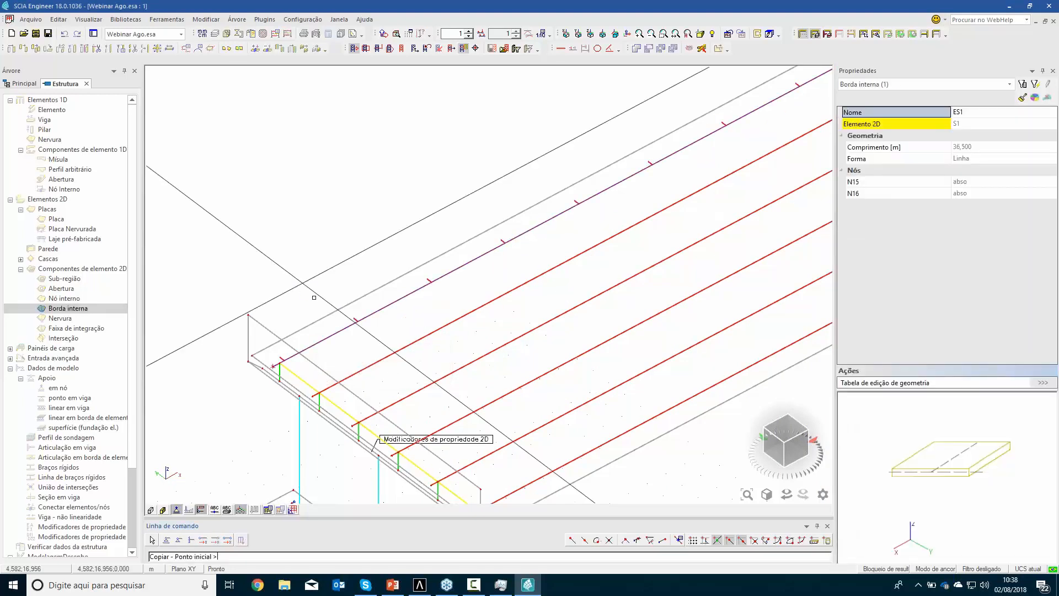
{"action": "scroll", "coordinate": [295, 396], "scroll_direction": "up", "scroll_amount": 2}
{"action": "scroll", "coordinate": [259, 324], "scroll_direction": "up", "scroll_amount": 3}
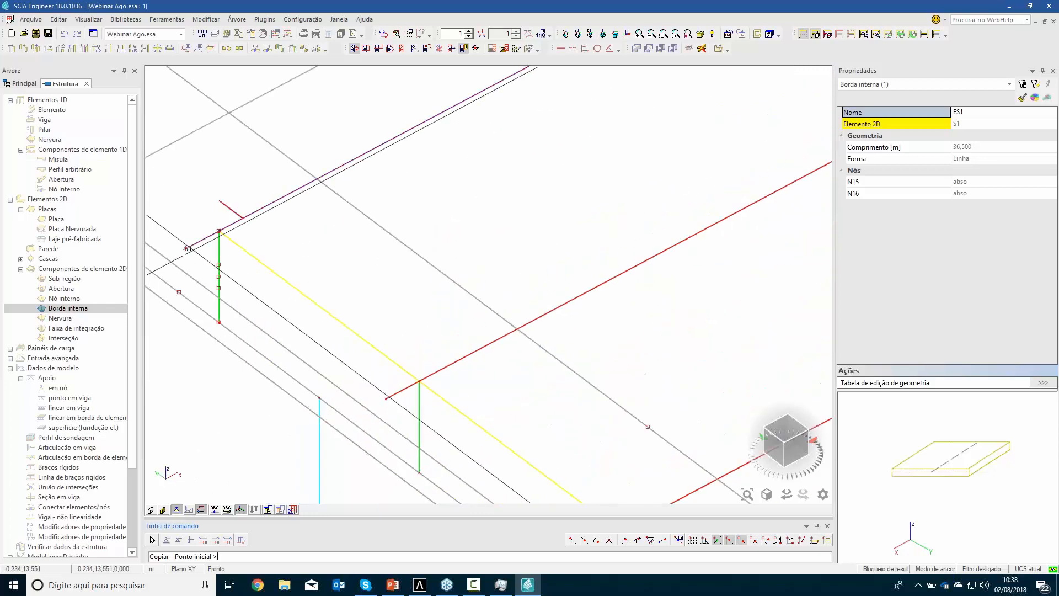
{"action": "left_click", "coordinate": [386, 398]}
Place further copies of the internal edge at the start nodes of the remaining four girders and end the copy command
{"action": "scroll", "coordinate": [484, 397], "scroll_direction": "down", "scroll_amount": 4}
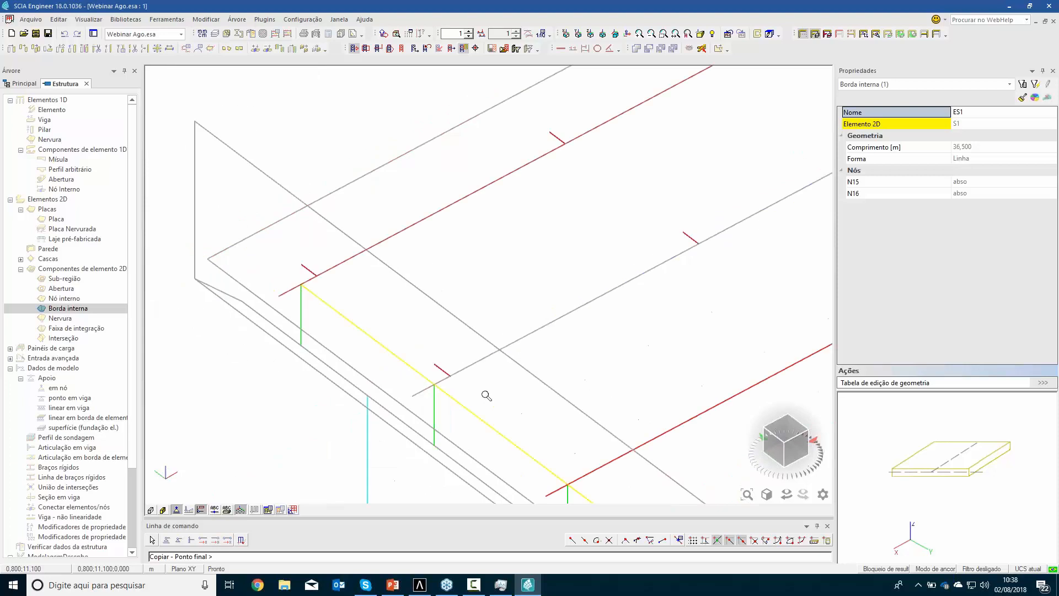
{"action": "middle_click_drag", "start_coordinate": [432, 382], "coordinate": [292, 290]}
{"action": "scroll", "coordinate": [364, 386], "scroll_direction": "up", "scroll_amount": 2}
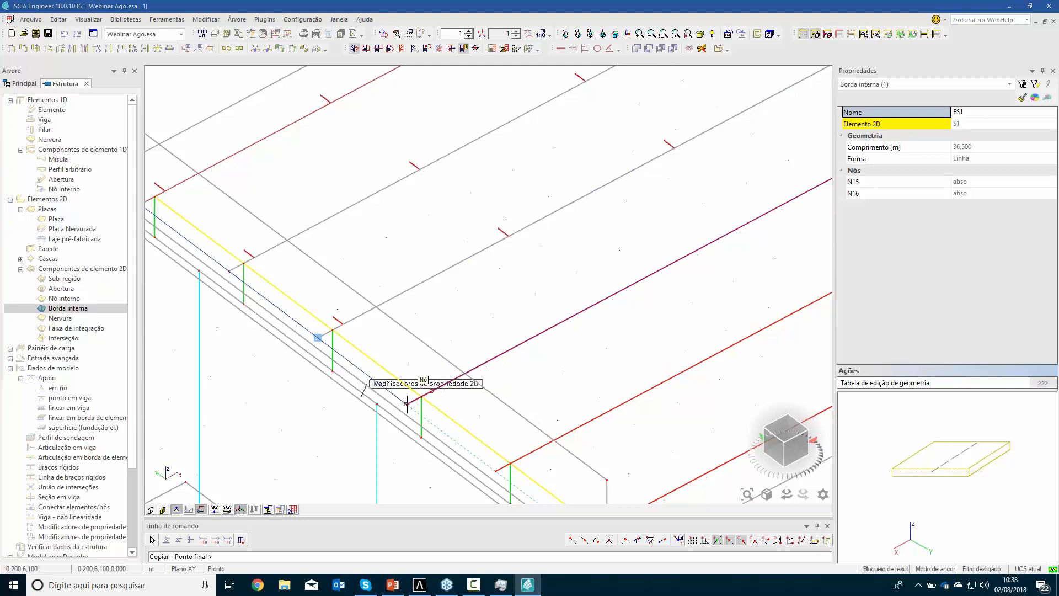
{"action": "middle_click_drag", "start_coordinate": [502, 447], "coordinate": [483, 412]}
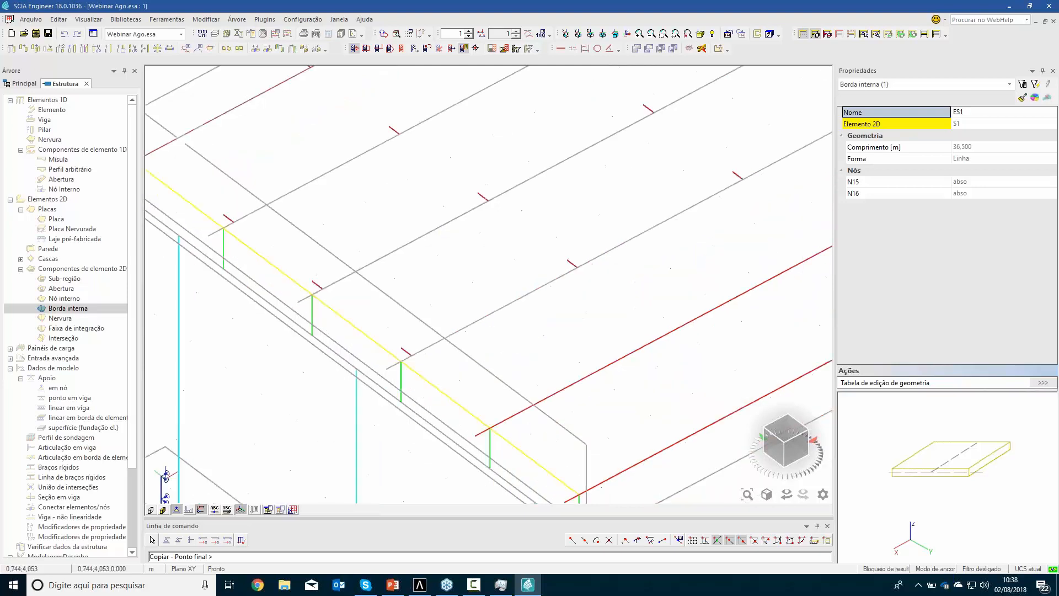
{"action": "middle_click_drag", "start_coordinate": [378, 253], "coordinate": [371, 241]}
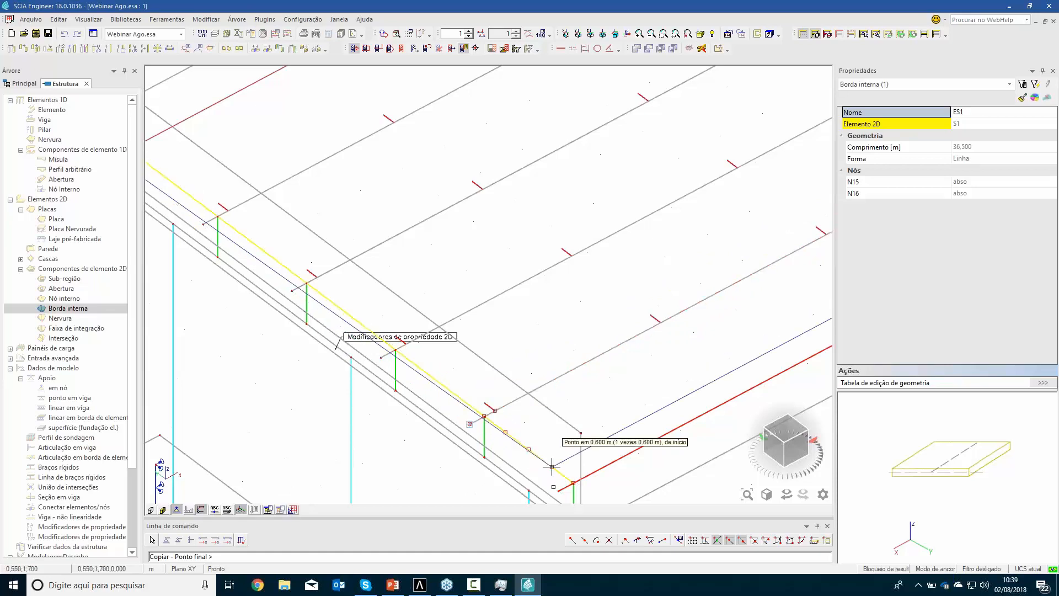
{"action": "left_click", "coordinate": [558, 488]}
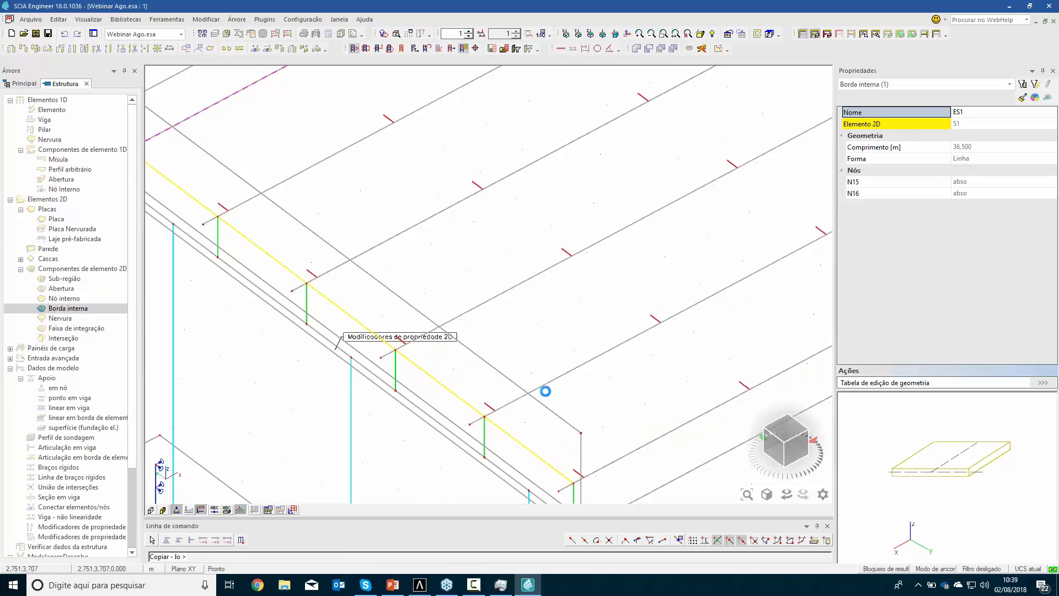
{"action": "key", "text": "Escape"}
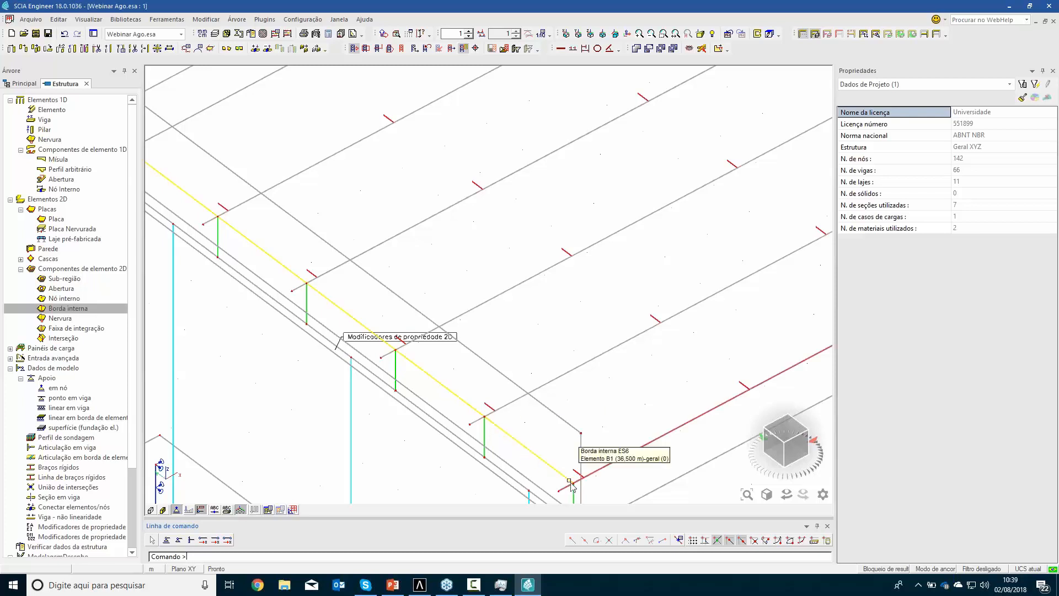
Save the bridge project with the internal edges in place along all girders
{"action": "scroll", "coordinate": [529, 402], "scroll_direction": "down", "scroll_amount": 3}
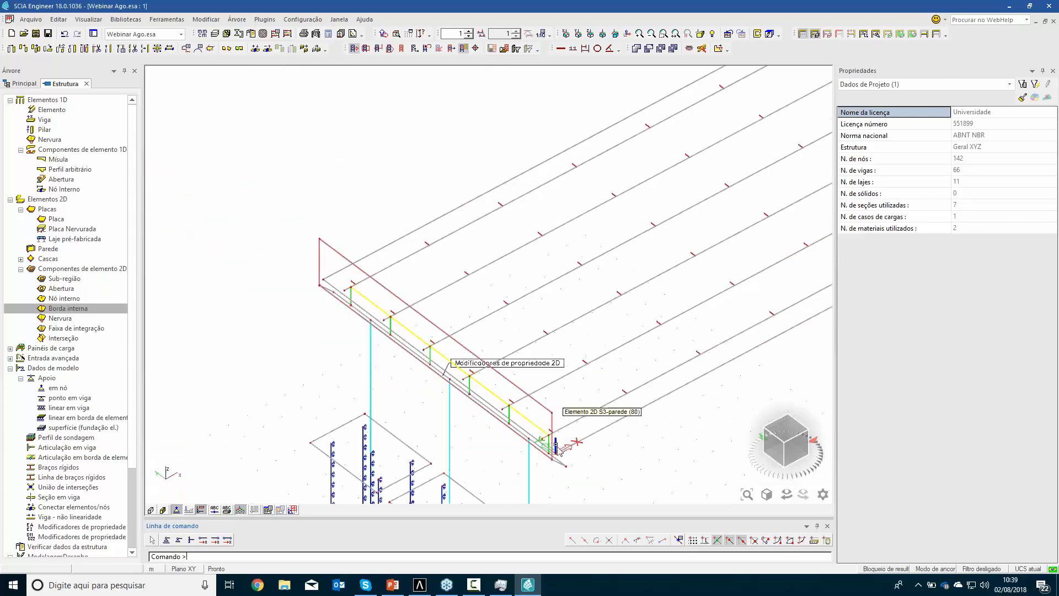
{"action": "scroll", "coordinate": [554, 441], "scroll_direction": "down", "scroll_amount": 3}
{"action": "middle_click_drag", "start_coordinate": [641, 384], "coordinate": [442, 374]}
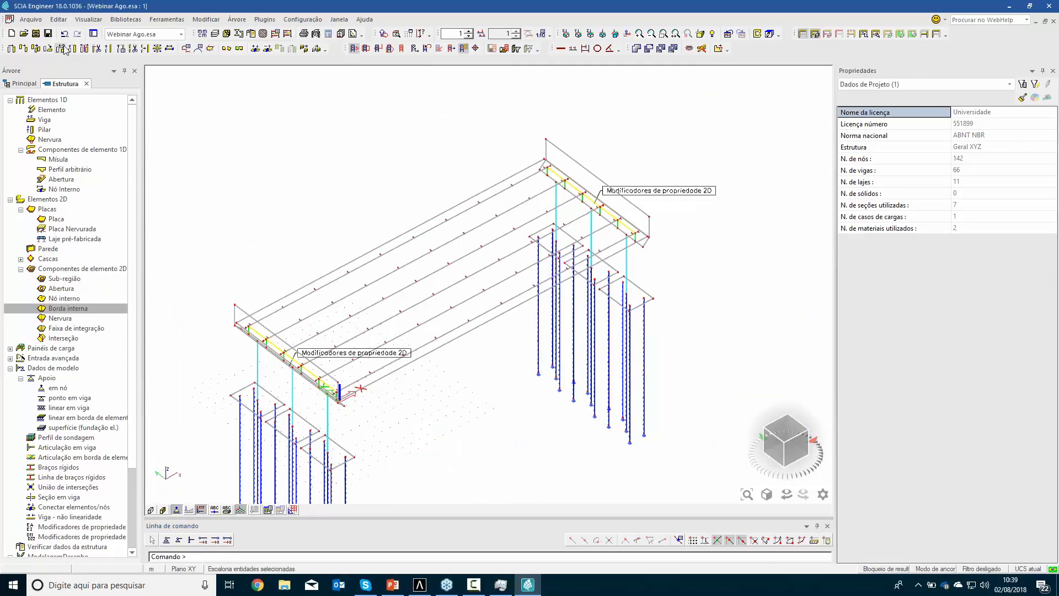
{"action": "left_click", "coordinate": [48, 34]}
Connect the nodes and members of the whole bridge model, generating the required intersections
{"action": "middle_click_drag", "start_coordinate": [348, 205], "coordinate": [375, 137]}
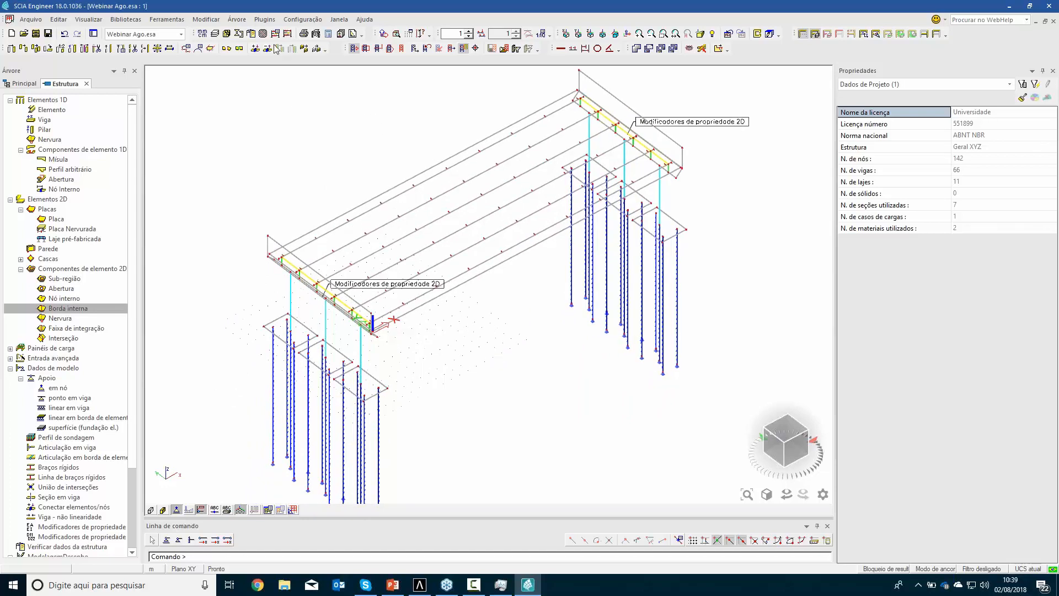
{"action": "left_click", "coordinate": [256, 49]}
{"action": "left_click", "coordinate": [503, 331]}
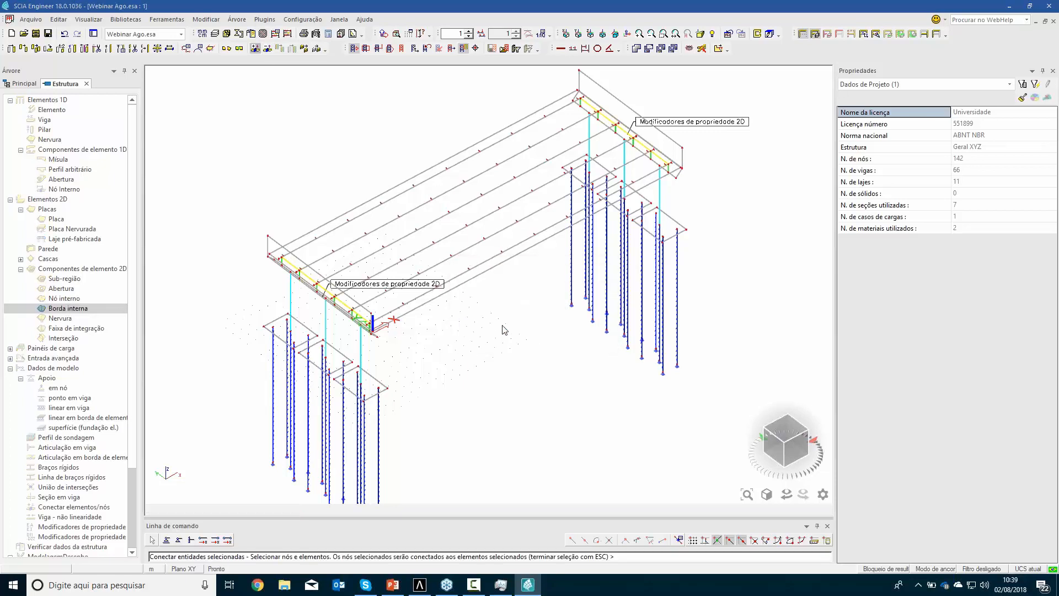
{"action": "left_click", "coordinate": [669, 456]}
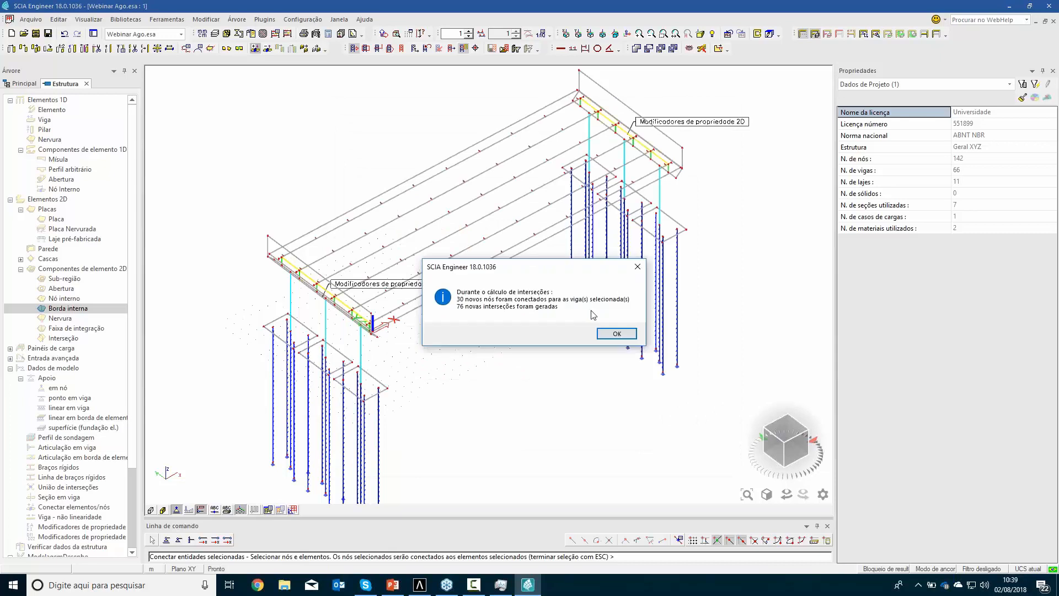
{"action": "left_click", "coordinate": [614, 335]}
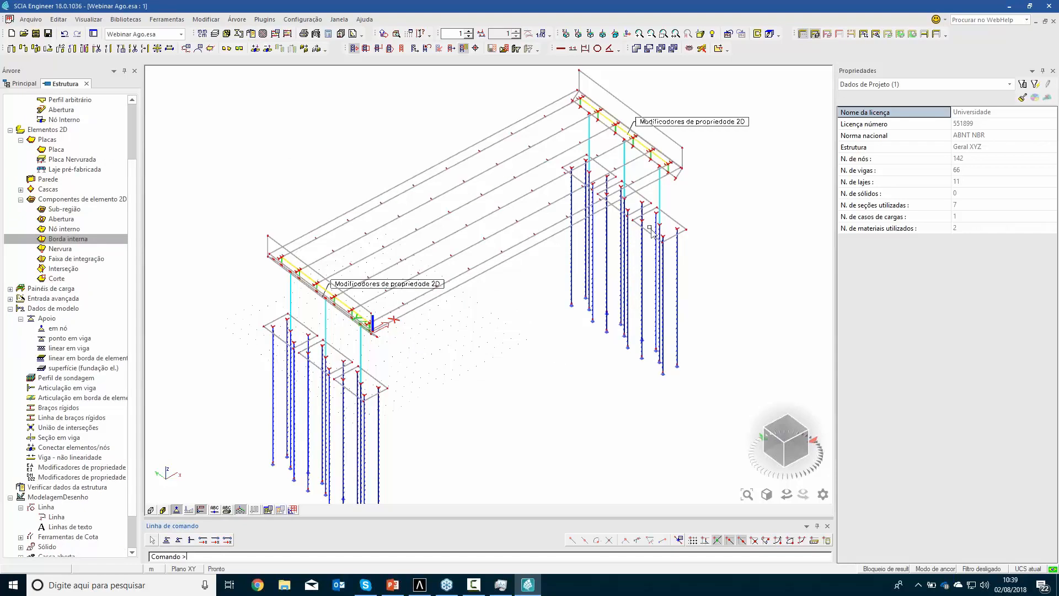
Generate the finite element mesh for the connected bridge model
{"action": "scroll", "coordinate": [652, 230], "scroll_direction": "up", "scroll_amount": 5}
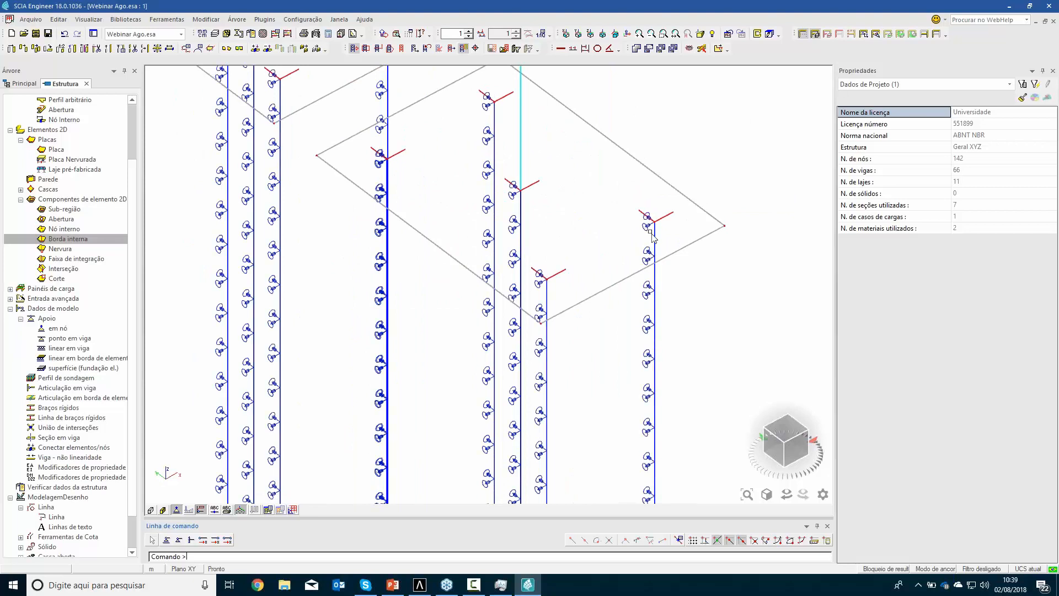
{"action": "scroll", "coordinate": [614, 223], "scroll_direction": "down", "scroll_amount": 4}
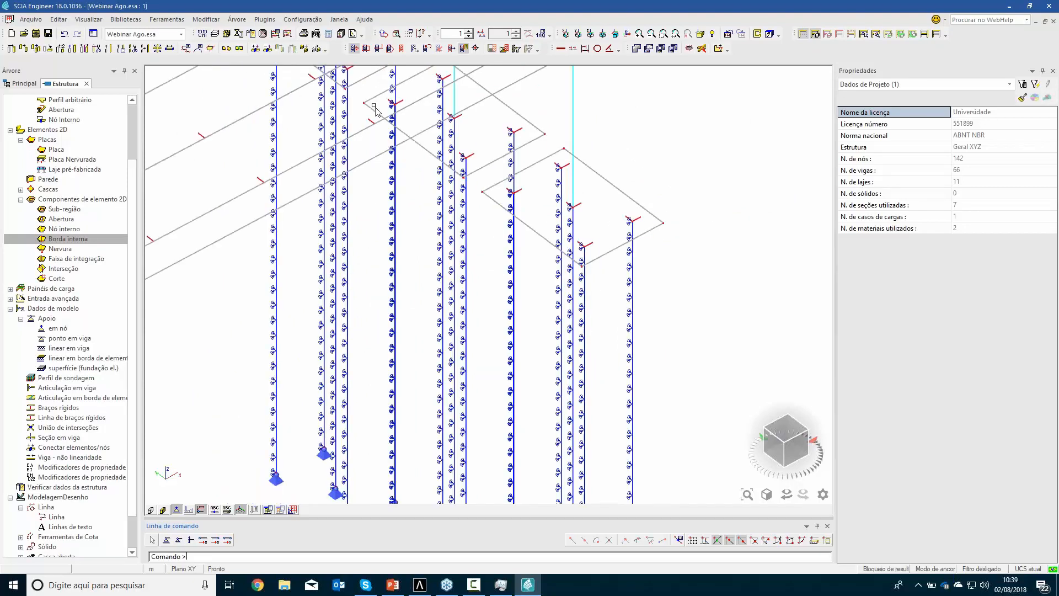
{"action": "left_click", "coordinate": [263, 34]}
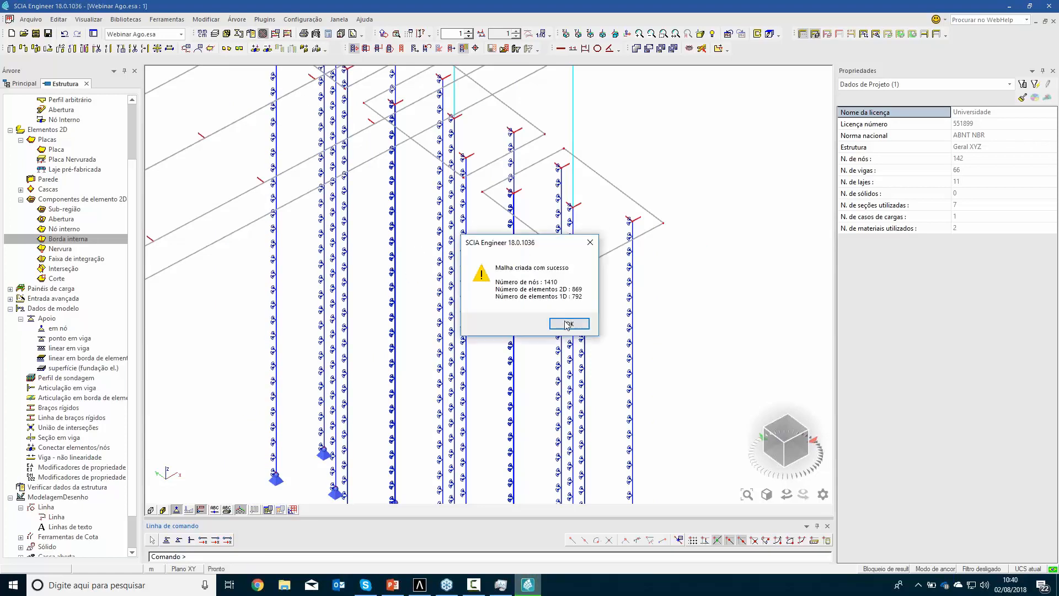
{"action": "left_click", "coordinate": [557, 323]}
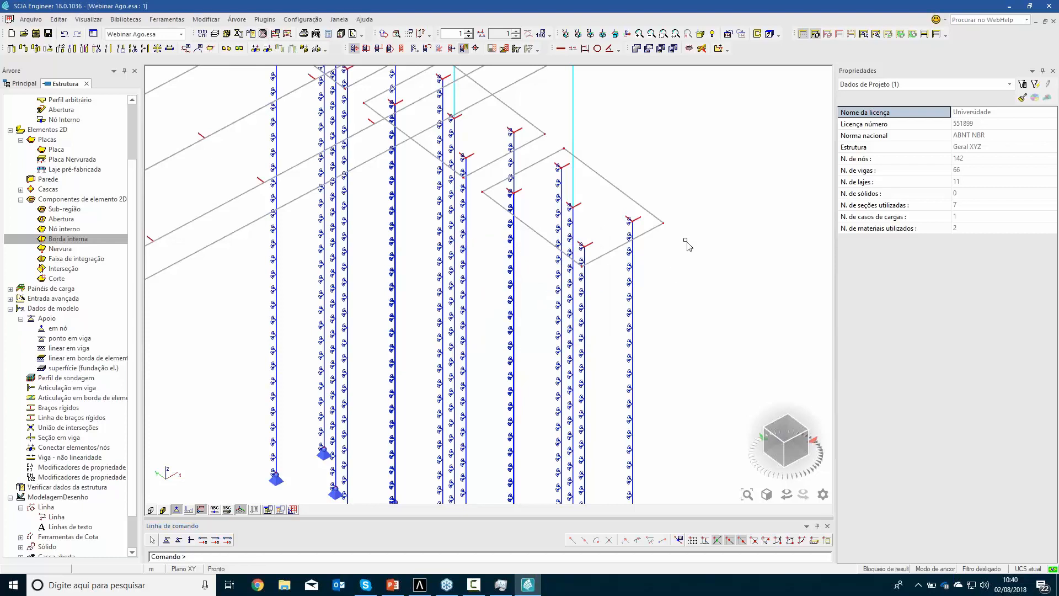
Enable mesh drawing in the view parameters for all entities, keeping the lines display mode
{"action": "right_click", "coordinate": [686, 241]}
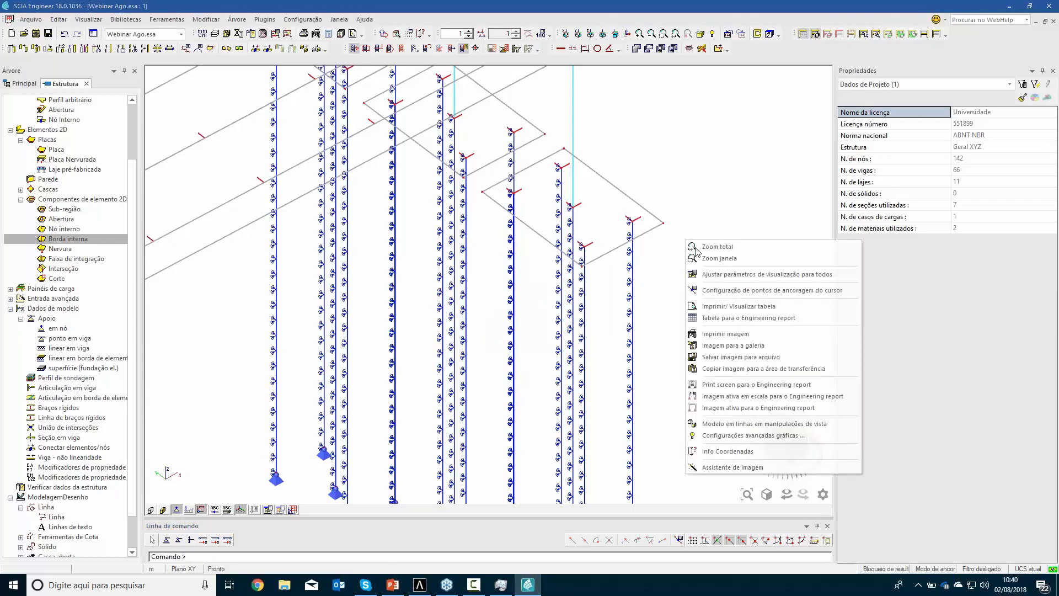
{"action": "left_click", "coordinate": [719, 276]}
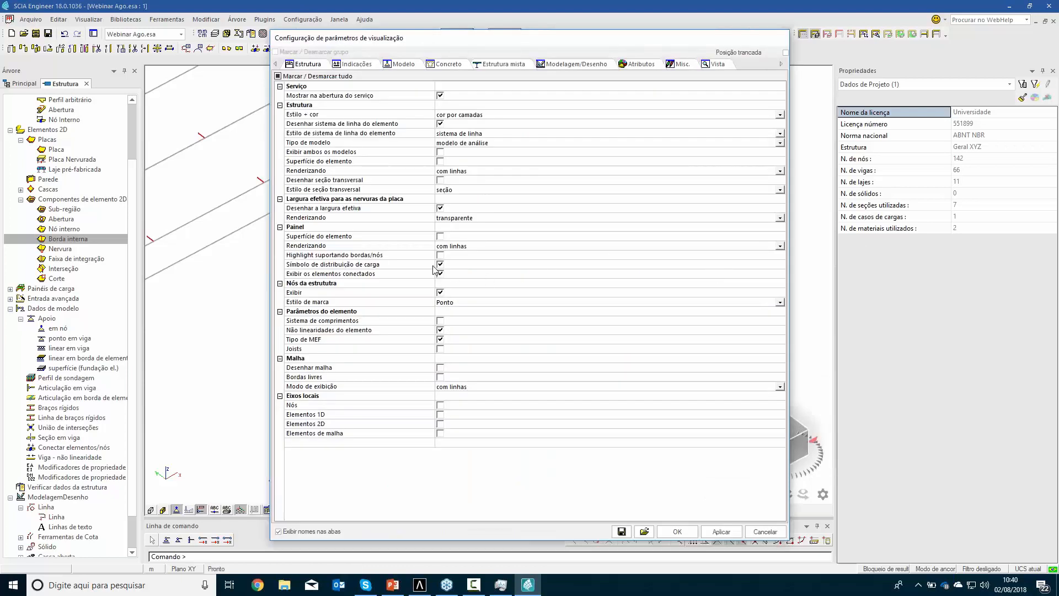
{"action": "left_click", "coordinate": [440, 368]}
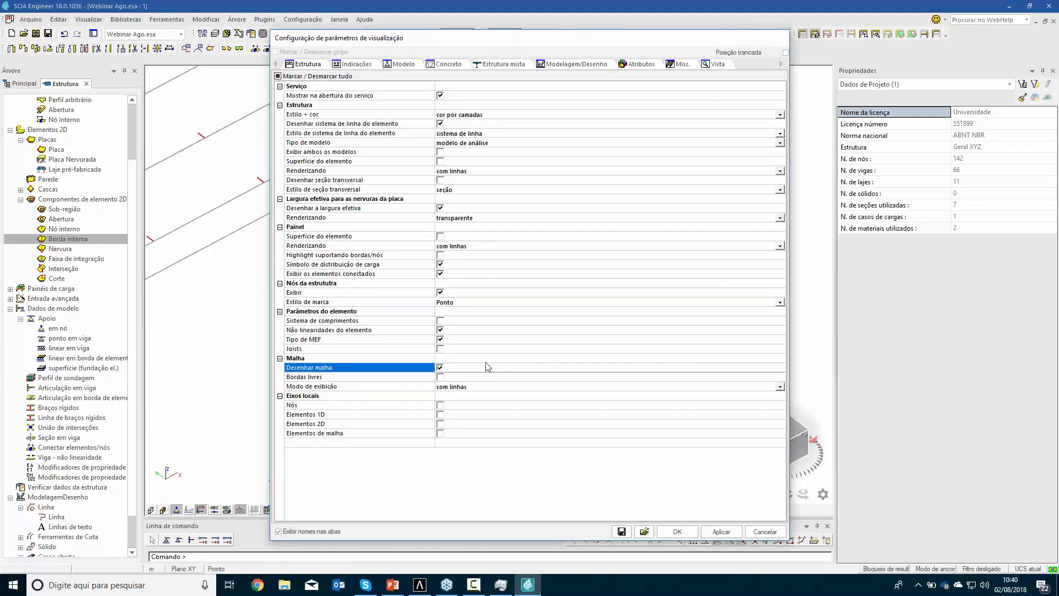
{"action": "left_click", "coordinate": [677, 531]}
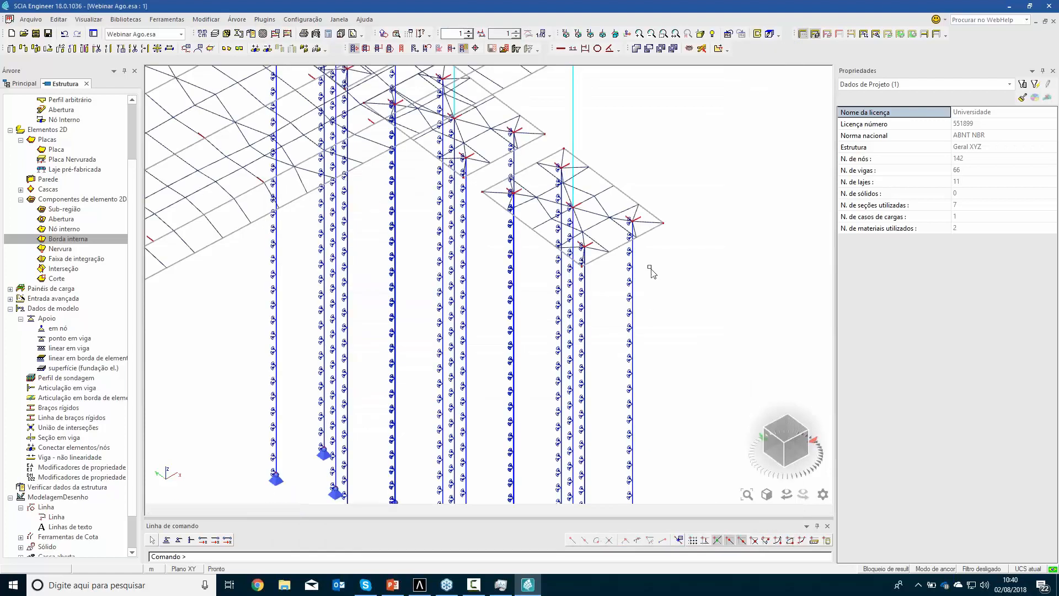
Examine the generated mesh on the pile caps, at the pile connections and across the whole bridge
{"action": "scroll", "coordinate": [645, 223], "scroll_direction": "up", "scroll_amount": 5}
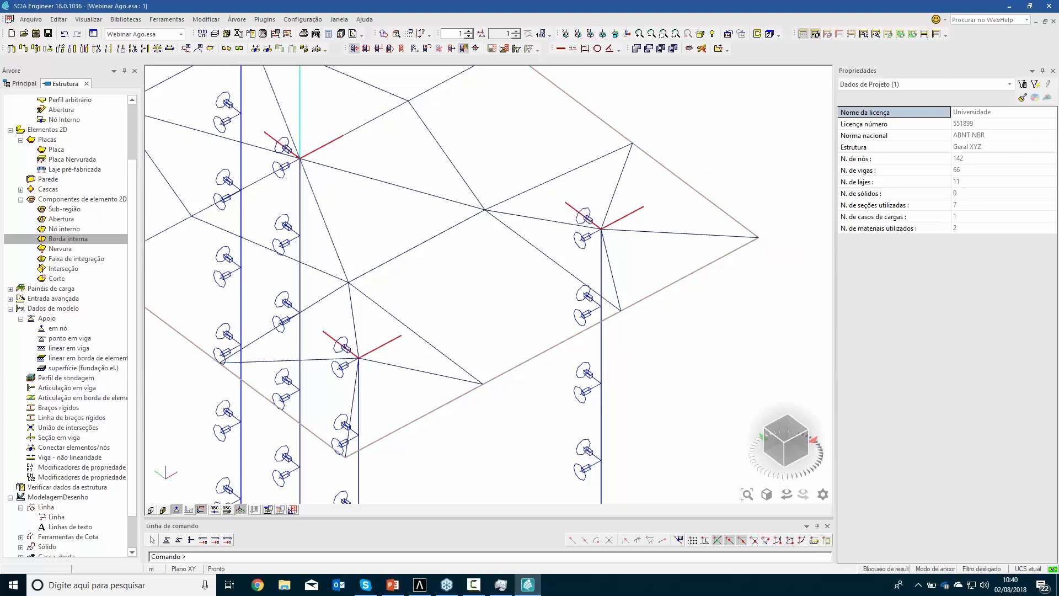
{"action": "scroll", "coordinate": [521, 264], "scroll_direction": "down", "scroll_amount": 3}
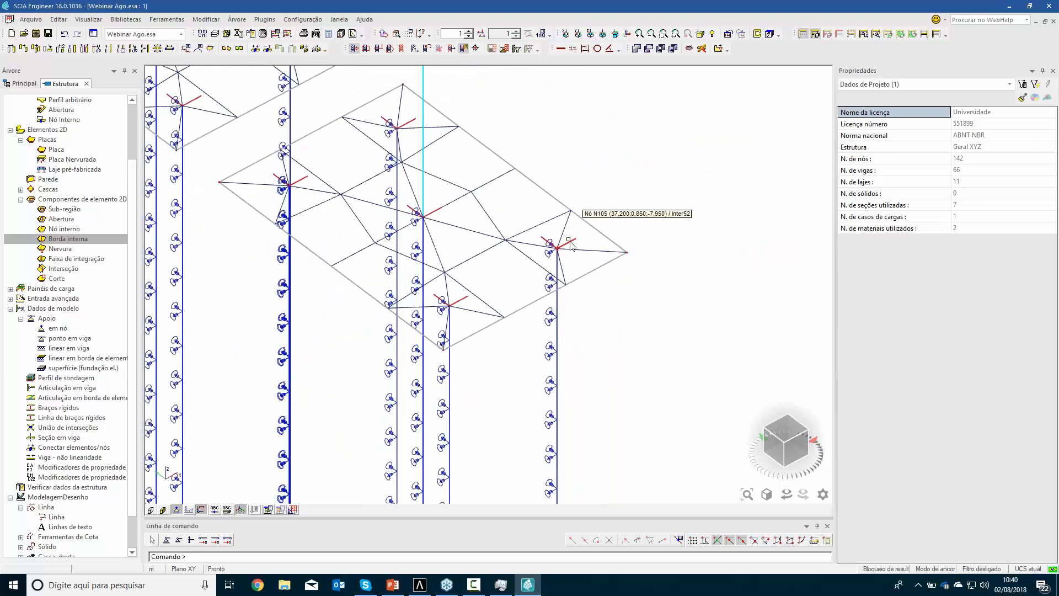
{"action": "scroll", "coordinate": [516, 248], "scroll_direction": "down", "scroll_amount": 2}
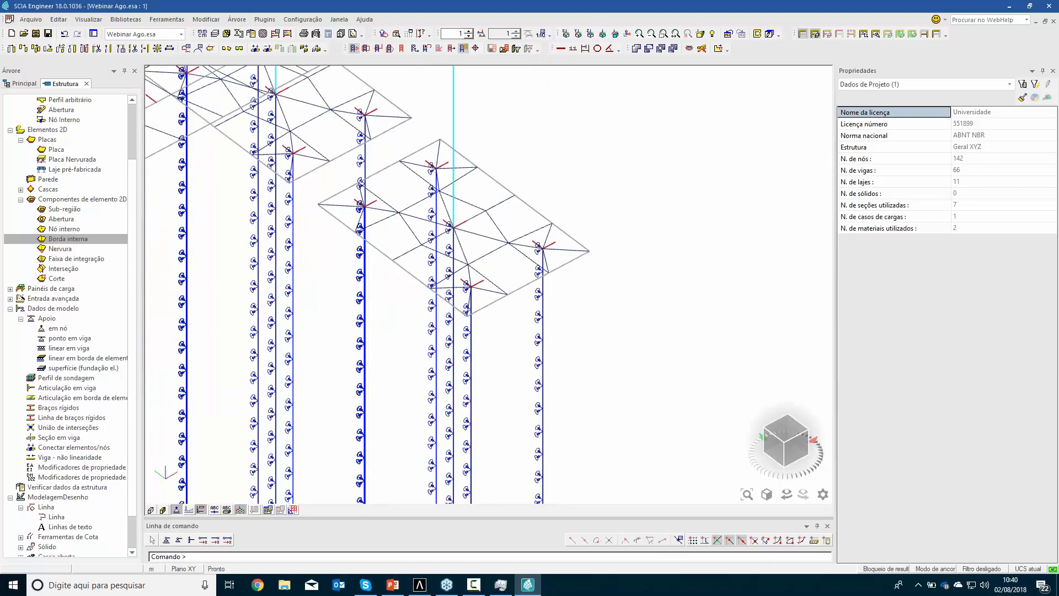
{"action": "scroll", "coordinate": [516, 248], "scroll_direction": "down", "scroll_amount": 2}
{"action": "scroll", "coordinate": [502, 331], "scroll_direction": "down", "scroll_amount": 2}
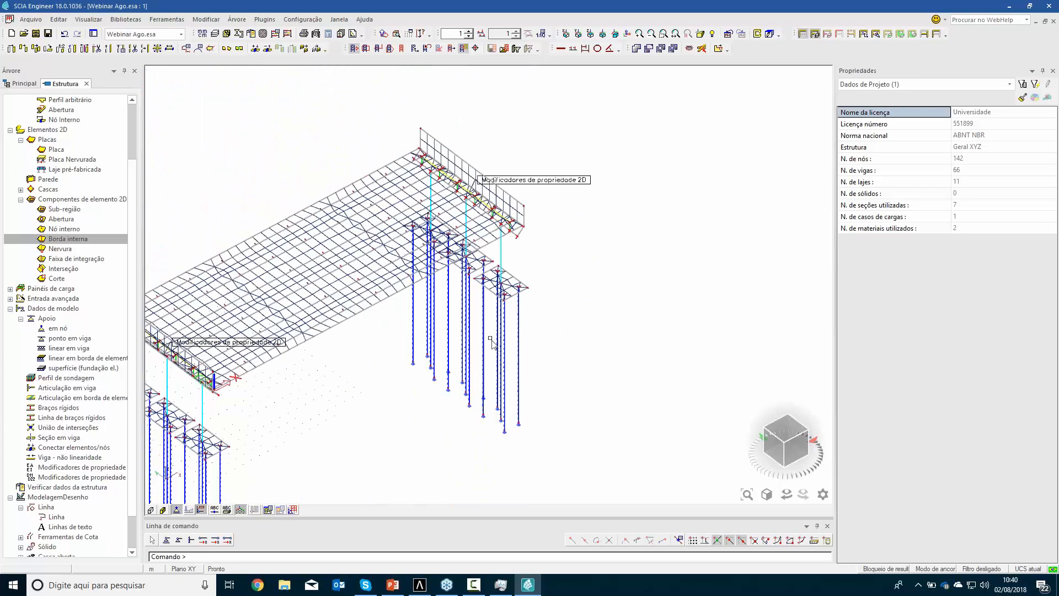
{"action": "middle_click_drag", "start_coordinate": [505, 333], "coordinate": [533, 314]}
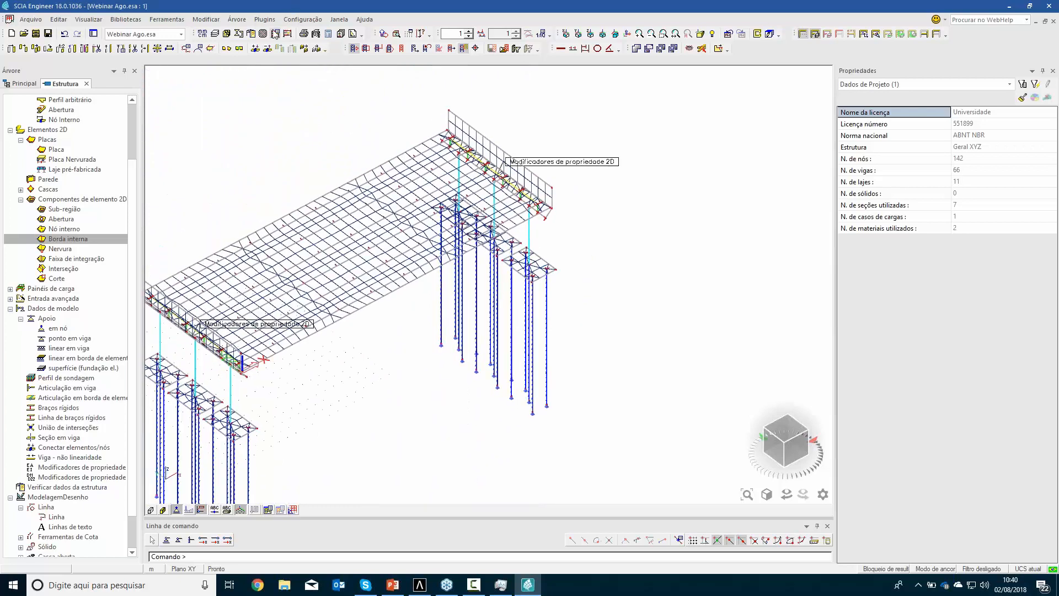
Set the average 2D element size to 0,25 m in the mesh setup and regenerate the finite element mesh
{"action": "left_click", "coordinate": [307, 20]}
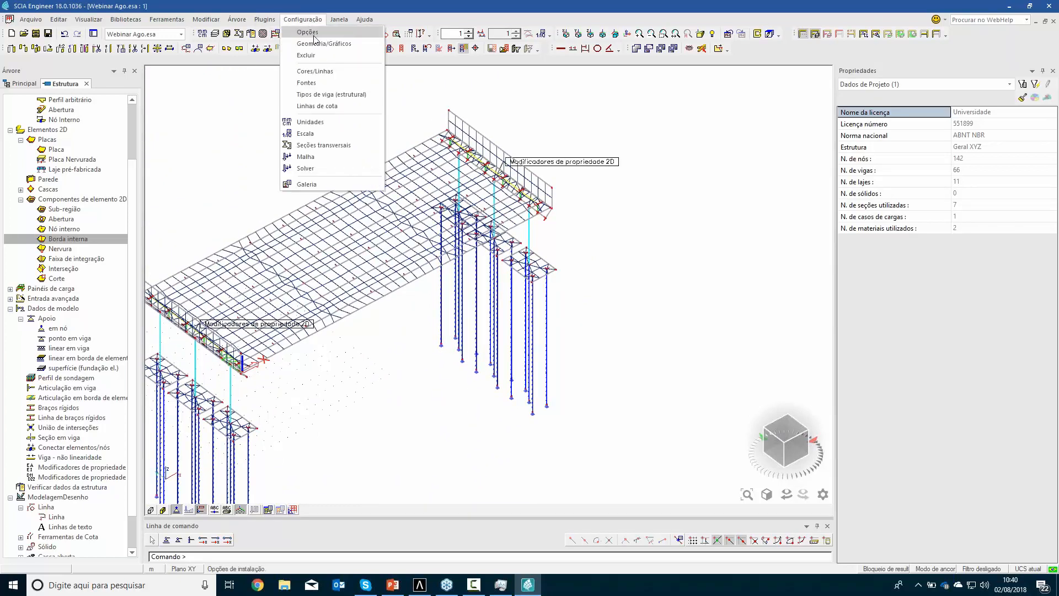
{"action": "left_click", "coordinate": [312, 158]}
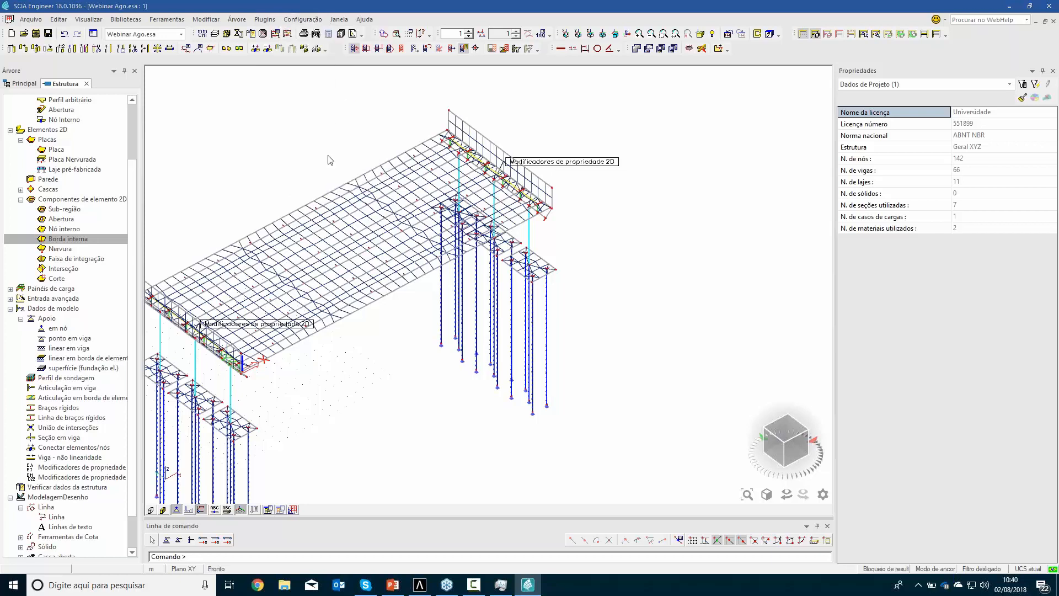
{"action": "left_click", "coordinate": [686, 155]}
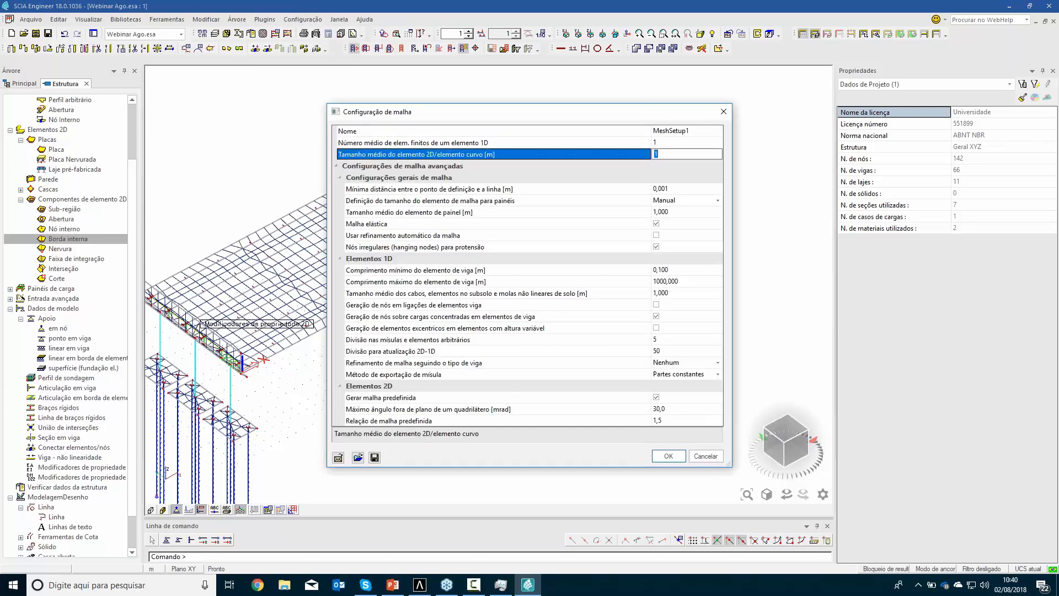
{"action": "type", "text": "0,25"}
{"action": "key", "text": "Return"}
{"action": "left_click", "coordinate": [668, 455]}
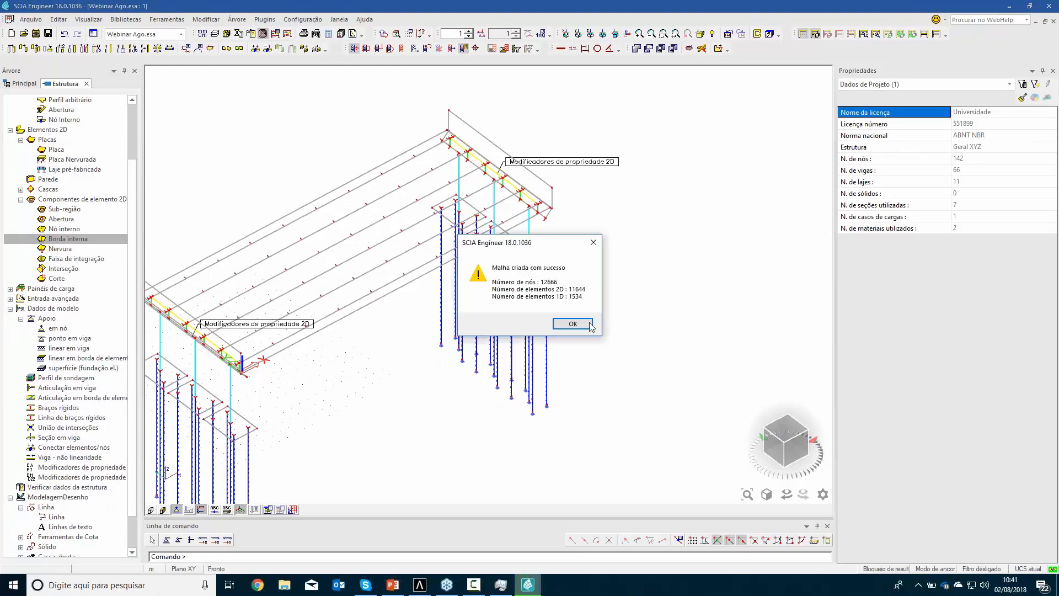
{"action": "left_click", "coordinate": [580, 326]}
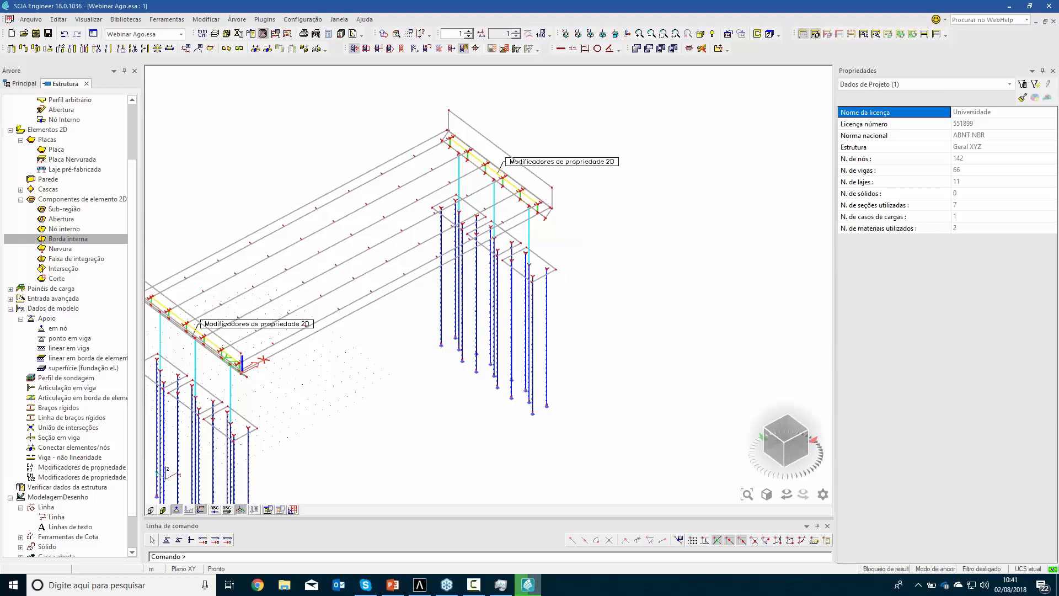
Turn off mesh drawing in the view parameters for all entities after looking over the refined bridge mesh
{"action": "middle_click_drag", "start_coordinate": [432, 310], "coordinate": [547, 223]}
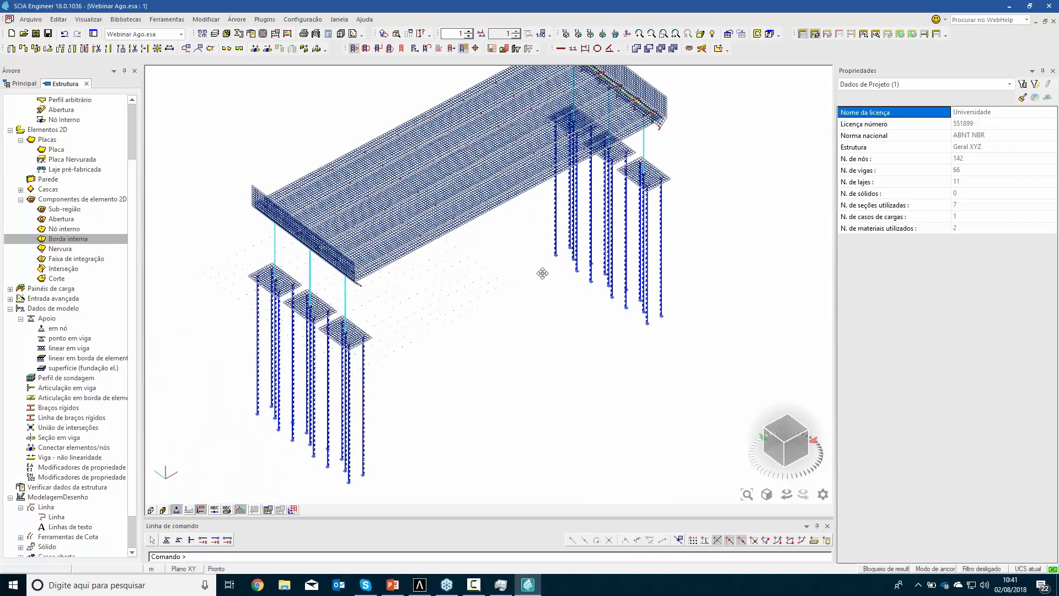
{"action": "middle_click_drag", "start_coordinate": [541, 291], "coordinate": [541, 317]}
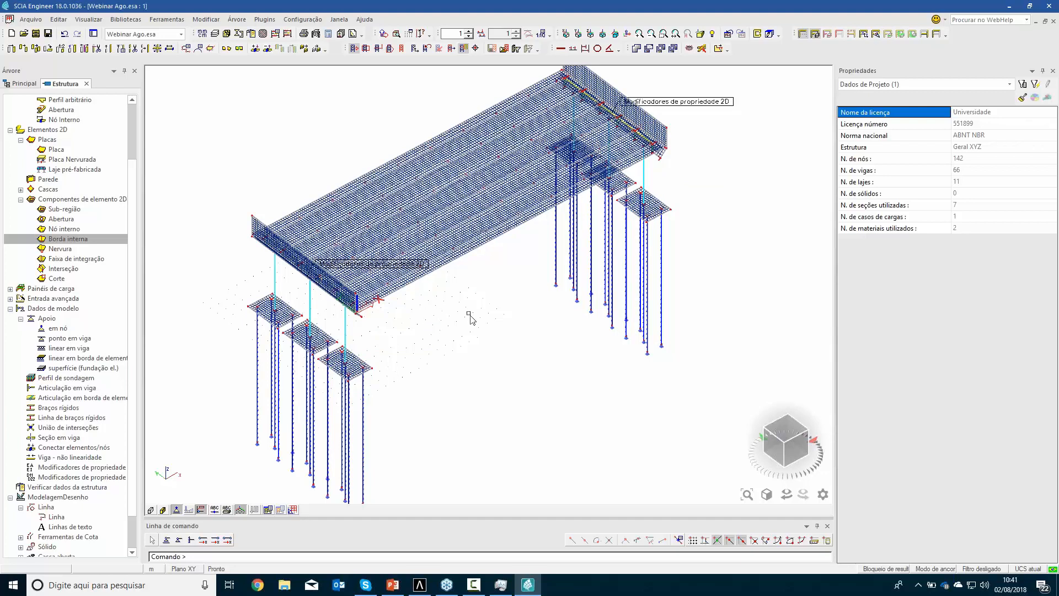
{"action": "middle_click_drag", "start_coordinate": [467, 333], "coordinate": [463, 347]}
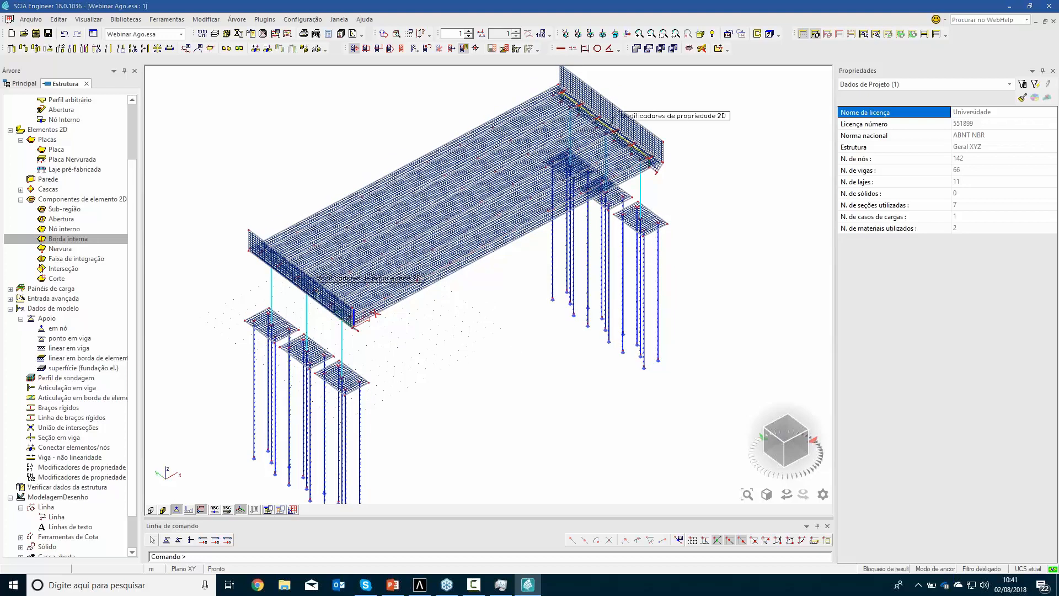
{"action": "right_click", "coordinate": [520, 348]}
{"action": "left_click", "coordinate": [516, 249]}
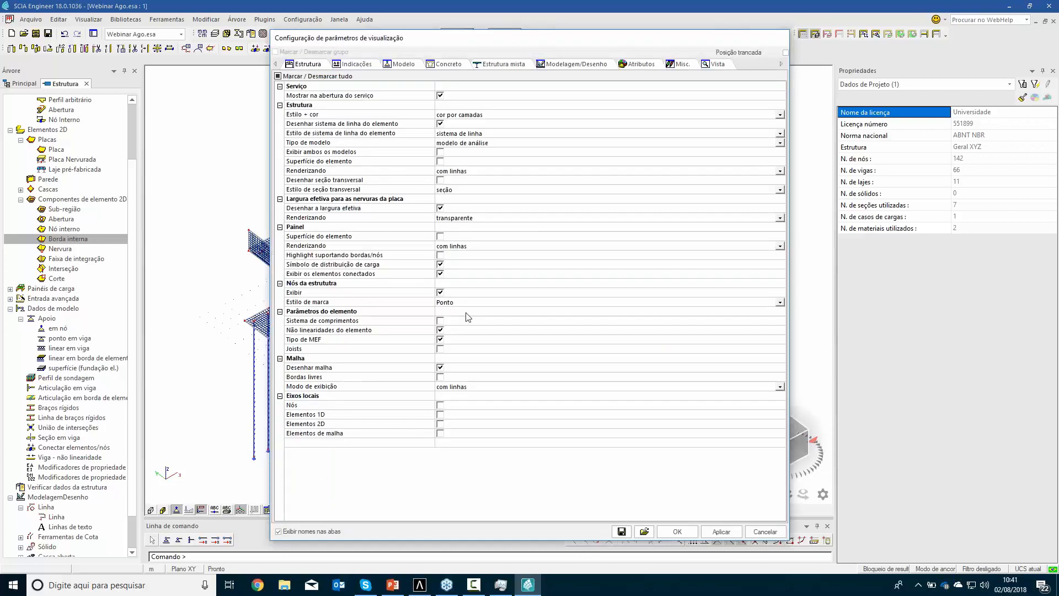
{"action": "left_click", "coordinate": [440, 367]}
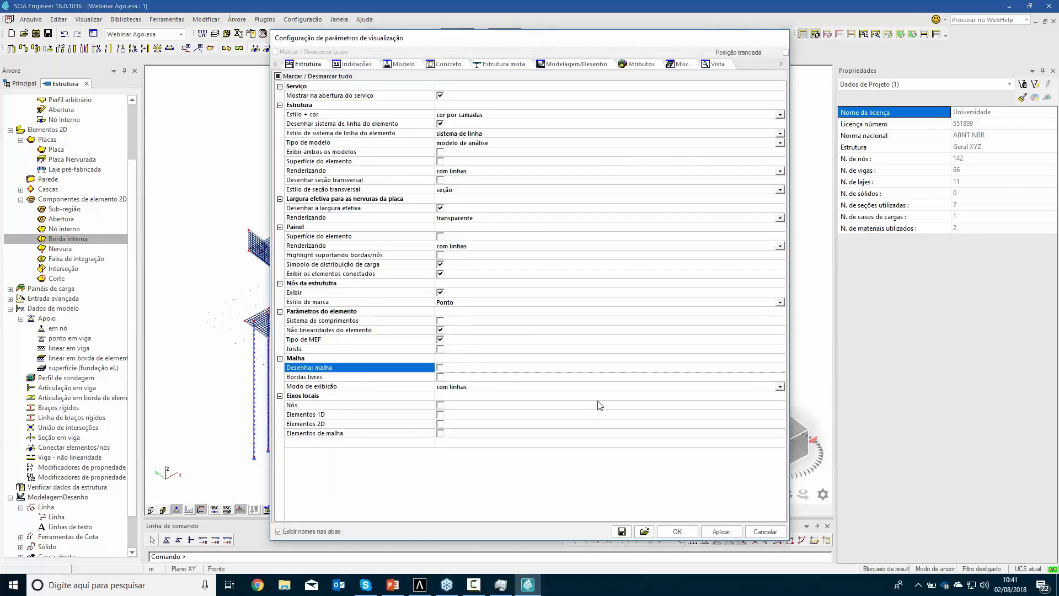
{"action": "left_click", "coordinate": [677, 531]}
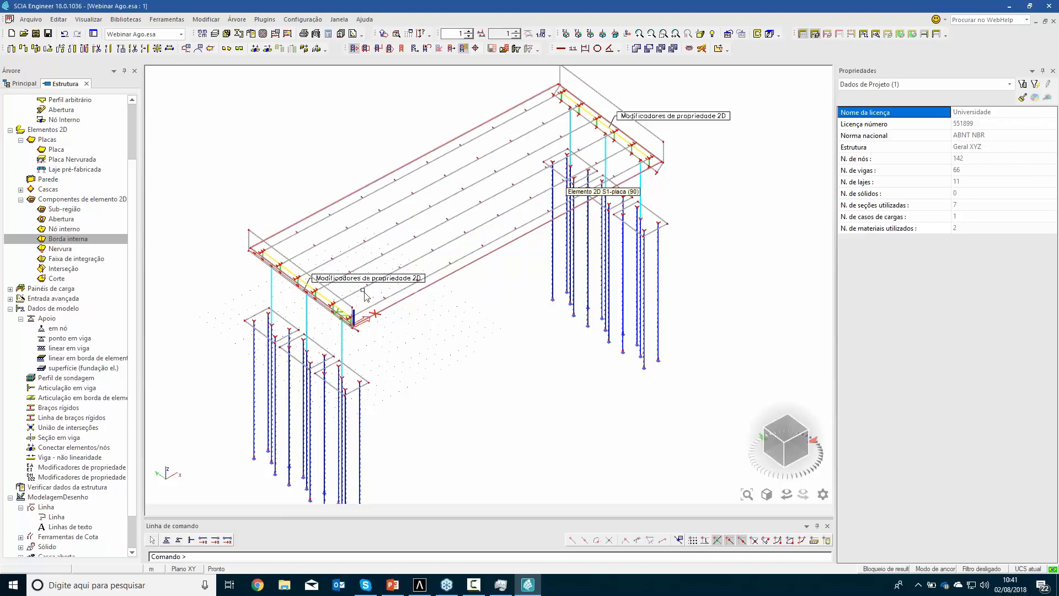
{"action": "middle_click_drag", "start_coordinate": [444, 369], "coordinate": [408, 351]}
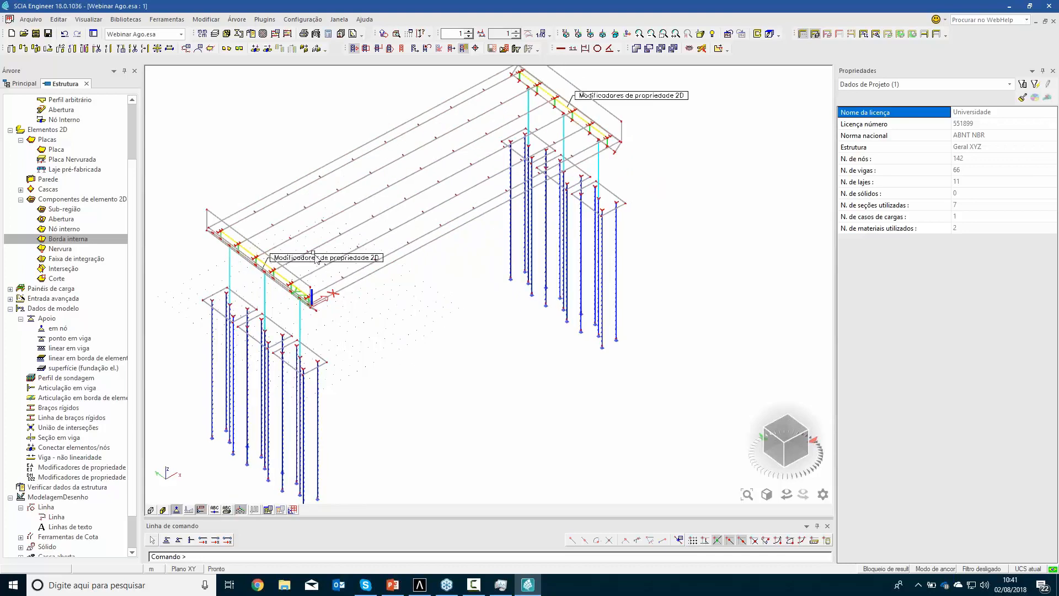
Leave the structure service for the loads and create permanent load case LC2 with the description "pavimento"
{"action": "left_click", "coordinate": [87, 83]}
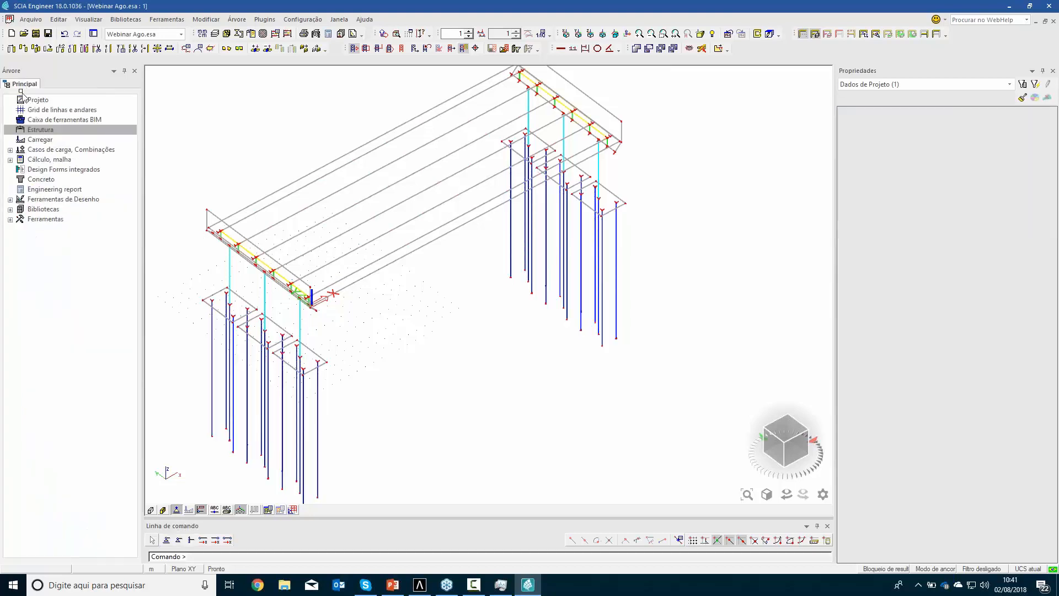
{"action": "left_click", "coordinate": [27, 141]}
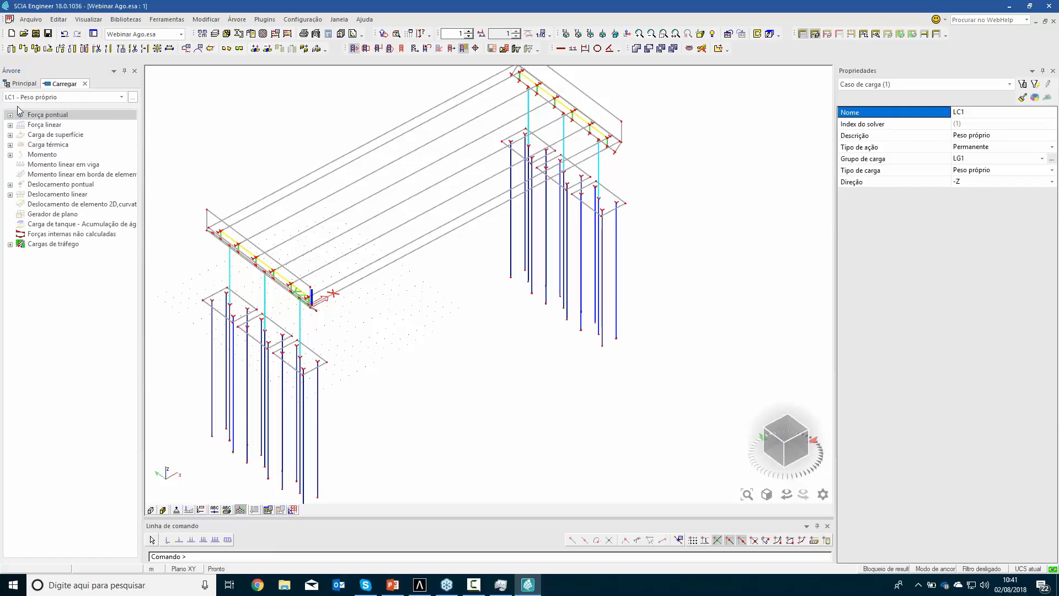
{"action": "left_click", "coordinate": [133, 98]}
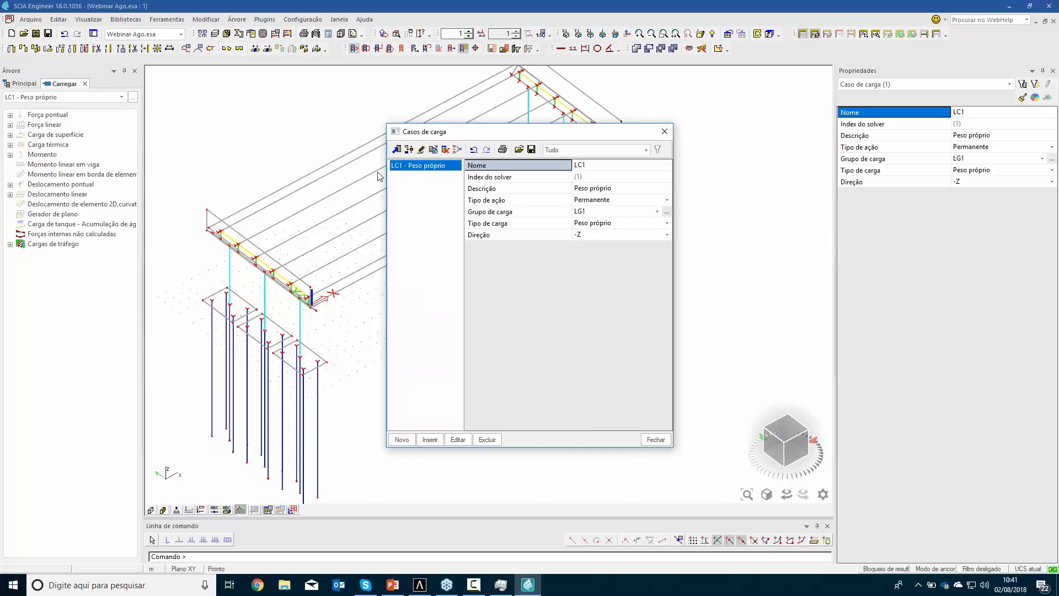
{"action": "left_click", "coordinate": [402, 439]}
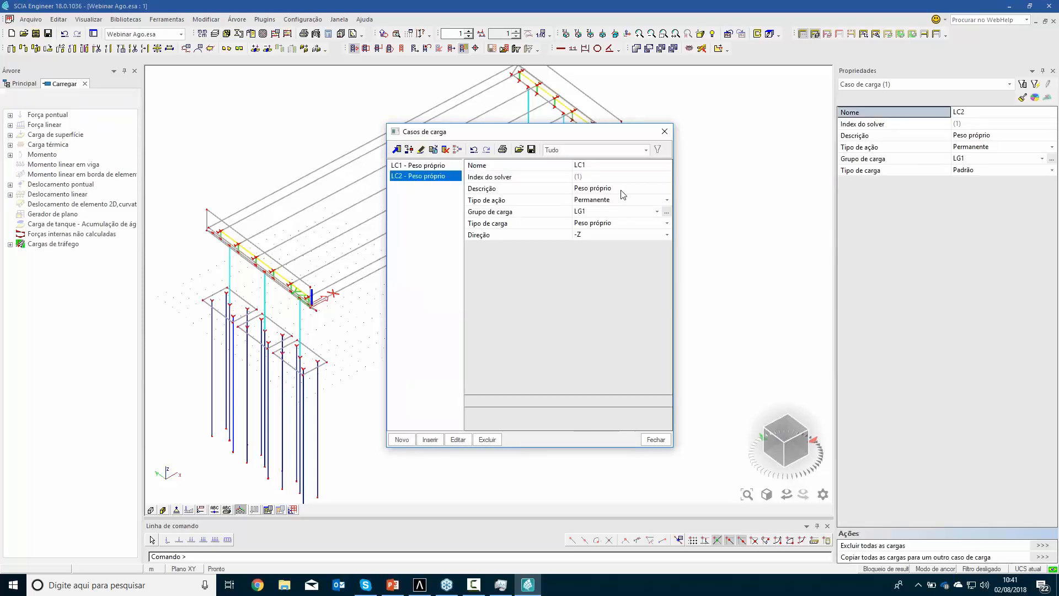
{"action": "left_click", "coordinate": [621, 190]}
{"action": "type", "text": "p-av"}
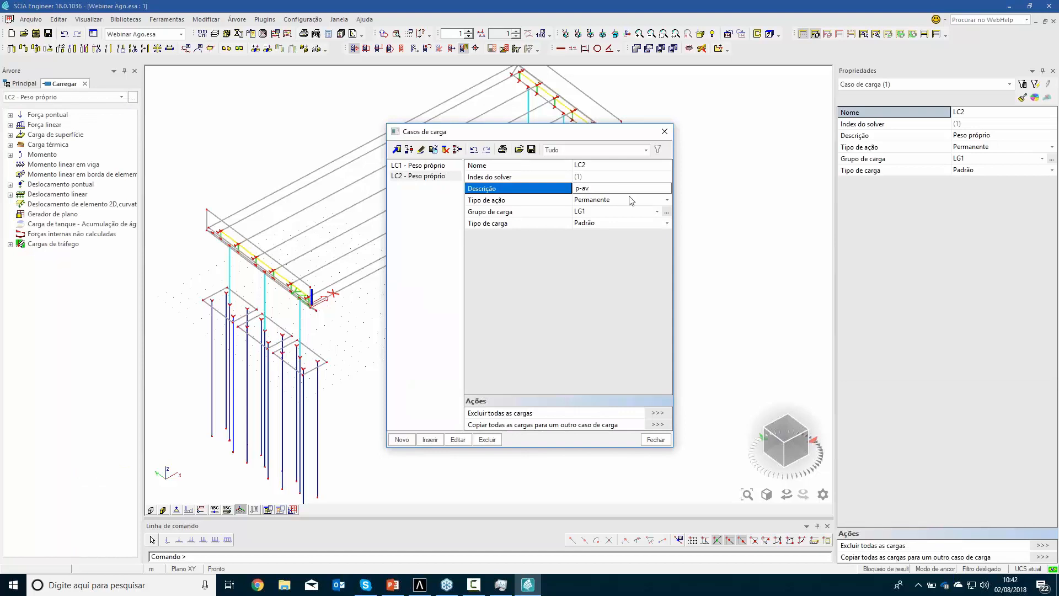
{"action": "left_click", "coordinate": [563, 186]}
{"action": "key", "text": "Return"}
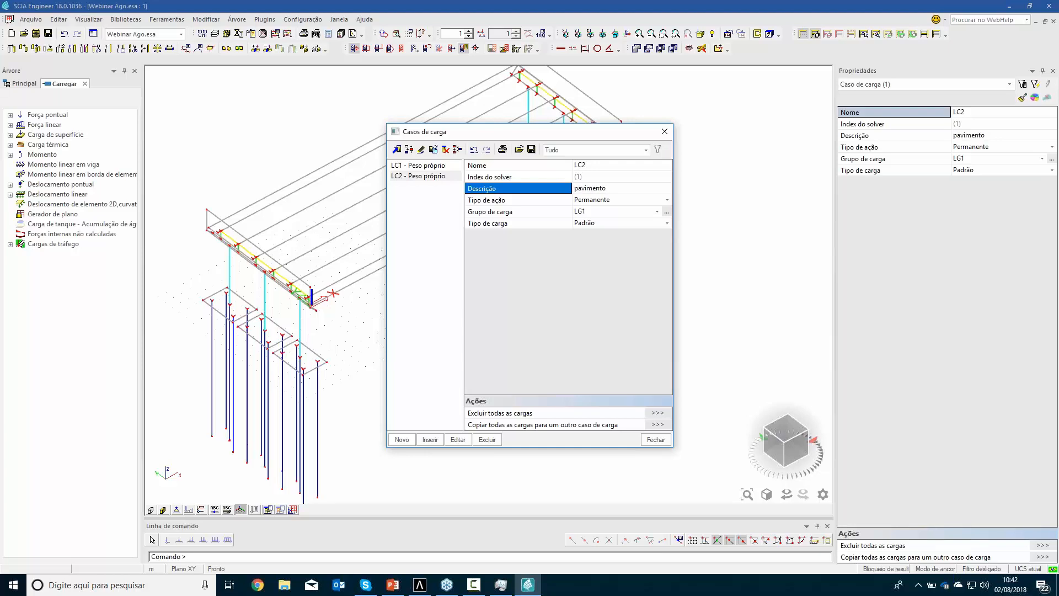
Create load case LC3 with the description "CM" and set its action type to Variável
{"action": "left_click", "coordinate": [406, 440]}
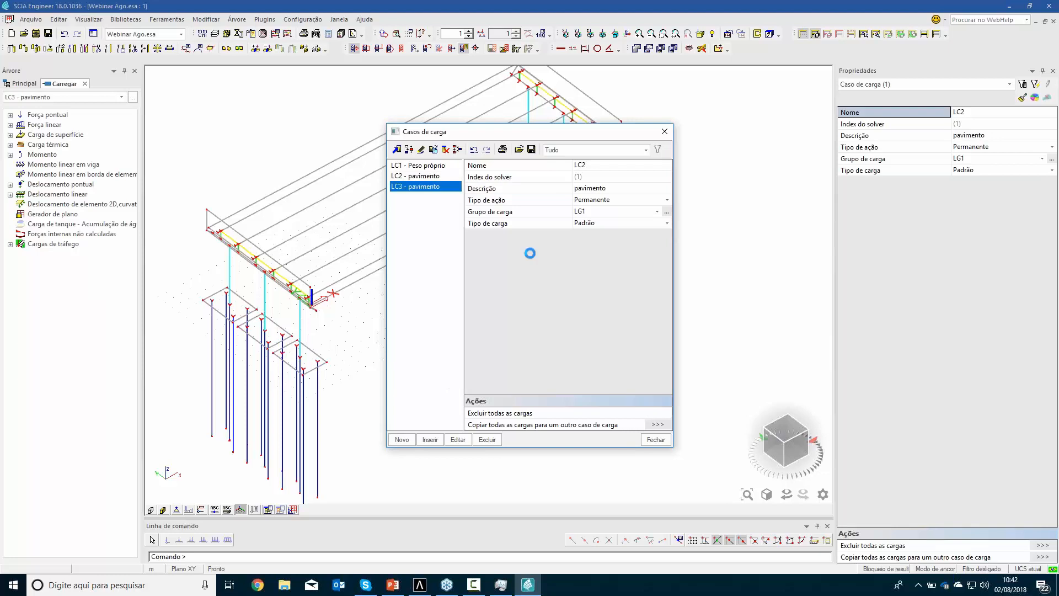
{"action": "left_click", "coordinate": [607, 189]}
{"action": "type", "text": "CM"}
{"action": "key", "text": "Return"}
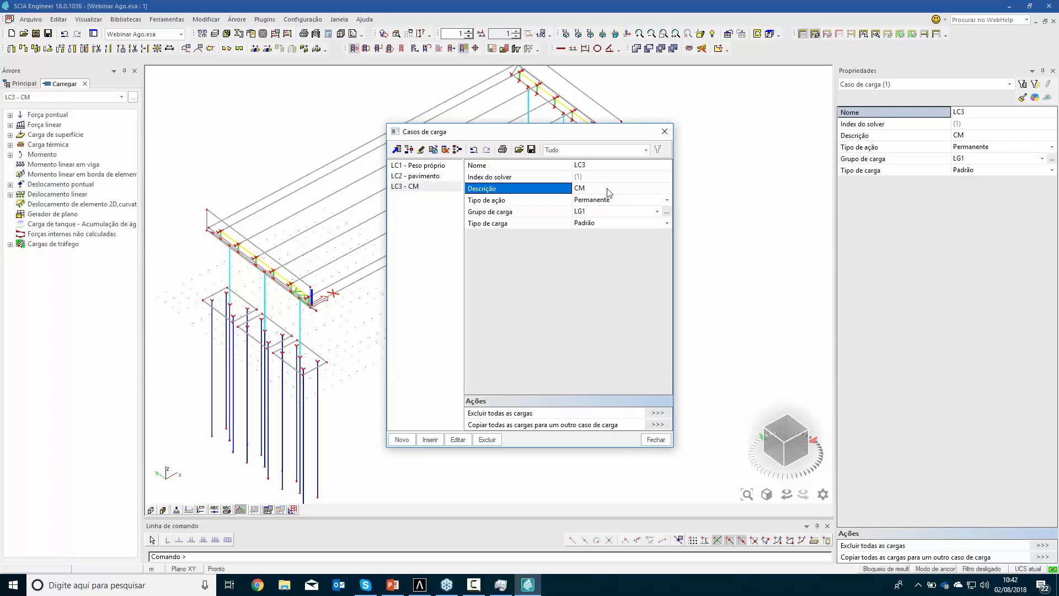
{"action": "left_click", "coordinate": [609, 202]}
{"action": "left_click", "coordinate": [630, 222]}
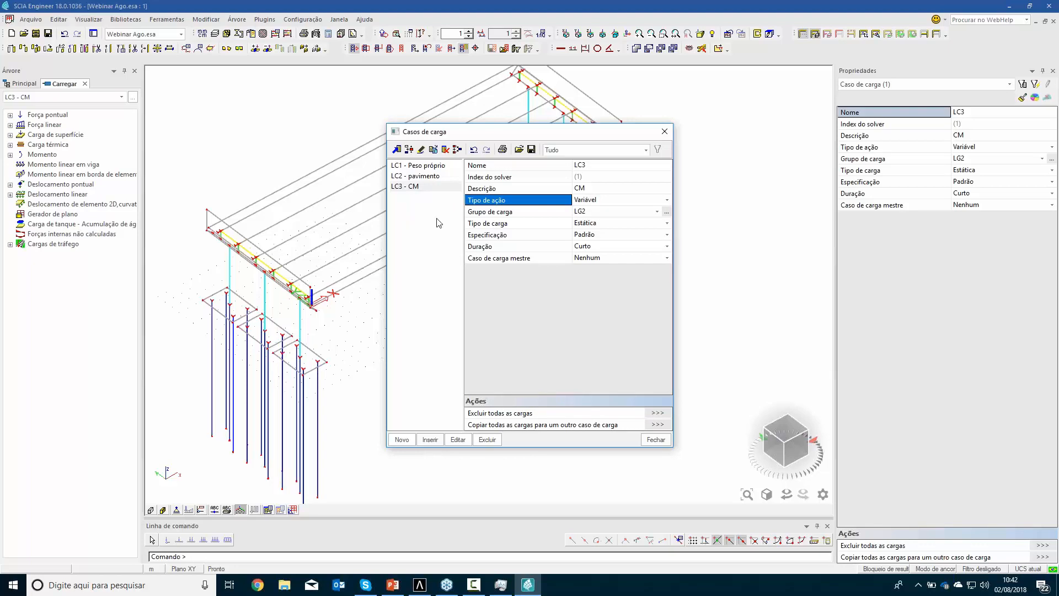
{"action": "left_click", "coordinate": [656, 440]}
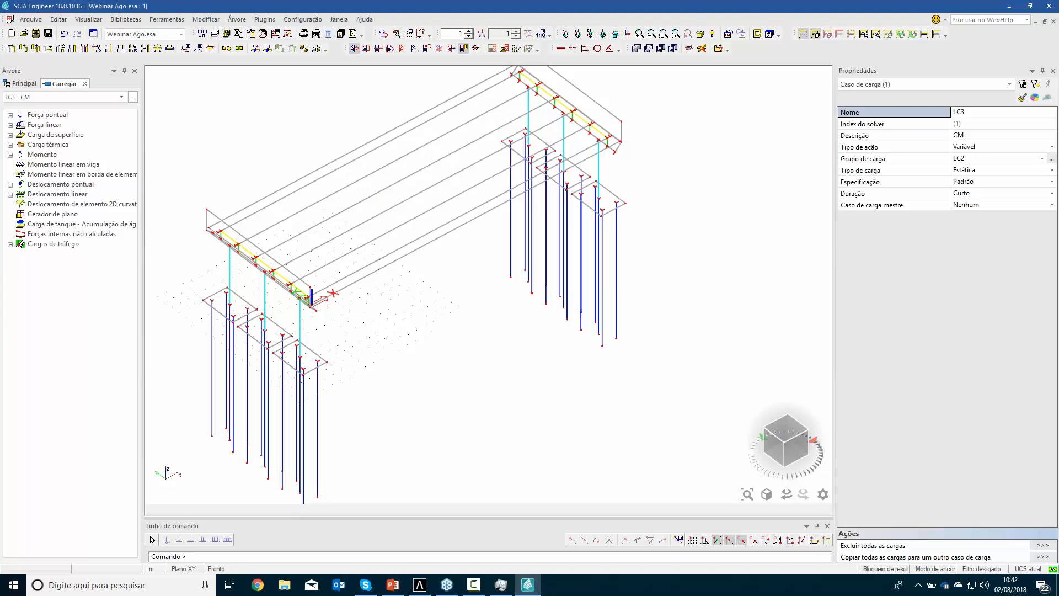
View the load cases LC2 - pavimento and LC1 - Peso próprio in turn
{"action": "left_click", "coordinate": [47, 97]}
{"action": "left_click", "coordinate": [47, 114]}
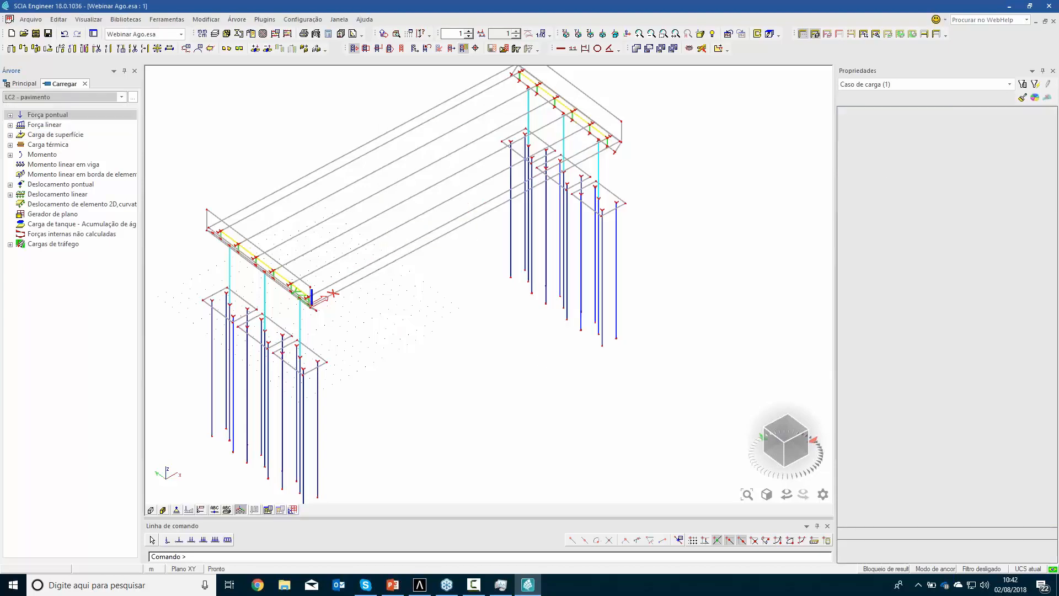
{"action": "left_click", "coordinate": [51, 98]}
{"action": "left_click", "coordinate": [47, 106]}
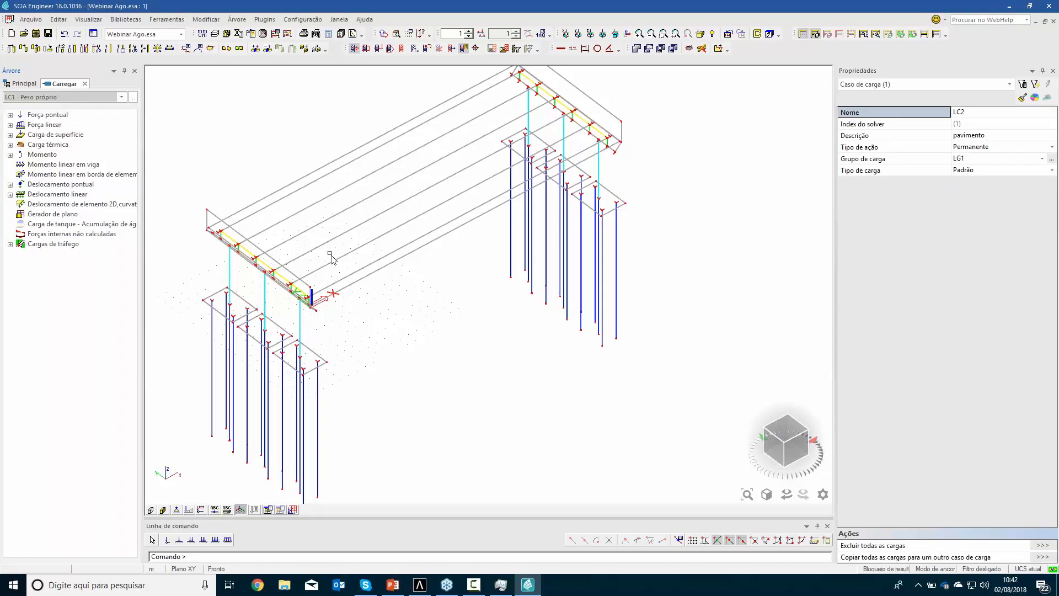
Apply a surface force of -4 kN/m² in direction Z to the deck plate in load case LC2 - pavimento
{"action": "left_click", "coordinate": [122, 98]}
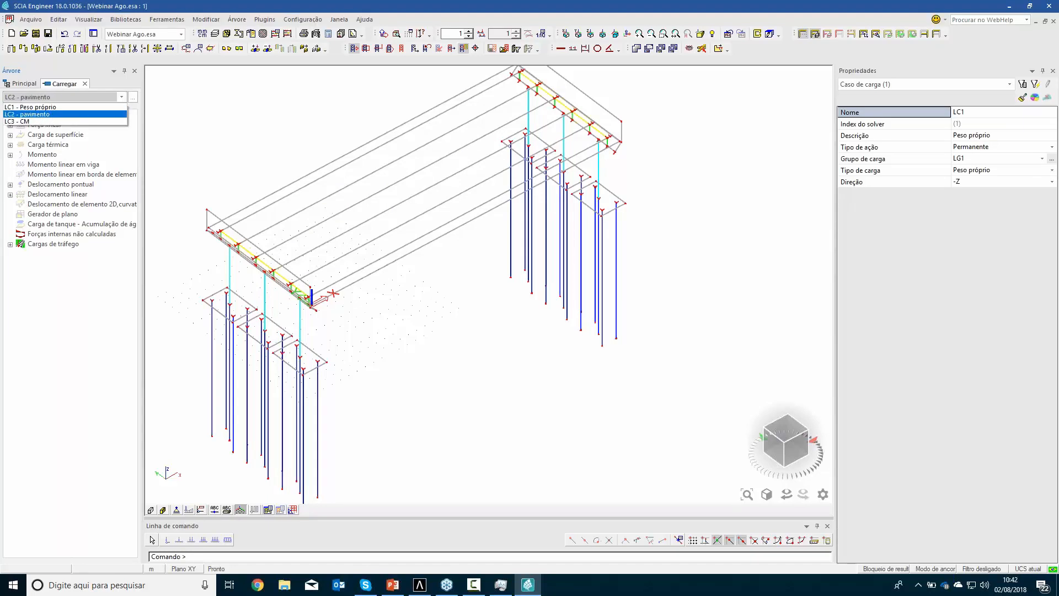
{"action": "left_click", "coordinate": [70, 115]}
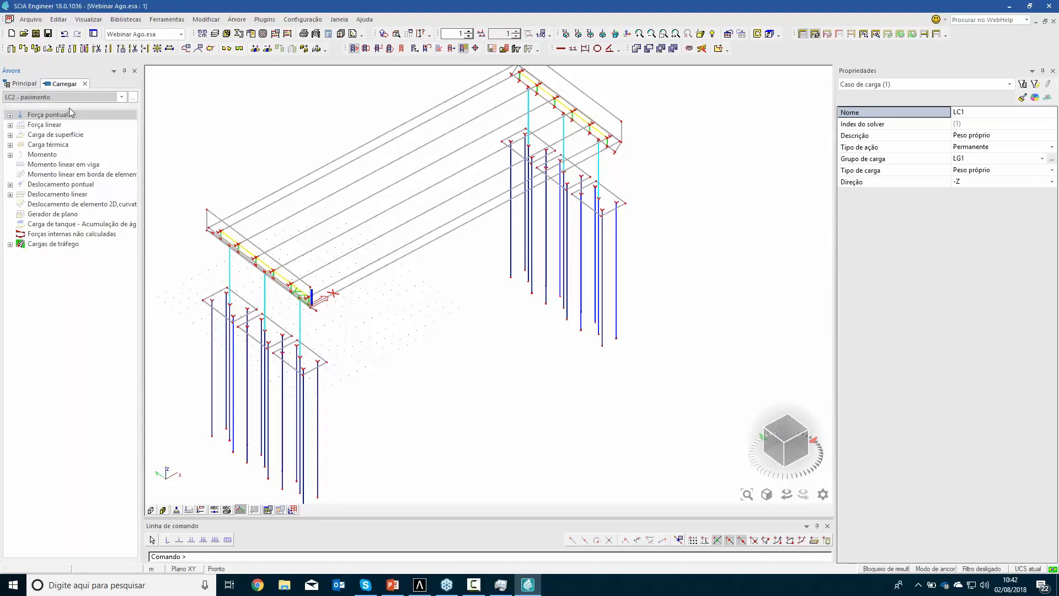
{"action": "left_click", "coordinate": [9, 135]}
{"action": "double_click", "coordinate": [56, 144]}
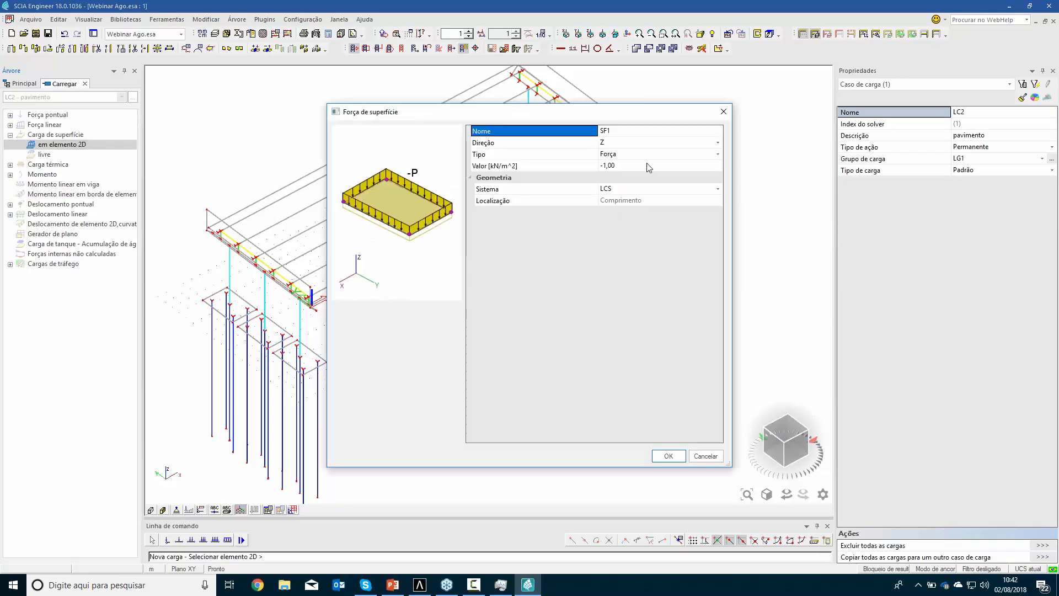
{"action": "left_click", "coordinate": [649, 167]}
{"action": "type", "text": "-4"}
{"action": "key", "text": "Return"}
{"action": "left_click", "coordinate": [666, 456]}
{"action": "left_click", "coordinate": [433, 223]}
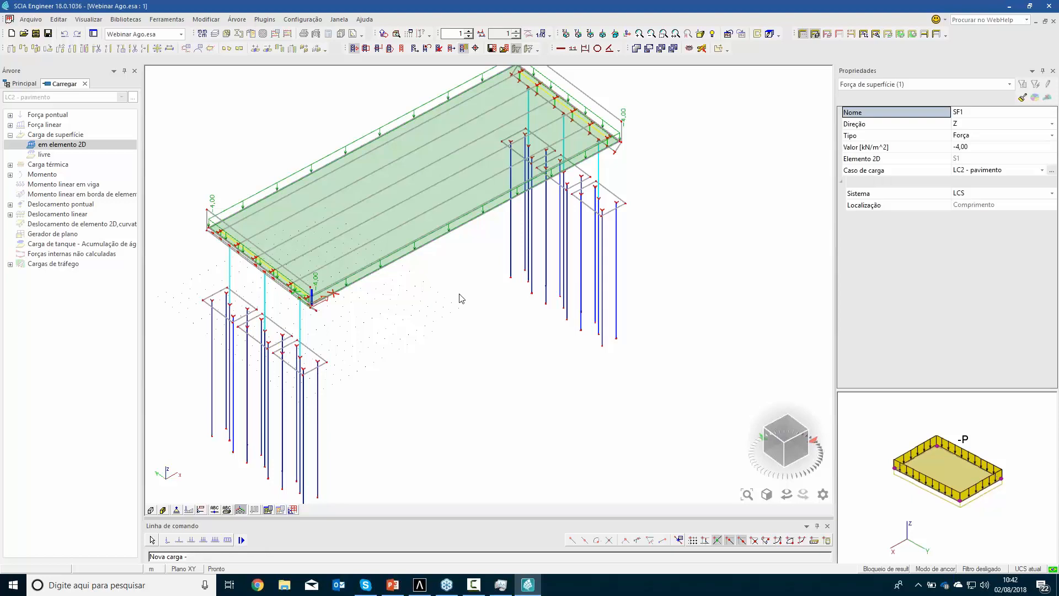
{"action": "key", "text": "Escape"}
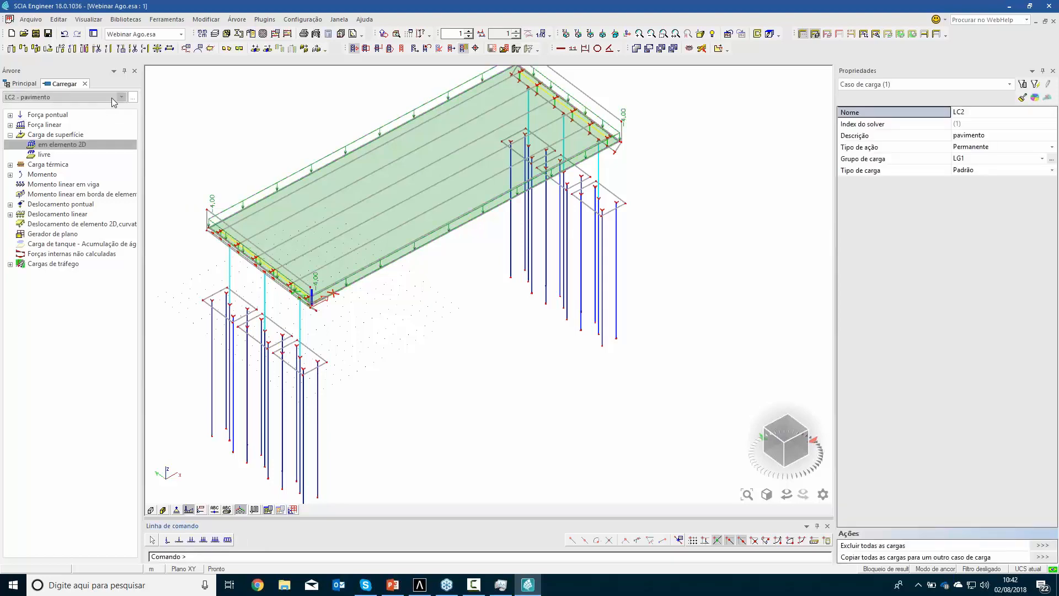
Apply a surface force of -5 kN/m² in direction Z to the deck plate in load case LC3 - CM
{"action": "left_click", "coordinate": [107, 97]}
{"action": "left_click", "coordinate": [31, 121]}
{"action": "double_click", "coordinate": [62, 145]}
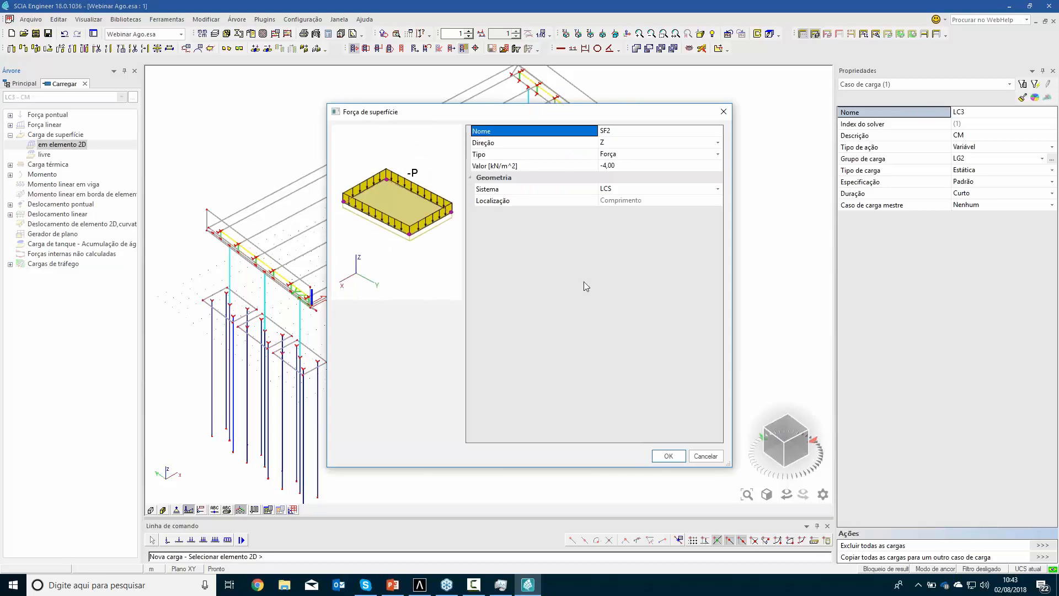
{"action": "left_click", "coordinate": [617, 166]}
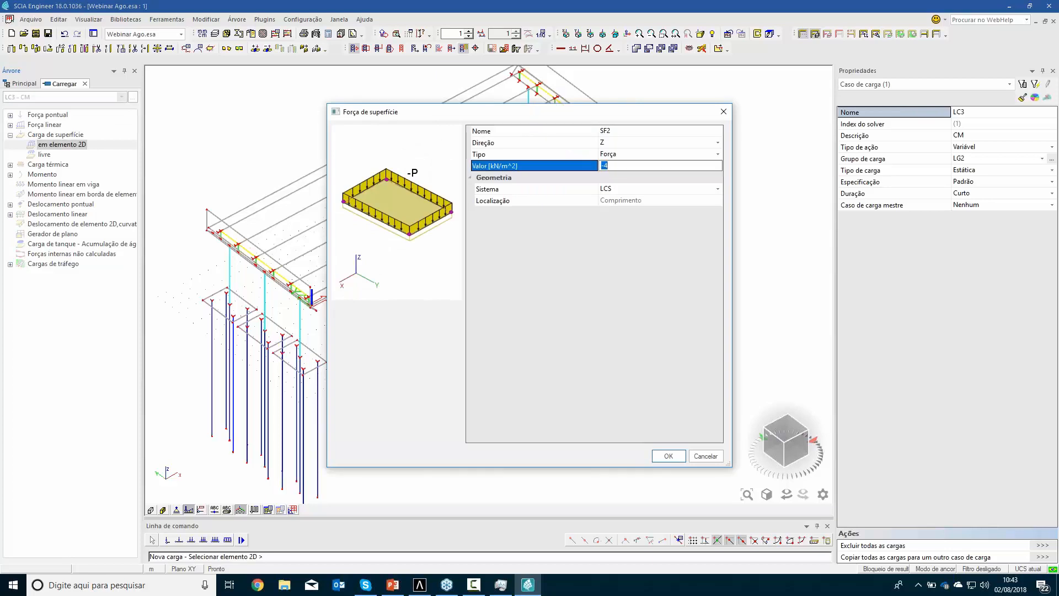
{"action": "type", "text": "-5"}
{"action": "left_click", "coordinate": [565, 216]}
{"action": "left_click", "coordinate": [668, 456]}
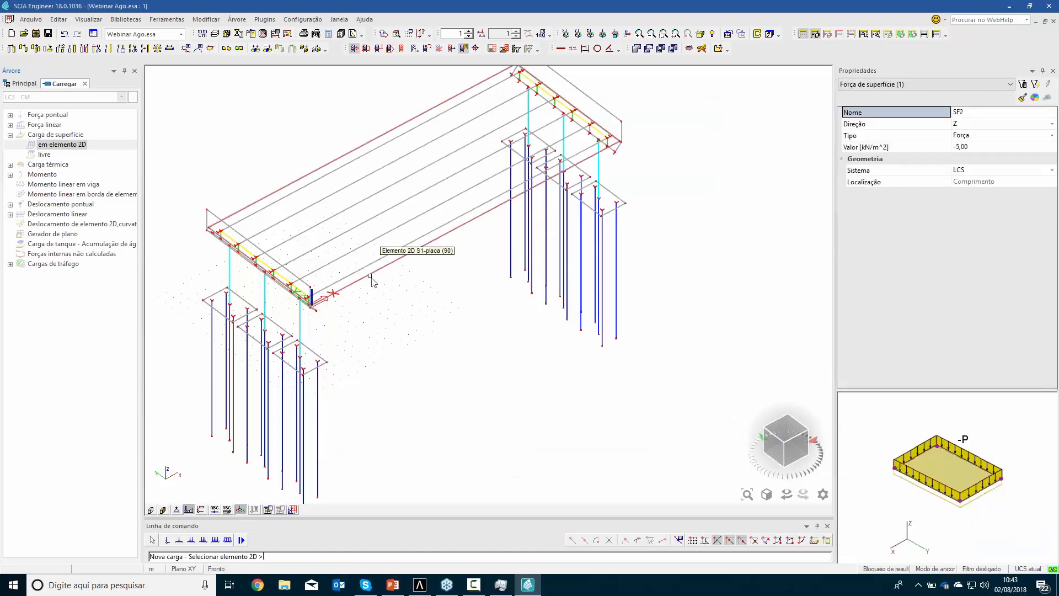
{"action": "left_click", "coordinate": [403, 276]}
{"action": "key", "text": "Escape"}
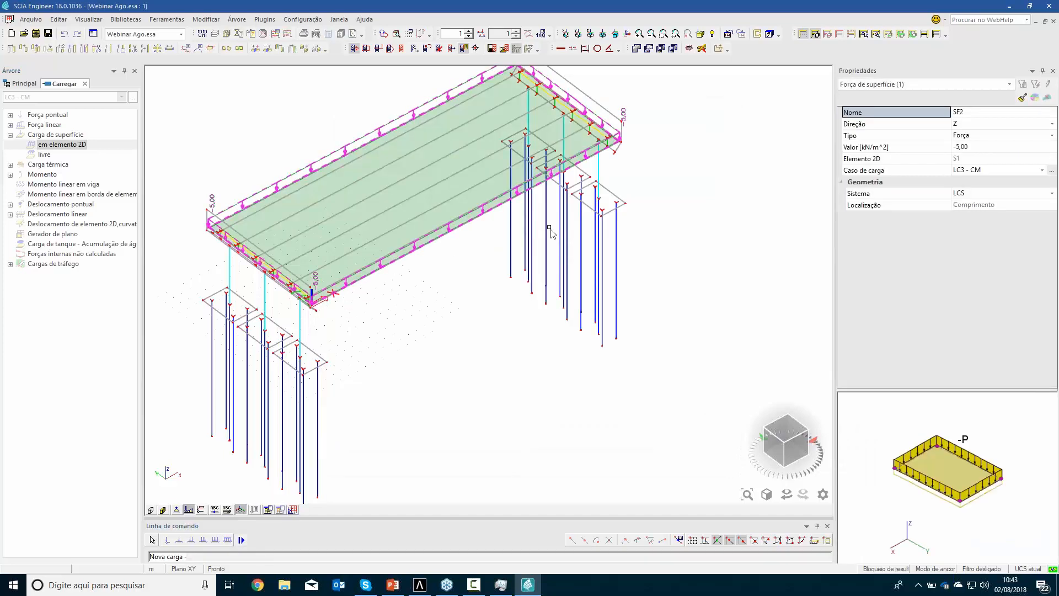
{"action": "key", "text": "Escape"}
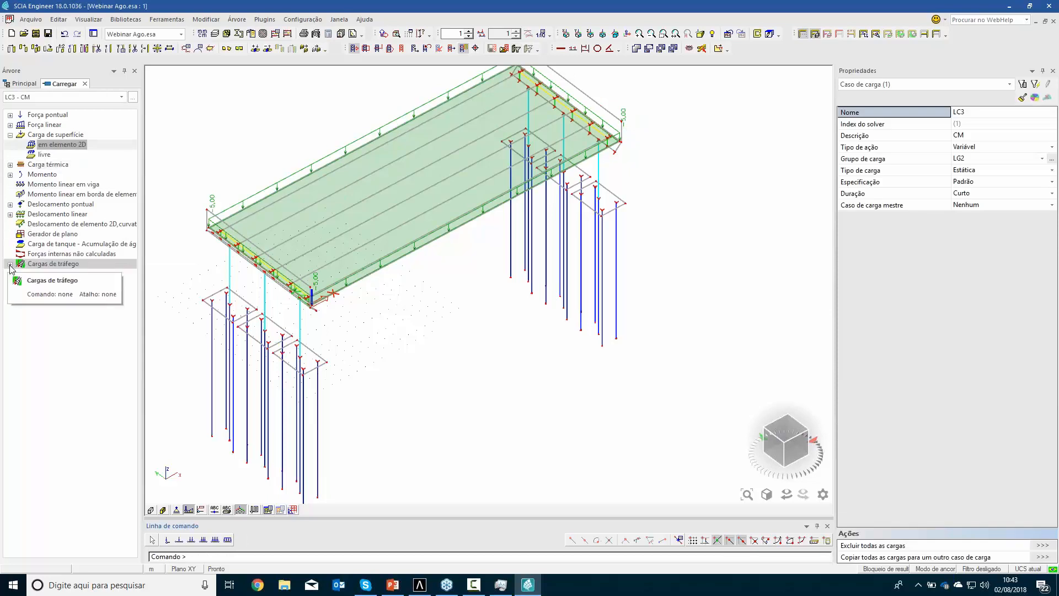
Import load pattern LP1 for the simple traffic loads from a user database file on the desktop into the project
{"action": "double_click", "coordinate": [53, 264]}
{"action": "double_click", "coordinate": [81, 273]}
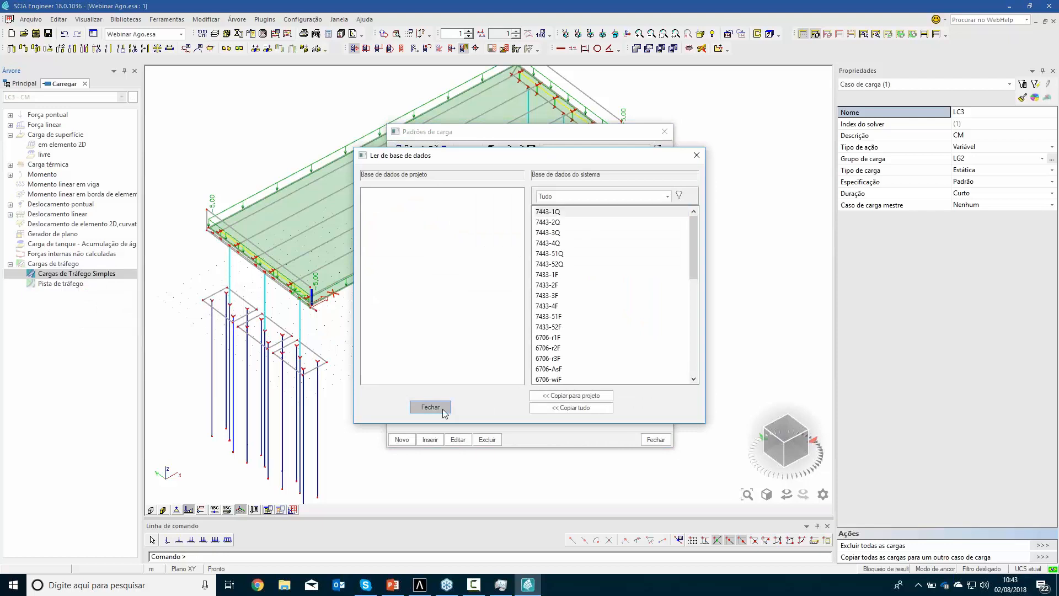
{"action": "left_click", "coordinate": [431, 407]}
{"action": "left_click", "coordinate": [673, 382]}
{"action": "left_click", "coordinate": [520, 152]}
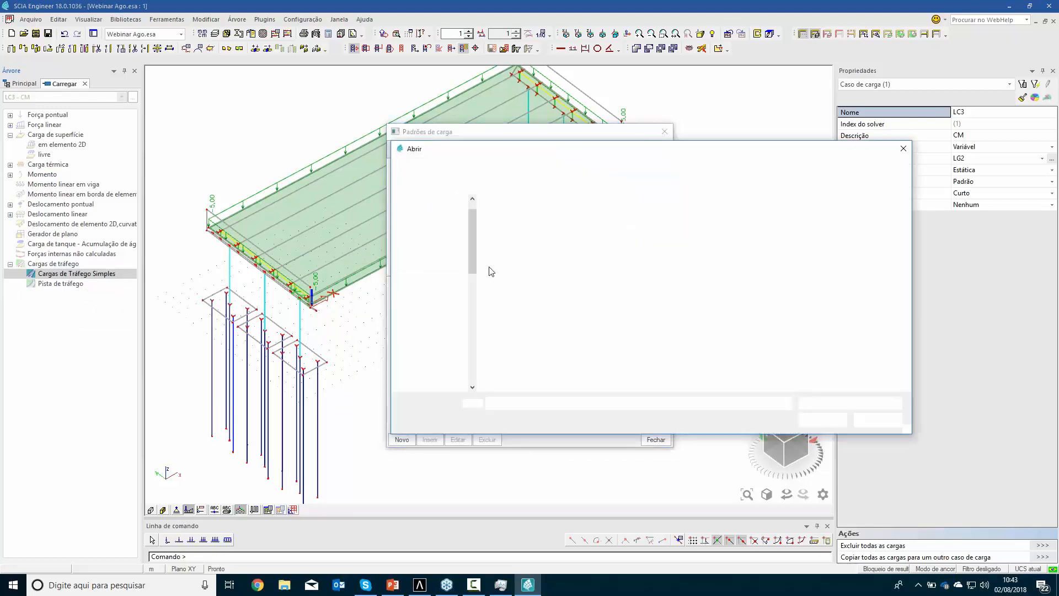
{"action": "left_click", "coordinate": [435, 224]}
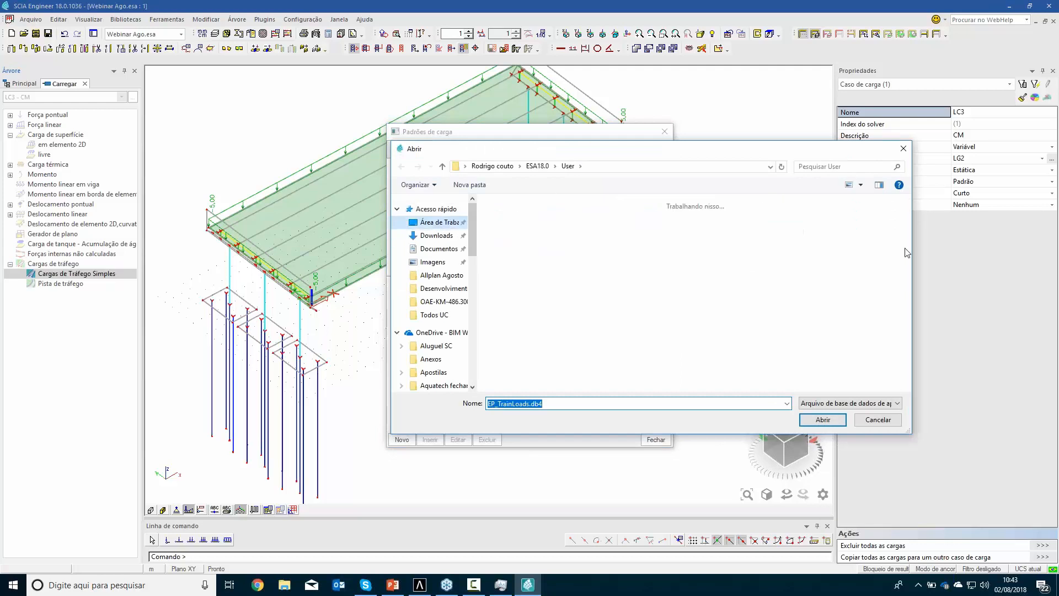
{"action": "double_click", "coordinate": [690, 359]}
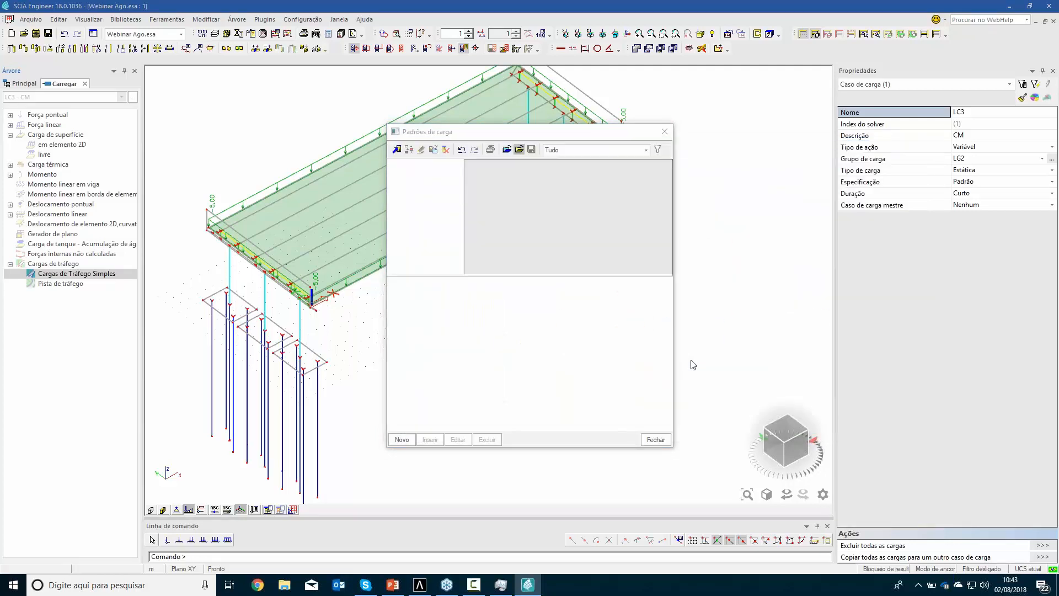
{"action": "left_click", "coordinate": [589, 406]}
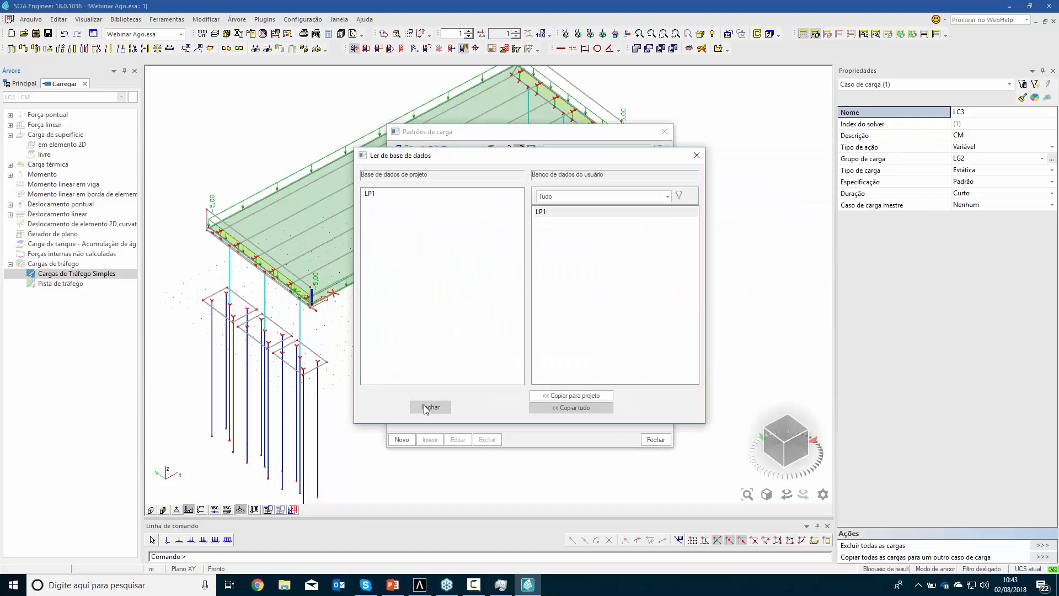
{"action": "left_click", "coordinate": [429, 407]}
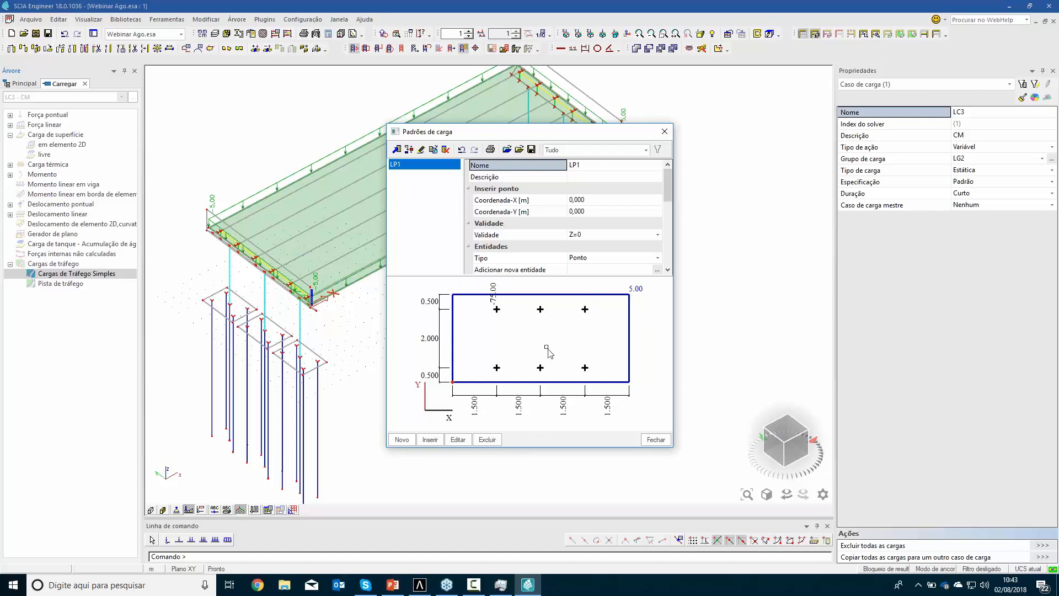
Place load pattern LP1 on the deck at the end node of the outermost girder, at 0,200;1,100;0,000
{"action": "left_click", "coordinate": [656, 439]}
{"action": "scroll", "coordinate": [334, 317], "scroll_direction": "up", "scroll_amount": 5}
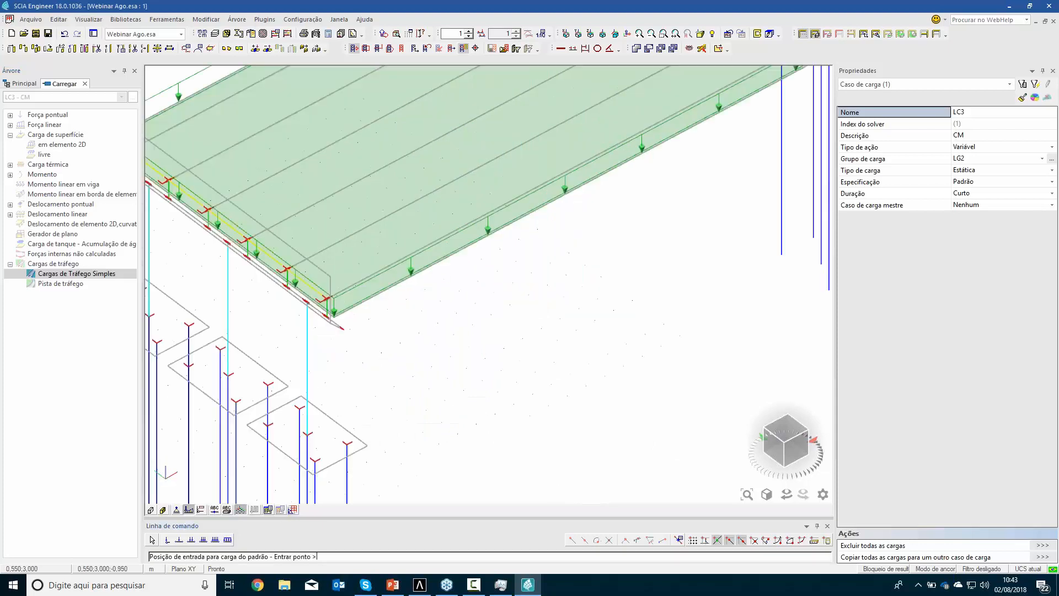
{"action": "scroll", "coordinate": [298, 301], "scroll_direction": "up", "scroll_amount": 3}
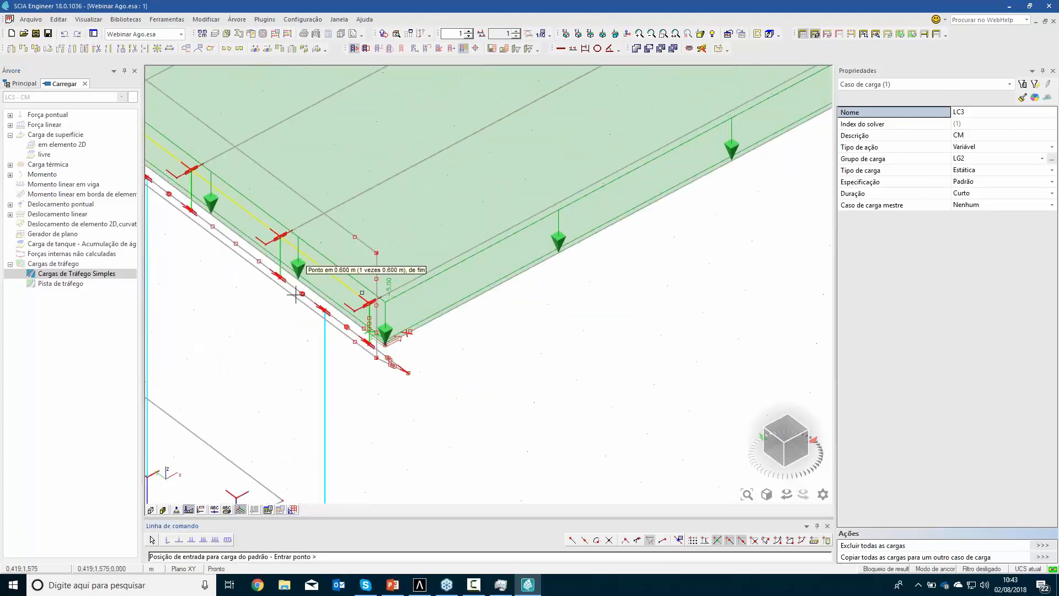
{"action": "left_click", "coordinate": [354, 310]}
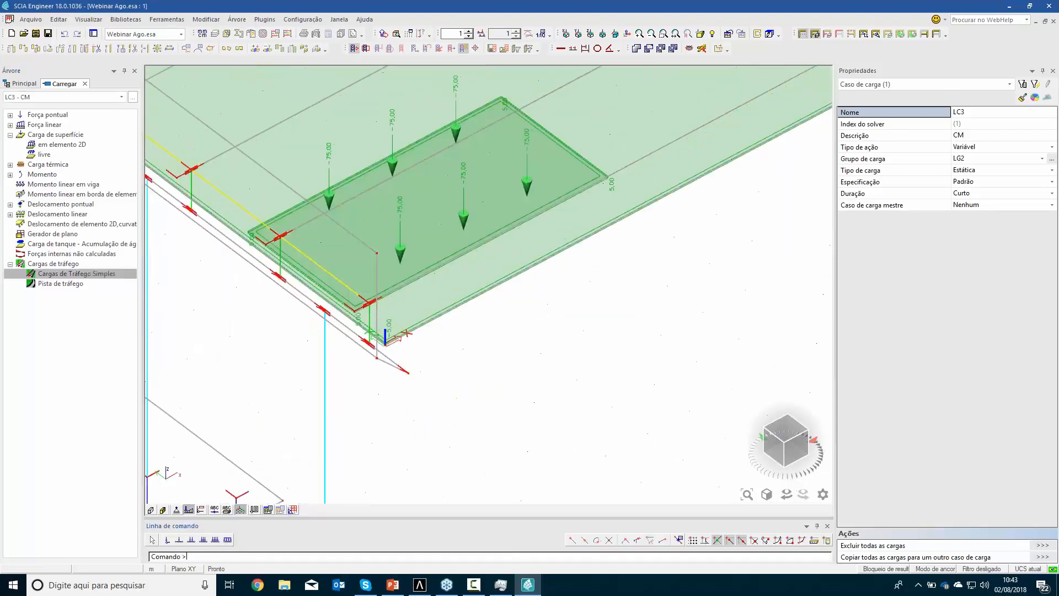
Draw a straight traffic lane along the outermost girder from node 0,200;1,100;0,000 to node 36,700;1,100;0,000
{"action": "left_click", "coordinate": [60, 283]}
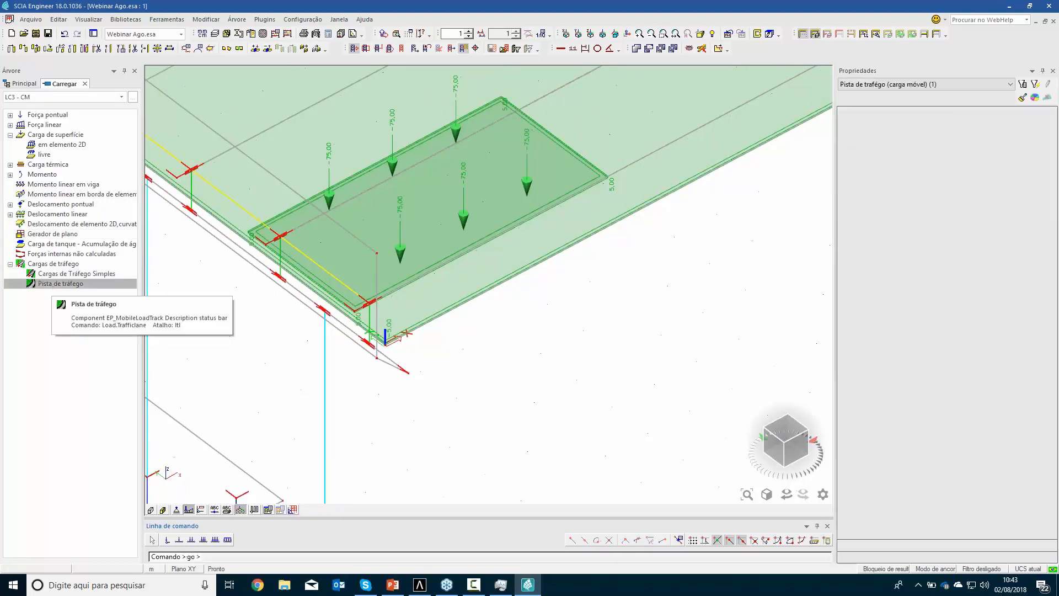
{"action": "left_click", "coordinate": [354, 311]}
{"action": "scroll", "coordinate": [623, 293], "scroll_direction": "down", "scroll_amount": 7}
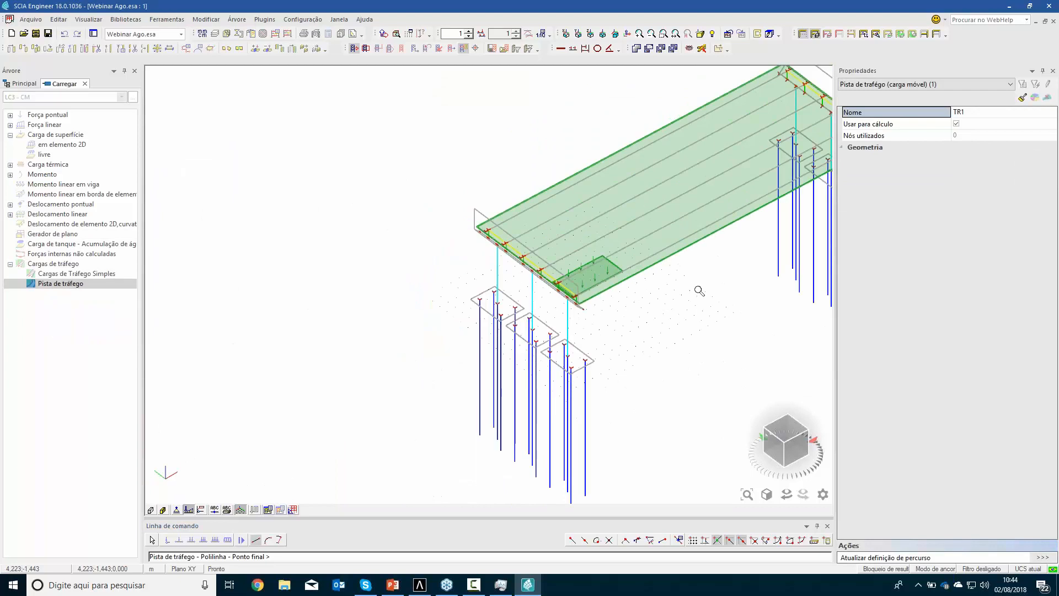
{"action": "middle_click_drag", "start_coordinate": [631, 319], "coordinate": [501, 386]}
{"action": "scroll", "coordinate": [501, 386], "scroll_direction": "up", "scroll_amount": 5}
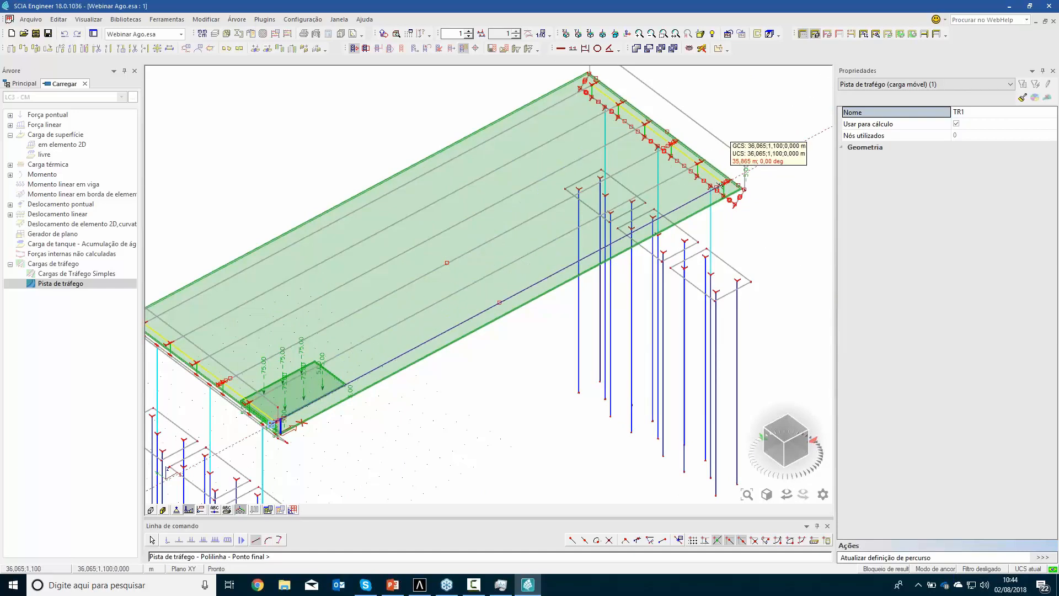
{"action": "scroll", "coordinate": [723, 187], "scroll_direction": "up", "scroll_amount": 3}
{"action": "scroll", "coordinate": [723, 187], "scroll_direction": "up", "scroll_amount": 2}
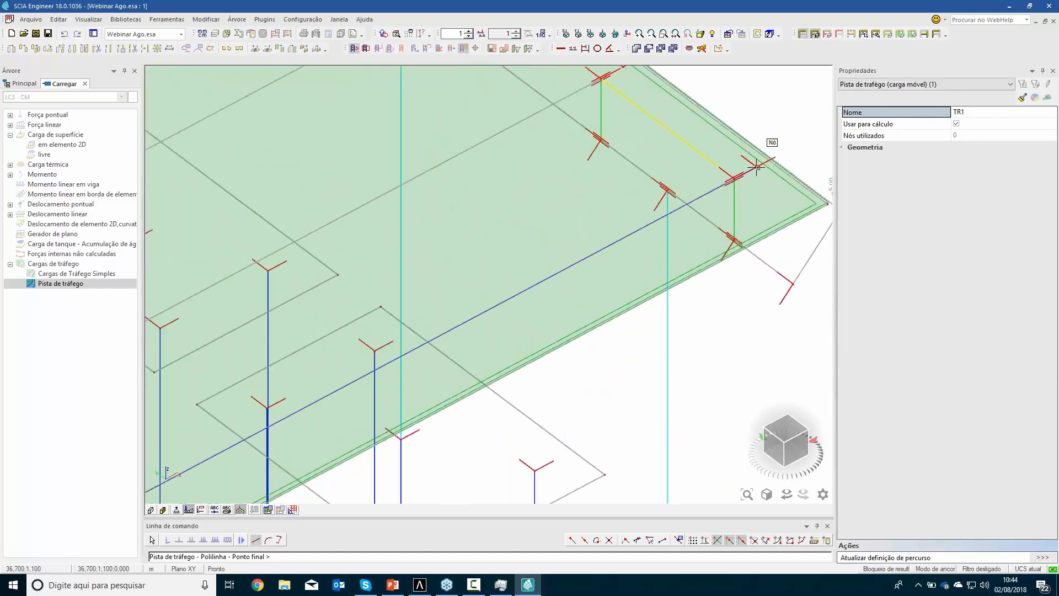
{"action": "left_click", "coordinate": [756, 167]}
{"action": "key", "text": "Escape"}
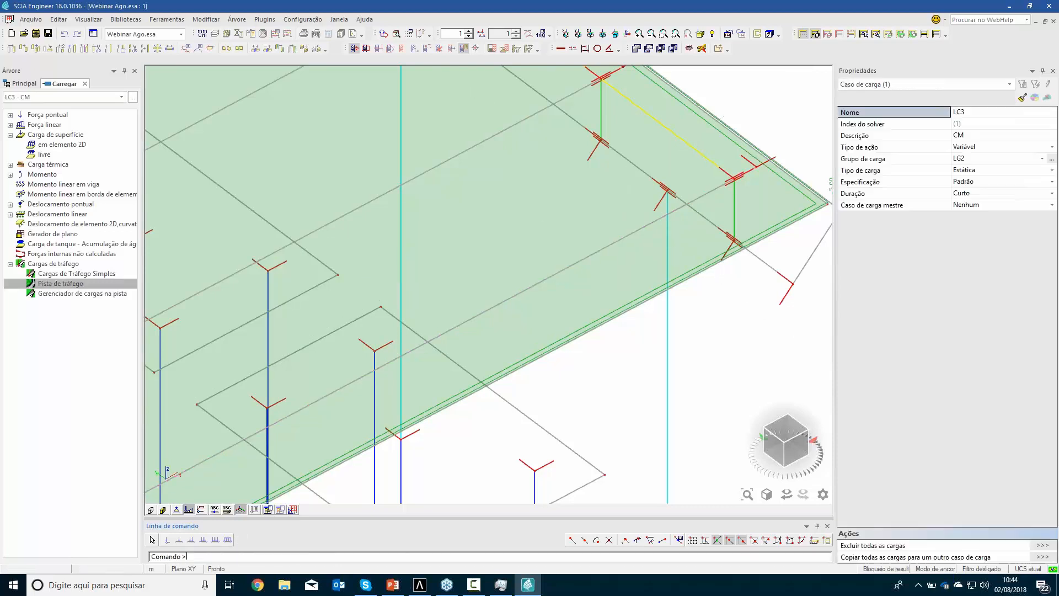
Generate the moving load cases for pattern LP1 on lane TR1 with load group LG2 and a 1,000 m step
{"action": "scroll", "coordinate": [370, 289], "scroll_direction": "down", "scroll_amount": 8}
{"action": "middle_click_drag", "start_coordinate": [327, 391], "coordinate": [645, 224]}
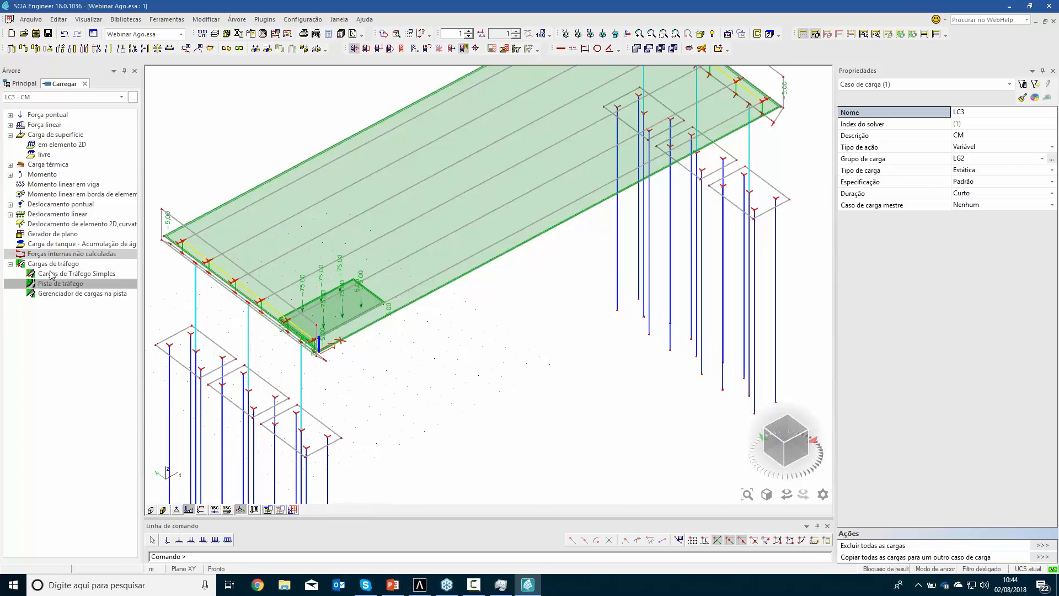
{"action": "double_click", "coordinate": [60, 294]}
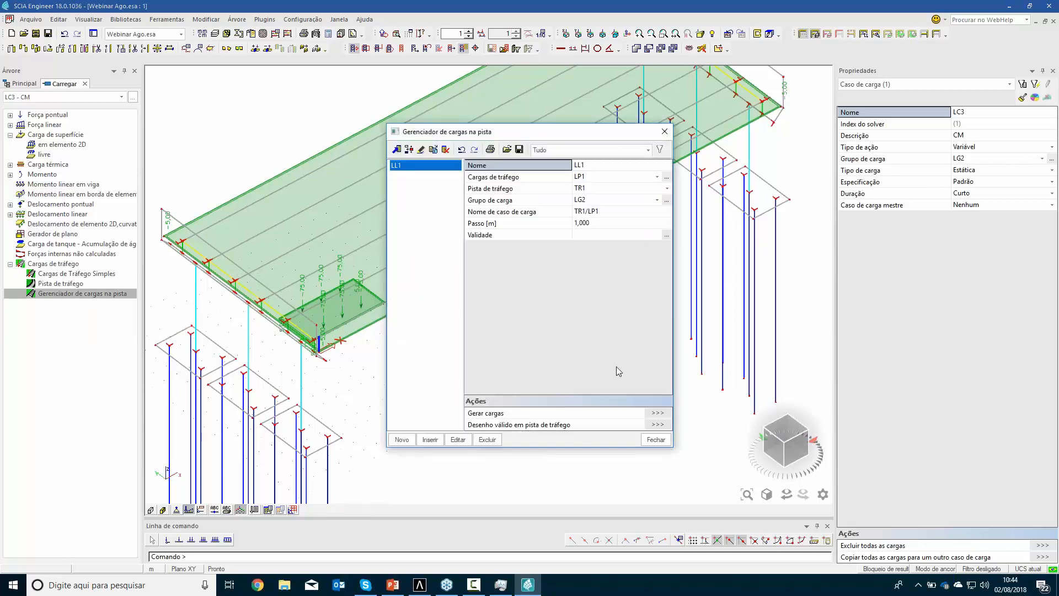
{"action": "left_click", "coordinate": [657, 413]}
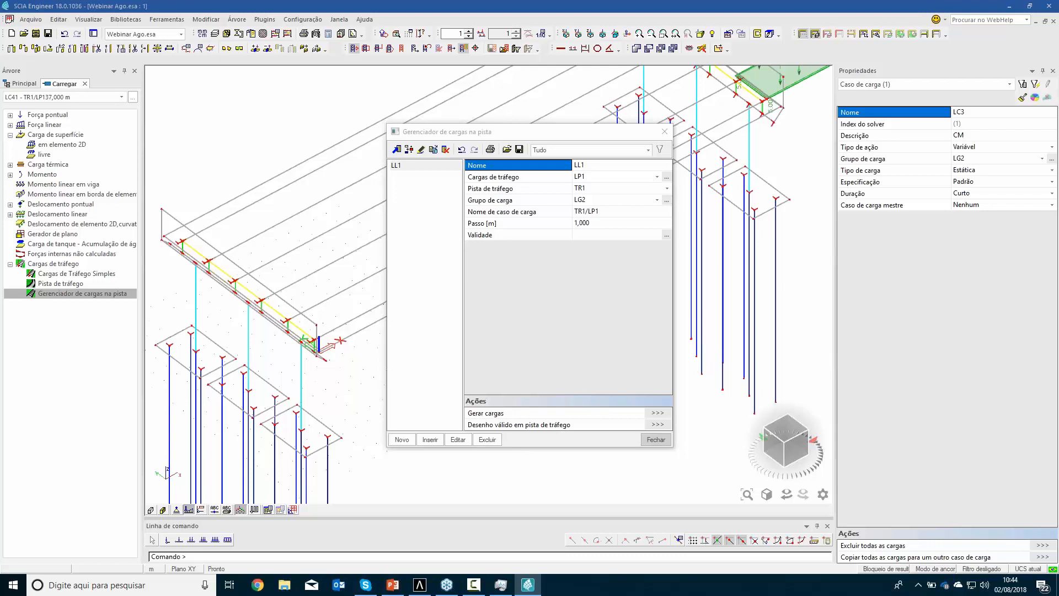
{"action": "left_click", "coordinate": [656, 439]}
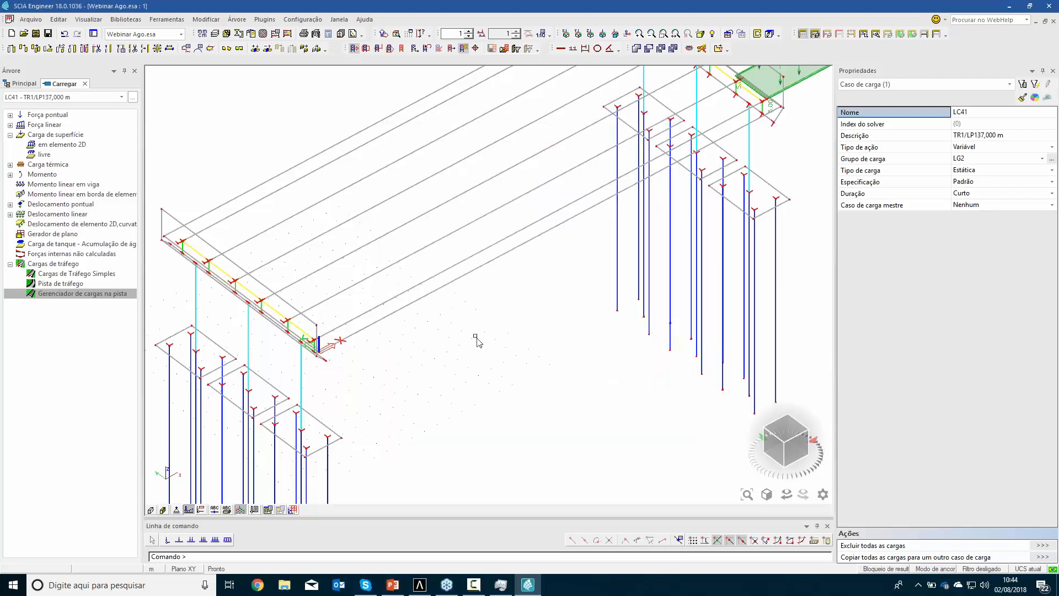
Step through the generated load cases from LC4 to LC22 to examine the vehicle's positions along the deck
{"action": "left_click", "coordinate": [122, 96]}
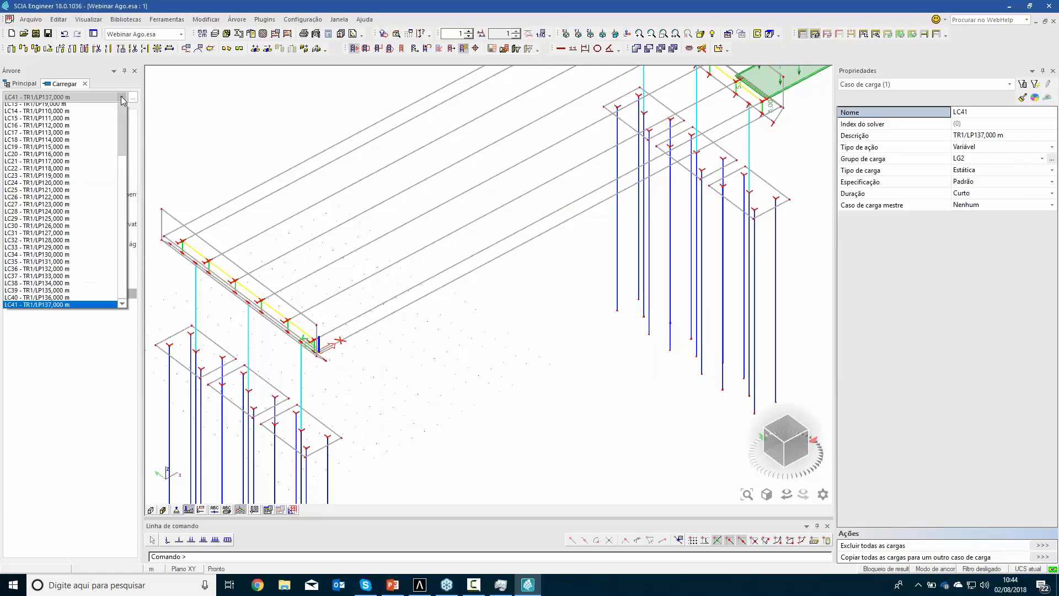
{"action": "left_click_drag", "start_coordinate": [124, 177], "coordinate": [126, 114]}
{"action": "left_click", "coordinate": [86, 129]}
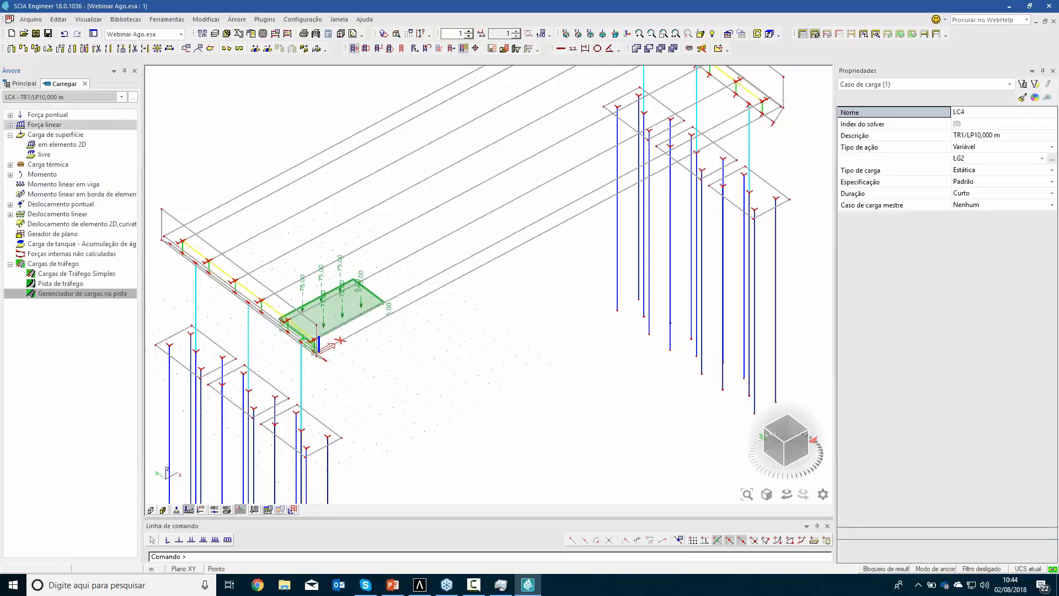
{"action": "key", "text": "Down"}
{"action": "key", "text": "Down"}
{"action": "key", "text": "Down"}
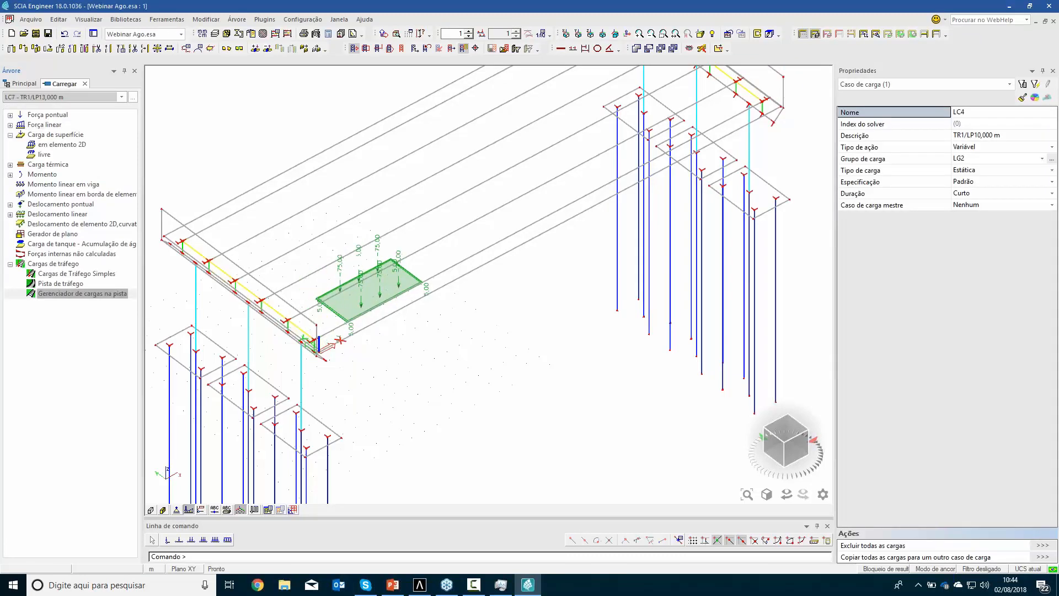
{"action": "key", "text": "Down"}
{"action": "key", "text": "Down"}
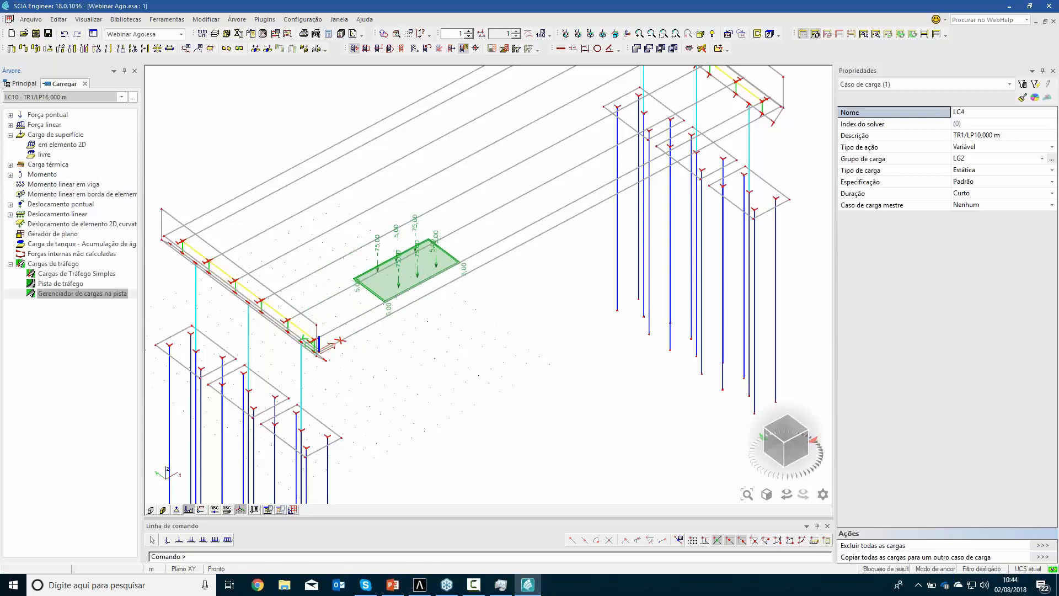
{"action": "key", "text": "Down"}
{"action": "key", "text": "Down"}
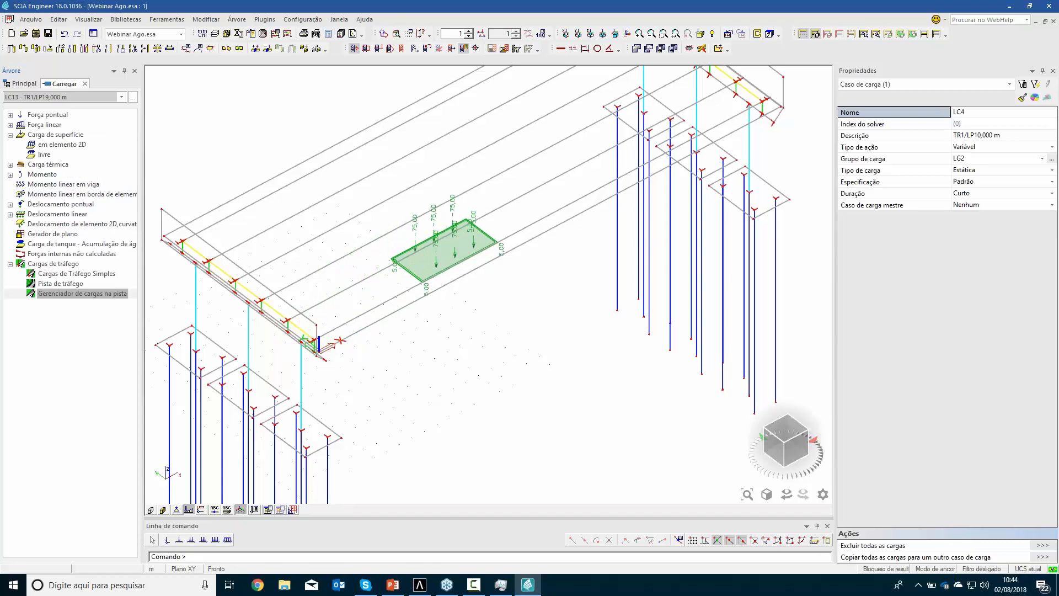
{"action": "key", "text": "Down"}
{"action": "key", "text": "Down"}
{"action": "key", "text": "Down"}
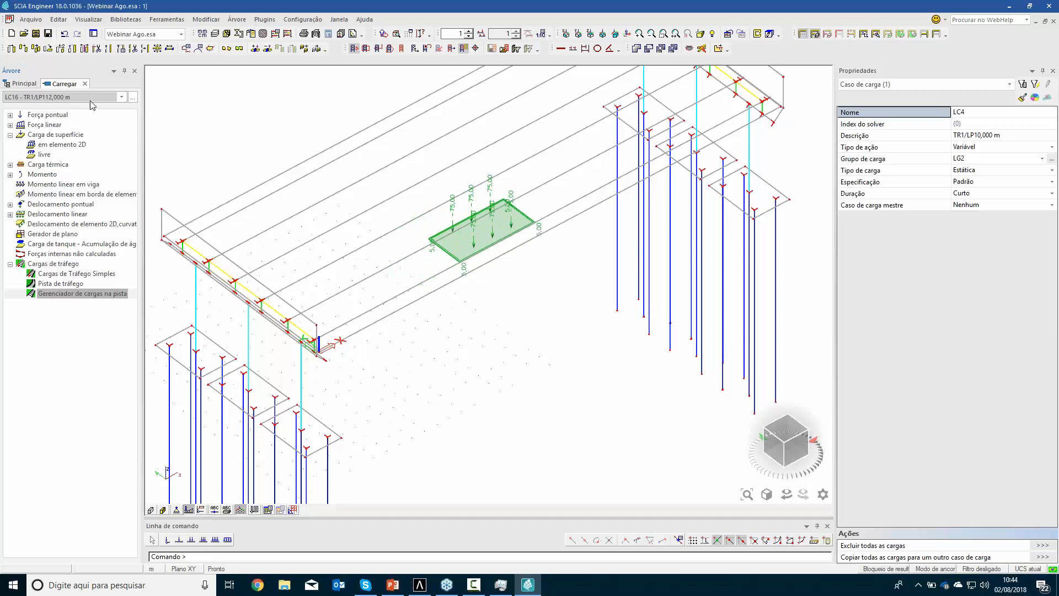
{"action": "key", "text": "Down"}
{"action": "key", "text": "Down"}
{"action": "key", "text": "Down"}
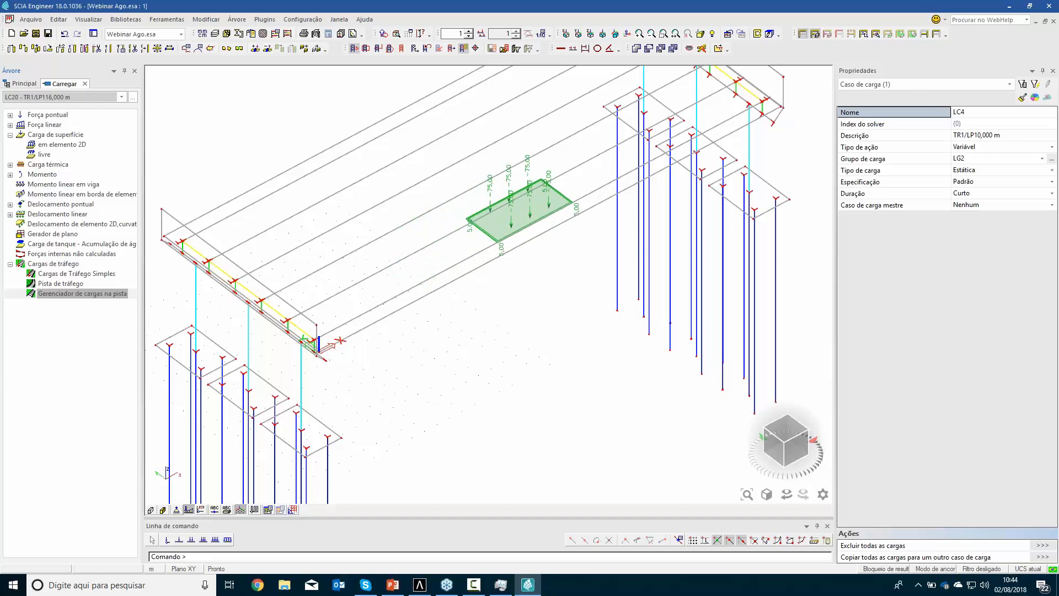
{"action": "key", "text": "Down"}
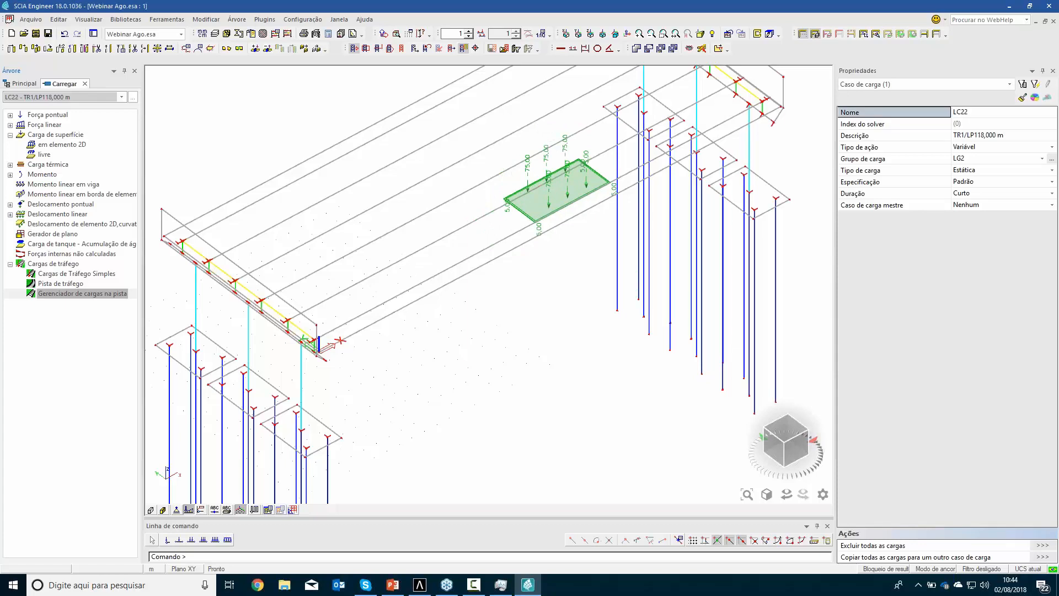
Leave the load service and review the load cases included in the ELU-Norm (auto) combination
{"action": "left_click", "coordinate": [85, 84]}
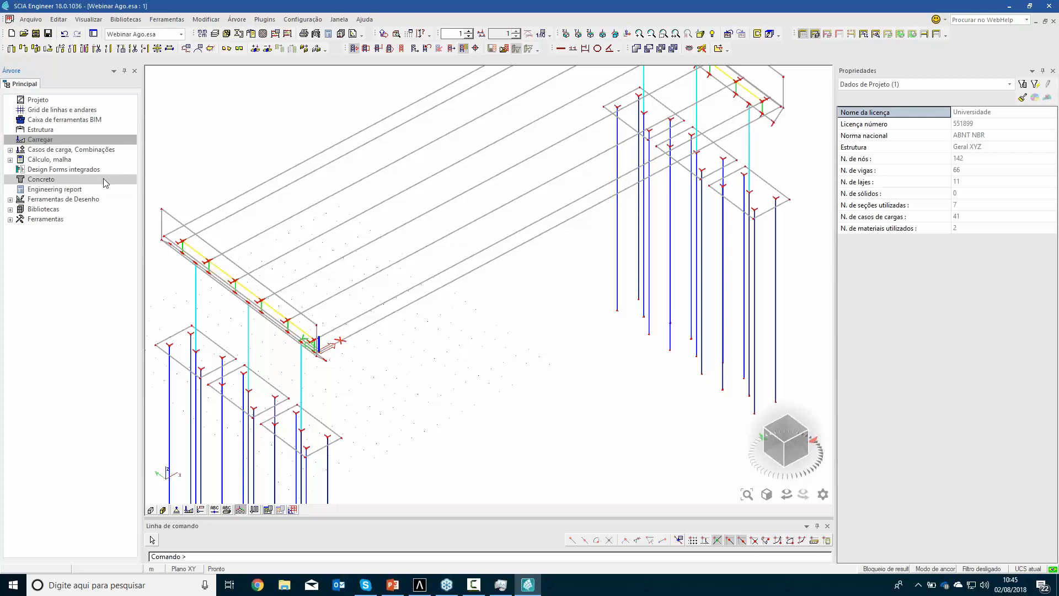
{"action": "left_click", "coordinate": [33, 150]}
{"action": "left_click", "coordinate": [52, 179]}
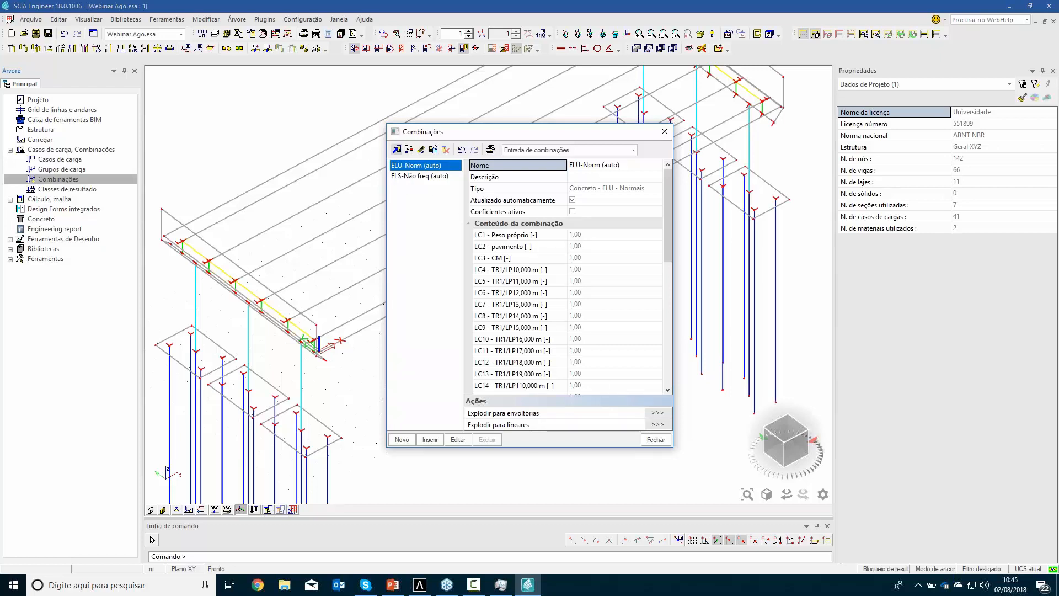
{"action": "left_click", "coordinate": [654, 439]}
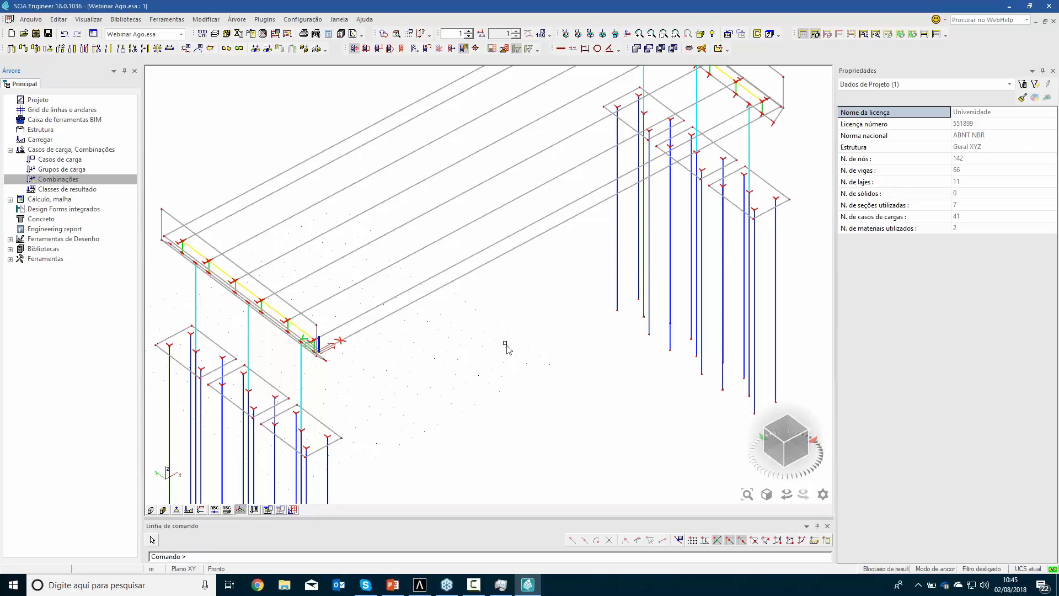
{"action": "scroll", "coordinate": [446, 307], "scroll_direction": "down", "scroll_amount": 4}
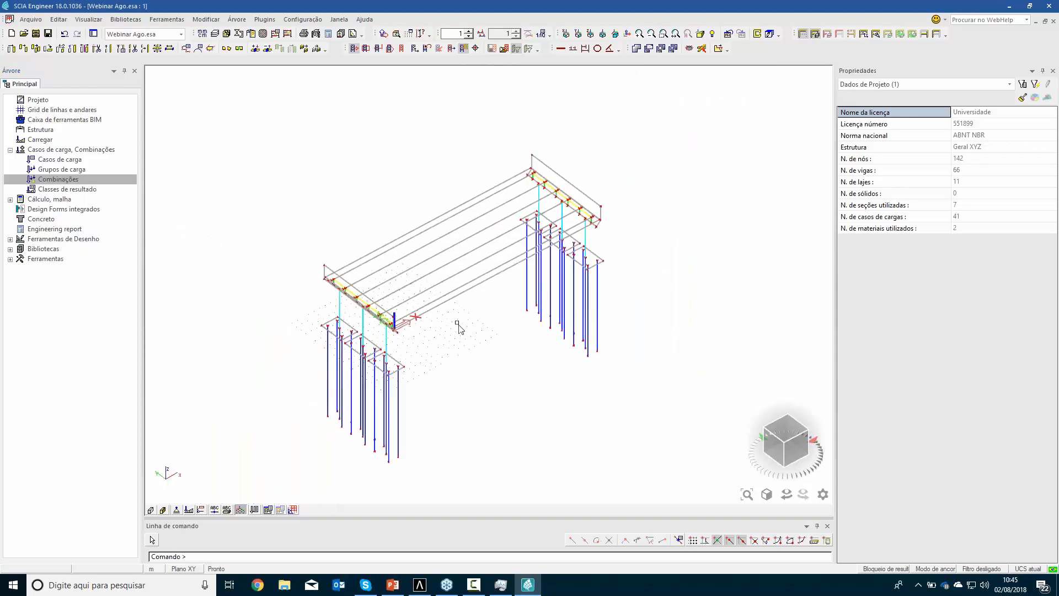
Run the linear finite element analysis of the bridge and close the end-of-analysis report
{"action": "middle_click_drag", "start_coordinate": [459, 345], "coordinate": [464, 378]}
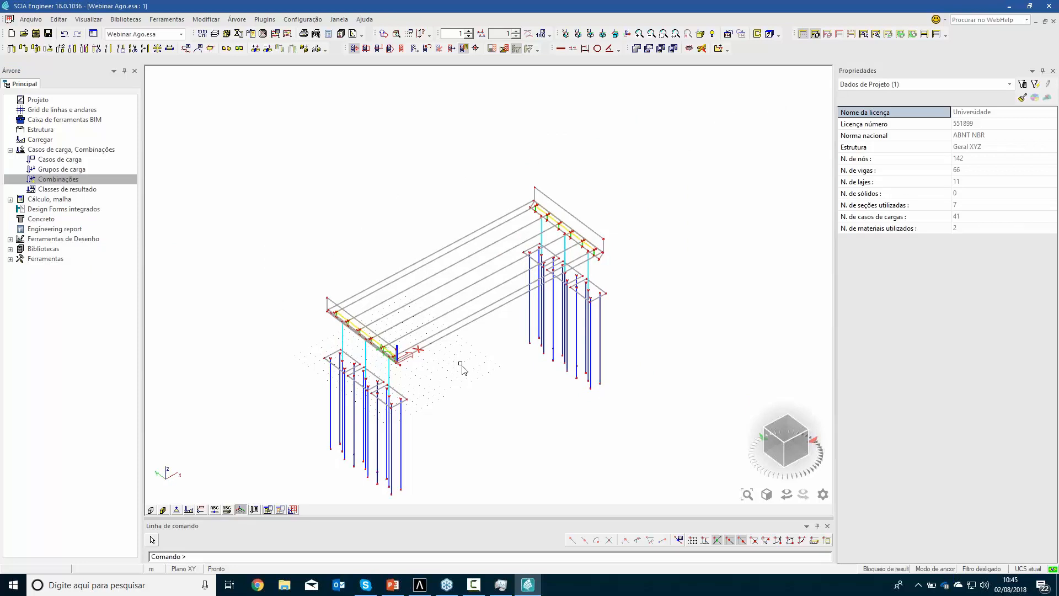
{"action": "left_click", "coordinate": [275, 34]}
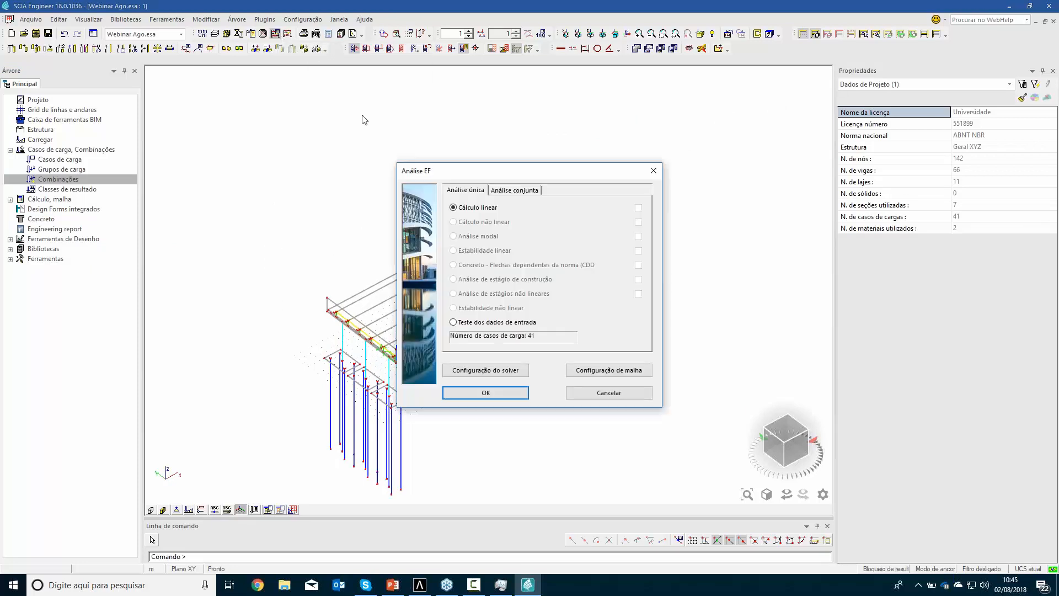
{"action": "left_click", "coordinate": [518, 394]}
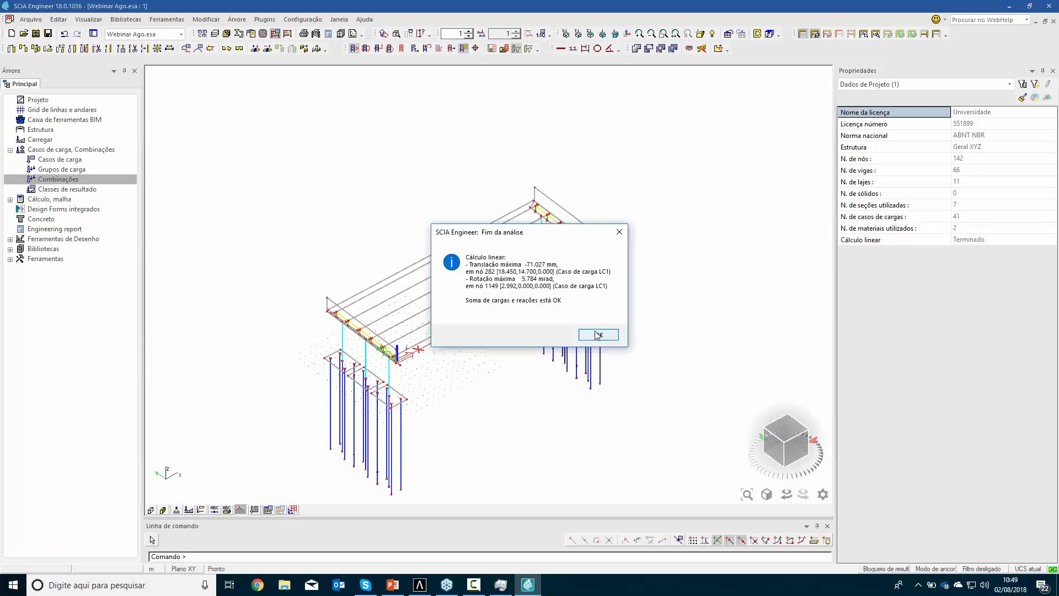
{"action": "left_click", "coordinate": [597, 335]}
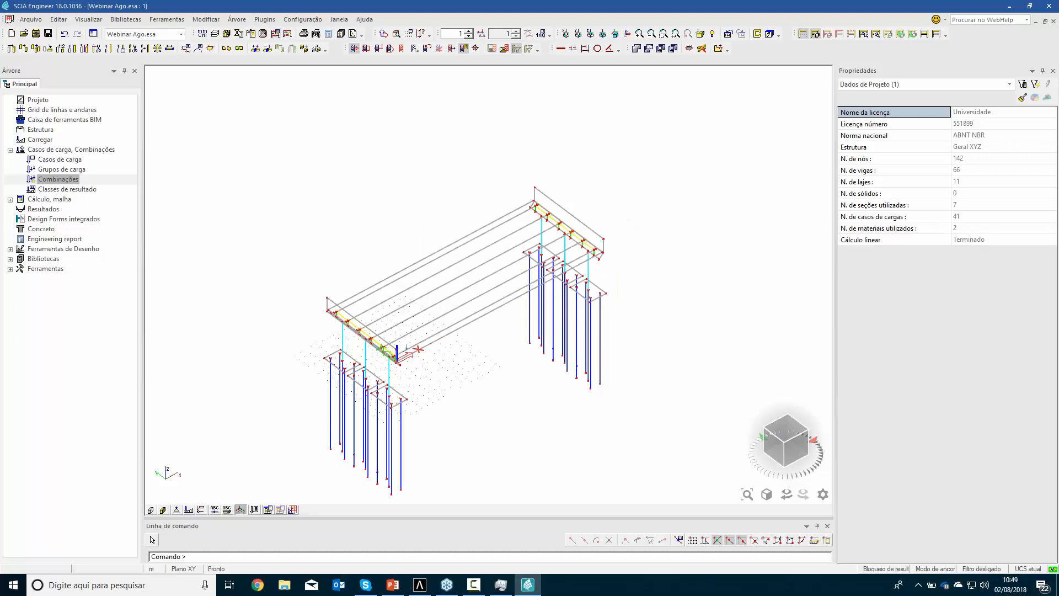
Display the U total 3D displacement of the whole bridge and the beams' My internal forces for load case LC1 - Peso próprio
{"action": "double_click", "coordinate": [37, 209]}
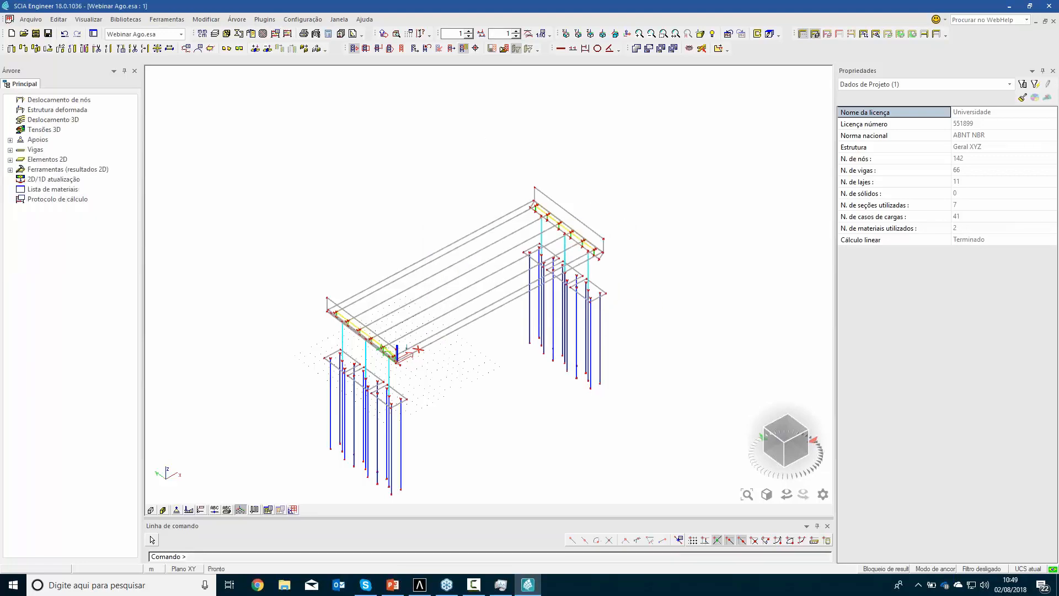
{"action": "double_click", "coordinate": [37, 138]}
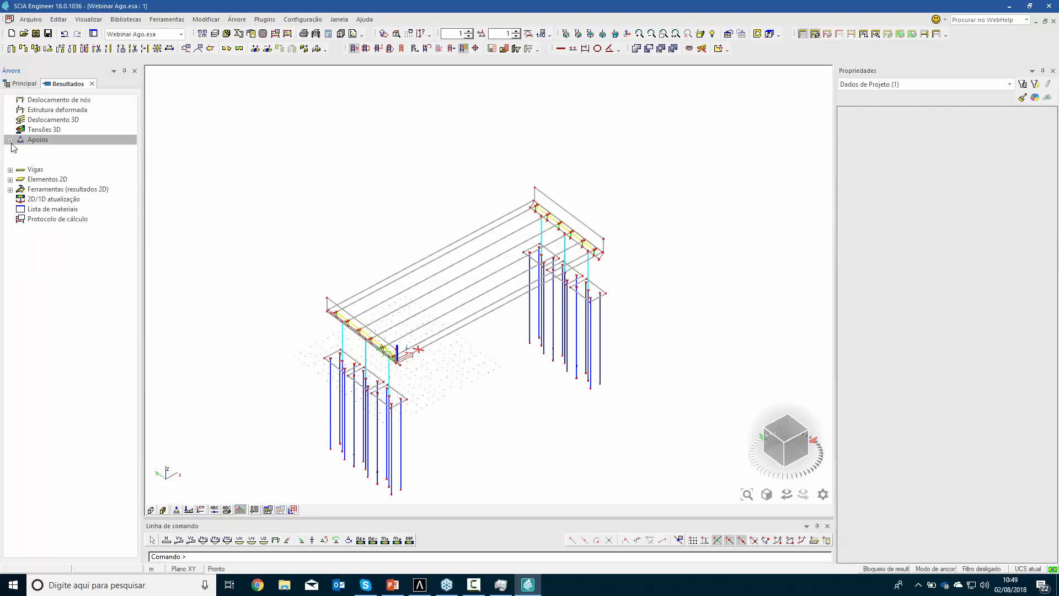
{"action": "left_click", "coordinate": [36, 199]}
{"action": "left_click", "coordinate": [10, 199]}
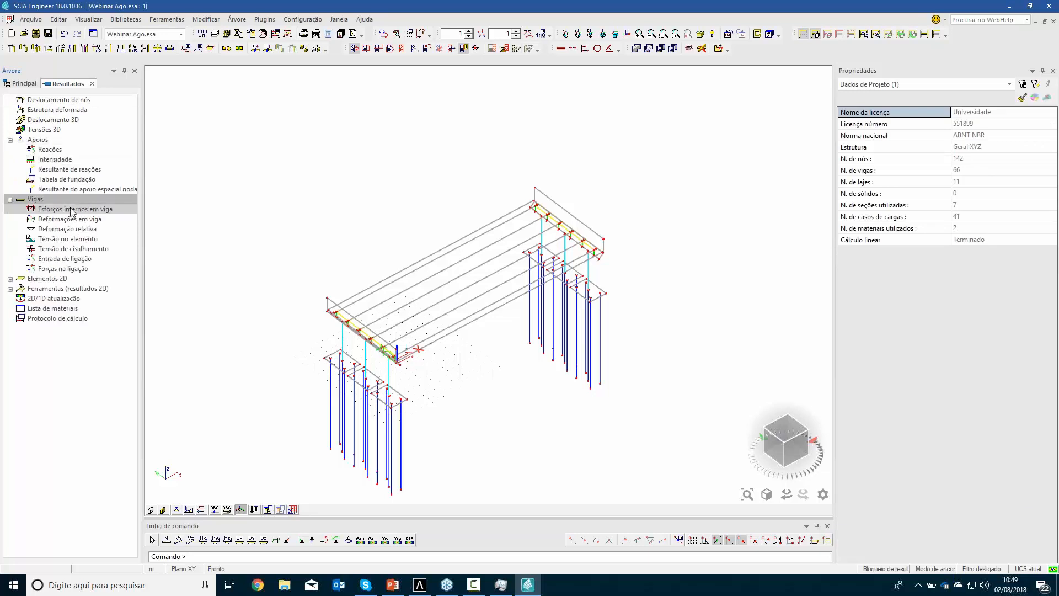
{"action": "left_click", "coordinate": [53, 119]}
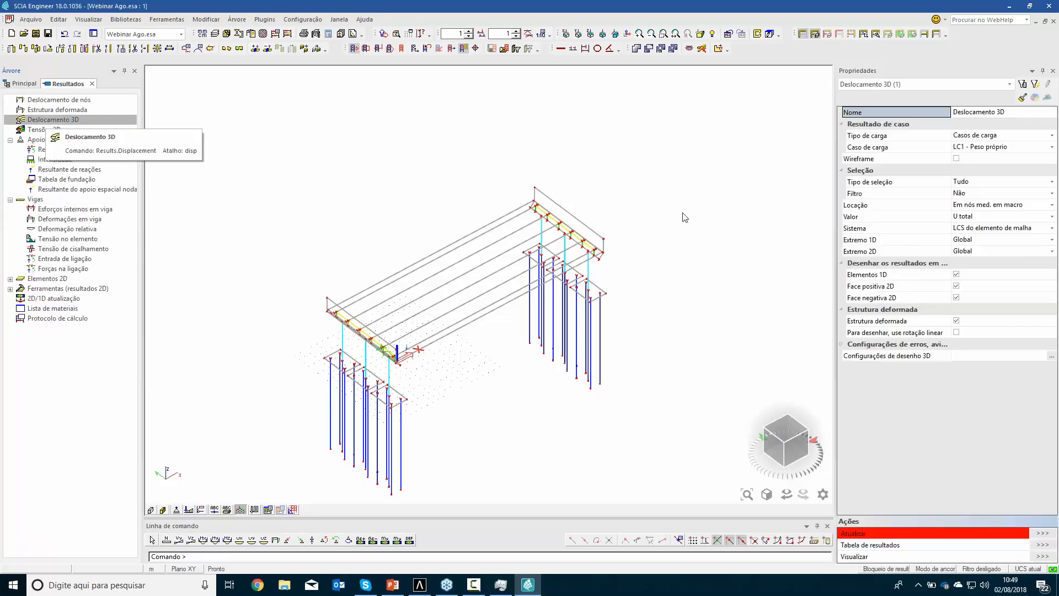
{"action": "left_click", "coordinate": [1044, 533]}
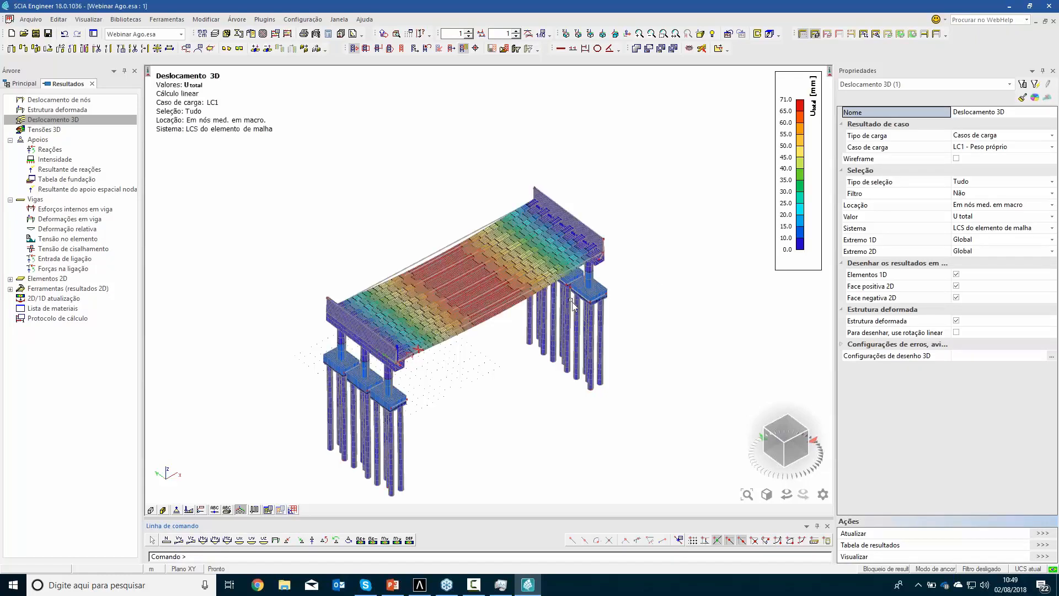
{"action": "scroll", "coordinate": [493, 331], "scroll_direction": "up", "scroll_amount": 2}
{"action": "scroll", "coordinate": [513, 342], "scroll_direction": "up", "scroll_amount": 2}
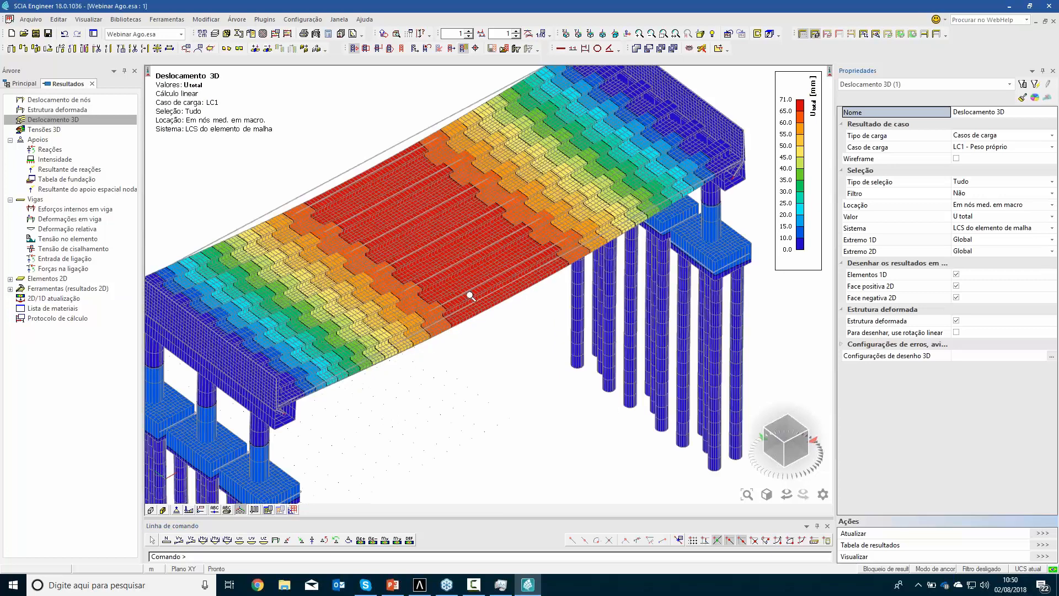
{"action": "left_click", "coordinate": [36, 210]}
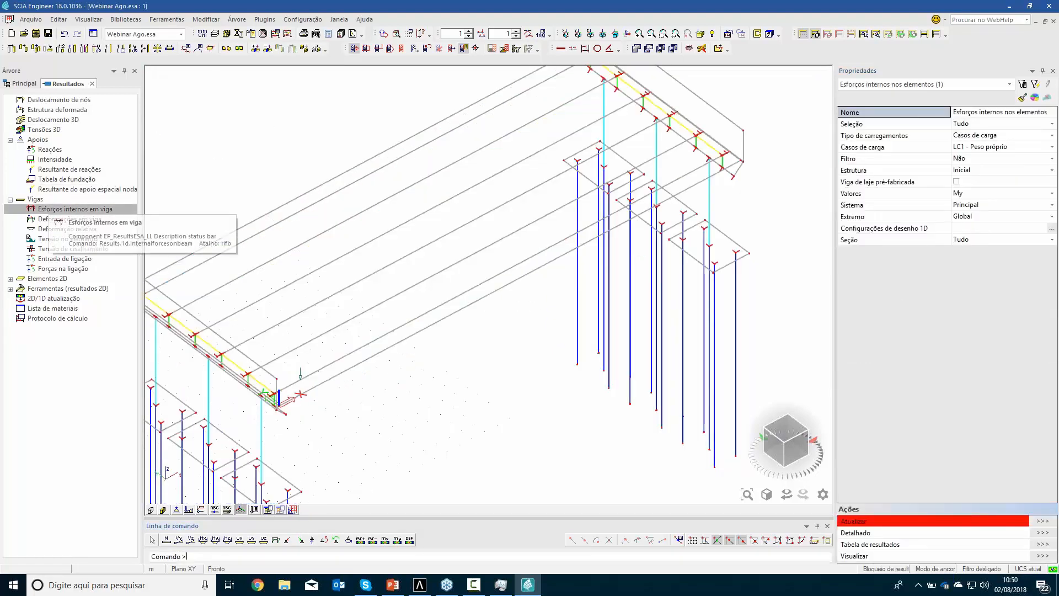
{"action": "left_click", "coordinate": [1035, 521]}
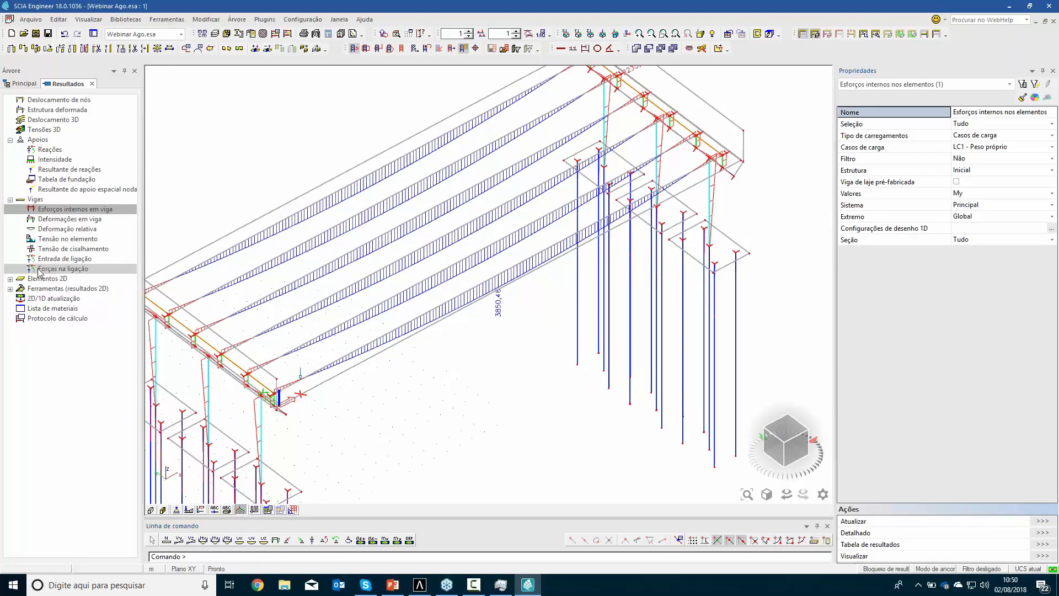
Display the Uz nodal displacement of all 2D elements for load case LC1 - Peso próprio, and leave the results service
{"action": "left_click", "coordinate": [10, 279]}
{"action": "left_click", "coordinate": [69, 288]}
{"action": "left_click", "coordinate": [1047, 521]}
{"action": "left_click", "coordinate": [545, 330]}
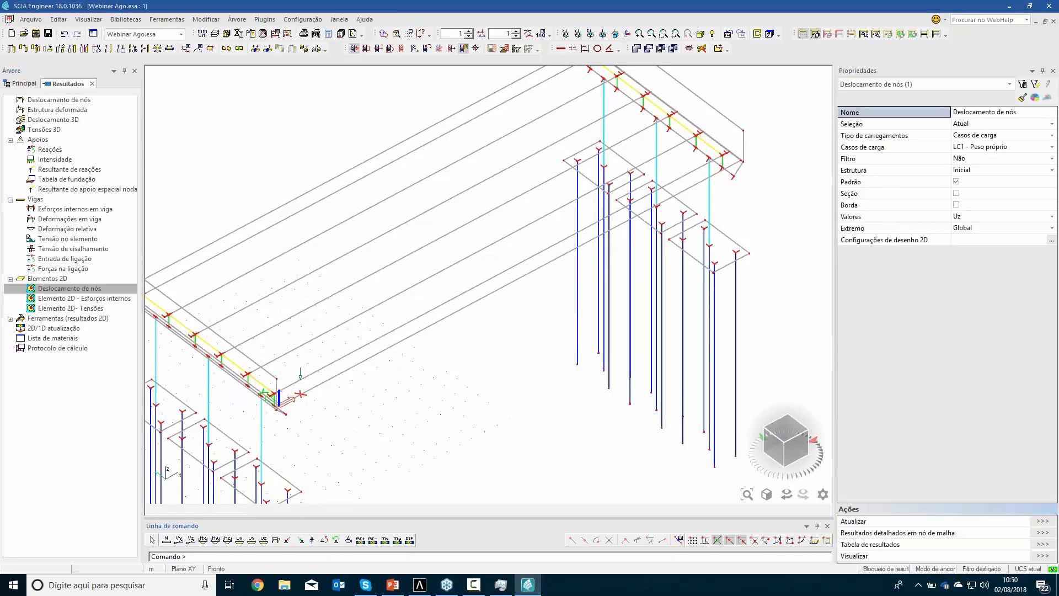
{"action": "left_click", "coordinate": [965, 123]}
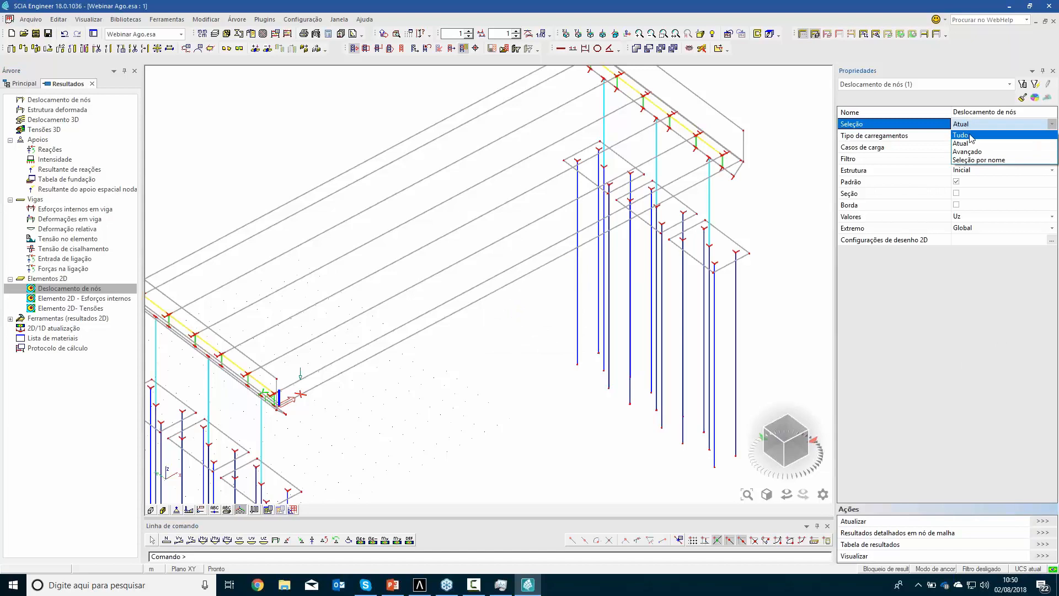
{"action": "left_click", "coordinate": [971, 136]}
{"action": "left_click", "coordinate": [1042, 521]}
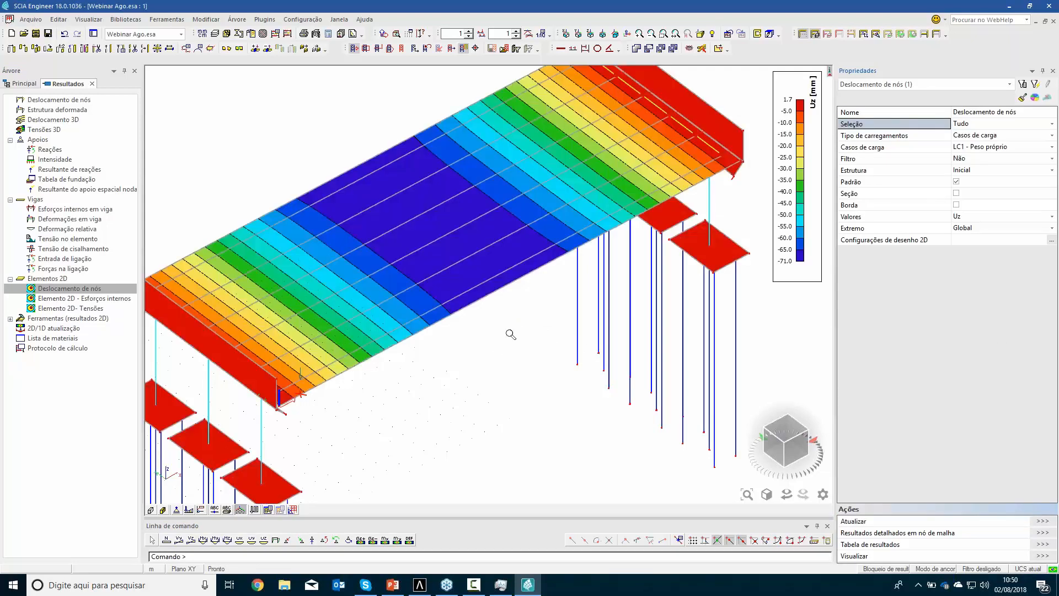
{"action": "scroll", "coordinate": [463, 354], "scroll_direction": "down", "scroll_amount": 2}
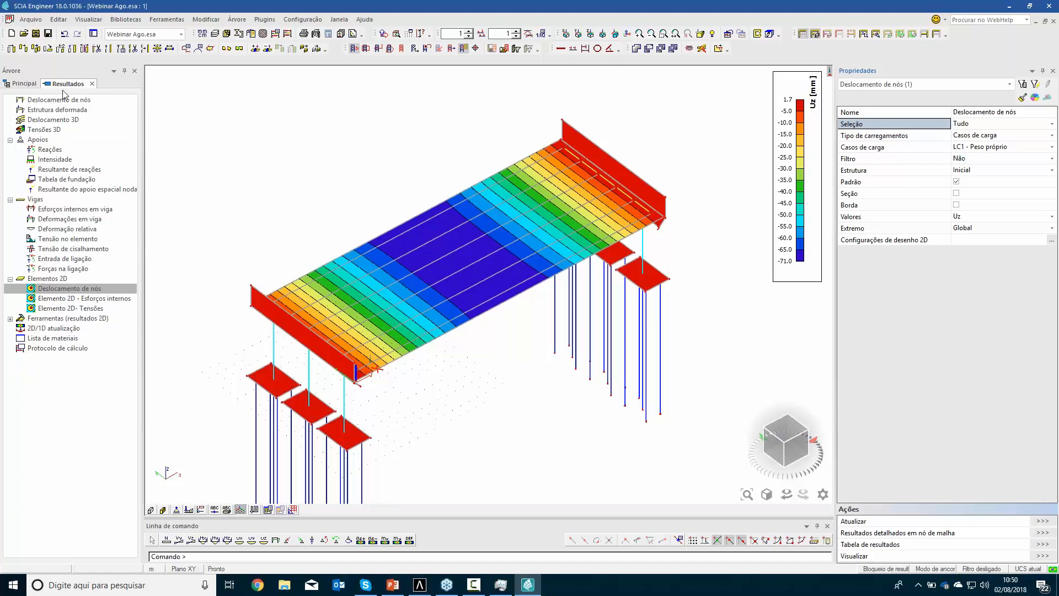
{"action": "key", "text": "Escape"}
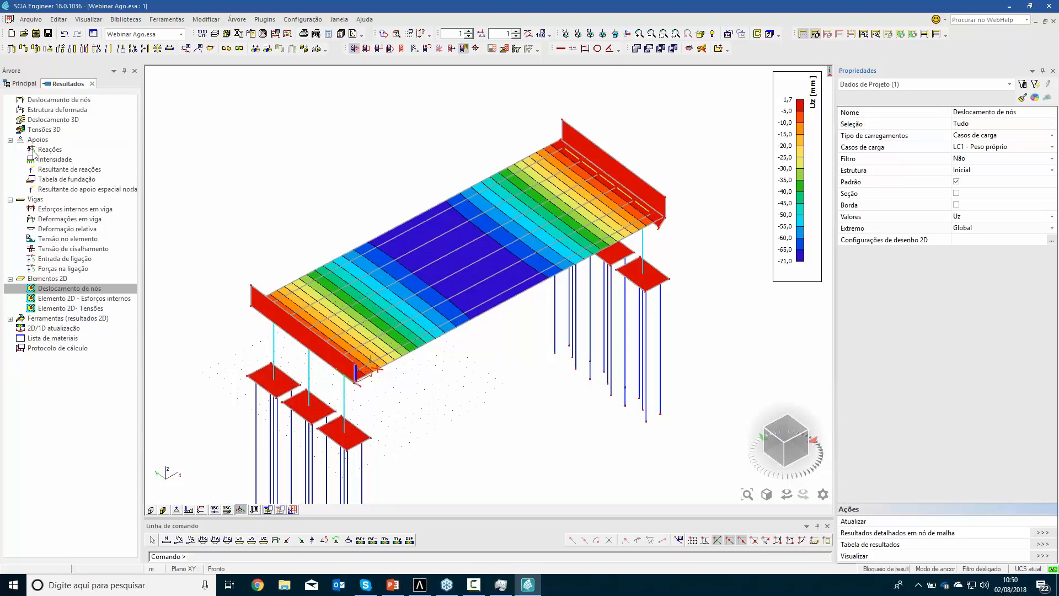
Open the ULS reinforcement design (Cálculo da armadura ELU) for 1D elements in the concrete service
{"action": "double_click", "coordinate": [45, 229]}
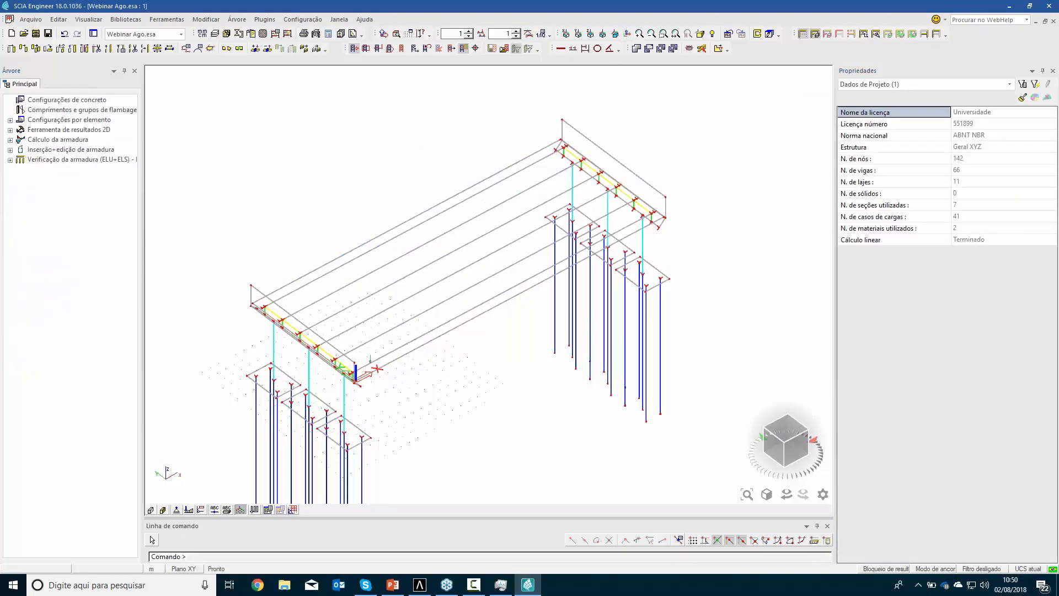
{"action": "left_click", "coordinate": [9, 160]}
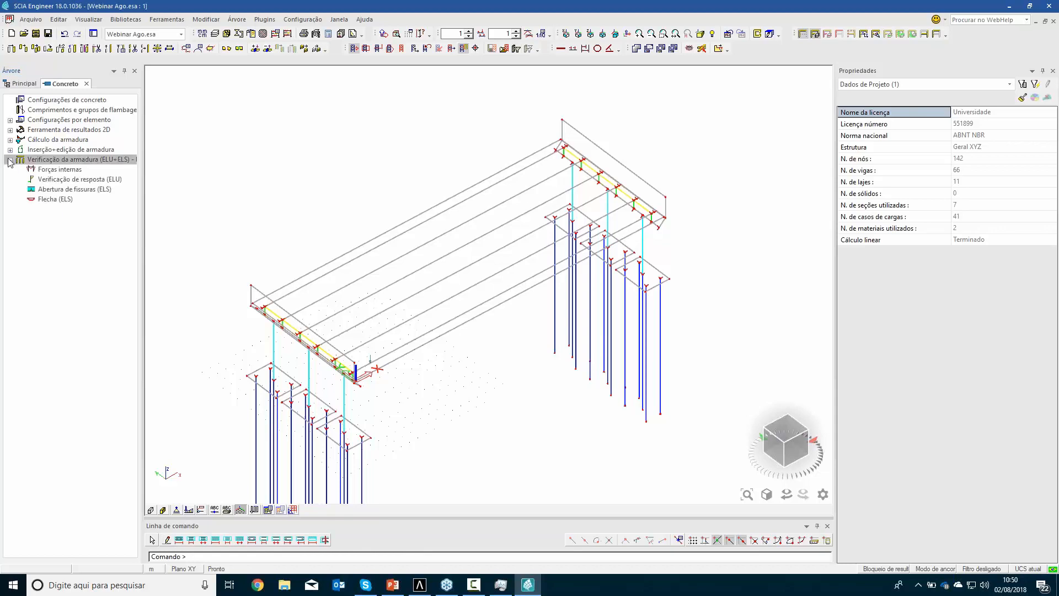
{"action": "left_click", "coordinate": [10, 150]}
{"action": "left_click", "coordinate": [10, 139]}
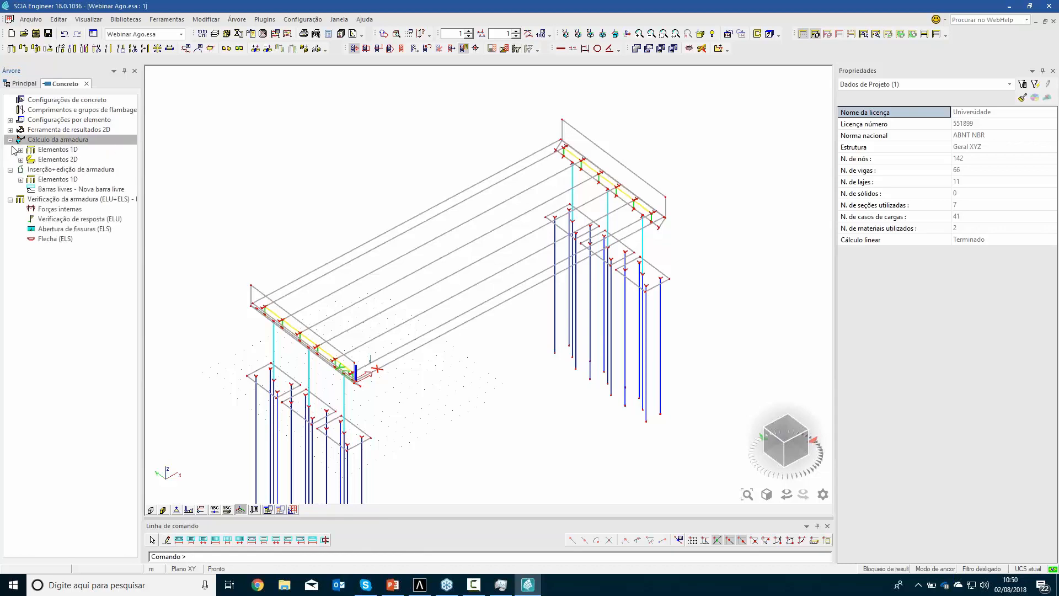
{"action": "left_click", "coordinate": [21, 149]}
{"action": "double_click", "coordinate": [55, 170]}
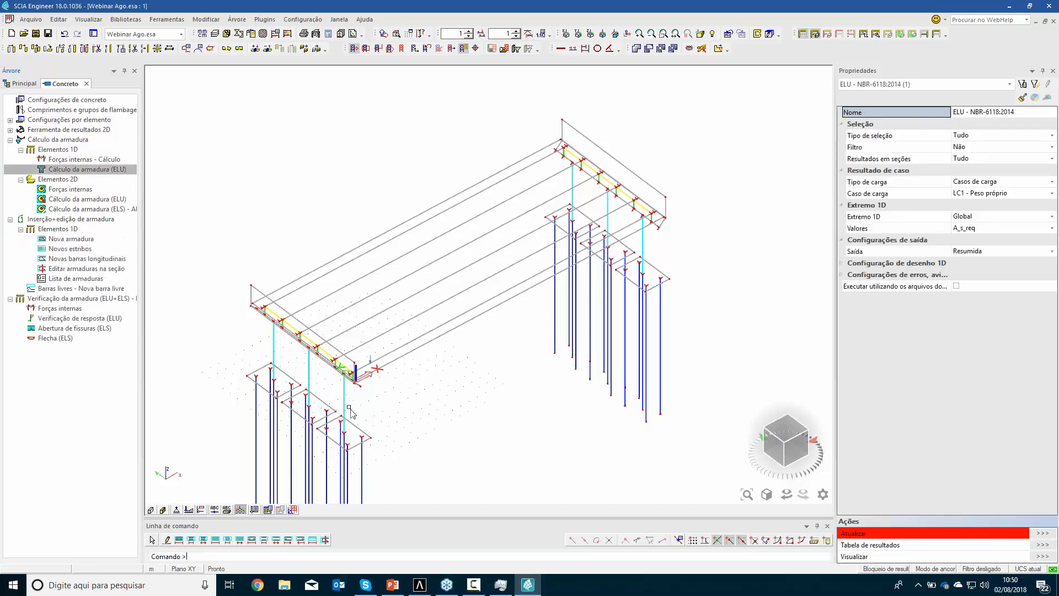
Calculate the required reinforcement A_s_req for only the selected column nearest the origin, using the ELU-Norm (auto) combination
{"action": "scroll", "coordinate": [349, 389], "scroll_direction": "up", "scroll_amount": 2}
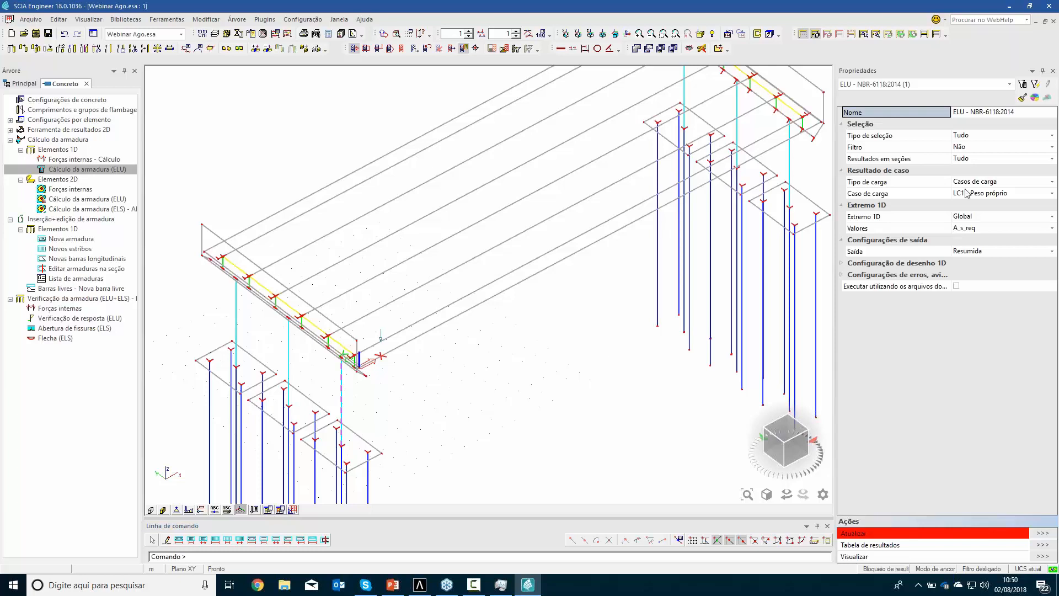
{"action": "left_click", "coordinate": [965, 139]}
{"action": "left_click", "coordinate": [963, 155]}
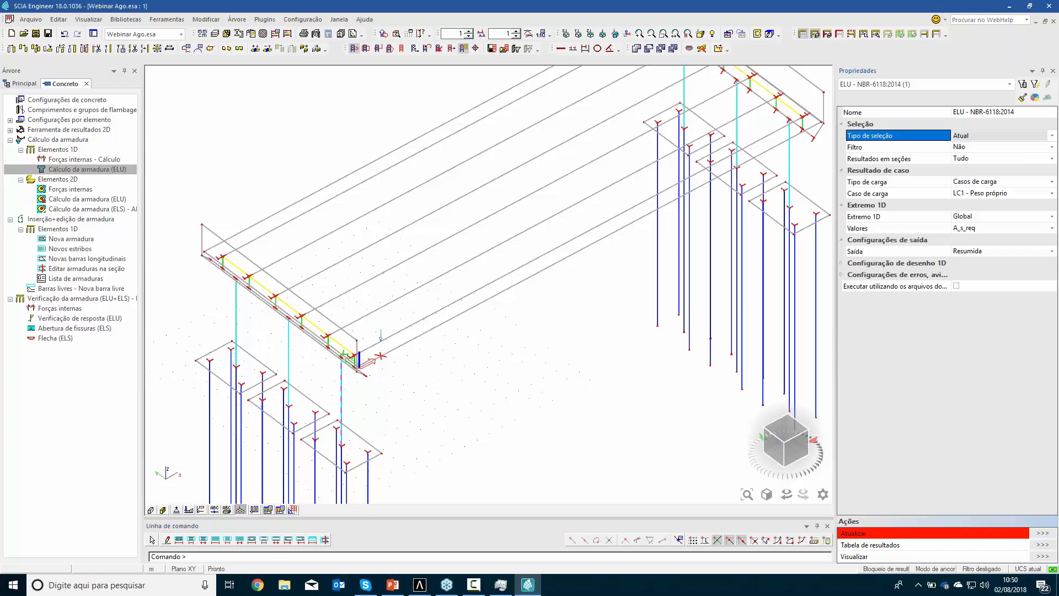
{"action": "left_click", "coordinate": [965, 185]}
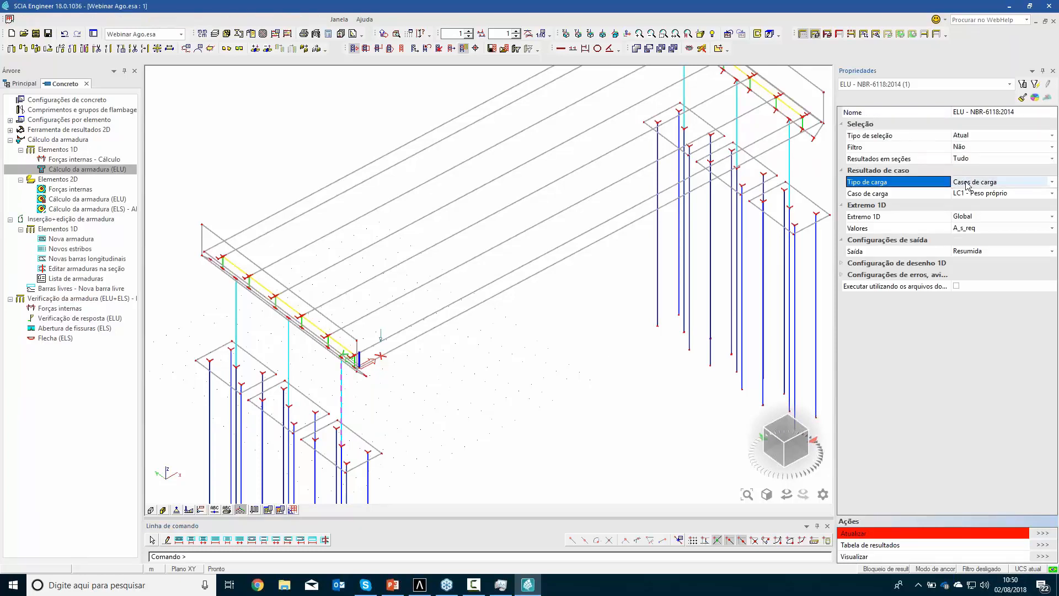
{"action": "left_click", "coordinate": [966, 185]}
{"action": "left_click", "coordinate": [967, 200]}
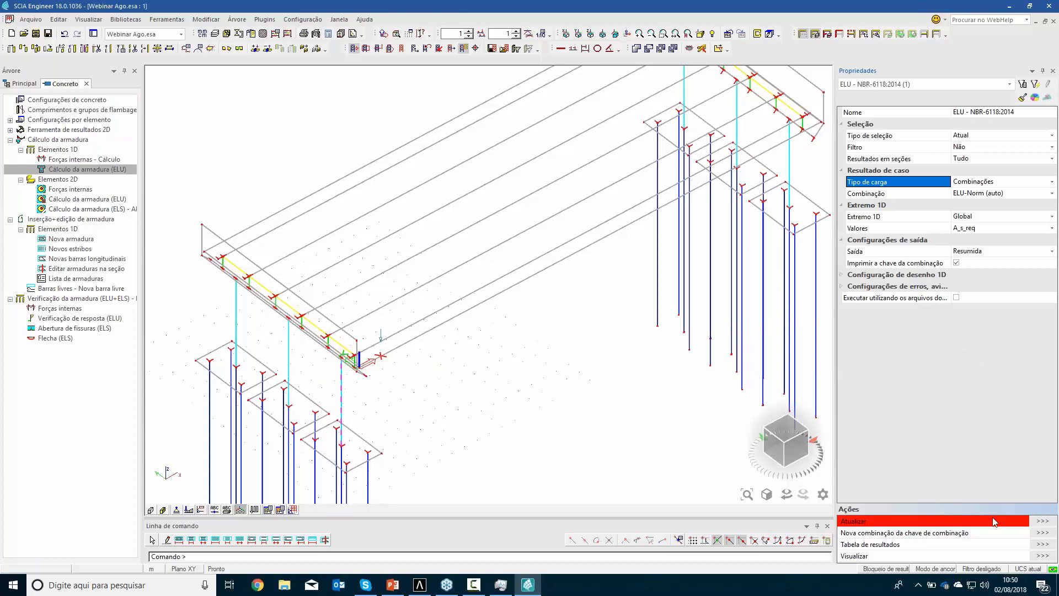
{"action": "left_click", "coordinate": [1043, 521]}
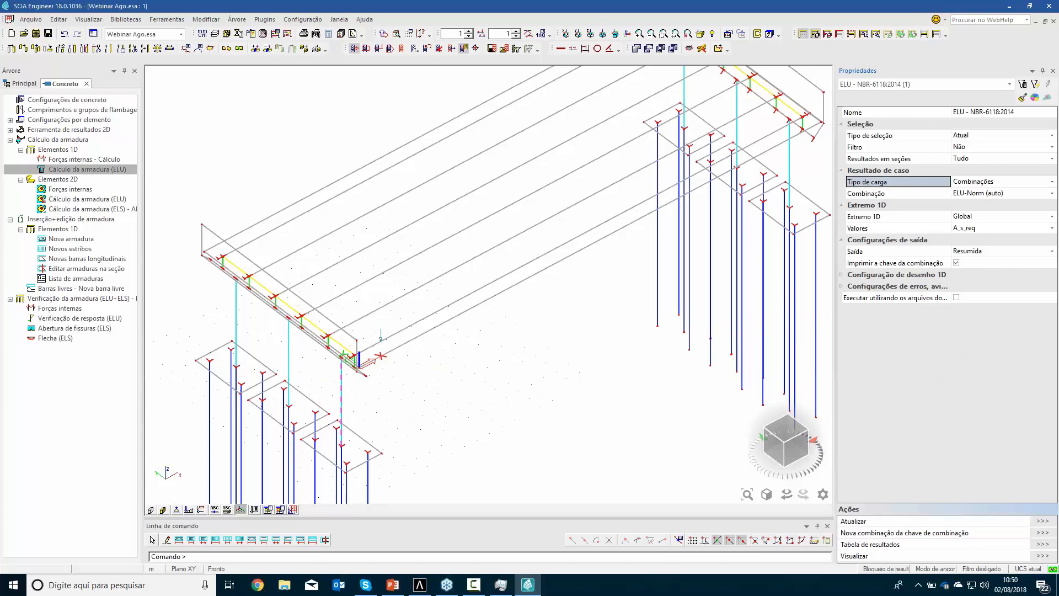
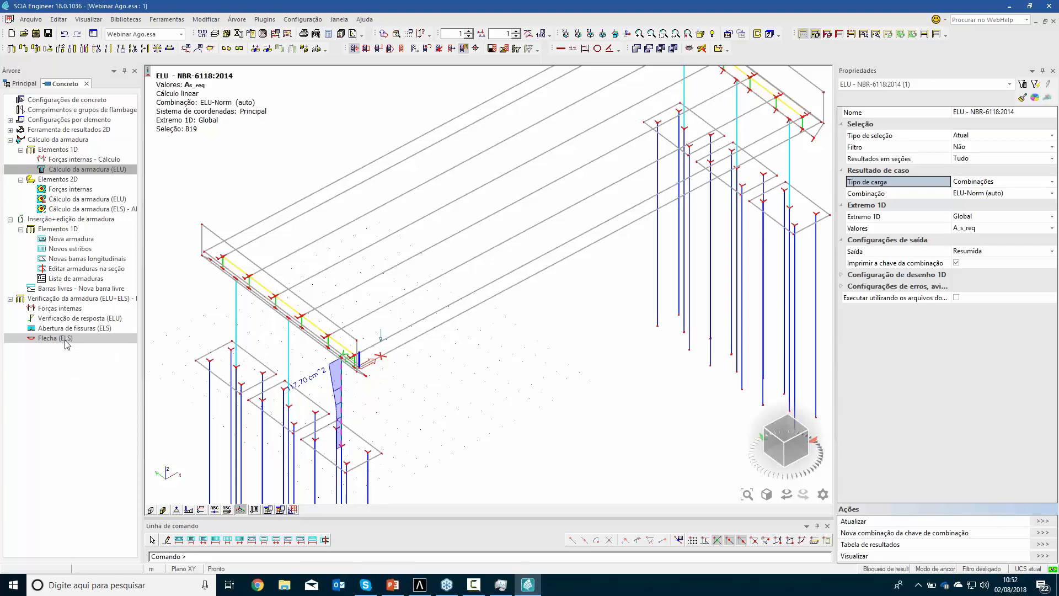
Set the column's ULS reinforcement design output to Completo and generate its report preview
{"action": "middle_click_drag", "start_coordinate": [421, 417], "coordinate": [389, 335]}
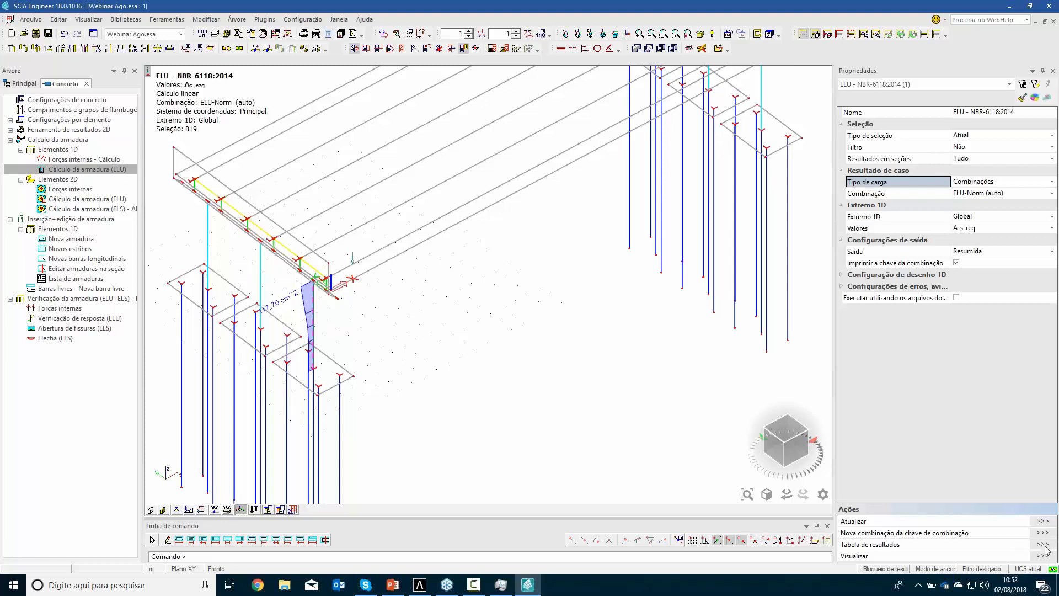
{"action": "left_click", "coordinate": [1015, 251]}
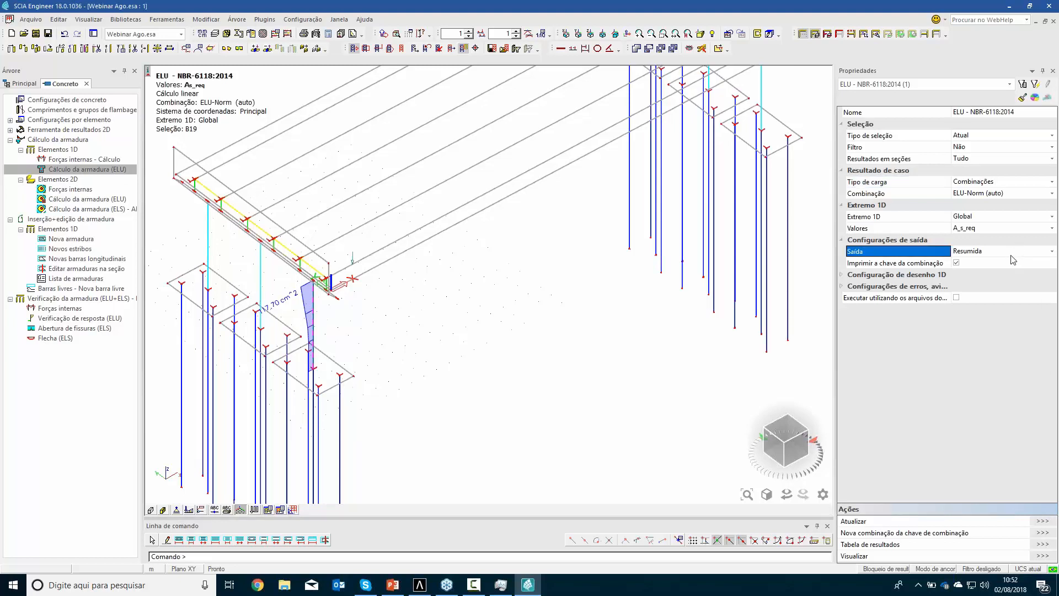
{"action": "left_click", "coordinate": [1014, 251]}
{"action": "left_click", "coordinate": [987, 270]}
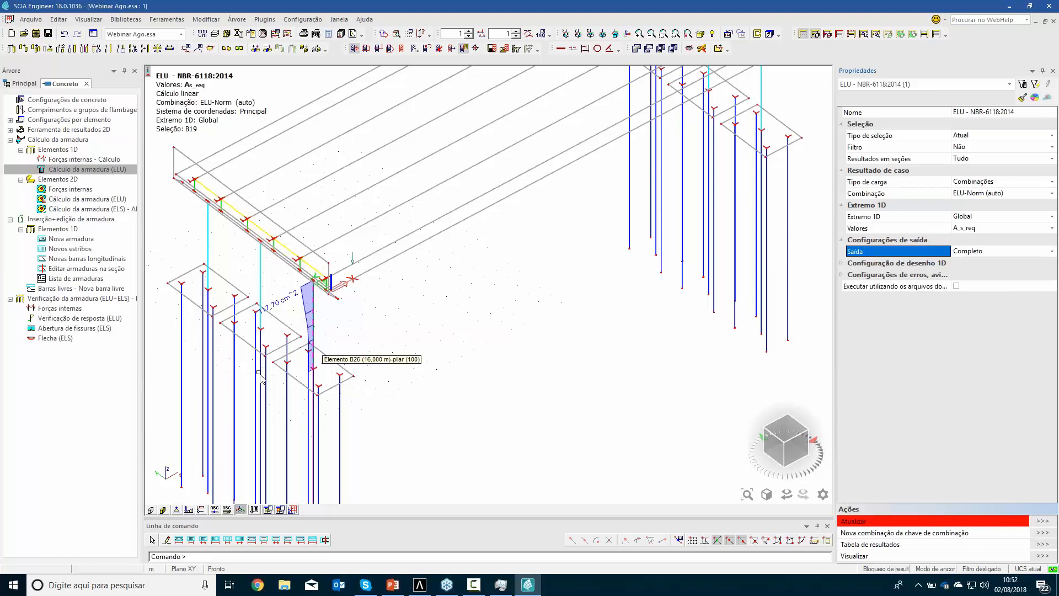
{"action": "left_click", "coordinate": [1042, 555]}
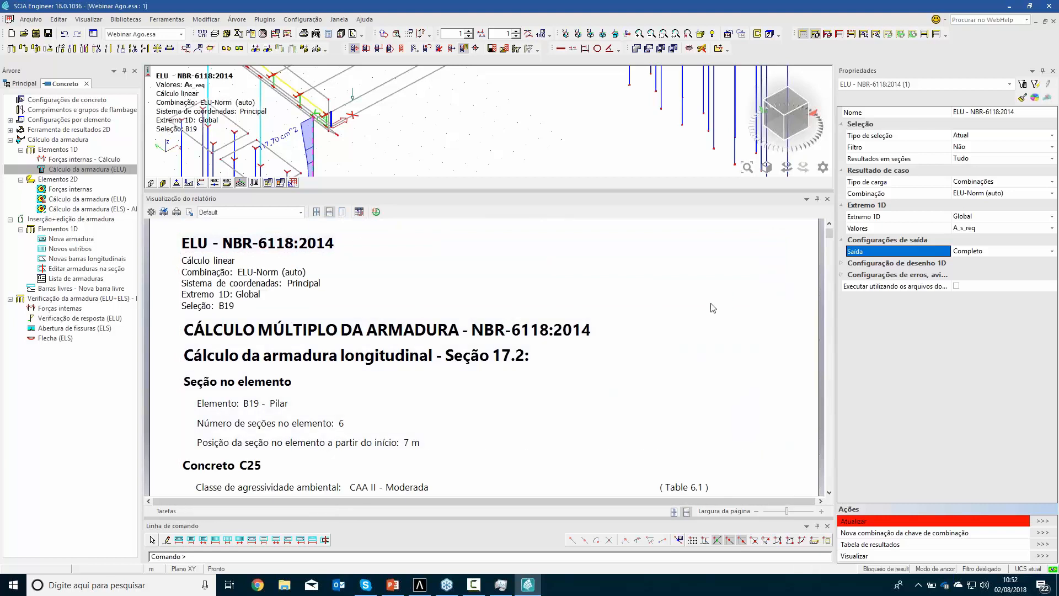
Examine the column's full design report, including internal forces, detailing rules, bar layout, deformation plane and interaction diagram, and close the report
{"action": "scroll", "coordinate": [689, 325], "scroll_direction": "down", "scroll_amount": 5}
{"action": "scroll", "coordinate": [690, 325], "scroll_direction": "down", "scroll_amount": 15}
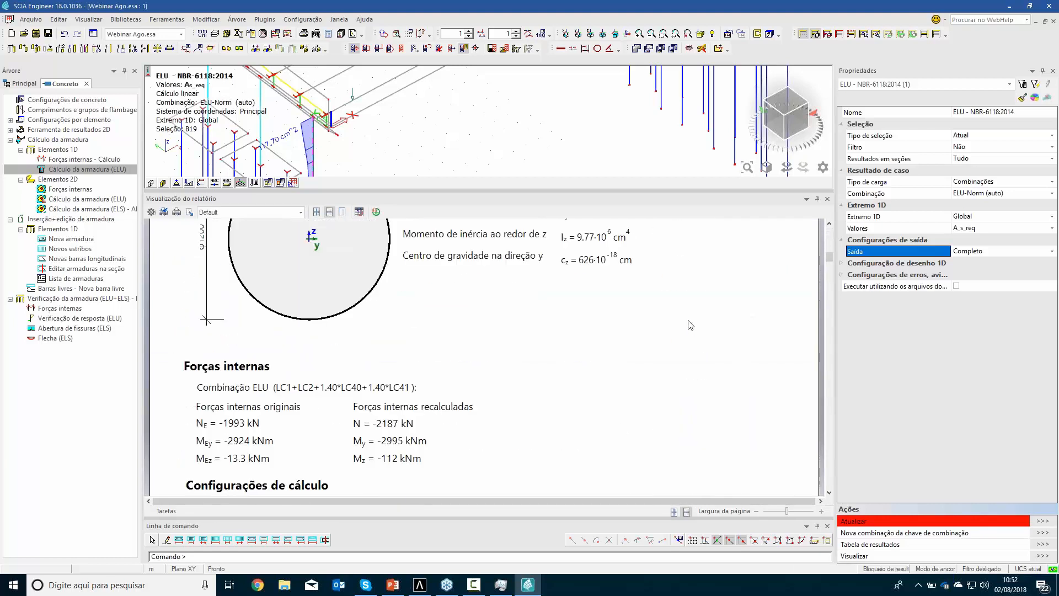
{"action": "scroll", "coordinate": [690, 325], "scroll_direction": "down", "scroll_amount": 15}
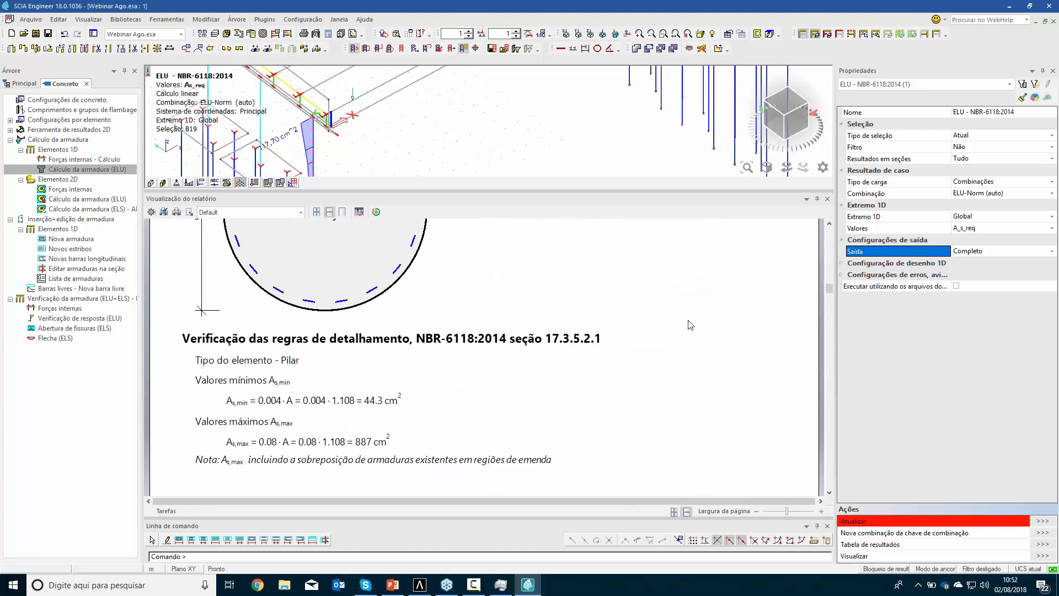
{"action": "scroll", "coordinate": [690, 325], "scroll_direction": "down", "scroll_amount": 6}
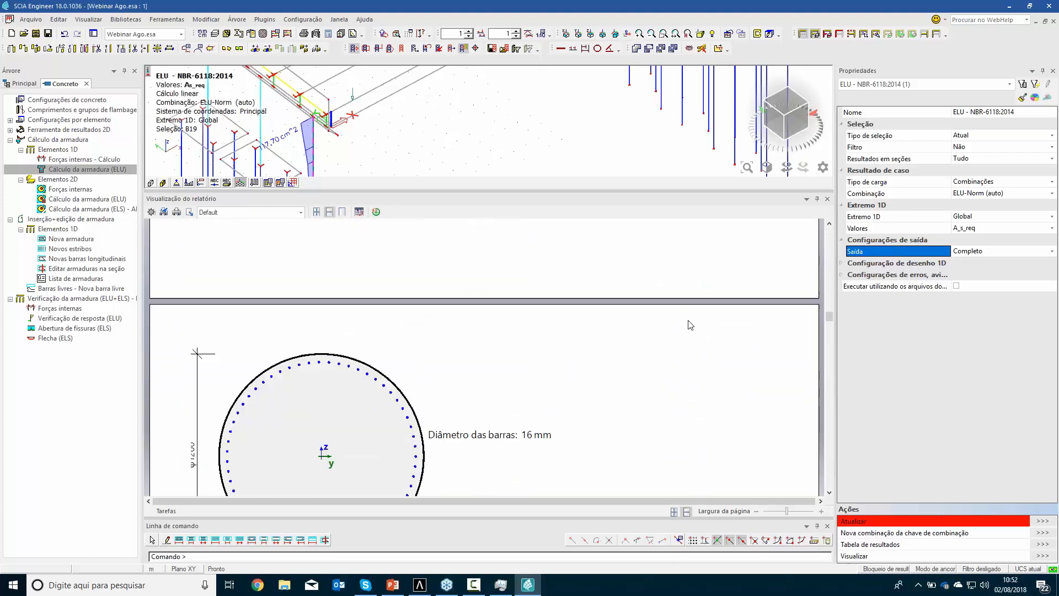
{"action": "scroll", "coordinate": [539, 306], "scroll_direction": "down", "scroll_amount": 5}
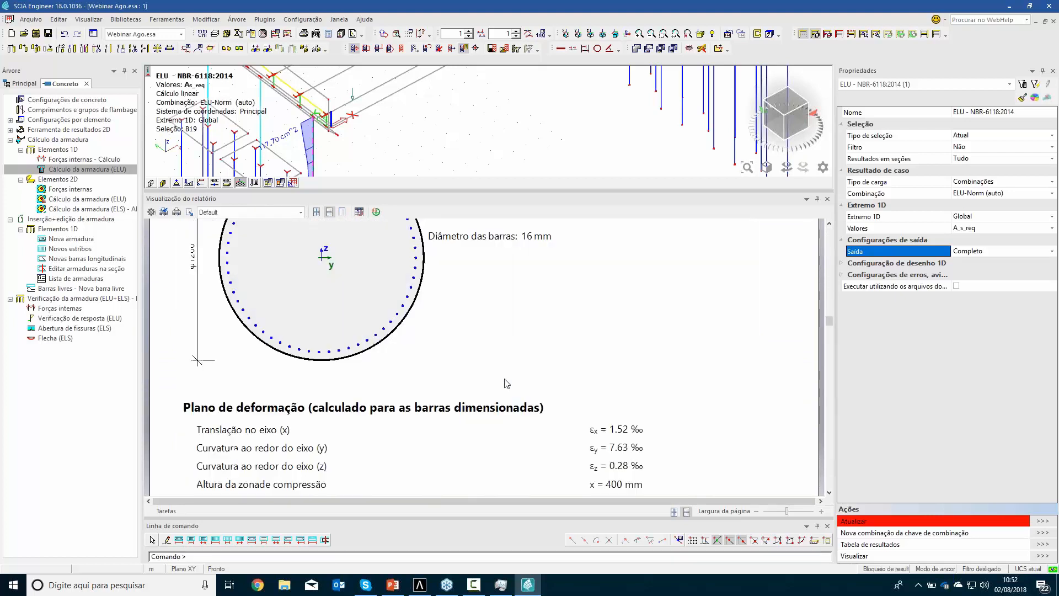
{"action": "scroll", "coordinate": [561, 408], "scroll_direction": "down", "scroll_amount": 6}
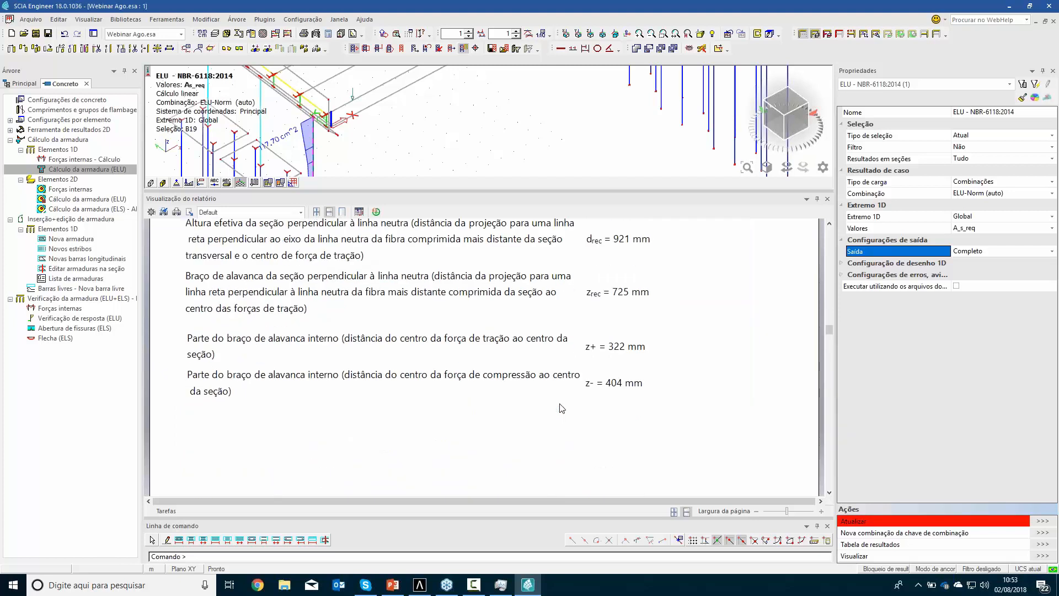
{"action": "scroll", "coordinate": [563, 408], "scroll_direction": "down", "scroll_amount": 3}
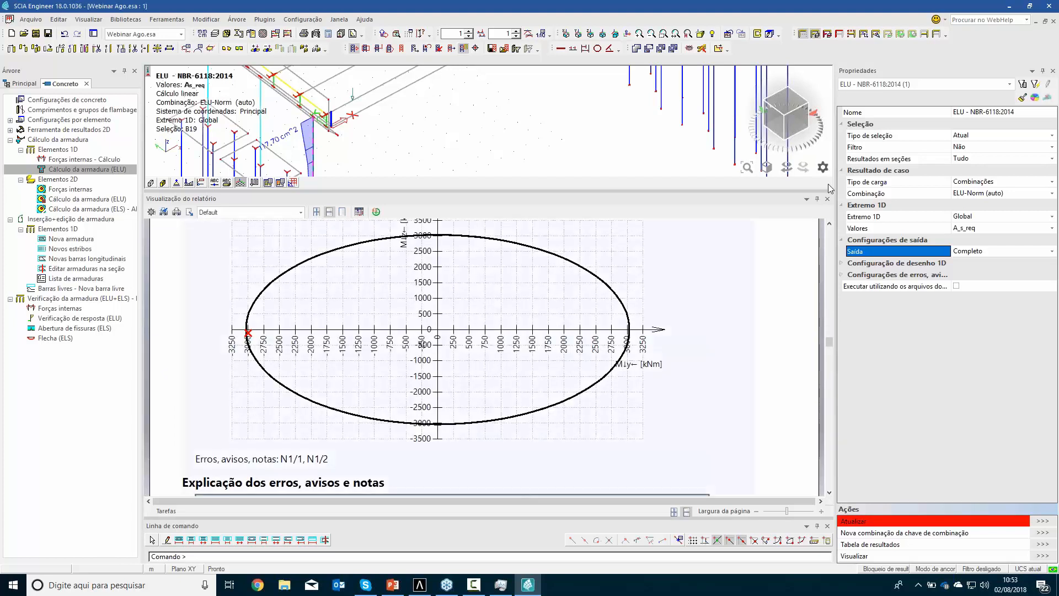
{"action": "left_click", "coordinate": [828, 200]}
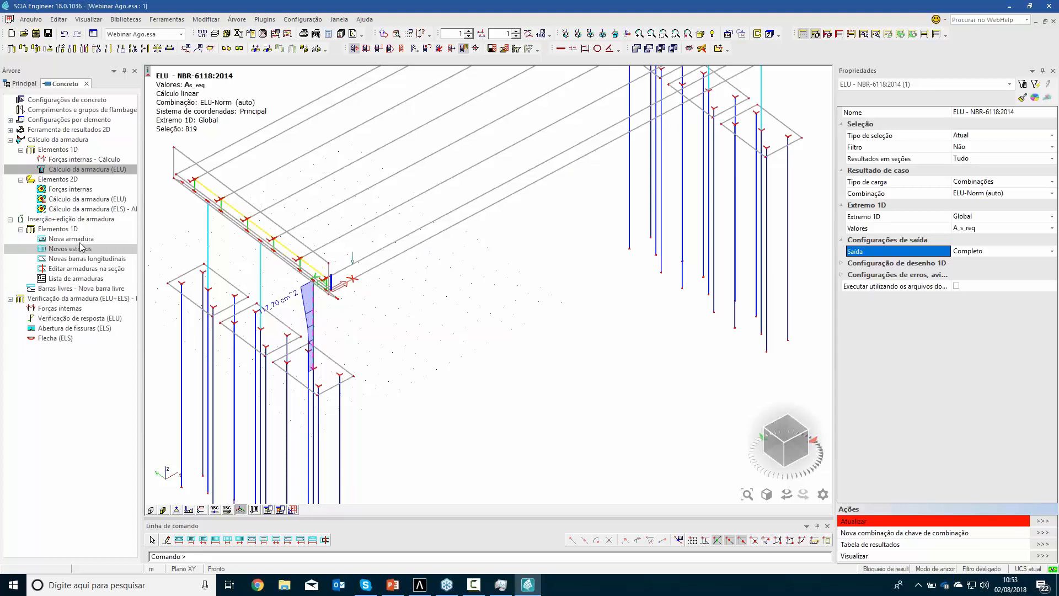
Insert a new 1D reinforcement on the column nearest the origin, running from its base node to its top node
{"action": "left_click", "coordinate": [71, 238]}
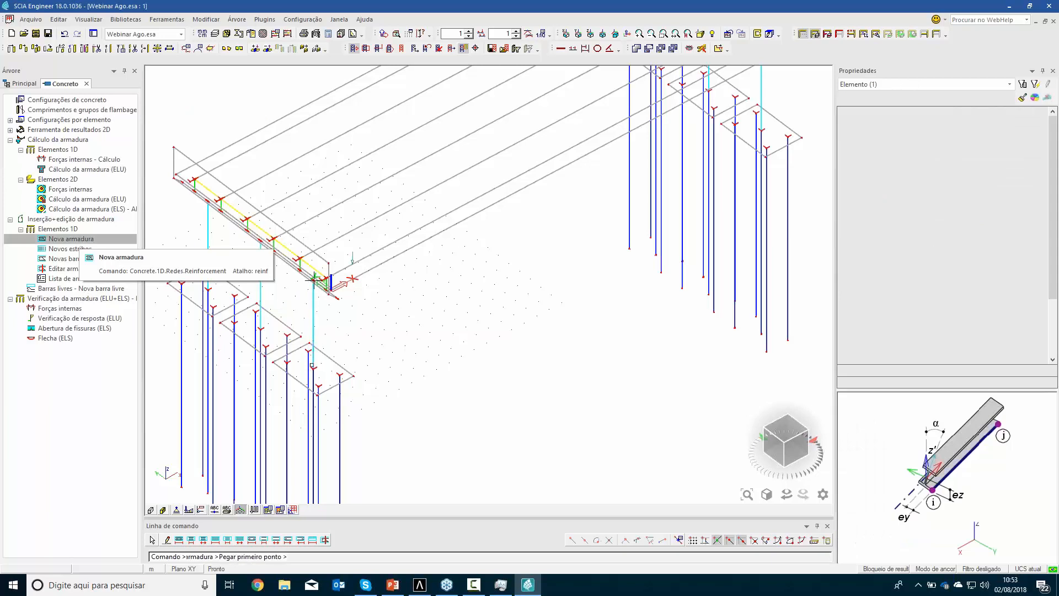
{"action": "left_click", "coordinate": [313, 353]}
{"action": "scroll", "coordinate": [314, 368], "scroll_direction": "up", "scroll_amount": 3}
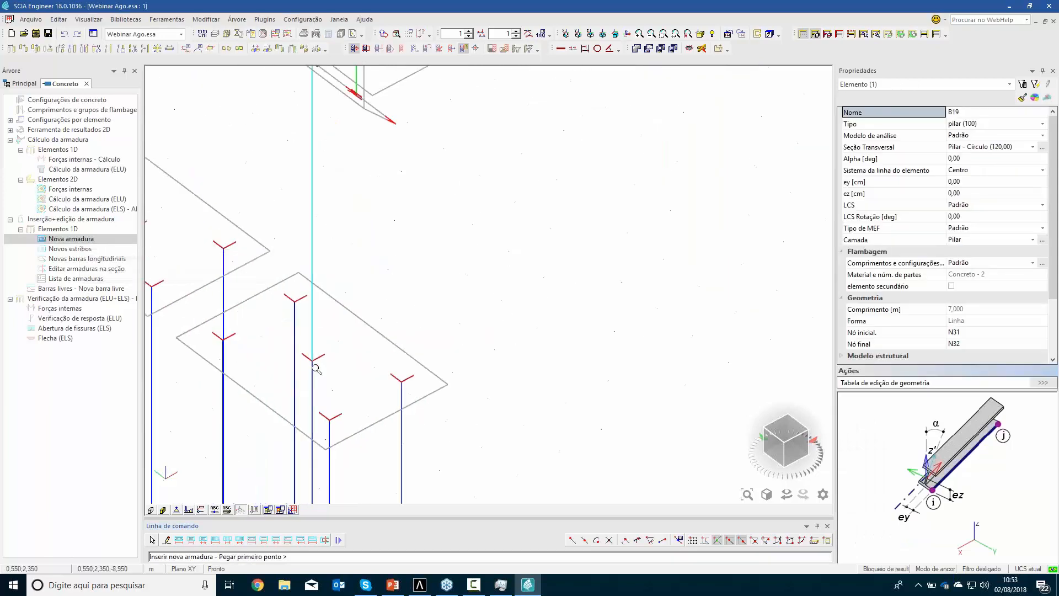
{"action": "left_click", "coordinate": [312, 181]}
{"action": "middle_click_drag", "start_coordinate": [312, 84], "coordinate": [319, 179]}
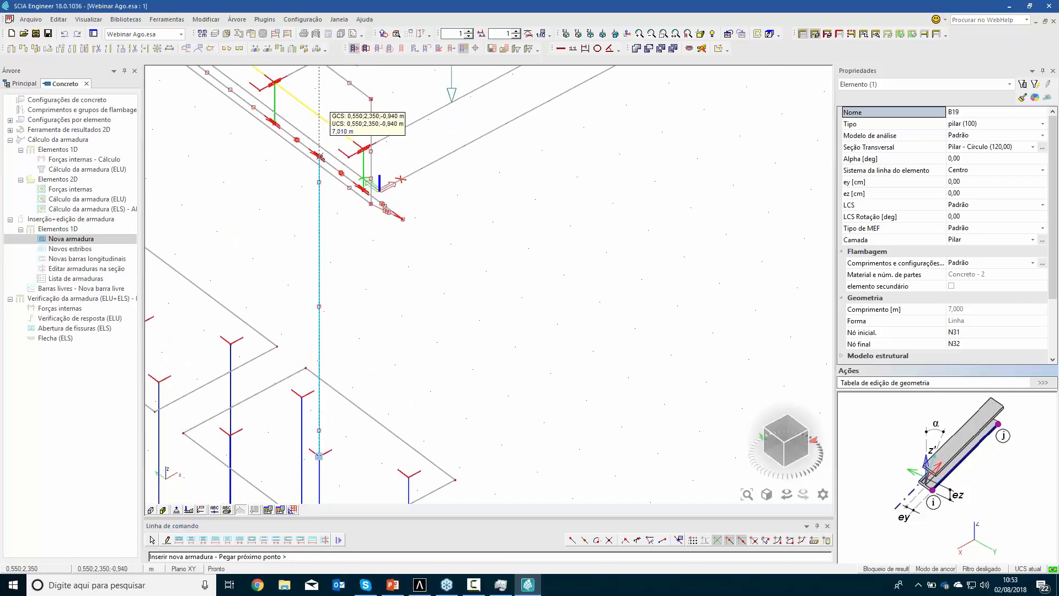
{"action": "left_click", "coordinate": [318, 456]}
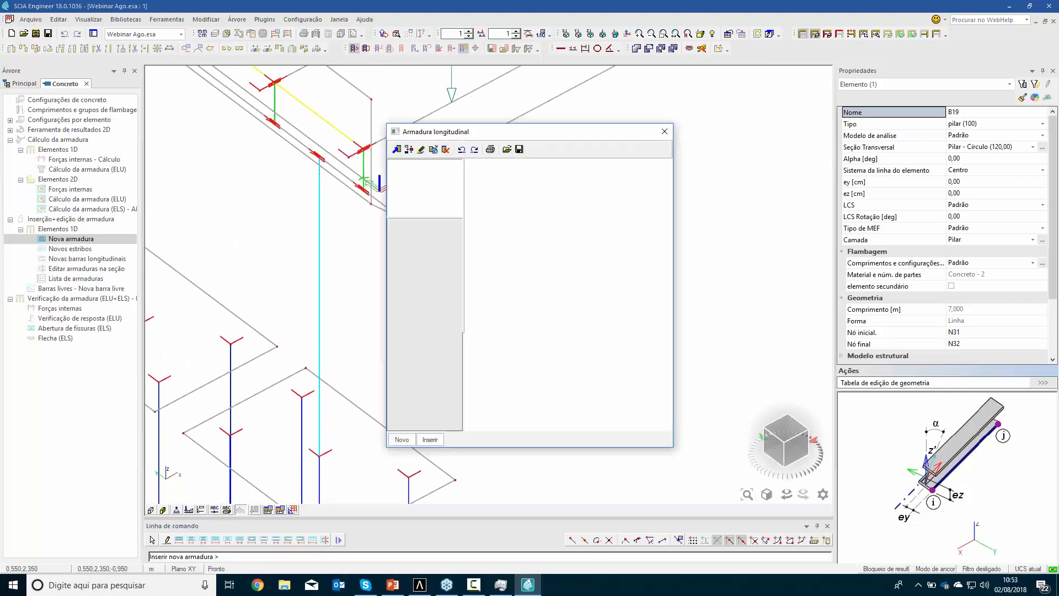
{"action": "left_click", "coordinate": [460, 440]}
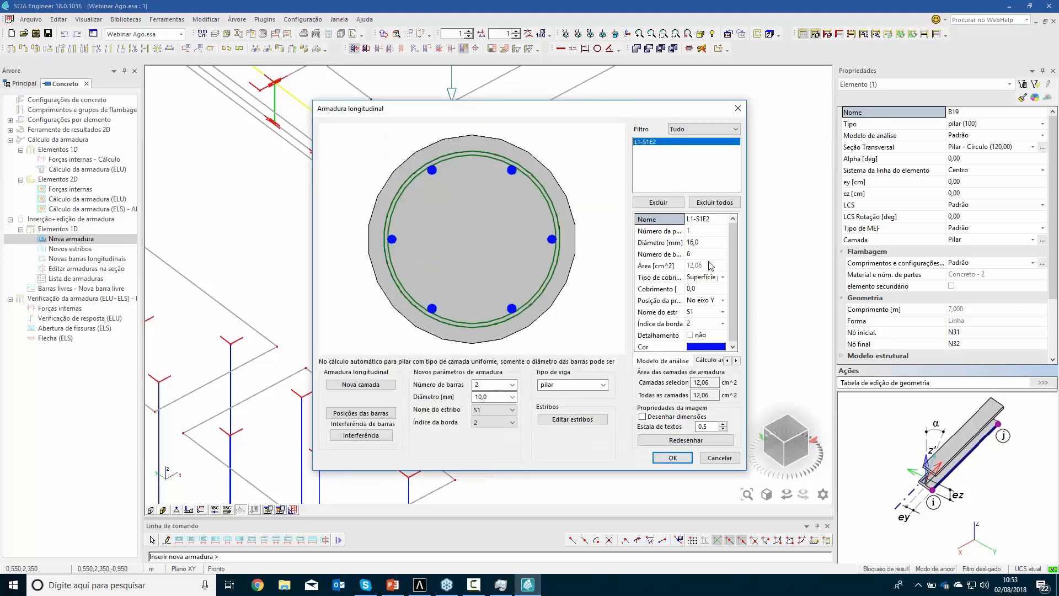
Set the column's longitudinal layer to 24 bars of 25 mm diameter and apply it with the parameters of the defined template (do modelo definido)
{"action": "left_click", "coordinate": [707, 242]}
{"action": "type", "text": "25"}
{"action": "key", "text": "Return"}
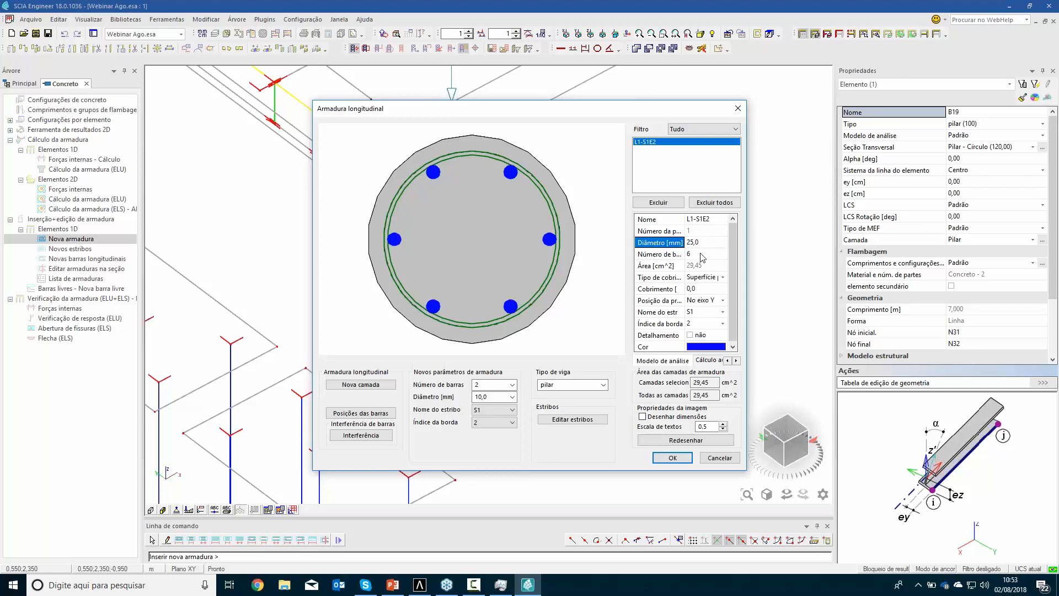
{"action": "left_click", "coordinate": [702, 254]}
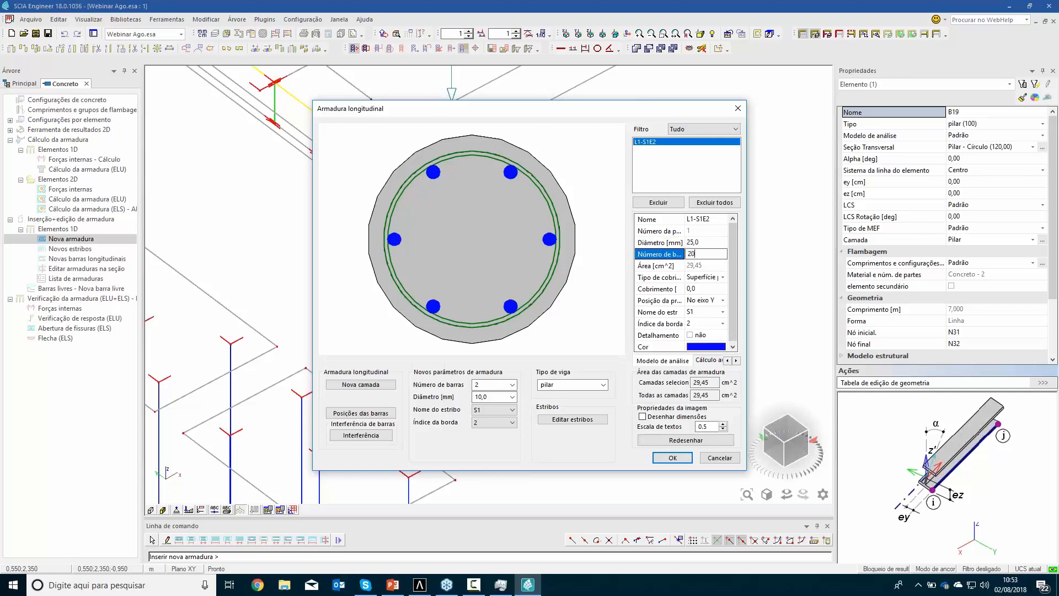
{"action": "type", "text": "20"}
{"action": "key", "text": "Return"}
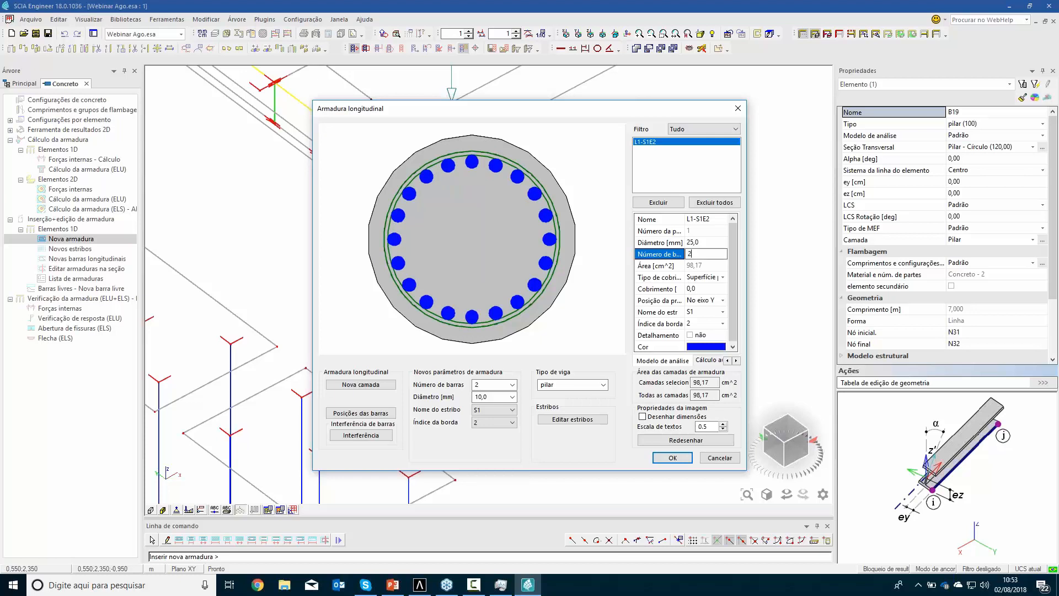
{"action": "key", "text": "Return"}
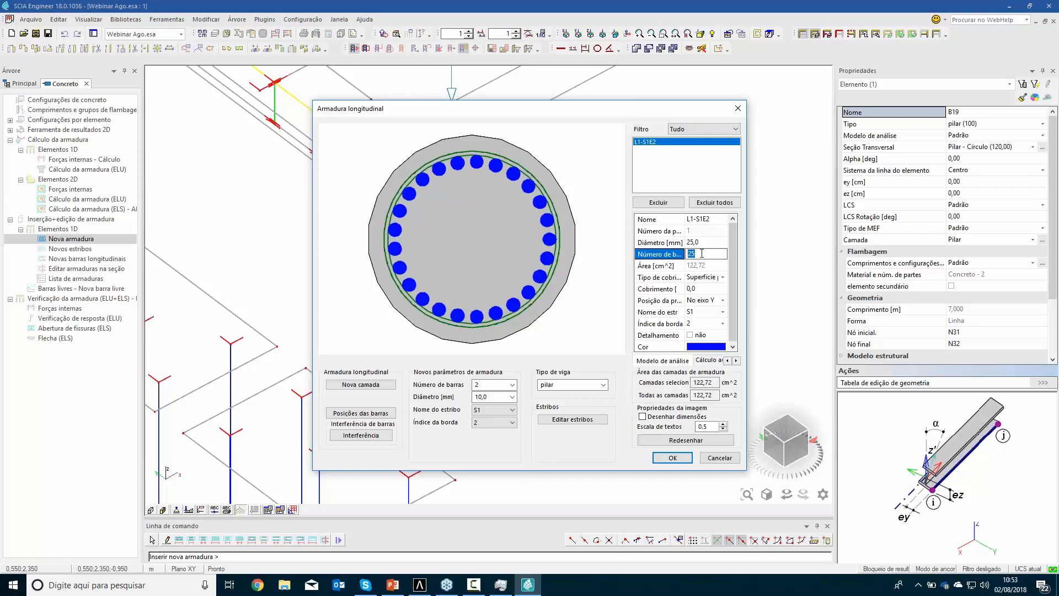
{"action": "key", "text": "Return"}
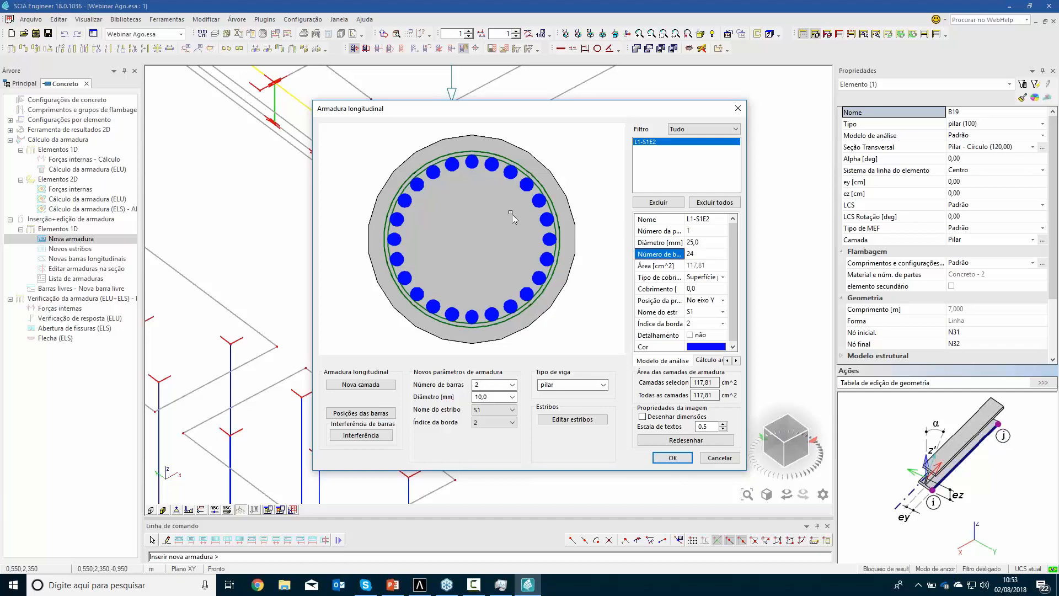
{"action": "left_click", "coordinate": [670, 457]}
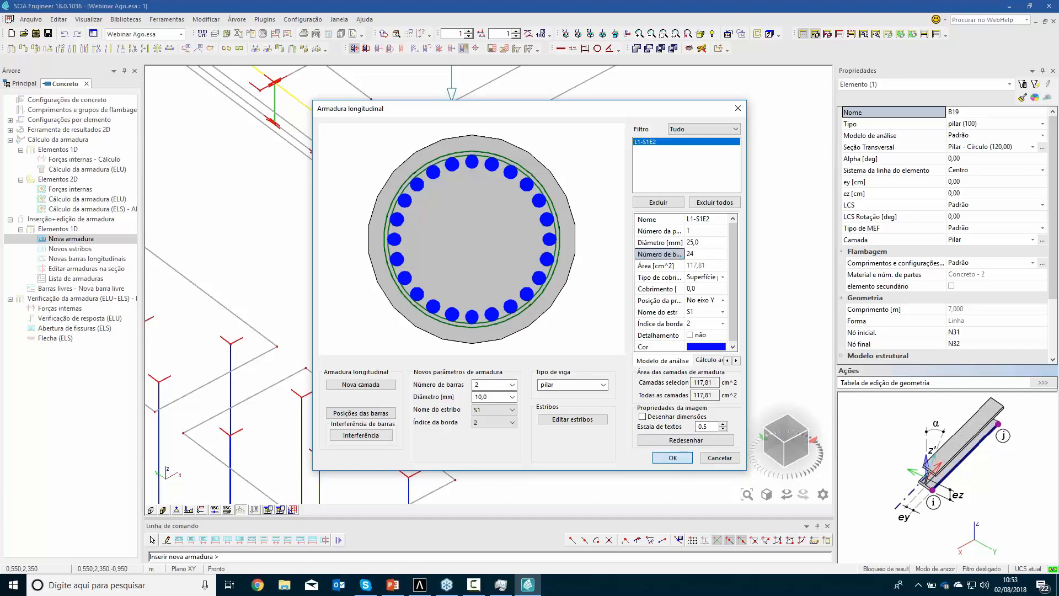
{"action": "left_click", "coordinate": [657, 441]}
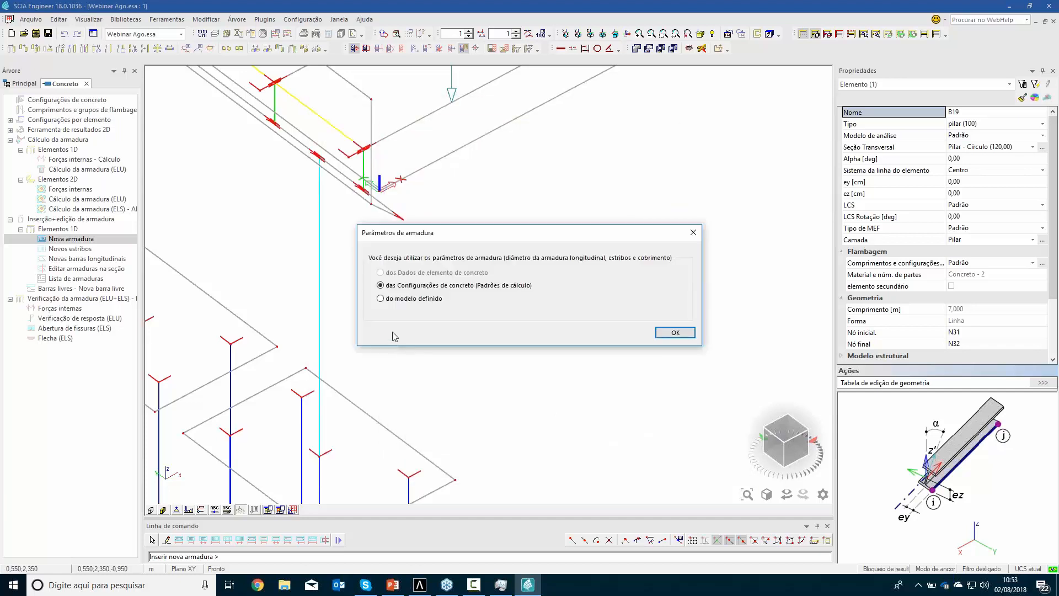
{"action": "left_click", "coordinate": [674, 332]}
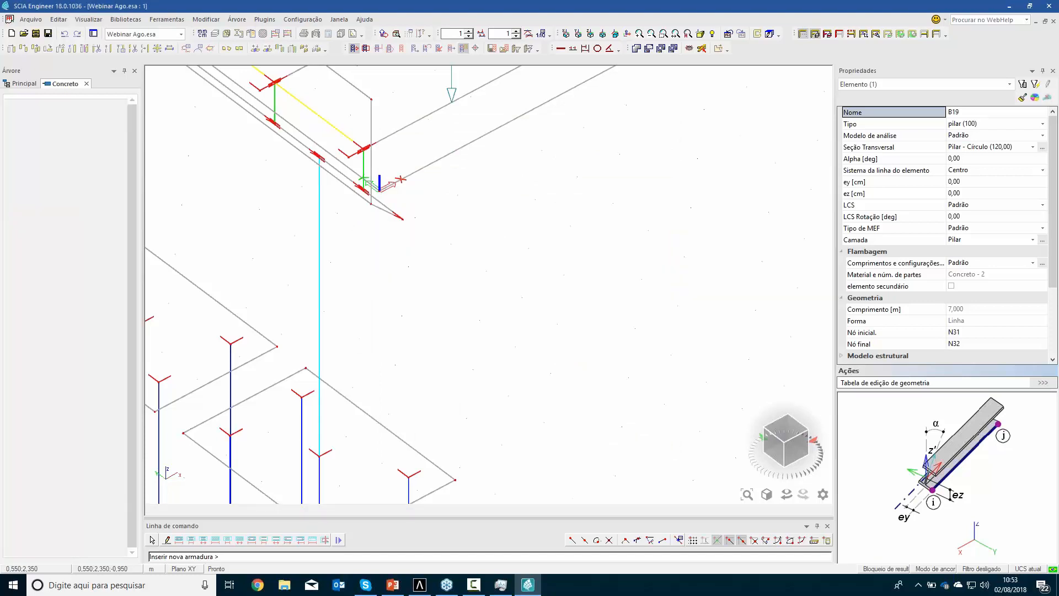
Set the concrete view parameter for the reinforcement drawing type to por diâmetro, and inspect the column's cage
{"action": "right_click", "coordinate": [482, 269]}
{"action": "left_click", "coordinate": [534, 276]}
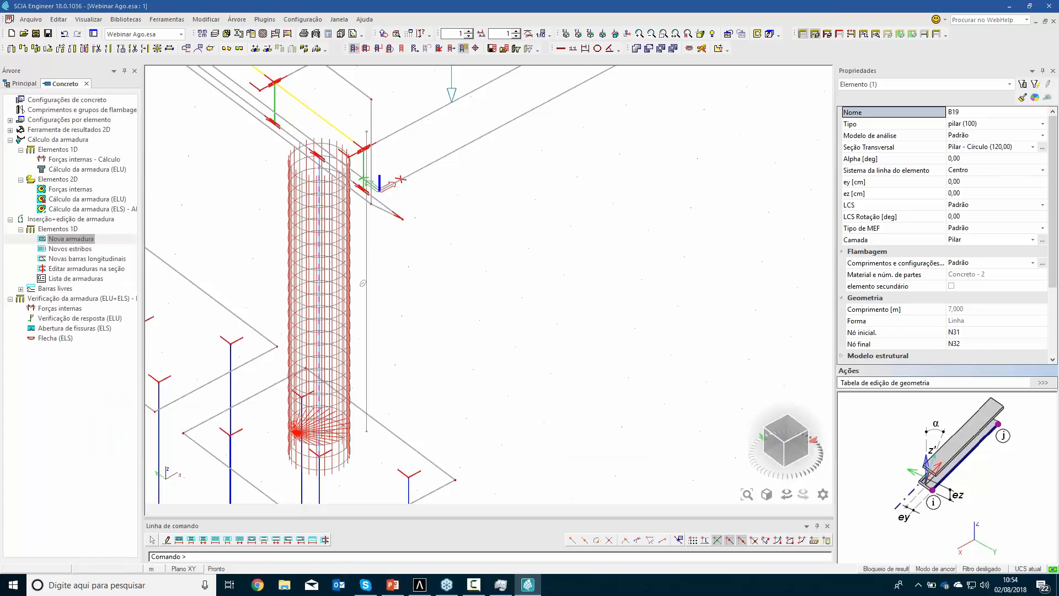
{"action": "left_click", "coordinate": [477, 64]}
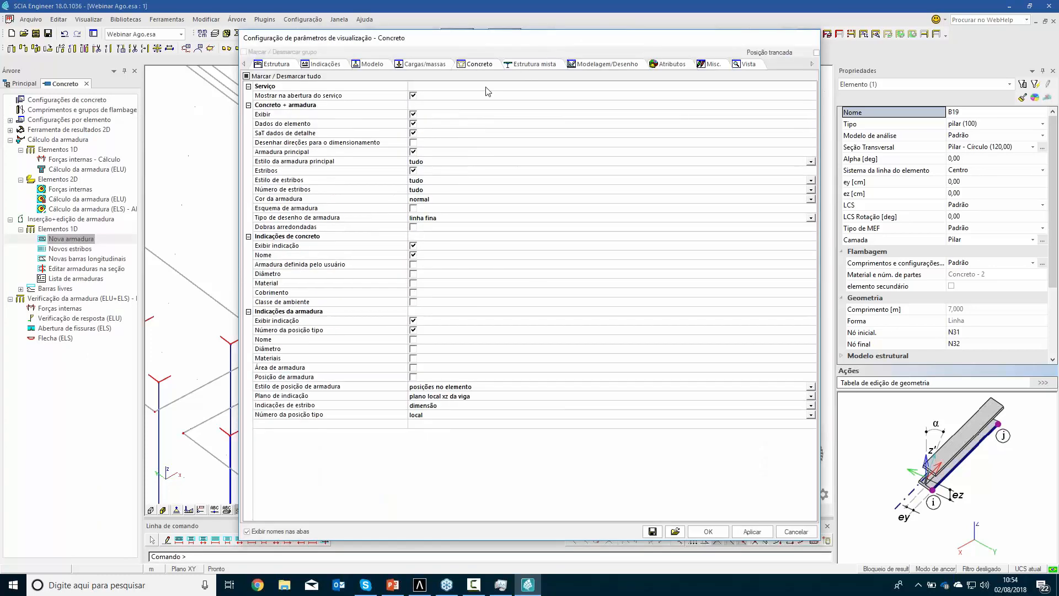
{"action": "left_click", "coordinate": [426, 219]}
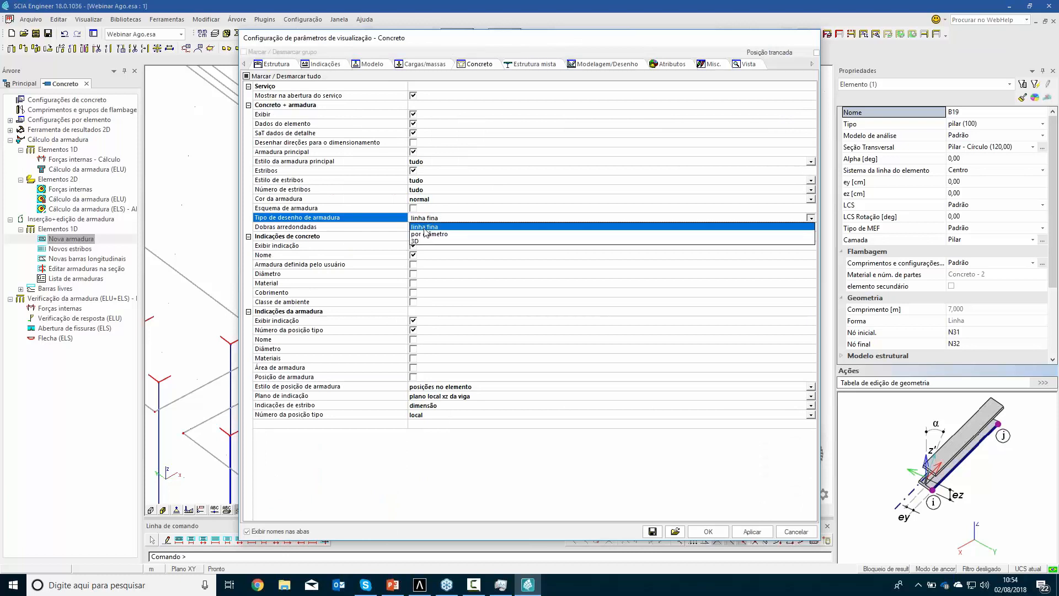
{"action": "left_click", "coordinate": [426, 233]}
{"action": "left_click", "coordinate": [708, 531]}
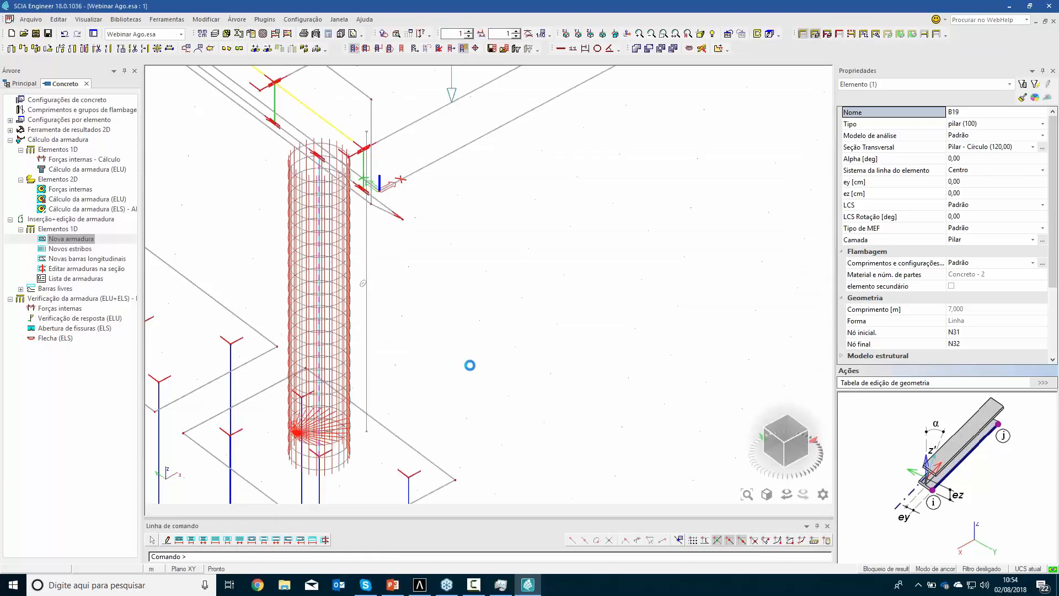
{"action": "scroll", "coordinate": [516, 370], "scroll_direction": "down", "scroll_amount": 2}
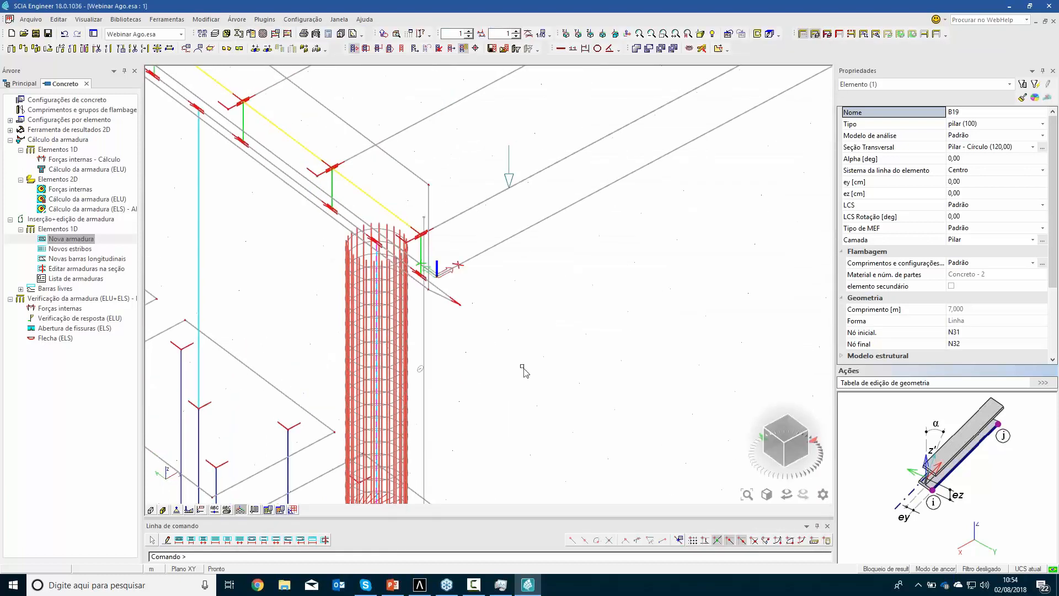
{"action": "mouse_move", "coordinate": [513, 376]}
{"action": "right_mouse_down", "text": "ctrl"}
{"action": "mouse_move", "coordinate": [499, 352]}
{"action": "mouse_move", "coordinate": [523, 371]}
{"action": "right_mouse_up", "text": "ctrl"}
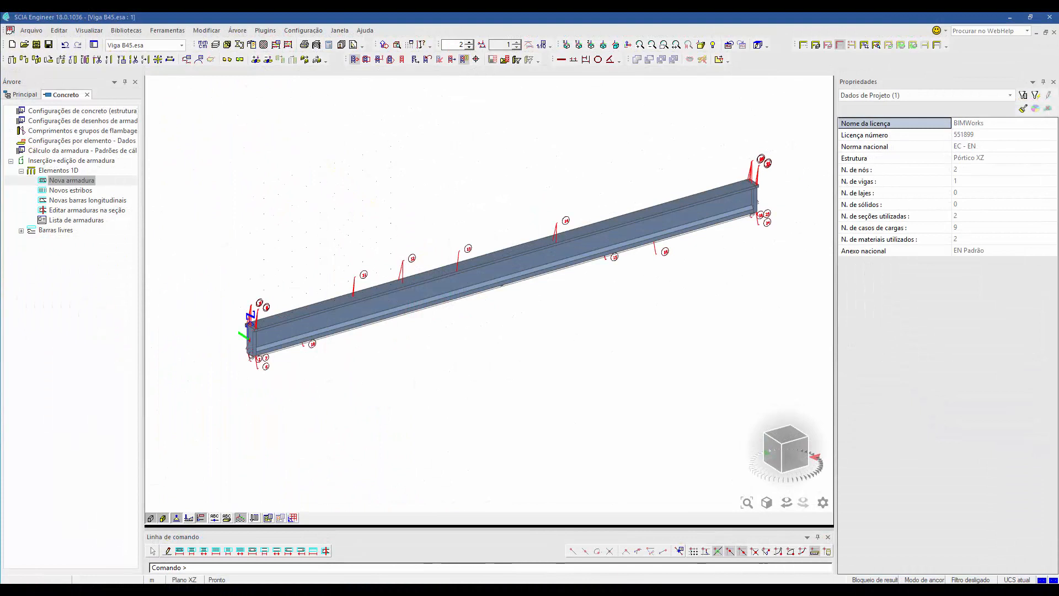
Hide the beam's surfaces in the Viga B45 project and examine its reinforcement and internal cables along the span
{"action": "left_click", "coordinate": [152, 518]}
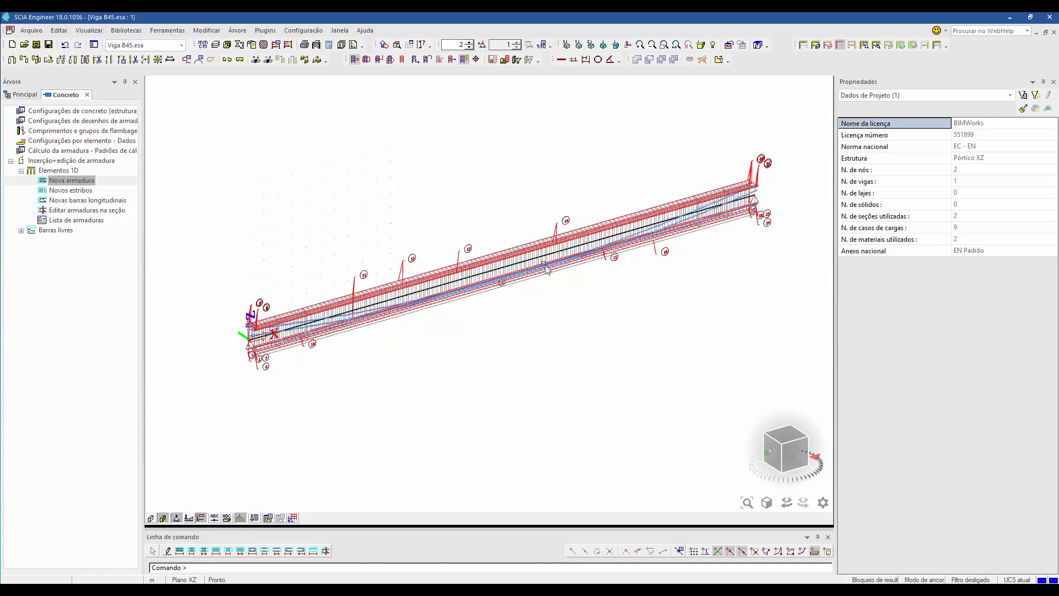
{"action": "scroll", "coordinate": [494, 278], "scroll_direction": "up", "scroll_amount": 2}
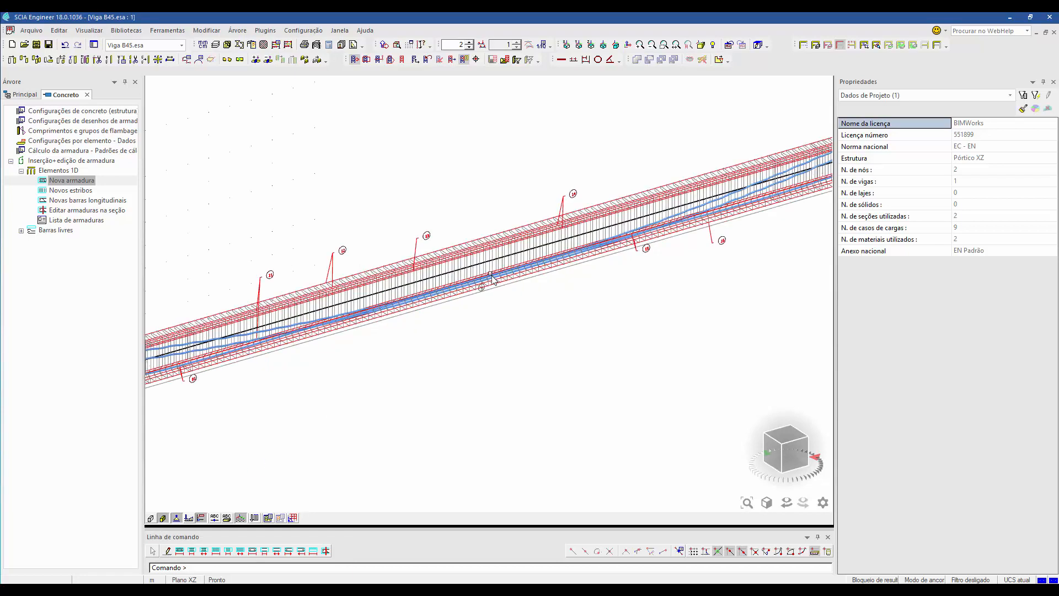
{"action": "scroll", "coordinate": [493, 277], "scroll_direction": "up", "scroll_amount": 4}
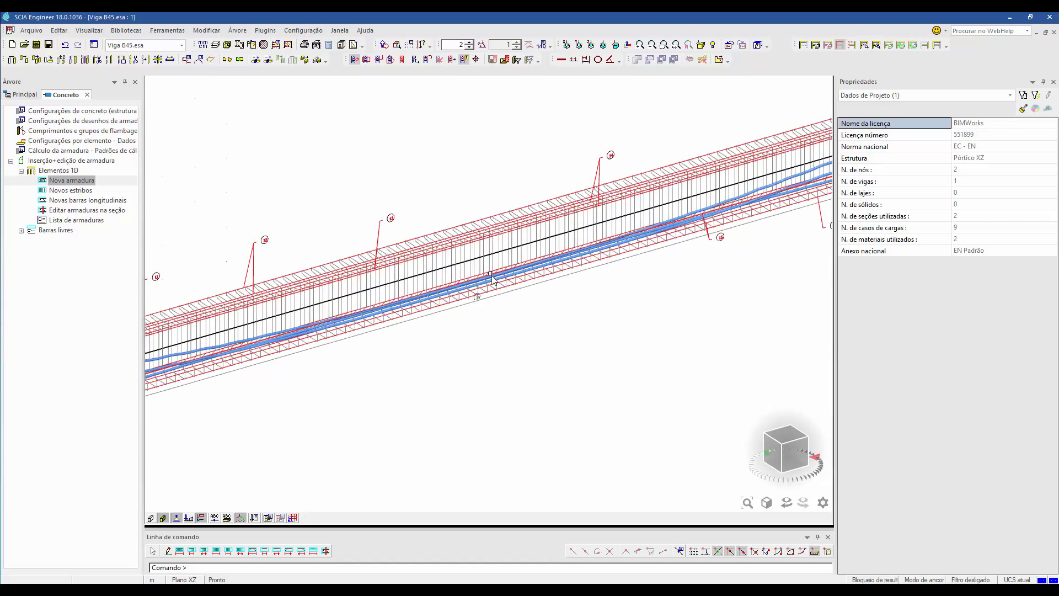
{"action": "scroll", "coordinate": [467, 338], "scroll_direction": "down", "scroll_amount": 8}
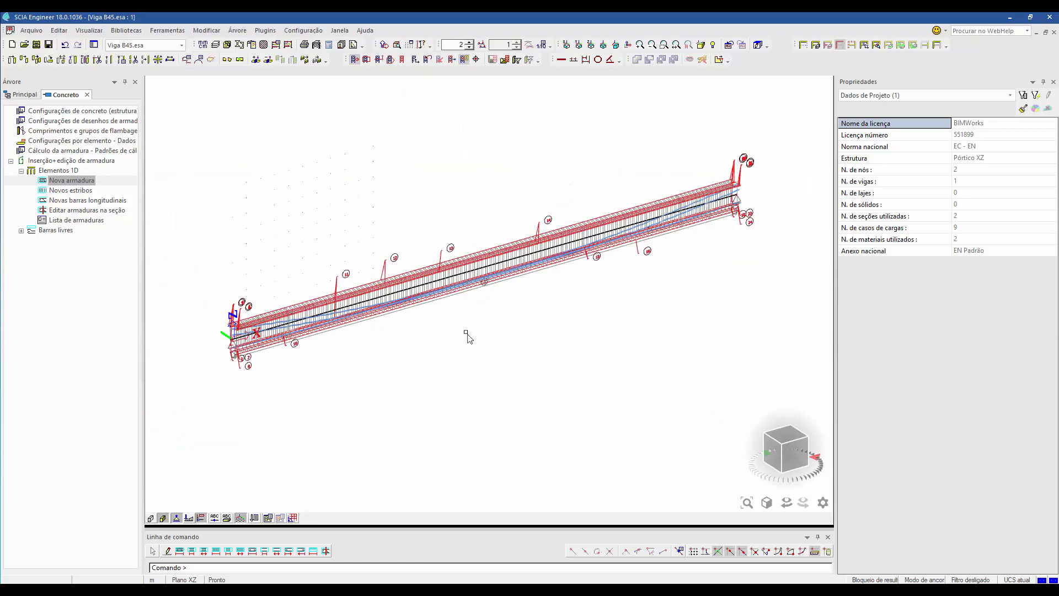
{"action": "mouse_move", "coordinate": [506, 365]}
{"action": "right_mouse_down", "text": "ctrl"}
{"action": "mouse_move", "coordinate": [588, 355]}
{"action": "mouse_move", "coordinate": [508, 350]}
{"action": "mouse_move", "coordinate": [511, 359]}
{"action": "right_mouse_up", "text": "ctrl"}
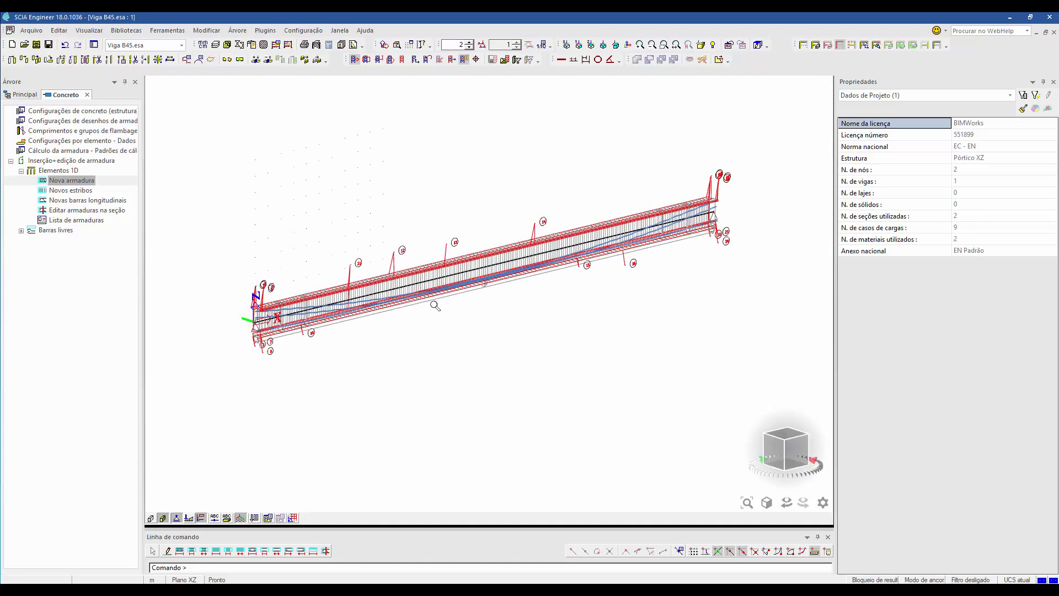
Select a post-tensioned cable inside the Viga B45 beam and examine its geometry and material properties
{"action": "scroll", "coordinate": [435, 305], "scroll_direction": "up", "scroll_amount": 5}
{"action": "scroll", "coordinate": [619, 258], "scroll_direction": "up", "scroll_amount": 2}
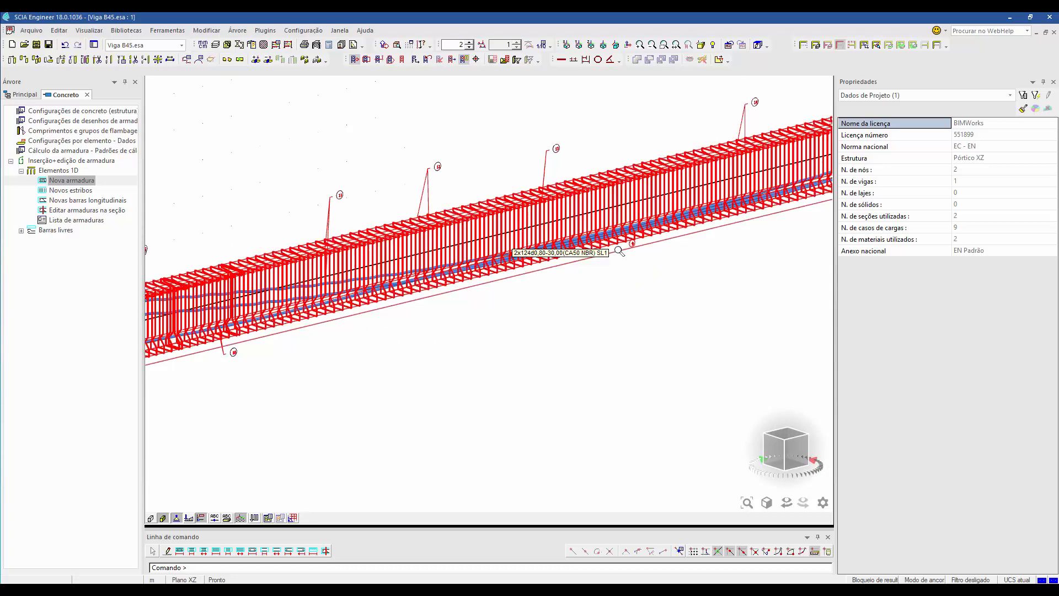
{"action": "left_click", "coordinate": [583, 237]}
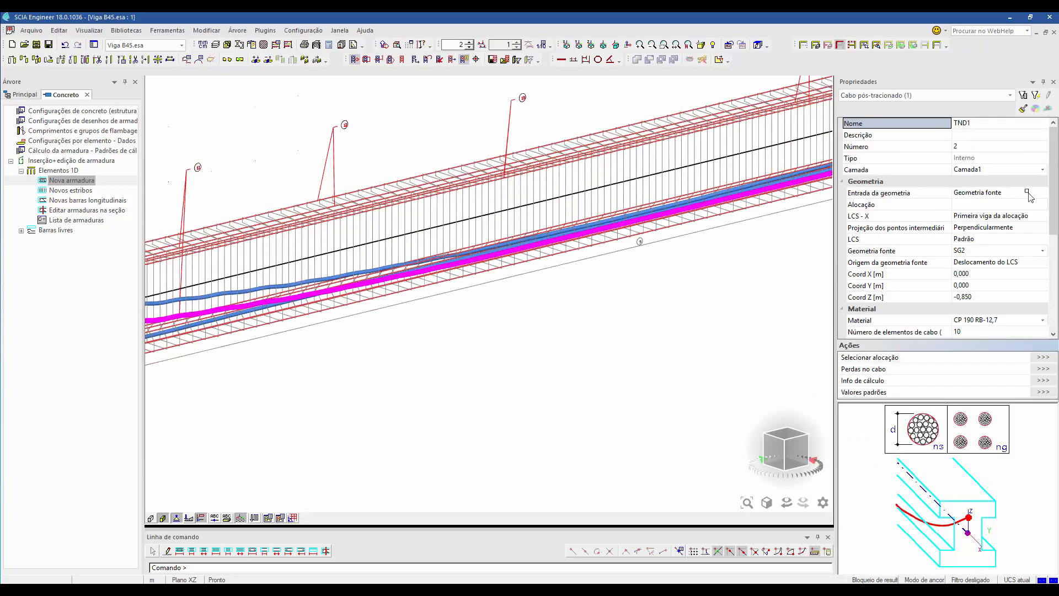
{"action": "mouse_move", "coordinate": [1057, 200]}
{"action": "left_mouse_down"}
{"action": "mouse_move", "coordinate": [1056, 277]}
{"action": "mouse_move", "coordinate": [1057, 202]}
{"action": "left_mouse_up"}
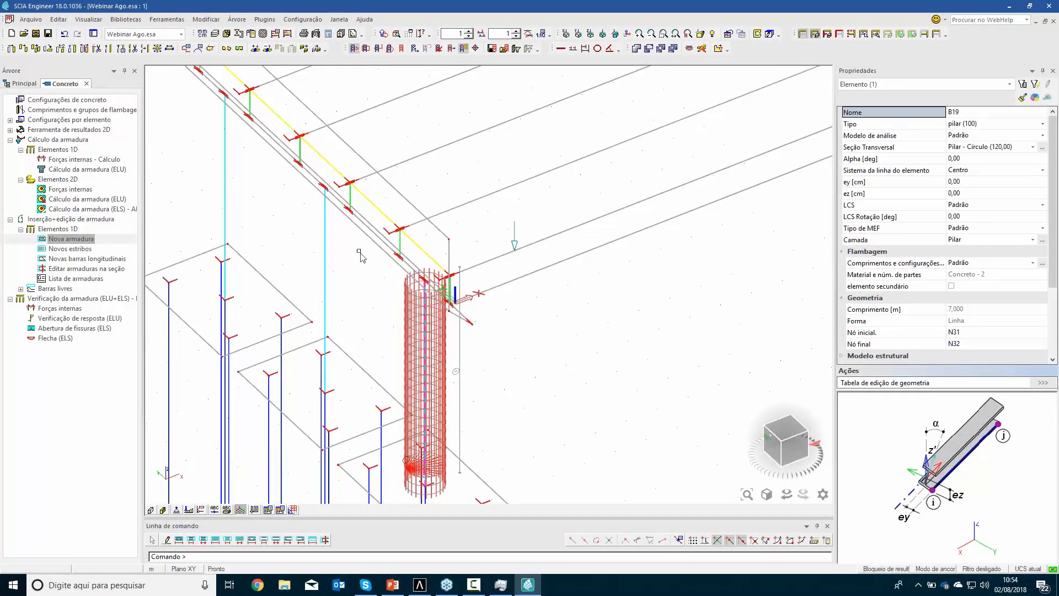
Close the concrete service in the Webinar Ago project and show the surfaces of the whole bridge
{"action": "left_click", "coordinate": [30, 86]}
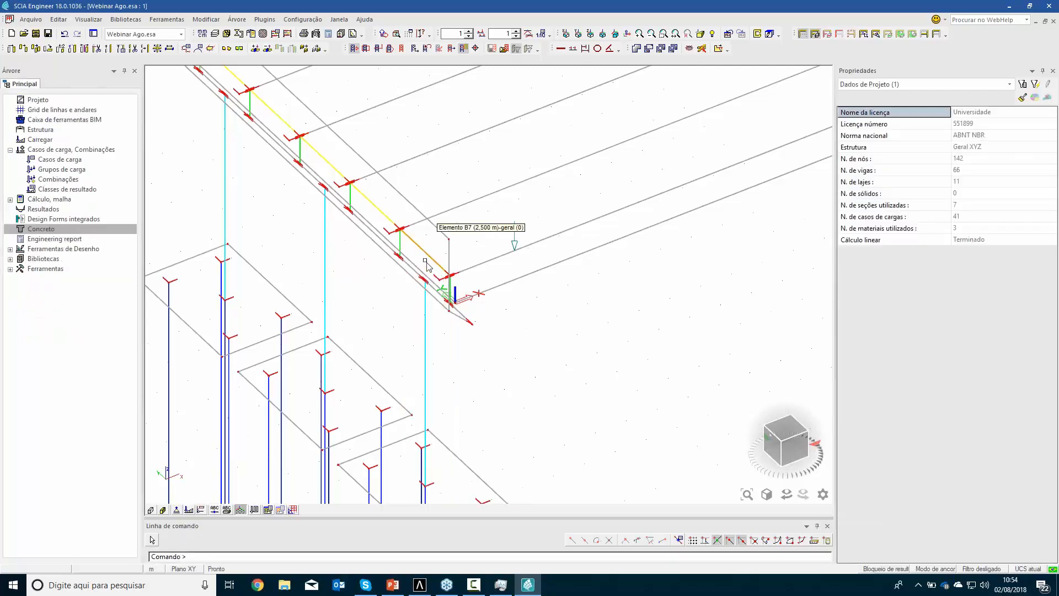
{"action": "scroll", "coordinate": [435, 290], "scroll_direction": "down", "scroll_amount": 2}
{"action": "scroll", "coordinate": [538, 306], "scroll_direction": "down", "scroll_amount": 1}
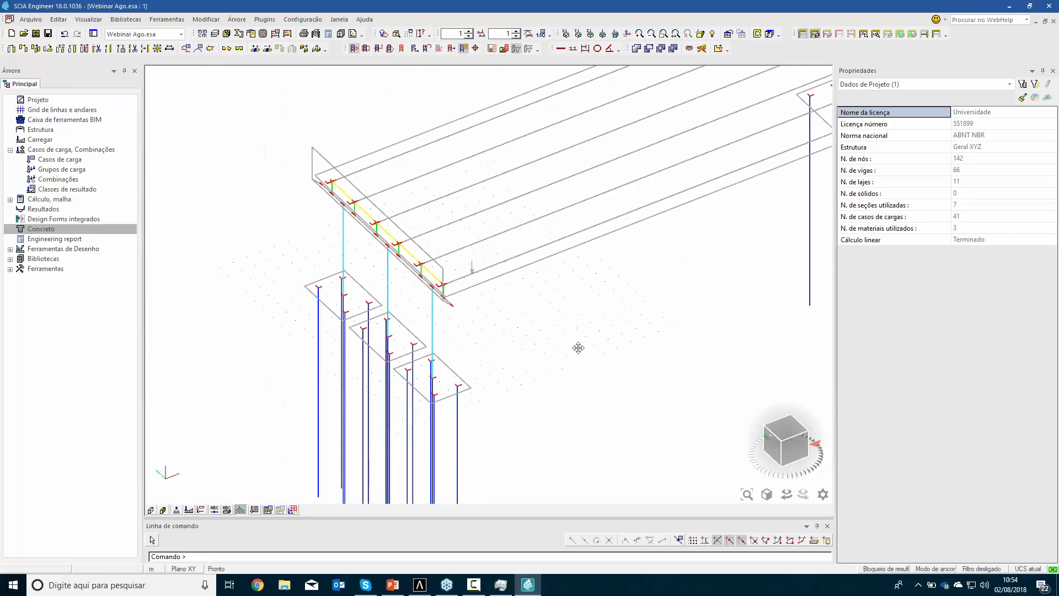
{"action": "scroll", "coordinate": [485, 380], "scroll_direction": "down", "scroll_amount": 3}
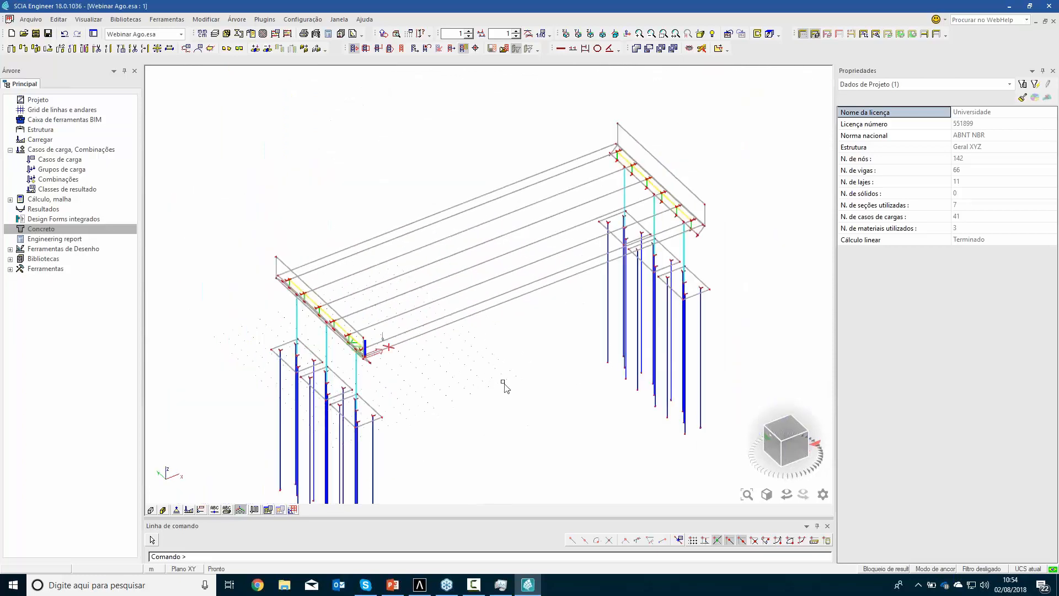
{"action": "left_click", "coordinate": [150, 509]}
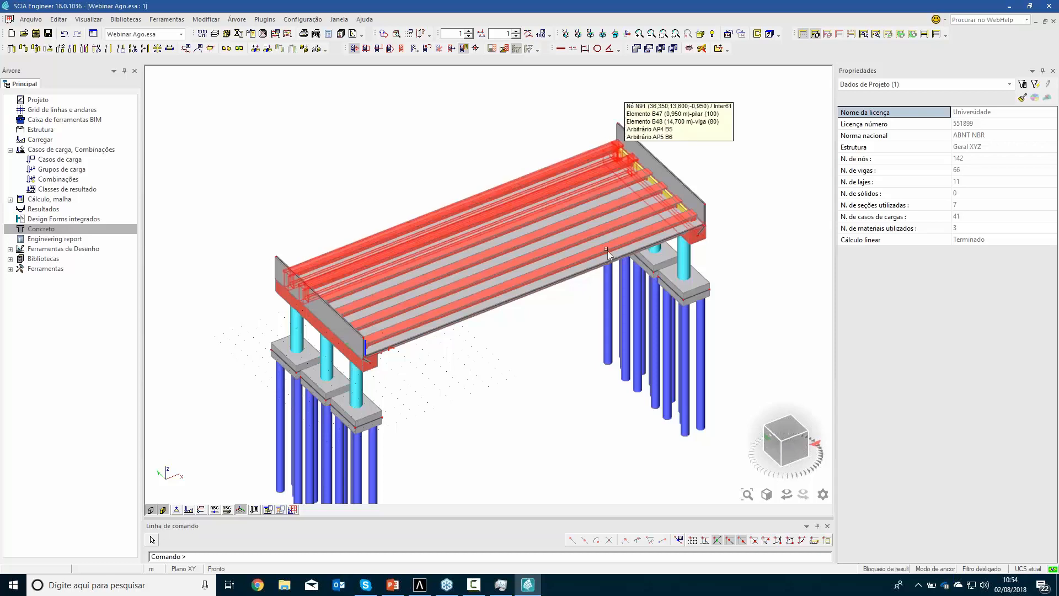
{"action": "scroll", "coordinate": [557, 328], "scroll_direction": "up", "scroll_amount": 2}
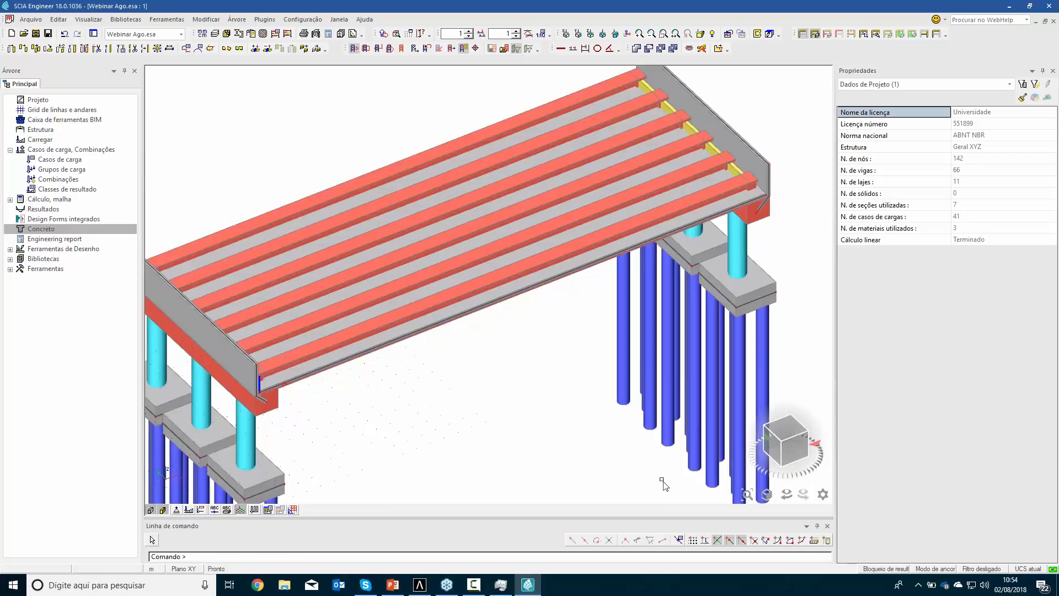
Set the deck slab's structural model z eccentricity to 212,5 cm and check its position at the abutment wall in front view
{"action": "left_click", "coordinate": [527, 295]}
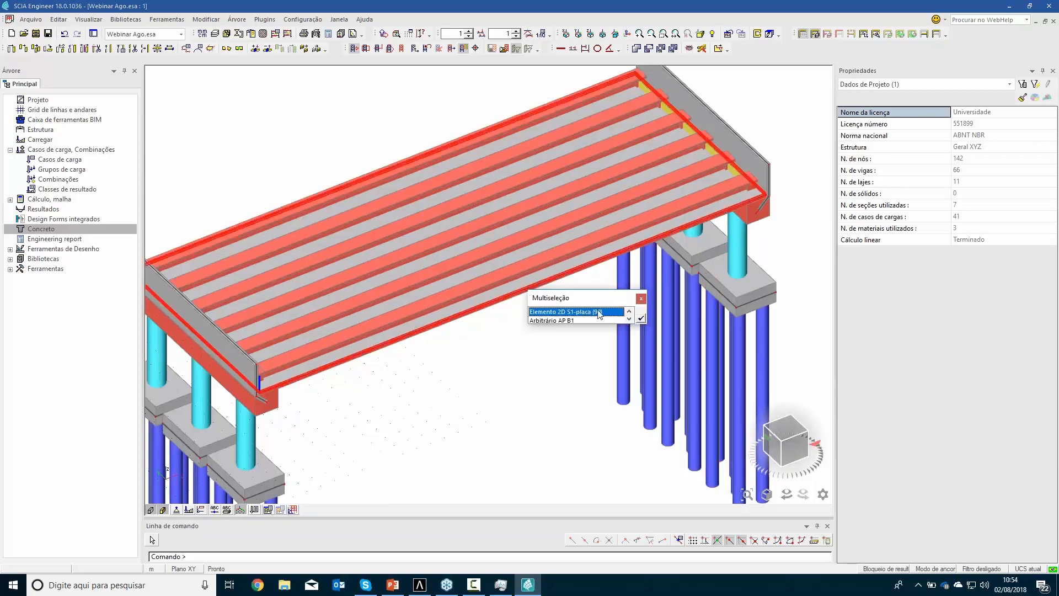
{"action": "left_click", "coordinate": [640, 318]}
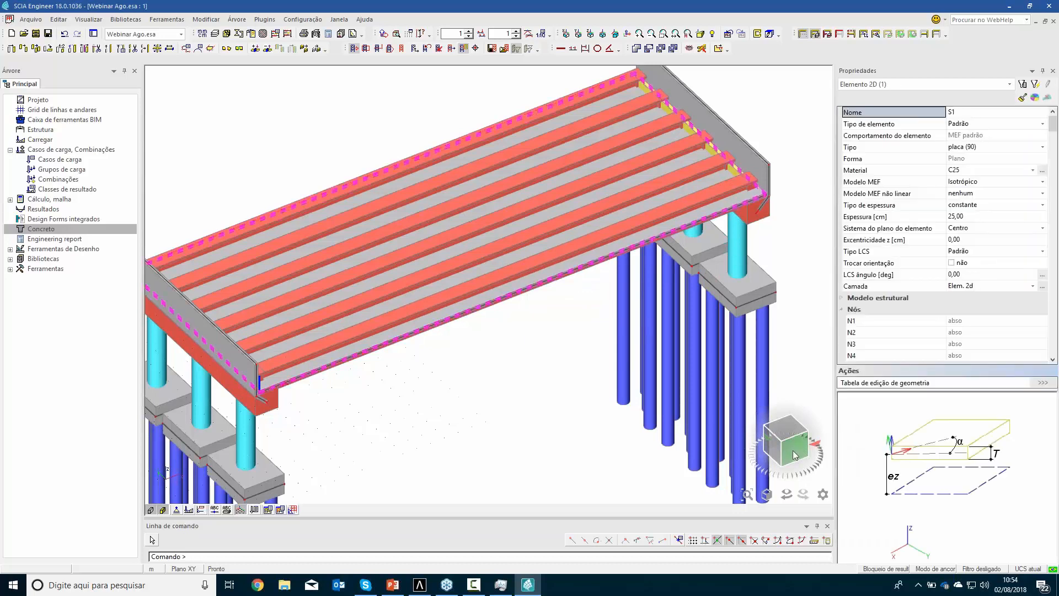
{"action": "left_click", "coordinate": [790, 428]}
{"action": "middle_click_drag", "start_coordinate": [656, 188], "coordinate": [612, 325]}
{"action": "left_click", "coordinate": [842, 298]}
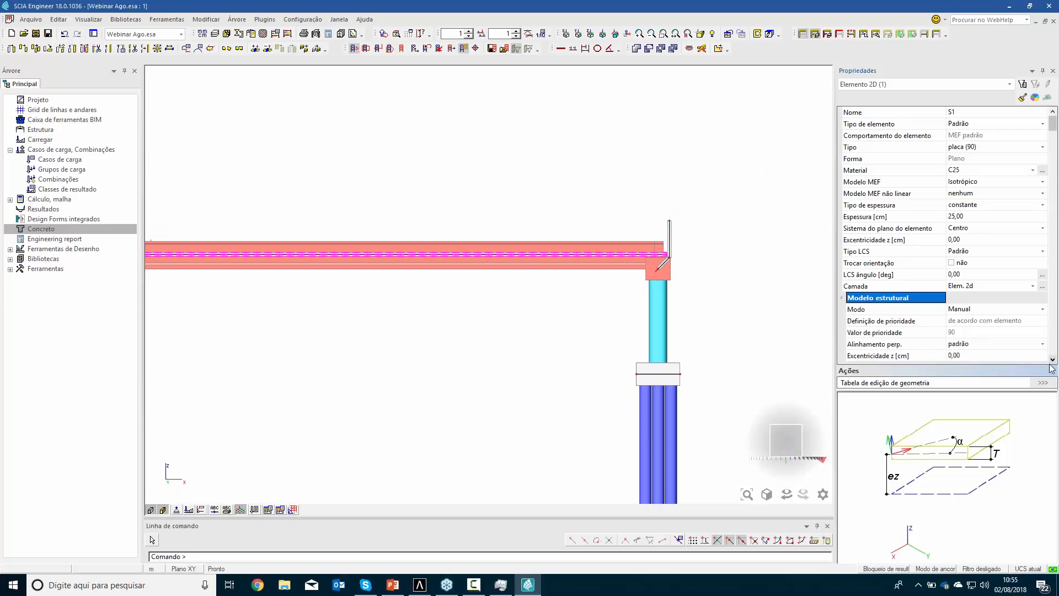
{"action": "scroll", "coordinate": [1053, 361], "scroll_direction": "down", "scroll_amount": 3}
{"action": "left_click", "coordinate": [982, 321]}
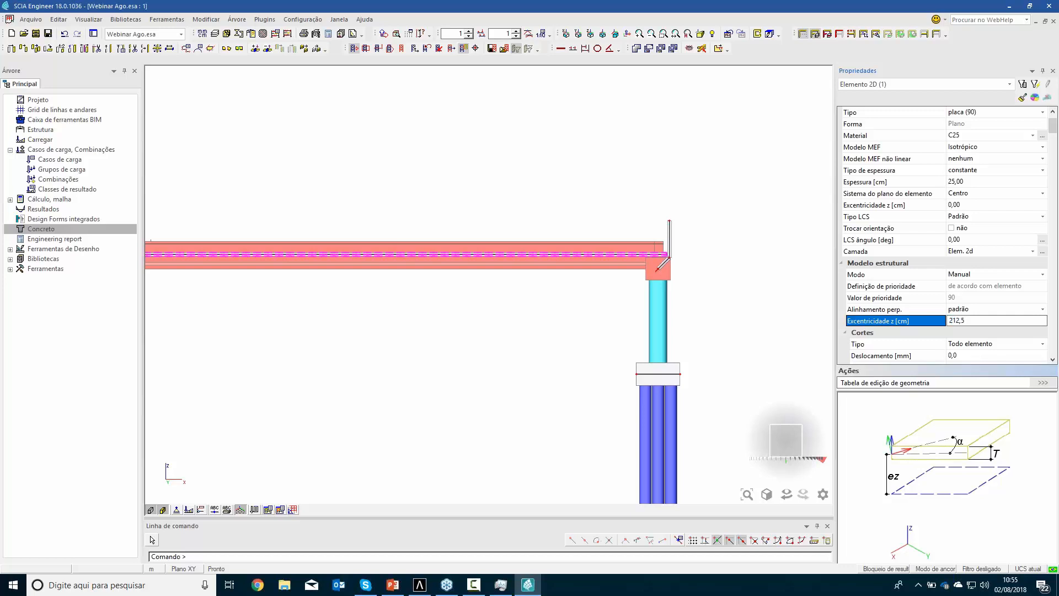
{"action": "key", "text": "Return"}
{"action": "left_click", "coordinate": [758, 34]}
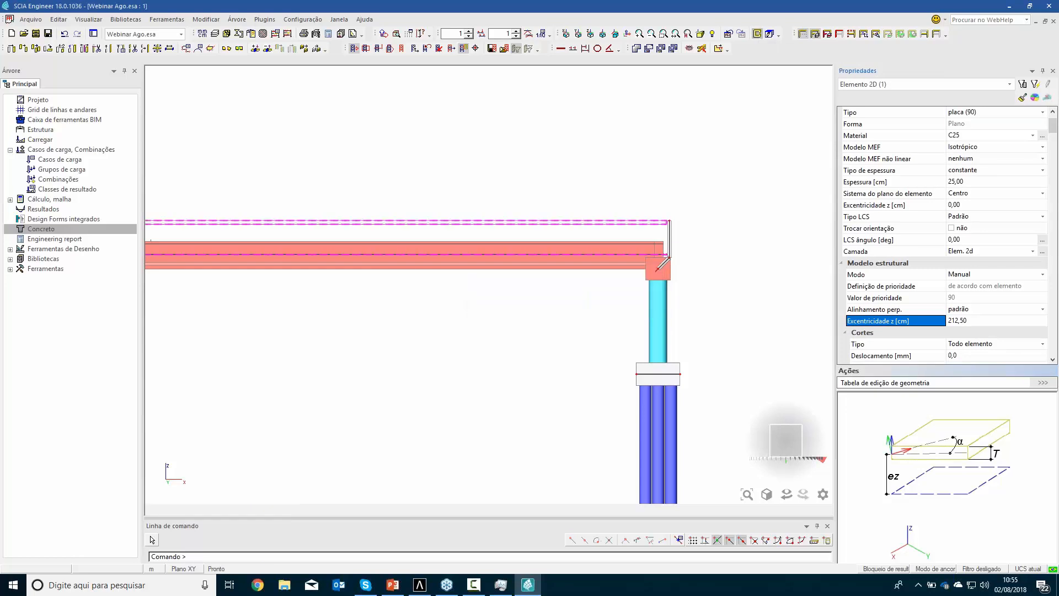
{"action": "scroll", "coordinate": [668, 225], "scroll_direction": "up", "scroll_amount": 2}
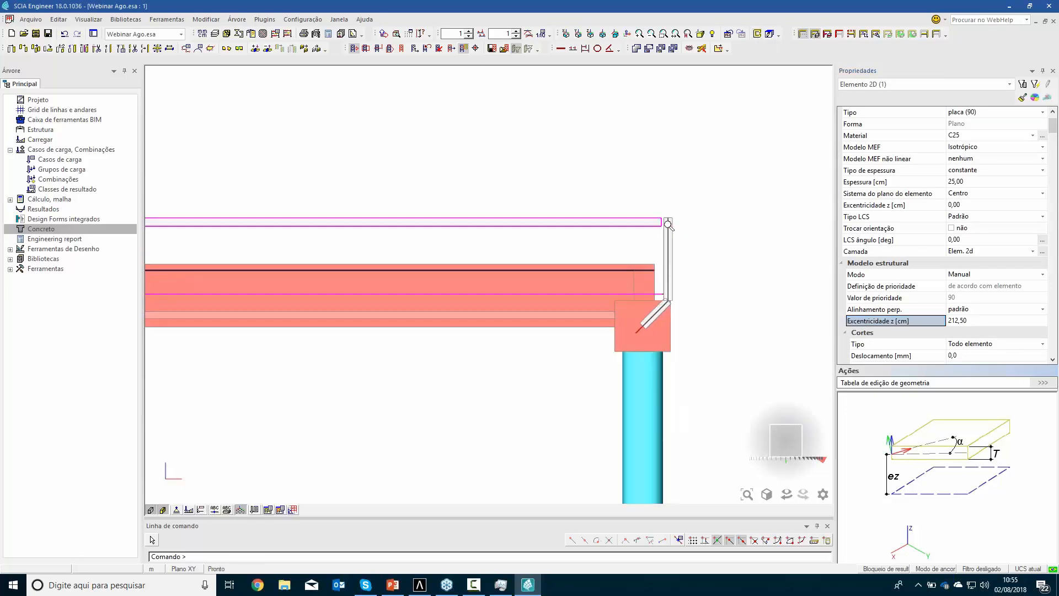
{"action": "scroll", "coordinate": [668, 224], "scroll_direction": "up", "scroll_amount": 3}
{"action": "key", "text": "Escape"}
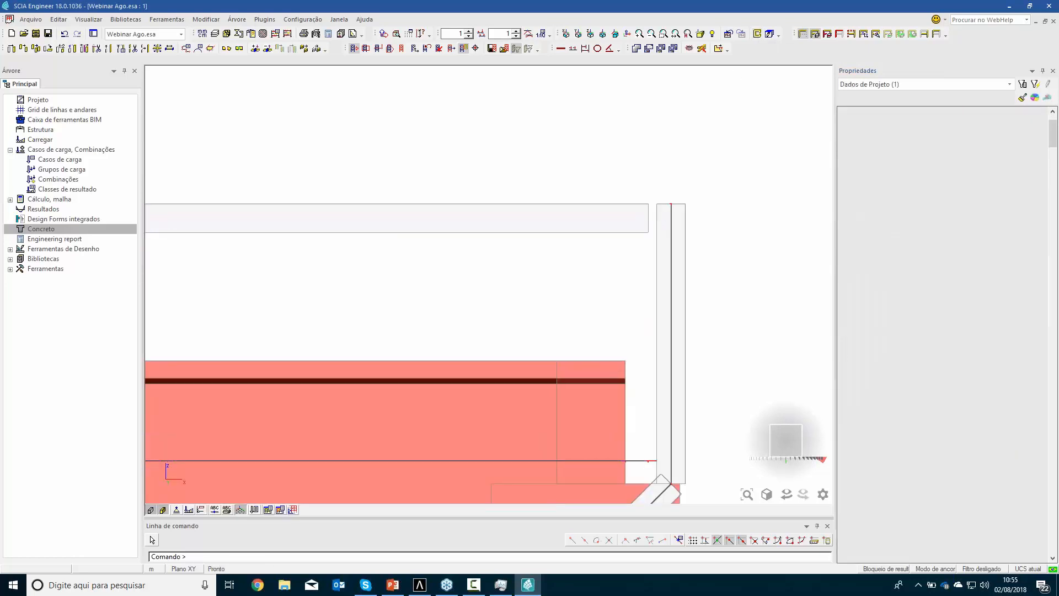
Hide the surfaces and select all girders that share the longarina cross-section of the outer girder
{"action": "scroll", "coordinate": [662, 218], "scroll_direction": "down", "scroll_amount": 4}
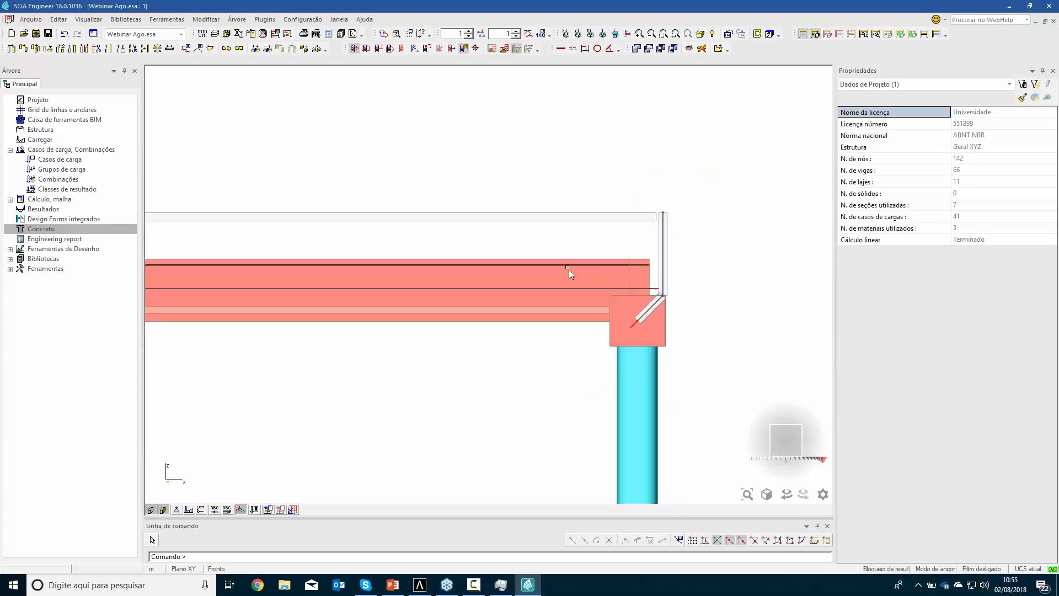
{"action": "scroll", "coordinate": [570, 274], "scroll_direction": "down", "scroll_amount": 5}
{"action": "right_click_drag", "start_coordinate": [516, 359], "coordinate": [529, 377], "text": "ctrl"}
{"action": "left_click", "coordinate": [163, 510]}
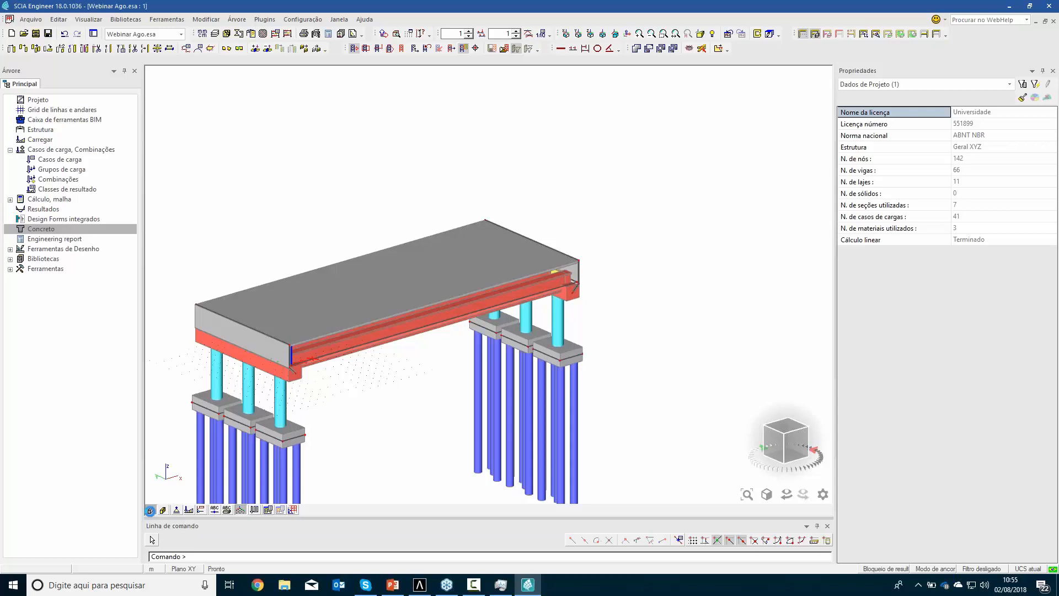
{"action": "scroll", "coordinate": [392, 337], "scroll_direction": "up", "scroll_amount": 5}
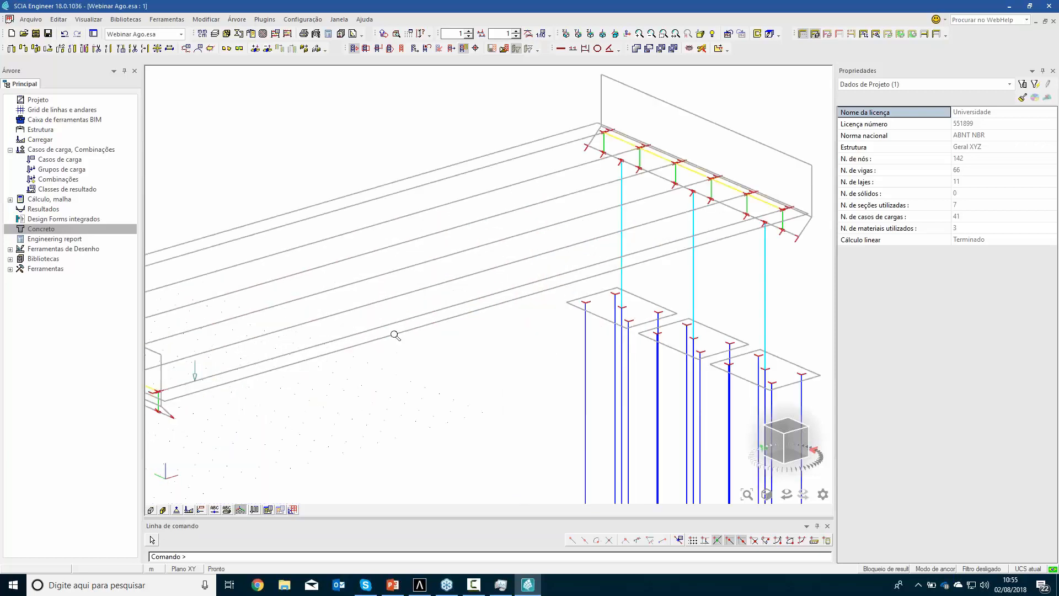
{"action": "left_click", "coordinate": [399, 328]}
{"action": "left_click", "coordinate": [441, 354]}
{"action": "left_click", "coordinate": [545, 360]}
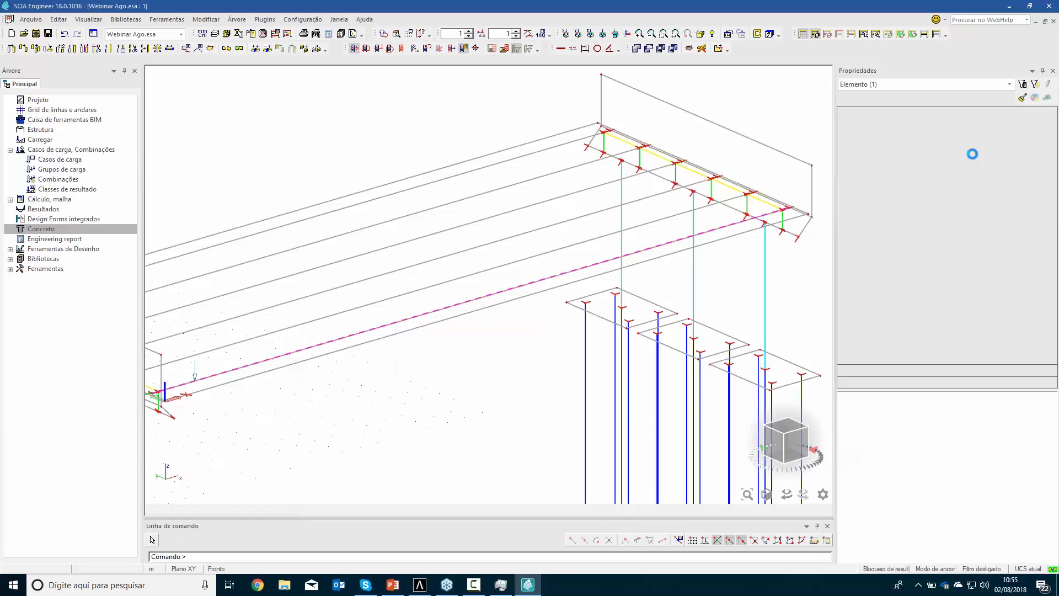
{"action": "left_click", "coordinate": [887, 148]}
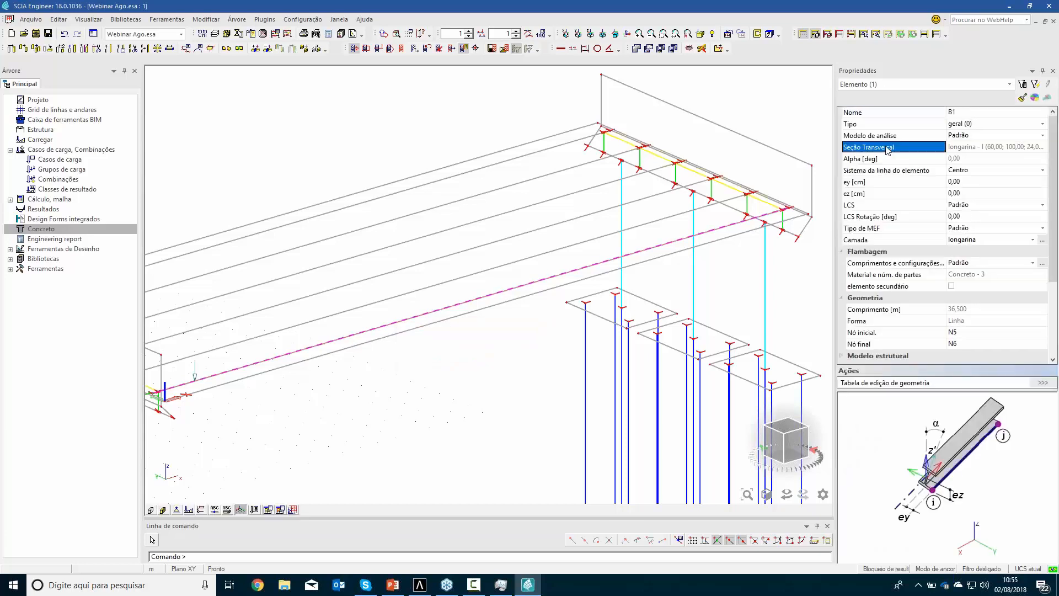
{"action": "left_click", "coordinate": [1035, 85]}
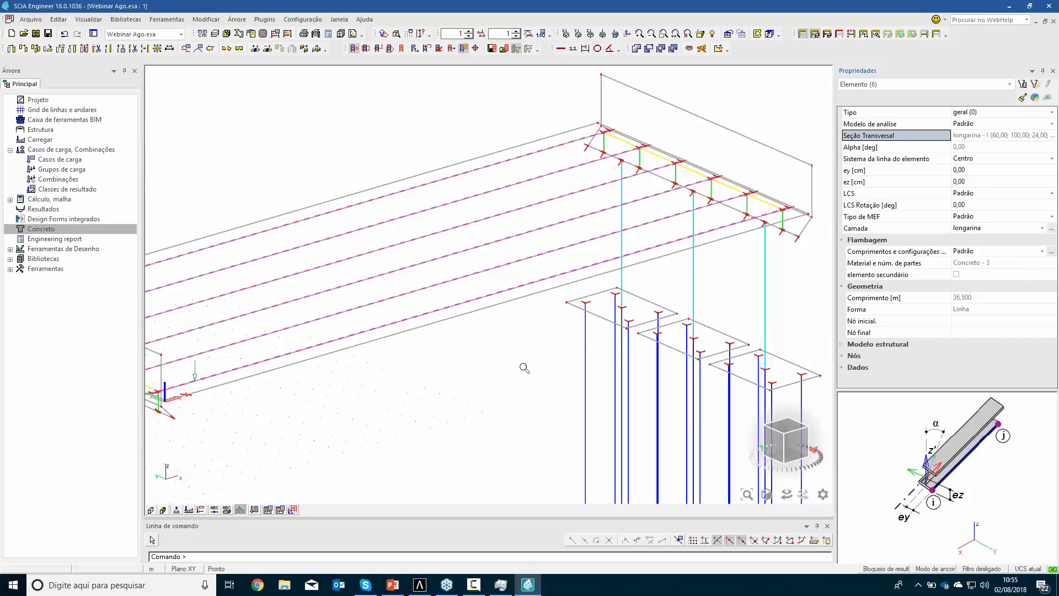
Show the surfaces and set the selected girders' structural model z eccentricity to 112,5 cm
{"action": "scroll", "coordinate": [524, 367], "scroll_direction": "down", "scroll_amount": 3}
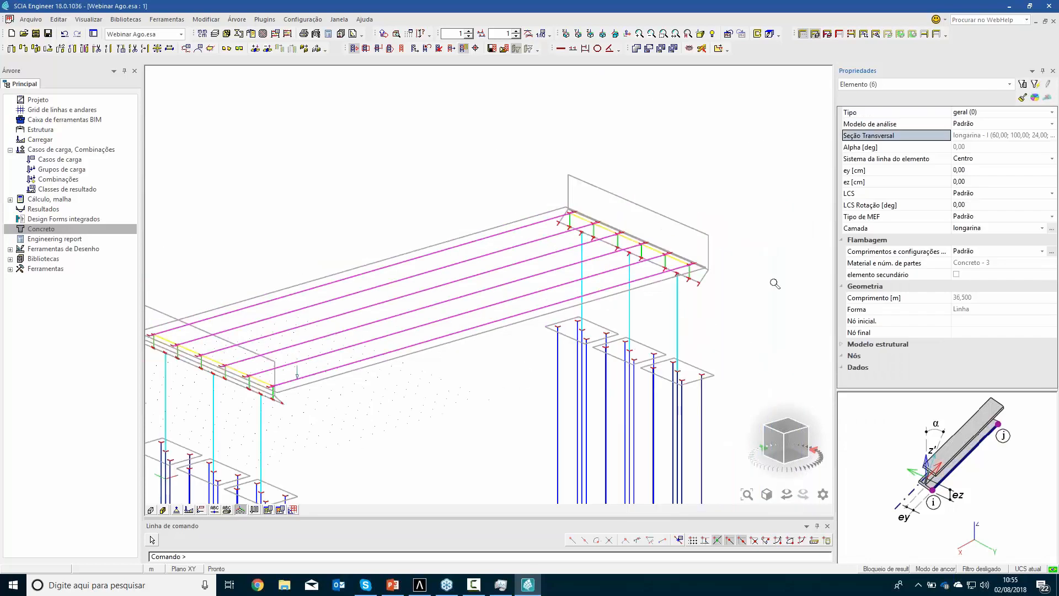
{"action": "double_click", "coordinate": [843, 345]}
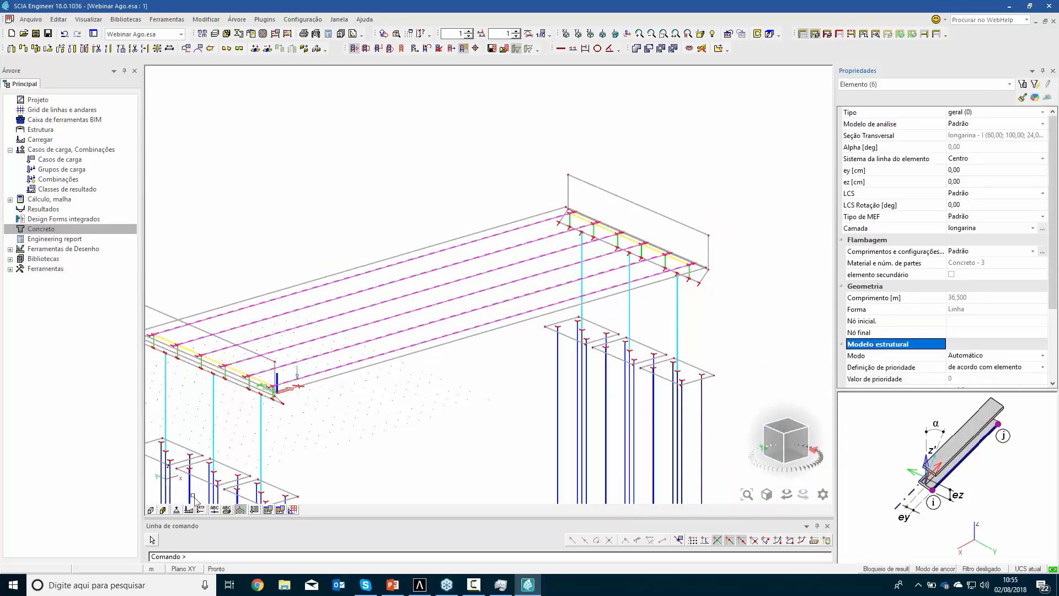
{"action": "left_click", "coordinate": [151, 509]}
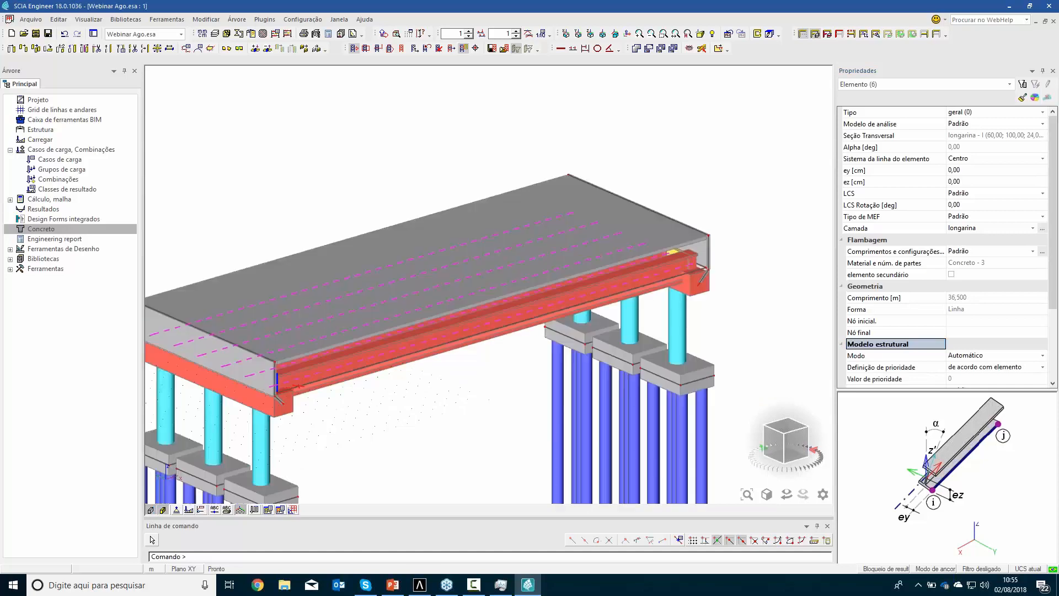
{"action": "left_click", "coordinate": [790, 448]}
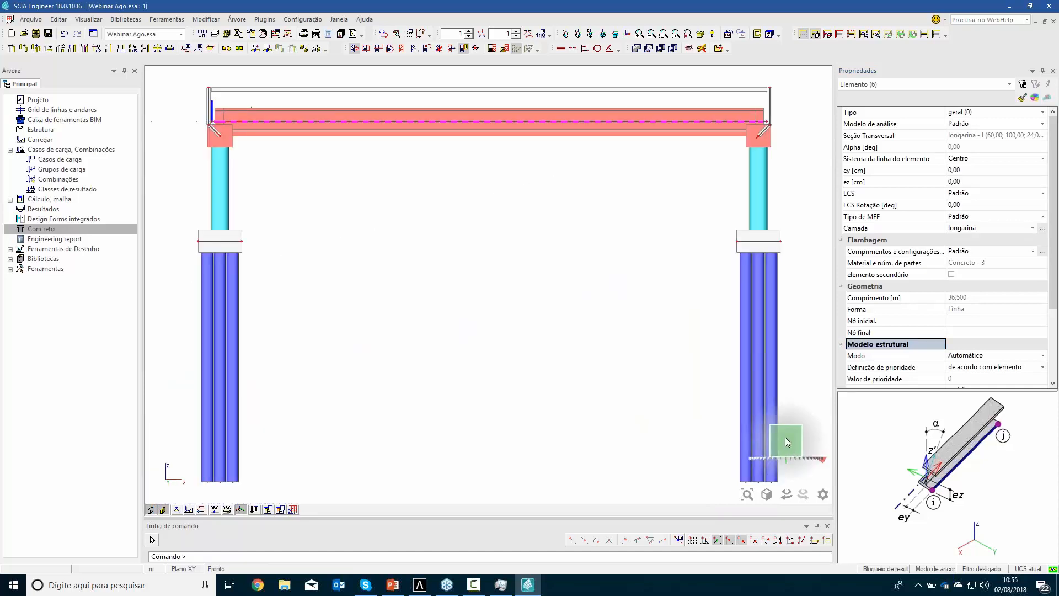
{"action": "left_click_drag", "start_coordinate": [1051, 286], "coordinate": [1050, 329]}
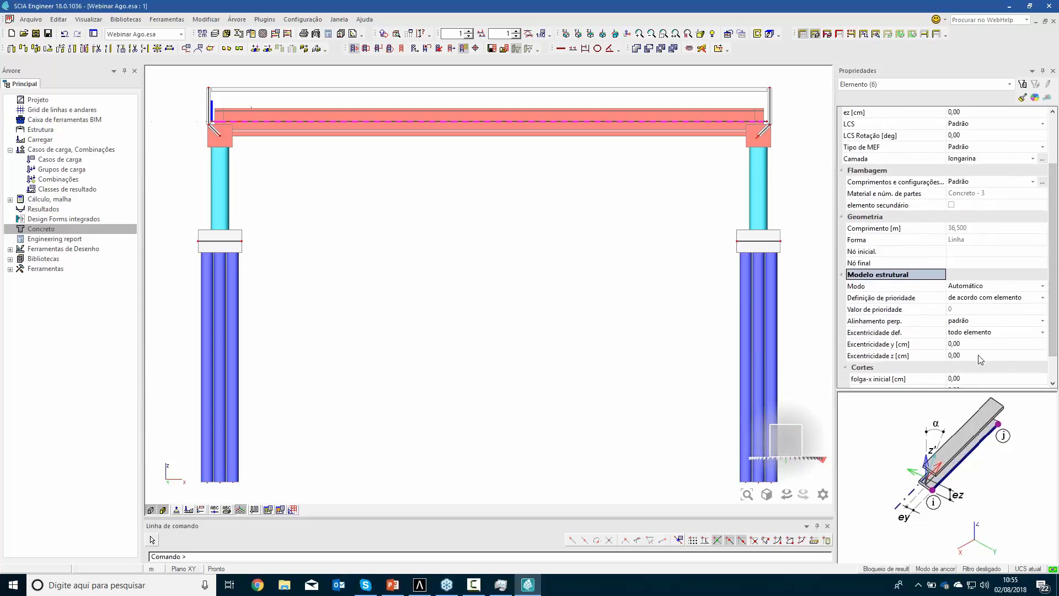
{"action": "left_click", "coordinate": [993, 355]}
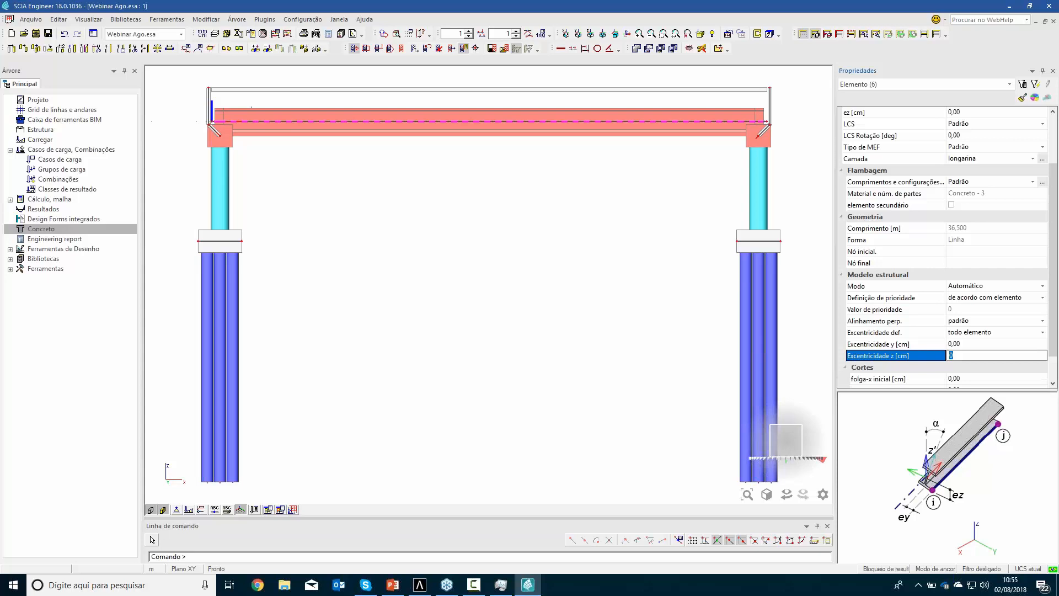
{"action": "type", "text": "112,5"}
{"action": "key", "text": "Return"}
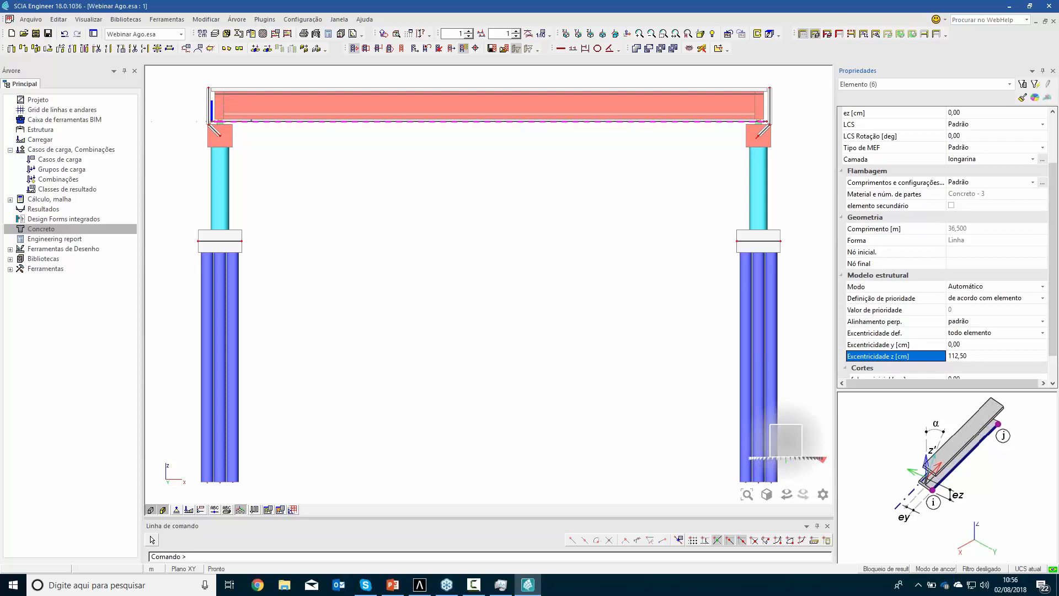
{"action": "middle_click_drag", "start_coordinate": [613, 258], "coordinate": [522, 363]}
{"action": "key", "text": "Escape"}
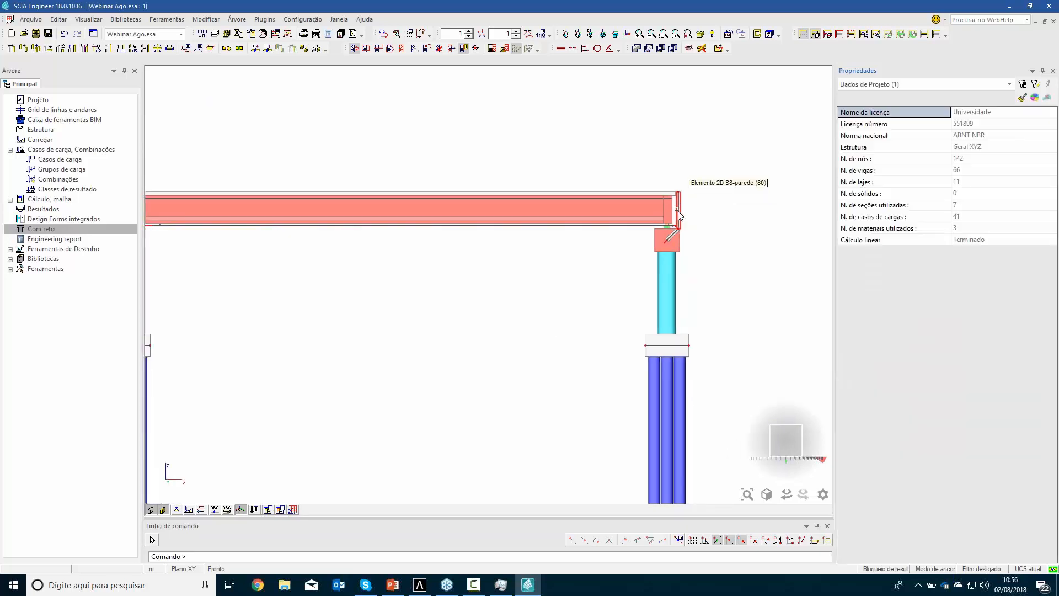
Select all crossbeams that share the Transversina rectangular cross-section of end crossbeam B37
{"action": "scroll", "coordinate": [678, 209], "scroll_direction": "up", "scroll_amount": 2}
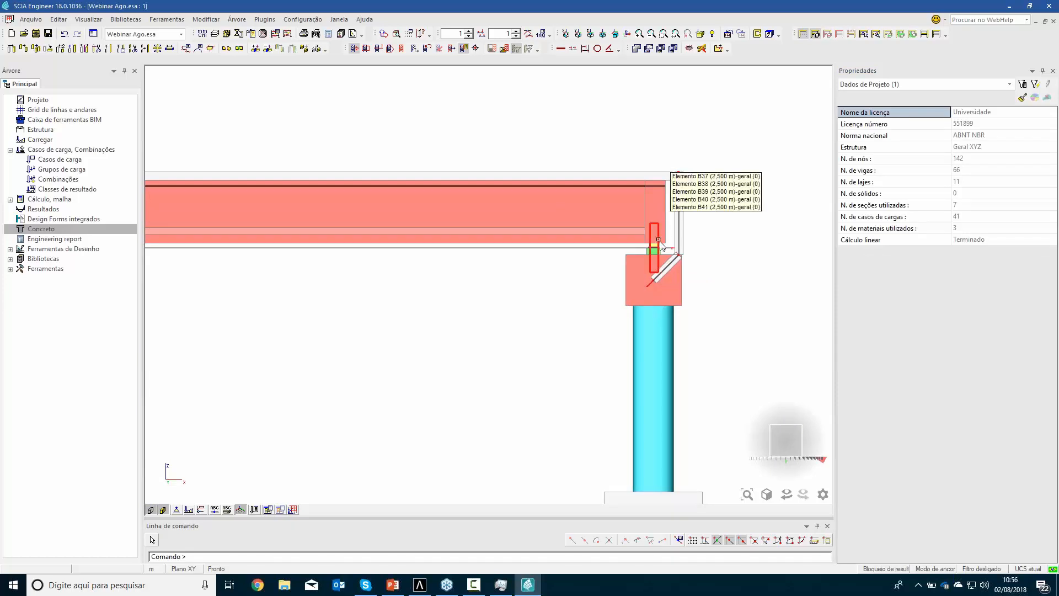
{"action": "left_click", "coordinate": [658, 240]}
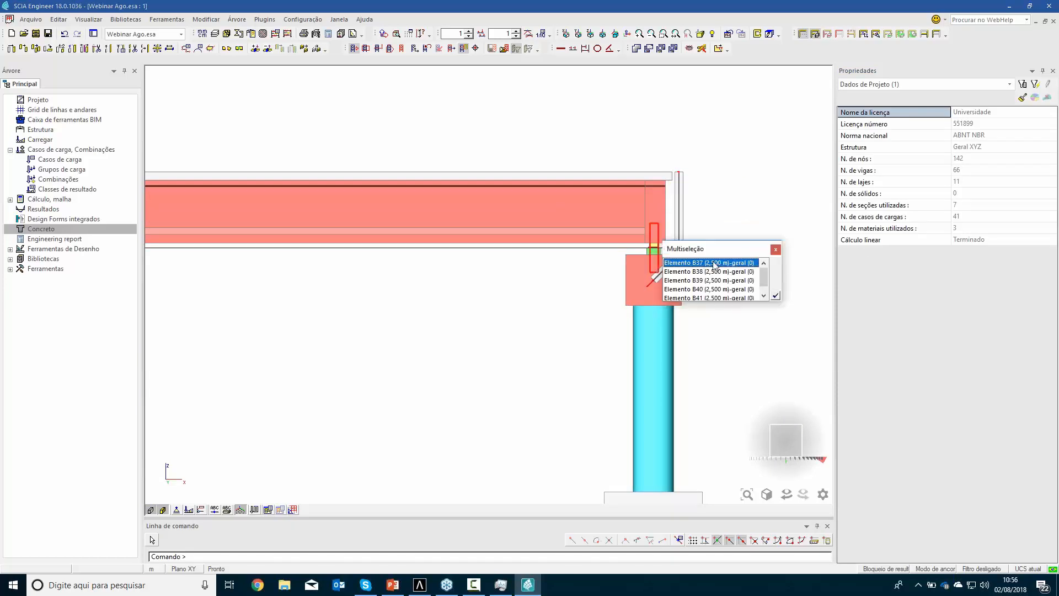
{"action": "left_click", "coordinate": [776, 296]}
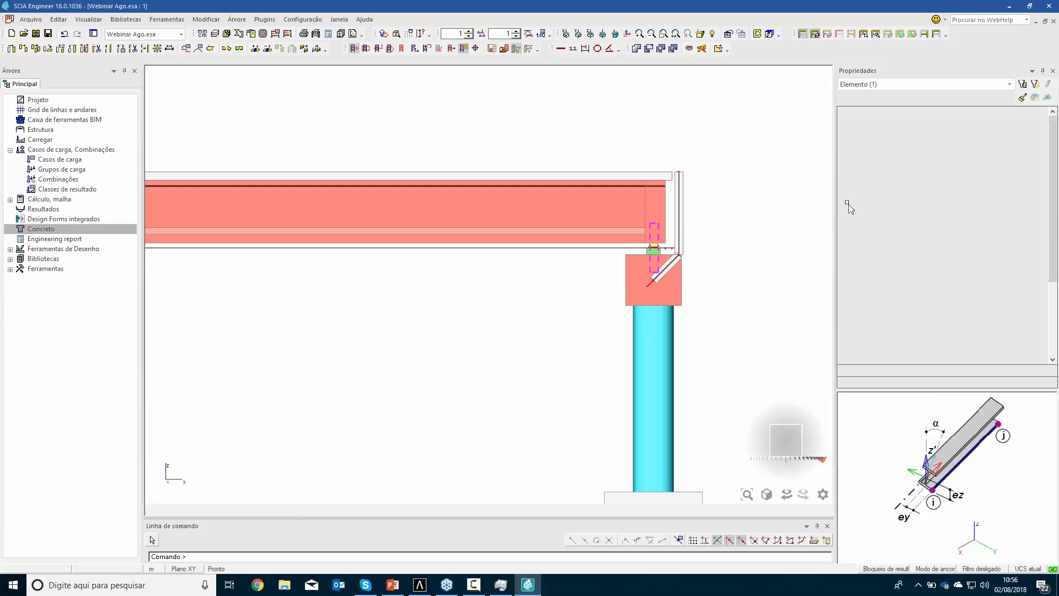
{"action": "left_click", "coordinate": [921, 146]}
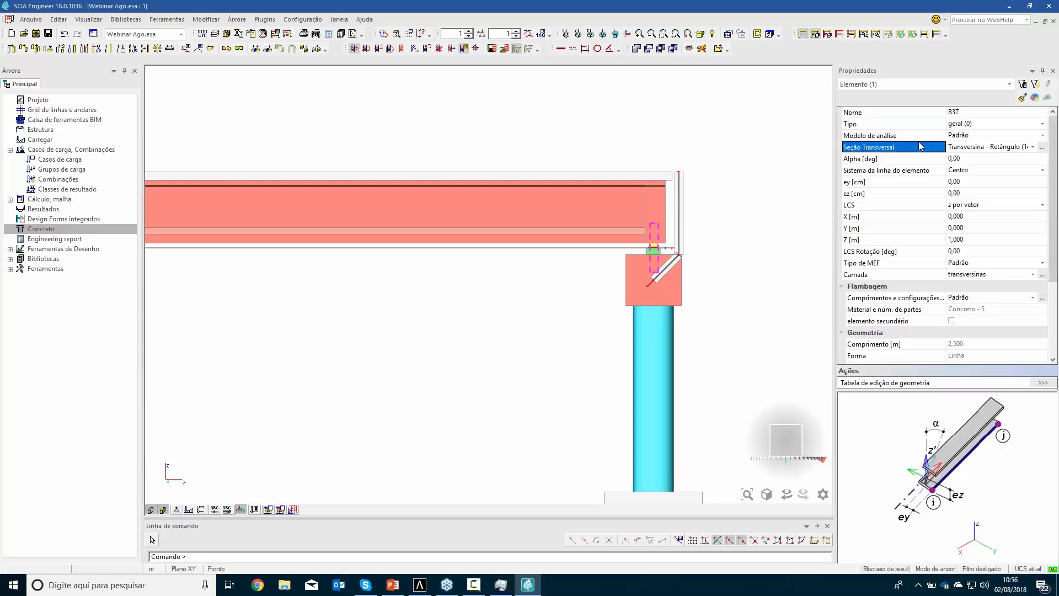
{"action": "left_click", "coordinate": [1033, 98]}
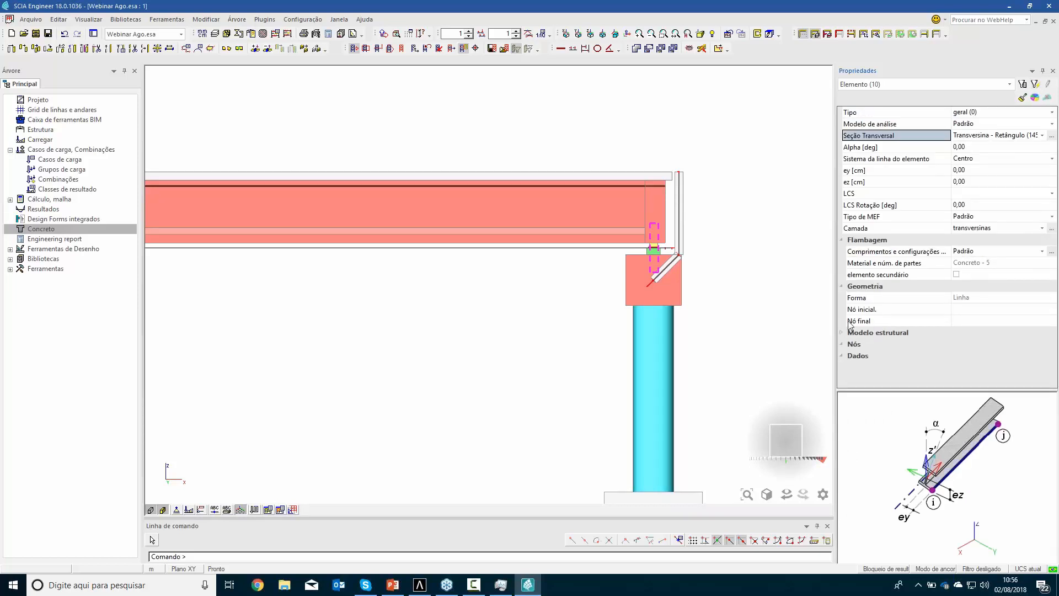
Set the selected crossbeams' structural model z eccentricity to 112 cm and clear the selection
{"action": "left_click", "coordinate": [846, 334]}
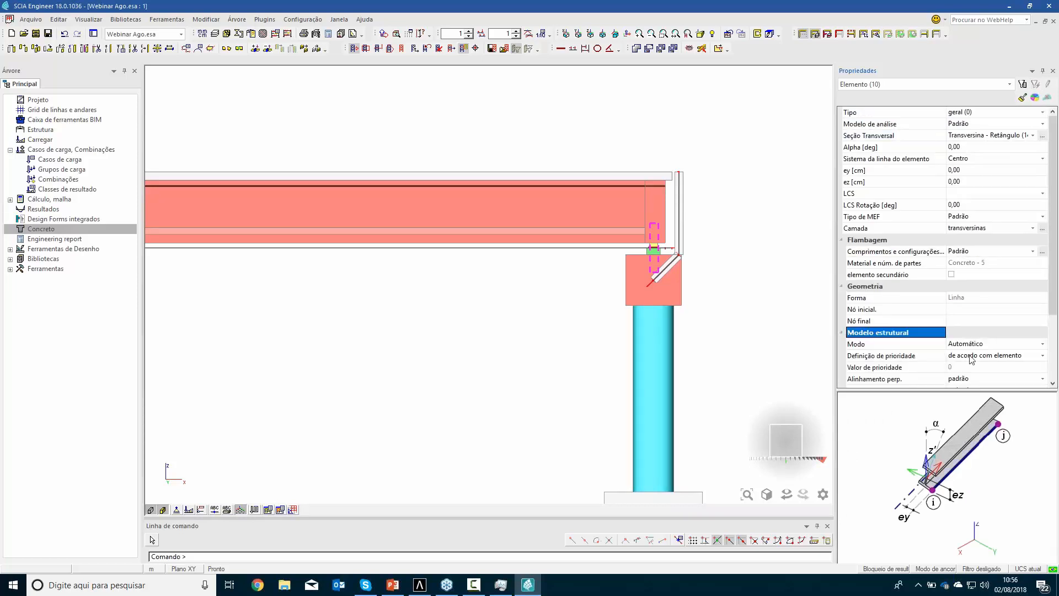
{"action": "left_click_drag", "start_coordinate": [1052, 290], "coordinate": [1053, 355]}
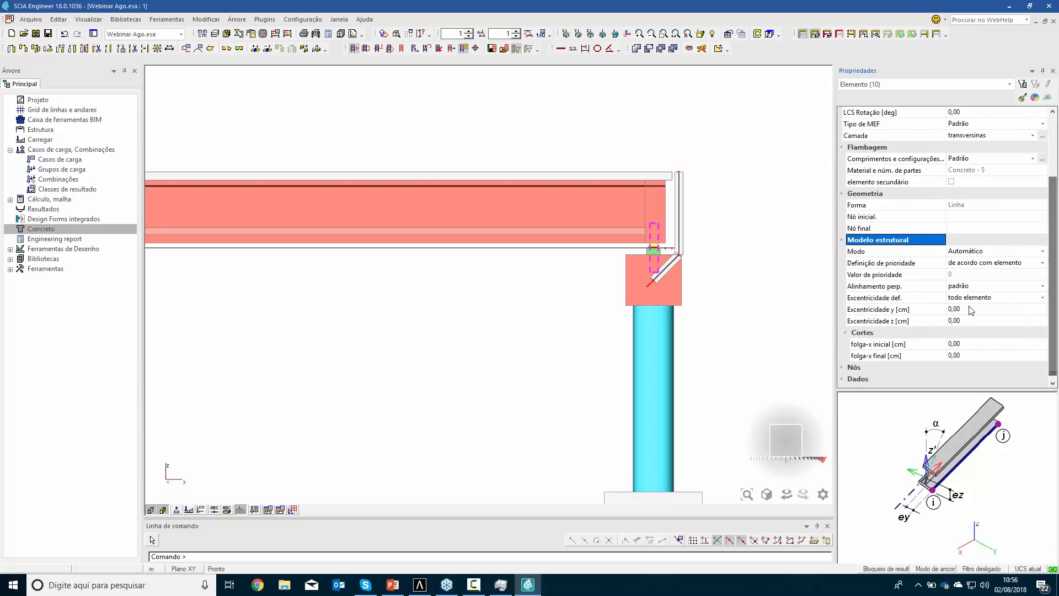
{"action": "left_click", "coordinate": [970, 323]}
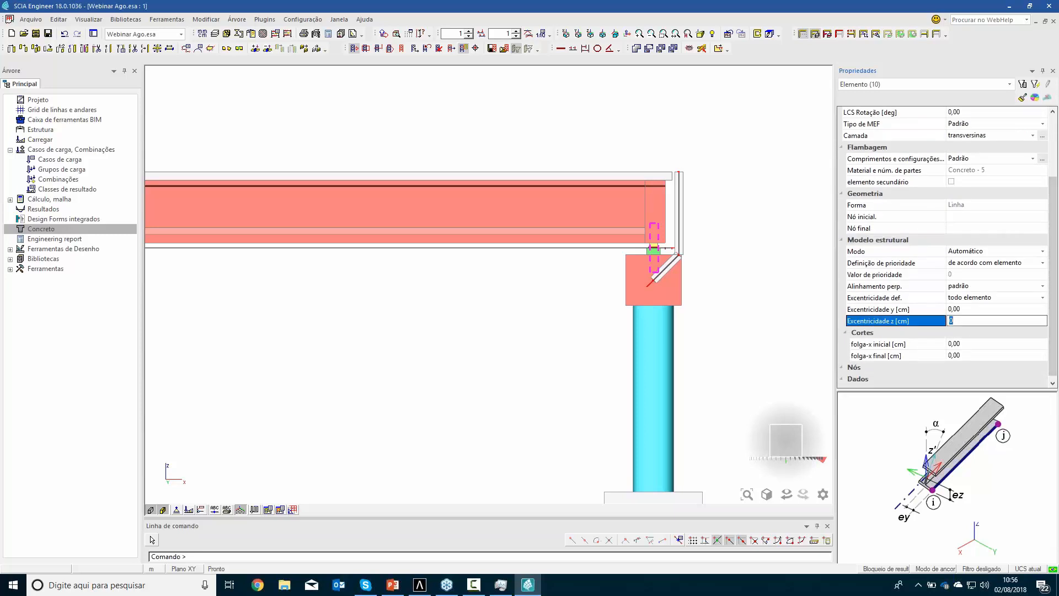
{"action": "type", "text": "112"}
{"action": "key", "text": "Return"}
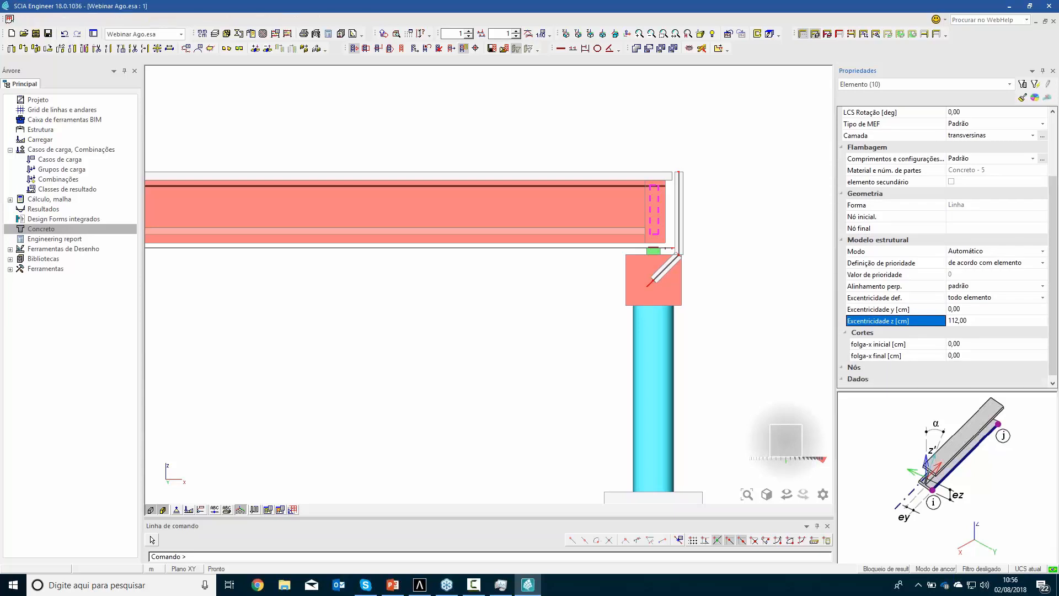
{"action": "key", "text": "Escape"}
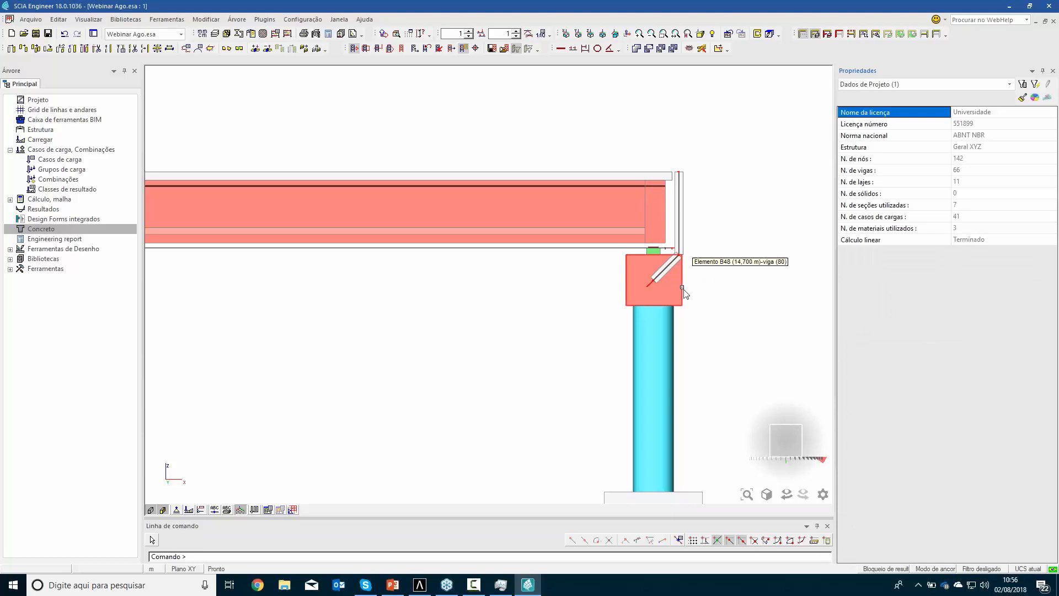
Set the structural model y eccentricity of cap beam B48, on the columns at the bridge's right end, to -5 cm
{"action": "left_click", "coordinate": [683, 294]}
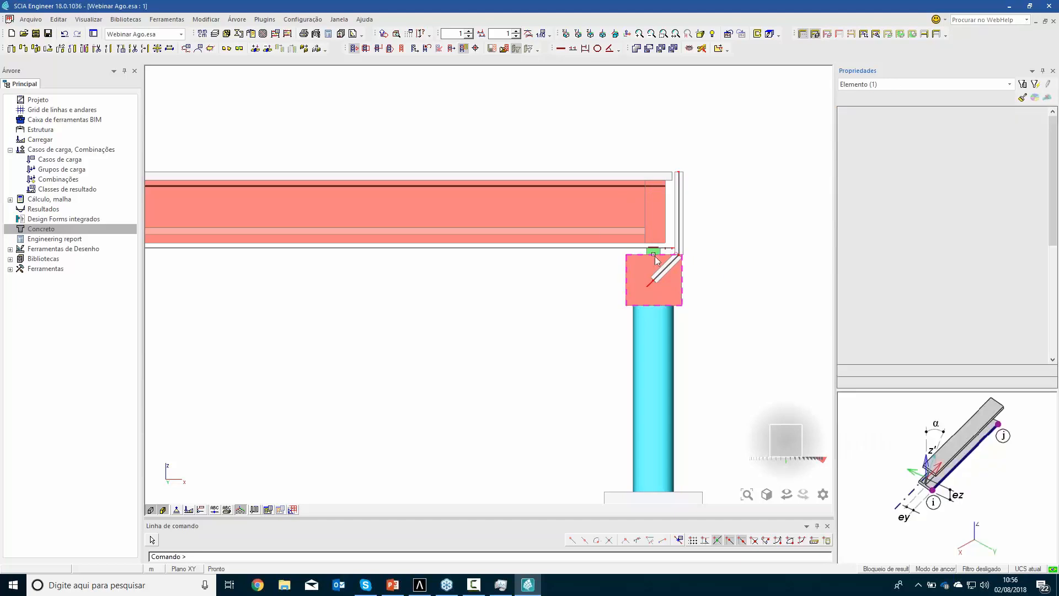
{"action": "left_click_drag", "start_coordinate": [1049, 237], "coordinate": [1049, 304]}
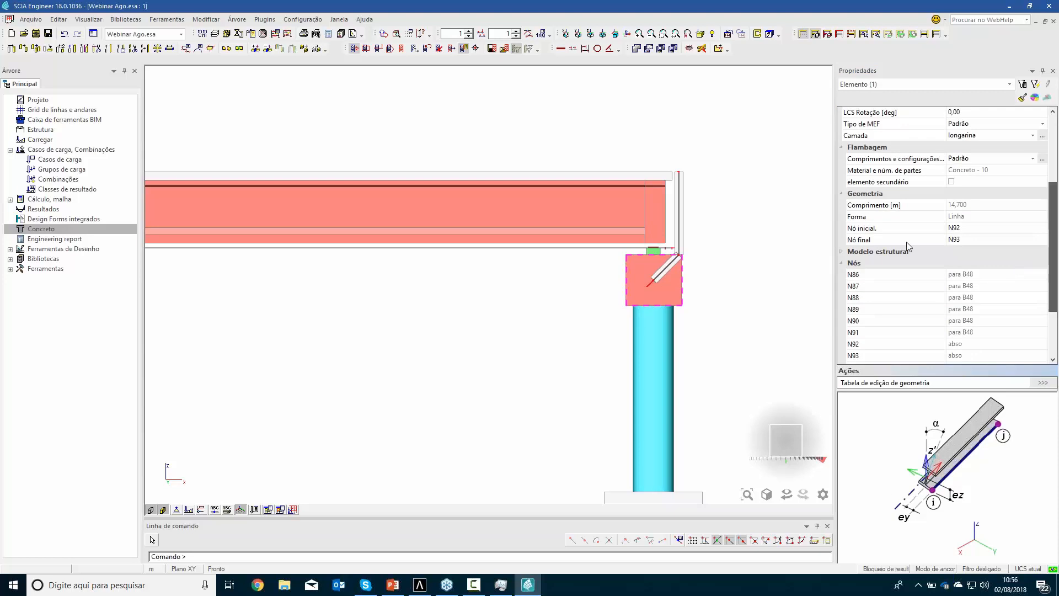
{"action": "left_click", "coordinate": [839, 251]}
{"action": "left_click", "coordinate": [839, 251]}
{"action": "left_click", "coordinate": [840, 251]}
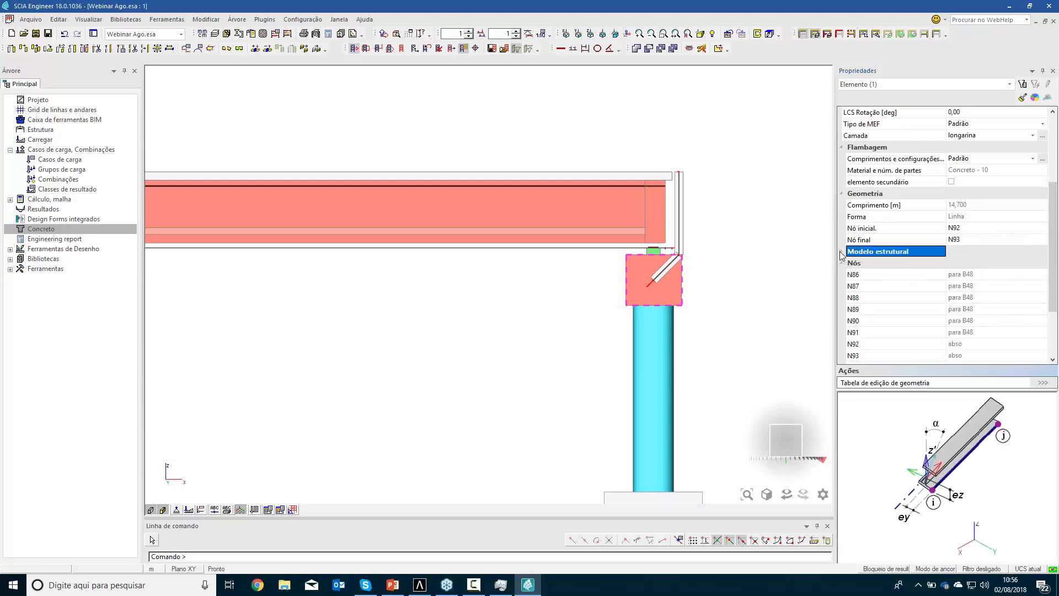
{"action": "left_click", "coordinate": [840, 252]}
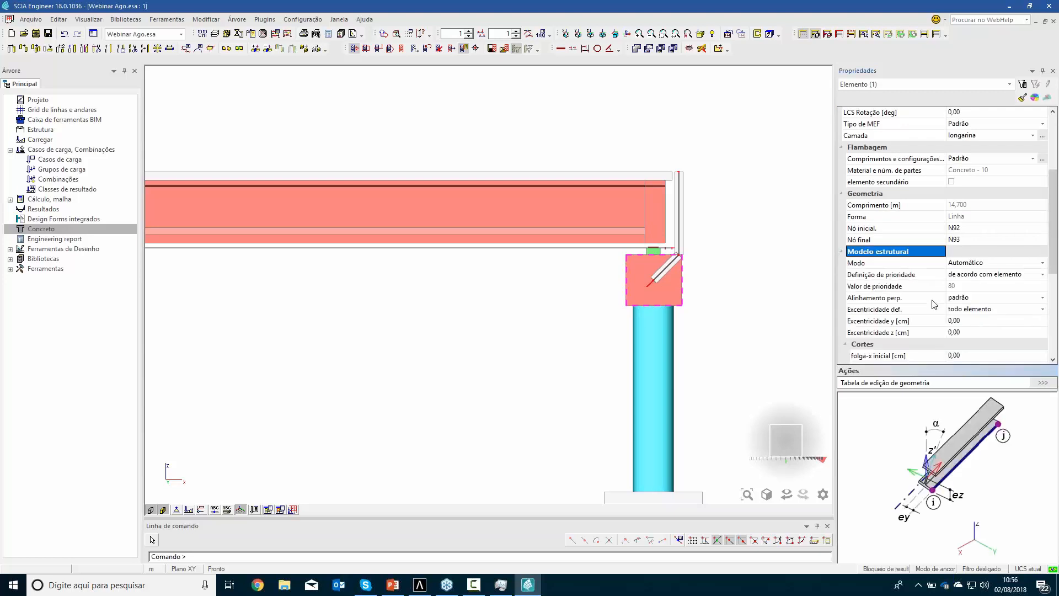
{"action": "left_click", "coordinate": [971, 321]}
{"action": "type", "text": "5"}
{"action": "key", "text": "Return"}
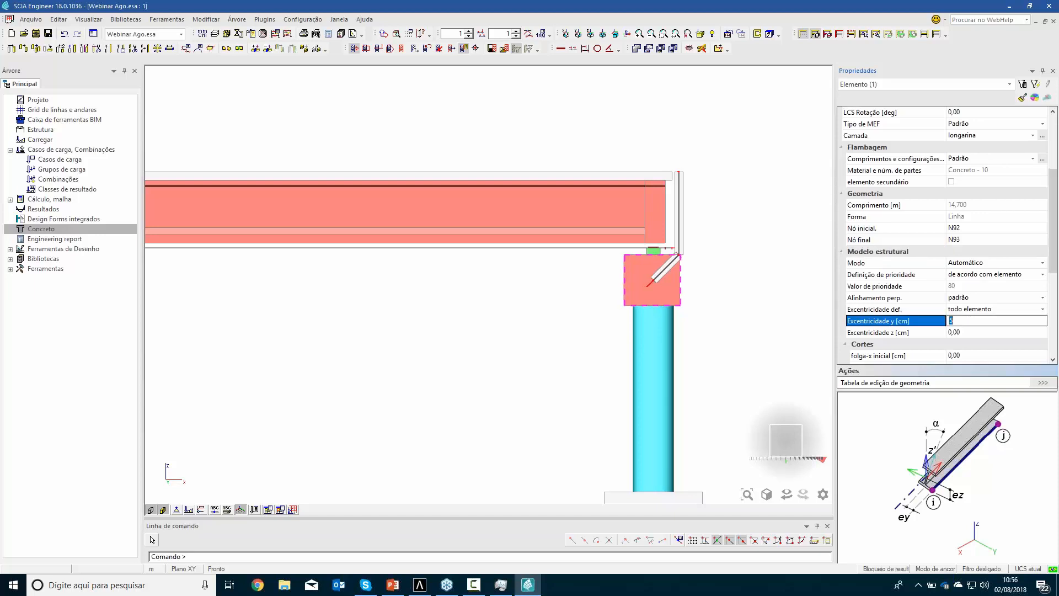
{"action": "key", "text": "Return"}
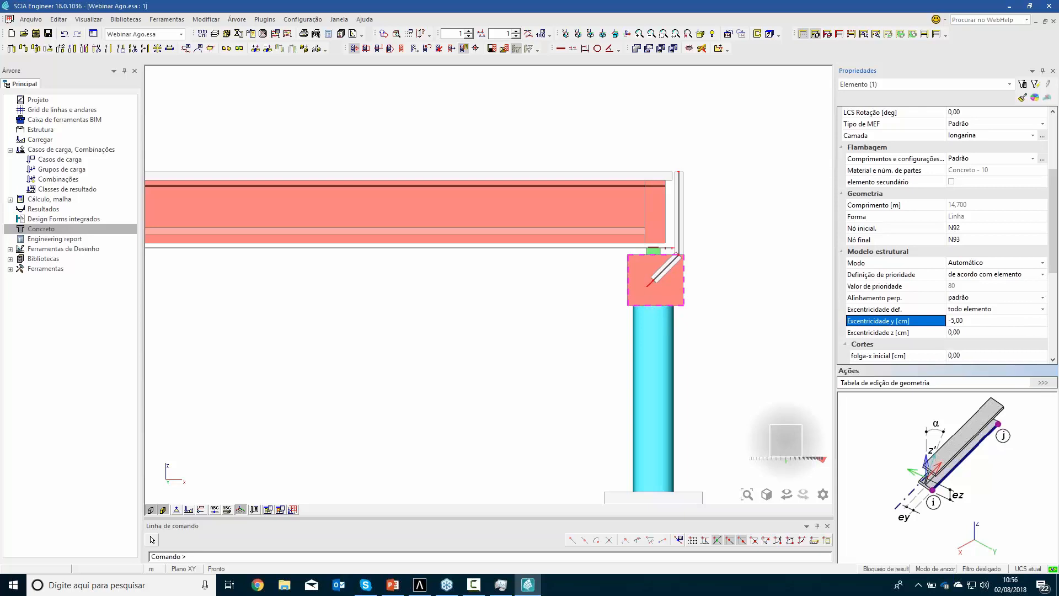
{"action": "key", "text": "Escape"}
Set the structural model y eccentricity of cap beam B18, on the columns at the bridge's opposite end, to 5 cm
{"action": "scroll", "coordinate": [365, 337], "scroll_direction": "down", "scroll_amount": 3}
{"action": "middle_click_drag", "start_coordinate": [331, 353], "coordinate": [766, 349]}
{"action": "scroll", "coordinate": [416, 319], "scroll_direction": "up", "scroll_amount": 3}
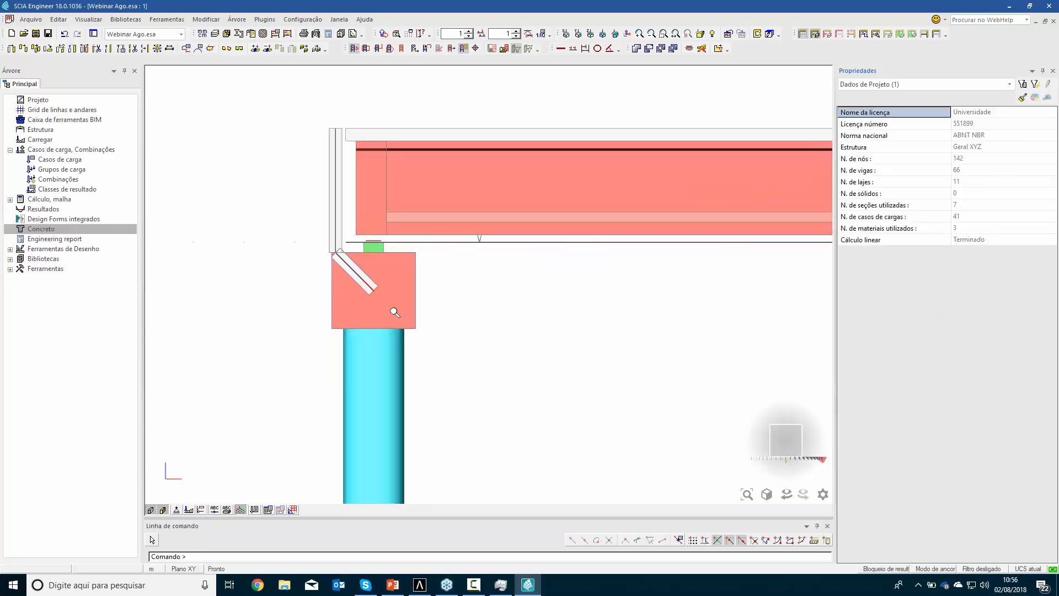
{"action": "left_click", "coordinate": [417, 287]}
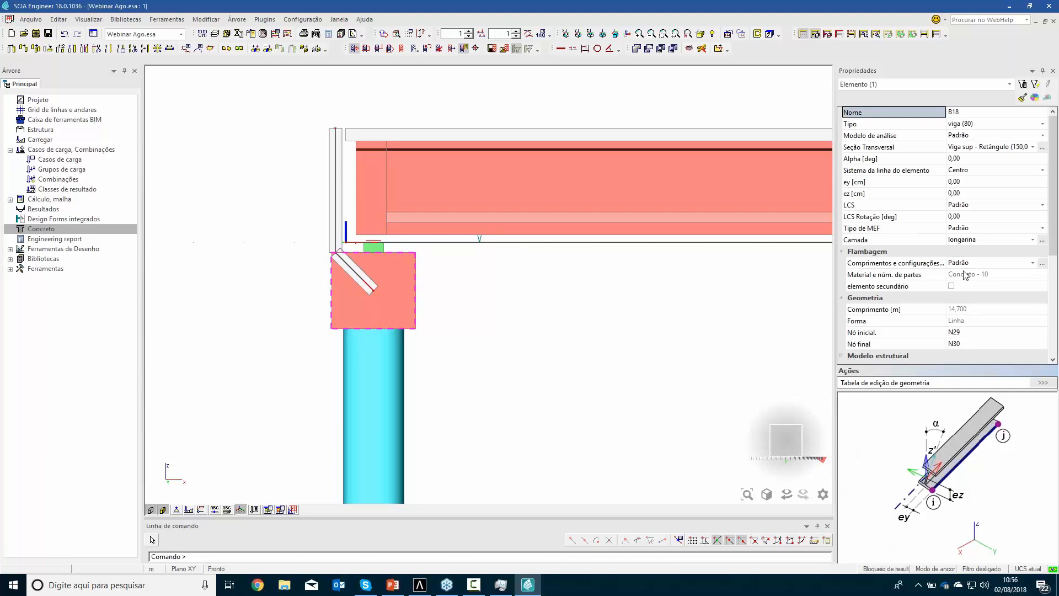
{"action": "scroll", "coordinate": [979, 272], "scroll_direction": "down", "scroll_amount": 2}
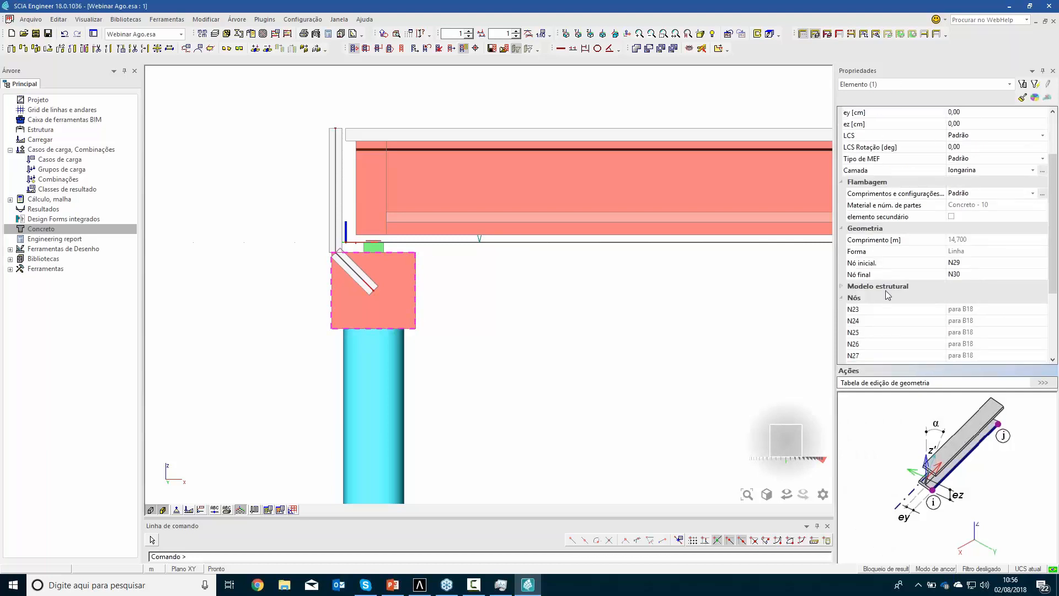
{"action": "double_click", "coordinate": [850, 287]}
{"action": "scroll", "coordinate": [973, 308], "scroll_direction": "down", "scroll_amount": 2}
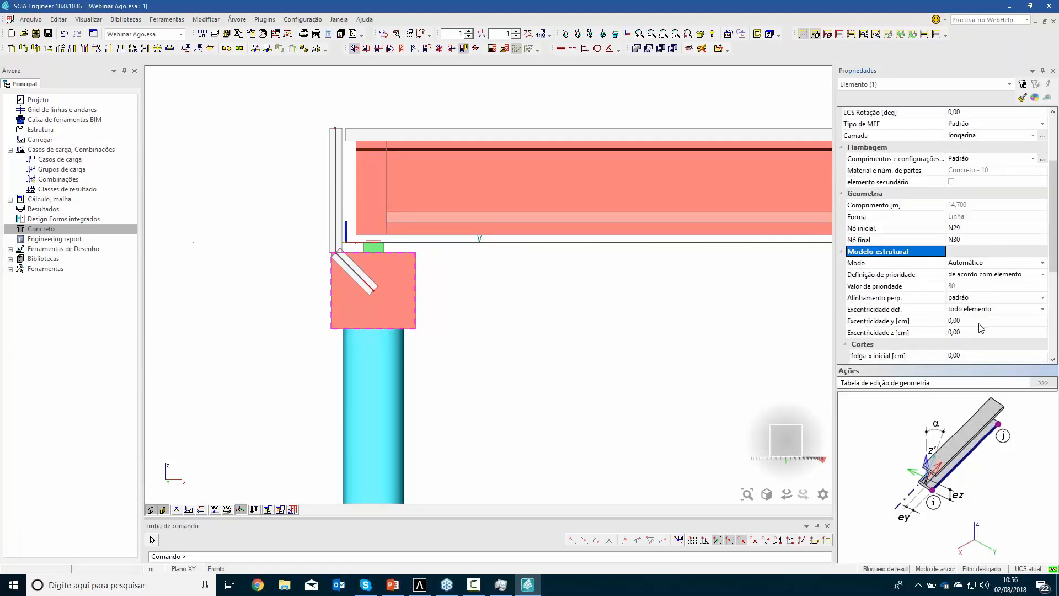
{"action": "left_click", "coordinate": [971, 285]}
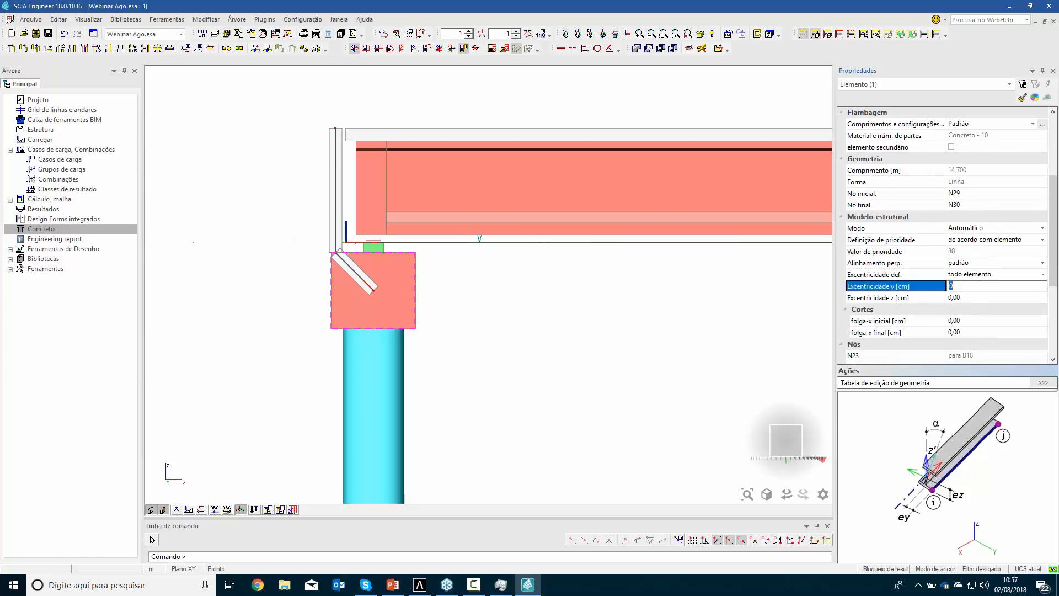
{"action": "type", "text": "5"}
{"action": "key", "text": "Return"}
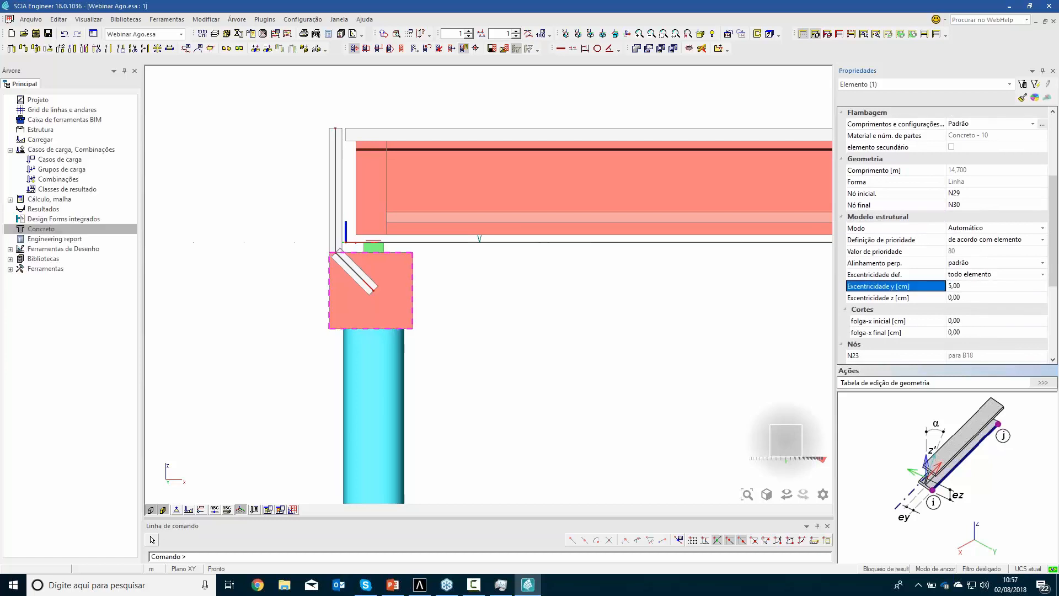
{"action": "key", "text": "Escape"}
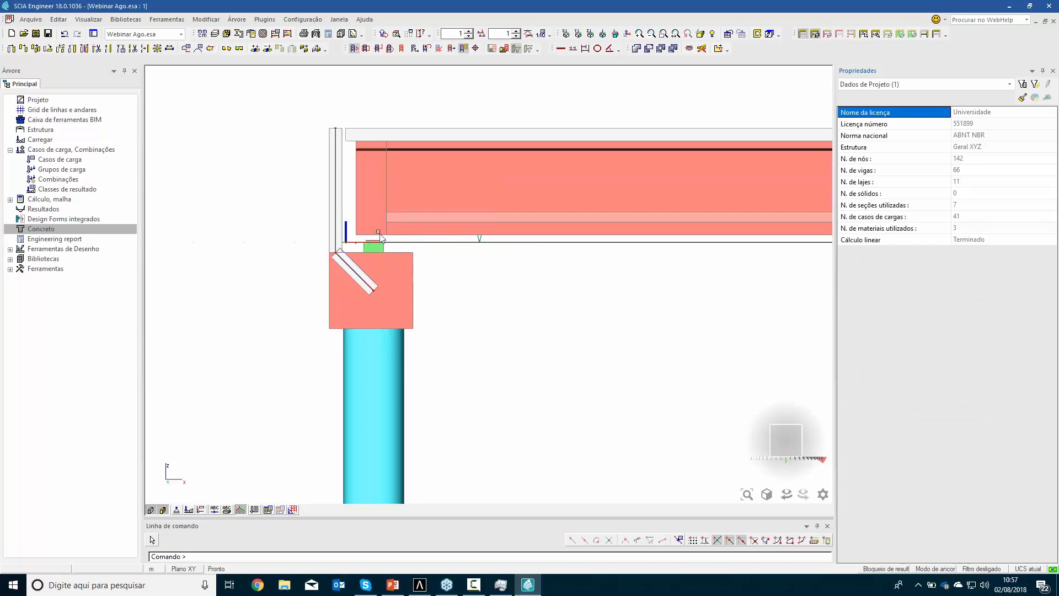
Hide and restore the surfaces to compare the analysis lines with the structural model, and examine the whole bridge in 3D
{"action": "scroll", "coordinate": [471, 331], "scroll_direction": "down", "scroll_amount": 5}
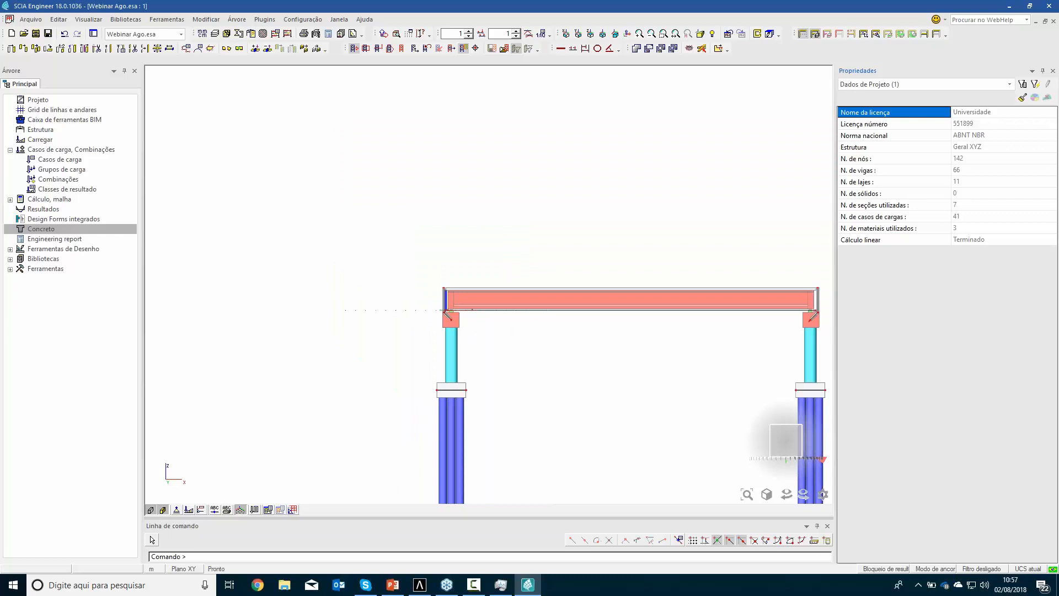
{"action": "left_click", "coordinate": [163, 509]}
{"action": "left_click", "coordinate": [151, 509]}
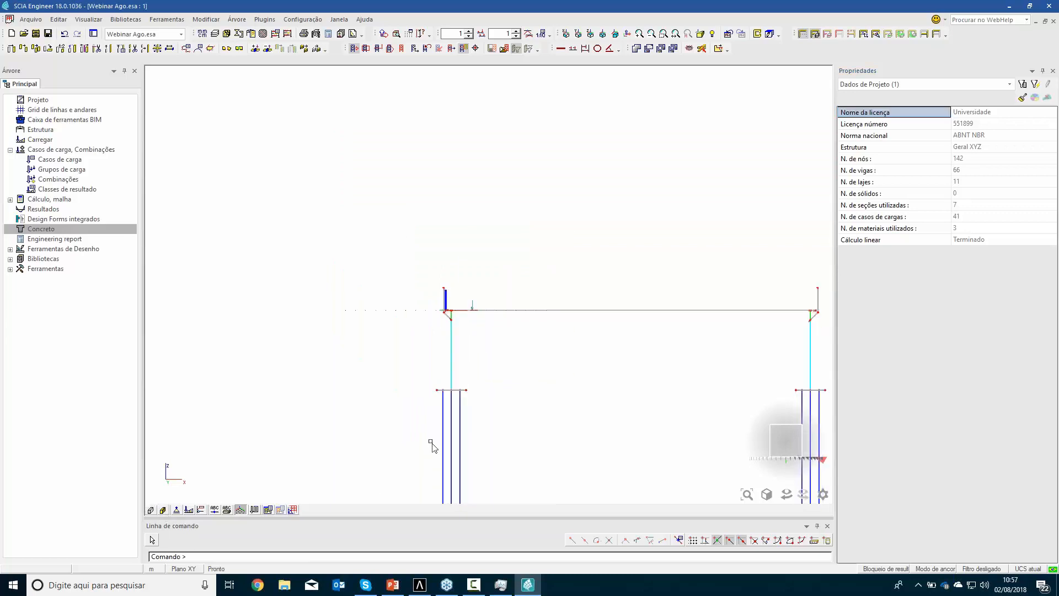
{"action": "scroll", "coordinate": [449, 414], "scroll_direction": "up", "scroll_amount": 3}
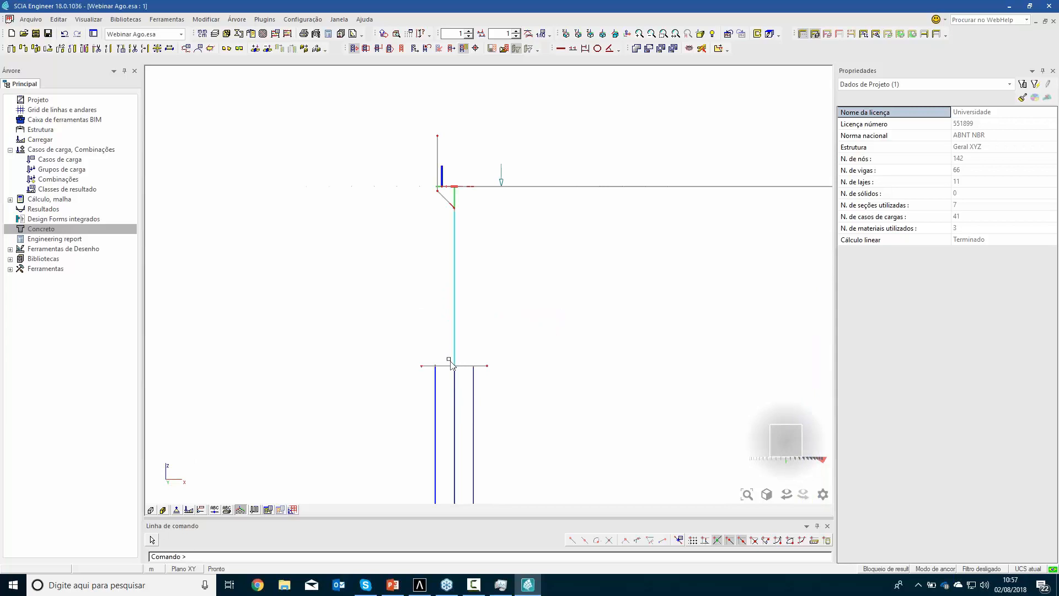
{"action": "left_click", "coordinate": [151, 509]}
{"action": "scroll", "coordinate": [513, 358], "scroll_direction": "down", "scroll_amount": 2}
{"action": "scroll", "coordinate": [513, 358], "scroll_direction": "down", "scroll_amount": 2}
{"action": "right_click_drag", "start_coordinate": [561, 348], "coordinate": [491, 392], "text": "ctrl"}
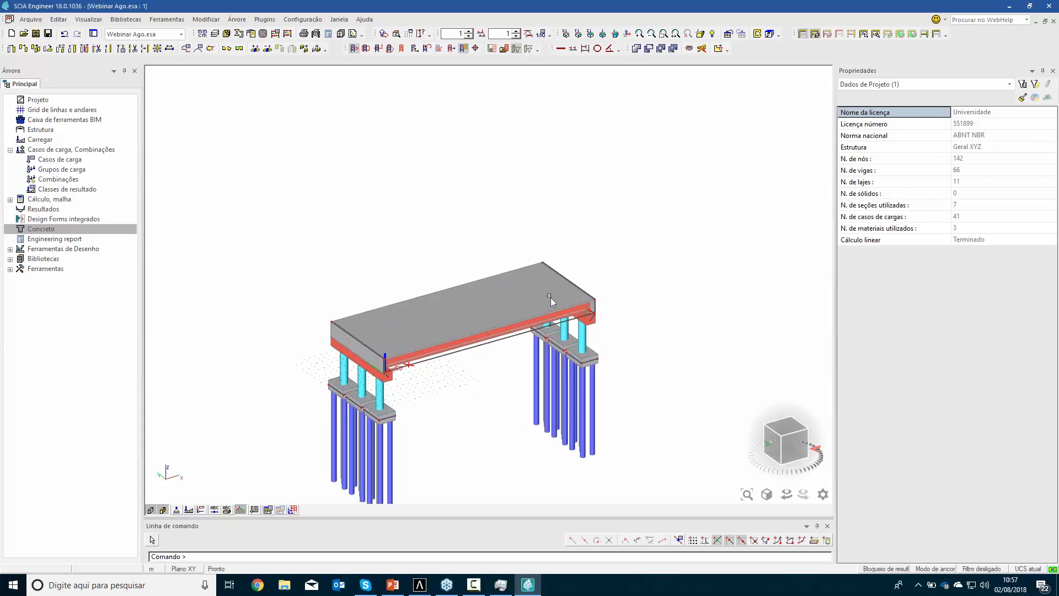
{"action": "scroll", "coordinate": [574, 330], "scroll_direction": "up", "scroll_amount": 3}
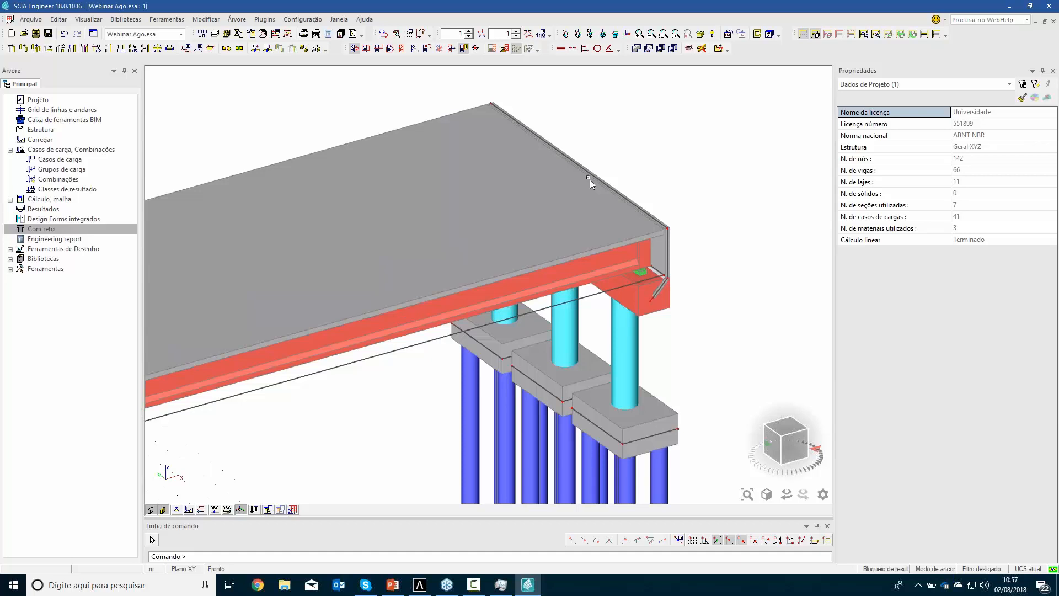
{"action": "scroll", "coordinate": [372, 237], "scroll_direction": "down", "scroll_amount": 3}
{"action": "middle_click_drag", "start_coordinate": [333, 380], "coordinate": [446, 343]}
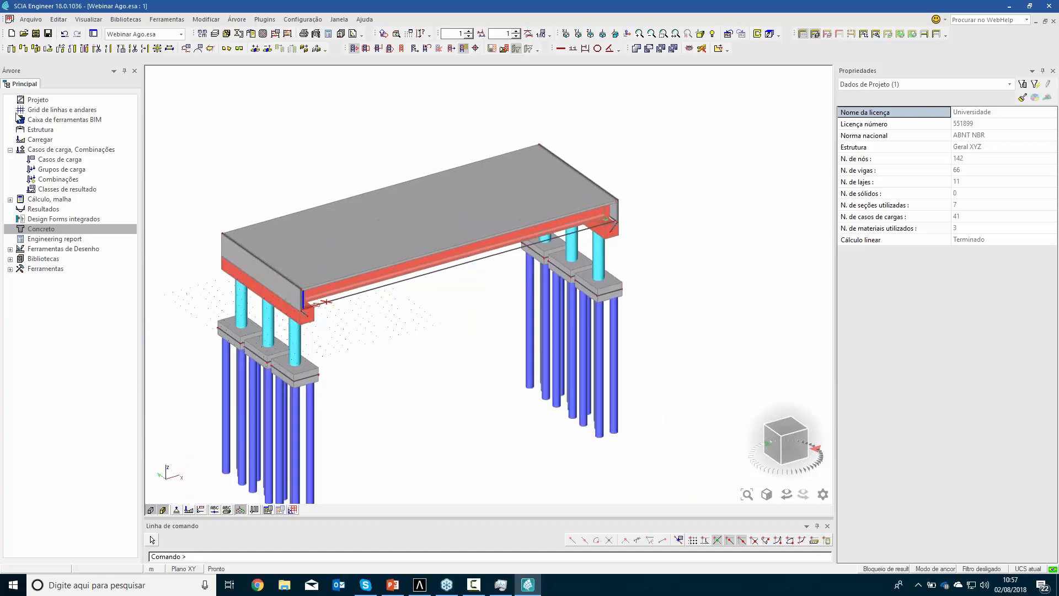
Insert a chapter and a header/footer item in a new engineering report, placing the header/footer above the chapter
{"action": "left_click", "coordinate": [9, 269]}
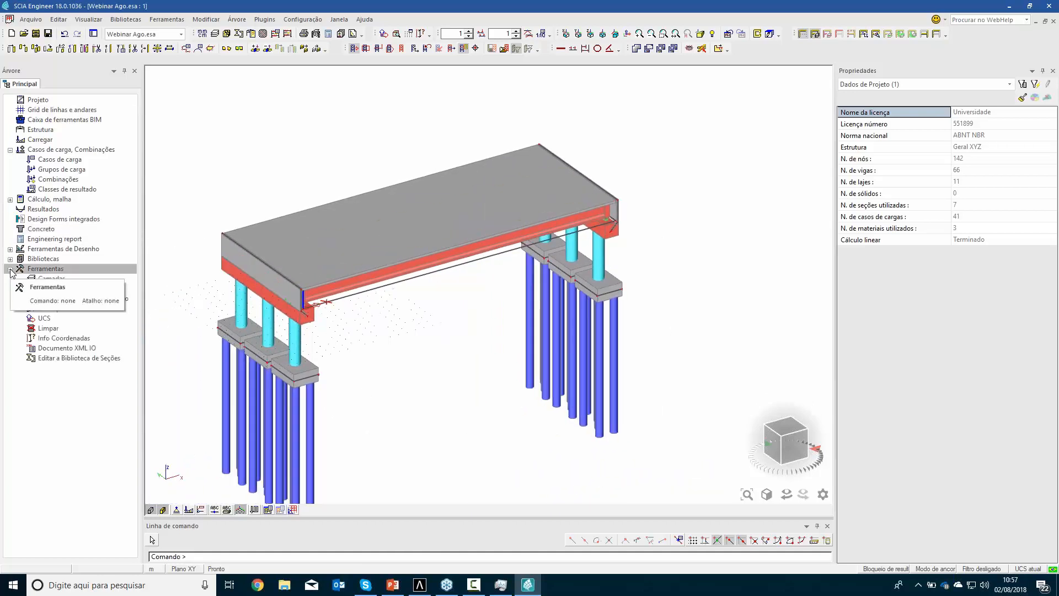
{"action": "left_click", "coordinate": [10, 259]}
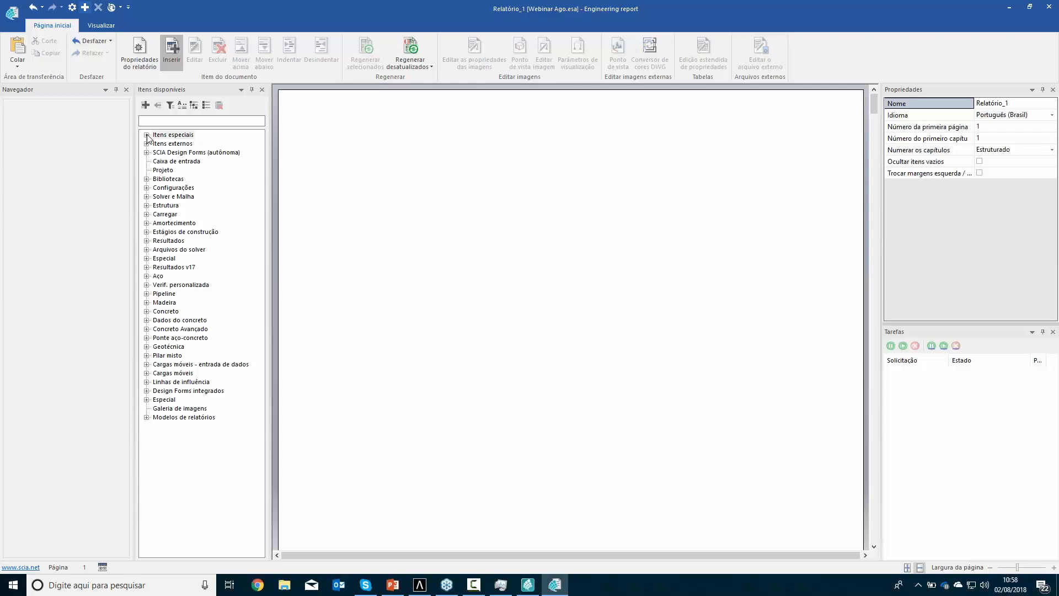
{"action": "left_click", "coordinate": [147, 135]}
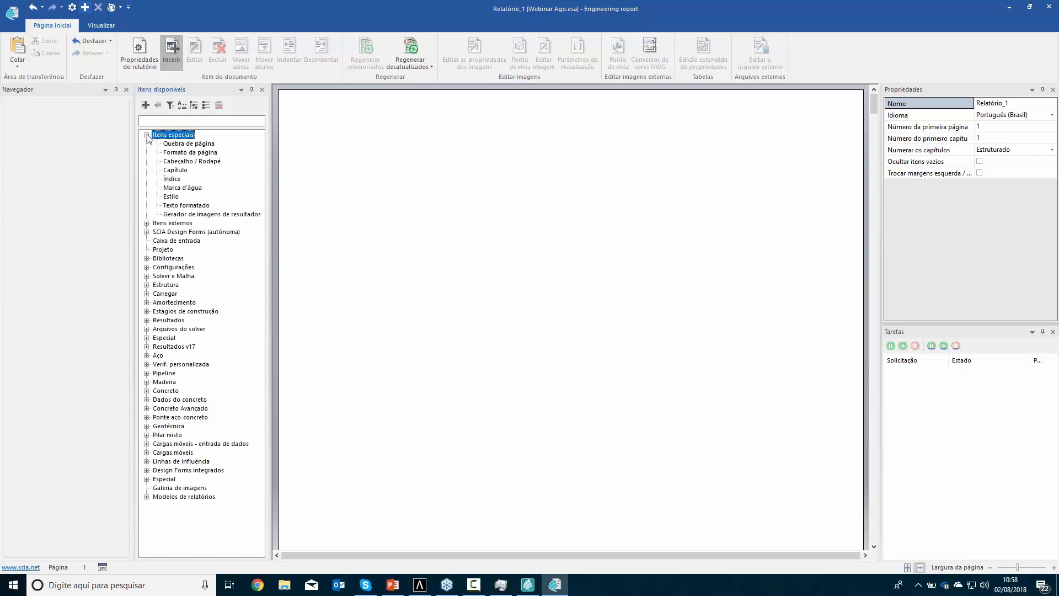
{"action": "double_click", "coordinate": [175, 171]}
{"action": "double_click", "coordinate": [191, 161]}
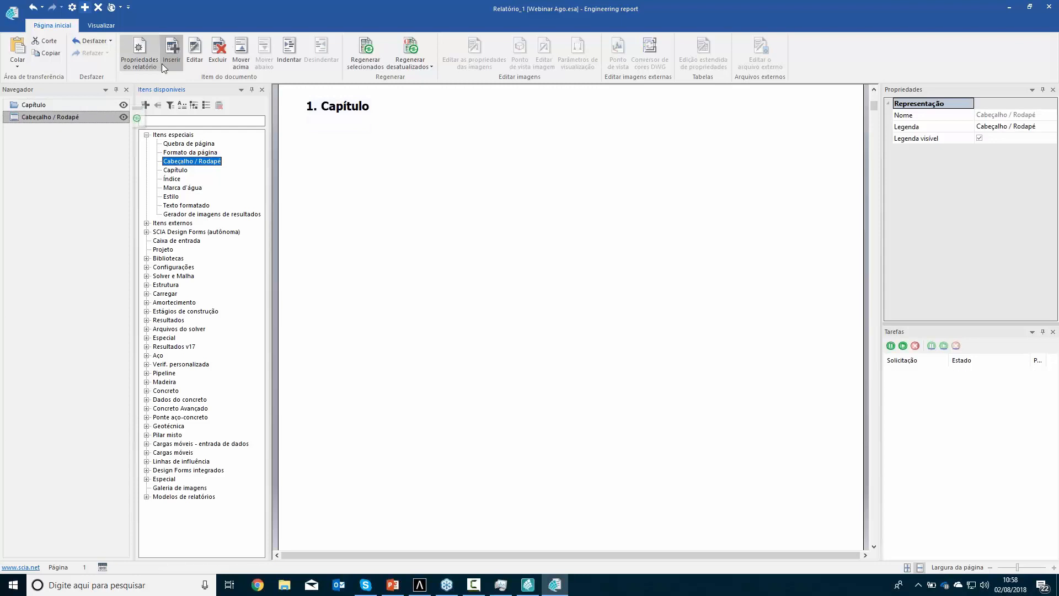
{"action": "left_click", "coordinate": [240, 52]}
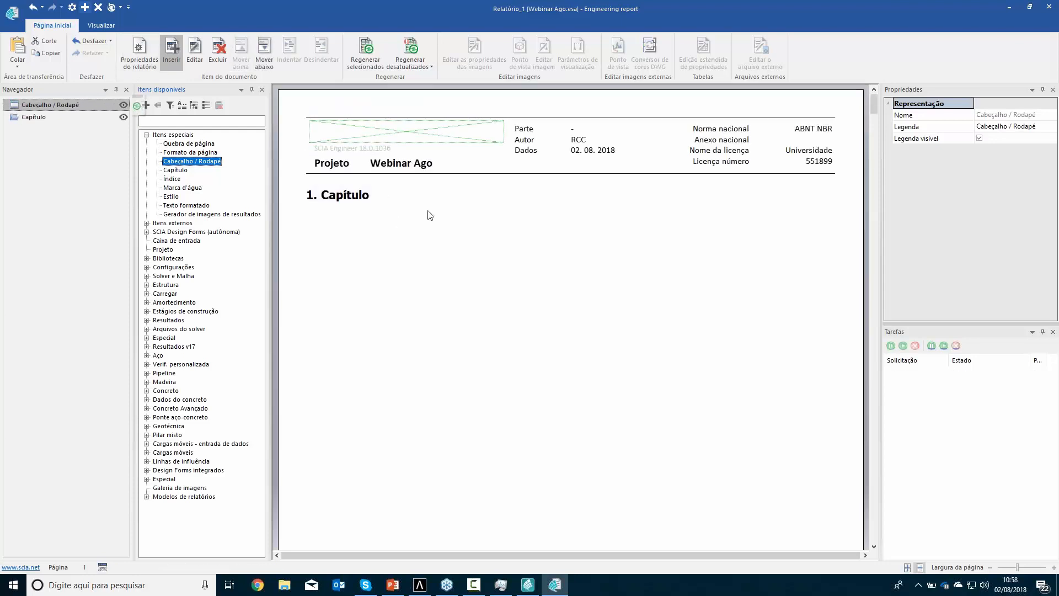
Delete the chapter and the header/footer item from the engineering report
{"action": "left_click", "coordinate": [37, 117]}
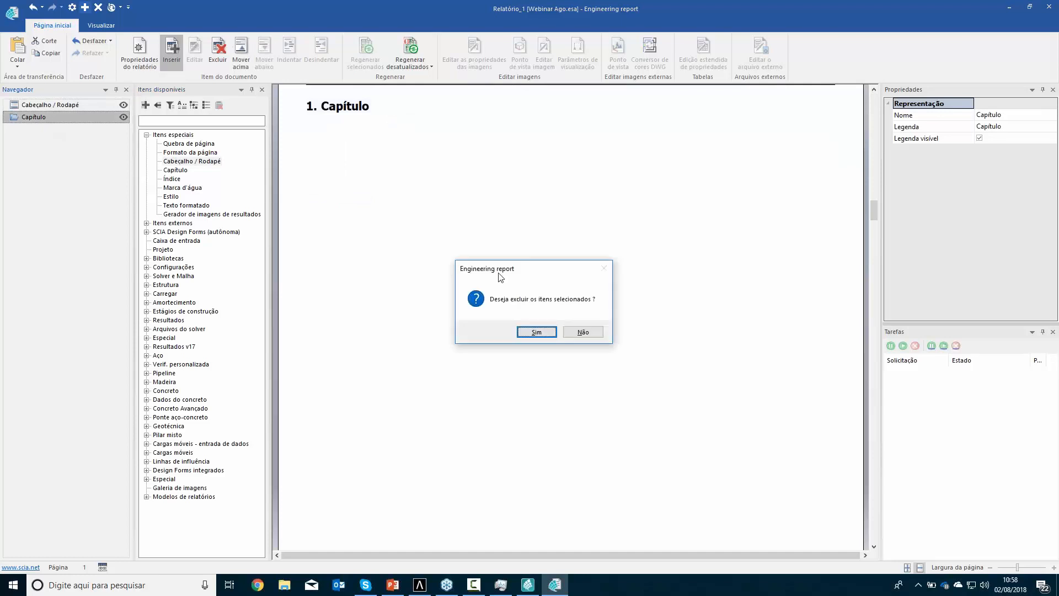
{"action": "left_click", "coordinate": [530, 334]}
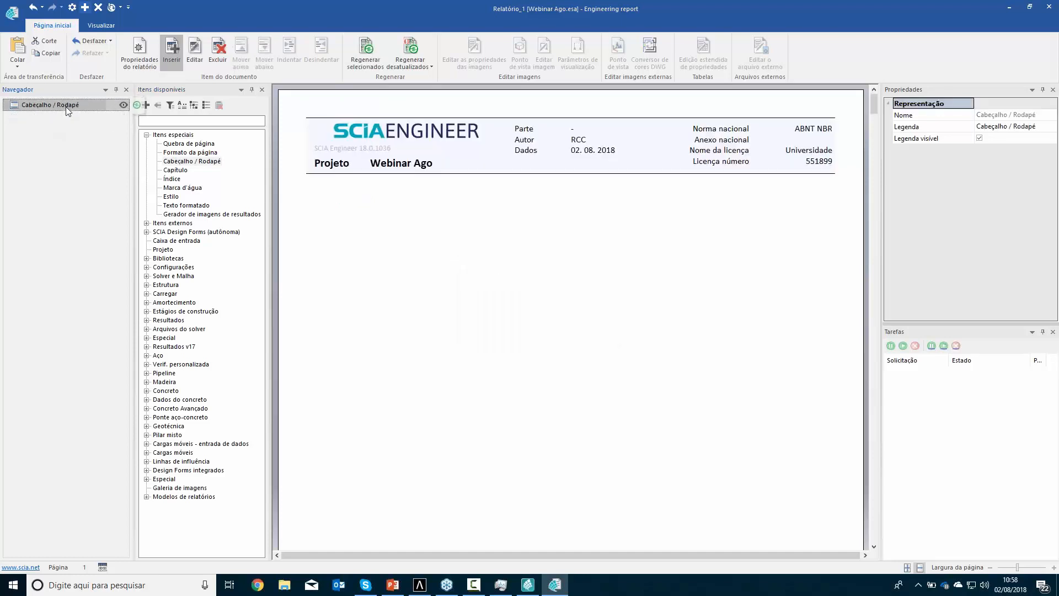
{"action": "left_click", "coordinate": [67, 110]}
{"action": "key", "text": "Delete"}
{"action": "left_click", "coordinate": [537, 333]}
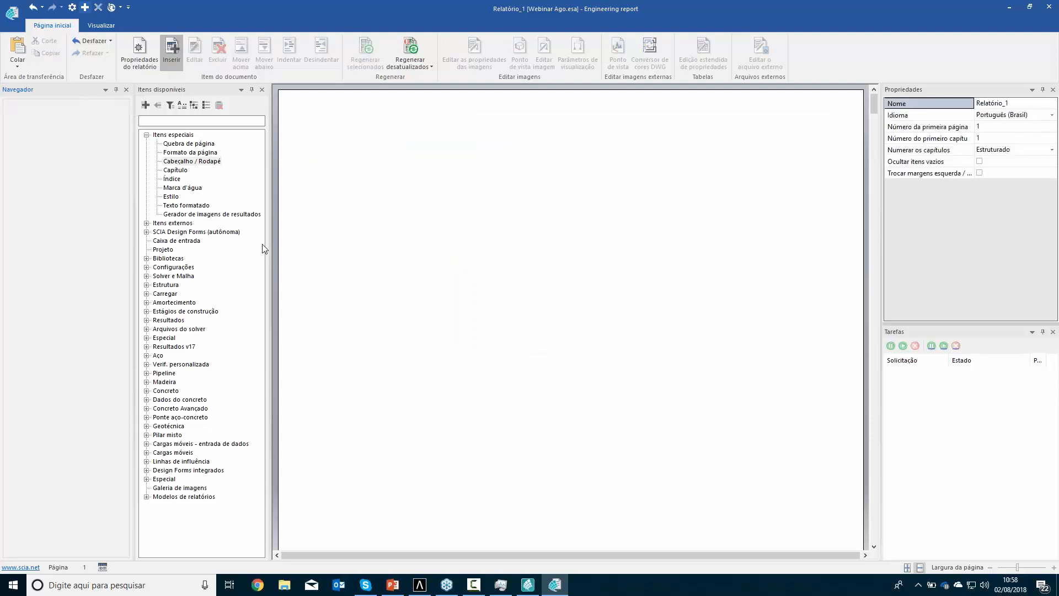
Insert the user report template Final into the empty engineering report
{"action": "left_click", "coordinate": [146, 497]}
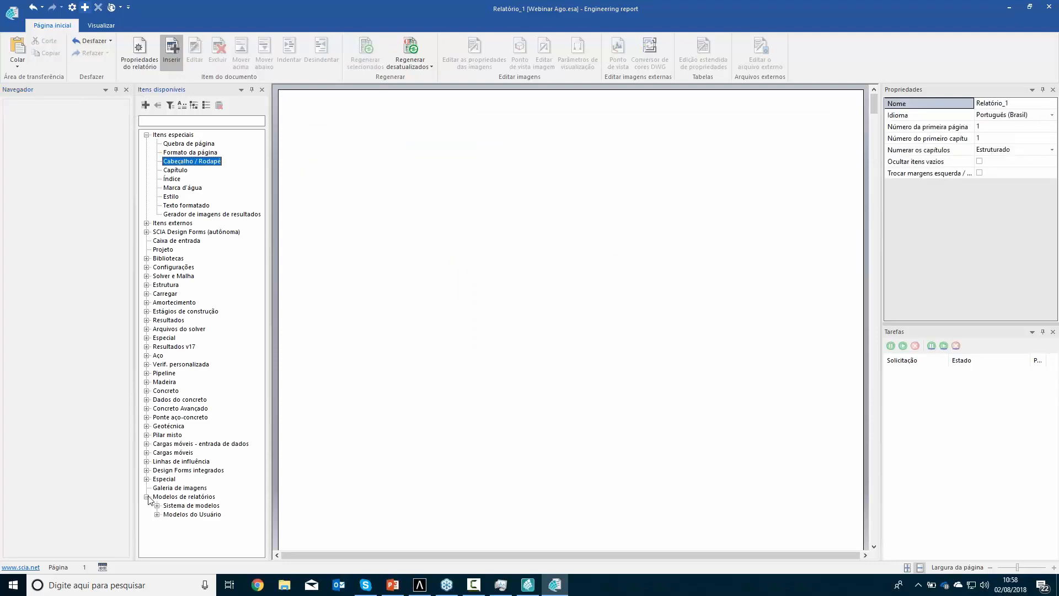
{"action": "left_click", "coordinate": [157, 514]}
{"action": "left_click", "coordinate": [157, 506]}
{"action": "left_click_drag", "start_coordinate": [255, 340], "coordinate": [223, 500]}
{"action": "left_click", "coordinate": [181, 540]}
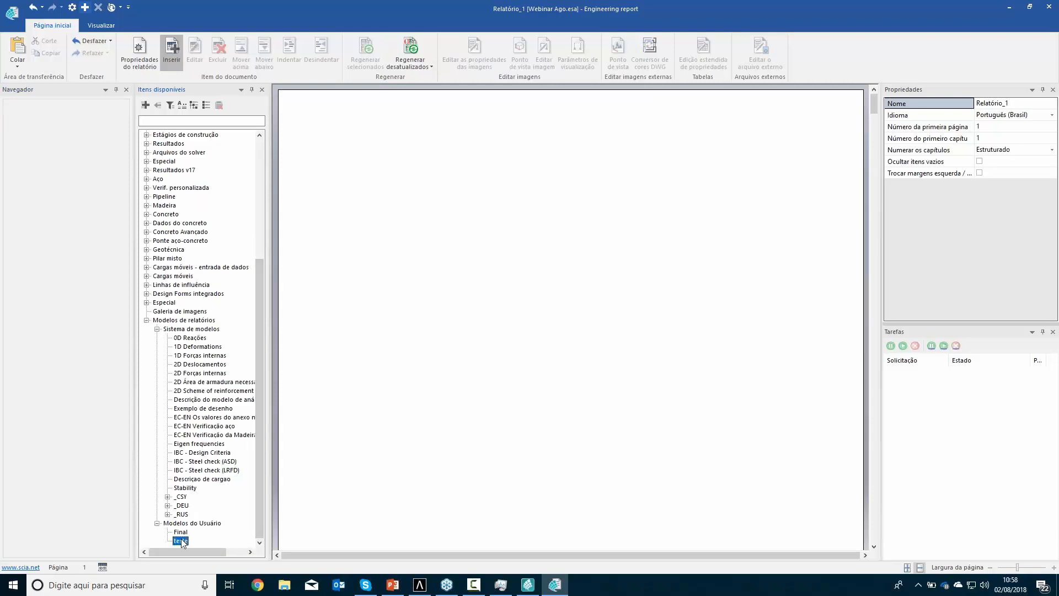
{"action": "left_click", "coordinate": [182, 533]}
{"action": "double_click", "coordinate": [183, 533]}
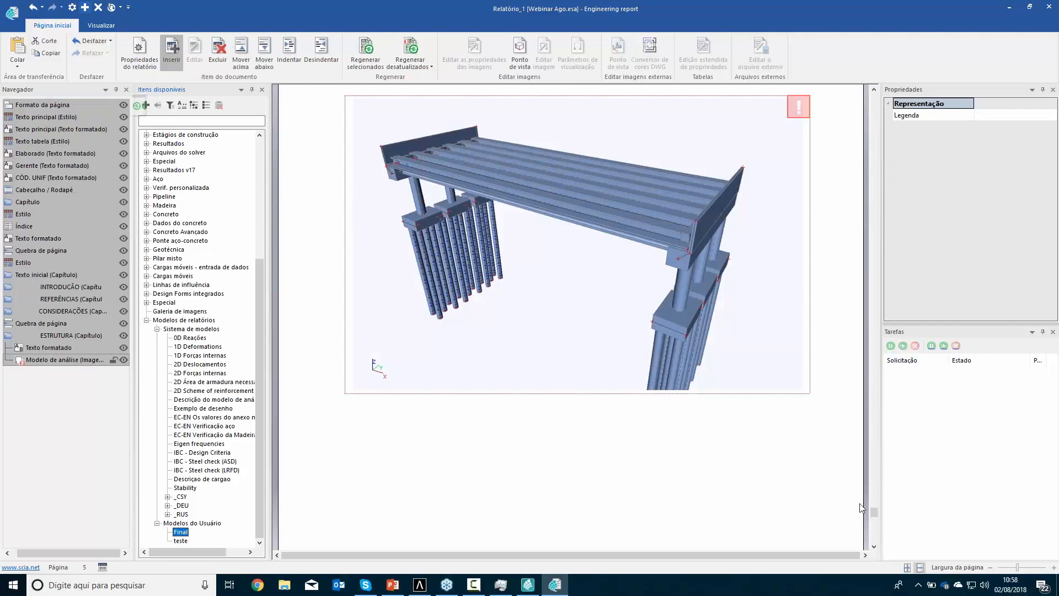
Examine the templated report from its cover page through the index, introduction, references and material parameters
{"action": "left_click_drag", "start_coordinate": [874, 511], "coordinate": [878, 97]}
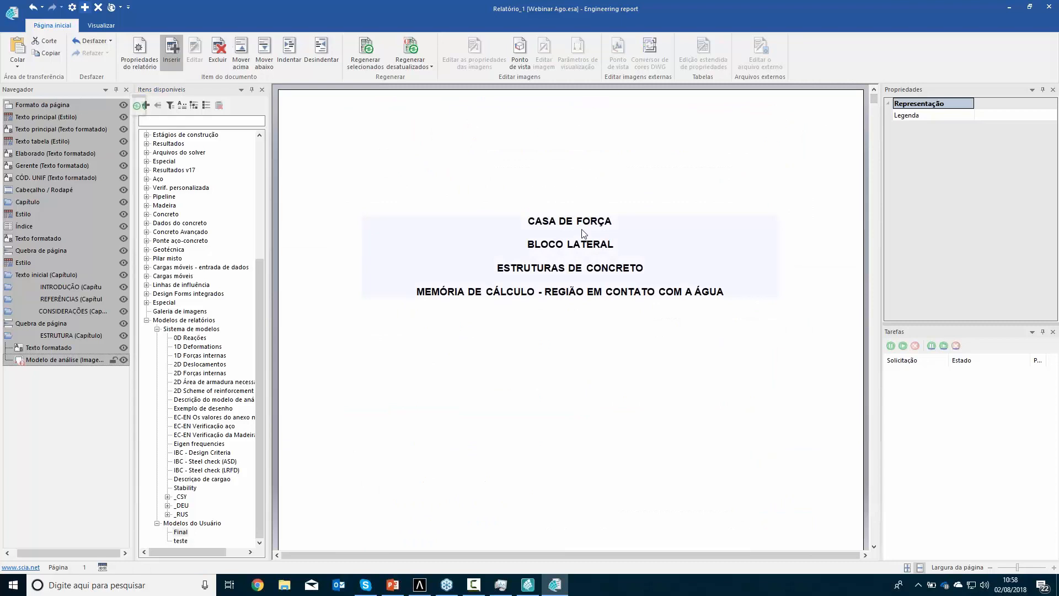
{"action": "scroll", "coordinate": [584, 233], "scroll_direction": "down", "scroll_amount": 10}
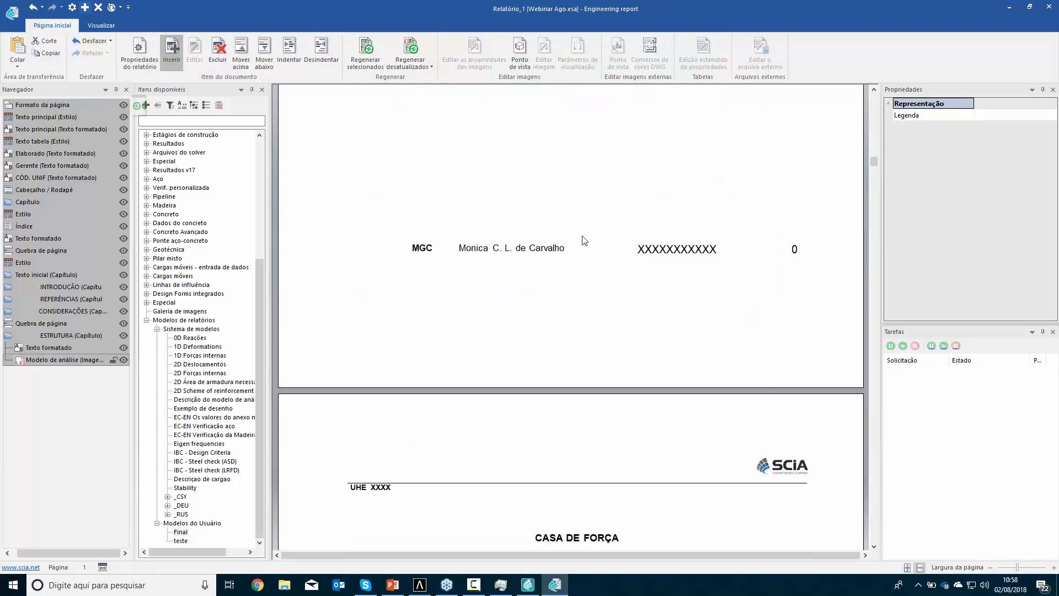
{"action": "scroll", "coordinate": [583, 240], "scroll_direction": "down", "scroll_amount": 6}
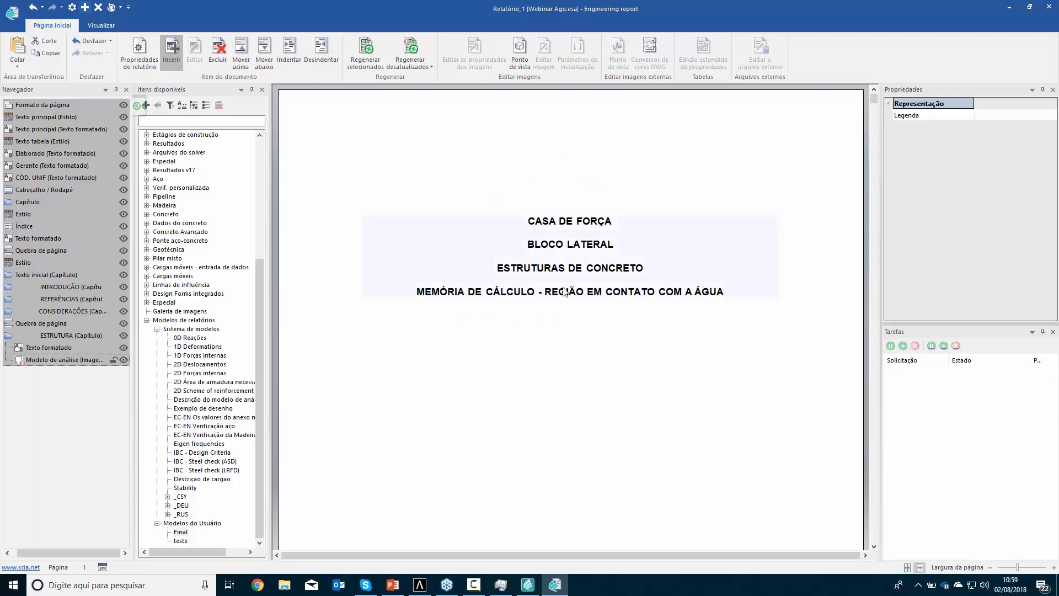
{"action": "scroll", "coordinate": [546, 303], "scroll_direction": "down", "scroll_amount": 5}
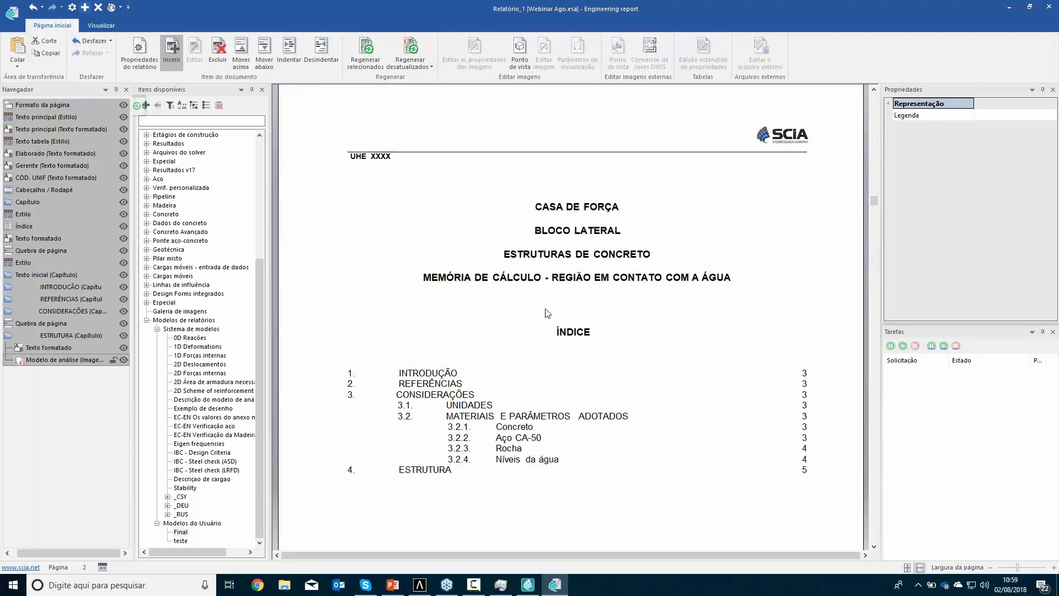
{"action": "scroll", "coordinate": [557, 302], "scroll_direction": "down", "scroll_amount": 8}
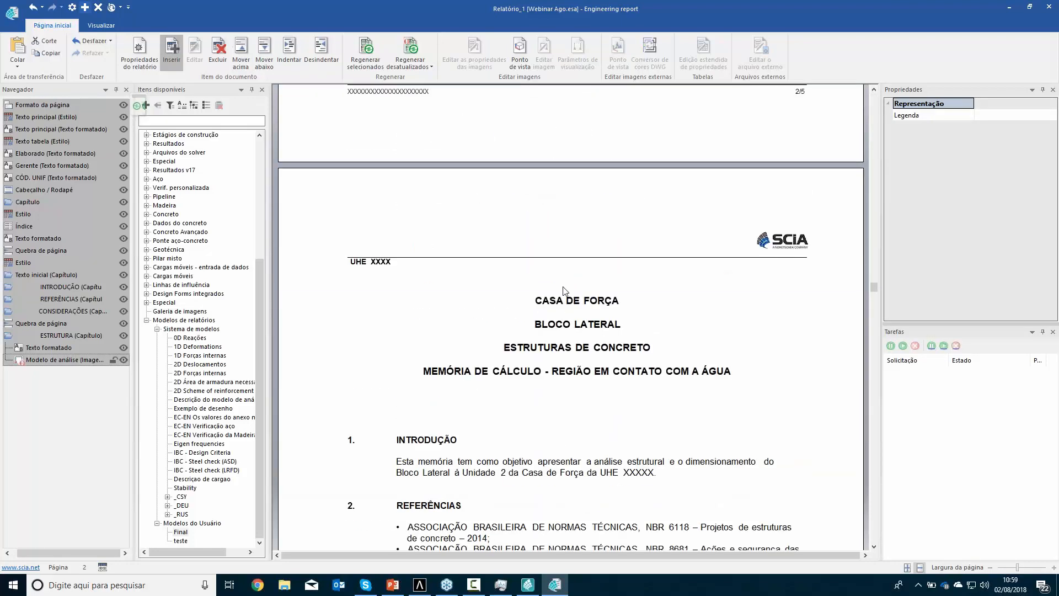
{"action": "scroll", "coordinate": [568, 335], "scroll_direction": "down", "scroll_amount": 10}
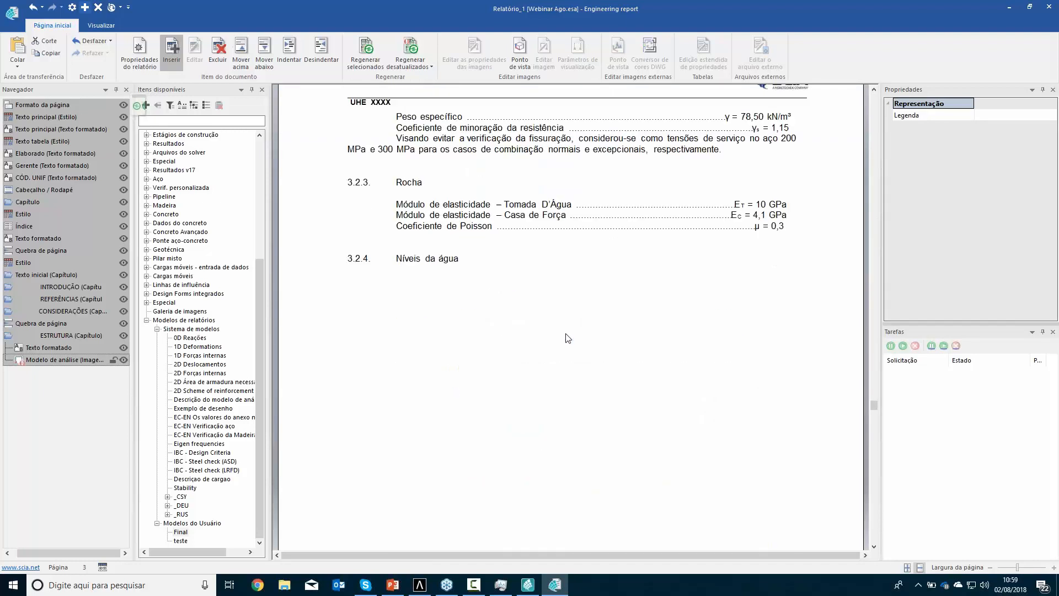
{"action": "scroll", "coordinate": [568, 337], "scroll_direction": "down", "scroll_amount": 8}
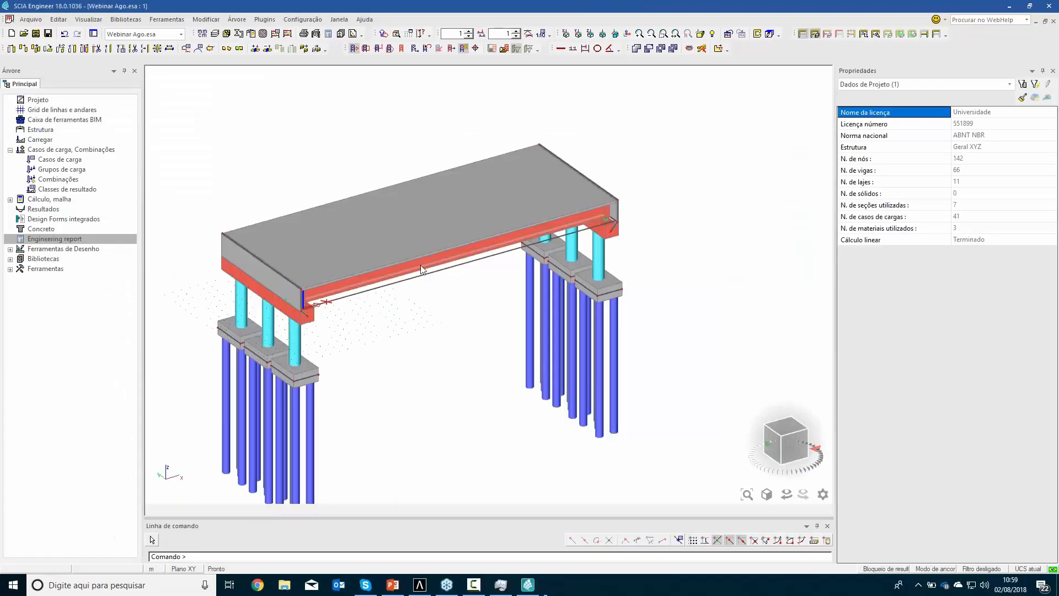
Export the bridge model to the desktop as the IFC 2x3 file Webinar Ago.ifc, keeping the offered export options
{"action": "middle_click_drag", "start_coordinate": [421, 352], "coordinate": [454, 338]}
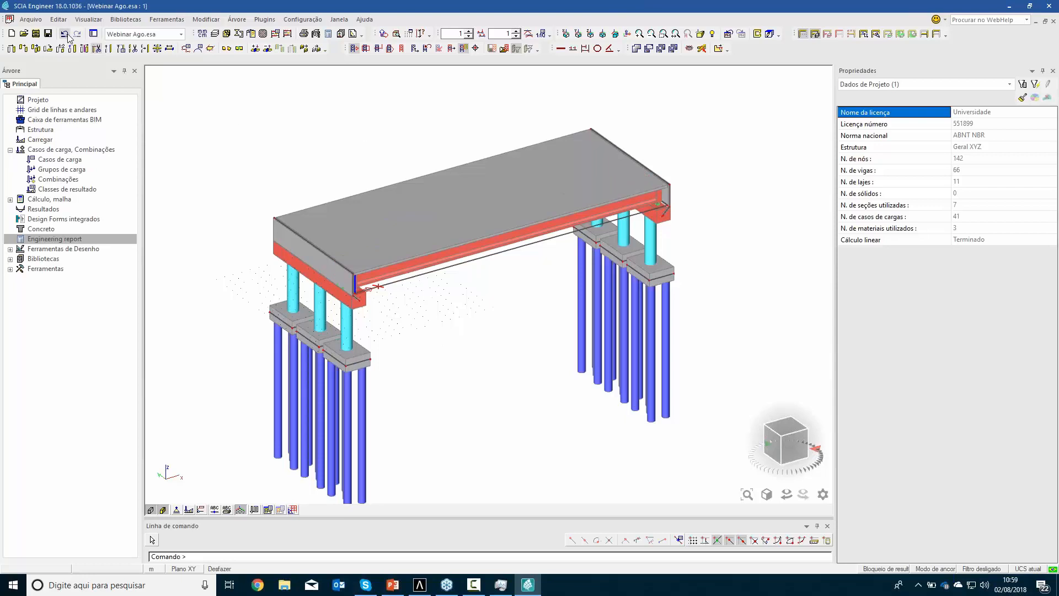
{"action": "left_click", "coordinate": [39, 22]}
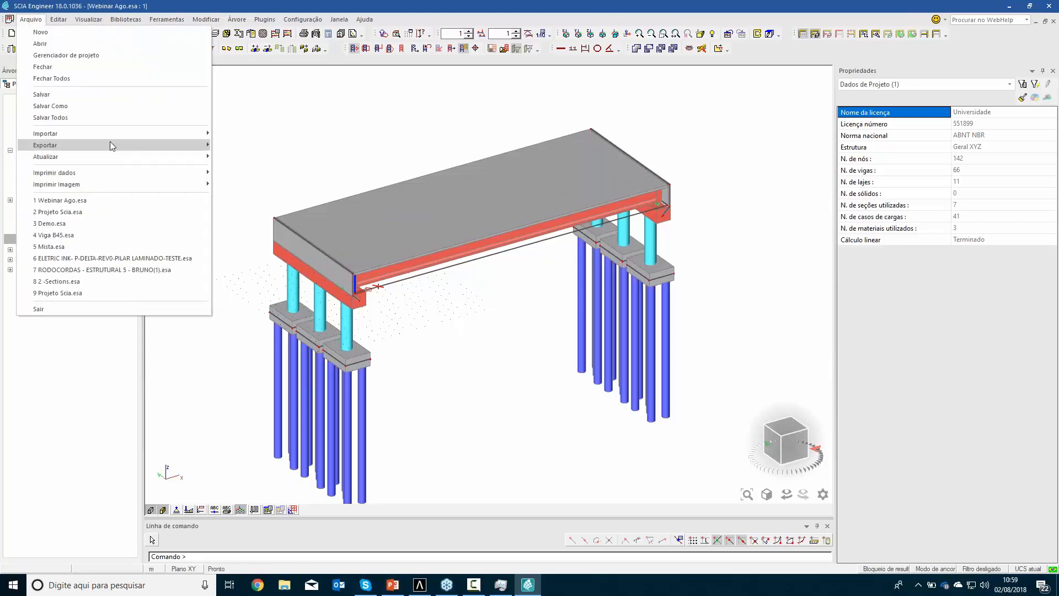
{"action": "mouse_move", "coordinate": [171, 143]}
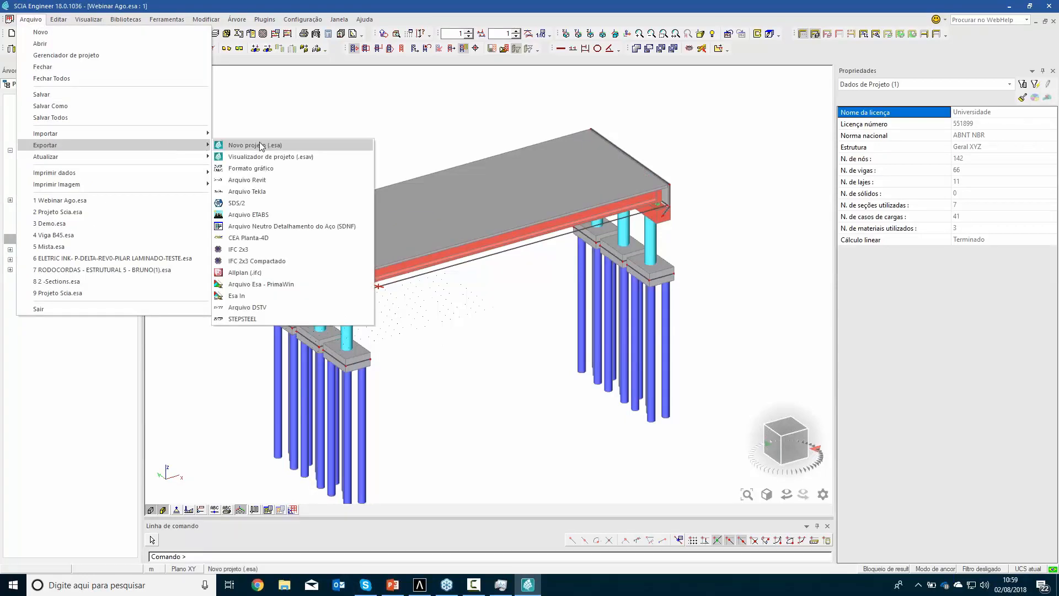
{"action": "left_click", "coordinate": [241, 250]}
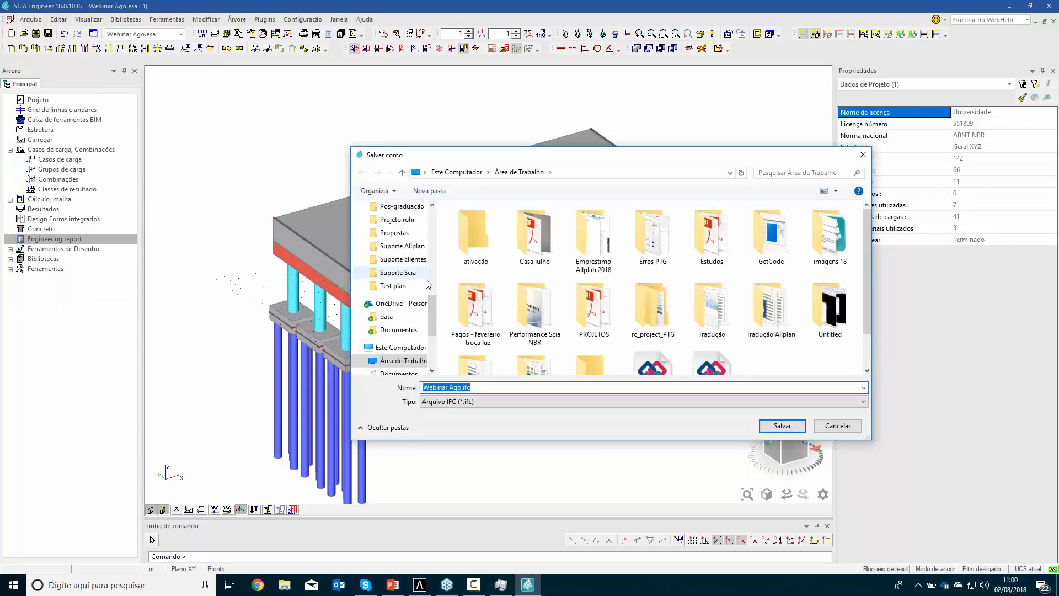
{"action": "left_click", "coordinate": [782, 426]}
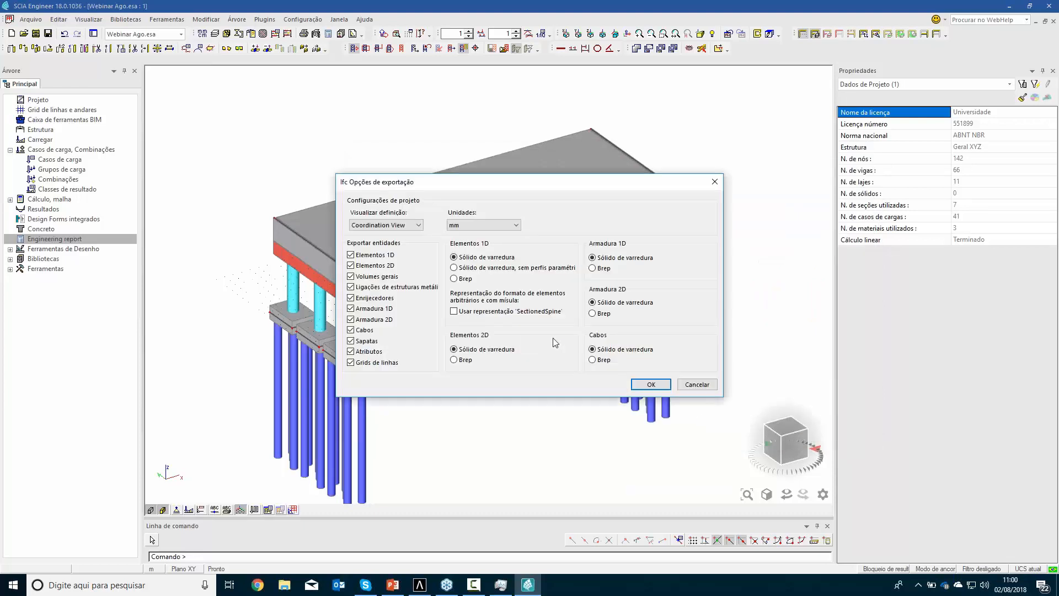
{"action": "left_click", "coordinate": [651, 384]}
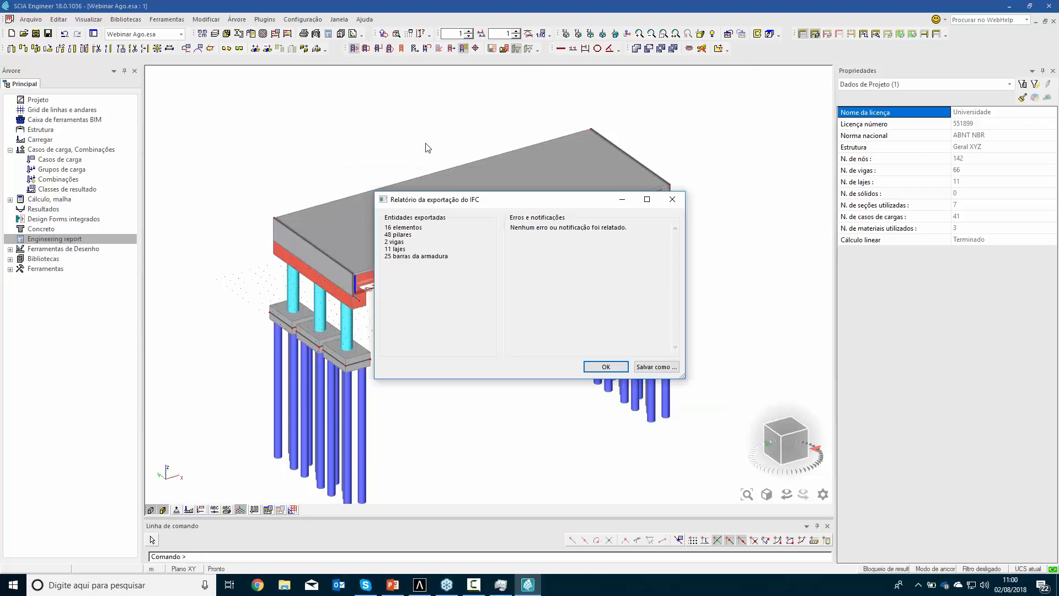
{"action": "left_click", "coordinate": [602, 367]}
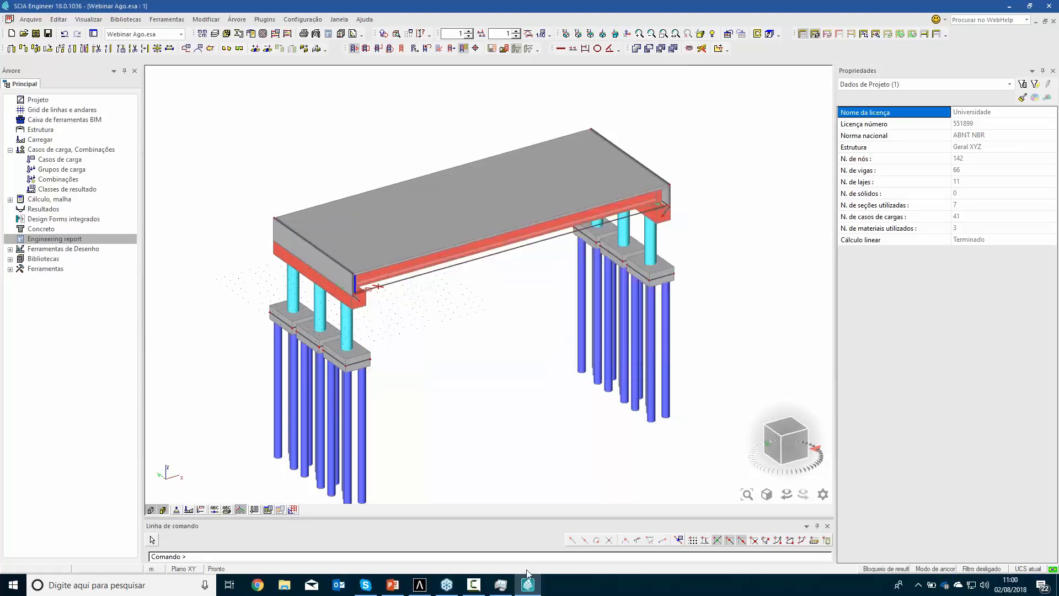
Switch to Allplan and import Webinar Ago.ifc from the desktop into drawing file 2, closing the import log
{"action": "left_click", "coordinate": [424, 587]}
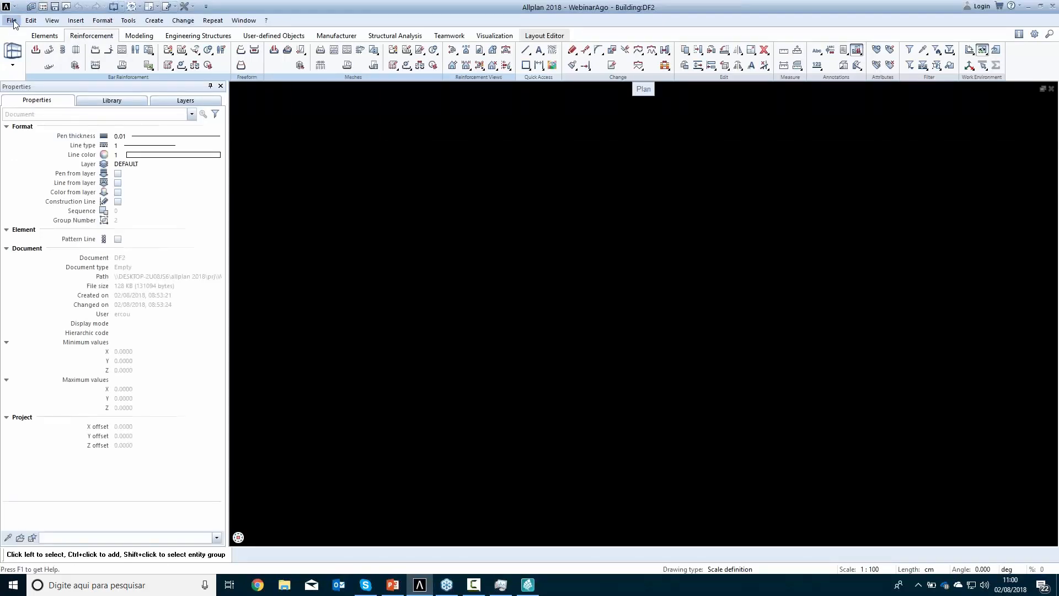
{"action": "left_click", "coordinate": [13, 21]}
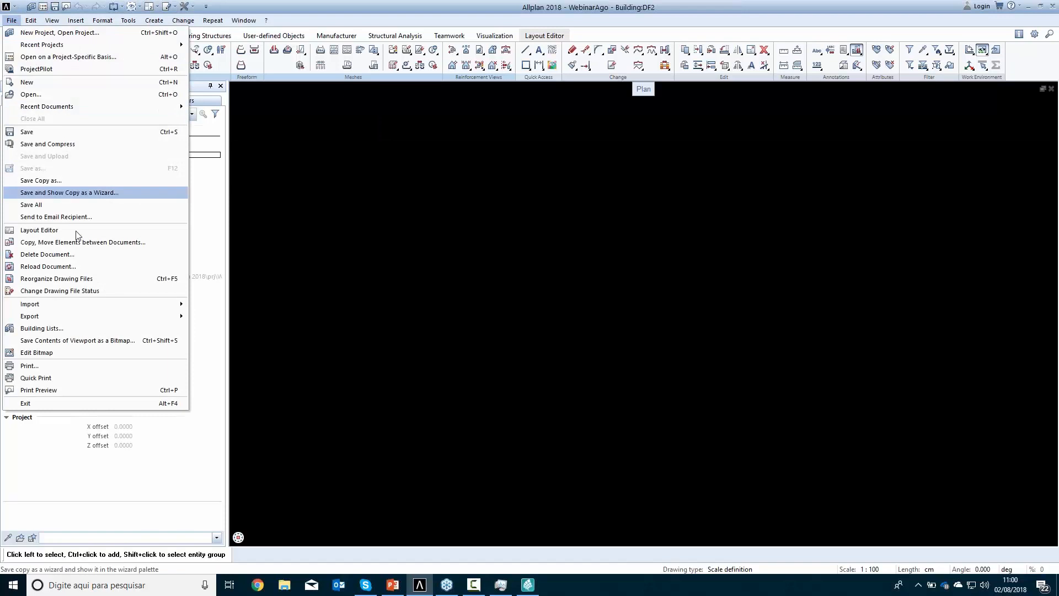
{"action": "mouse_move", "coordinate": [127, 304]}
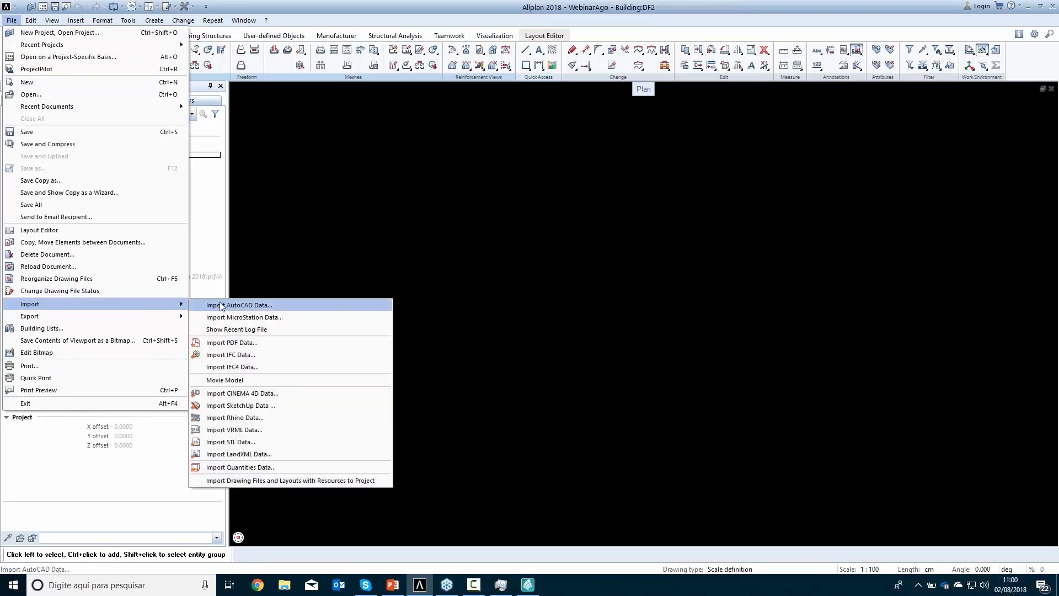
{"action": "left_click", "coordinate": [242, 355]}
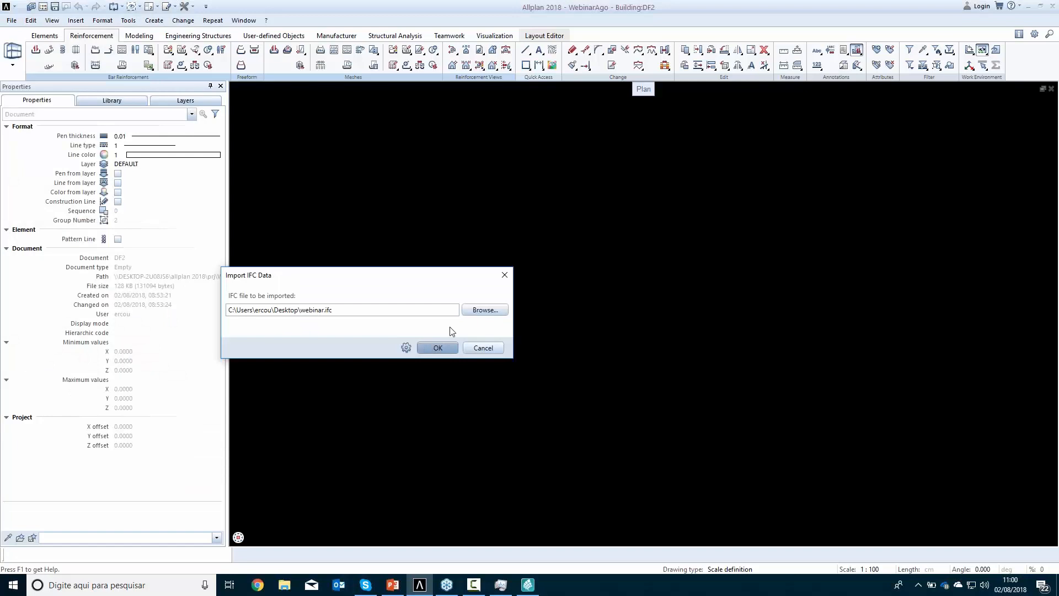
{"action": "left_click", "coordinate": [485, 311]}
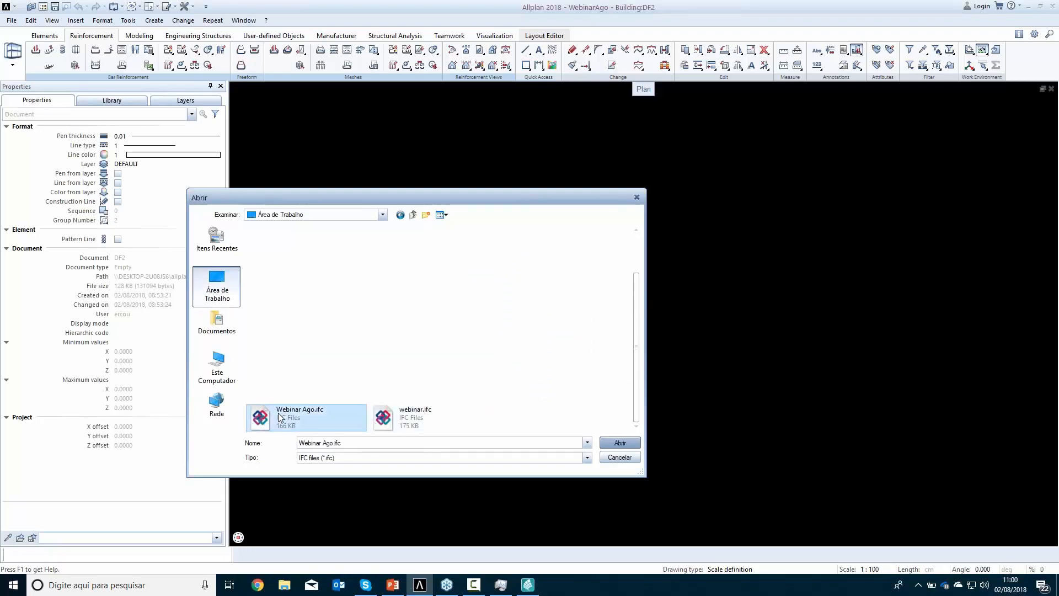
{"action": "double_click", "coordinate": [278, 418]}
{"action": "left_click", "coordinate": [450, 347]}
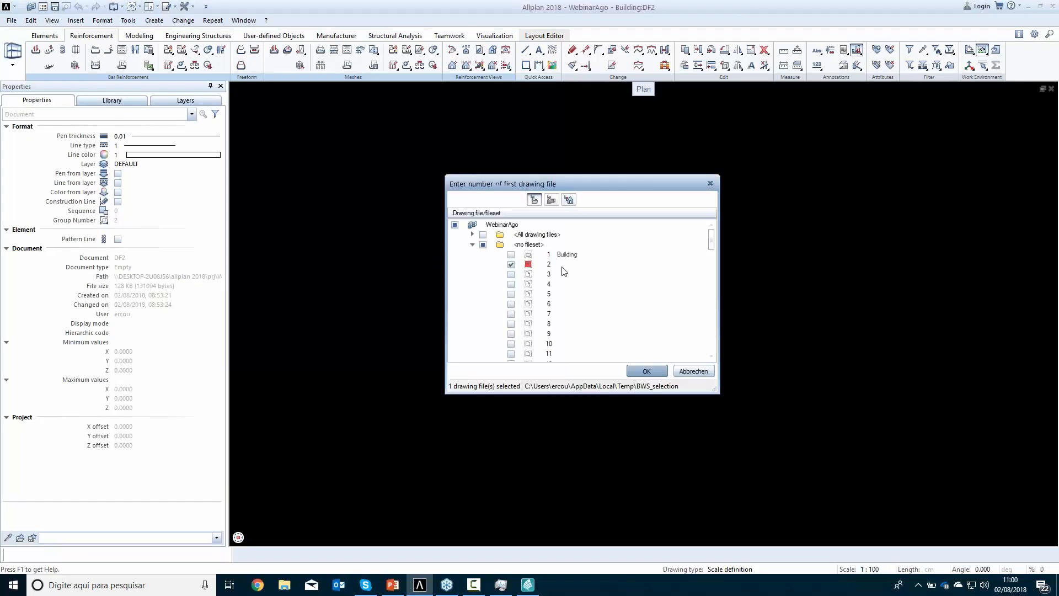
{"action": "left_click", "coordinate": [647, 371]}
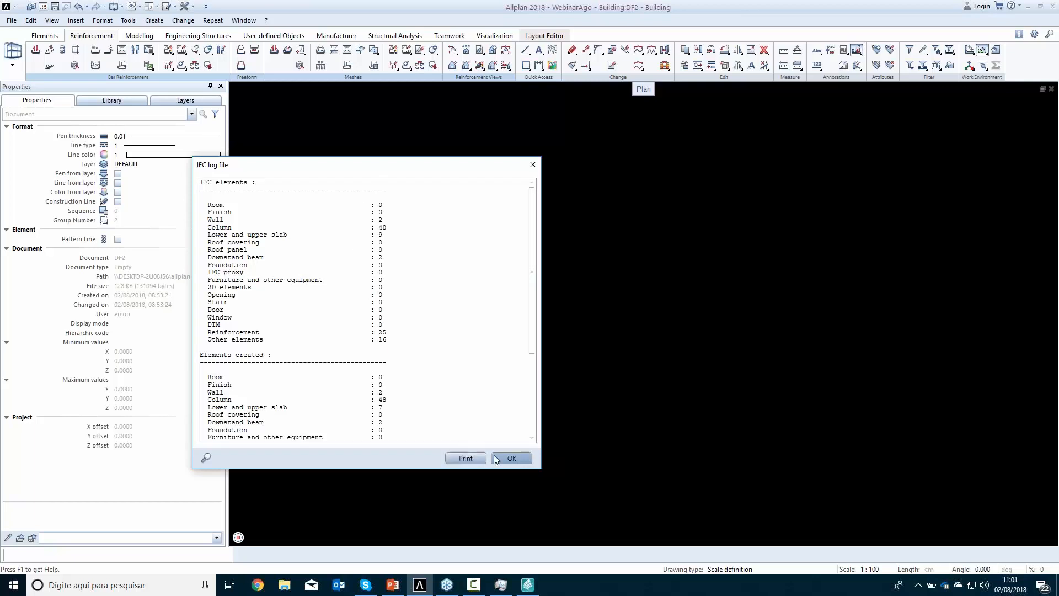
{"action": "left_click", "coordinate": [512, 457]}
View the whole imported bridge in the front left, southwest isometric view and orbit around it
{"action": "scroll", "coordinate": [485, 355], "scroll_direction": "down", "scroll_amount": 4}
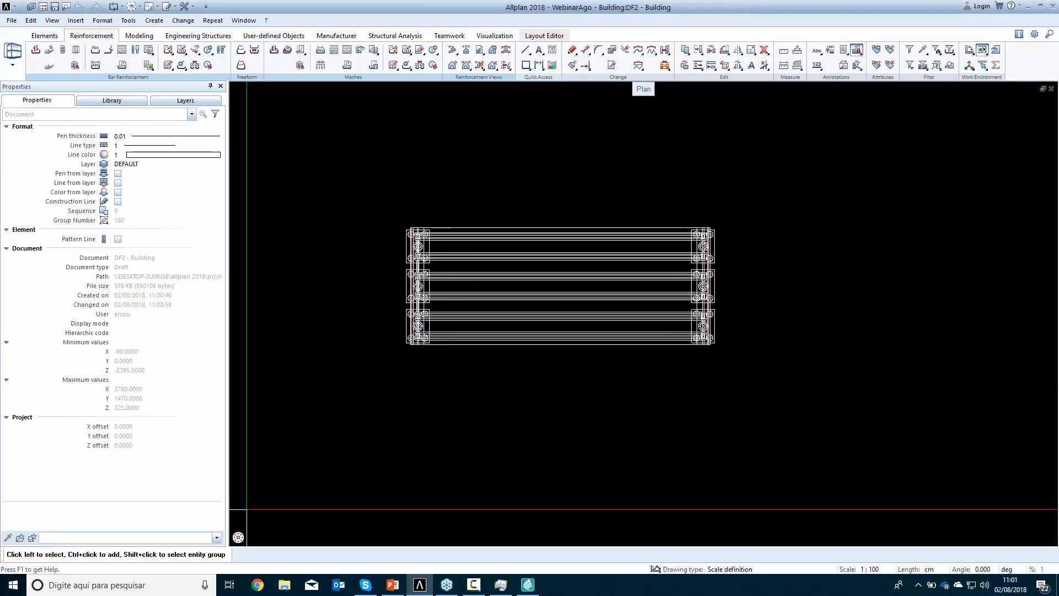
{"action": "left_click", "coordinate": [238, 525]}
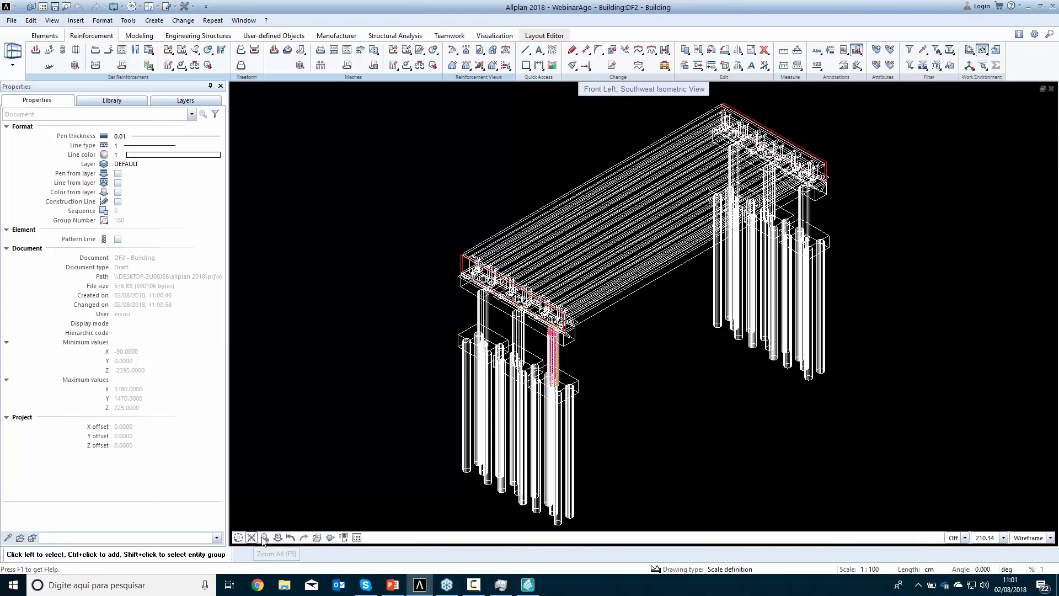
{"action": "left_click", "coordinate": [278, 538]}
{"action": "left_click_drag", "start_coordinate": [656, 335], "coordinate": [674, 354]}
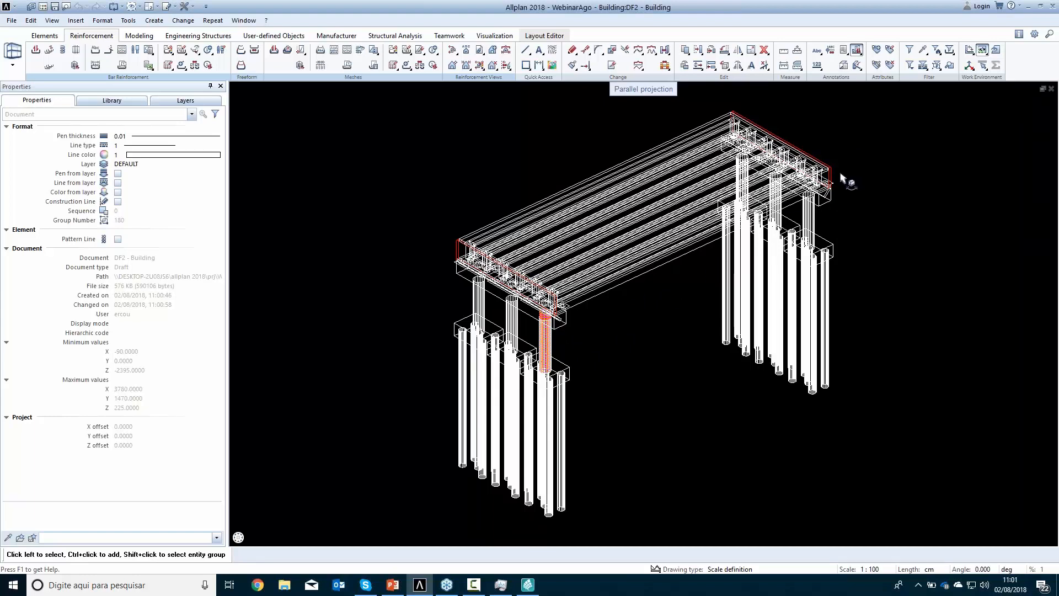
Examine the imported longitudinal bars and stirrups of the reinforced column, from the cap beam down to its pile cap
{"action": "scroll", "coordinate": [543, 331], "scroll_direction": "up", "scroll_amount": 8}
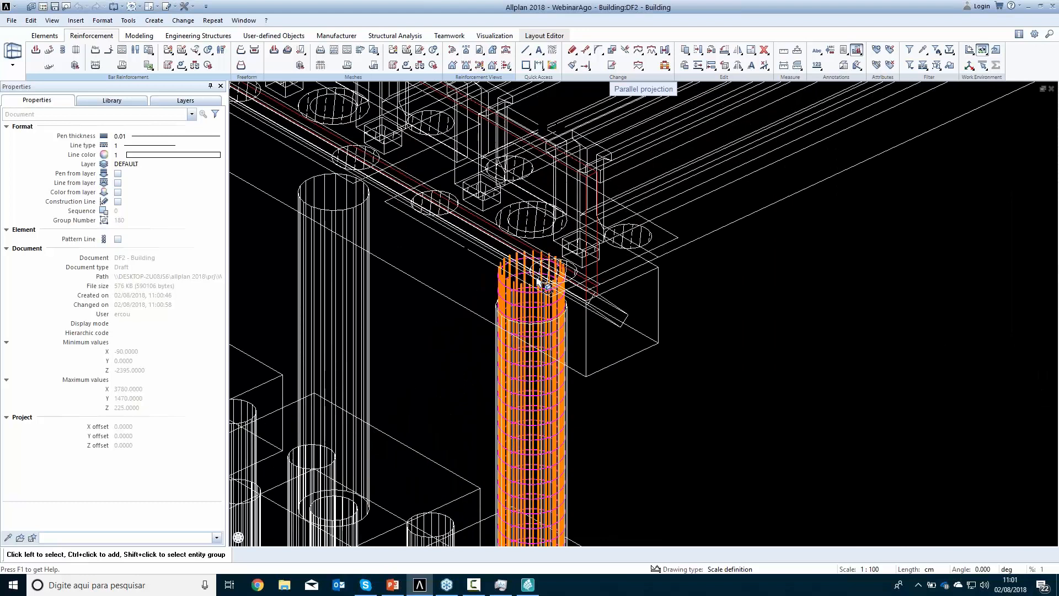
{"action": "scroll", "coordinate": [537, 278], "scroll_direction": "up", "scroll_amount": 5}
{"action": "scroll", "coordinate": [514, 370], "scroll_direction": "down", "scroll_amount": 2}
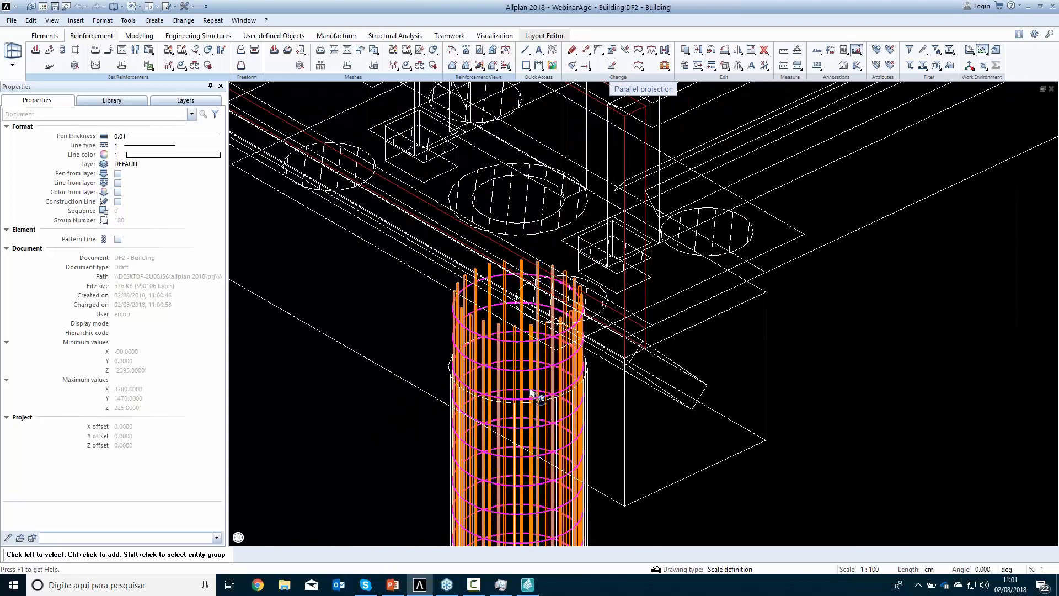
{"action": "scroll", "coordinate": [539, 279], "scroll_direction": "down", "scroll_amount": 4}
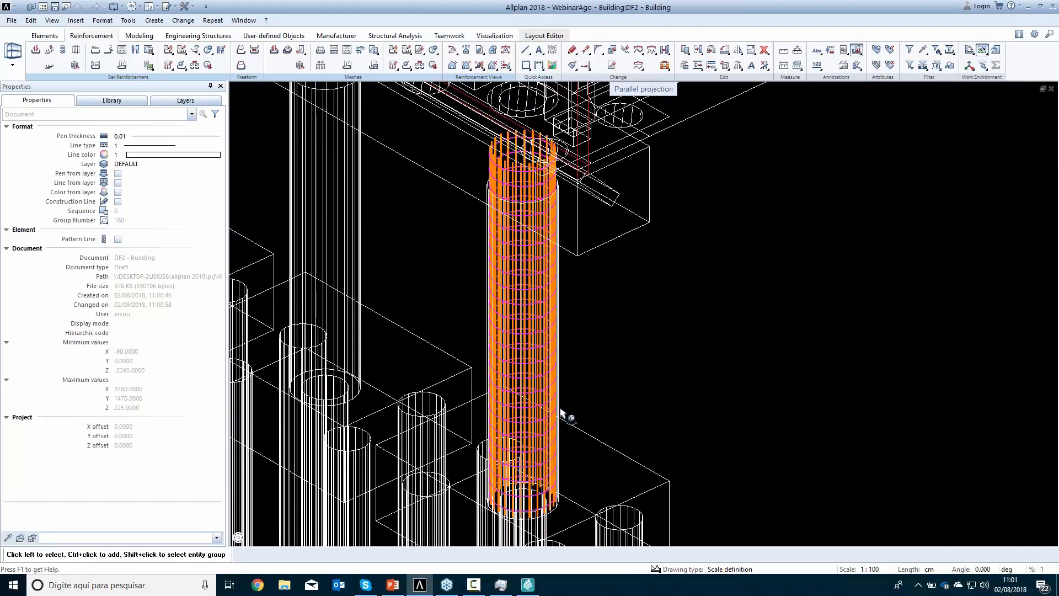
{"action": "middle_click_drag", "start_coordinate": [559, 469], "coordinate": [559, 504]}
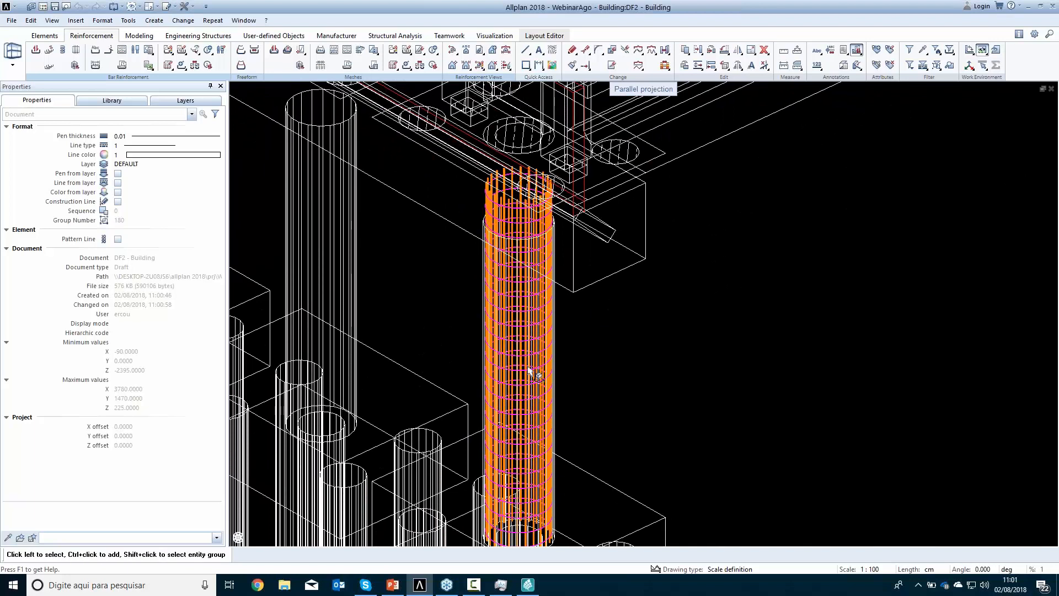
{"action": "scroll", "coordinate": [545, 422], "scroll_direction": "down", "scroll_amount": 1}
{"action": "middle_click_drag", "start_coordinate": [563, 418], "coordinate": [577, 255]}
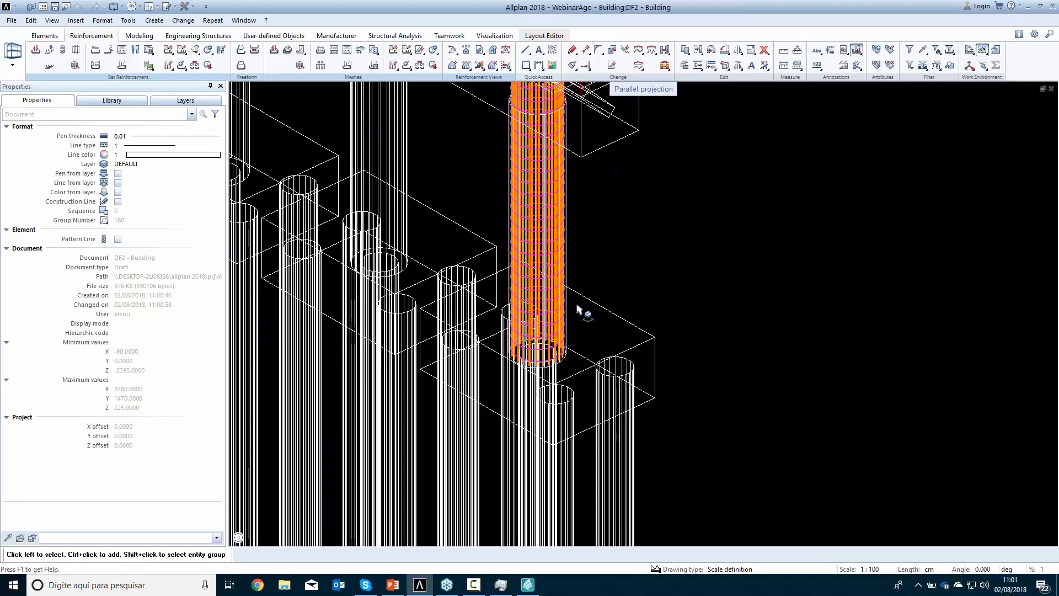
View the whole bridge in a rendered perspective view, orbit around it, and close that view
{"action": "scroll", "coordinate": [577, 308], "scroll_direction": "down", "scroll_amount": 6}
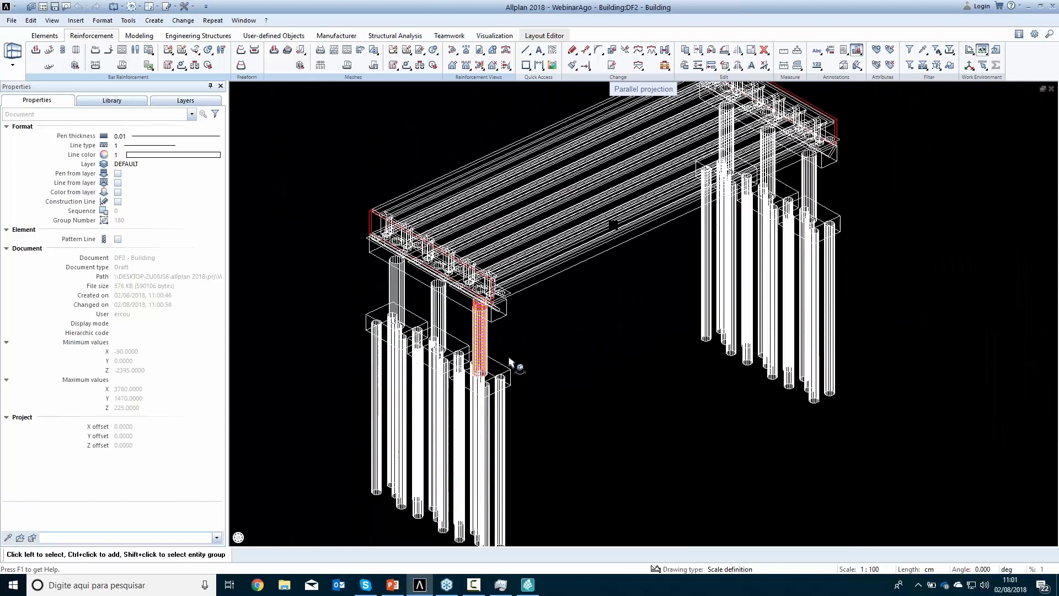
{"action": "mouse_move", "coordinate": [238, 537]}
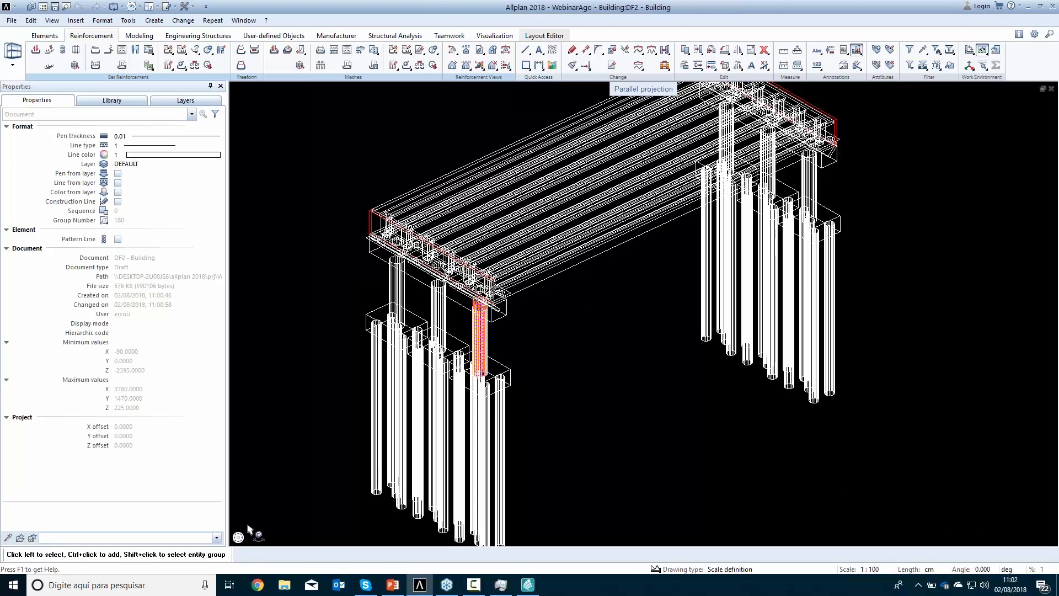
{"action": "scroll", "coordinate": [331, 393], "scroll_direction": "down", "scroll_amount": 3}
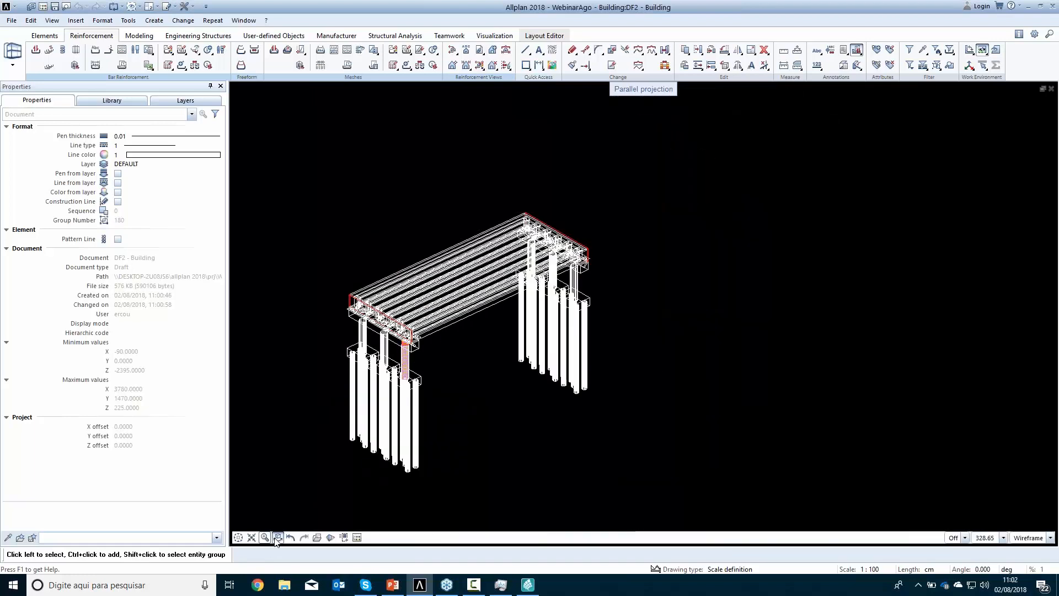
{"action": "key", "text": "F4"}
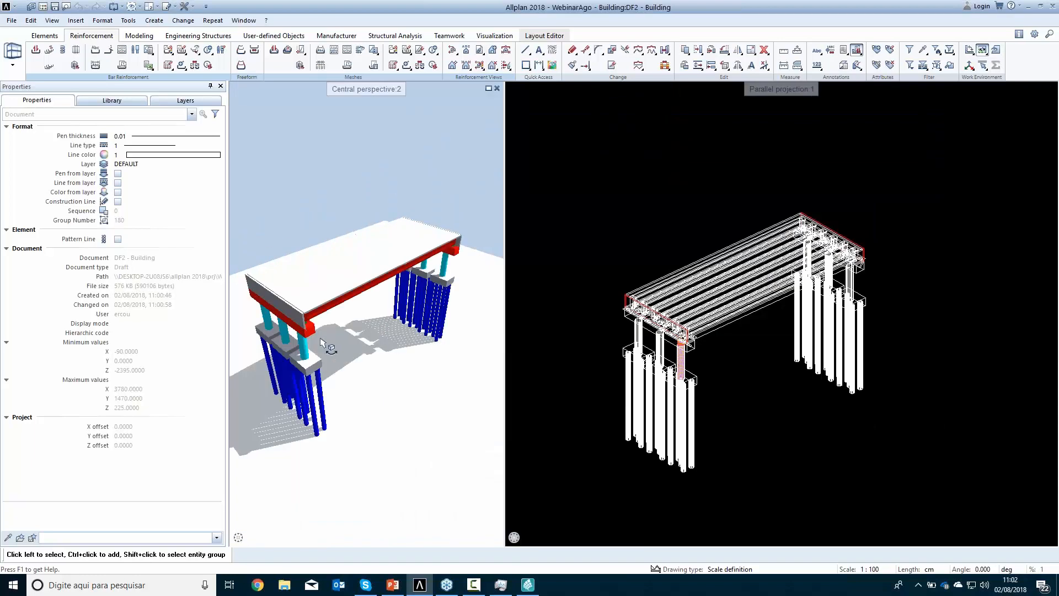
{"action": "scroll", "coordinate": [325, 333], "scroll_direction": "up", "scroll_amount": 5}
{"action": "scroll", "coordinate": [314, 327], "scroll_direction": "down", "scroll_amount": 5}
{"action": "left_click_drag", "start_coordinate": [389, 302], "coordinate": [403, 265]}
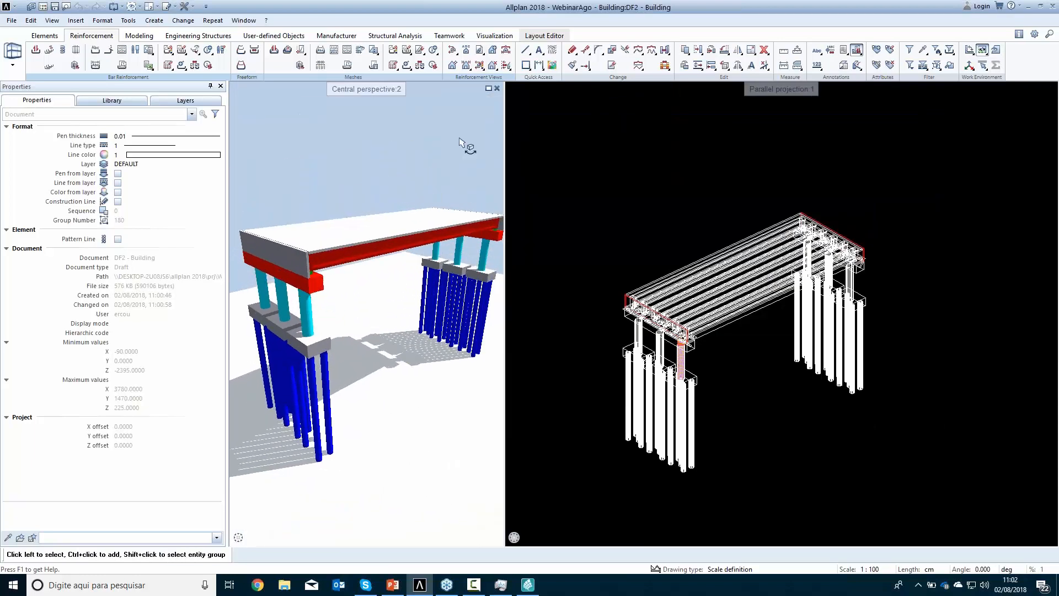
{"action": "left_click", "coordinate": [496, 88]}
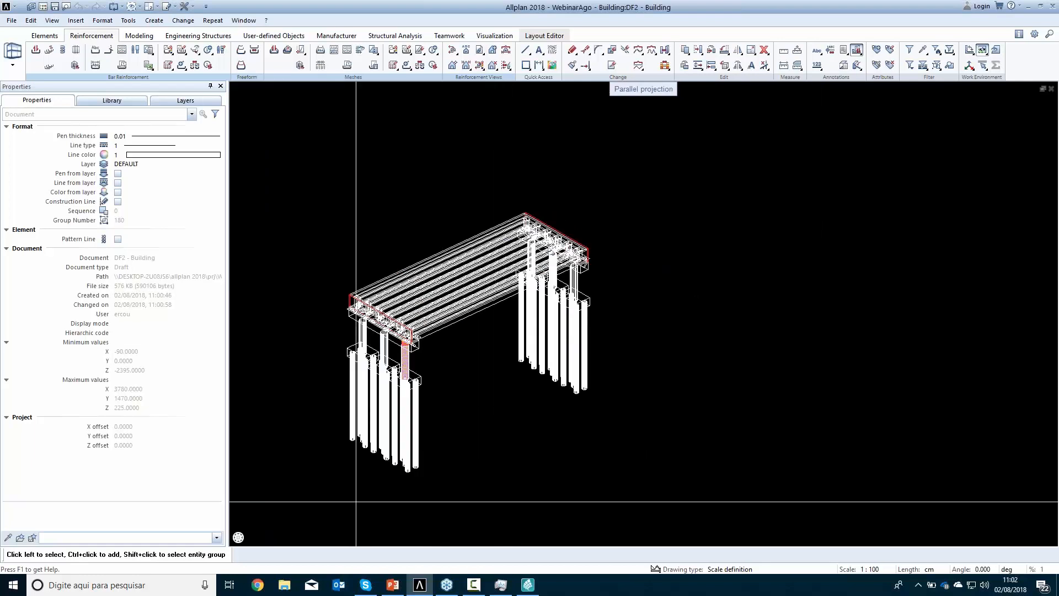
In the front, south elevation, delete the inclined element inside the cap beam above the reinforced column
{"action": "left_click", "coordinate": [253, 525]}
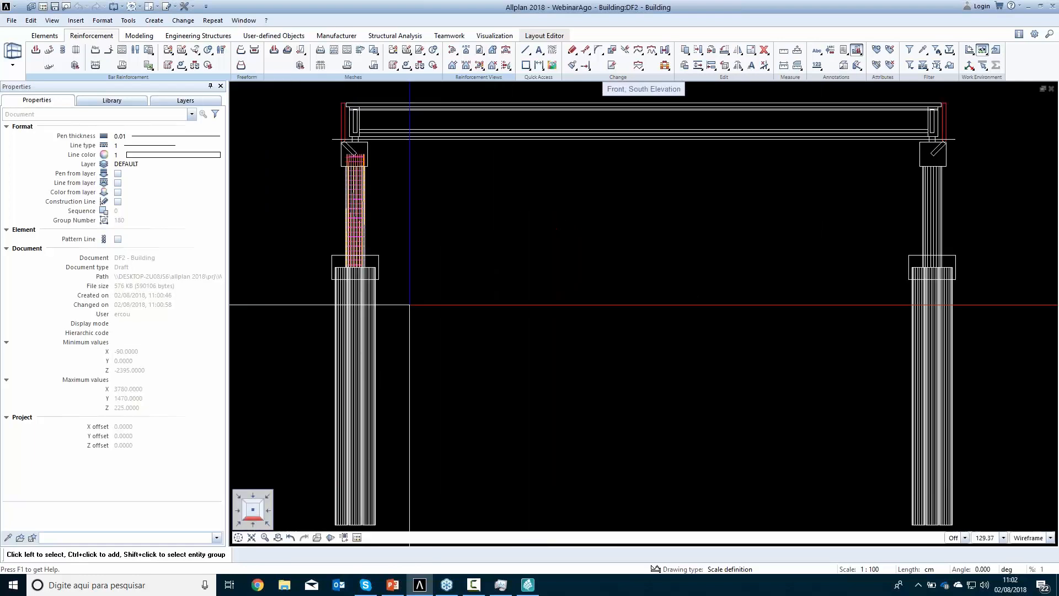
{"action": "scroll", "coordinate": [353, 160], "scroll_direction": "up", "scroll_amount": 6}
{"action": "left_click", "coordinate": [362, 162]}
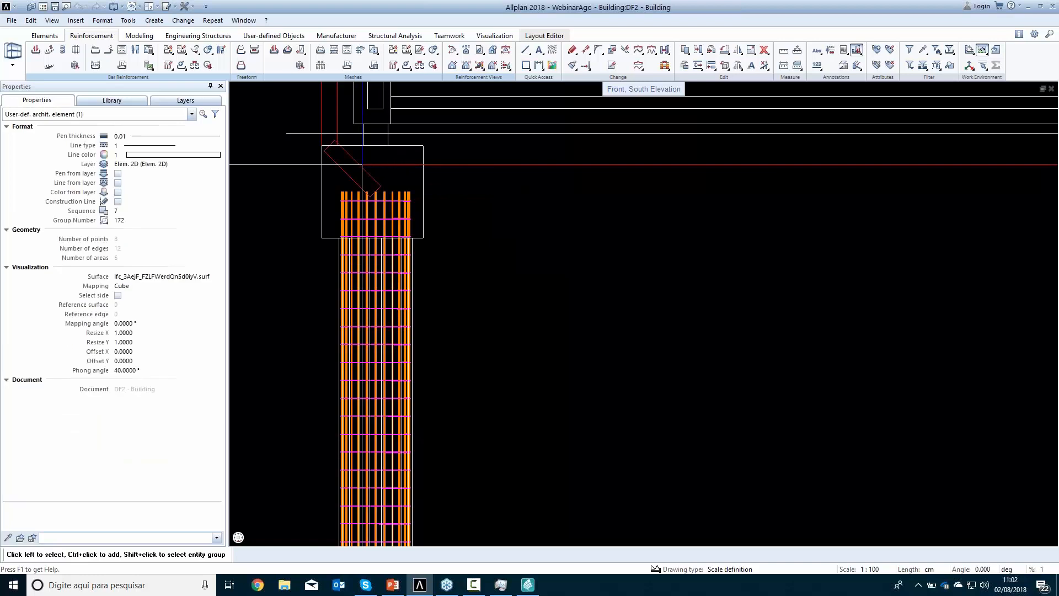
{"action": "double_click", "coordinate": [361, 164]}
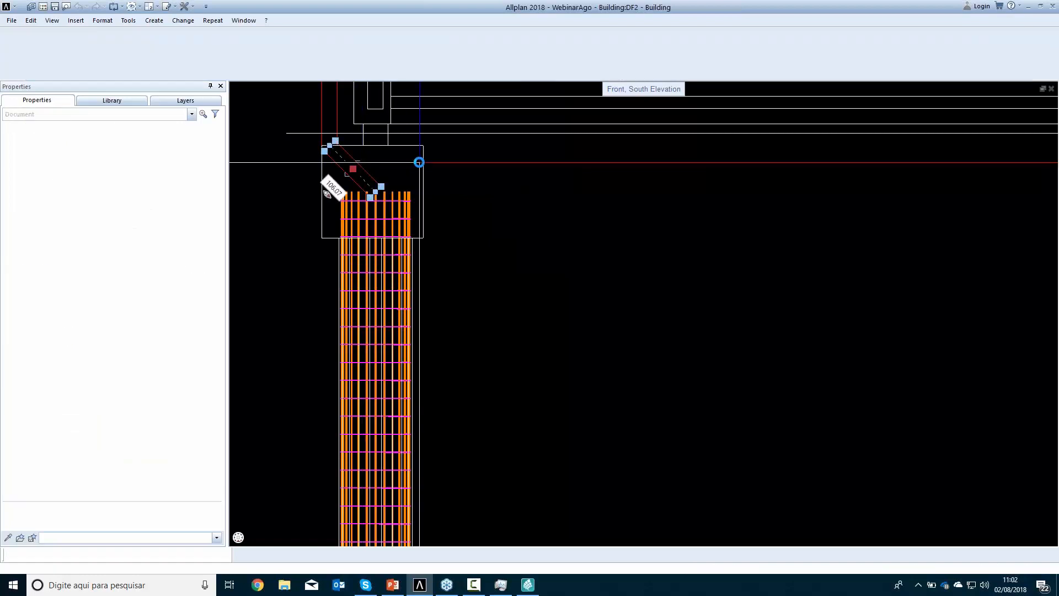
{"action": "key", "text": "Delete"}
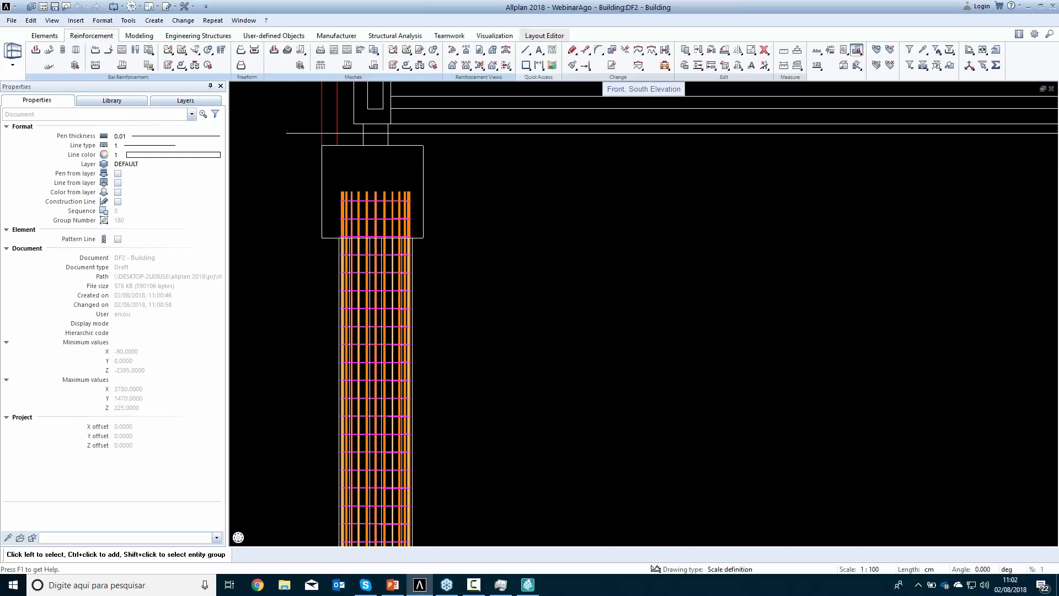
Delete the matching inclined element inside the cap beam at the bridge's opposite end
{"action": "scroll", "coordinate": [512, 227], "scroll_direction": "down", "scroll_amount": 5}
{"action": "middle_click_drag", "start_coordinate": [428, 353], "coordinate": [239, 366]}
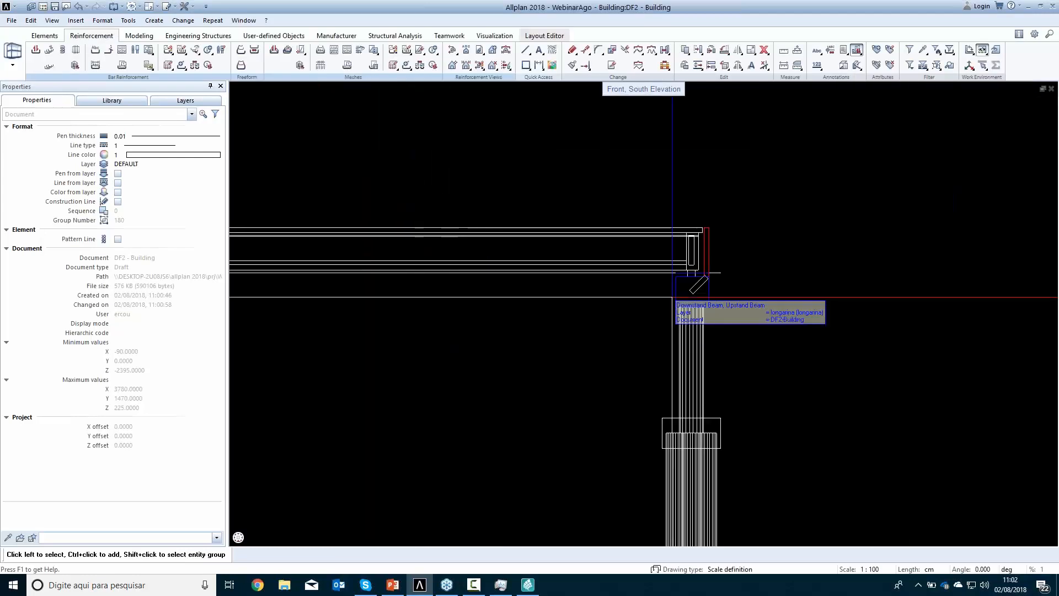
{"action": "scroll", "coordinate": [689, 298], "scroll_direction": "up", "scroll_amount": 5}
{"action": "left_click", "coordinate": [705, 271]}
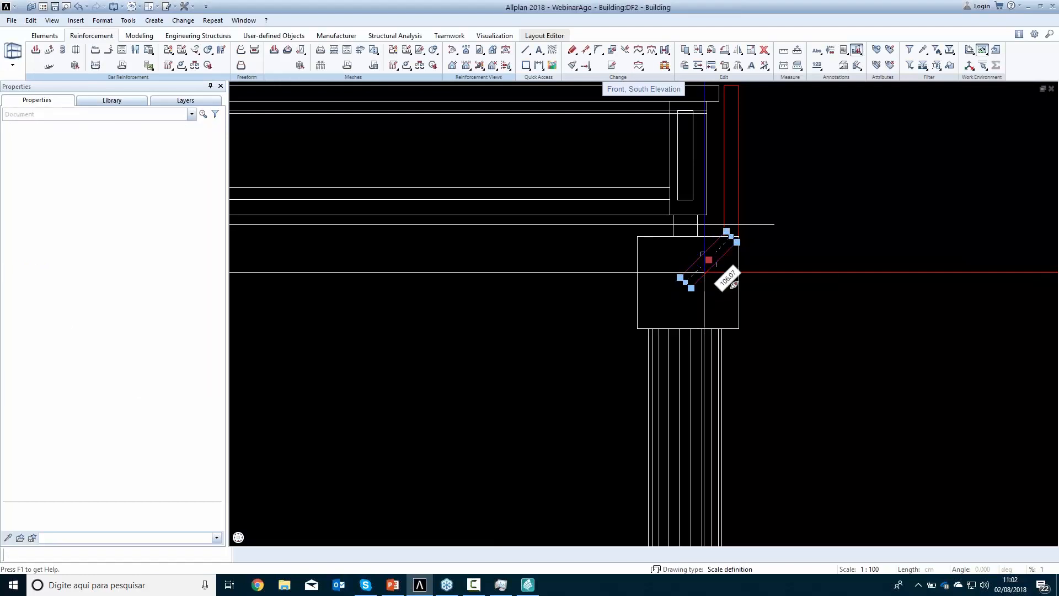
{"action": "key", "text": "Delete"}
In the left, west elevation, move all the piles down by 65 cm
{"action": "scroll", "coordinate": [705, 272], "scroll_direction": "down", "scroll_amount": 10}
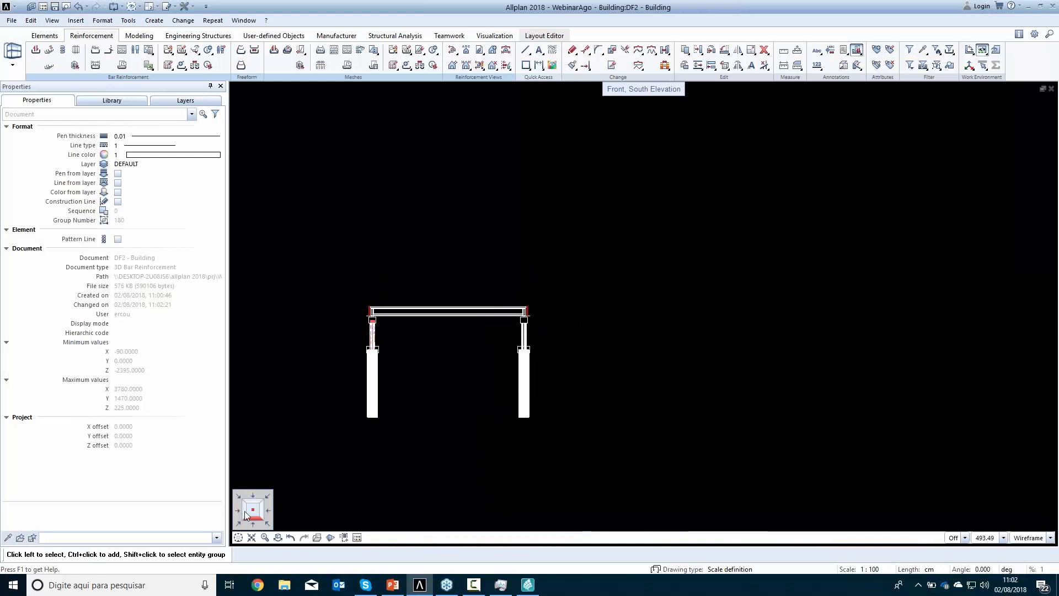
{"action": "left_click", "coordinate": [241, 517]}
{"action": "scroll", "coordinate": [646, 237], "scroll_direction": "up", "scroll_amount": 5}
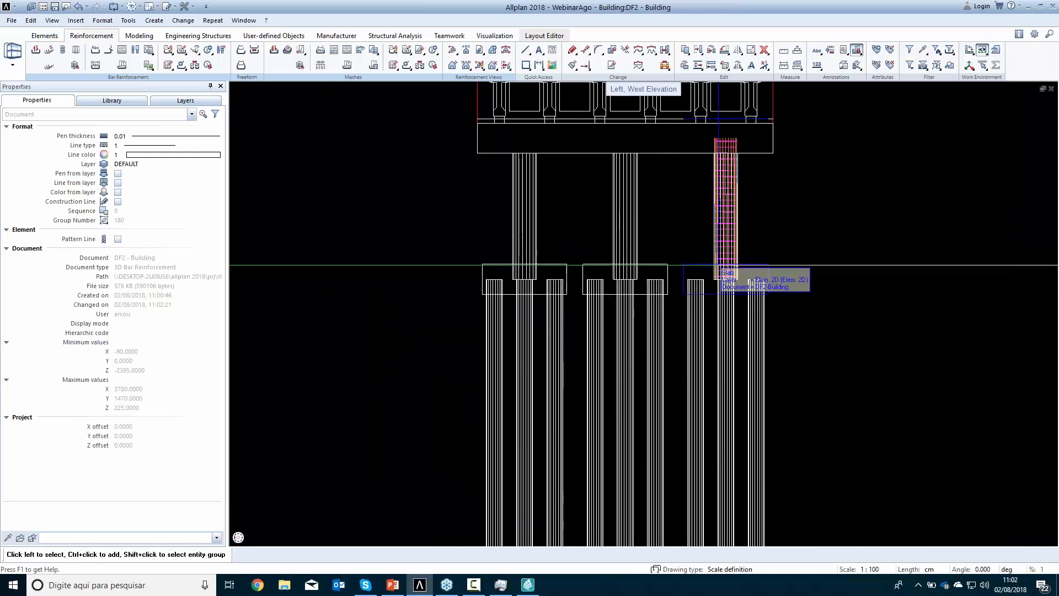
{"action": "middle_click_drag", "start_coordinate": [646, 237], "coordinate": [638, 219]}
{"action": "left_click_drag", "start_coordinate": [733, 507], "coordinate": [418, 389]}
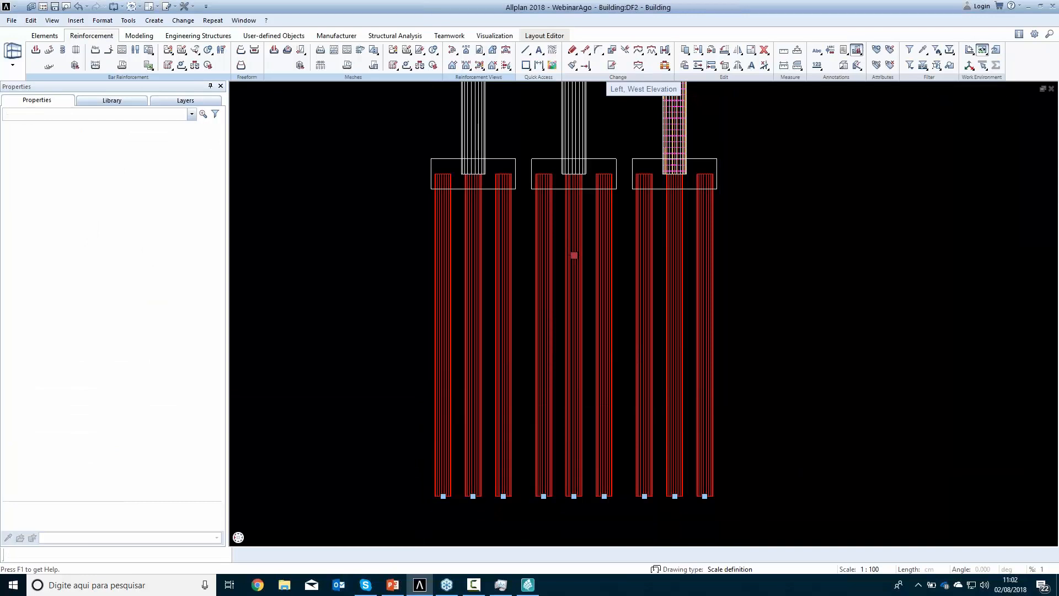
{"action": "key", "text": "Delete"}
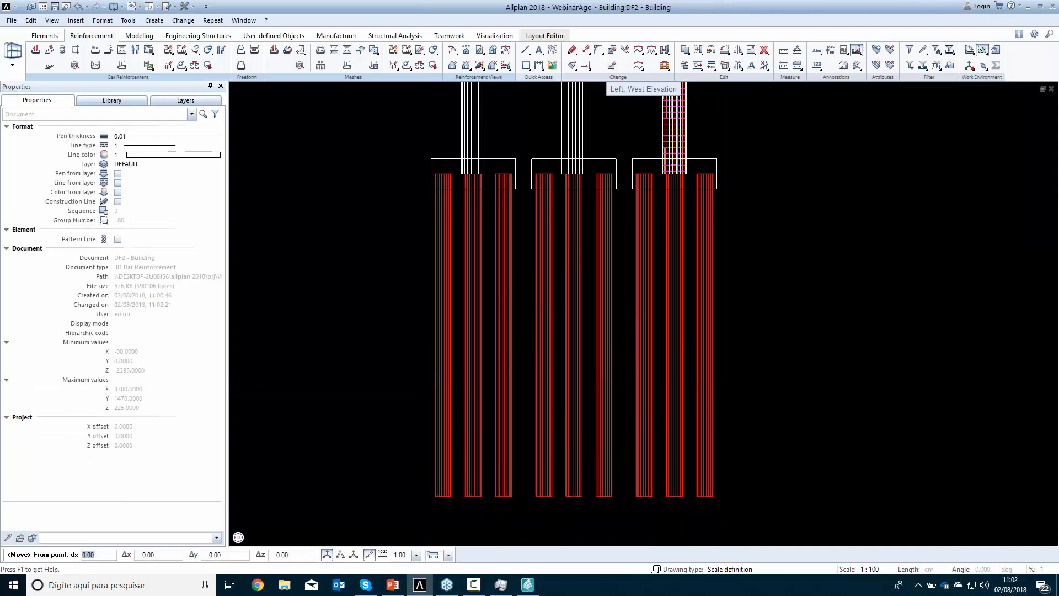
{"action": "left_click", "coordinate": [772, 246]}
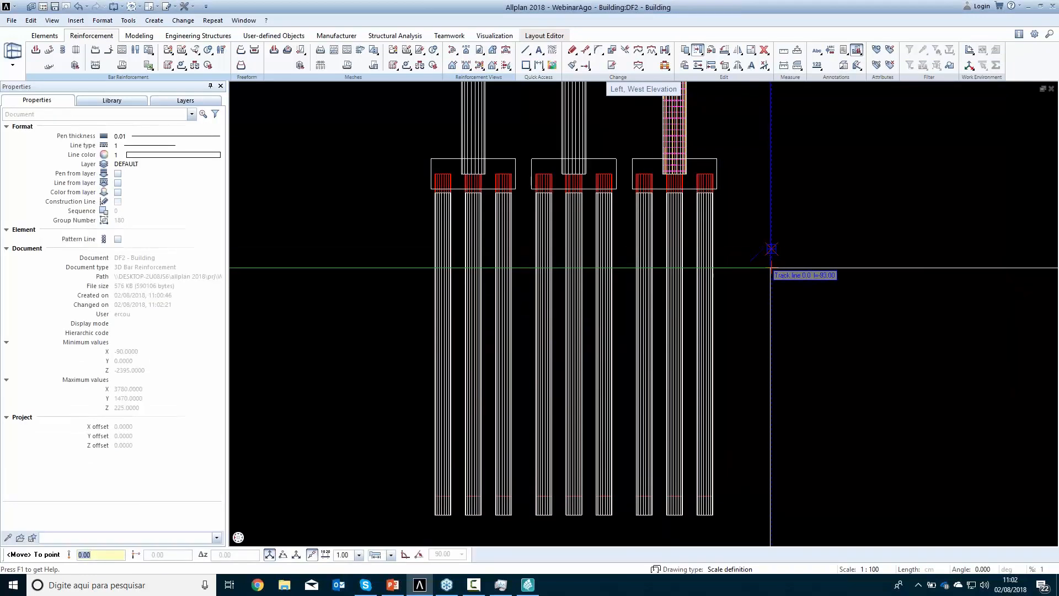
{"action": "type", "text": "65"}
{"action": "key", "text": "Return"}
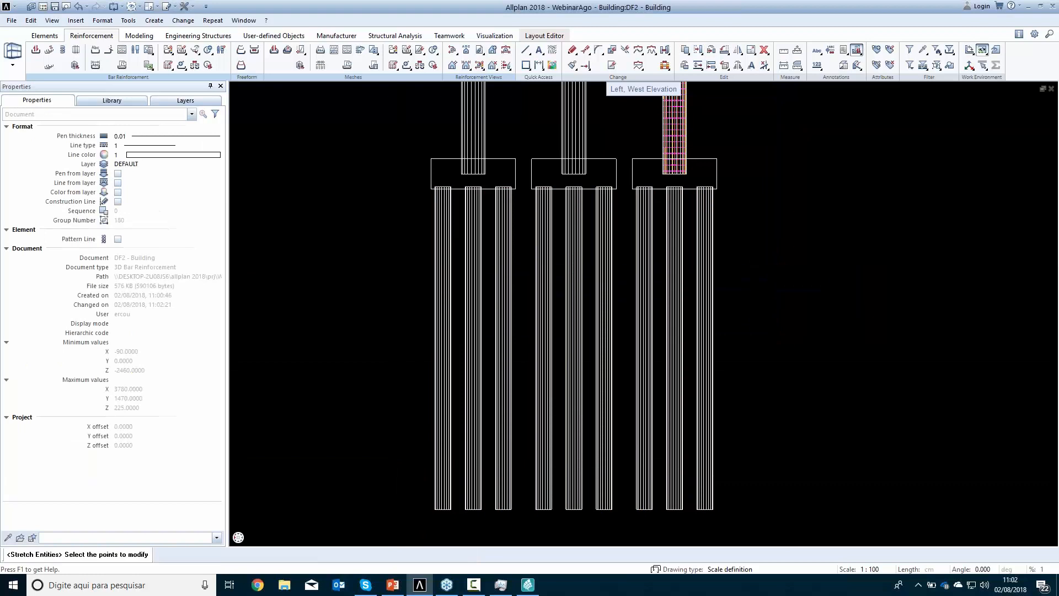
Stretch the lower ends of all the piles upward by 65 cm
{"action": "left_click_drag", "start_coordinate": [402, 478], "coordinate": [781, 508]}
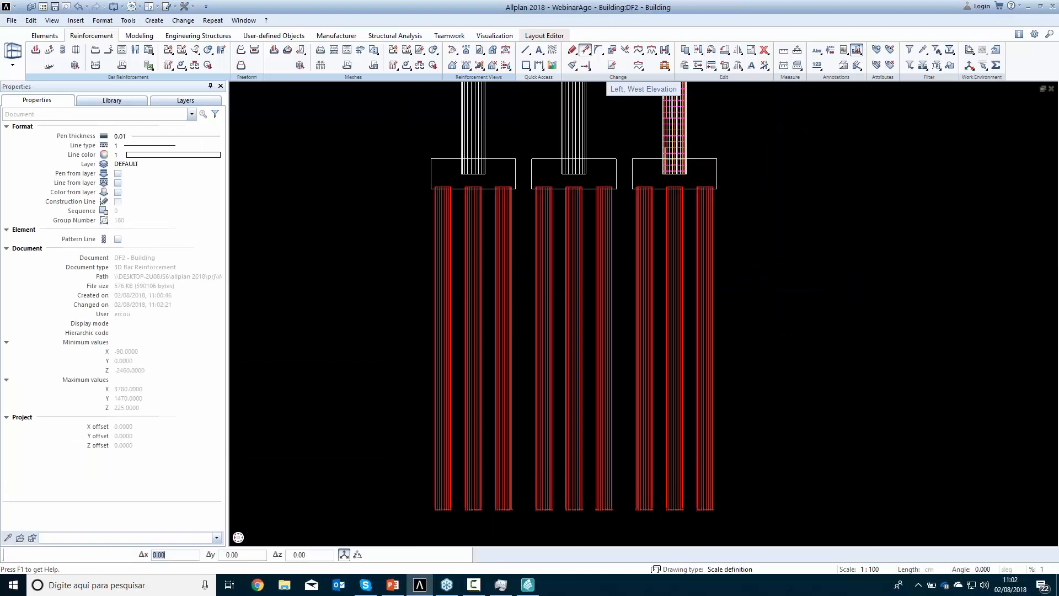
{"action": "left_click", "coordinate": [786, 503]}
{"action": "type", "text": "65"}
{"action": "key", "text": "Return"}
{"action": "key", "text": "Escape"}
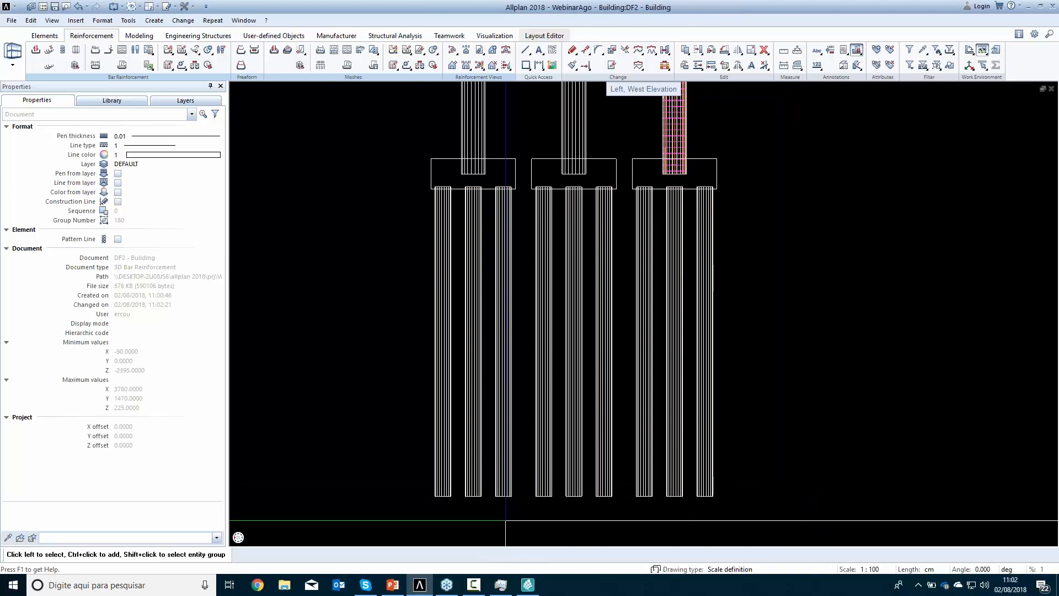
Stretch the lower ends of the columns upward to the top face of the pile caps
{"action": "scroll", "coordinate": [670, 182], "scroll_direction": "up", "scroll_amount": 5}
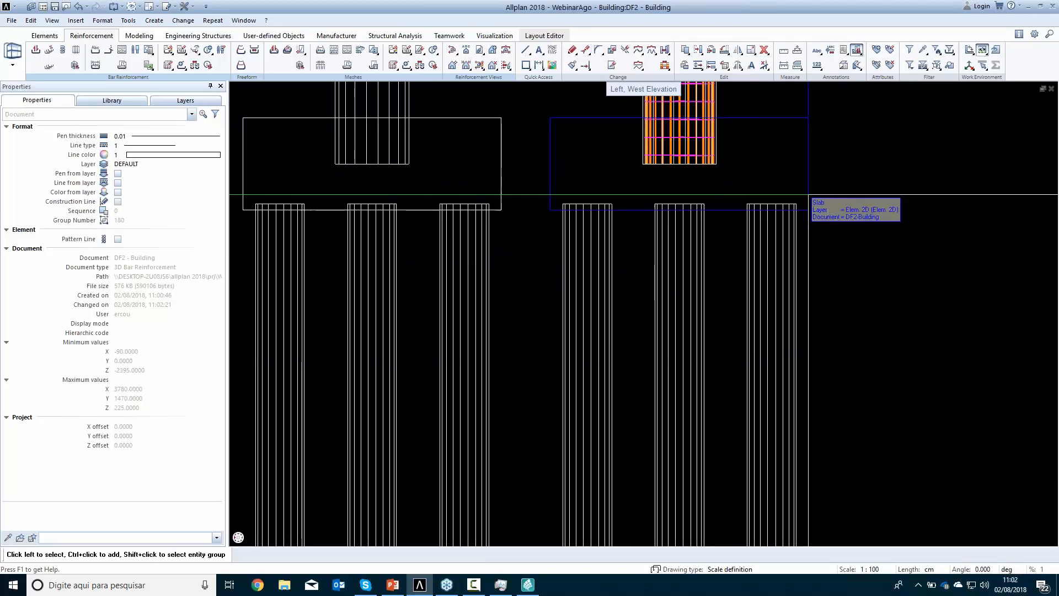
{"action": "scroll", "coordinate": [696, 199], "scroll_direction": "down", "scroll_amount": 3}
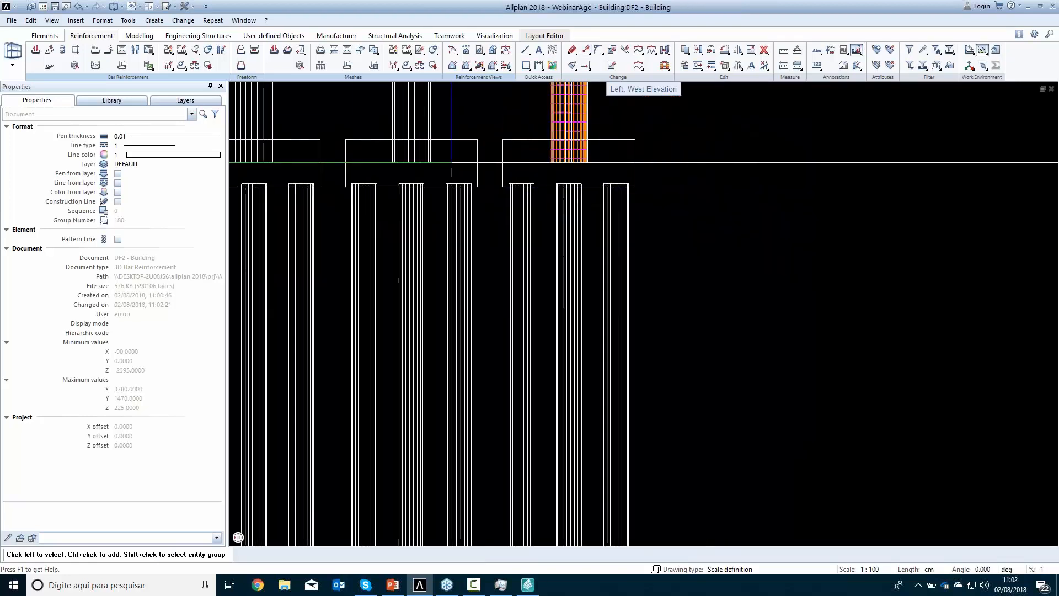
{"action": "scroll", "coordinate": [393, 202], "scroll_direction": "up", "scroll_amount": 1}
{"action": "middle_click_drag", "start_coordinate": [394, 204], "coordinate": [497, 254]}
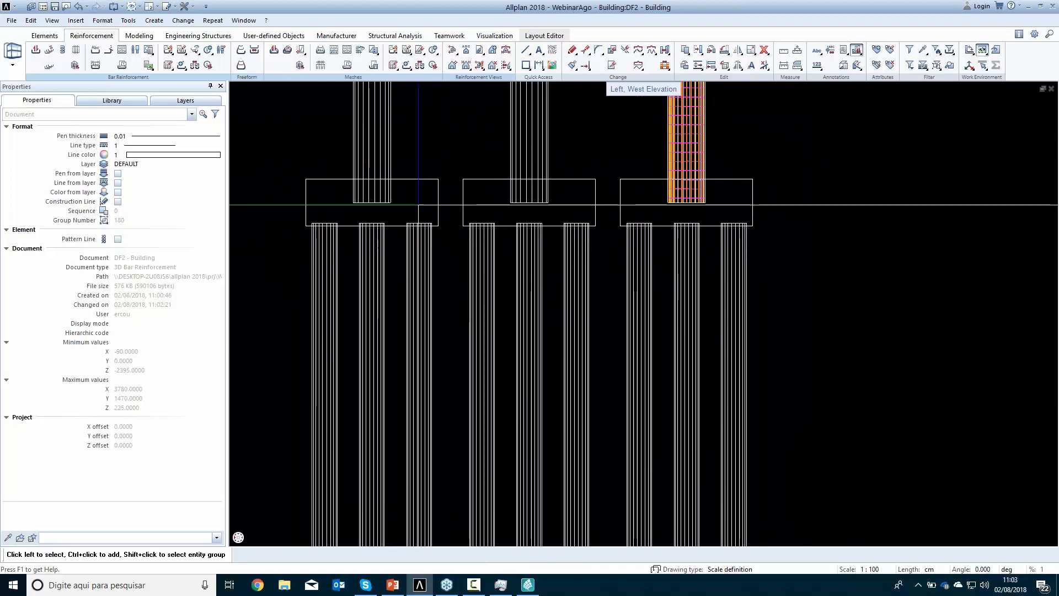
{"action": "key", "text": "s"}
{"action": "left_click", "coordinate": [340, 191]}
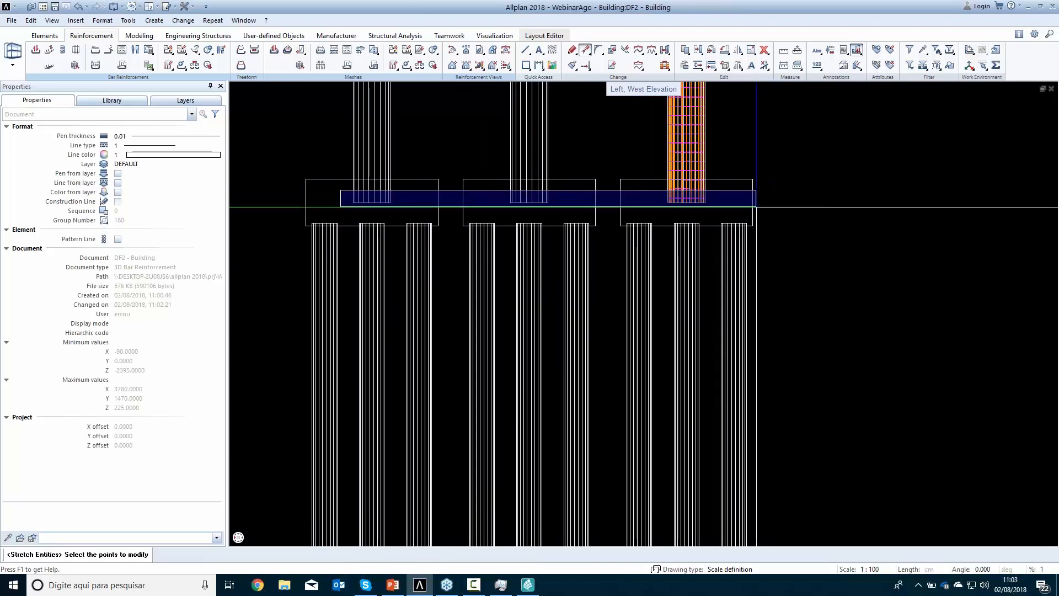
{"action": "left_click", "coordinate": [732, 211]}
{"action": "scroll", "coordinate": [549, 209], "scroll_direction": "up", "scroll_amount": 4}
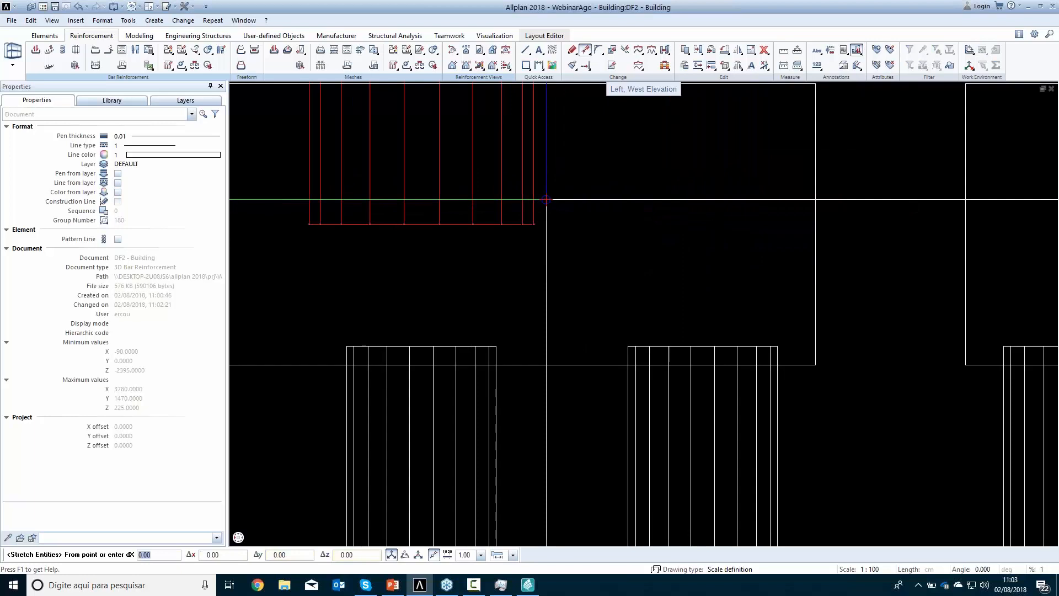
{"action": "left_click", "coordinate": [536, 222]}
{"action": "middle_click_drag", "start_coordinate": [556, 219], "coordinate": [563, 383]}
{"action": "left_click", "coordinate": [540, 248]}
{"action": "scroll", "coordinate": [612, 298], "scroll_direction": "down", "scroll_amount": 6}
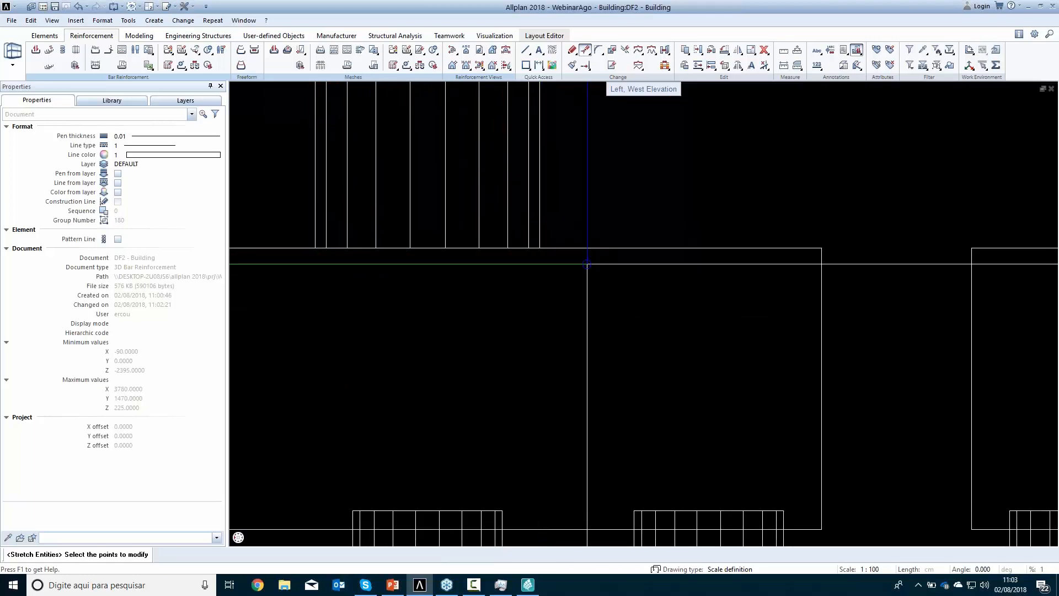
{"action": "key", "text": "Escape"}
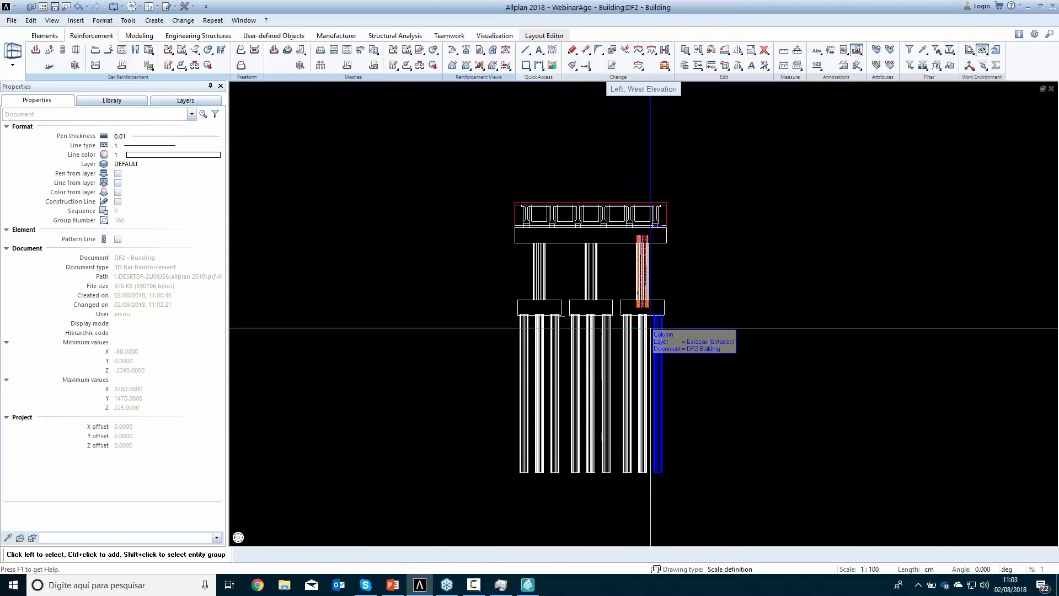
Examine the edited columns and piles in the southwest isometric view, the front elevation and a rendered perspective, closing the rendering
{"action": "scroll", "coordinate": [643, 307], "scroll_direction": "up", "scroll_amount": 5}
{"action": "scroll", "coordinate": [594, 316], "scroll_direction": "down", "scroll_amount": 5}
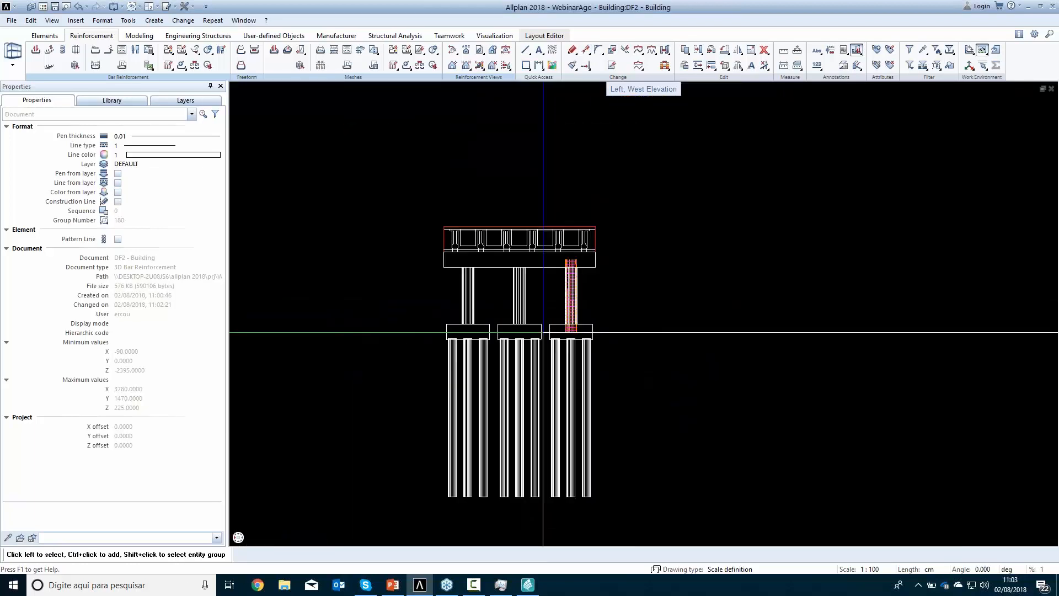
{"action": "left_click", "coordinate": [251, 523]}
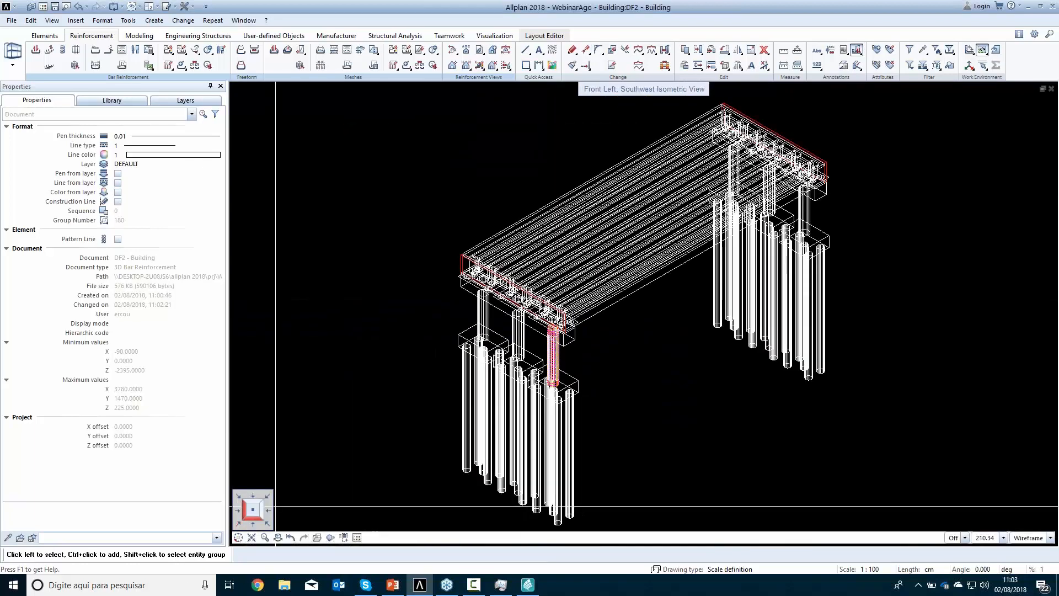
{"action": "left_click", "coordinate": [253, 521]}
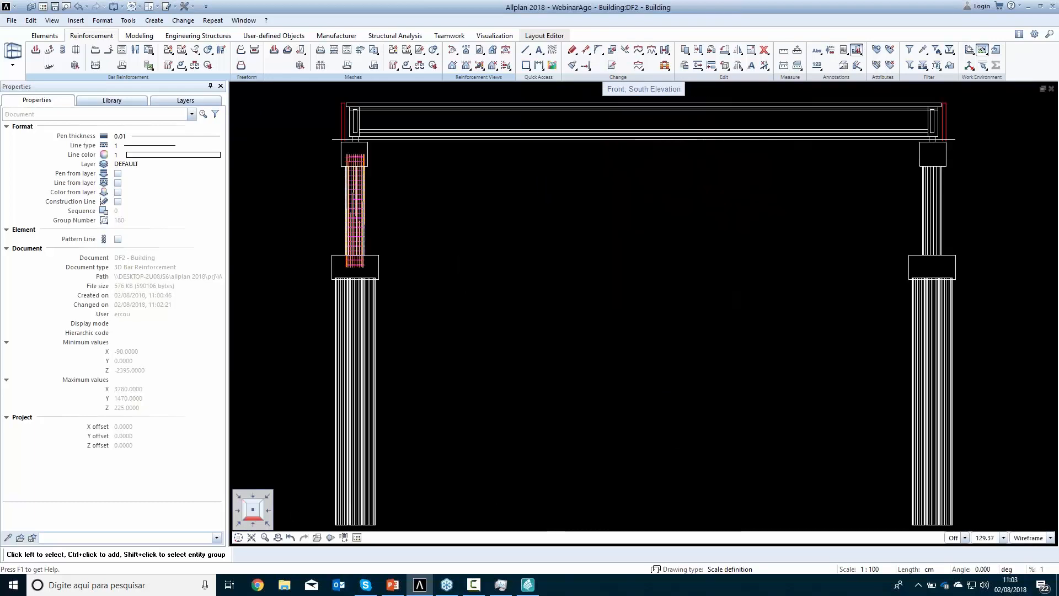
{"action": "scroll", "coordinate": [394, 241], "scroll_direction": "up", "scroll_amount": 3}
{"action": "scroll", "coordinate": [409, 241], "scroll_direction": "down", "scroll_amount": 5}
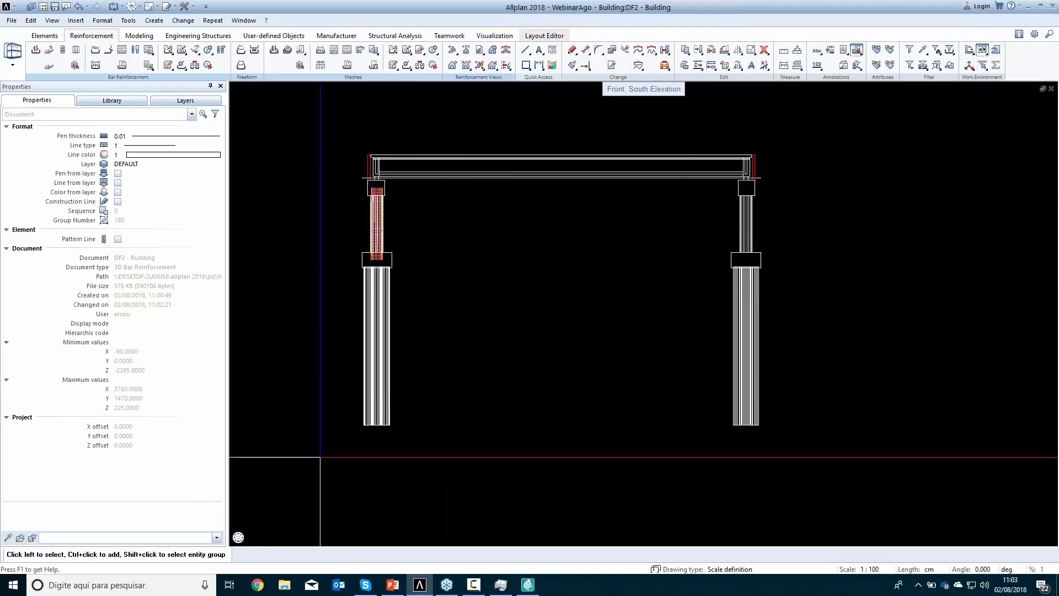
{"action": "key", "text": "F4"}
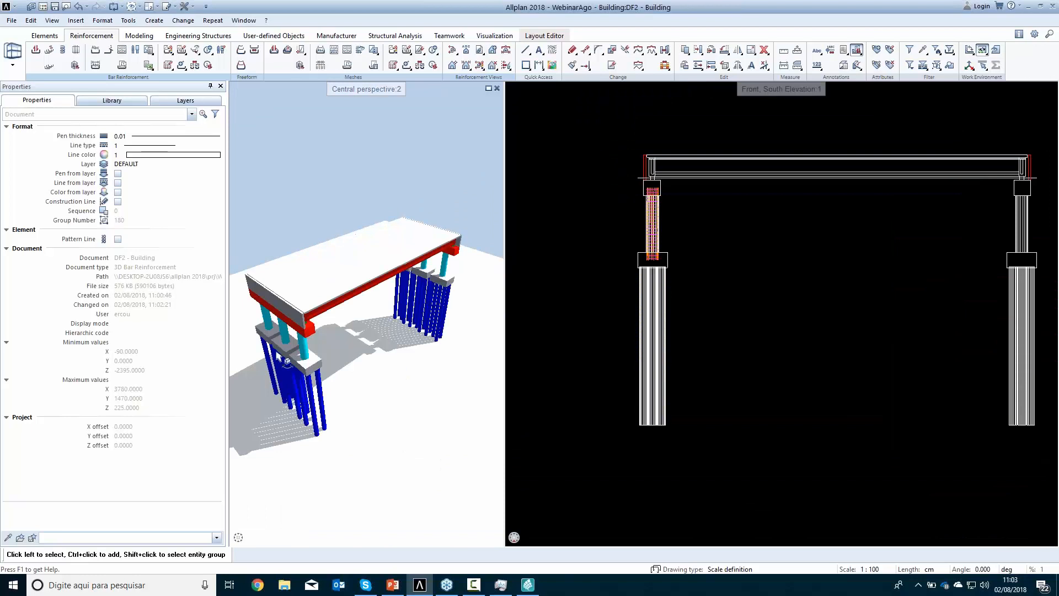
{"action": "left_click", "coordinate": [497, 89]}
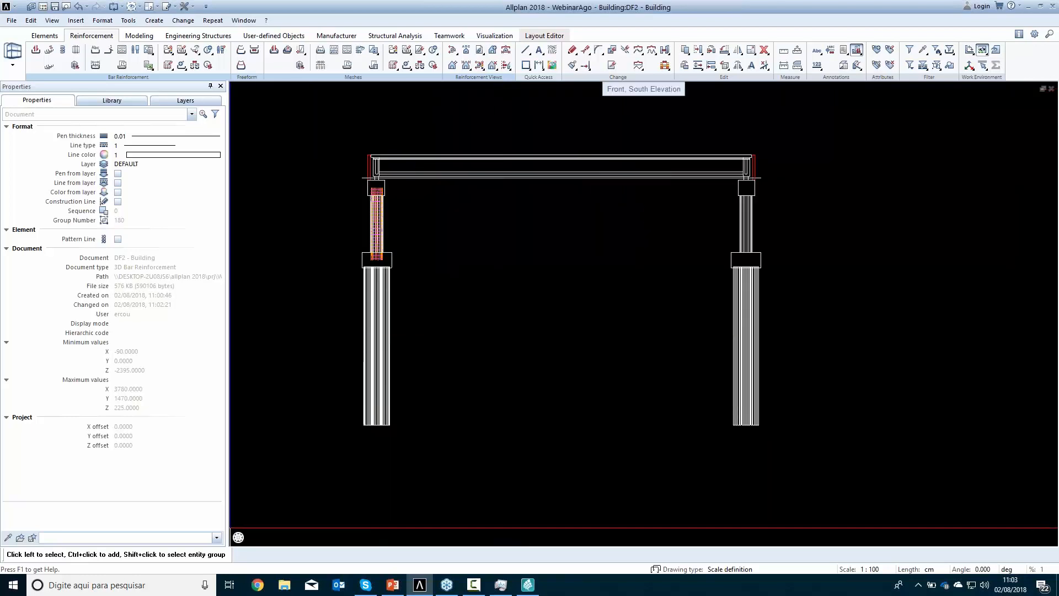
In plan view, create an associative front elevation of the whole bridge, placed to the right of the plan at scale factor 1.000
{"action": "left_click", "coordinate": [255, 515]}
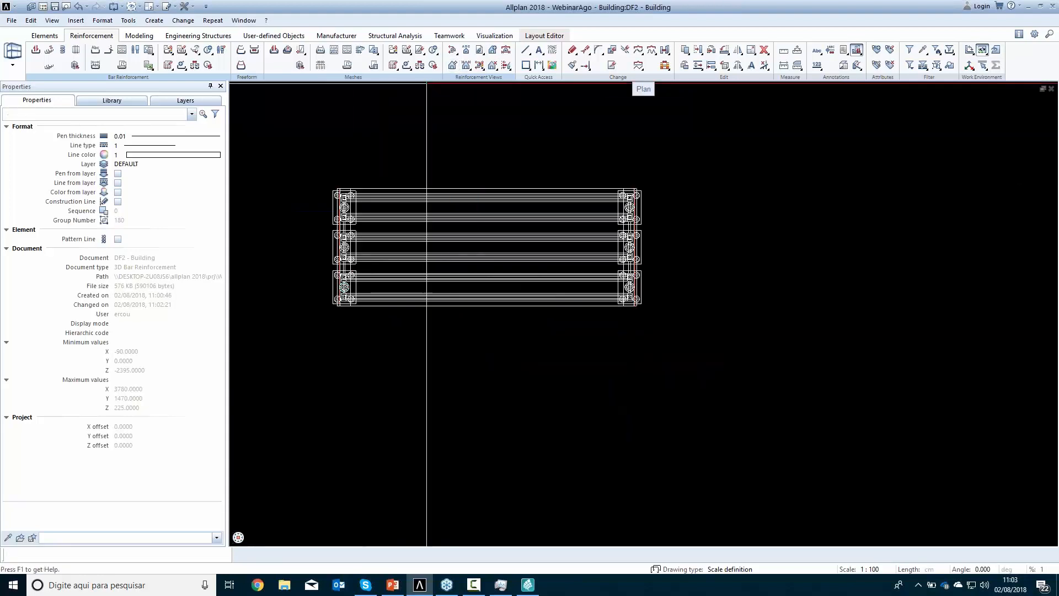
{"action": "left_click", "coordinate": [452, 65]}
{"action": "left_click_drag", "start_coordinate": [306, 172], "coordinate": [725, 375]}
{"action": "left_click", "coordinate": [485, 376]}
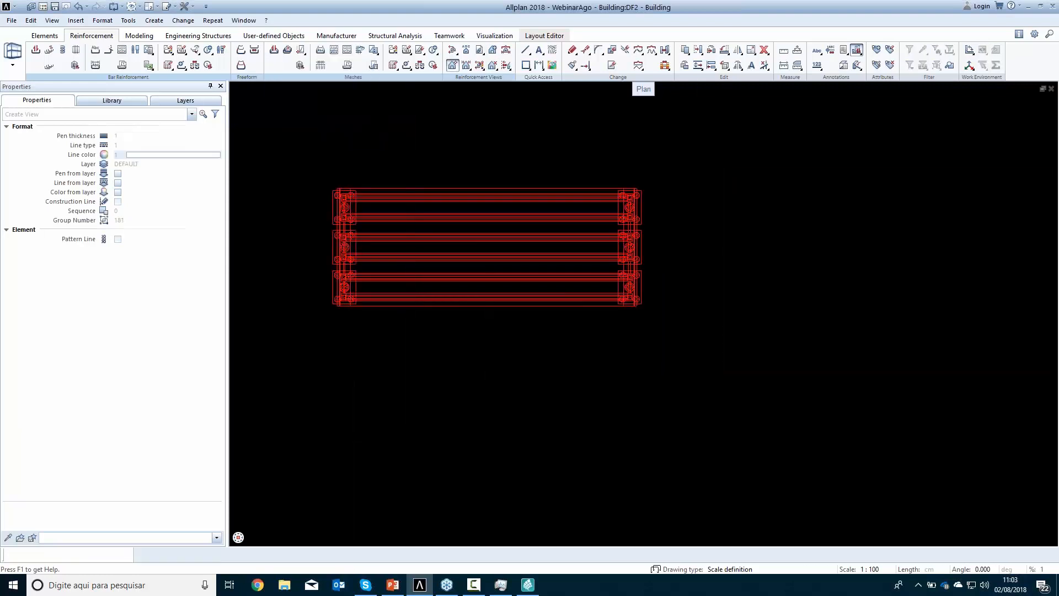
{"action": "scroll", "coordinate": [728, 364], "scroll_direction": "down", "scroll_amount": 2}
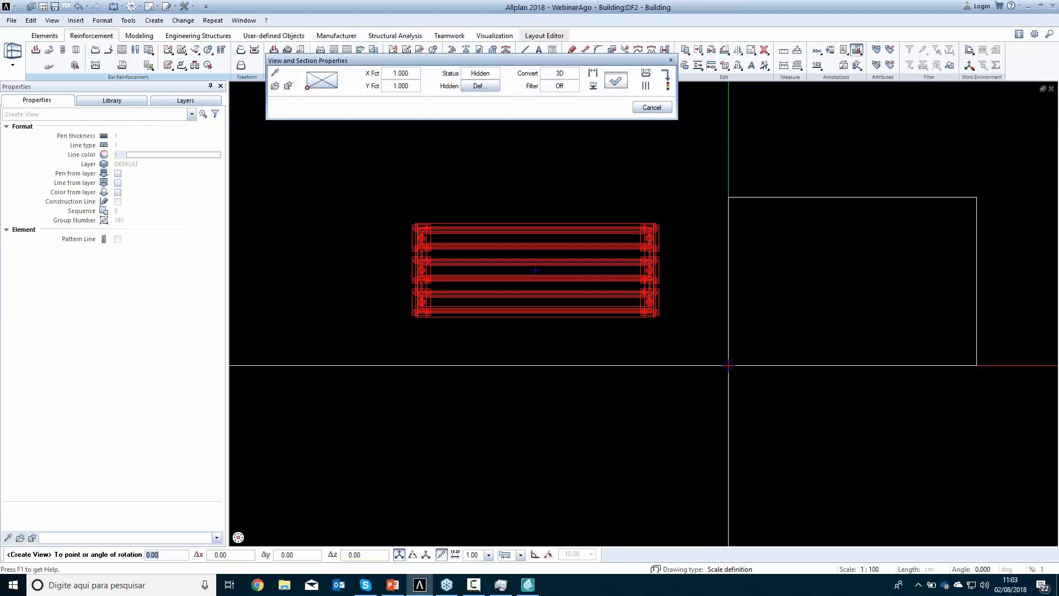
{"action": "middle_click_drag", "start_coordinate": [727, 368], "coordinate": [502, 387]}
{"action": "left_click", "coordinate": [532, 392]}
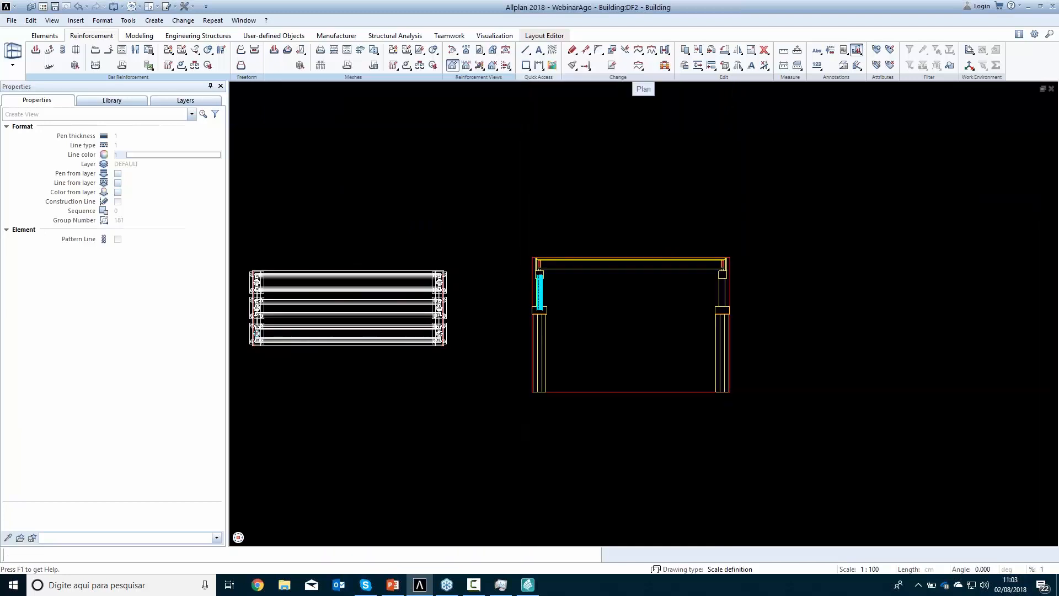
{"action": "scroll", "coordinate": [580, 301], "scroll_direction": "up", "scroll_amount": 1}
{"action": "scroll", "coordinate": [577, 302], "scroll_direction": "up", "scroll_amount": 6}
{"action": "scroll", "coordinate": [574, 306], "scroll_direction": "down", "scroll_amount": 5}
{"action": "key", "text": "Return"}
{"action": "key", "text": "Escape"}
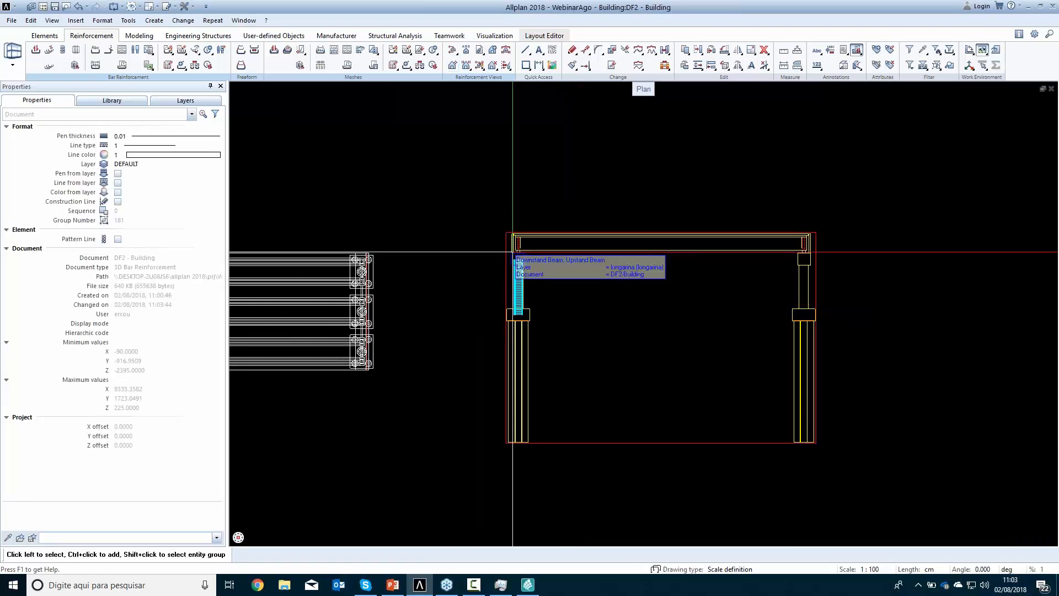
Change the filter in the new elevation's view properties to hide the column reinforcement
{"action": "left_click", "coordinate": [505, 248]}
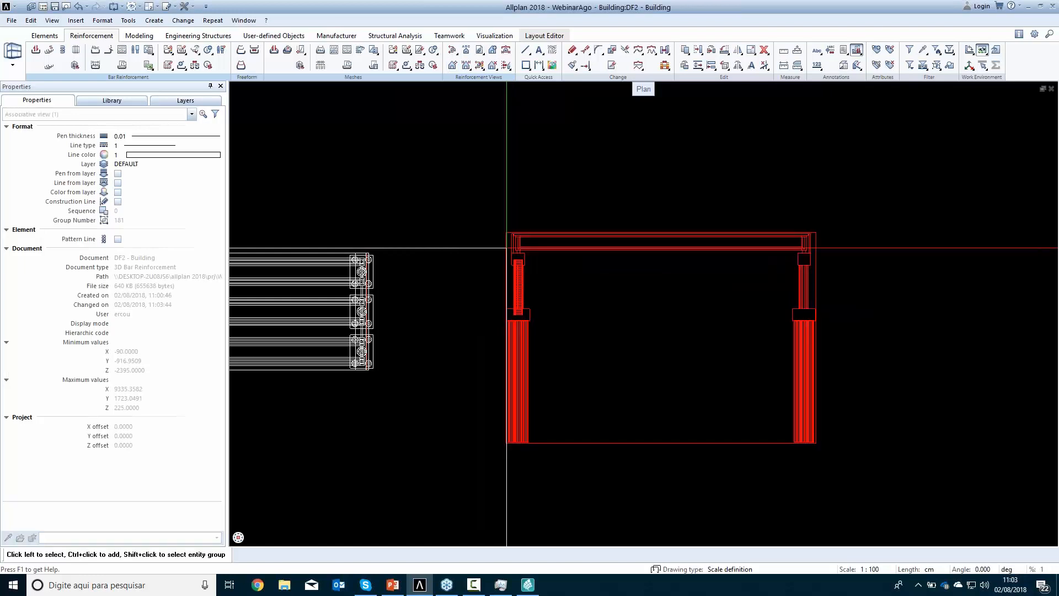
{"action": "double_click", "coordinate": [506, 248]}
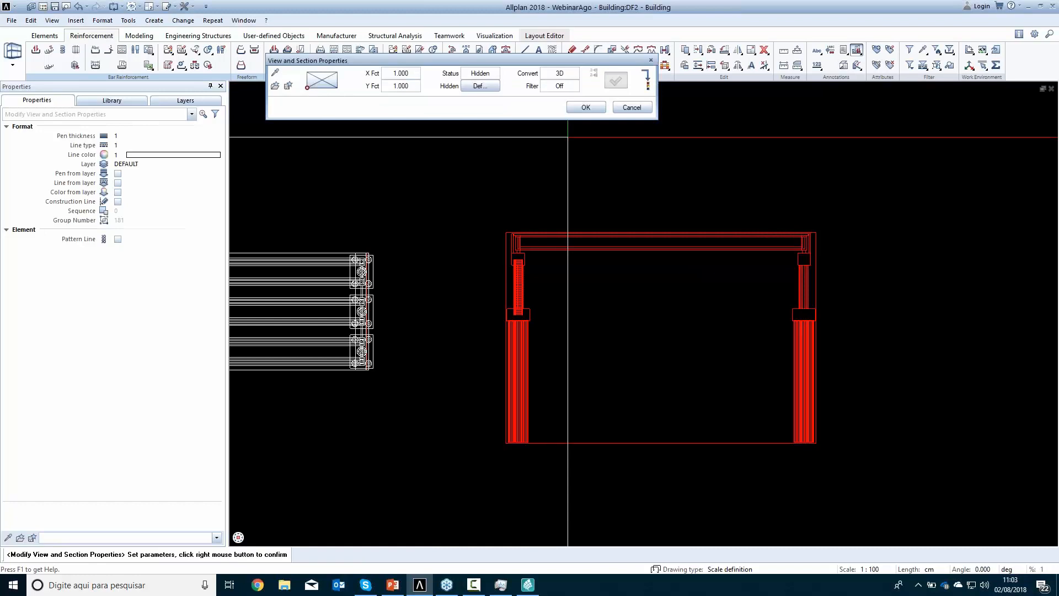
{"action": "left_click", "coordinate": [560, 86]}
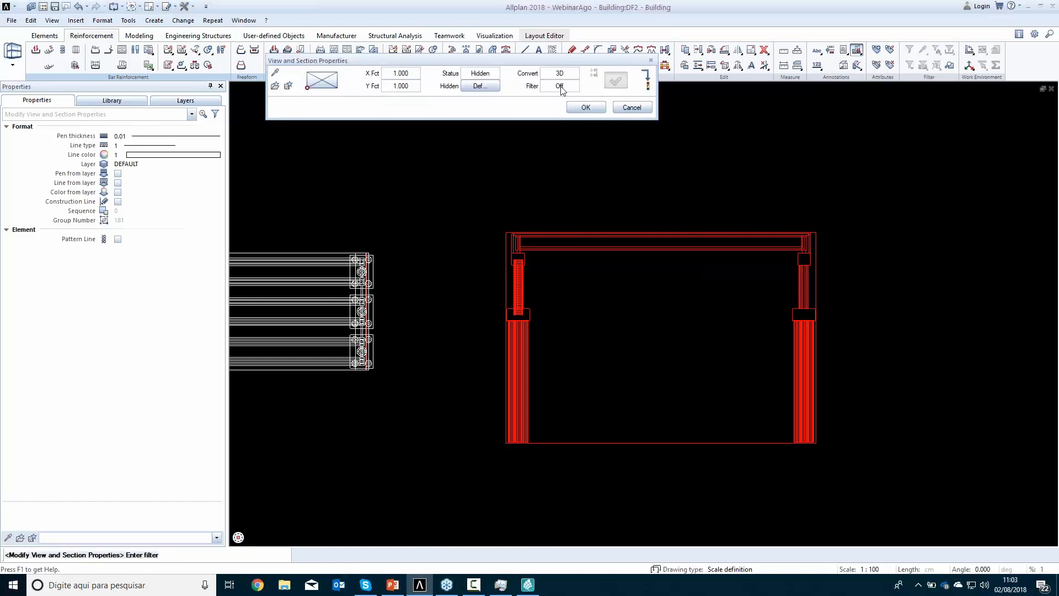
{"action": "double_click", "coordinate": [507, 108]}
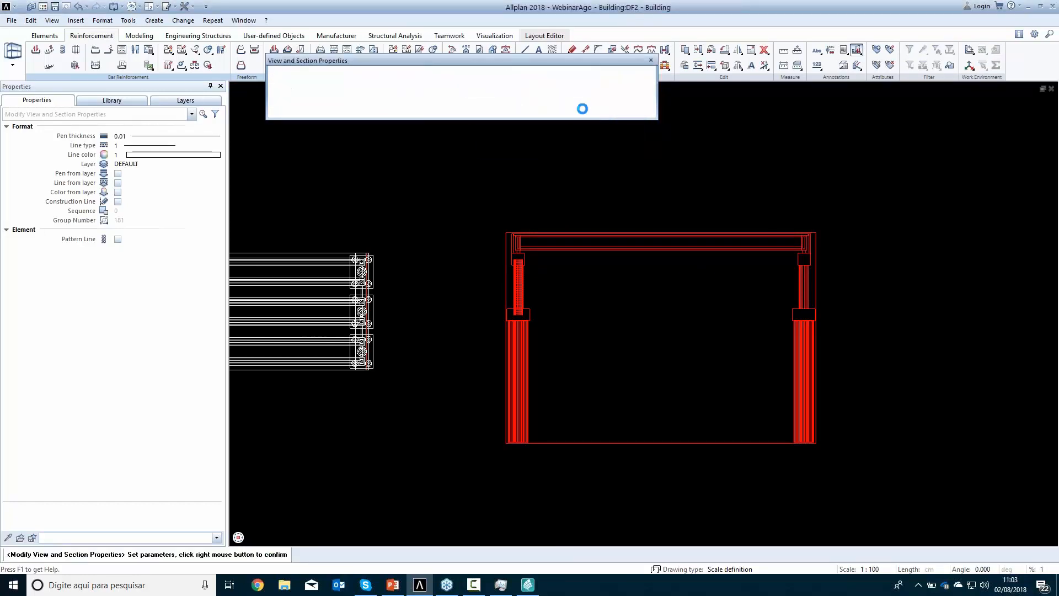
{"action": "left_click", "coordinate": [584, 108]}
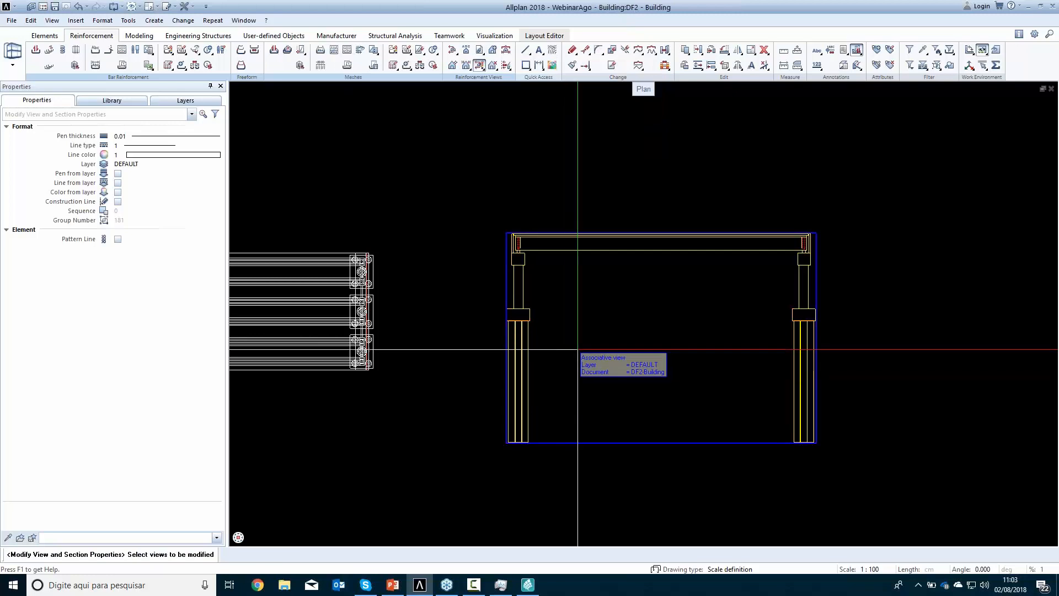
{"action": "scroll", "coordinate": [595, 395], "scroll_direction": "down", "scroll_amount": 2}
{"action": "middle_click_drag", "start_coordinate": [627, 392], "coordinate": [511, 428]}
{"action": "left_click", "coordinate": [511, 428]}
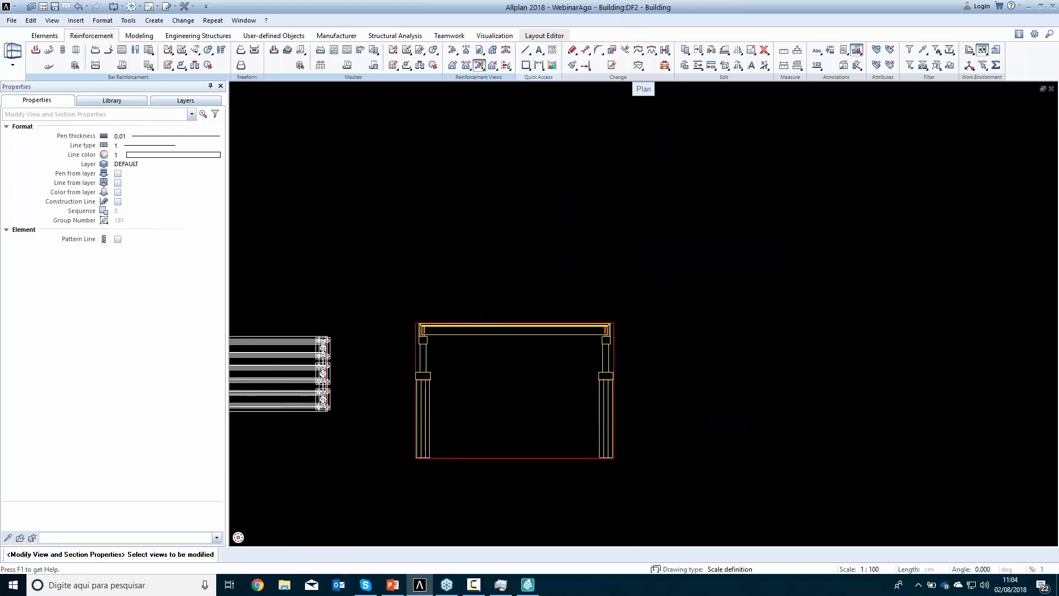
{"action": "left_click", "coordinate": [451, 65]}
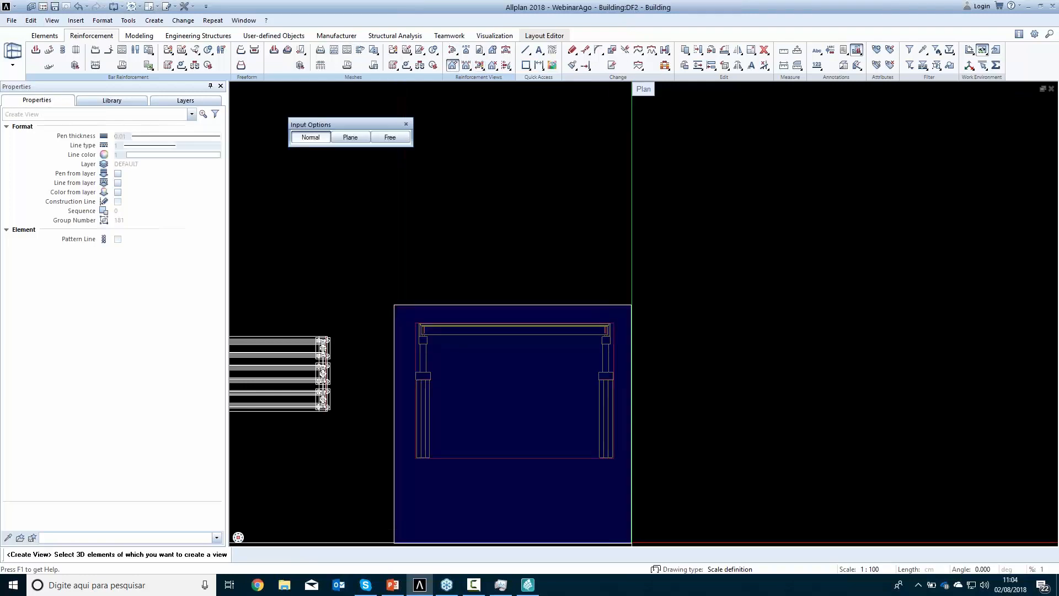
{"action": "left_click", "coordinate": [633, 535]}
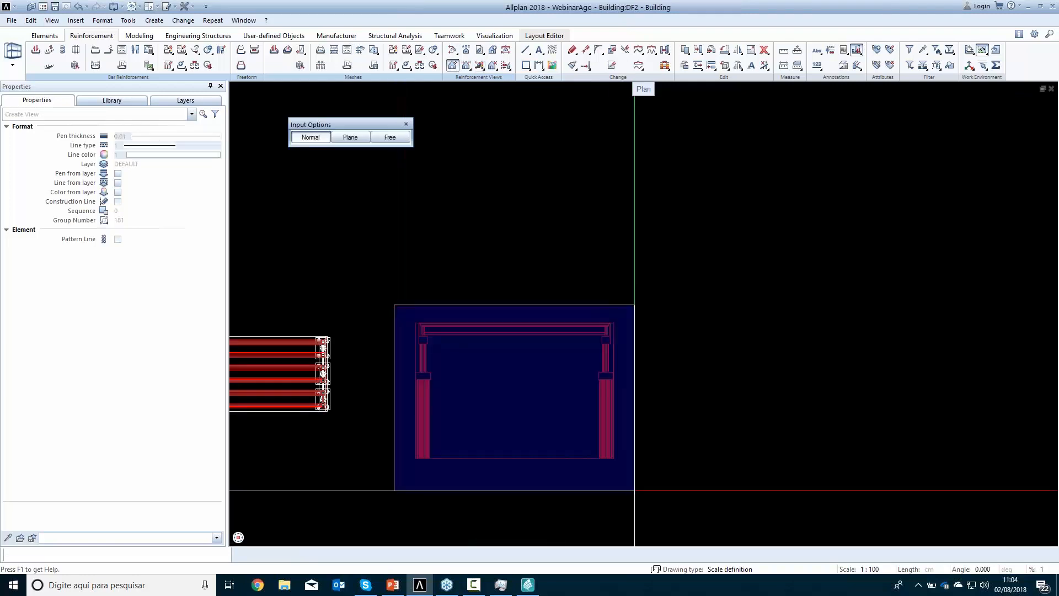
{"action": "left_click", "coordinate": [515, 390]}
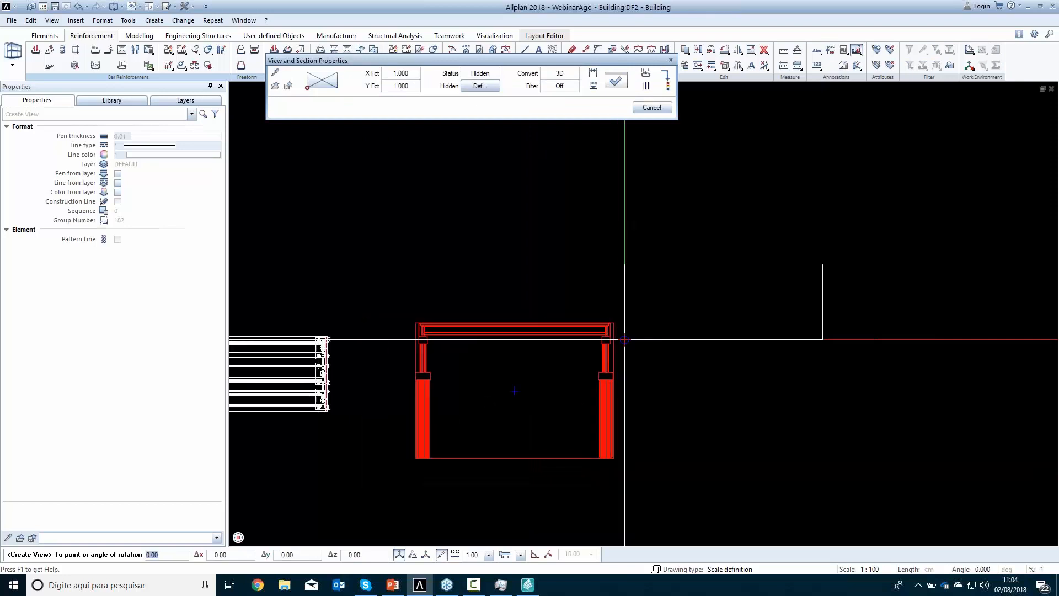
{"action": "left_click", "coordinate": [654, 357]}
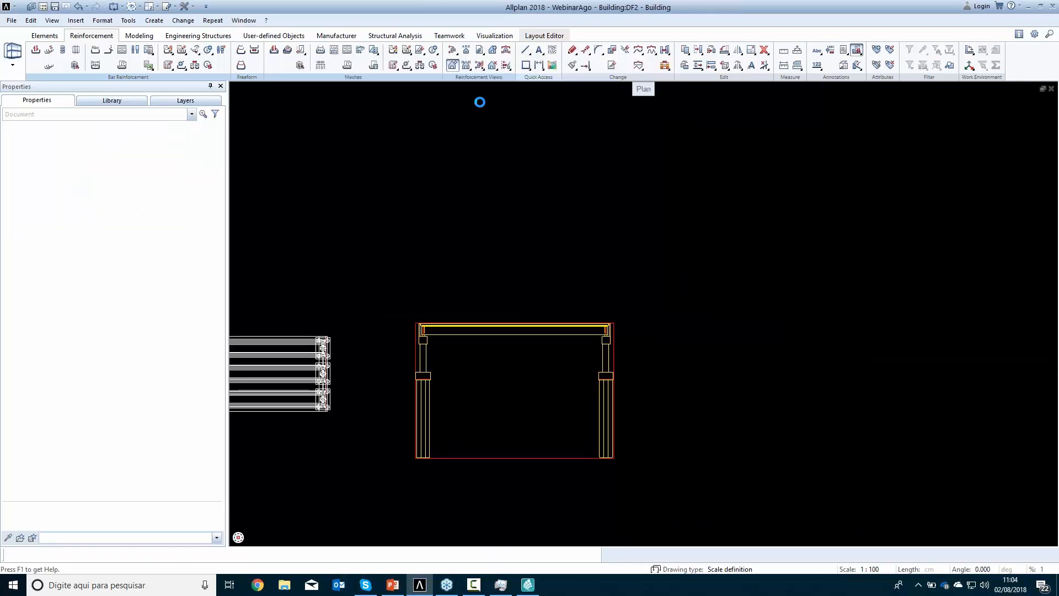
Create a horizontal section through the girders of the elevation, viewed from below with its depth reaching above the deck, and place it right of the elevation
{"action": "left_click", "coordinate": [451, 51]}
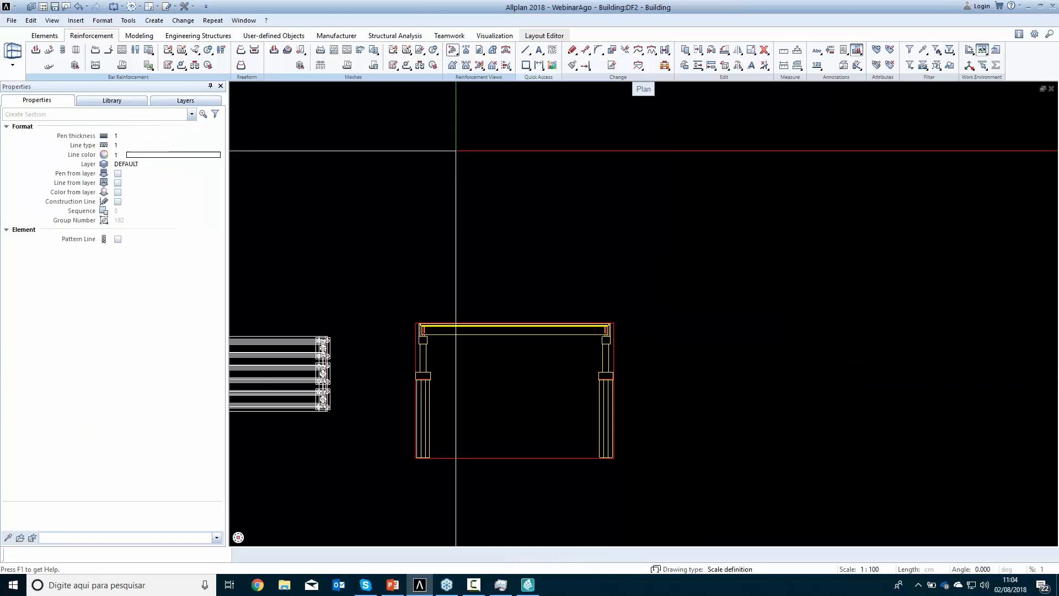
{"action": "left_click_drag", "start_coordinate": [389, 296], "coordinate": [615, 508]}
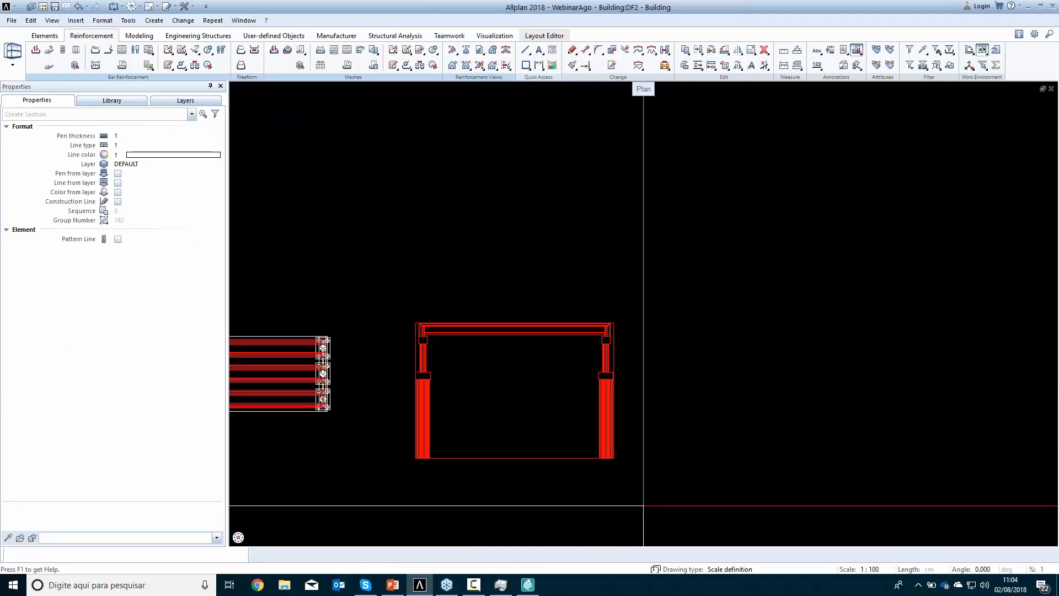
{"action": "left_click", "coordinate": [523, 427]}
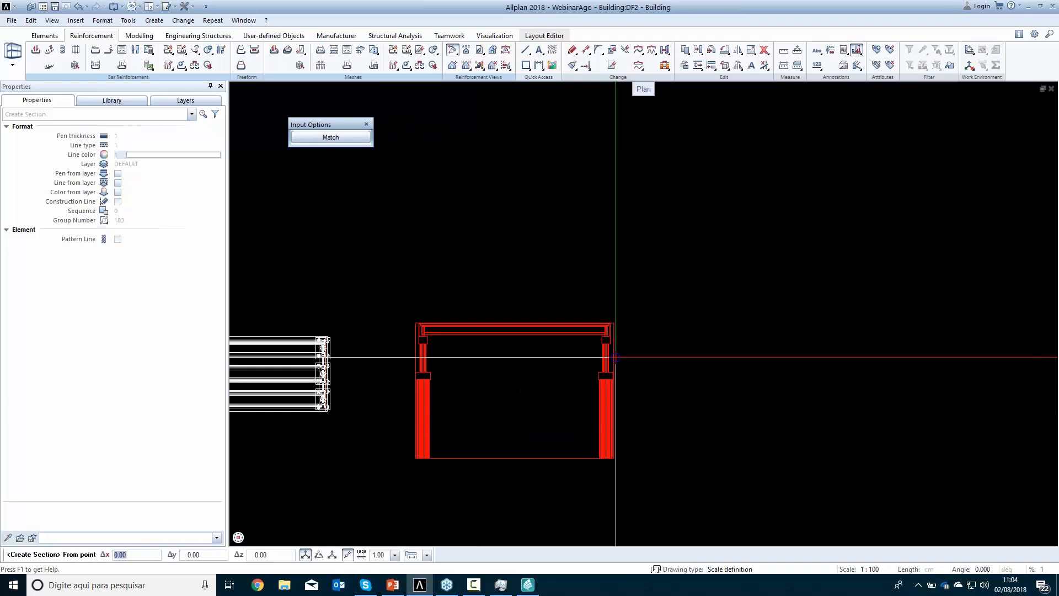
{"action": "scroll", "coordinate": [616, 357], "scroll_direction": "up", "scroll_amount": 3}
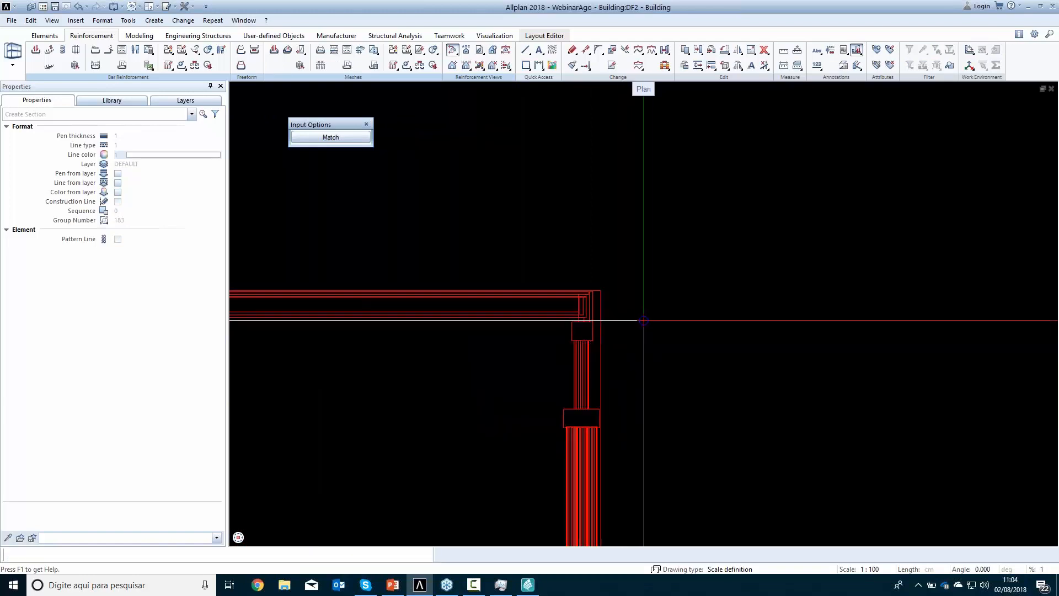
{"action": "key", "text": "Escape"}
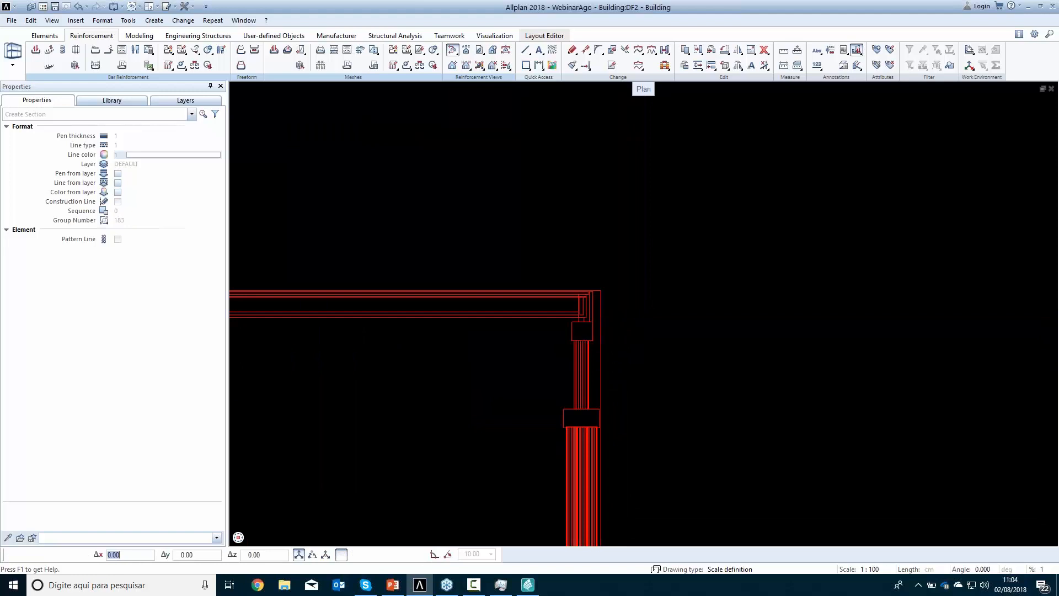
{"action": "scroll", "coordinate": [543, 270], "scroll_direction": "down", "scroll_amount": 3}
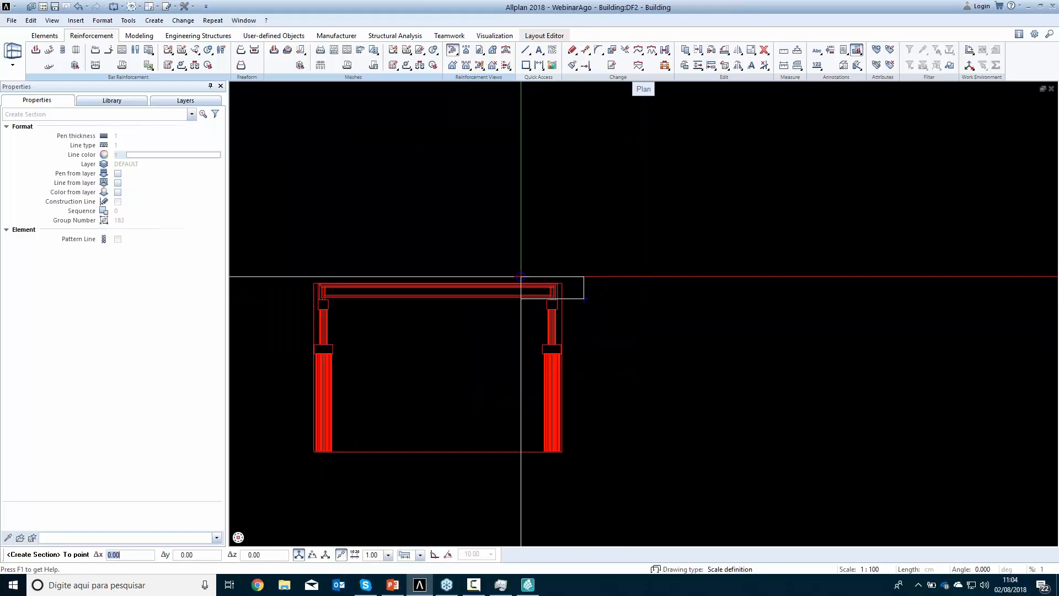
{"action": "left_click", "coordinate": [330, 272]}
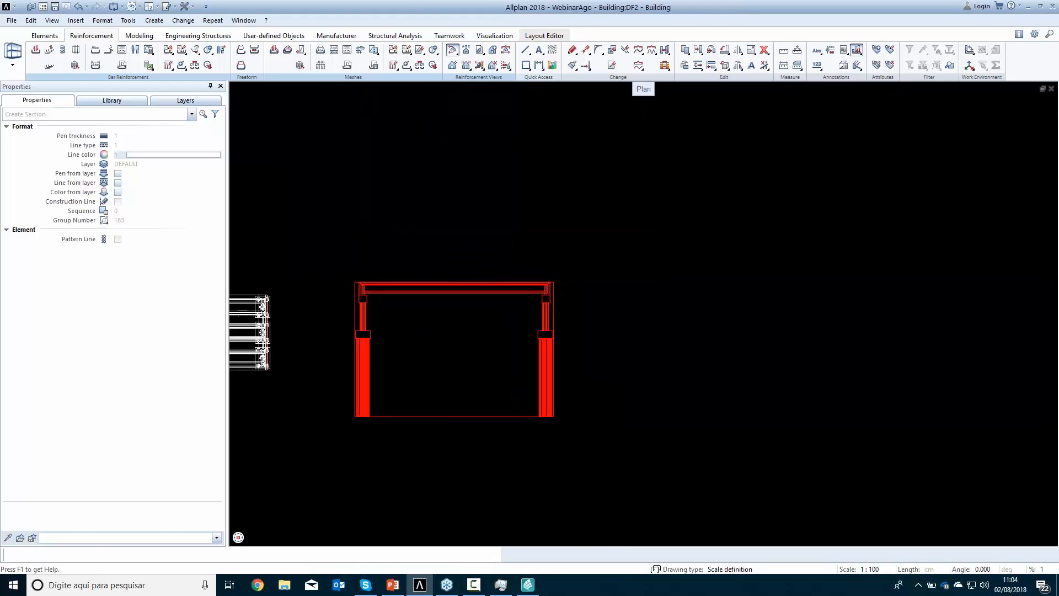
{"action": "left_click", "coordinate": [665, 356]}
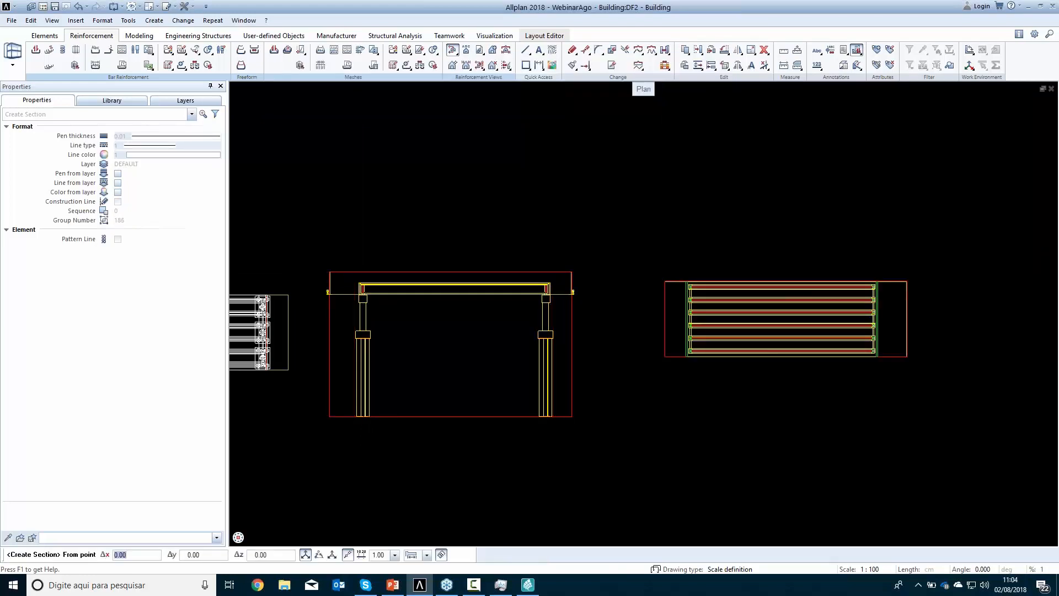
Create a vertical cross section of the elevation near its left columns, looking toward the left support, and place it below the horizontal section
{"action": "scroll", "coordinate": [709, 349], "scroll_direction": "up", "scroll_amount": 3}
{"action": "scroll", "coordinate": [706, 348], "scroll_direction": "down", "scroll_amount": 3}
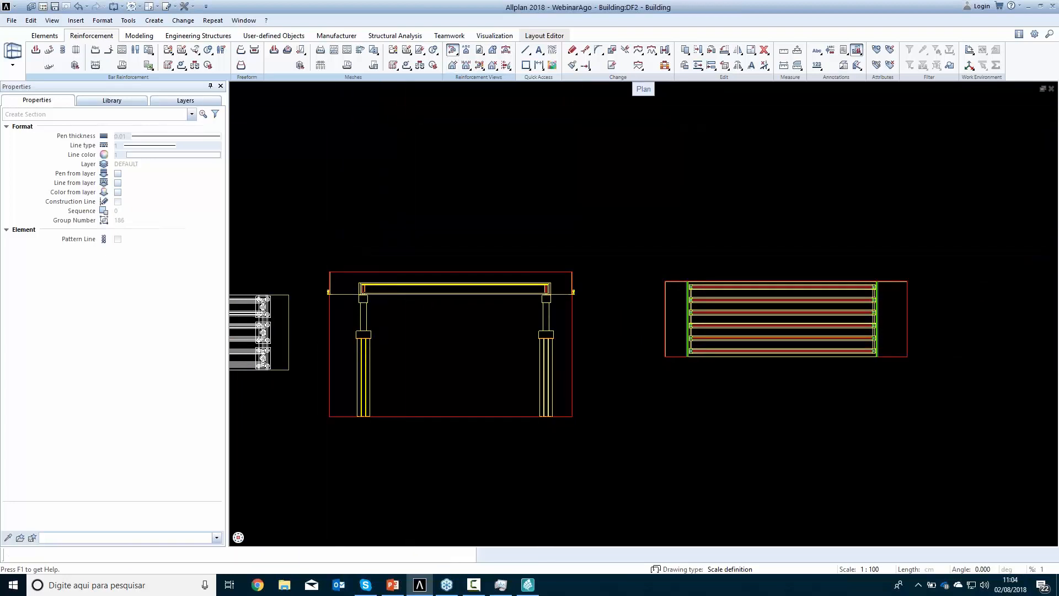
{"action": "left_click_drag", "start_coordinate": [307, 255], "coordinate": [606, 436]}
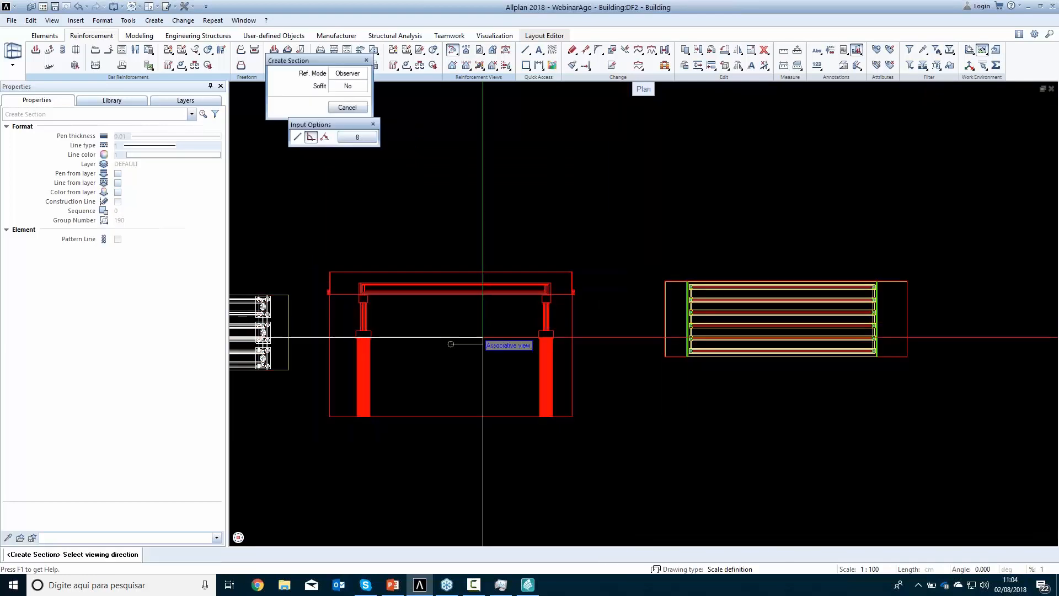
{"action": "left_click", "coordinate": [450, 346]}
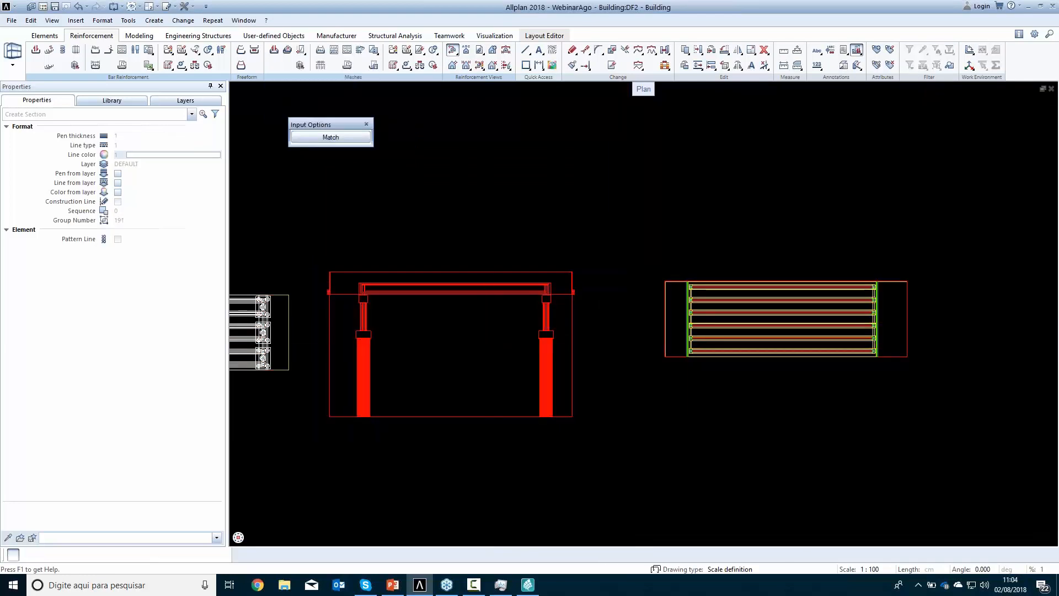
{"action": "left_click", "coordinate": [390, 445]}
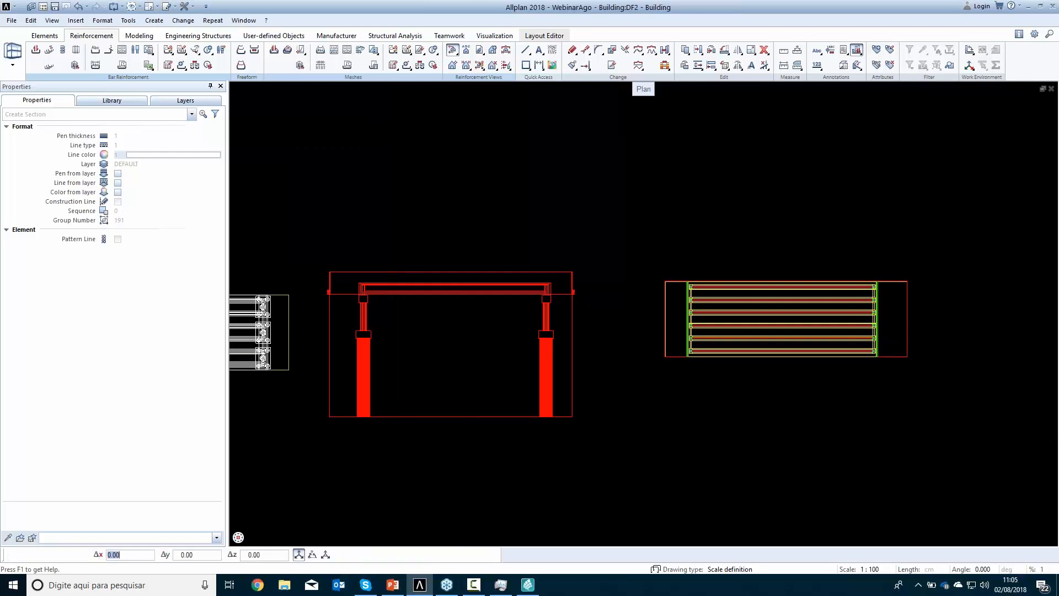
{"action": "left_click", "coordinate": [325, 262]}
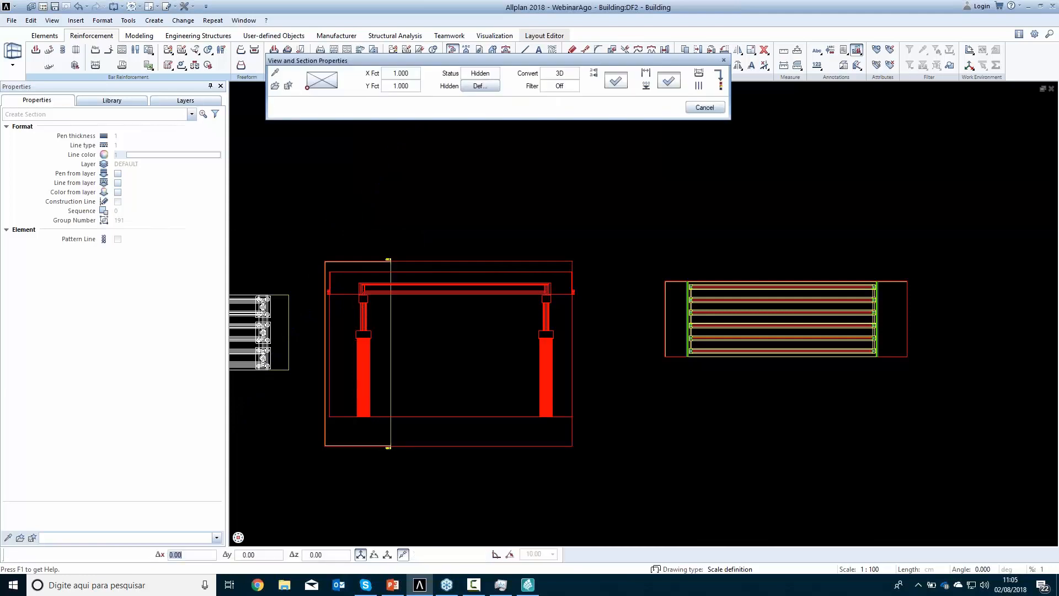
{"action": "middle_click_drag", "start_coordinate": [649, 464], "coordinate": [612, 297]}
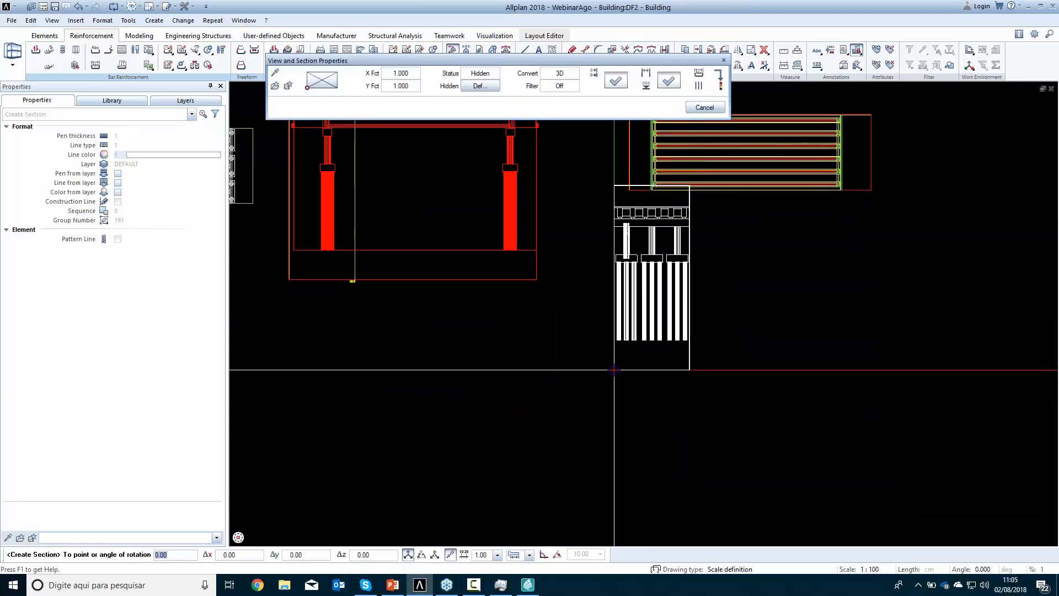
{"action": "left_click", "coordinate": [602, 402]}
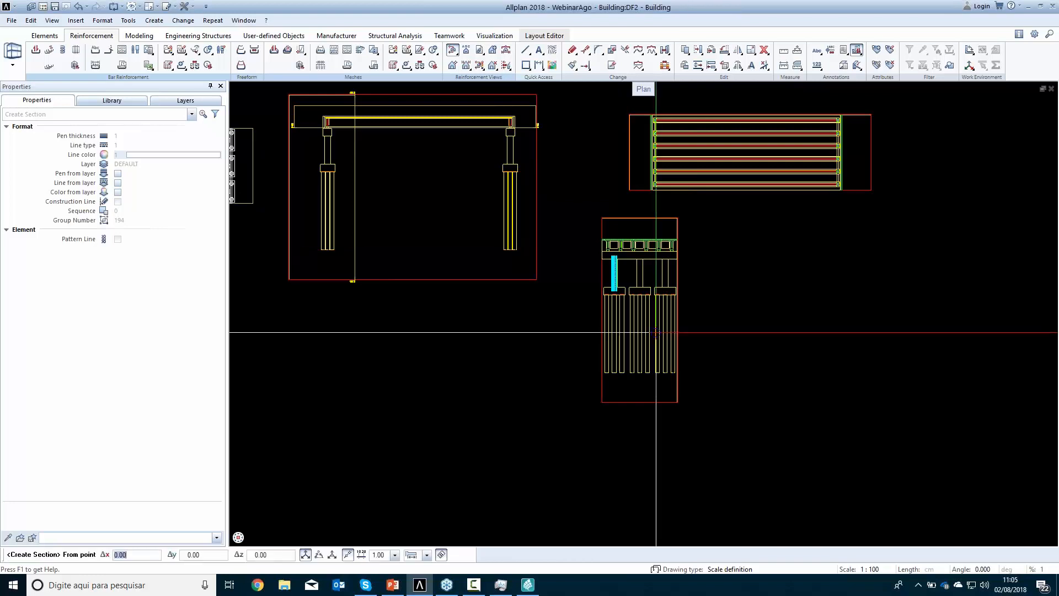
Inspect the column reinforcement in the new cross section and the foundation of the plan's lower-left reinforced column
{"action": "scroll", "coordinate": [617, 273], "scroll_direction": "up", "scroll_amount": 5}
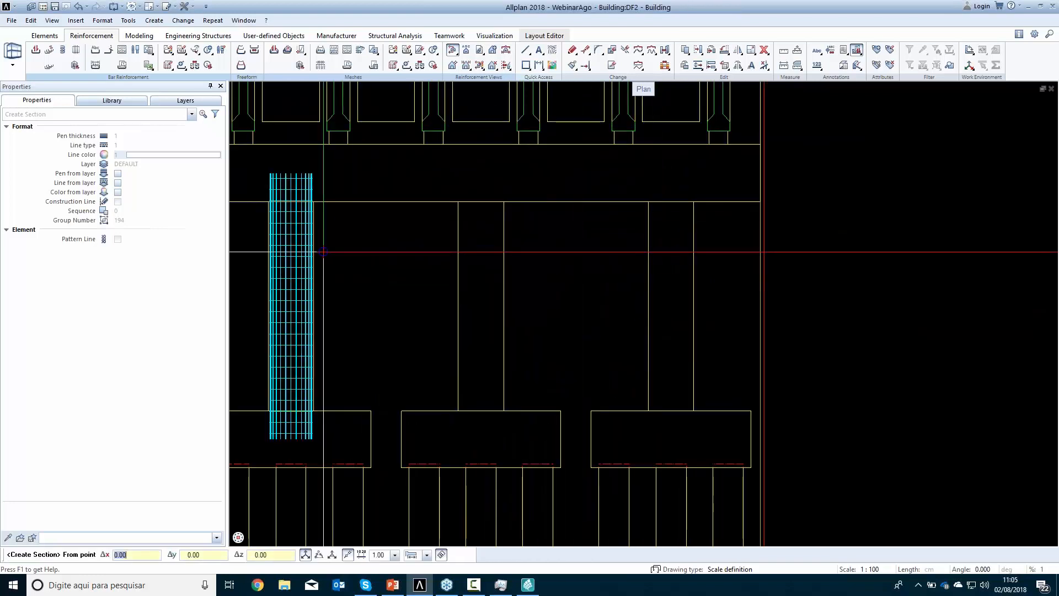
{"action": "scroll", "coordinate": [326, 276], "scroll_direction": "down", "scroll_amount": 5}
{"action": "middle_click_drag", "start_coordinate": [400, 378], "coordinate": [733, 344]}
{"action": "scroll", "coordinate": [633, 358], "scroll_direction": "down", "scroll_amount": 3}
{"action": "middle_click_drag", "start_coordinate": [466, 357], "coordinate": [583, 407]}
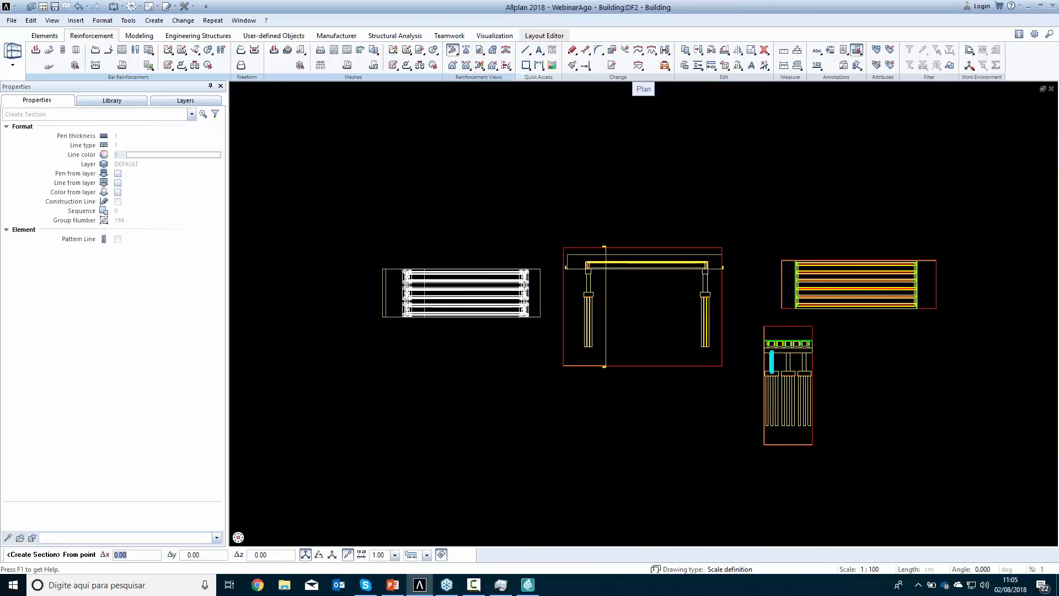
{"action": "scroll", "coordinate": [386, 312], "scroll_direction": "up", "scroll_amount": 5}
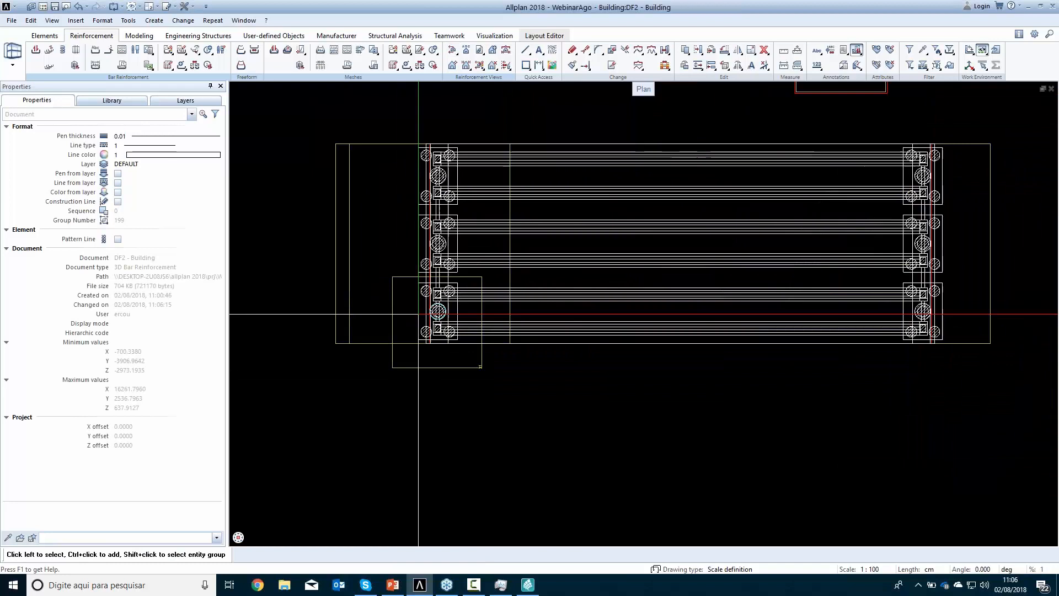
{"action": "scroll", "coordinate": [438, 308], "scroll_direction": "up", "scroll_amount": 6}
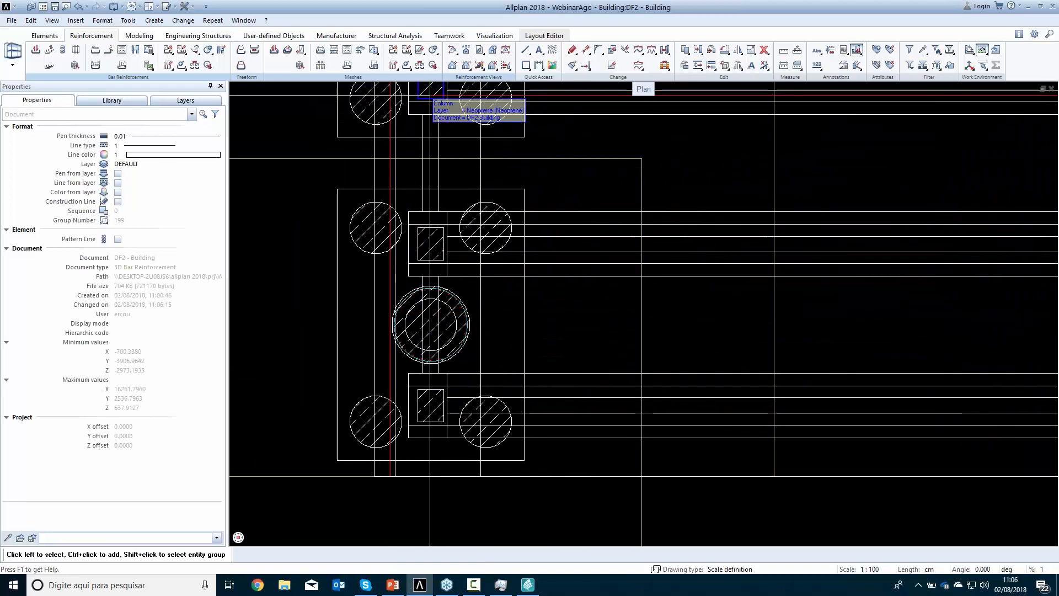
{"action": "left_click", "coordinate": [453, 66]}
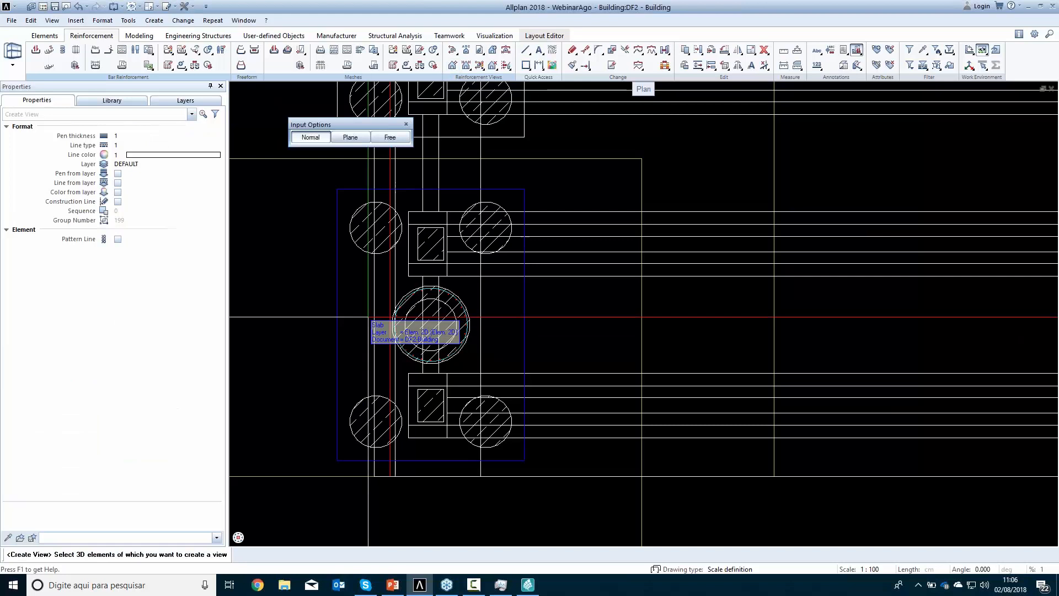
{"action": "left_click_drag", "start_coordinate": [380, 284], "coordinate": [495, 367]}
{"action": "left_click", "coordinate": [445, 326]}
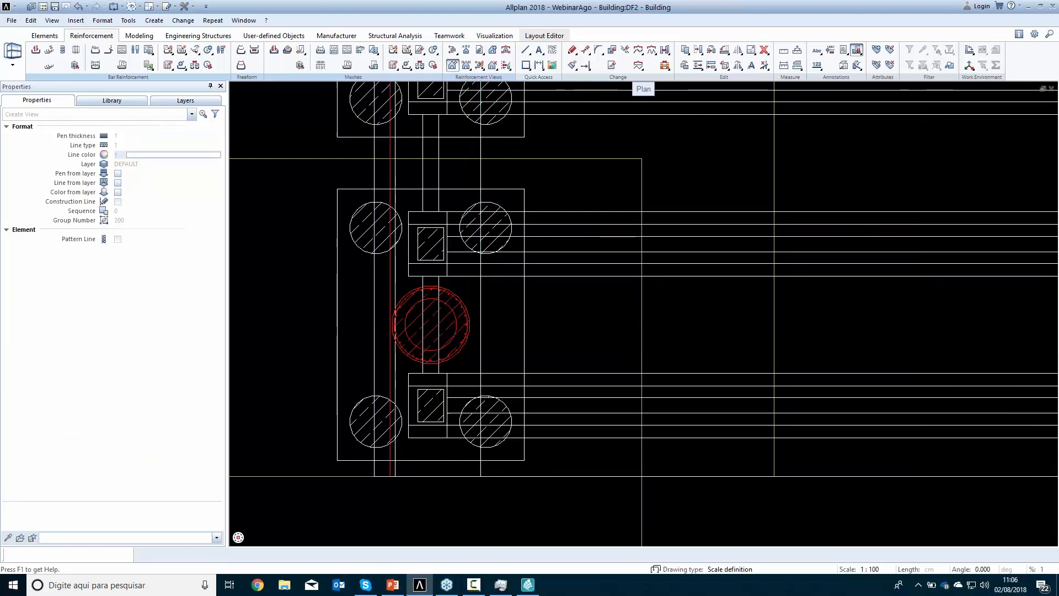
{"action": "scroll", "coordinate": [407, 378], "scroll_direction": "down", "scroll_amount": 2}
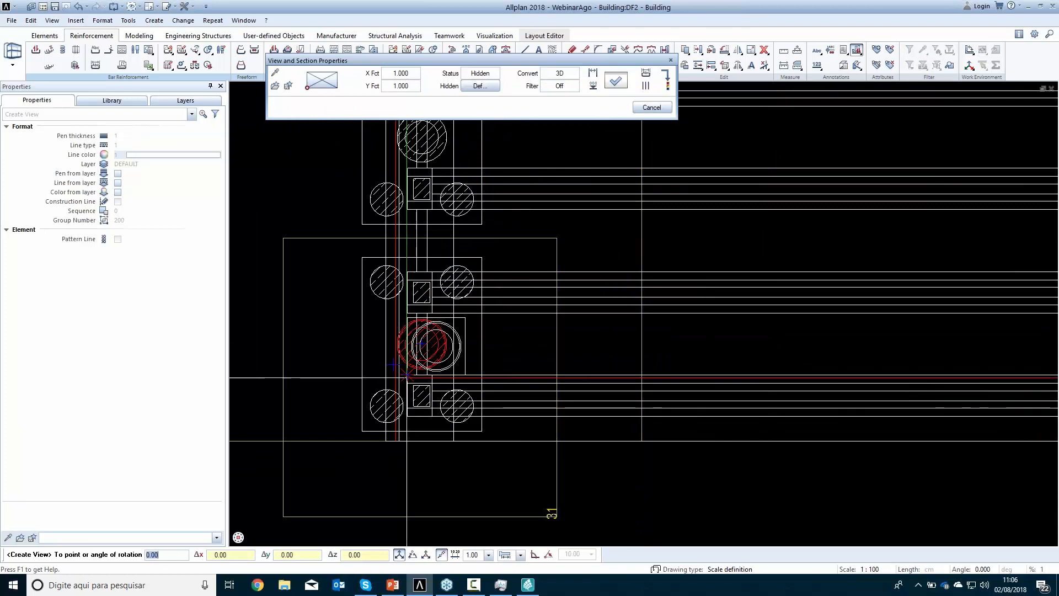
{"action": "scroll", "coordinate": [406, 378], "scroll_direction": "down", "scroll_amount": 4}
{"action": "middle_click_drag", "start_coordinate": [445, 376], "coordinate": [664, 319]}
{"action": "left_click", "coordinate": [572, 341]}
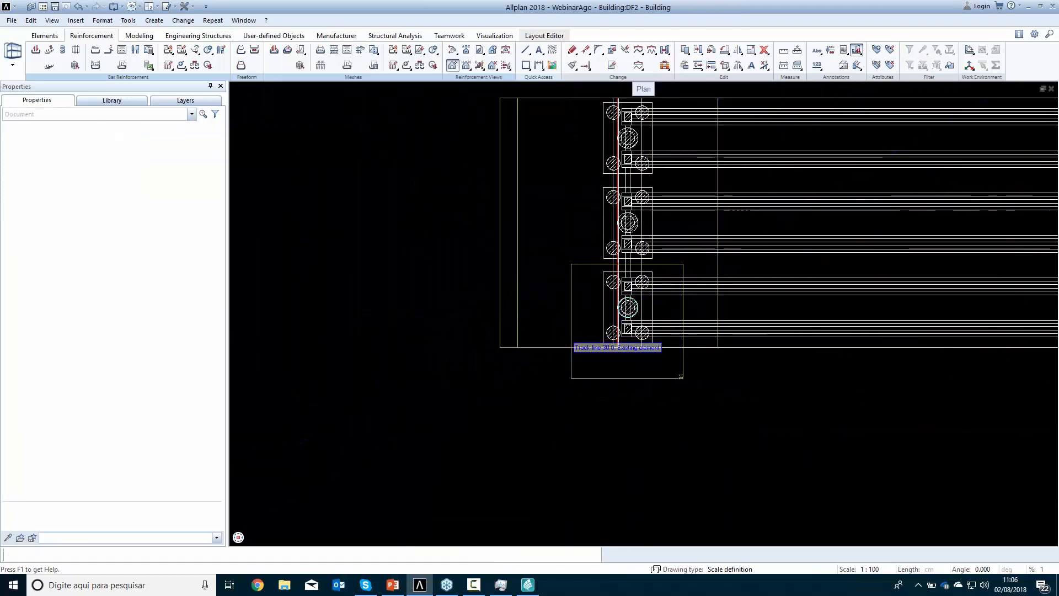
{"action": "key", "text": "Escape"}
Create an associative side elevation of the reinforced column at the plan's lower-left corner and place it left of the plan
{"action": "scroll", "coordinate": [641, 317], "scroll_direction": "up", "scroll_amount": 5}
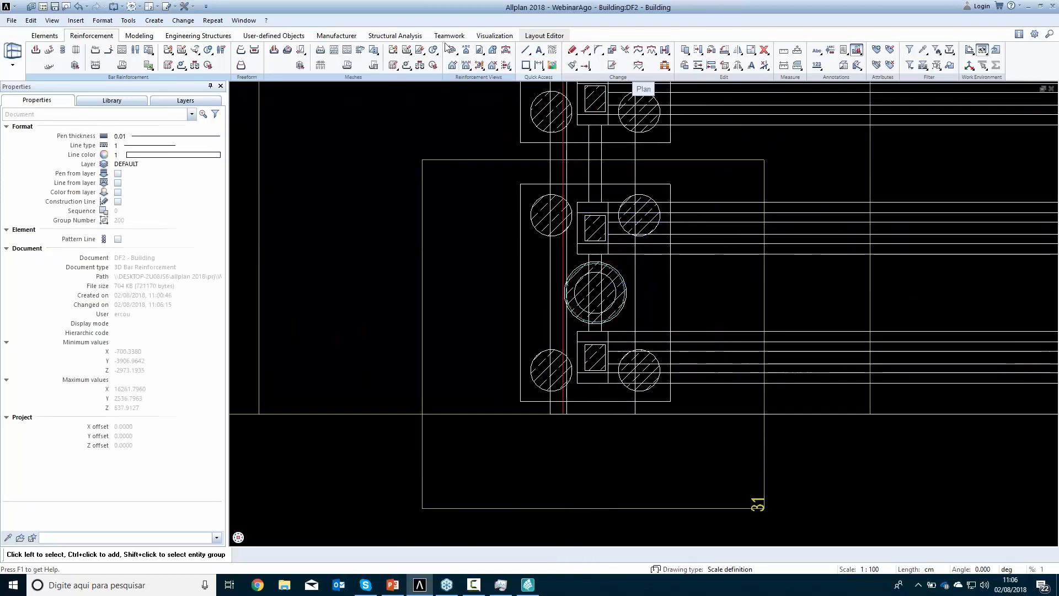
{"action": "left_click", "coordinate": [453, 66]}
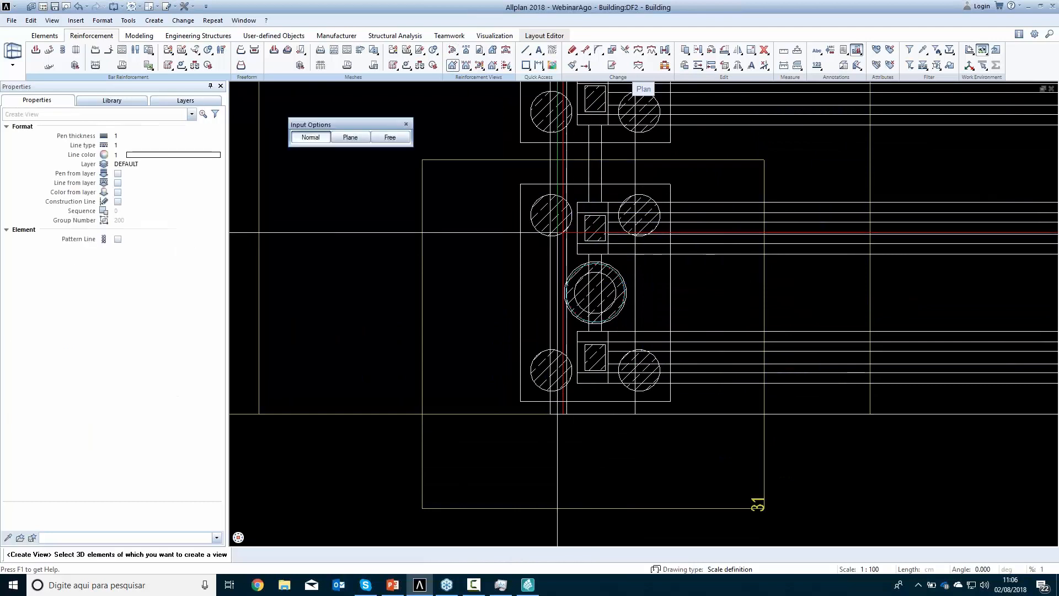
{"action": "left_click_drag", "start_coordinate": [566, 262], "coordinate": [632, 325]}
{"action": "left_click", "coordinate": [399, 302]}
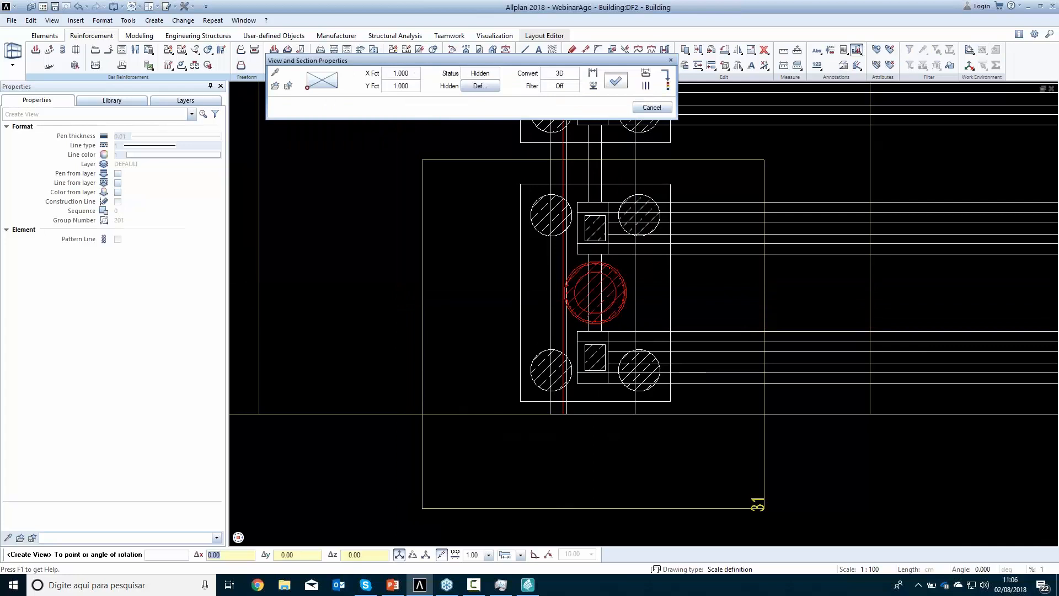
{"action": "scroll", "coordinate": [378, 282], "scroll_direction": "down", "scroll_amount": 10}
{"action": "left_click", "coordinate": [279, 382]}
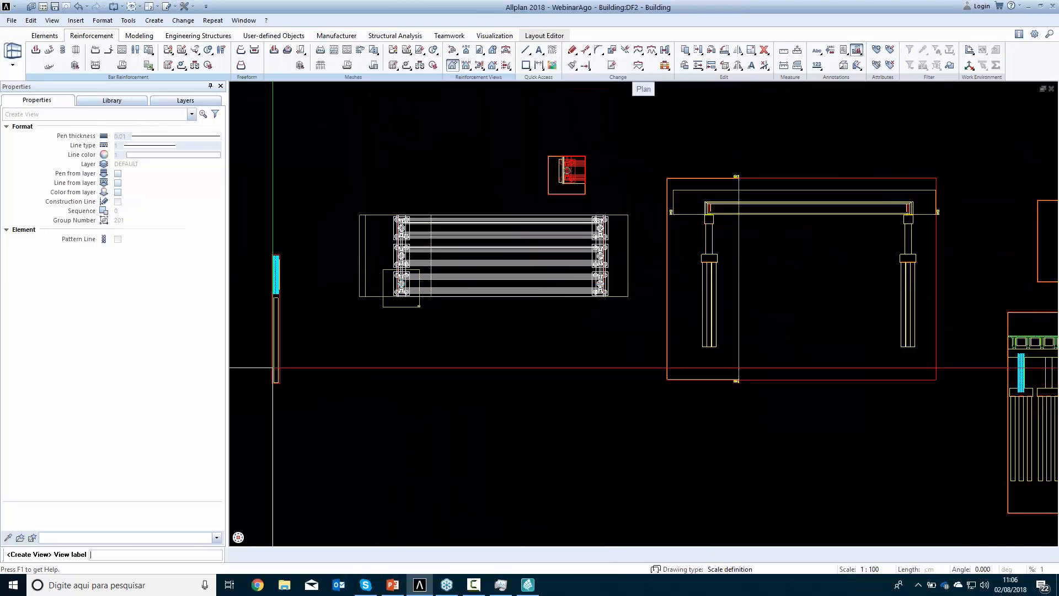
{"action": "scroll", "coordinate": [279, 326], "scroll_direction": "up", "scroll_amount": 6}
{"action": "key", "text": "Escape"}
{"action": "key", "text": "Escape"}
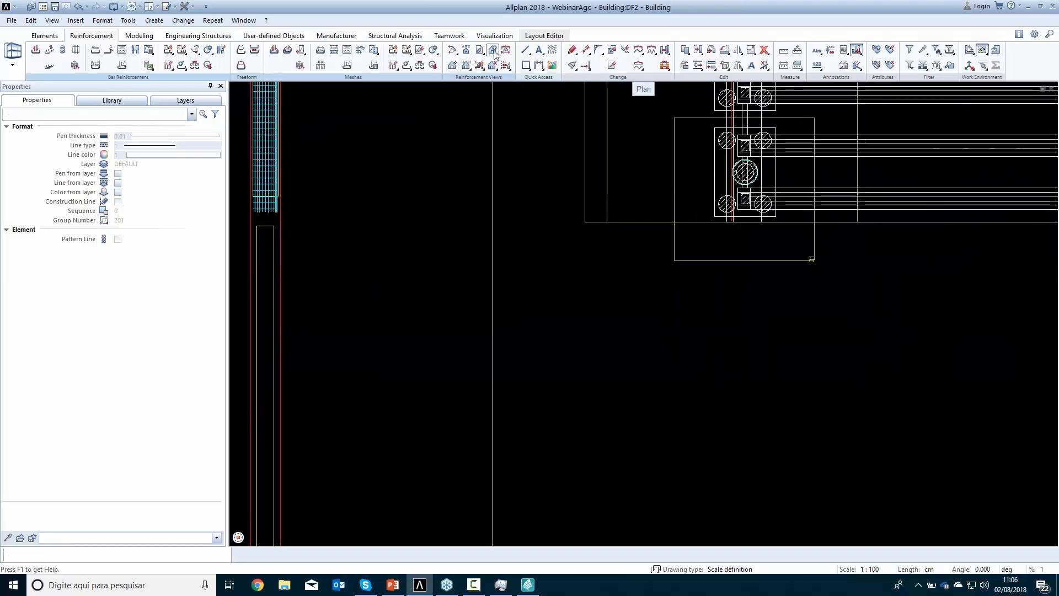
Remove the pile below the column from the new column elevation
{"action": "left_click", "coordinate": [493, 65]}
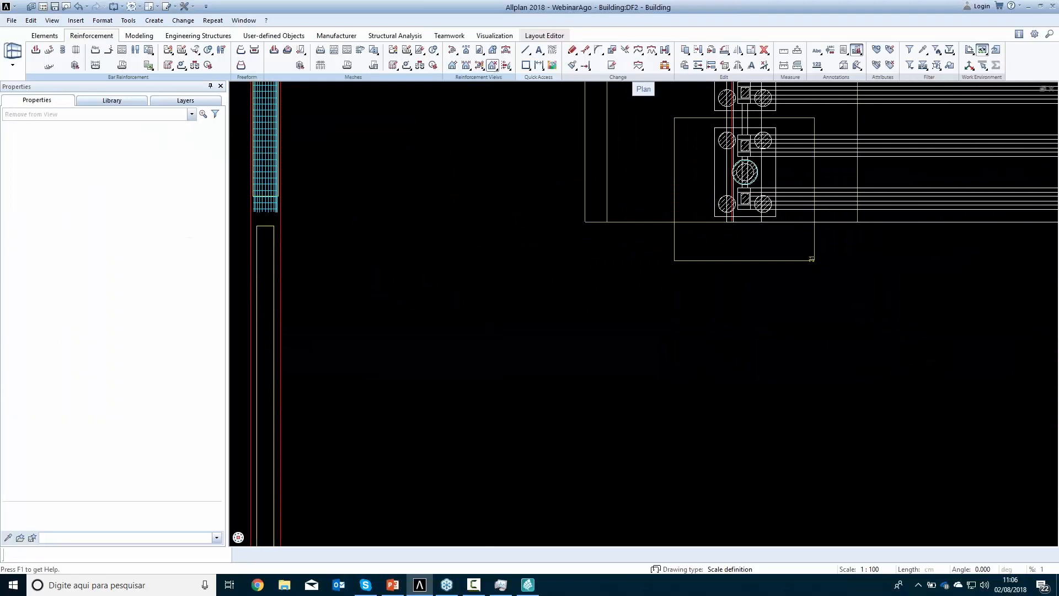
{"action": "left_click", "coordinate": [259, 234]}
{"action": "middle_click_drag", "start_coordinate": [368, 234], "coordinate": [497, 402]}
{"action": "scroll", "coordinate": [438, 341], "scroll_direction": "up", "scroll_amount": 2}
{"action": "key", "text": "Escape"}
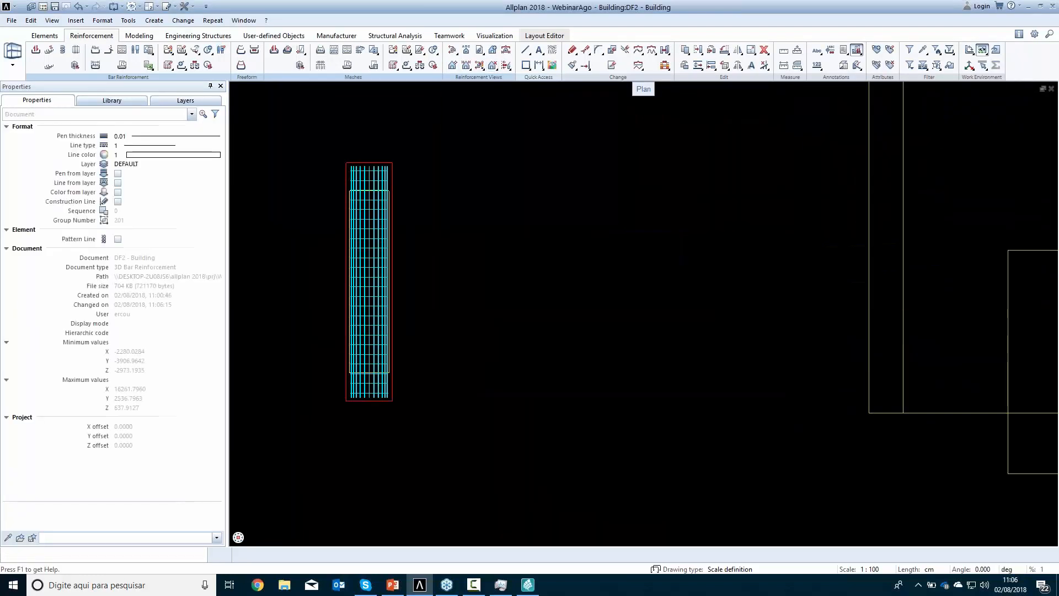
Place a full schema of the column's longitudinal bars to the right of its elevation, aligned horizontally with the bars
{"action": "left_click", "coordinate": [208, 66]}
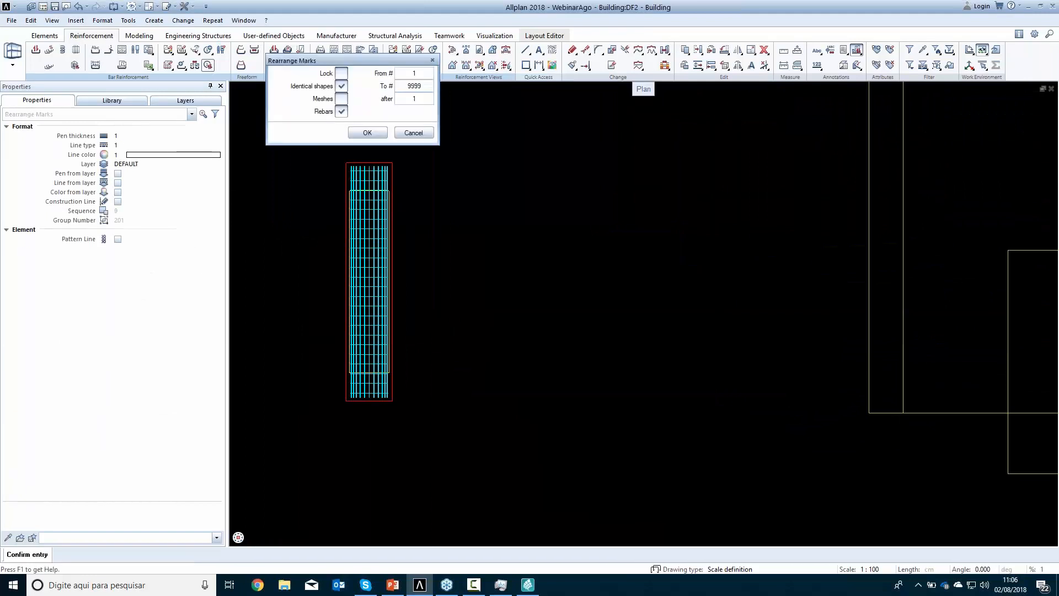
{"action": "left_click", "coordinate": [413, 133]}
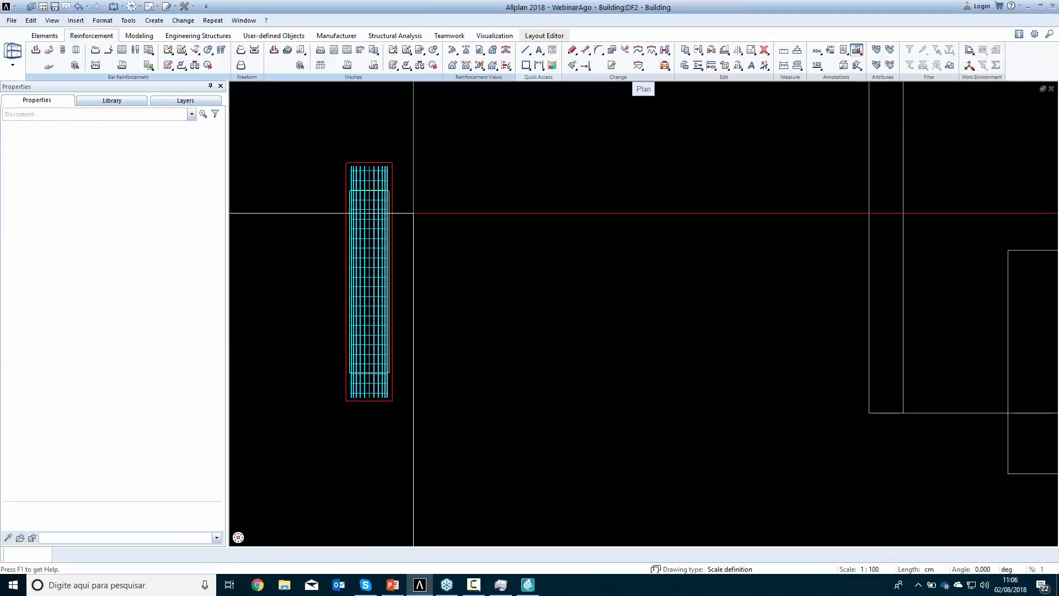
{"action": "left_click", "coordinate": [346, 50]}
{"action": "scroll", "coordinate": [389, 255], "scroll_direction": "up", "scroll_amount": 4}
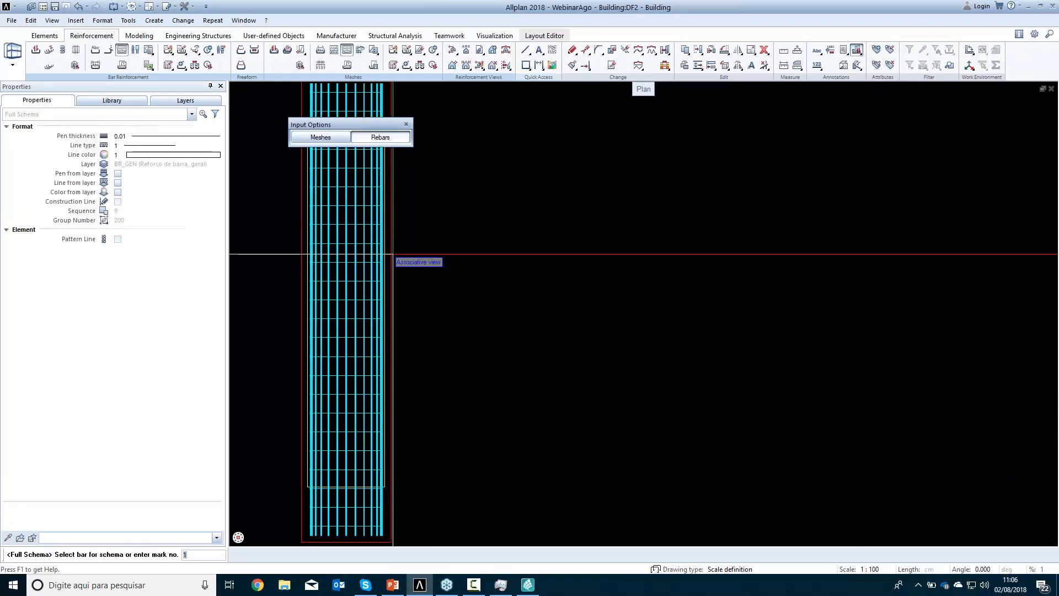
{"action": "left_click", "coordinate": [378, 257]}
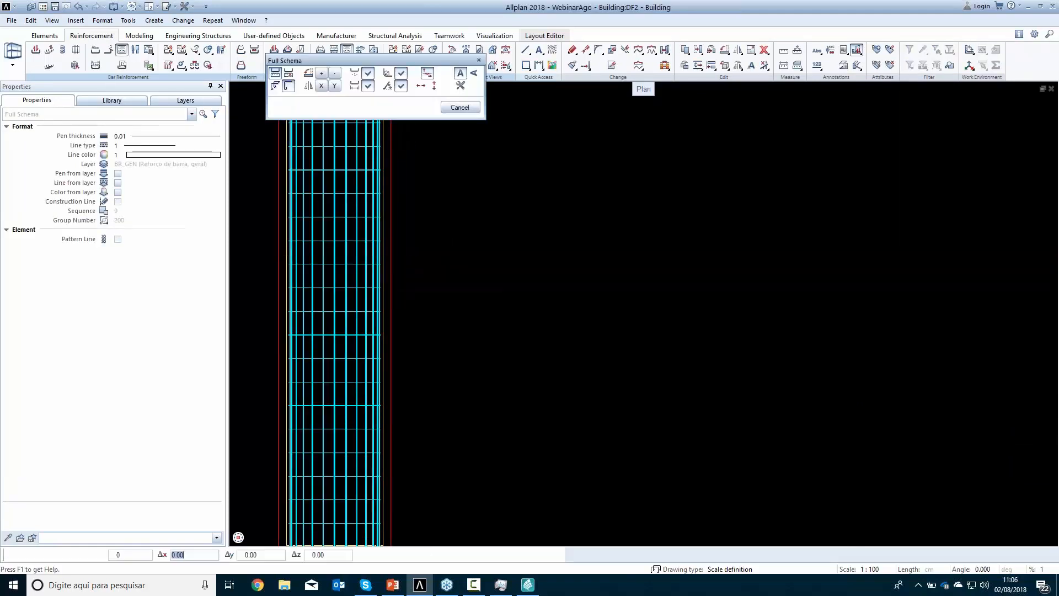
{"action": "scroll", "coordinate": [442, 257], "scroll_direction": "down", "scroll_amount": 3}
{"action": "left_click", "coordinate": [421, 86]}
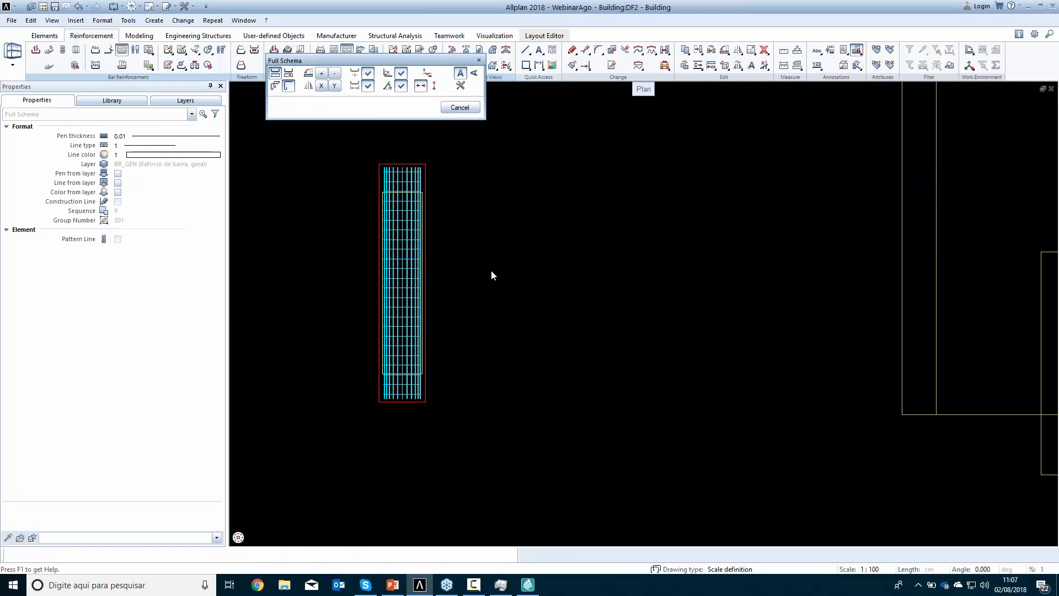
{"action": "left_click", "coordinate": [479, 319]}
{"action": "key", "text": "Escape"}
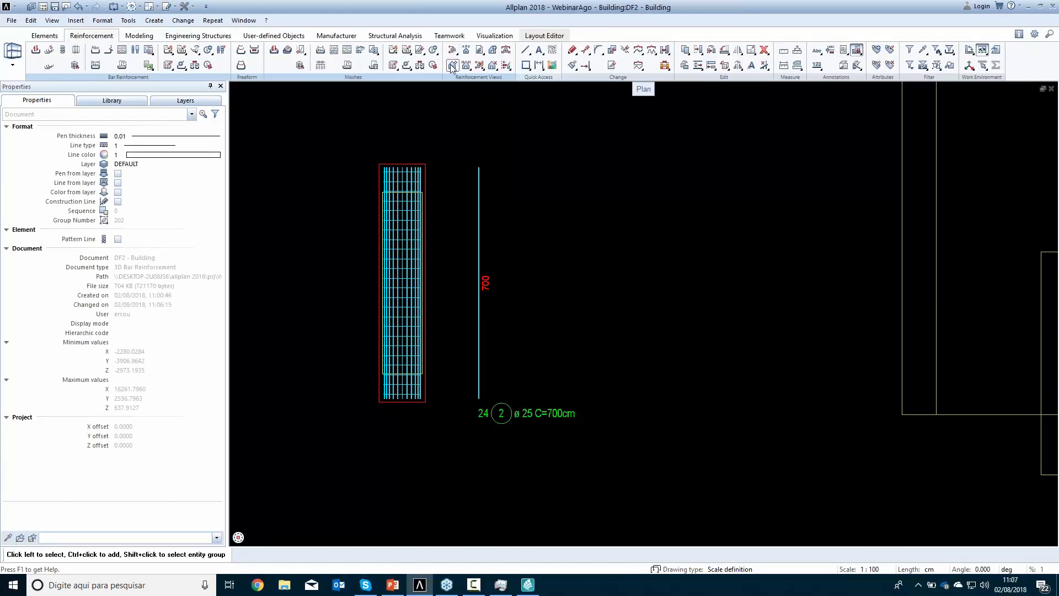
Create a horizontal section through the column near mid-height, looking upward, and place it to the right of the bar schema
{"action": "left_click", "coordinate": [452, 50]}
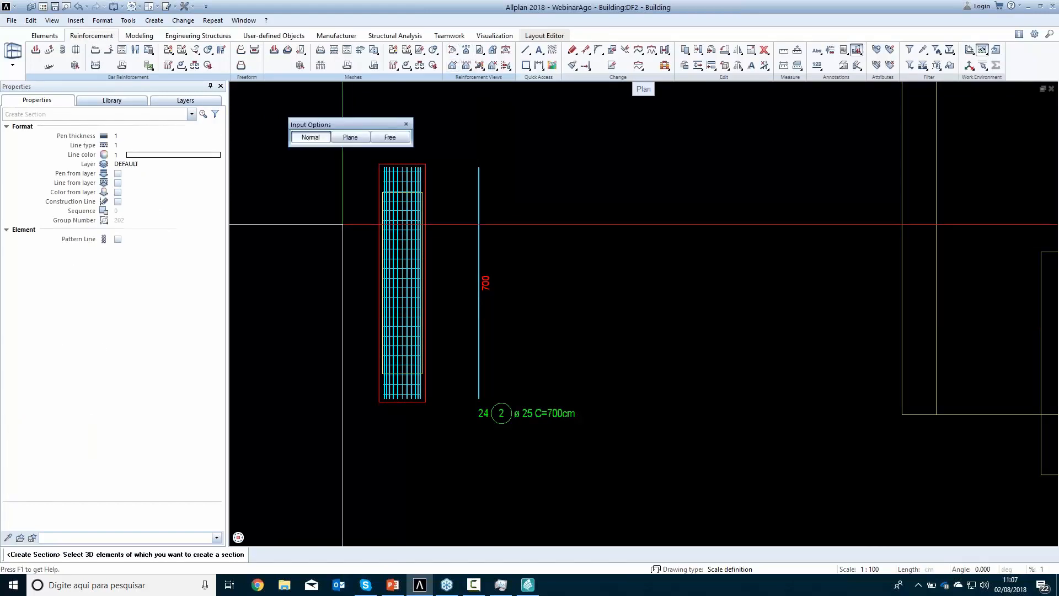
{"action": "left_click_drag", "start_coordinate": [336, 160], "coordinate": [433, 411]}
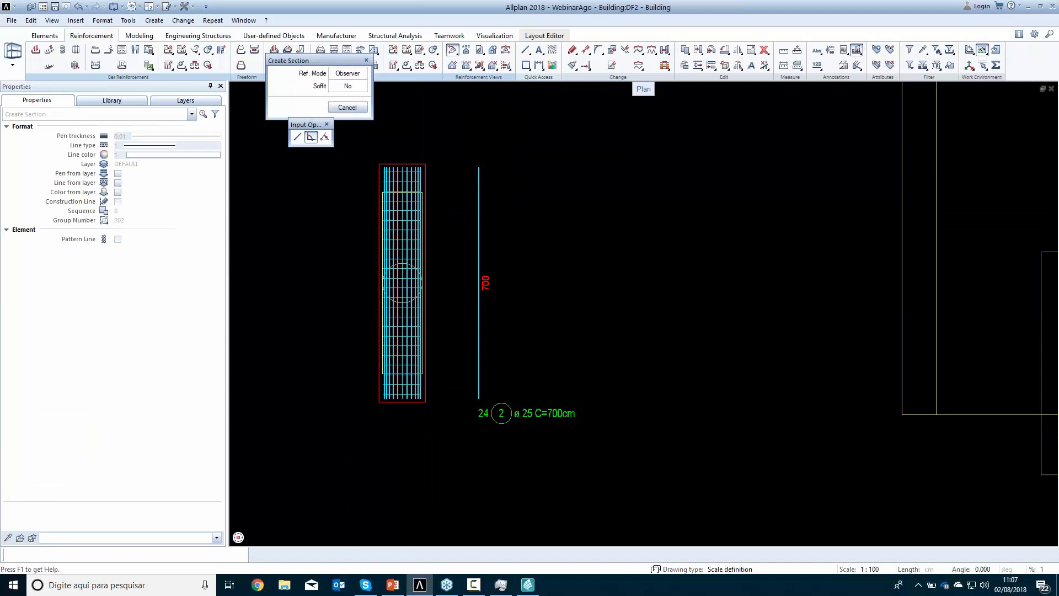
{"action": "left_click", "coordinate": [415, 351]}
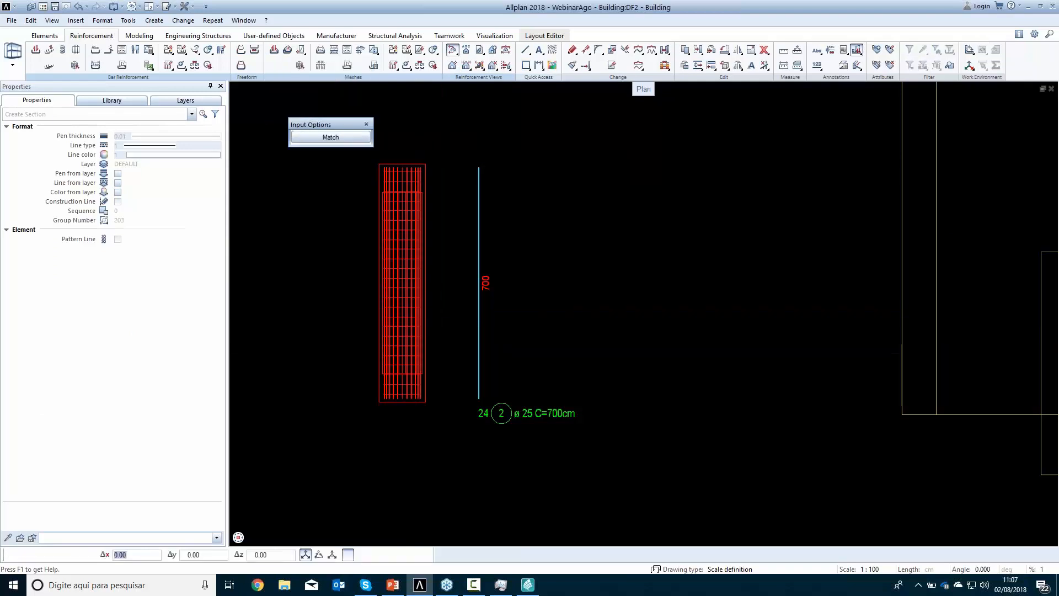
{"action": "left_click", "coordinate": [447, 303]}
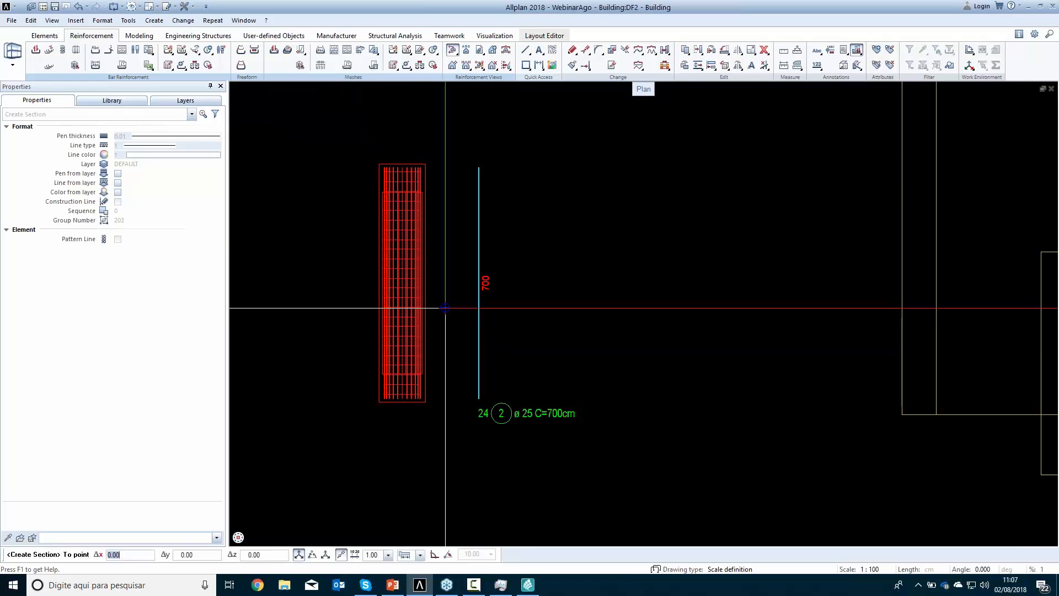
{"action": "left_click", "coordinate": [348, 263]}
{"action": "key", "text": "Escape"}
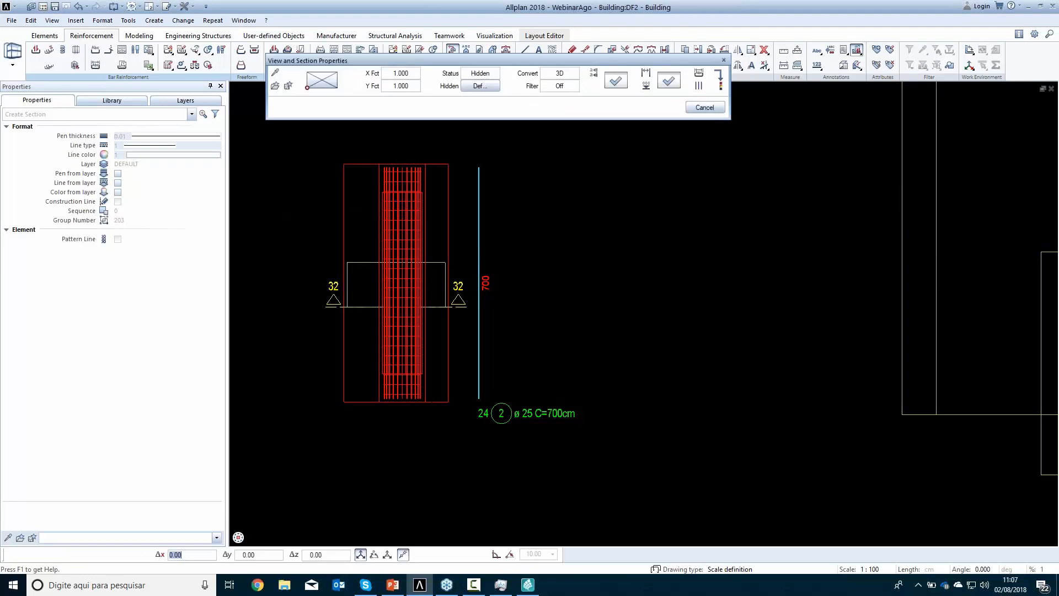
{"action": "left_click", "coordinate": [548, 270]}
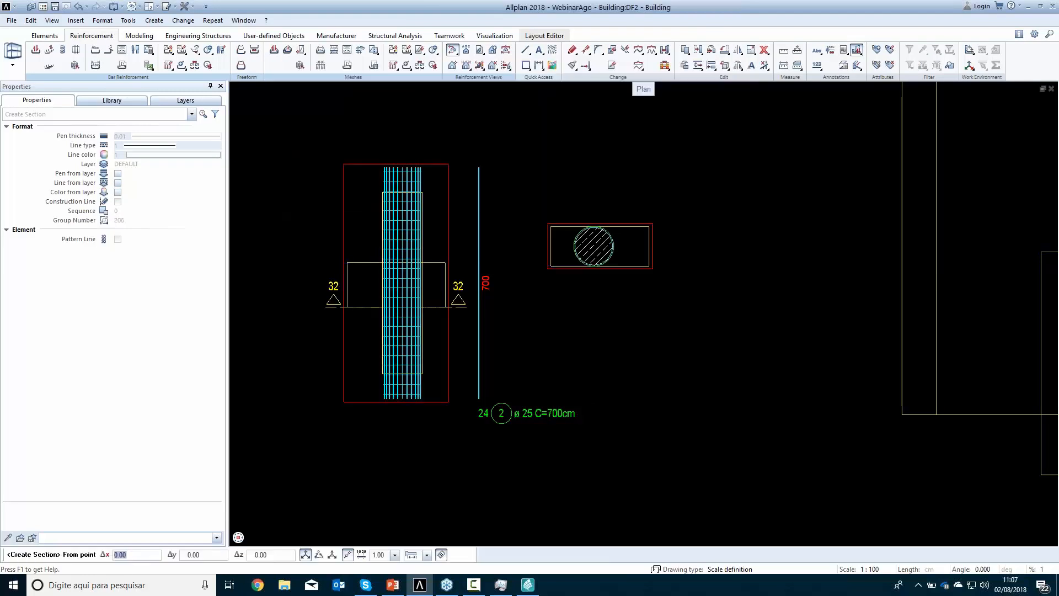
{"action": "key", "text": "Escape"}
{"action": "key", "text": "Escape"}
{"action": "key", "text": "Escape"}
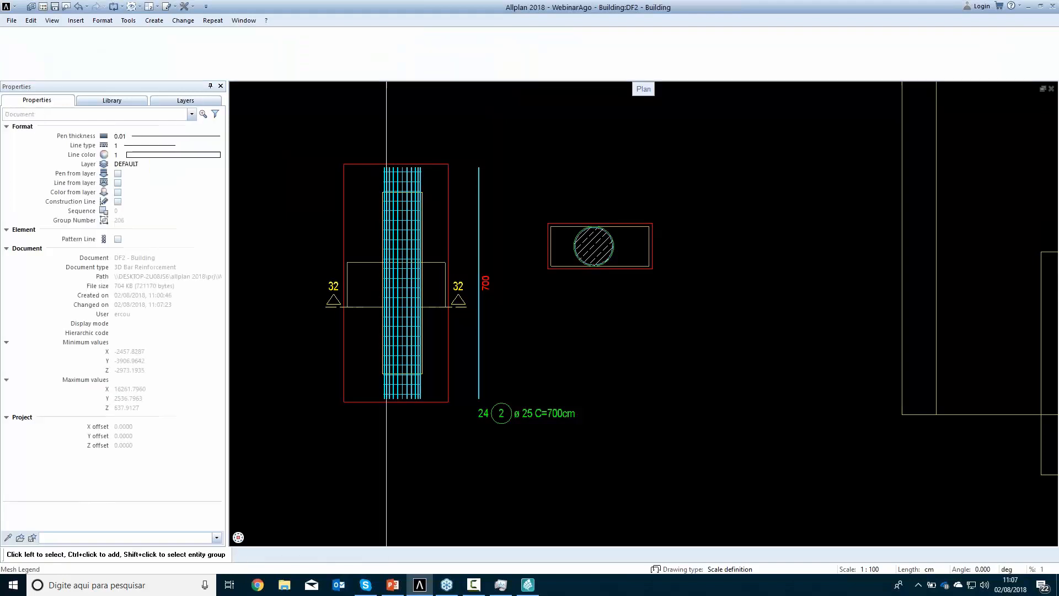
Place a full schema of the column's circular stirrups below the new section
{"action": "left_click", "coordinate": [346, 51]}
{"action": "scroll", "coordinate": [611, 253], "scroll_direction": "up", "scroll_amount": 5}
{"action": "left_click", "coordinate": [614, 222]}
{"action": "scroll", "coordinate": [627, 391], "scroll_direction": "down", "scroll_amount": 5}
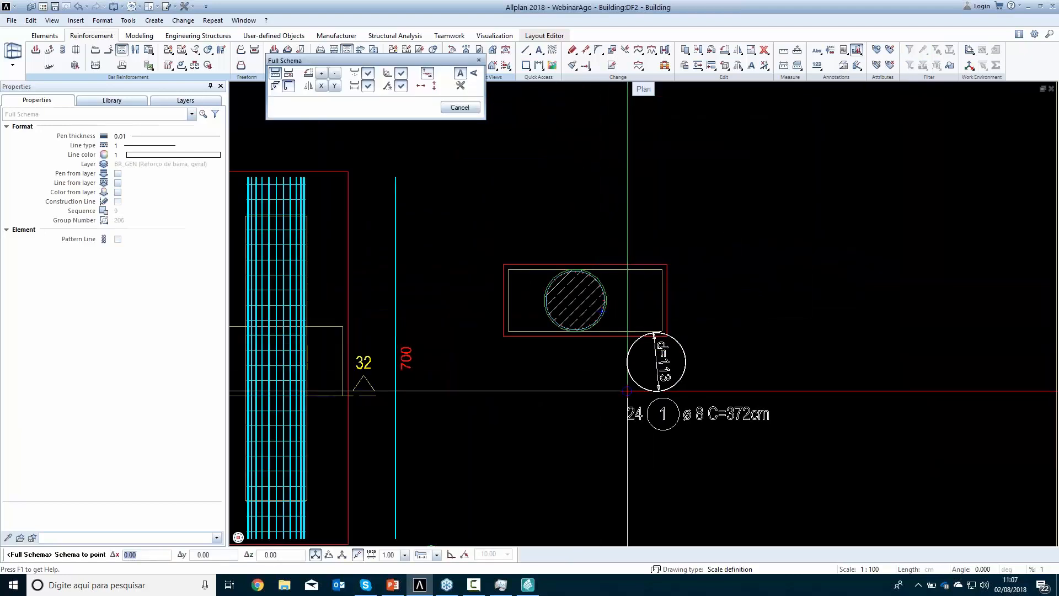
{"action": "left_click", "coordinate": [634, 418]}
{"action": "key", "text": "Escape"}
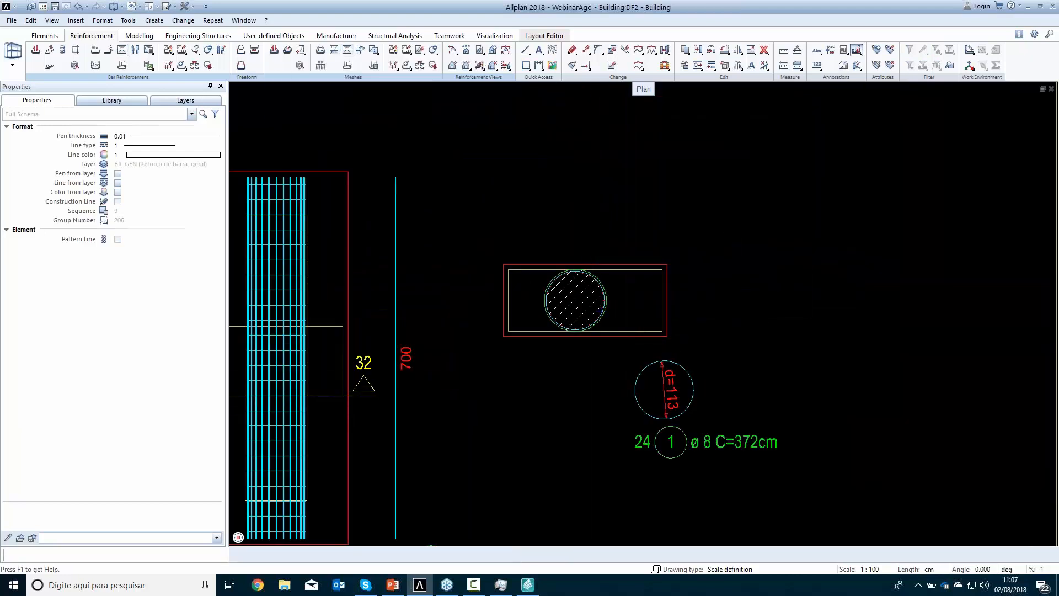
Label the lowest longitudinal bar in the column section with its mark number and place the label below the section
{"action": "scroll", "coordinate": [572, 330], "scroll_direction": "up", "scroll_amount": 6}
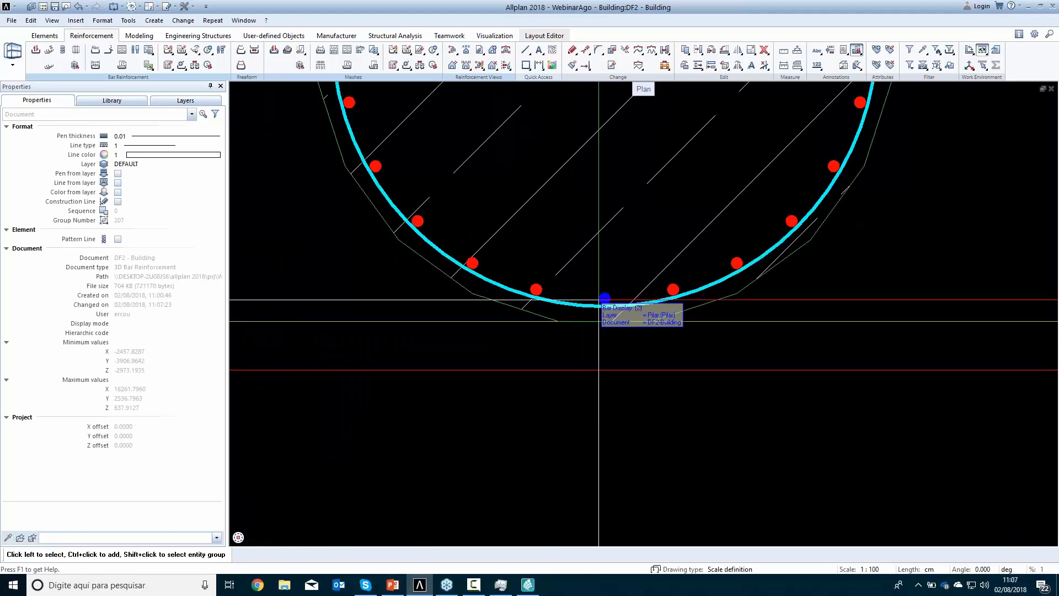
{"action": "right_click", "coordinate": [605, 305]}
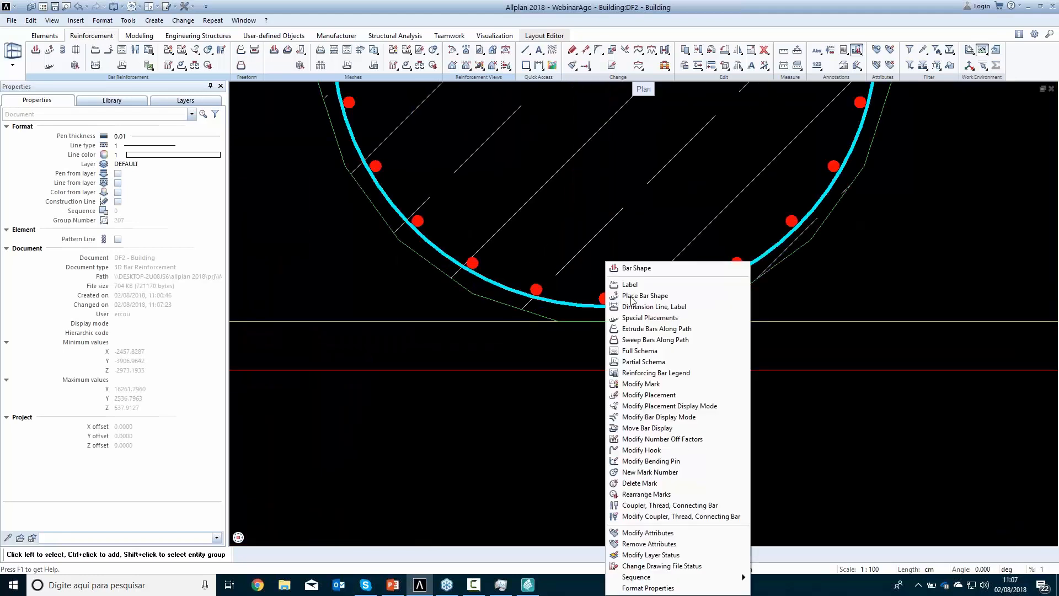
{"action": "left_click", "coordinate": [644, 285]}
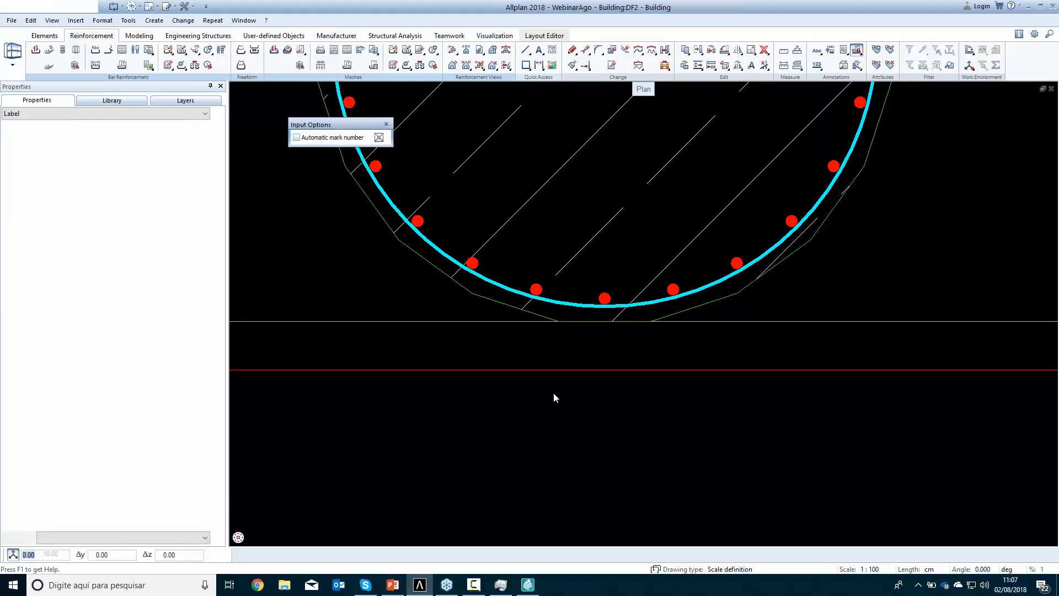
{"action": "scroll", "coordinate": [552, 393], "scroll_direction": "down", "scroll_amount": 5}
{"action": "scroll", "coordinate": [549, 382], "scroll_direction": "down", "scroll_amount": 3}
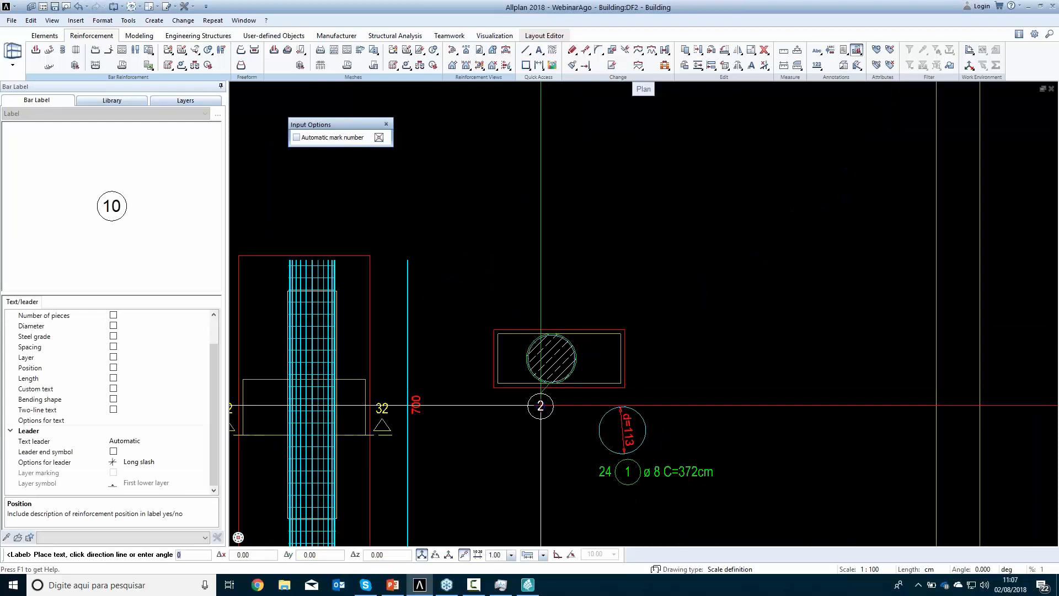
{"action": "left_click", "coordinate": [527, 421]}
{"action": "key", "text": "Escape"}
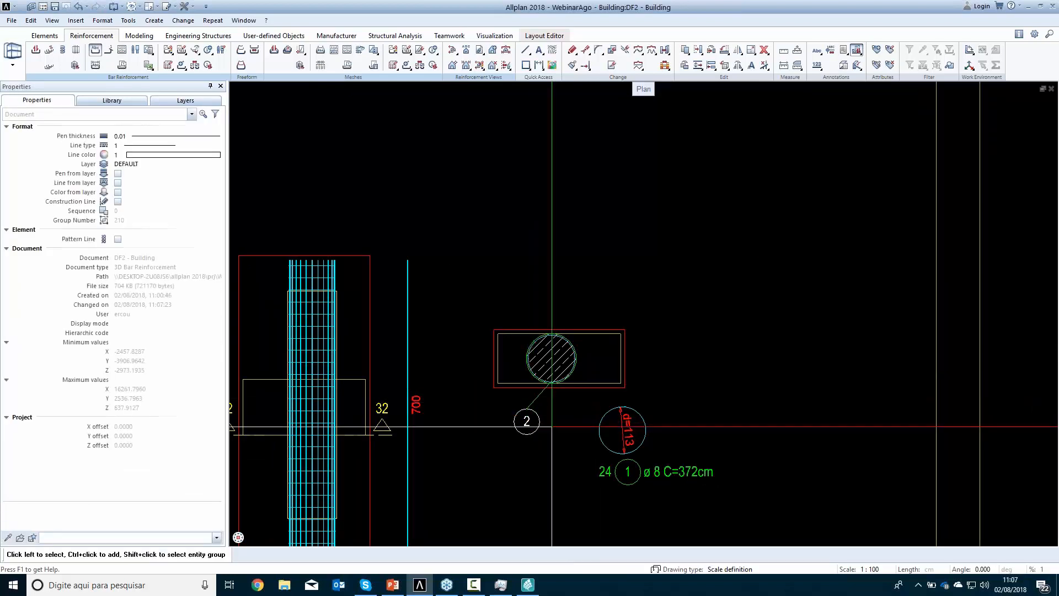
Create a plan view of the pile cap slab under the reinforced column and place it below the column details
{"action": "scroll", "coordinate": [533, 421], "scroll_direction": "down", "scroll_amount": 1}
{"action": "scroll", "coordinate": [320, 288], "scroll_direction": "down", "scroll_amount": 1}
{"action": "middle_click_drag", "start_coordinate": [319, 288], "coordinate": [155, 205]}
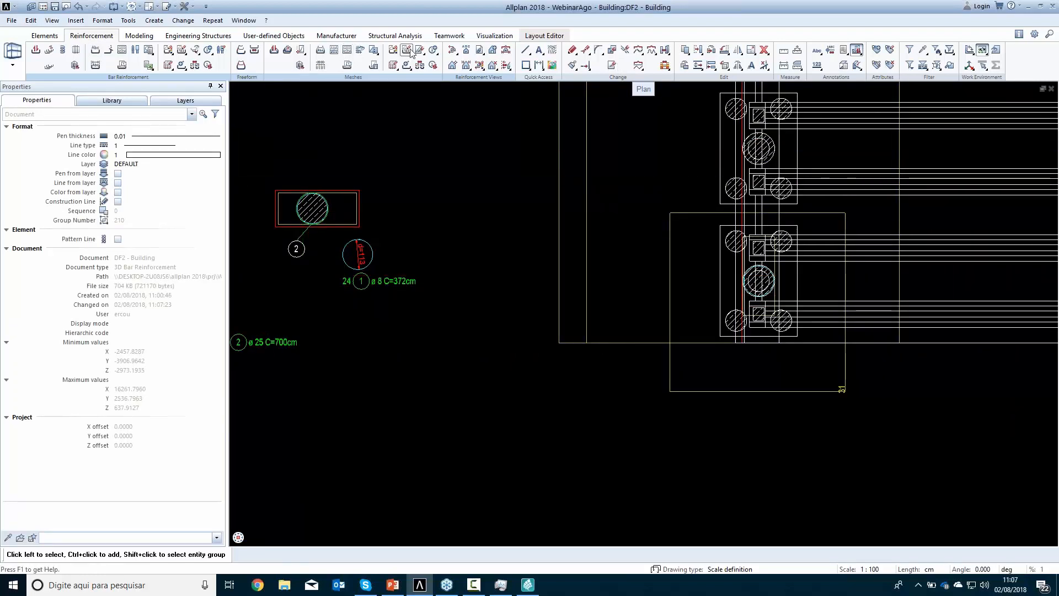
{"action": "left_click", "coordinate": [454, 65]}
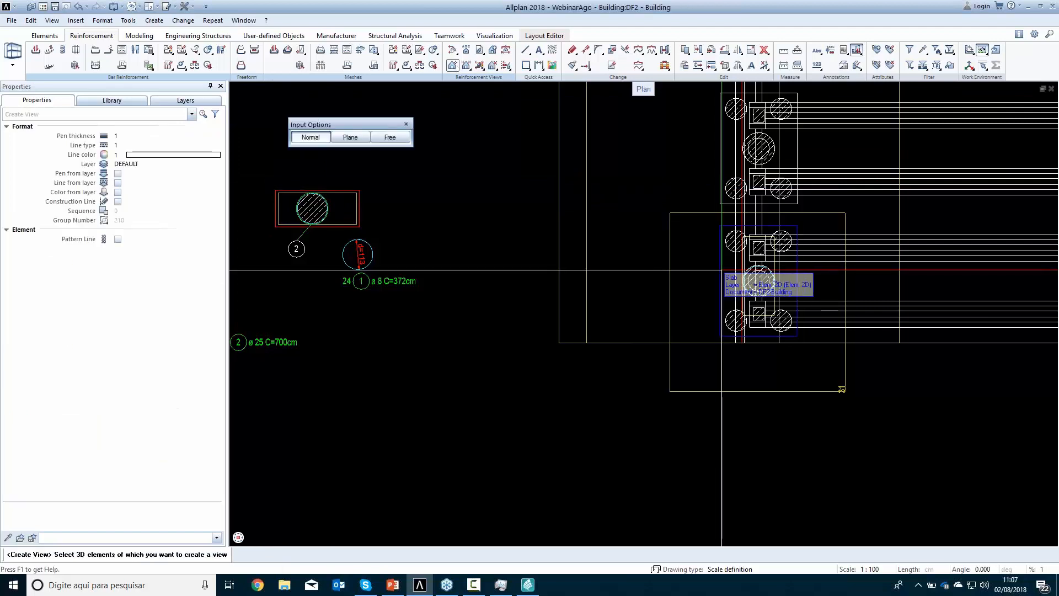
{"action": "left_click", "coordinate": [758, 282]}
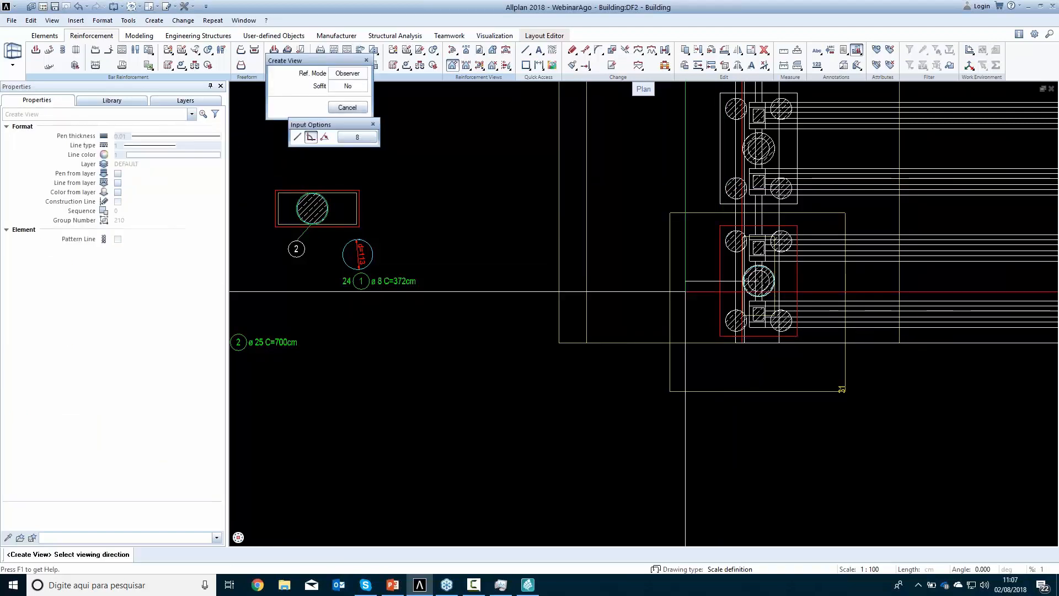
{"action": "left_click", "coordinate": [759, 286]}
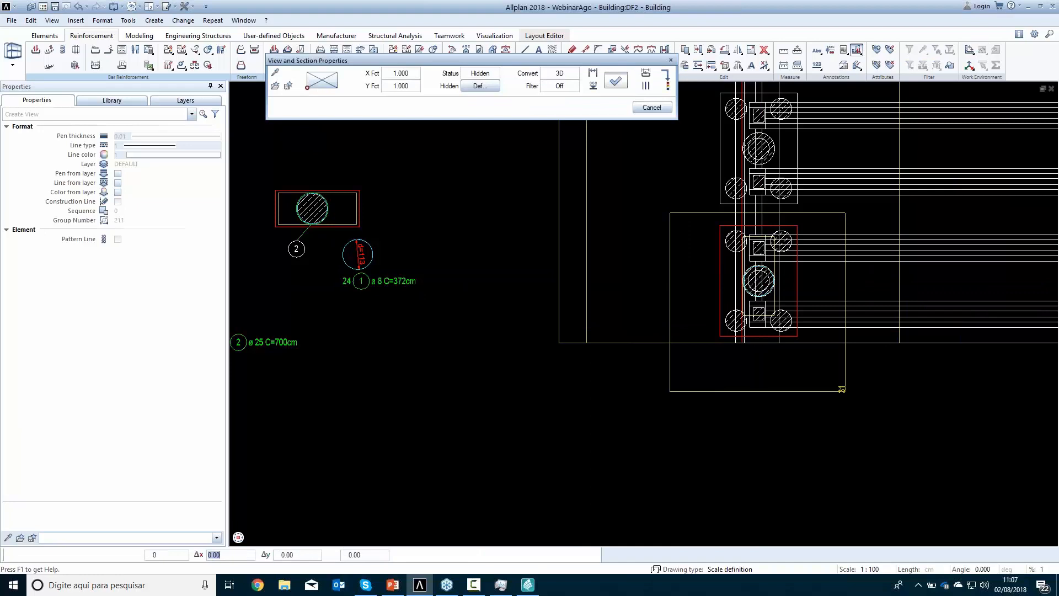
{"action": "middle_click_drag", "start_coordinate": [511, 358], "coordinate": [660, 182]}
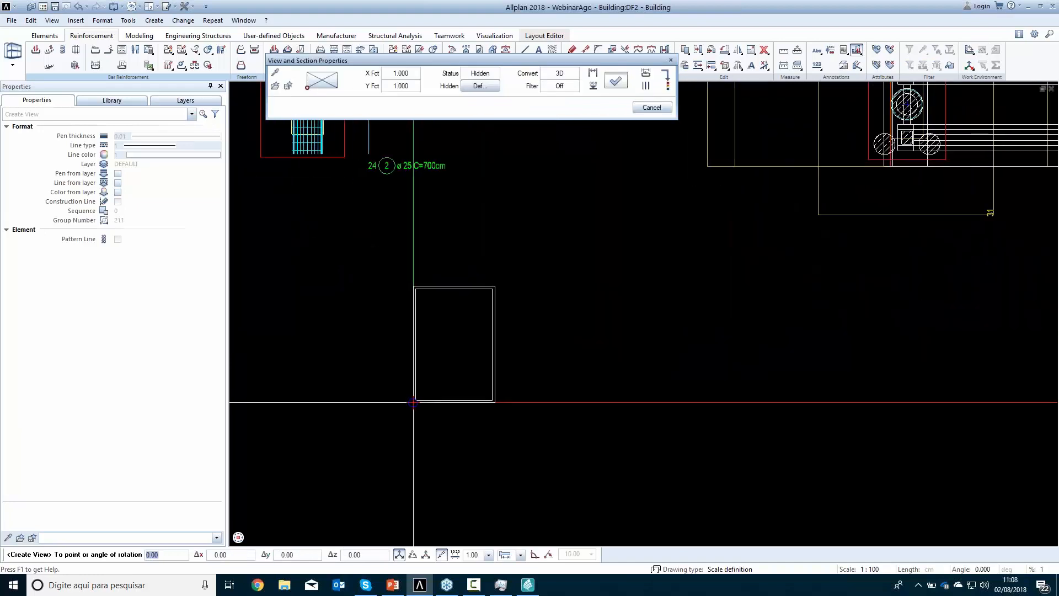
{"action": "left_click", "coordinate": [414, 402]}
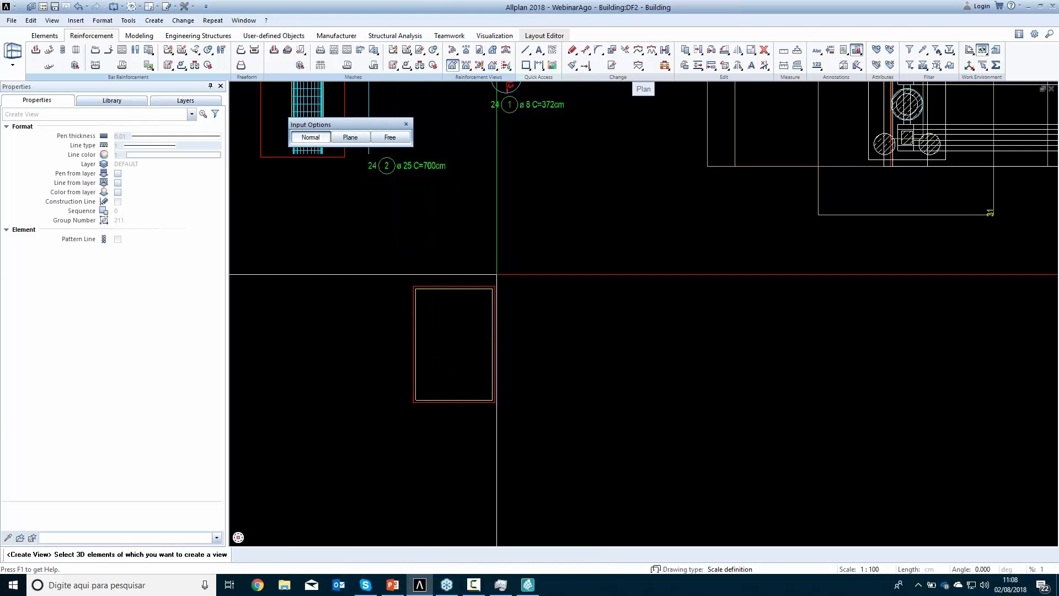
{"action": "key", "text": "Escape"}
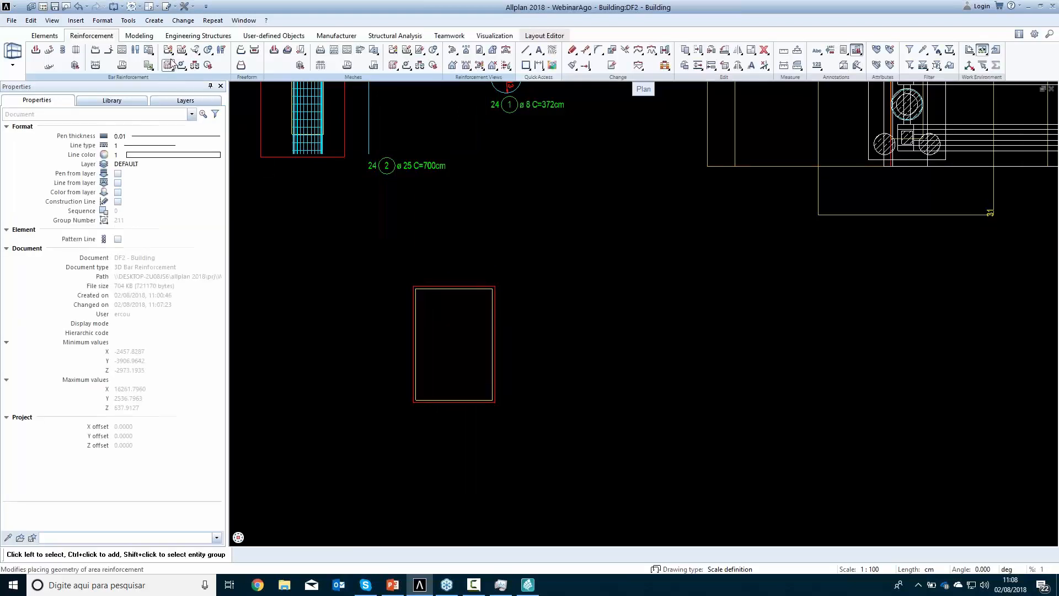
Define the pile cap outline in its new view as the area reinforcement region, with a bottom concrete cover of 3 cm
{"action": "left_click", "coordinate": [76, 50]}
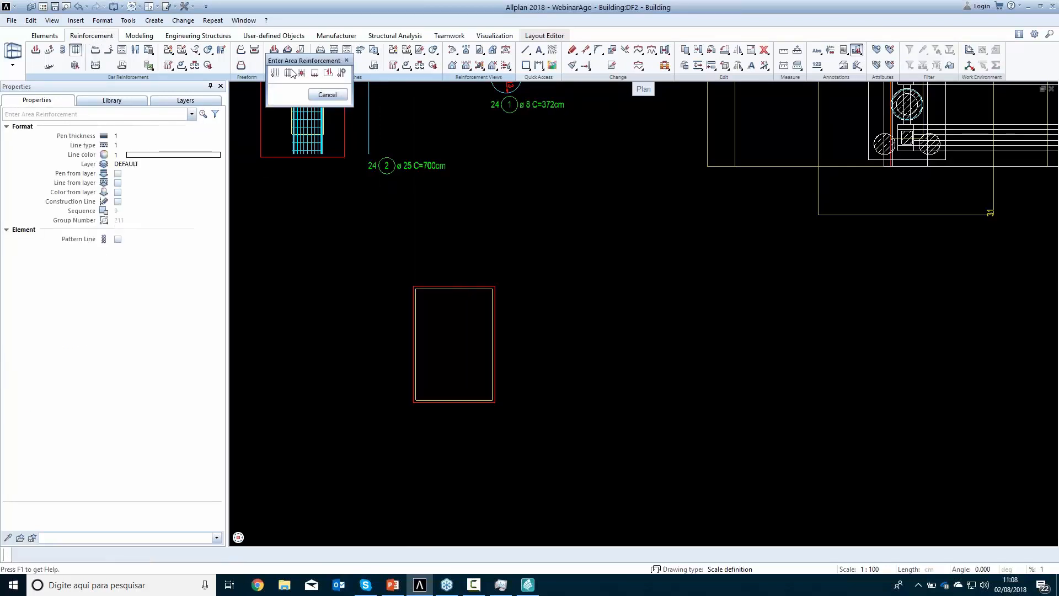
{"action": "left_click", "coordinate": [288, 74]}
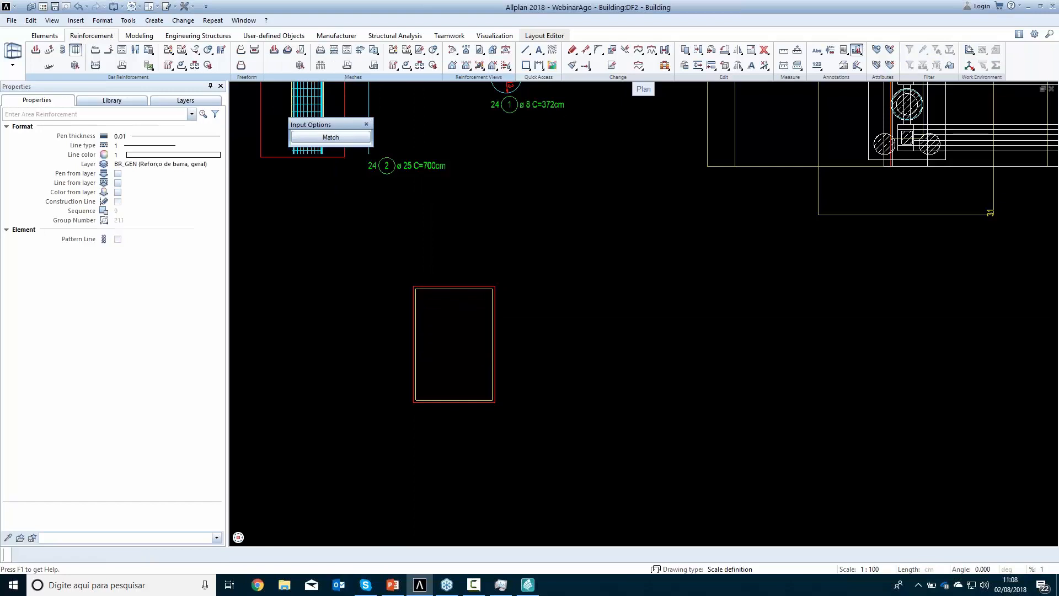
{"action": "left_click", "coordinate": [447, 327]}
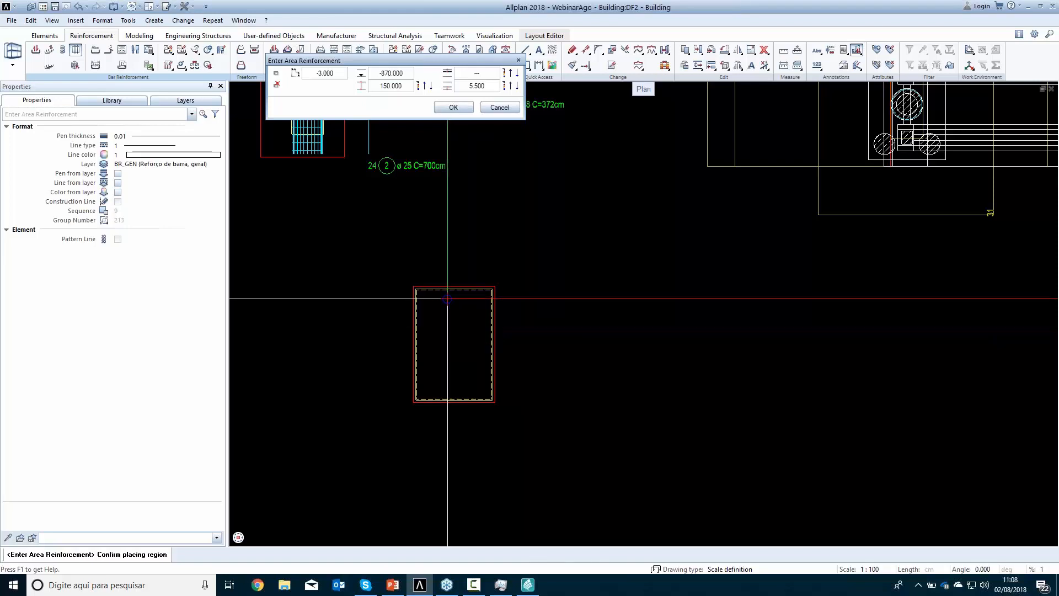
{"action": "double_click", "coordinate": [491, 87]}
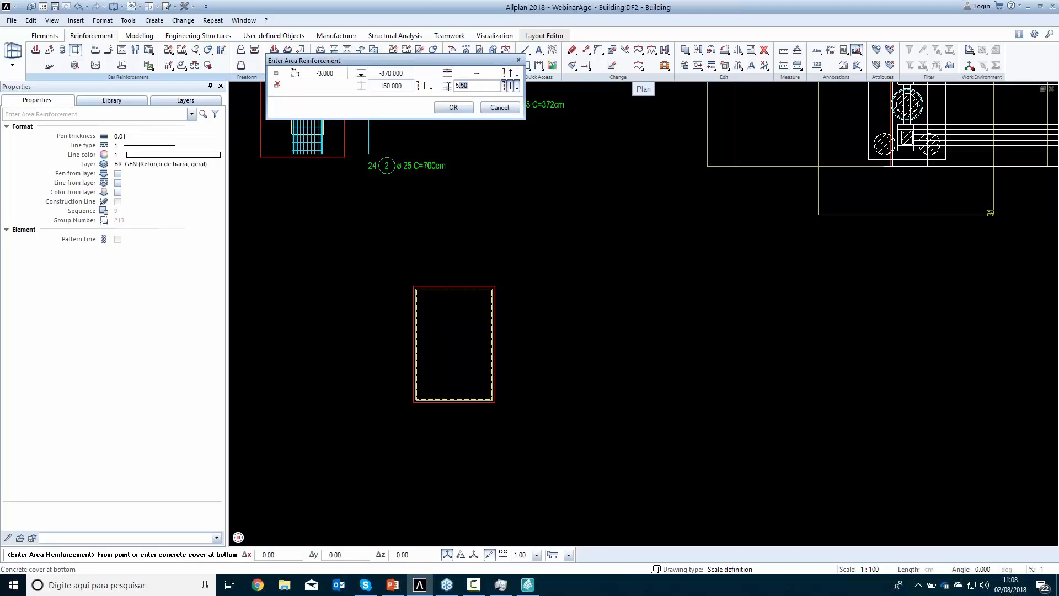
{"action": "type", "text": "3"}
{"action": "key", "text": "Return"}
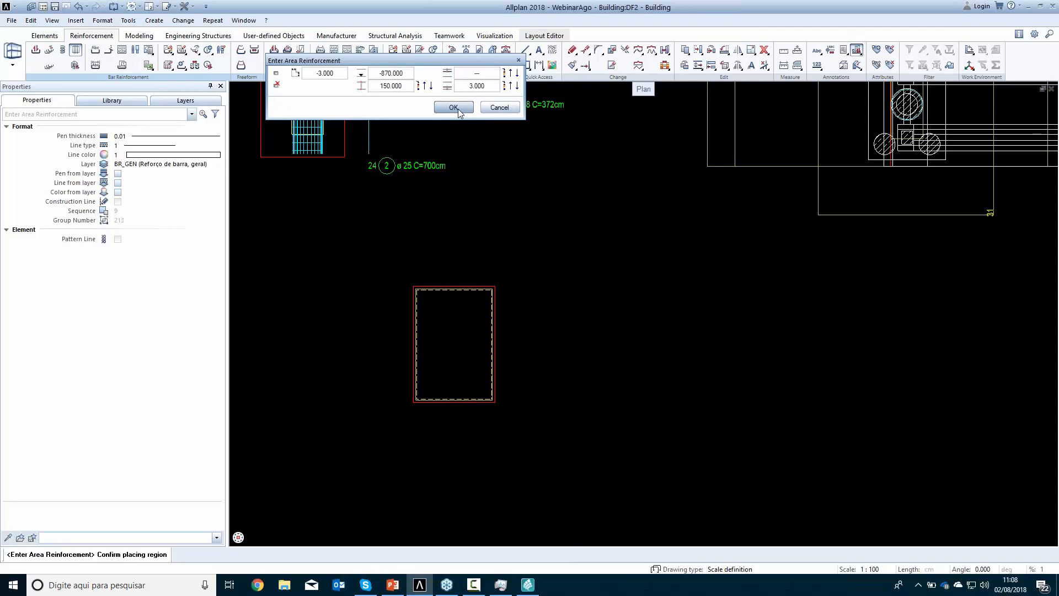
{"action": "left_click", "coordinate": [453, 107]}
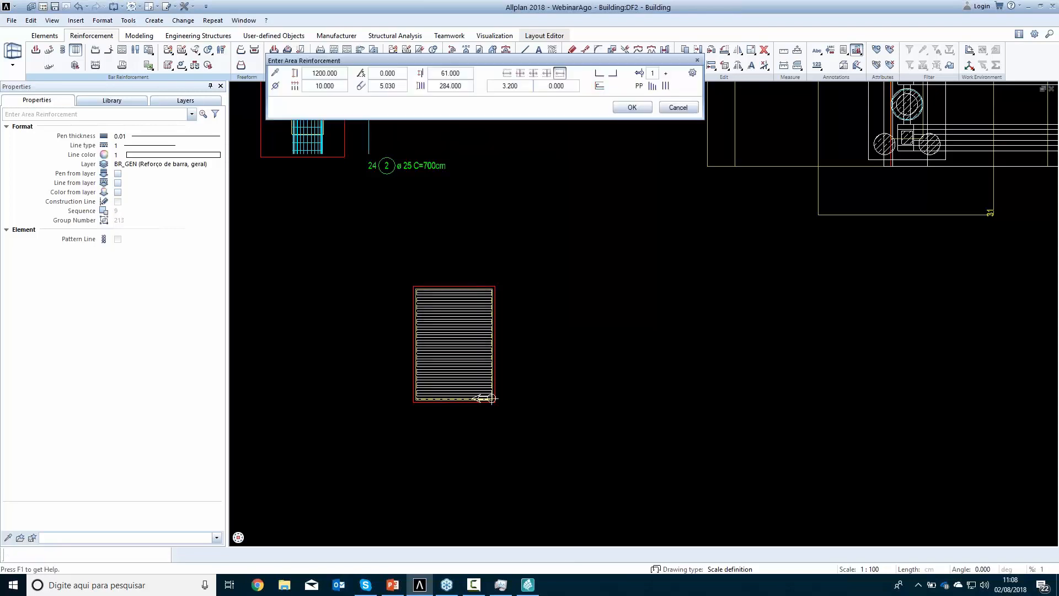
Place 25 mm crosswise bars at 10 cm spacing across the pile cap, with 49 cm bends at both ends
{"action": "left_click", "coordinate": [275, 86]}
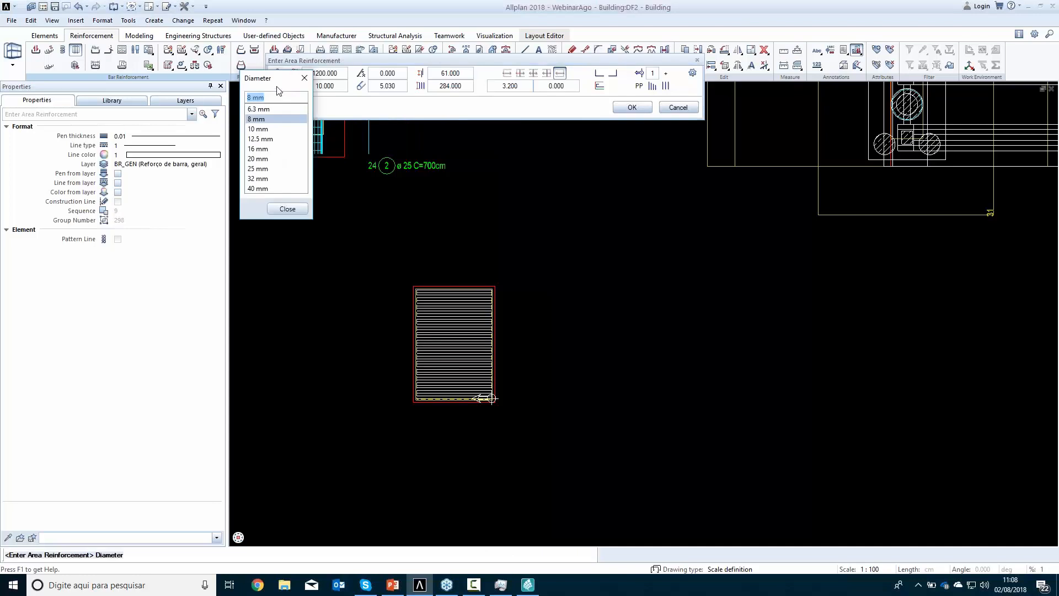
{"action": "left_click", "coordinate": [257, 168]}
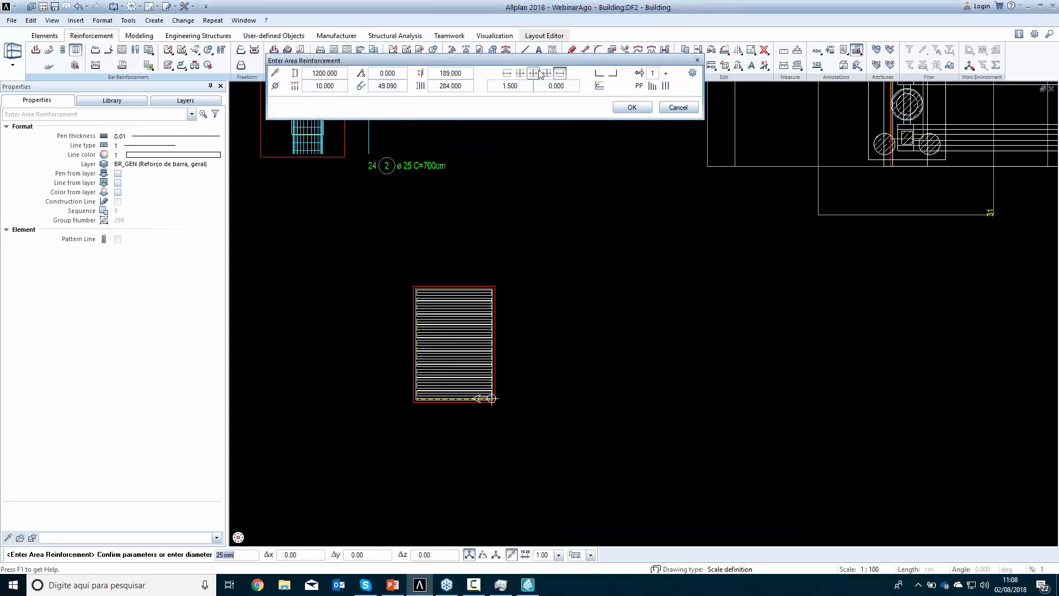
{"action": "left_click", "coordinate": [598, 71]}
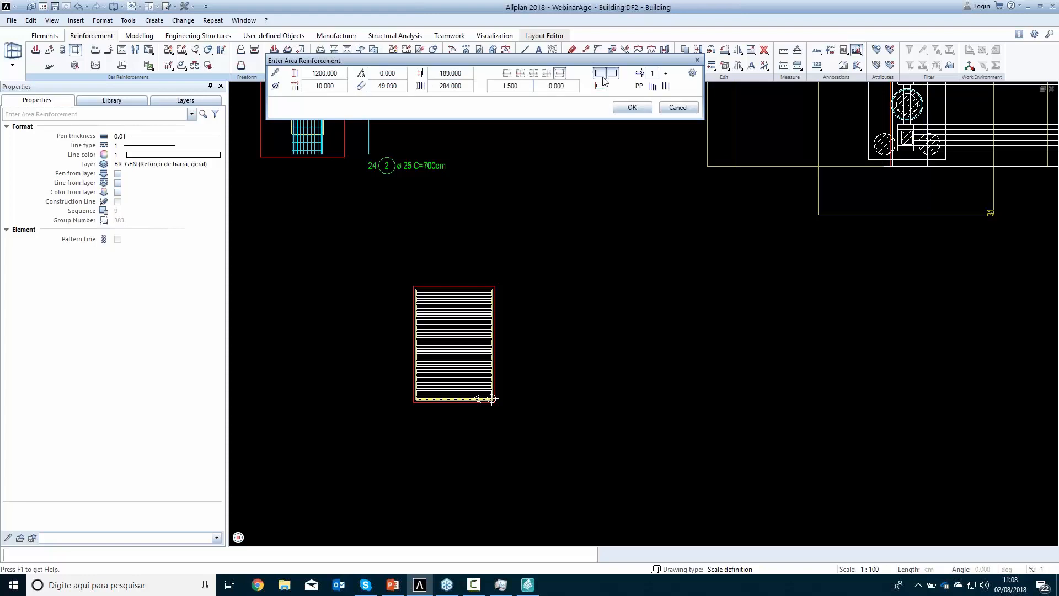
{"action": "left_click", "coordinate": [615, 73]}
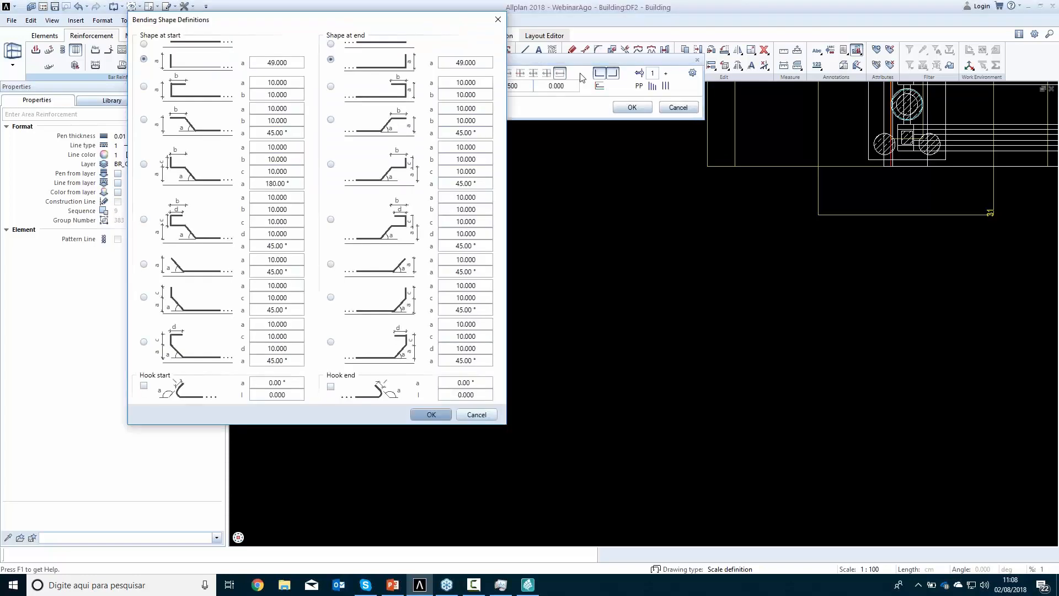
{"action": "key", "text": "Return"}
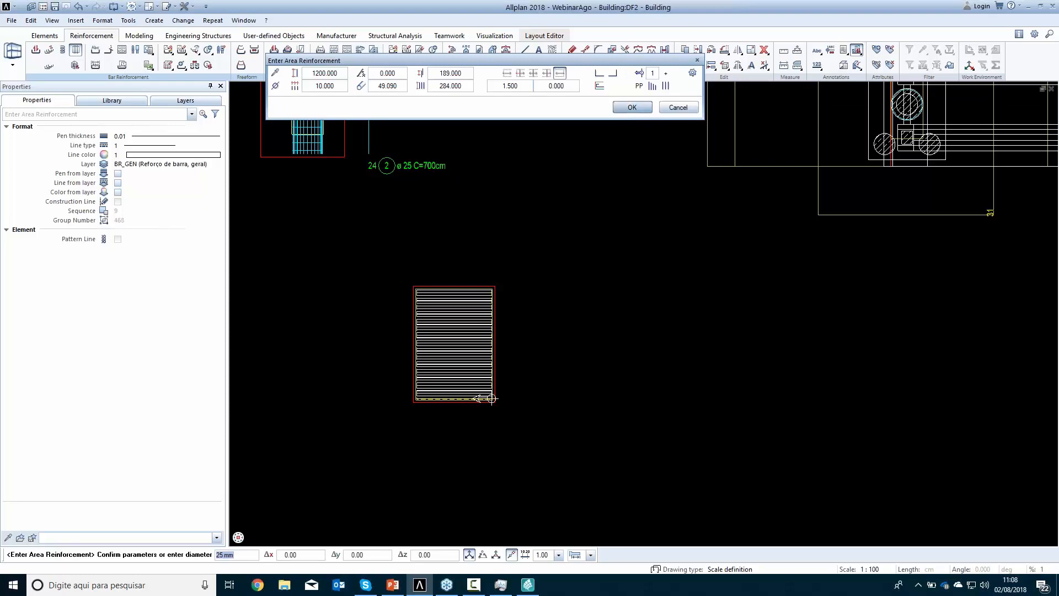
{"action": "left_click", "coordinate": [632, 107]}
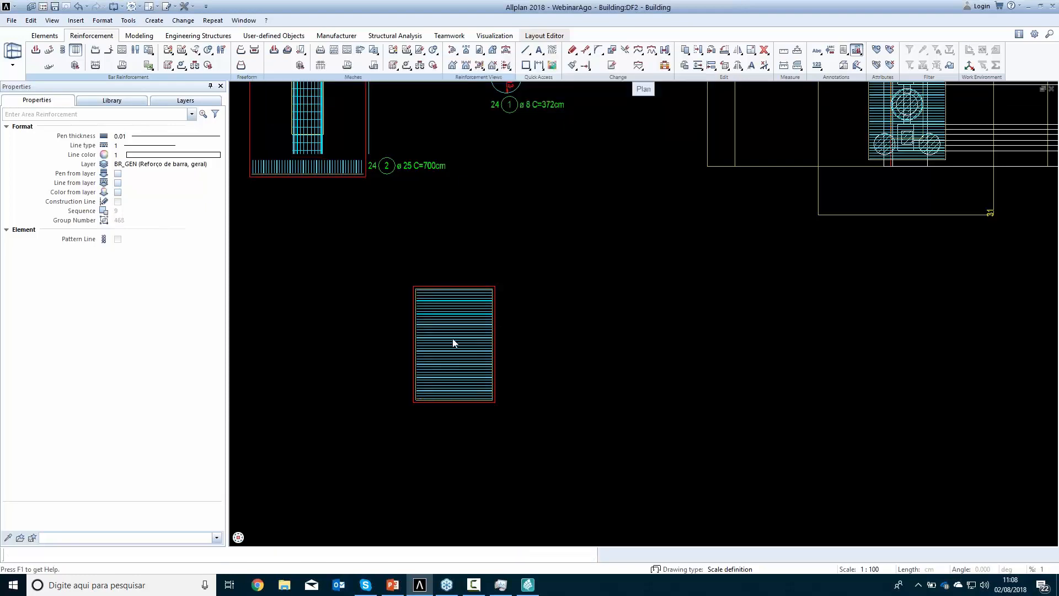
Add a dimension line with mark, quantity, diameter and spacing text for the crosswise bars to the left of the pile cap view
{"action": "left_click", "coordinate": [435, 295]}
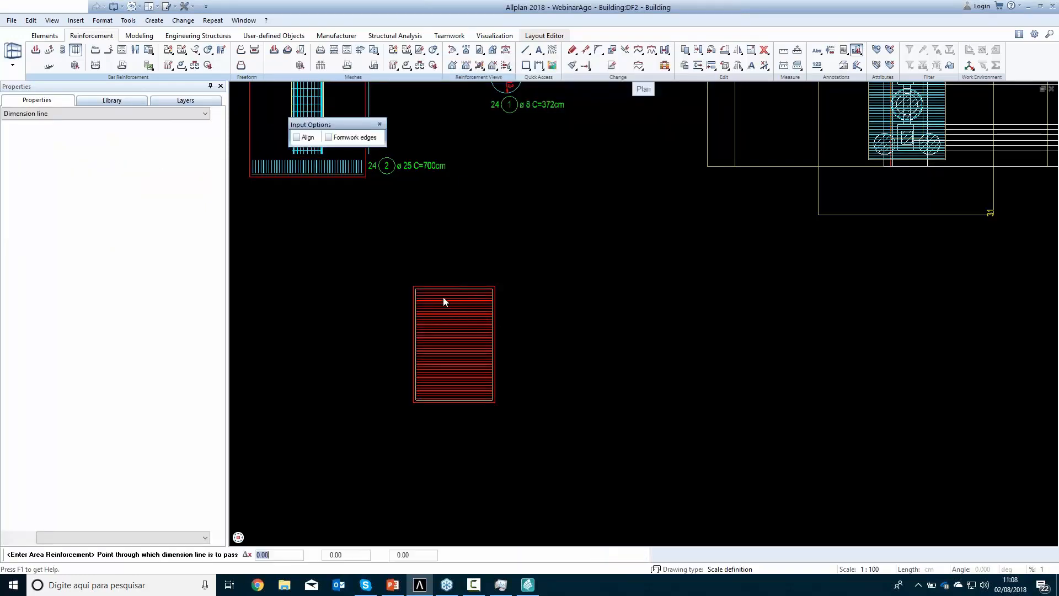
{"action": "scroll", "coordinate": [394, 330], "scroll_direction": "up", "scroll_amount": 2}
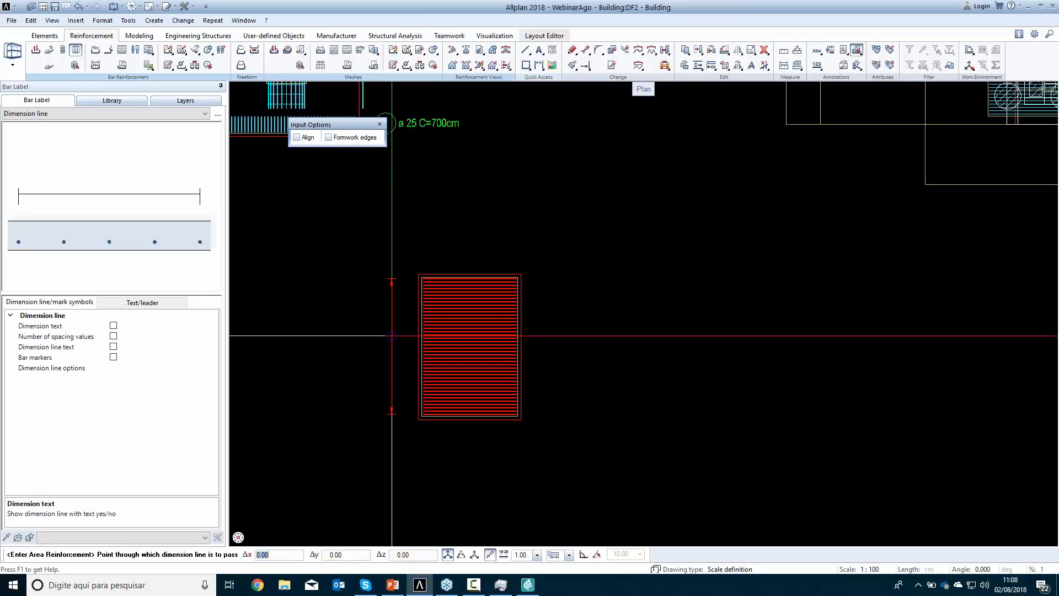
{"action": "left_click", "coordinate": [361, 335]}
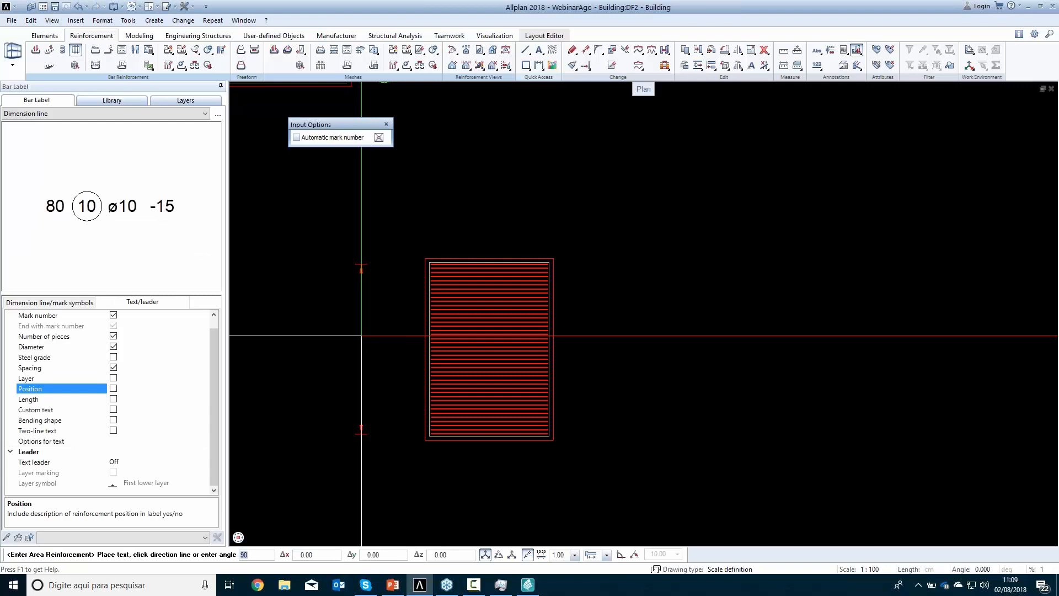
{"action": "left_click", "coordinate": [340, 348]}
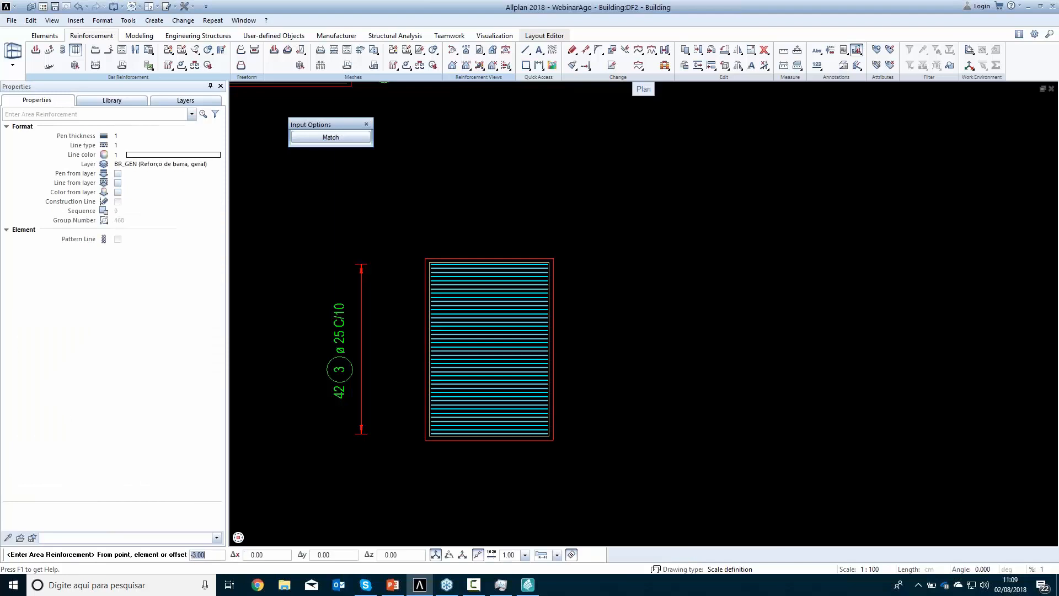
Place a second layer of 25 mm bars at 90° and 10 cm spacing, matching the pile cap's existing reinforcement outline
{"action": "left_click", "coordinate": [338, 138]}
{"action": "left_click", "coordinate": [478, 345]}
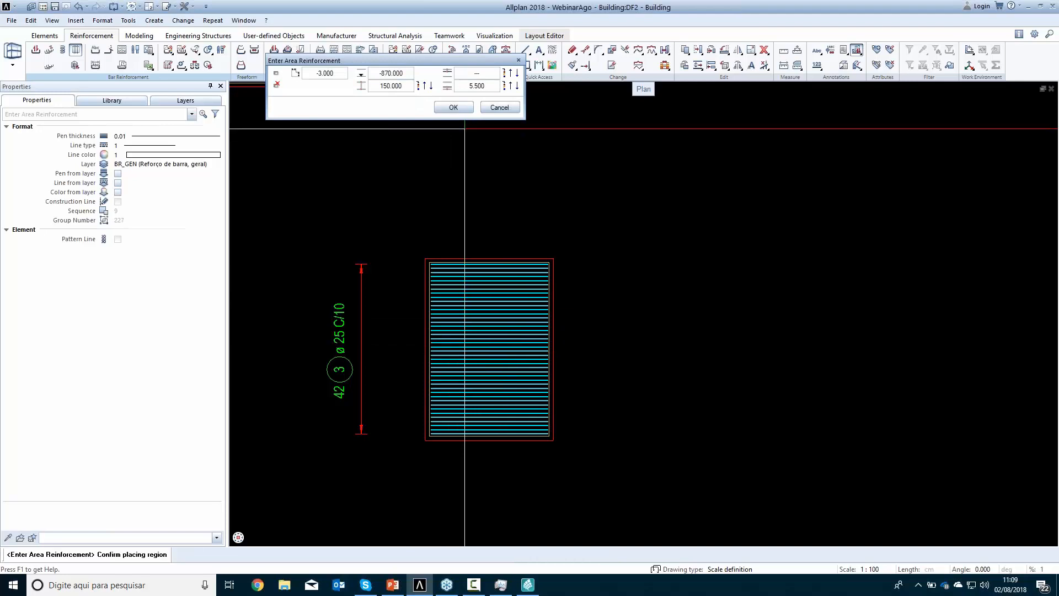
{"action": "left_click", "coordinate": [464, 110]}
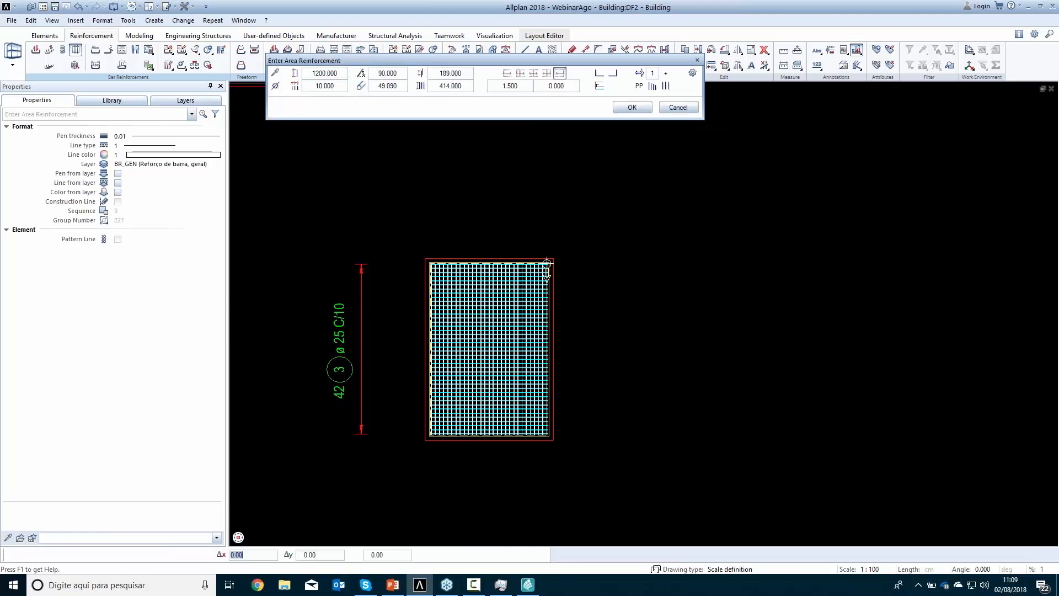
{"action": "left_click", "coordinate": [630, 108]}
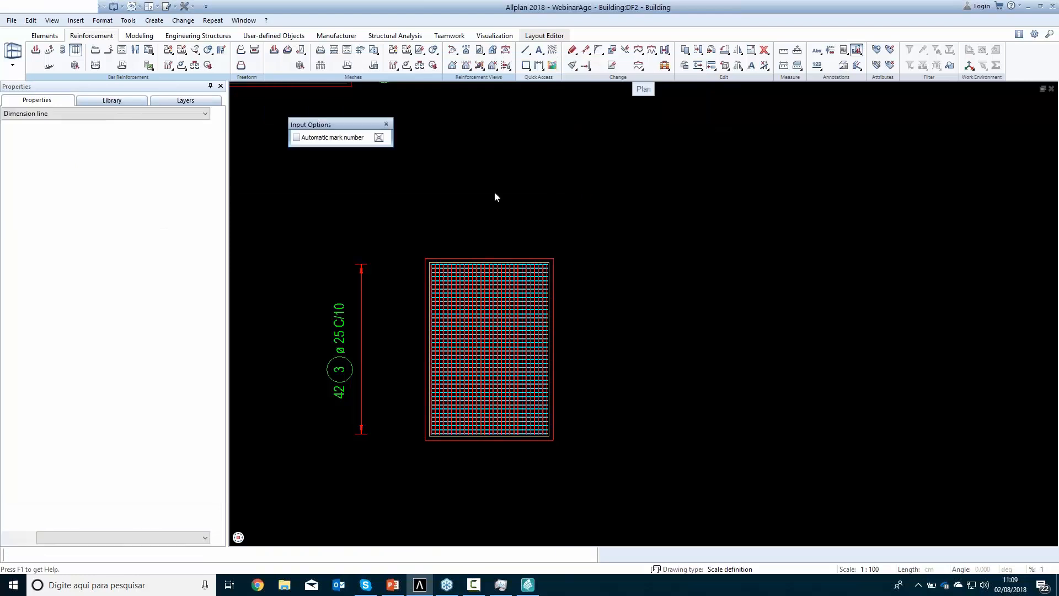
Place the second bar layer's dimension line and label text above the pile cap view and finish the area reinforcement
{"action": "left_click", "coordinate": [474, 211]}
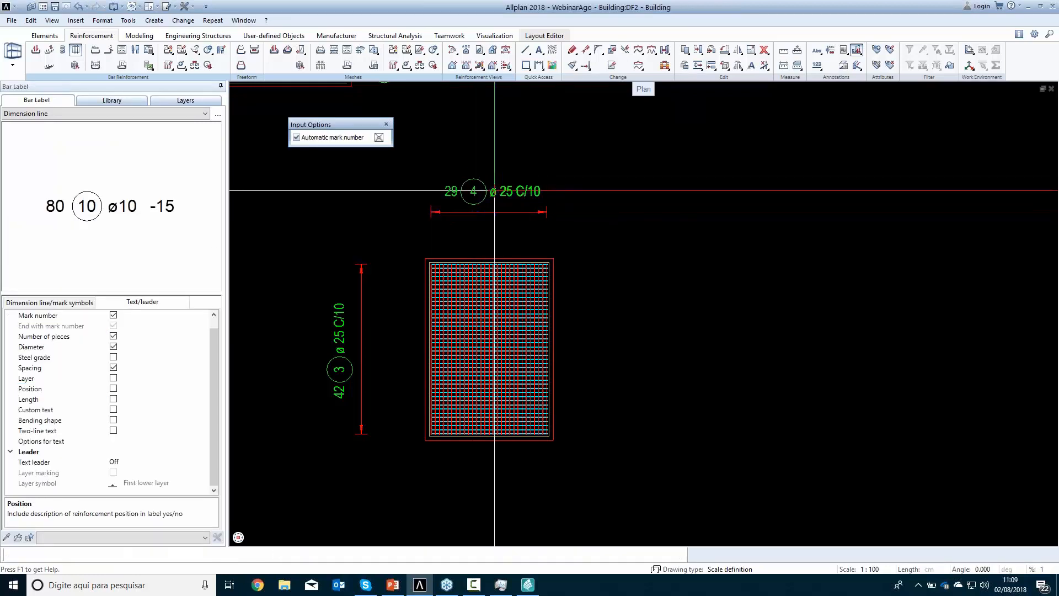
{"action": "left_click", "coordinate": [494, 191]}
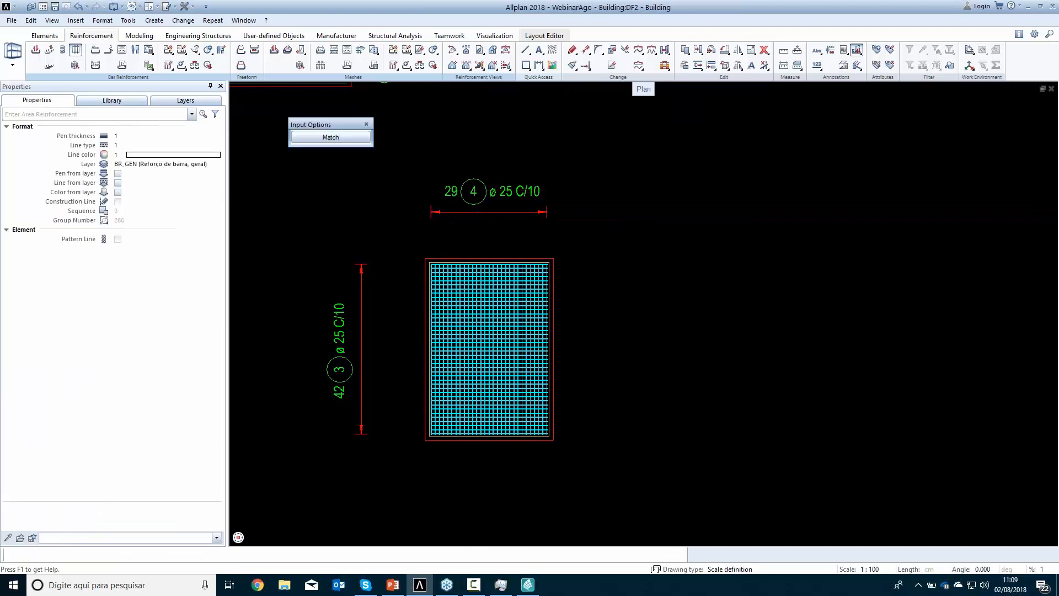
{"action": "key", "text": "Escape"}
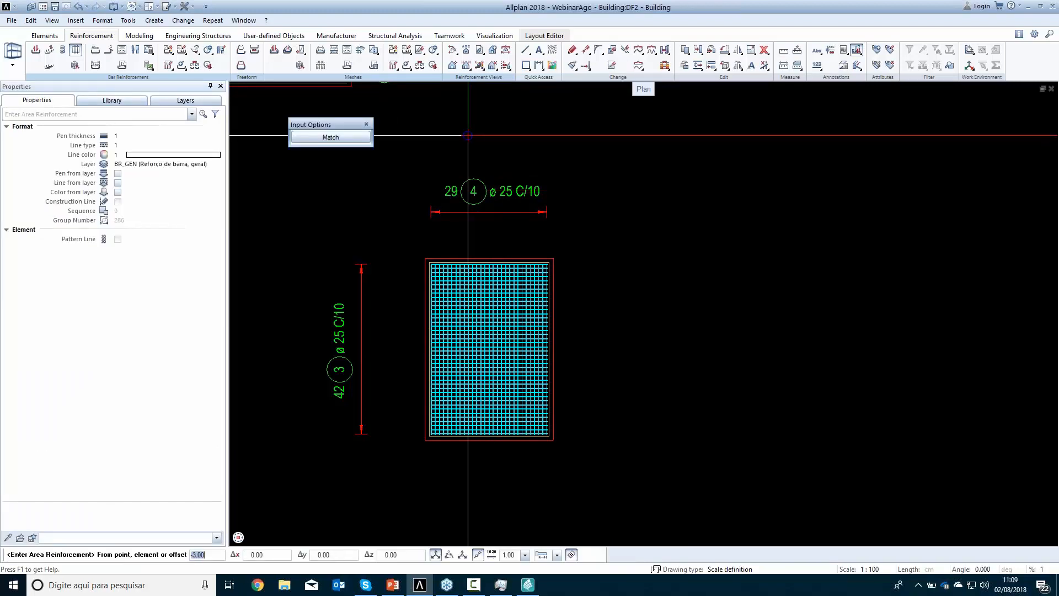
{"action": "key", "text": "Escape"}
{"action": "key", "text": "Escape"}
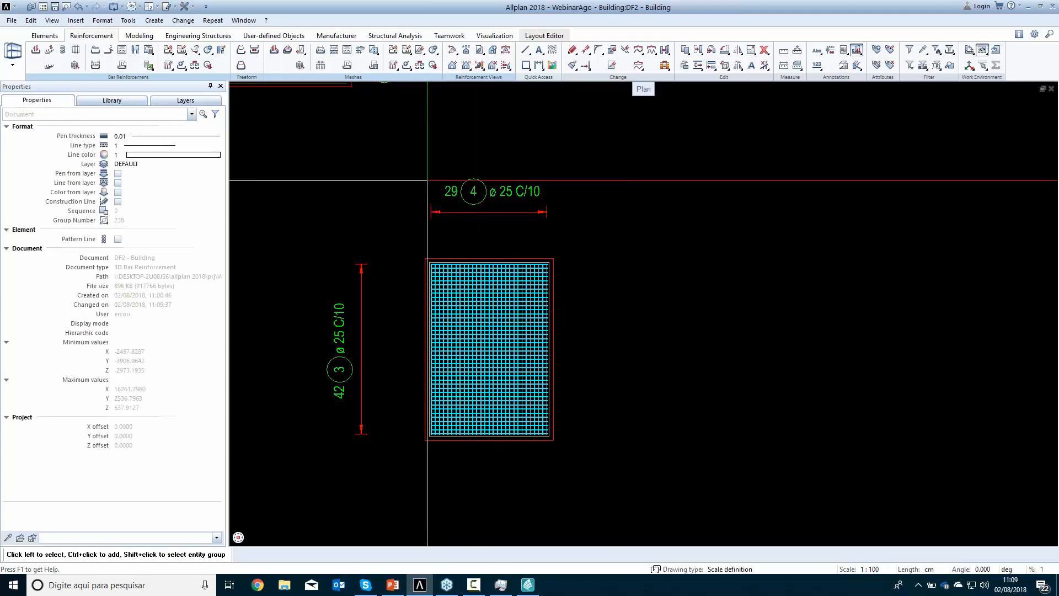
Place a full schema of the pile cap's crosswise bars below its view, aligned vertically with the bars
{"action": "left_click", "coordinate": [346, 49]}
{"action": "left_click", "coordinate": [535, 337]}
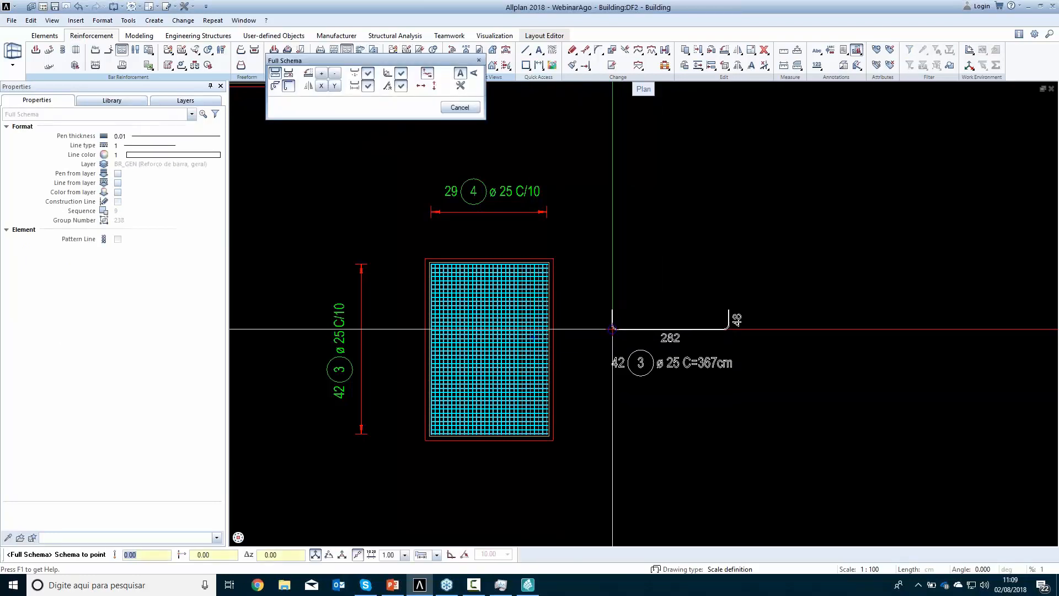
{"action": "left_click", "coordinate": [435, 87]}
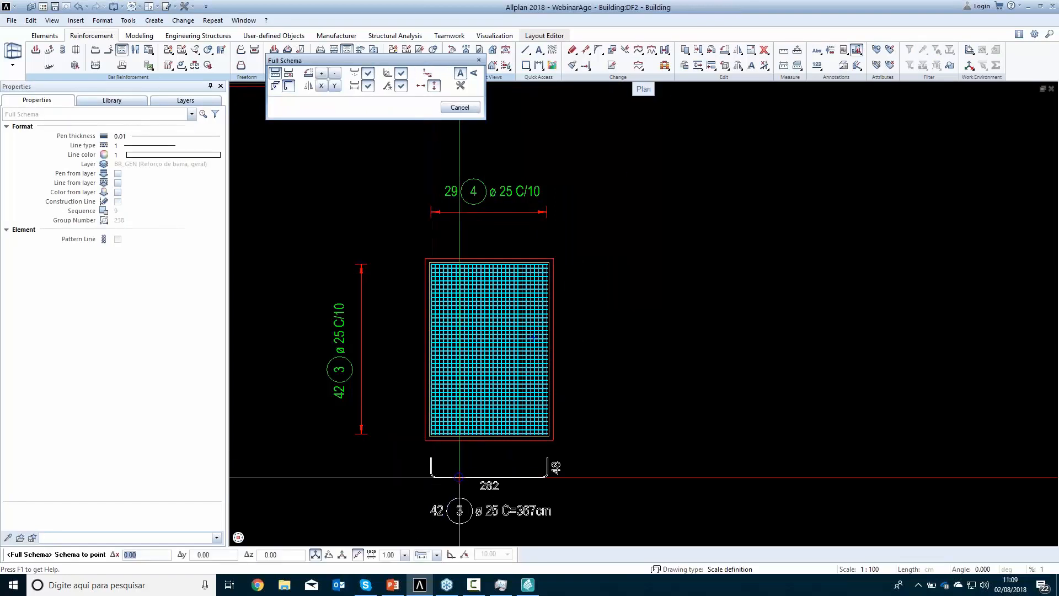
{"action": "left_click", "coordinate": [468, 480]}
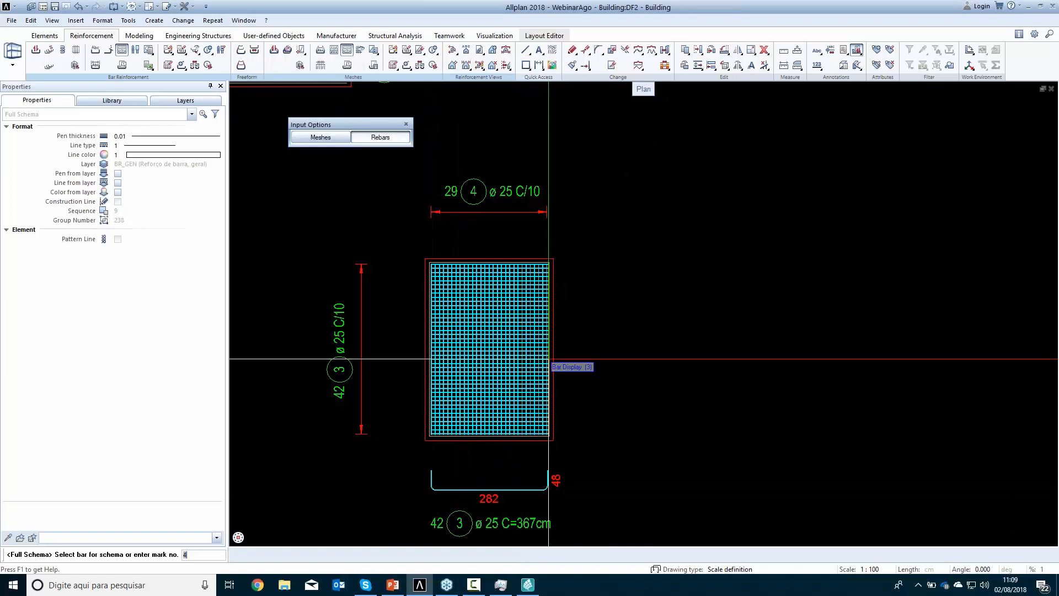
Place a full schema of the pile cap's mark 4 bars beside its view, aligned horizontally with the bars, and finish the command
{"action": "left_click", "coordinate": [535, 364]}
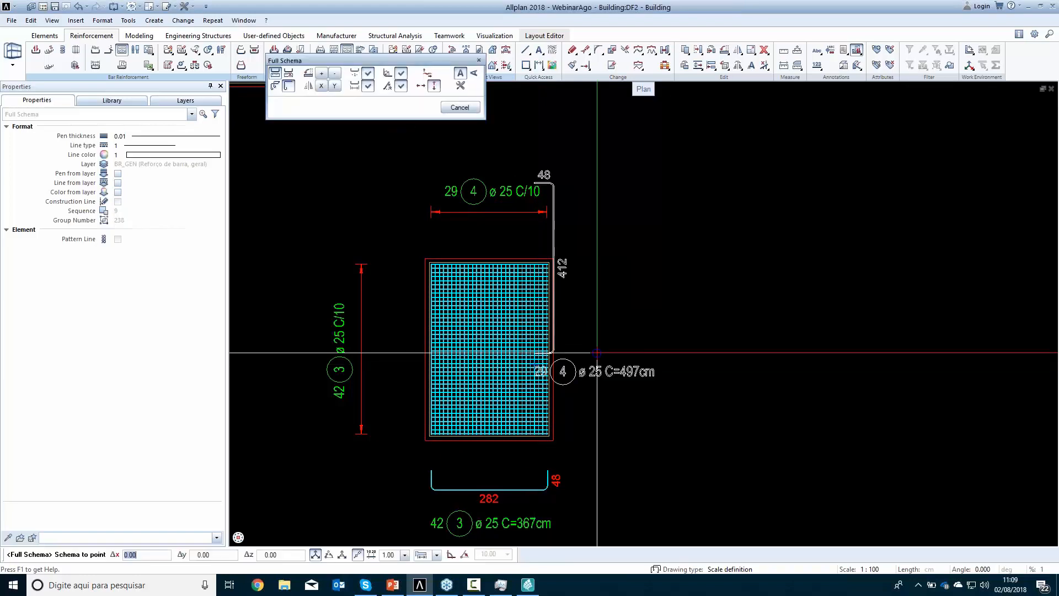
{"action": "left_click", "coordinate": [420, 87]}
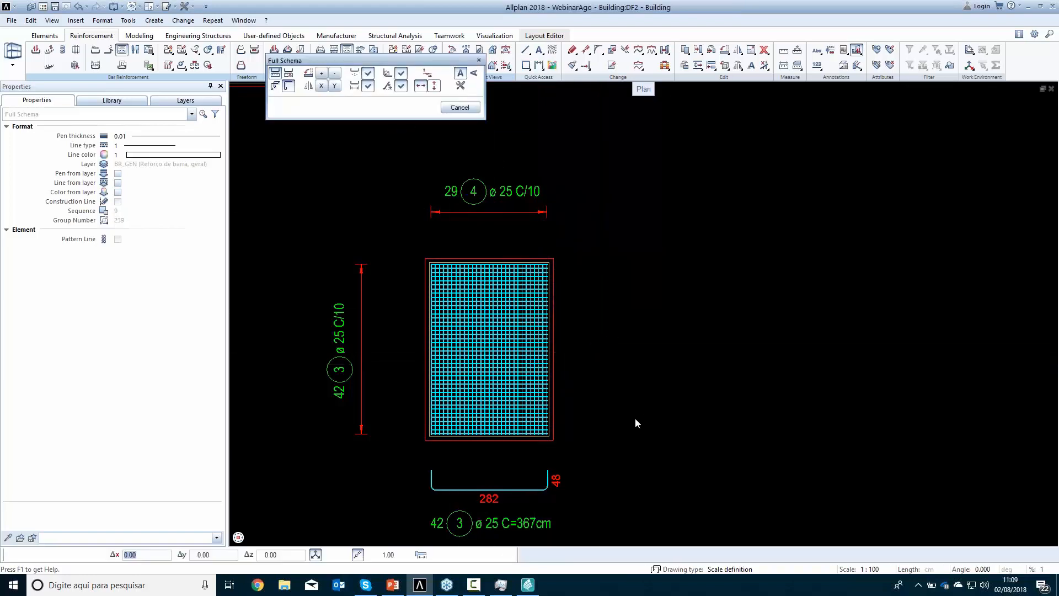
{"action": "left_click", "coordinate": [637, 449]}
{"action": "key", "text": "Escape"}
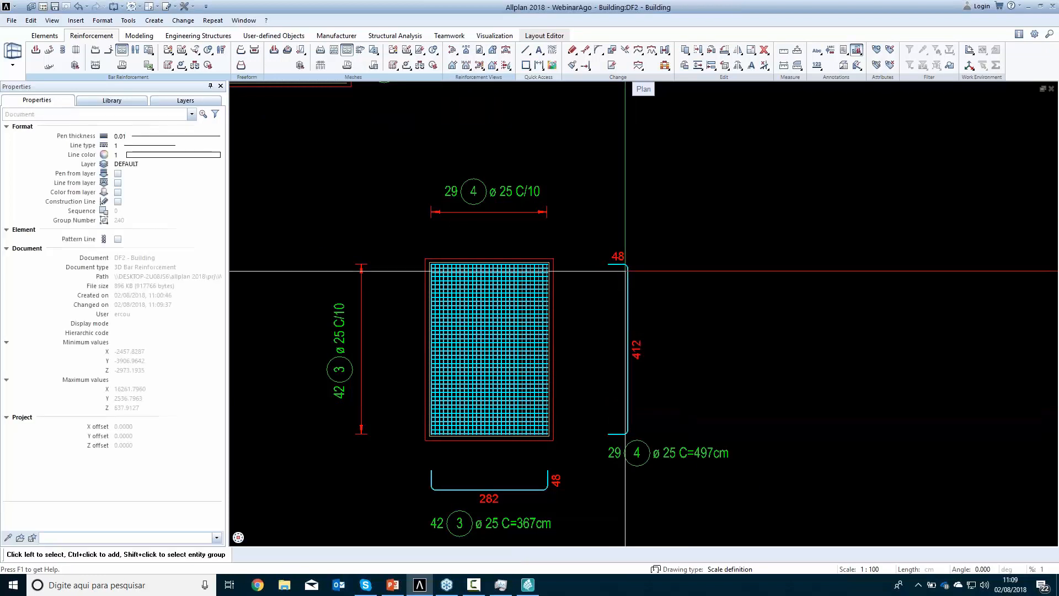
Examine the column and pile cap reinforcement in the southwest isometric view, and return to plan view
{"action": "scroll", "coordinate": [625, 271], "scroll_direction": "down", "scroll_amount": 1}
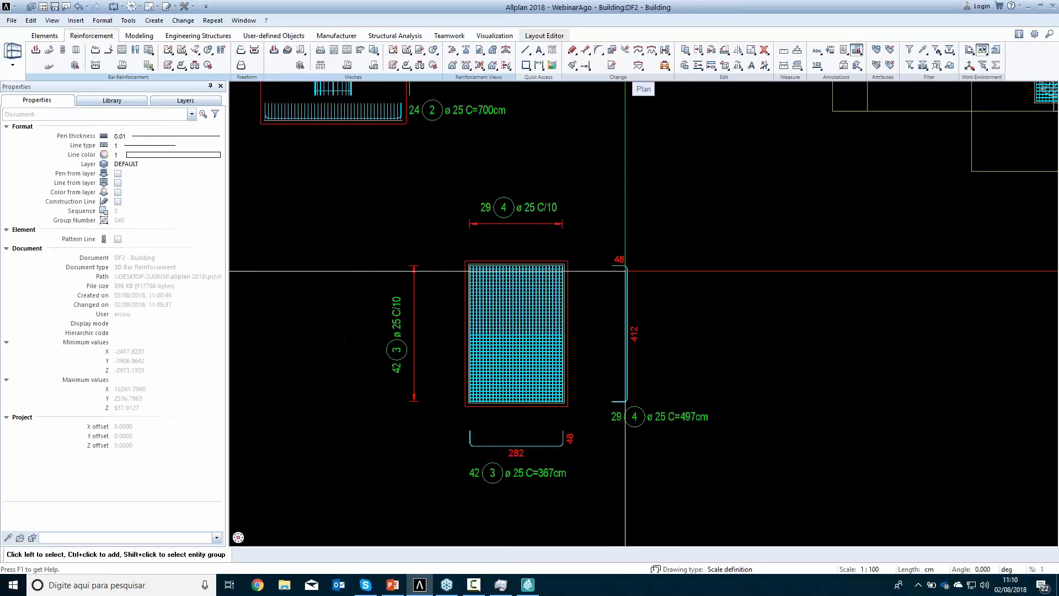
{"action": "scroll", "coordinate": [624, 270], "scroll_direction": "down", "scroll_amount": 3}
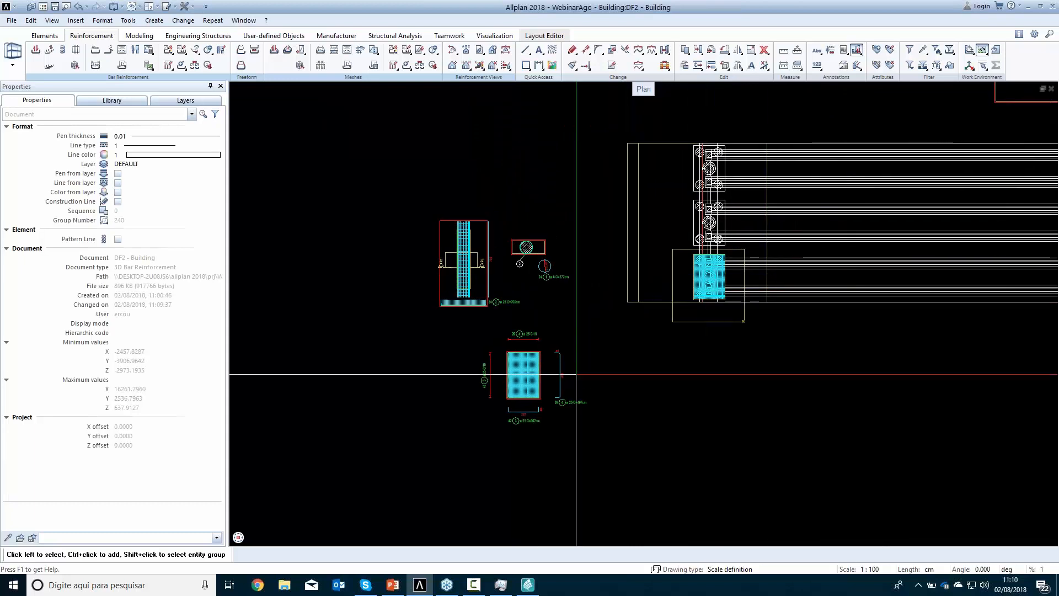
{"action": "left_click", "coordinate": [242, 527]}
{"action": "scroll", "coordinate": [418, 460], "scroll_direction": "up", "scroll_amount": 10}
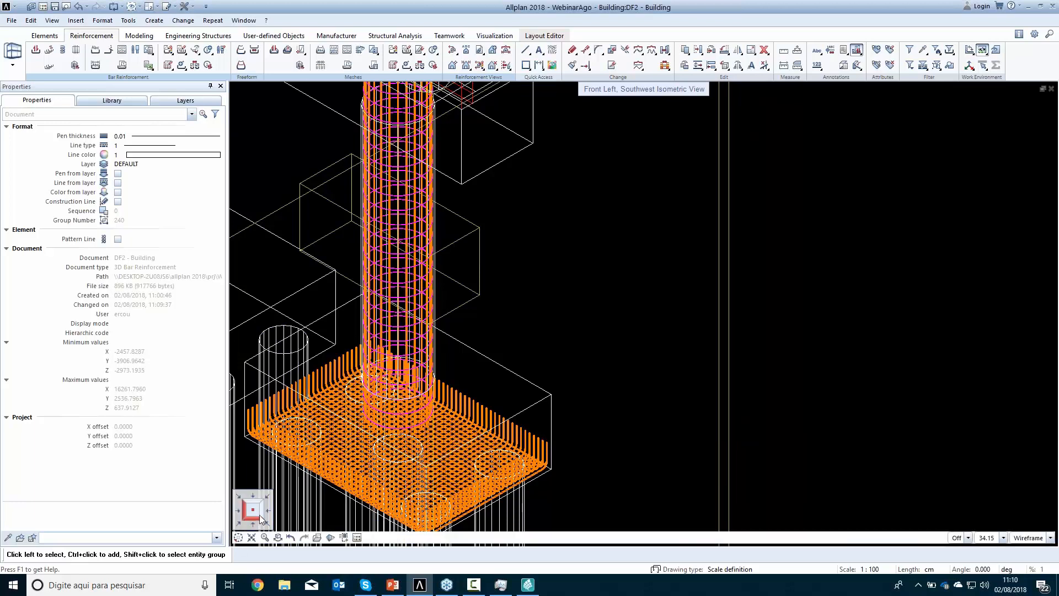
{"action": "left_click", "coordinate": [257, 517]}
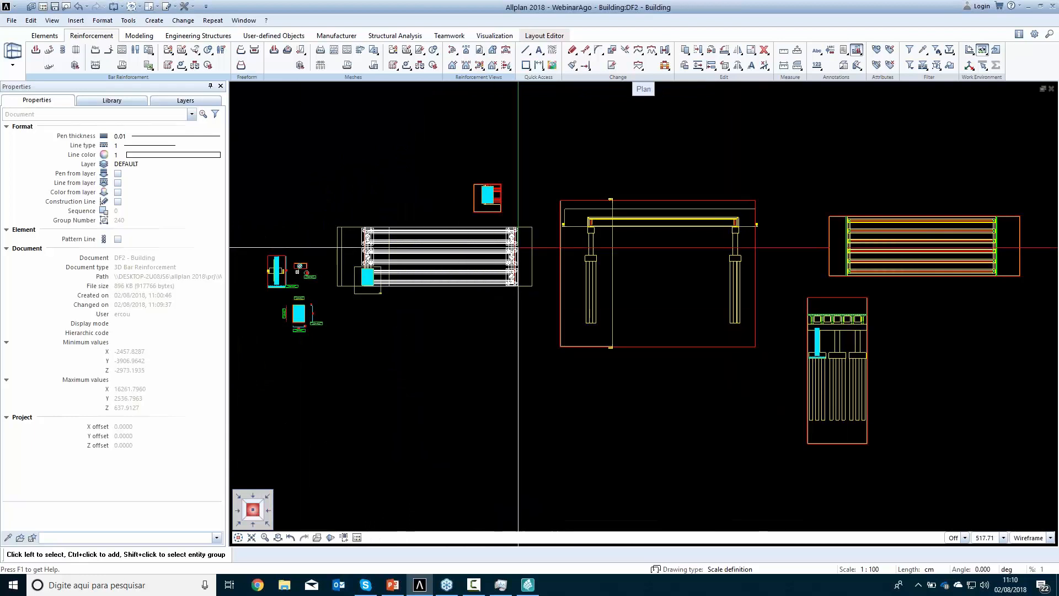
Stretch the outer edges of the three pile caps at the bridge plan's right end outward by about 126 cm
{"action": "scroll", "coordinate": [516, 235], "scroll_direction": "up", "scroll_amount": 4}
{"action": "middle_click_drag", "start_coordinate": [519, 279], "coordinate": [529, 253]}
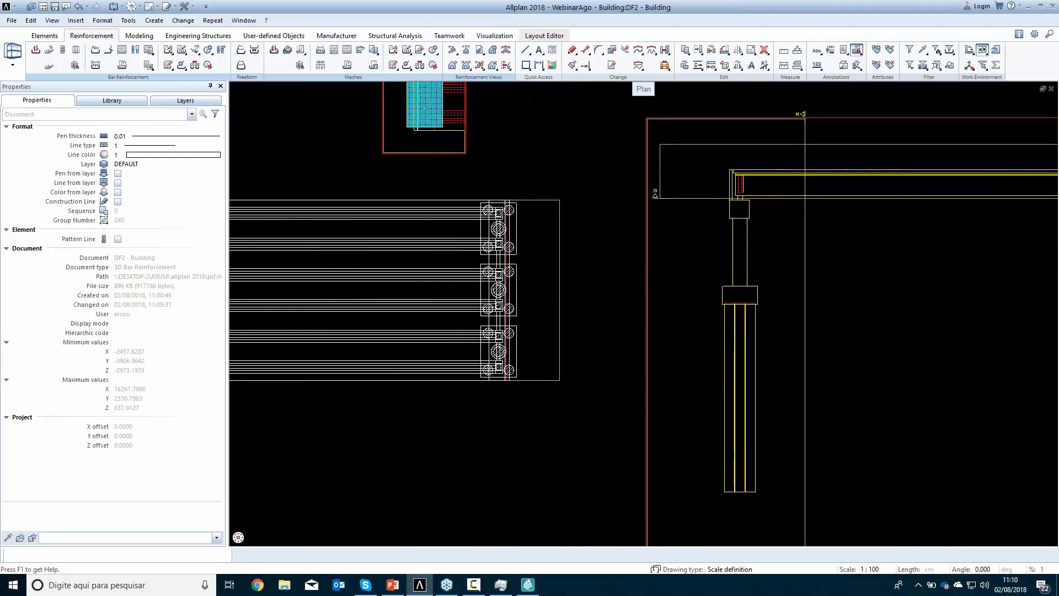
{"action": "left_click", "coordinate": [586, 50]}
{"action": "scroll", "coordinate": [526, 241], "scroll_direction": "up", "scroll_amount": 2}
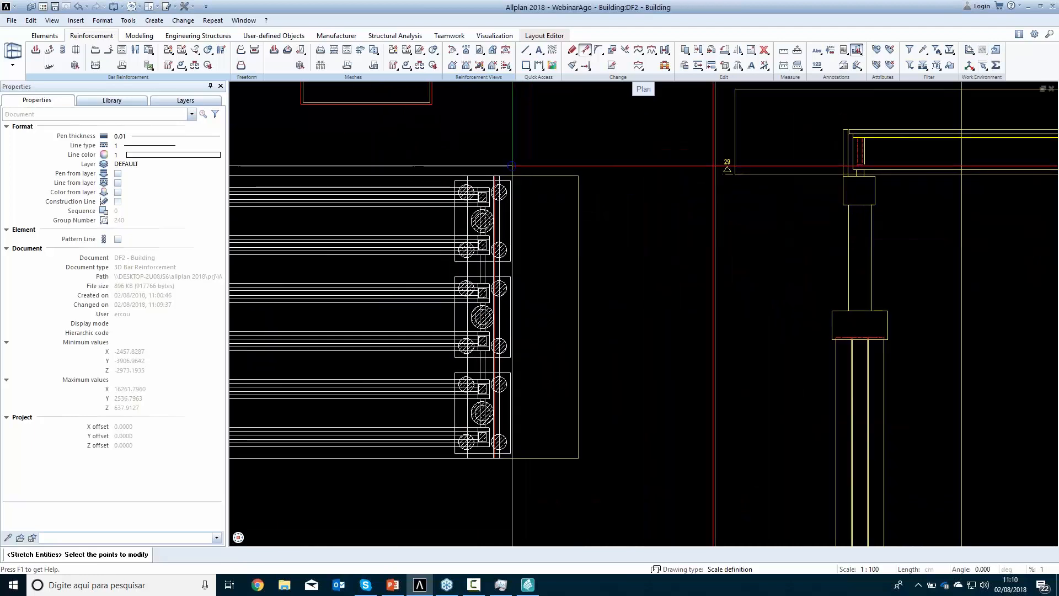
{"action": "left_click_drag", "start_coordinate": [509, 152], "coordinate": [521, 498]}
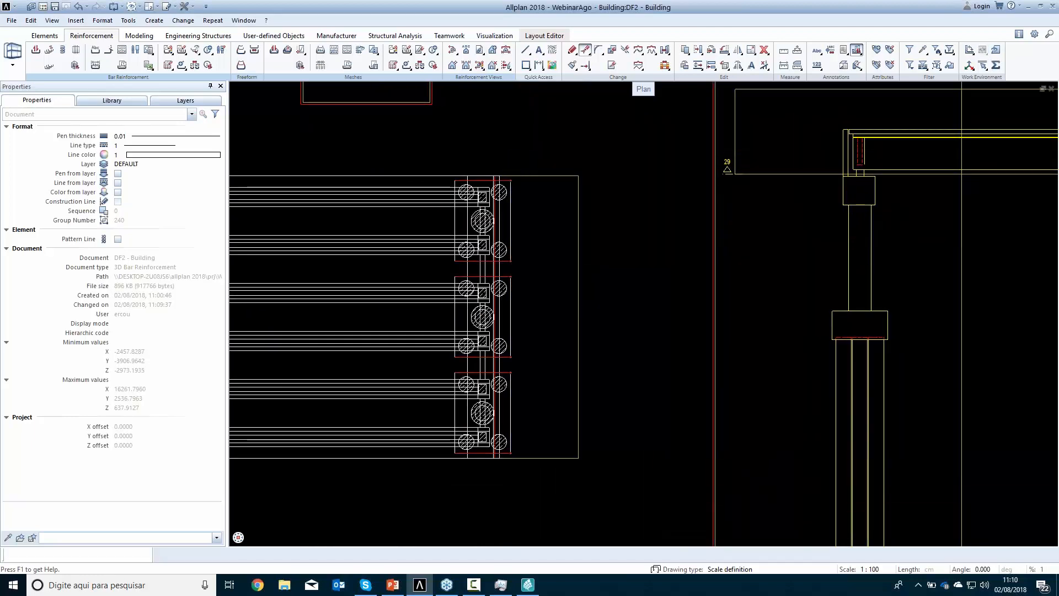
{"action": "left_click", "coordinate": [522, 489]}
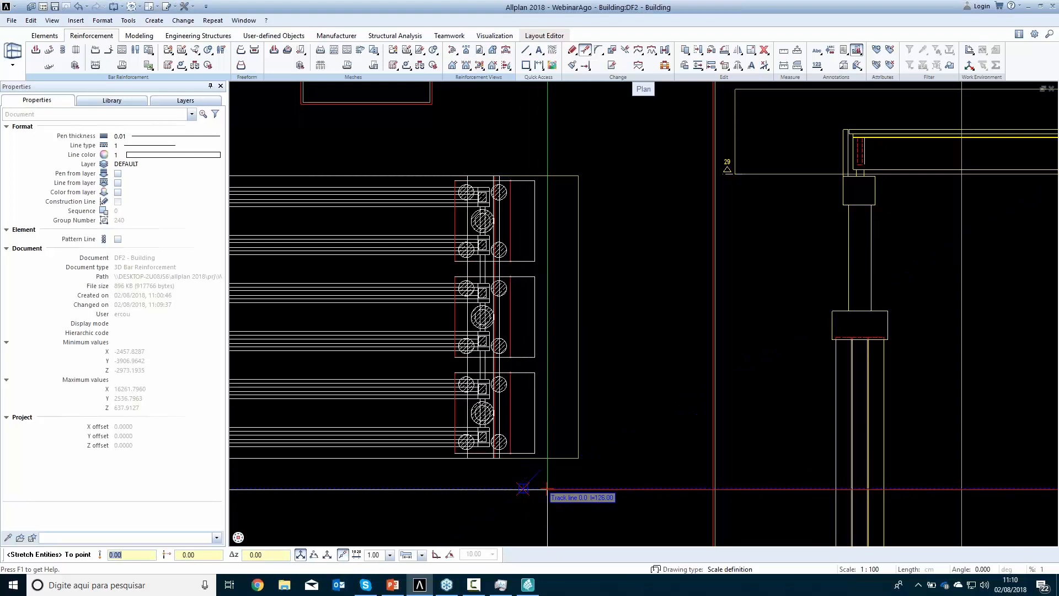
{"action": "left_click", "coordinate": [547, 488]}
{"action": "scroll", "coordinate": [623, 415], "scroll_direction": "down", "scroll_amount": 2}
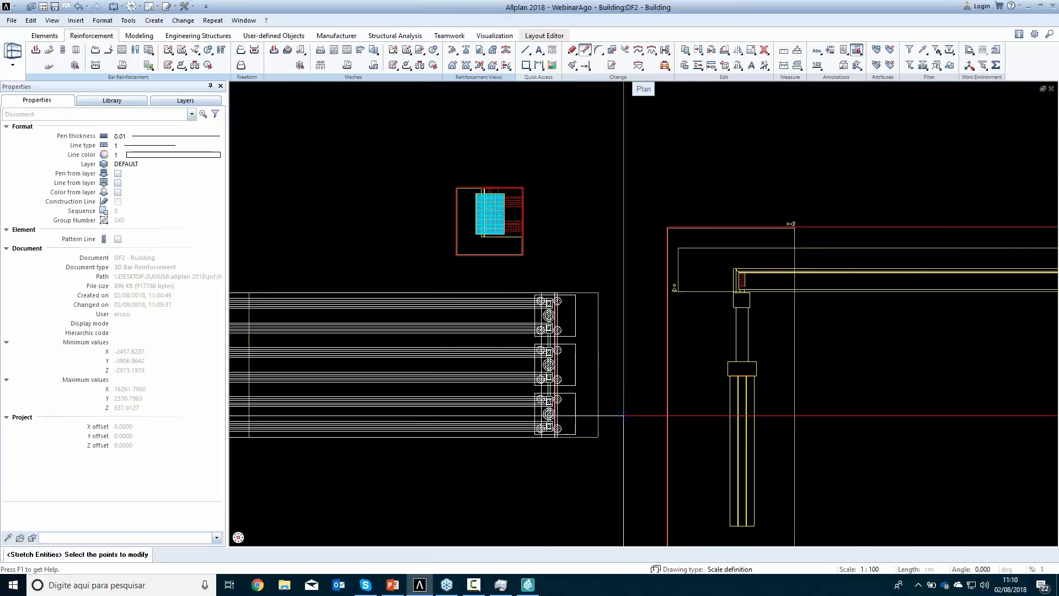
Check the stretched pile caps in the associated elevation and section views, and end the stretch command
{"action": "scroll", "coordinate": [623, 415], "scroll_direction": "down", "scroll_amount": 2}
{"action": "middle_click_drag", "start_coordinate": [782, 387], "coordinate": [193, 382]}
{"action": "middle_click_drag", "start_coordinate": [612, 412], "coordinate": [759, 275]}
{"action": "mouse_move", "coordinate": [535, 328]}
{"action": "middle_mouse_down"}
{"action": "mouse_move", "coordinate": [669, 390]}
{"action": "mouse_move", "coordinate": [777, 387]}
{"action": "middle_mouse_up"}
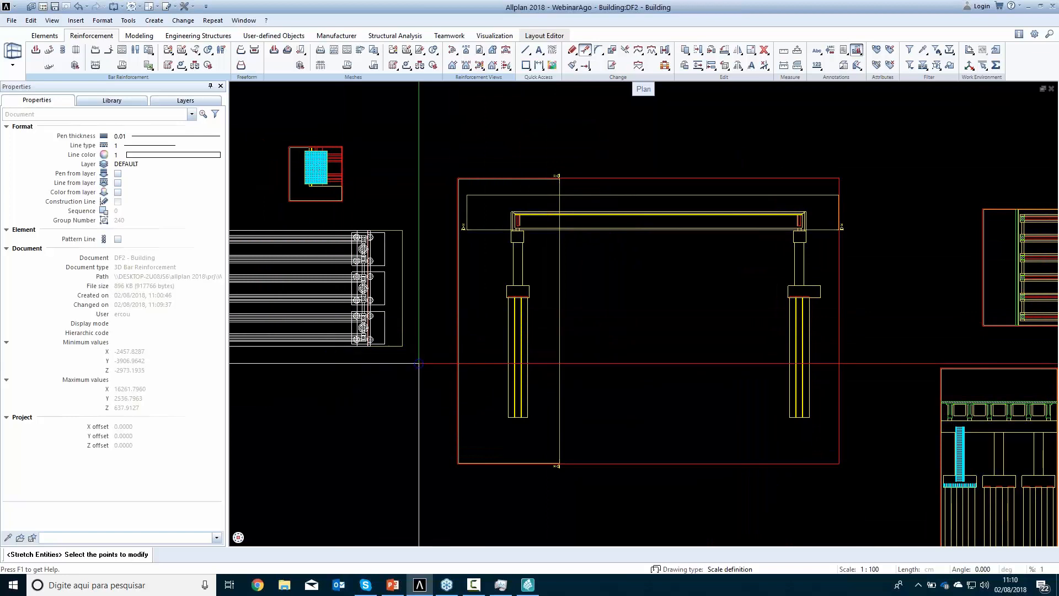
{"action": "middle_click_drag", "start_coordinate": [419, 363], "coordinate": [911, 320]}
{"action": "key", "text": "Escape"}
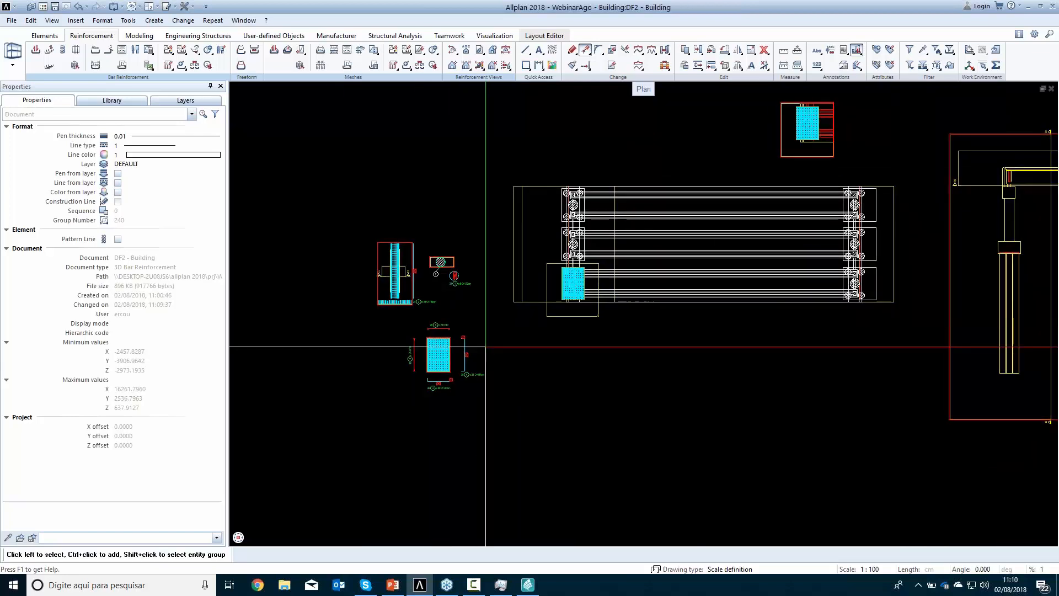
Switch to the Layout Editor for the bridge drawings
{"action": "left_click", "coordinate": [535, 35]}
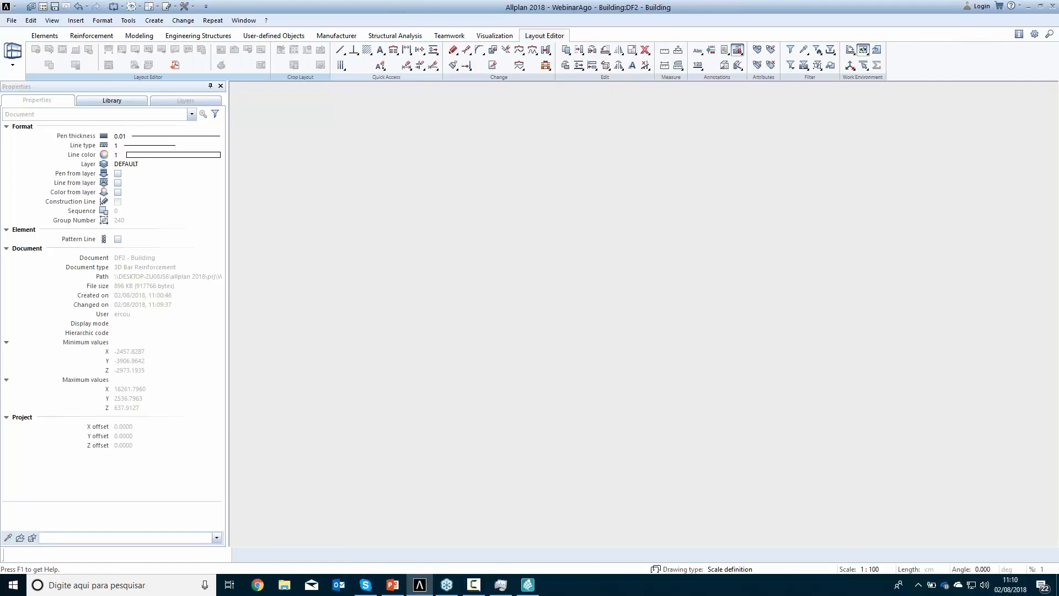
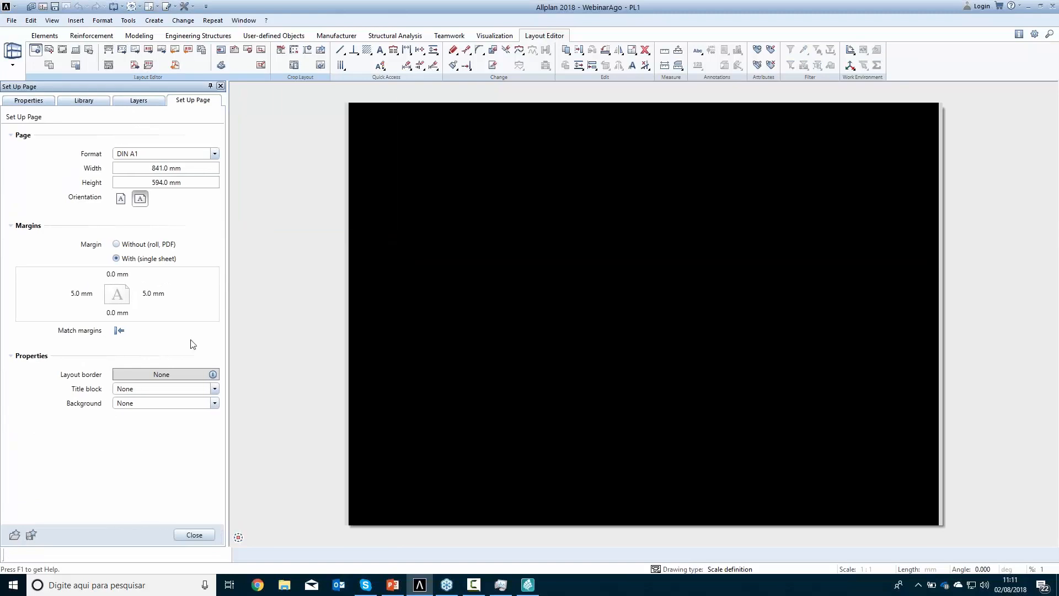
Set the page's layout border to Single margin (DIN 824 C) and its title block to the Office label style 10 CAE A1
{"action": "left_click", "coordinate": [186, 380]}
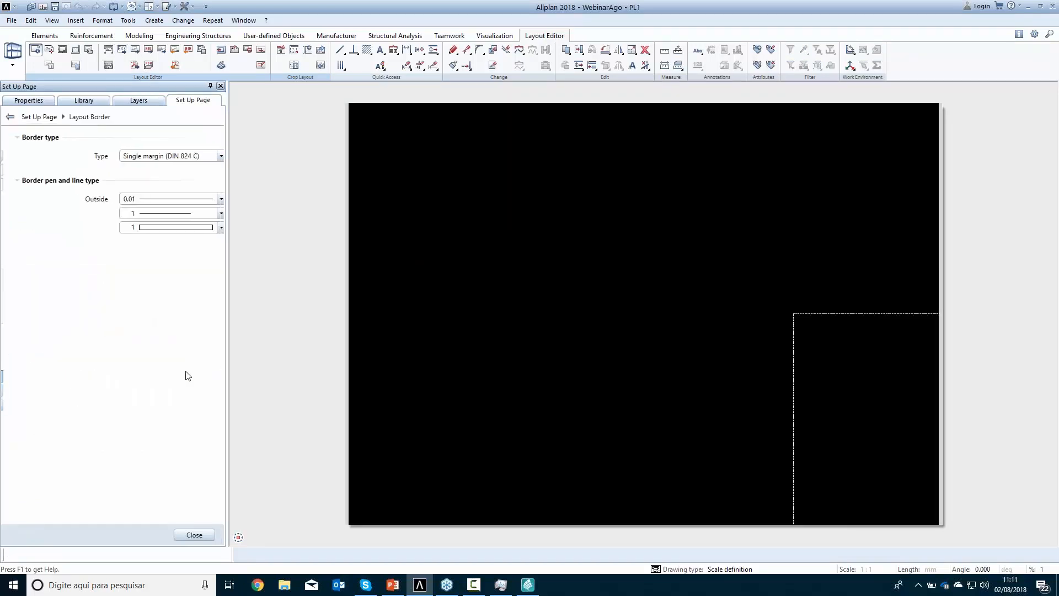
{"action": "left_click", "coordinate": [193, 534]}
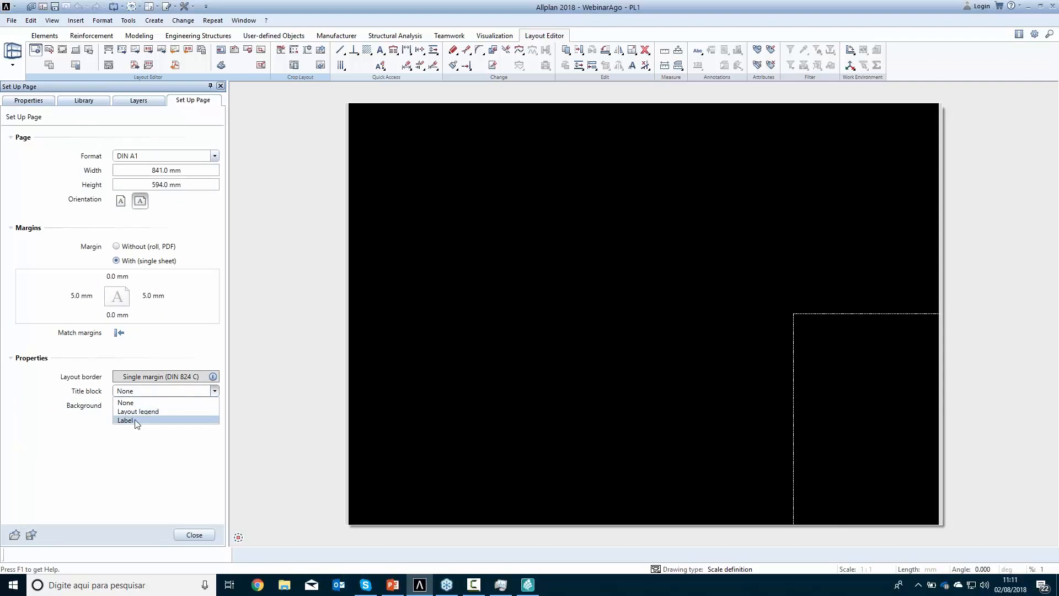
{"action": "left_click", "coordinate": [143, 420]}
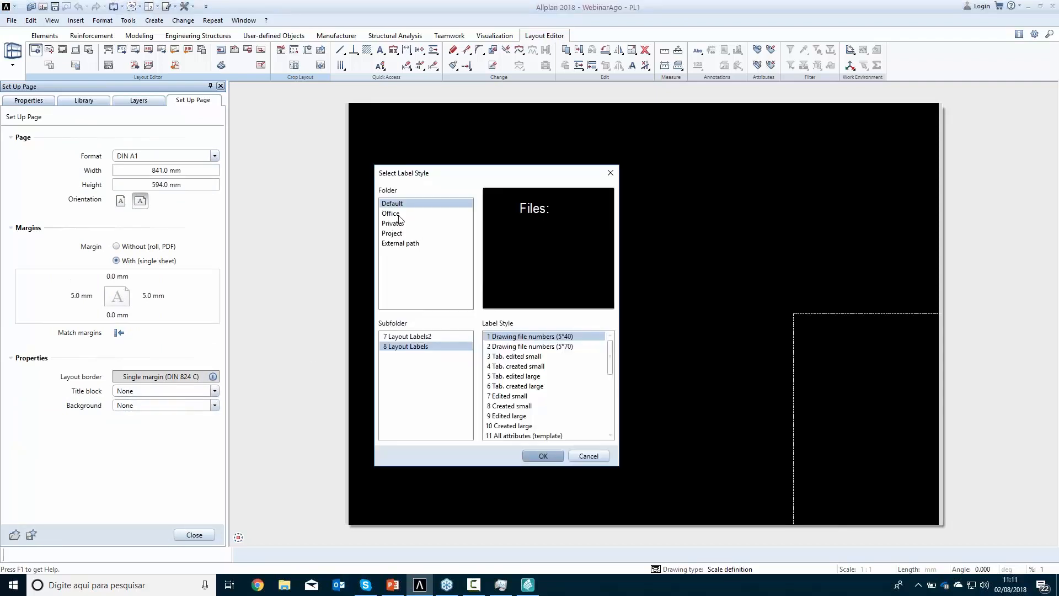
{"action": "left_click", "coordinate": [398, 214]}
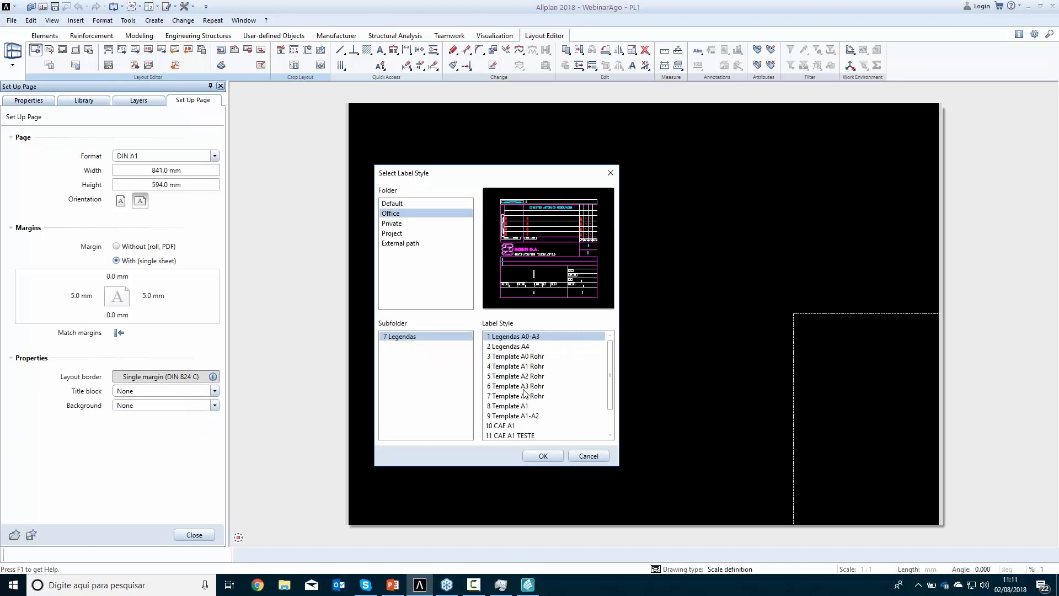
{"action": "left_click", "coordinate": [511, 426]}
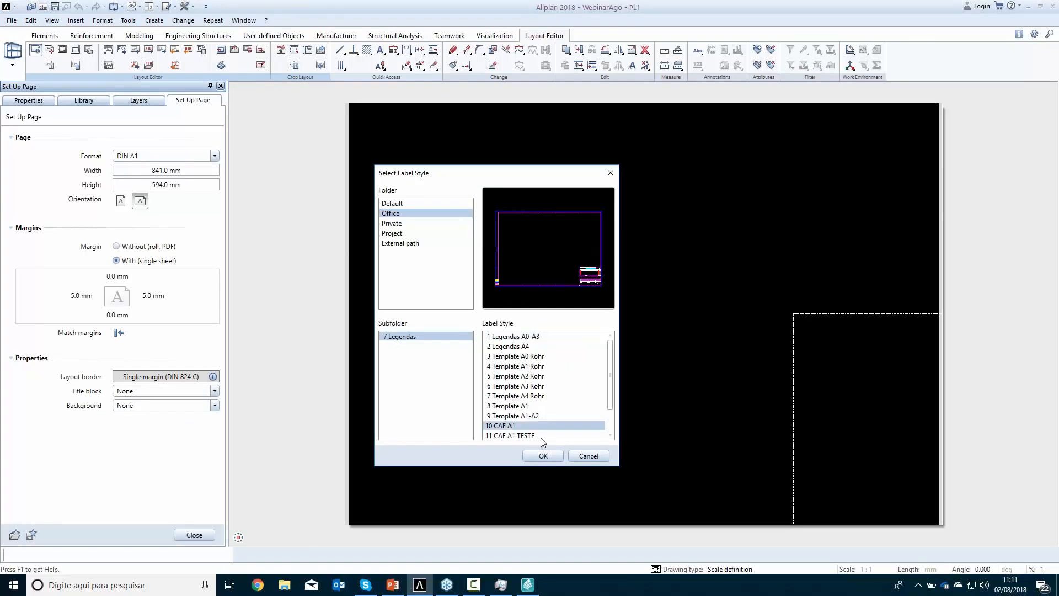
{"action": "left_click", "coordinate": [543, 456]}
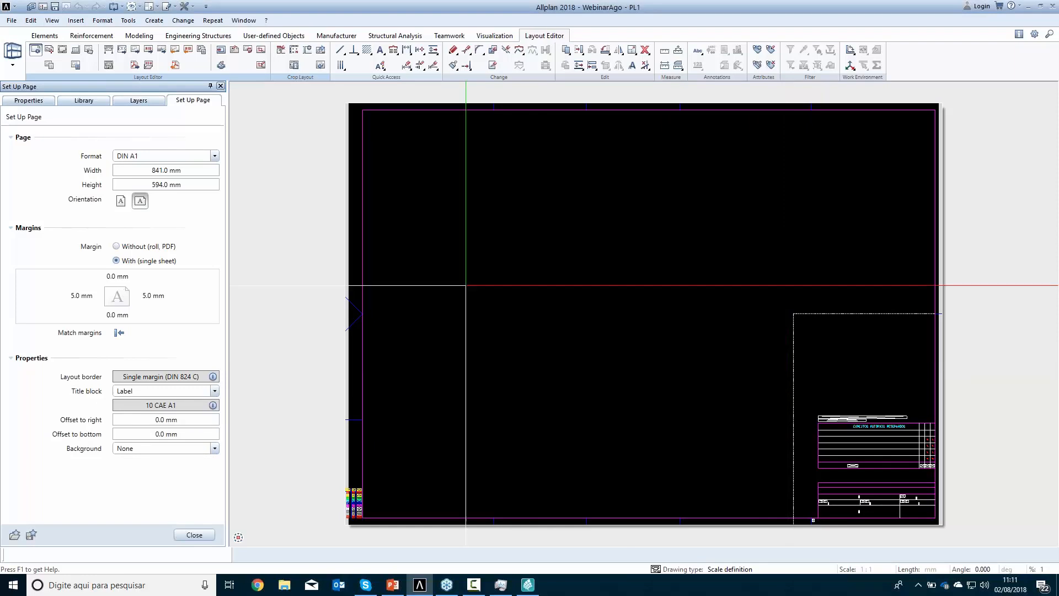
Start a layout window that places drawing files as layout elements, and drop drawing file 2 beside the sheet
{"action": "left_click", "coordinate": [261, 53]}
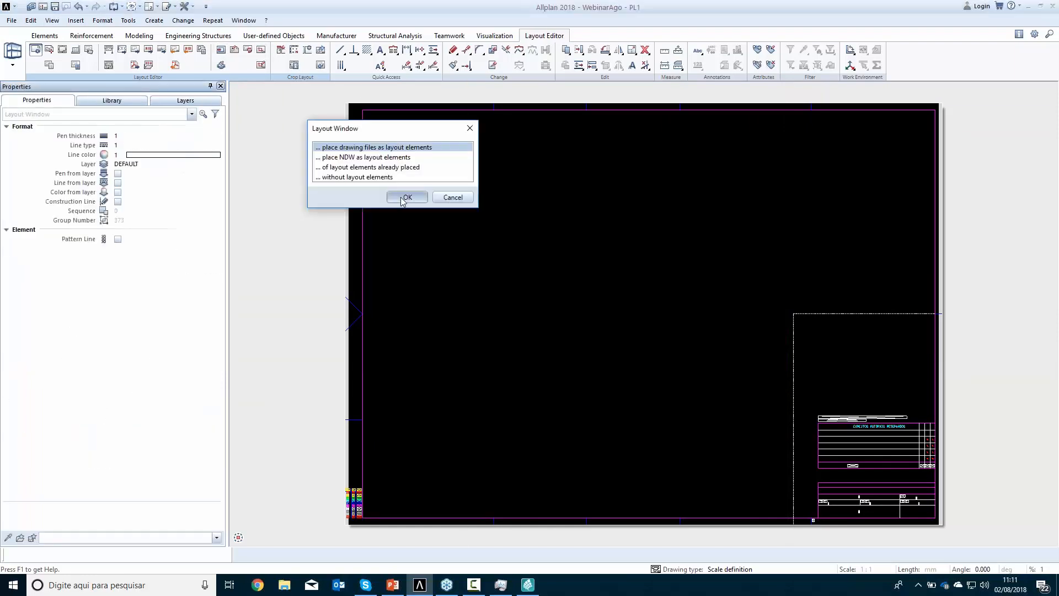
{"action": "left_click", "coordinate": [403, 199]}
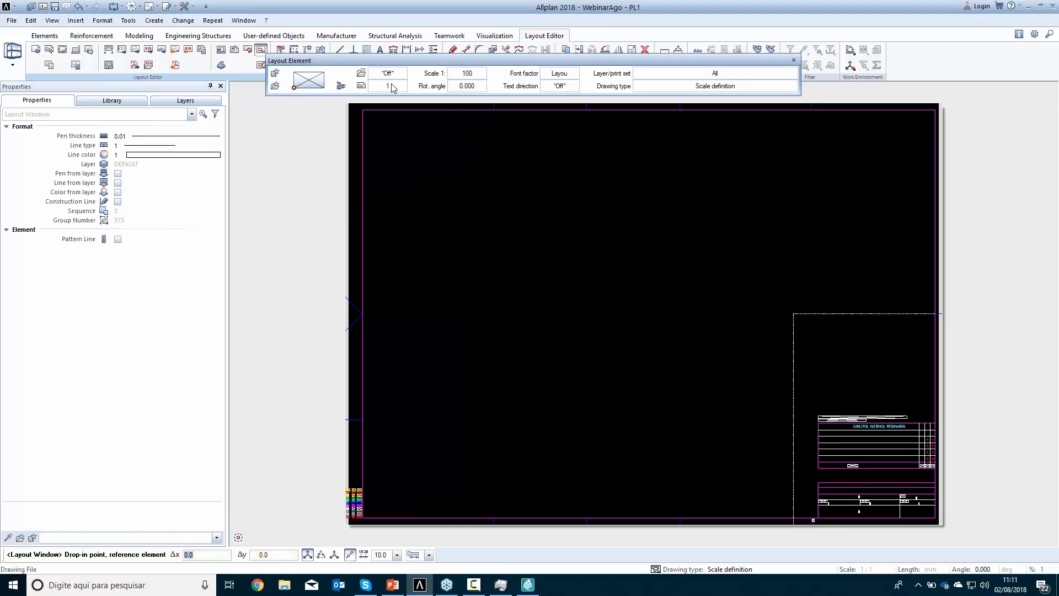
{"action": "left_click", "coordinate": [392, 88]}
{"action": "left_click", "coordinate": [379, 191]}
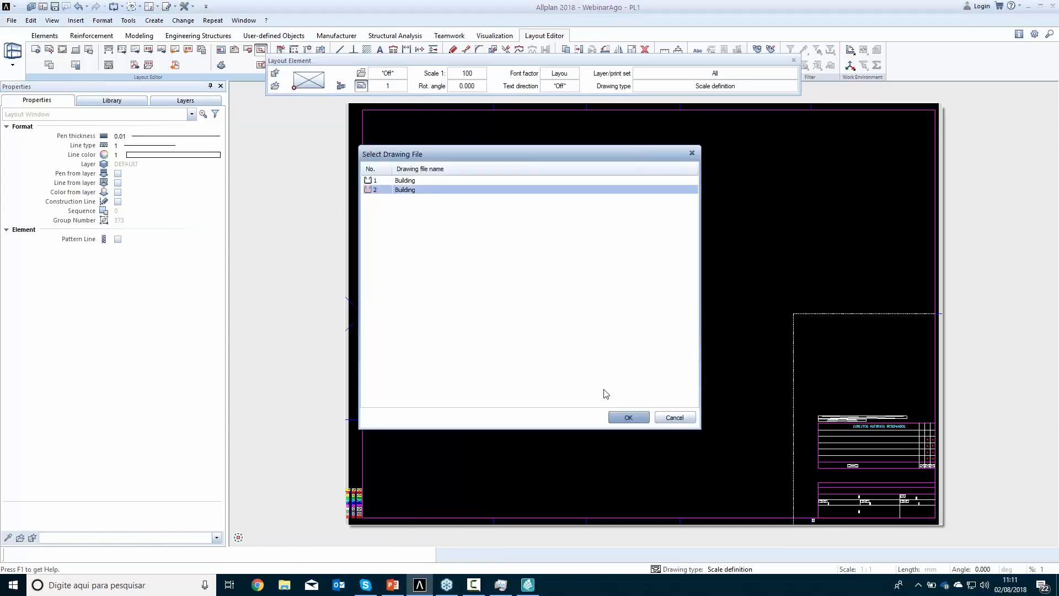
{"action": "left_click", "coordinate": [628, 418]}
{"action": "scroll", "coordinate": [837, 397], "scroll_direction": "down", "scroll_amount": 3}
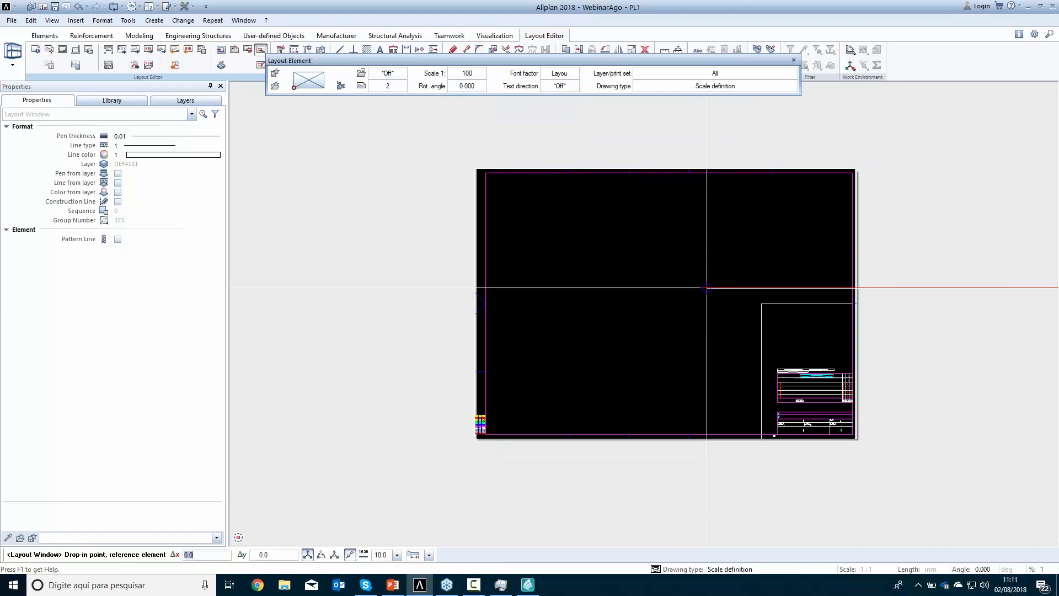
{"action": "left_click", "coordinate": [853, 415]}
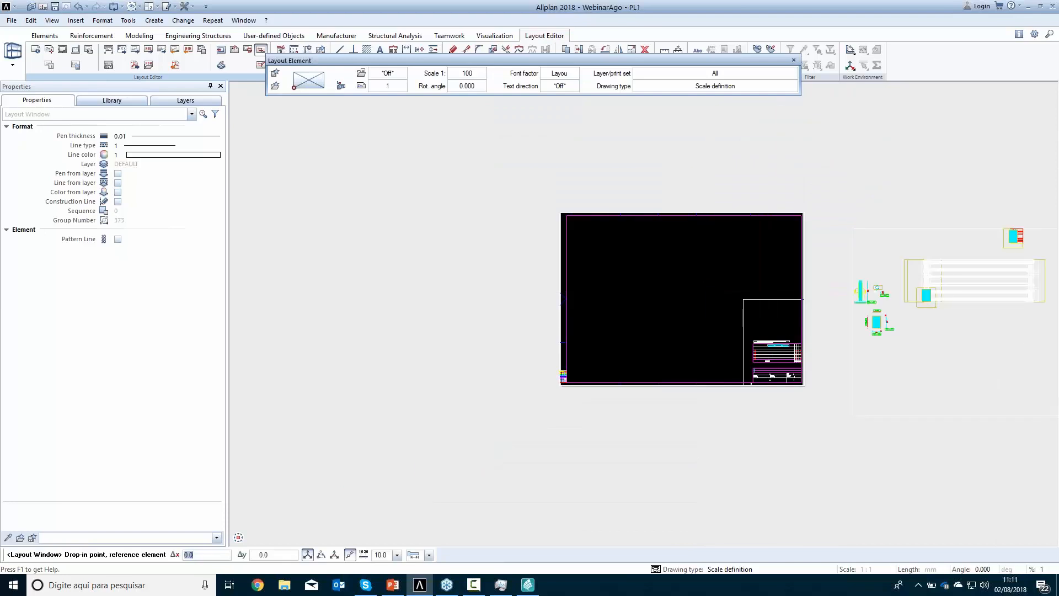
Draw the layout window's rectangular boundary around only the column and pile cap reinforcement details, and end the command
{"action": "middle_click_drag", "start_coordinate": [910, 349], "coordinate": [664, 432]}
{"action": "scroll", "coordinate": [658, 430], "scroll_direction": "up", "scroll_amount": 3}
{"action": "left_click", "coordinate": [657, 399]}
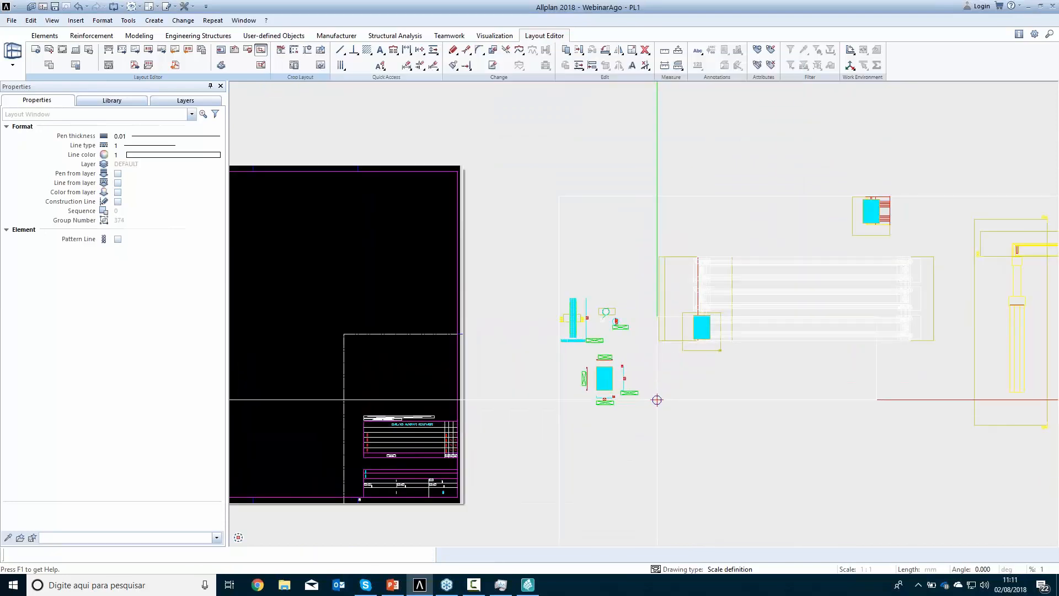
{"action": "left_click", "coordinate": [530, 271]}
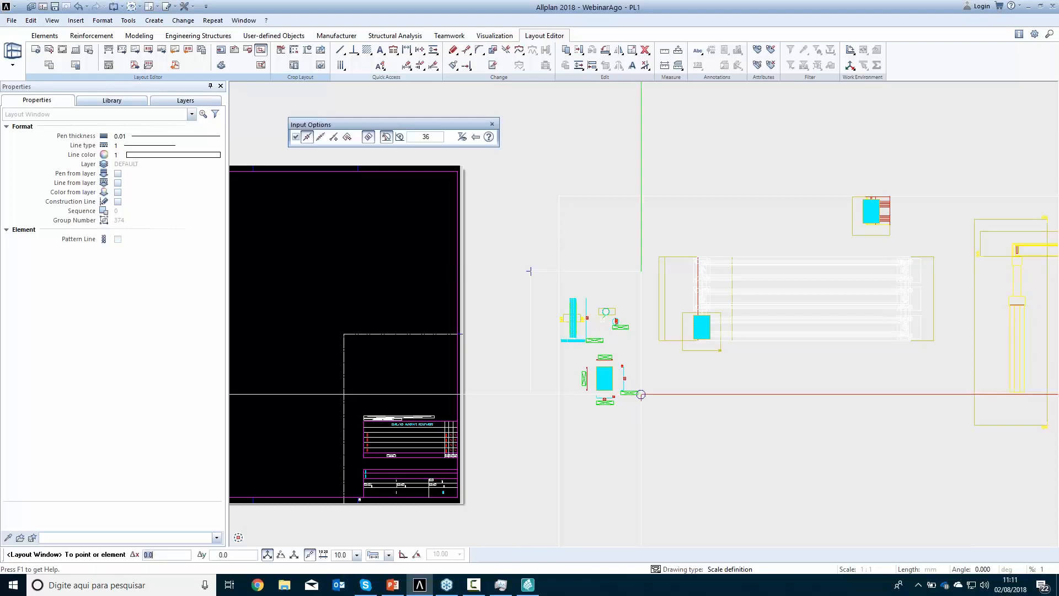
{"action": "left_click", "coordinate": [648, 416]}
{"action": "key", "text": "Escape"}
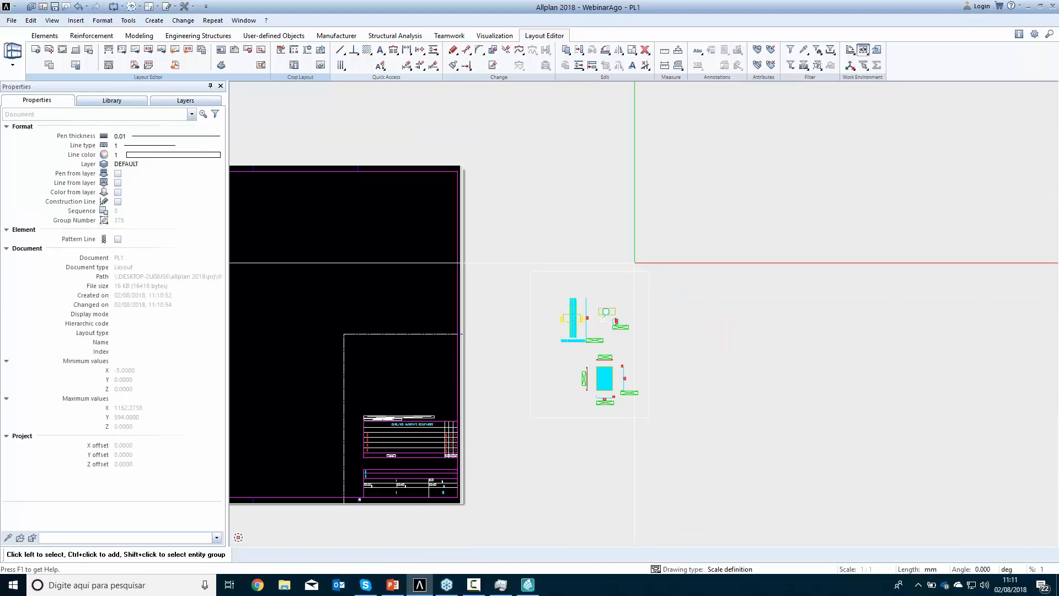
Move the reinforcement layout window from outside the page onto the middle of the sheet
{"action": "left_click", "coordinate": [614, 270]}
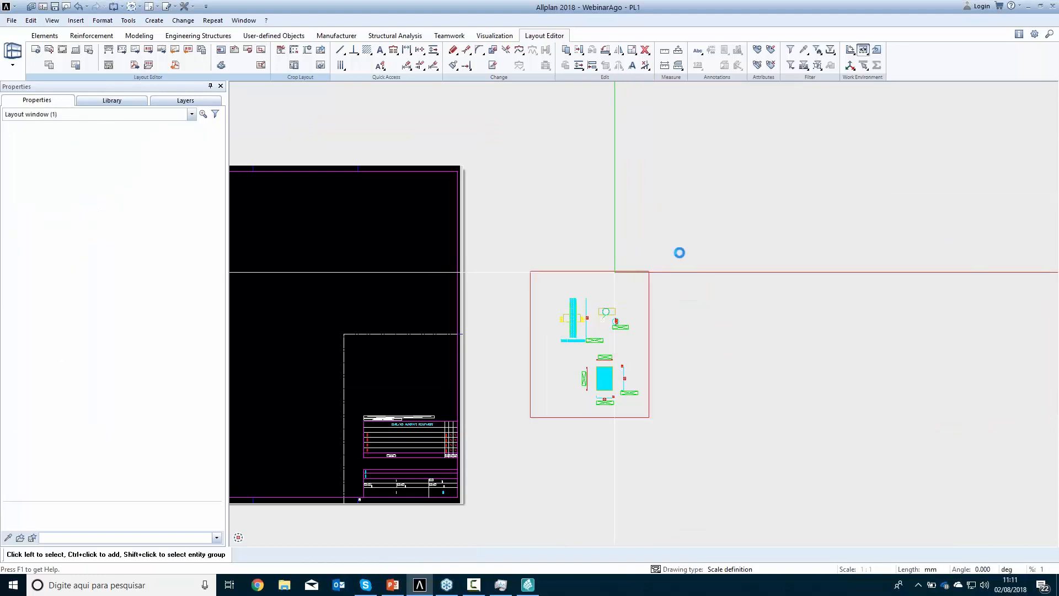
{"action": "left_click", "coordinate": [589, 345]}
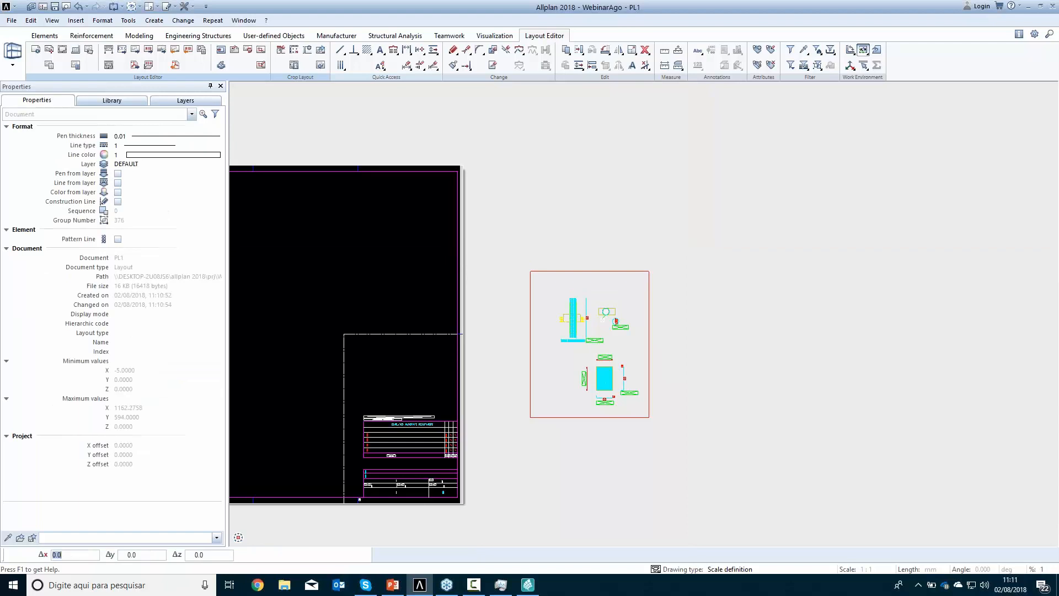
{"action": "left_click", "coordinate": [696, 336]}
{"action": "middle_click_drag", "start_coordinate": [534, 347], "coordinate": [740, 372]}
{"action": "left_click", "coordinate": [502, 331]}
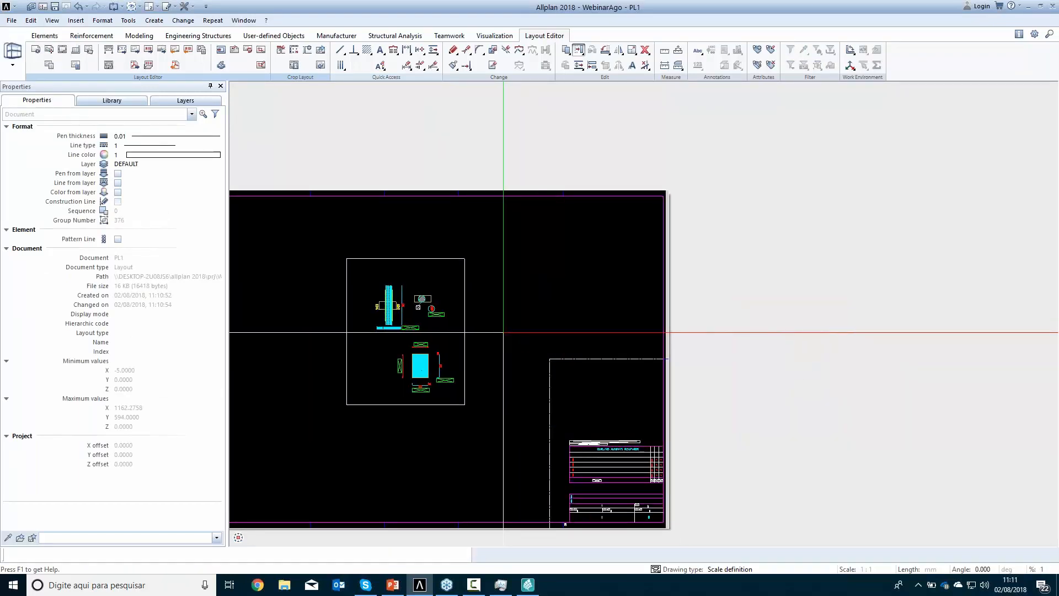
Examine the column and pile cap details in the print preview of layout 1, and leave without printing
{"action": "left_click", "coordinate": [366, 212]}
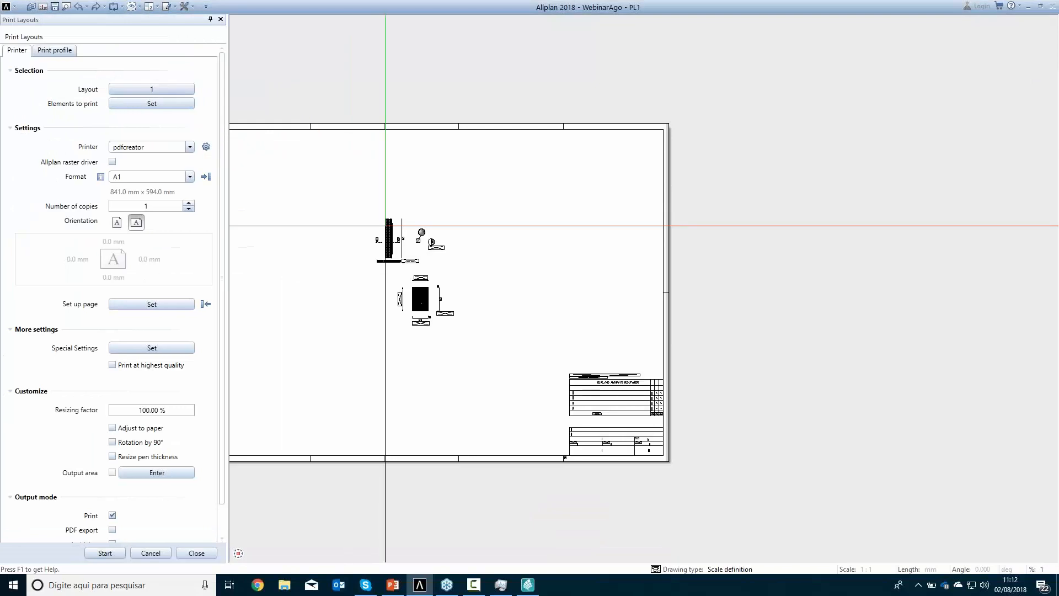
{"action": "scroll", "coordinate": [387, 248], "scroll_direction": "up", "scroll_amount": 3}
{"action": "scroll", "coordinate": [387, 249], "scroll_direction": "up", "scroll_amount": 3}
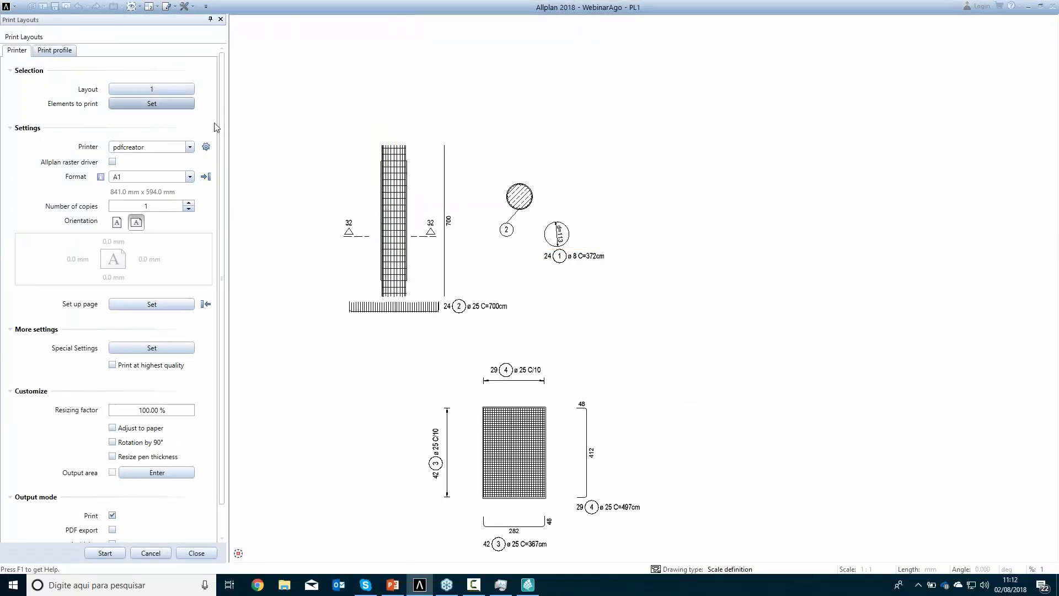
{"action": "scroll", "coordinate": [353, 243], "scroll_direction": "down", "scroll_amount": 4}
{"action": "middle_click_drag", "start_coordinate": [413, 307], "coordinate": [621, 325]}
{"action": "left_click", "coordinate": [152, 556]}
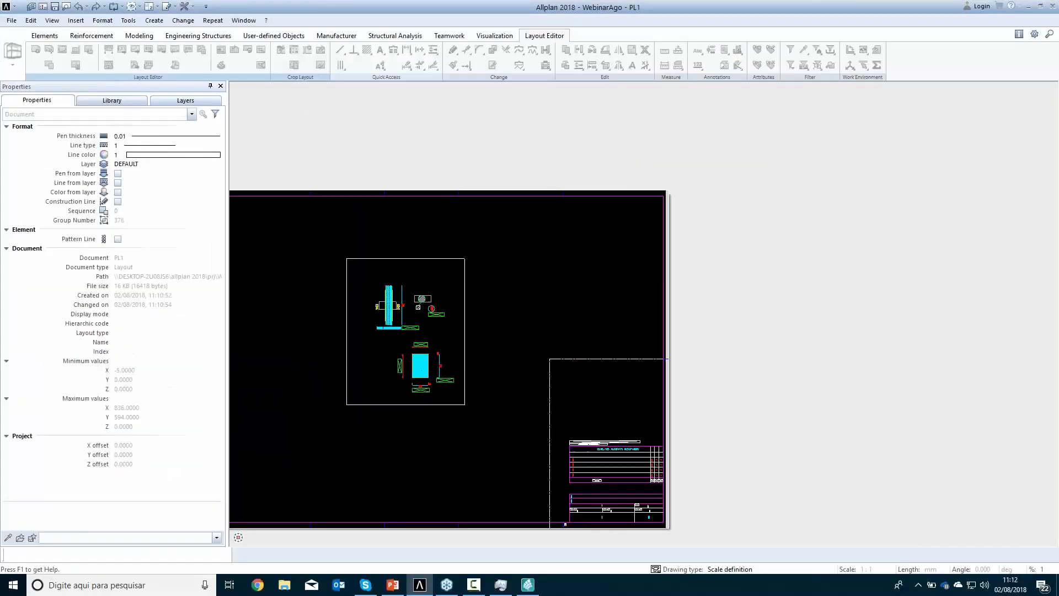
Return to the reinforcement drawing file and check the available quantity report definitions without generating a report
{"action": "left_click", "coordinate": [85, 36]}
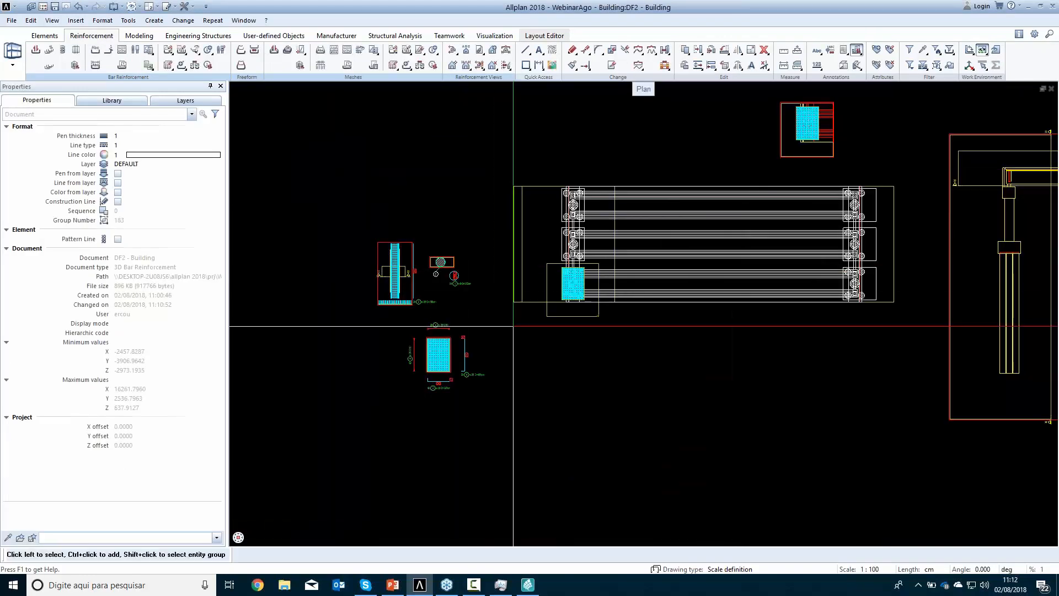
{"action": "left_click", "coordinate": [851, 53]}
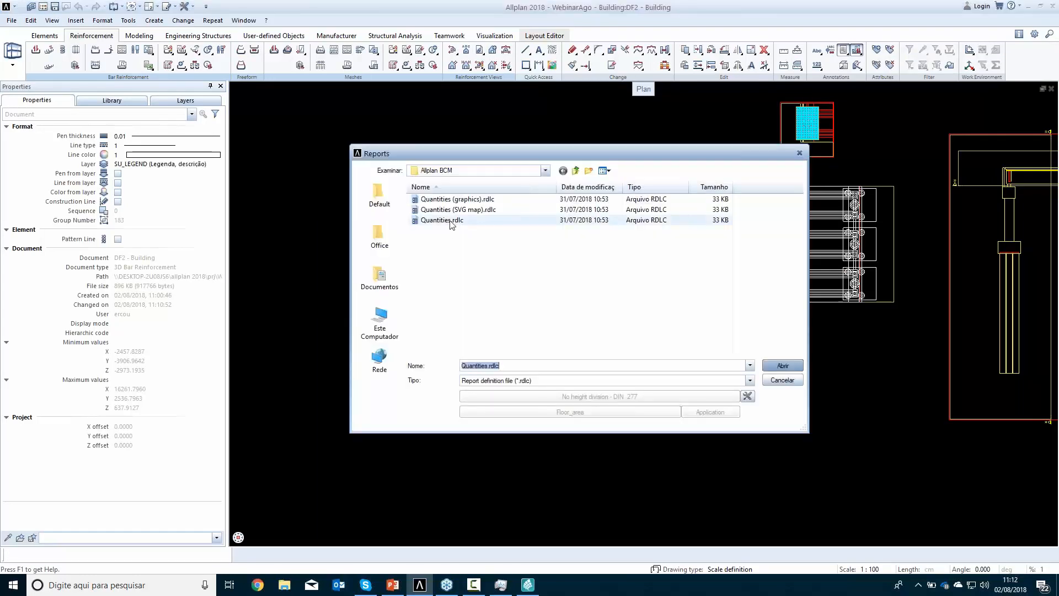
{"action": "left_click", "coordinate": [783, 365]}
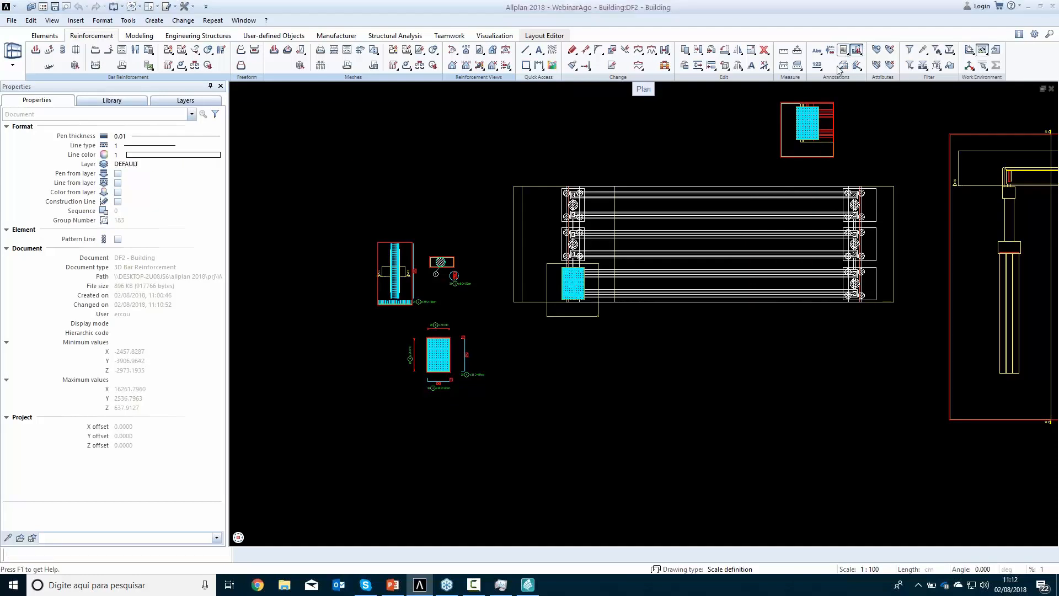
{"action": "left_click", "coordinate": [776, 377]}
Place the associative legend 5 TABELA DE FERROS from the Office Engineering legends below the bridge plan
{"action": "left_click", "coordinate": [845, 50]}
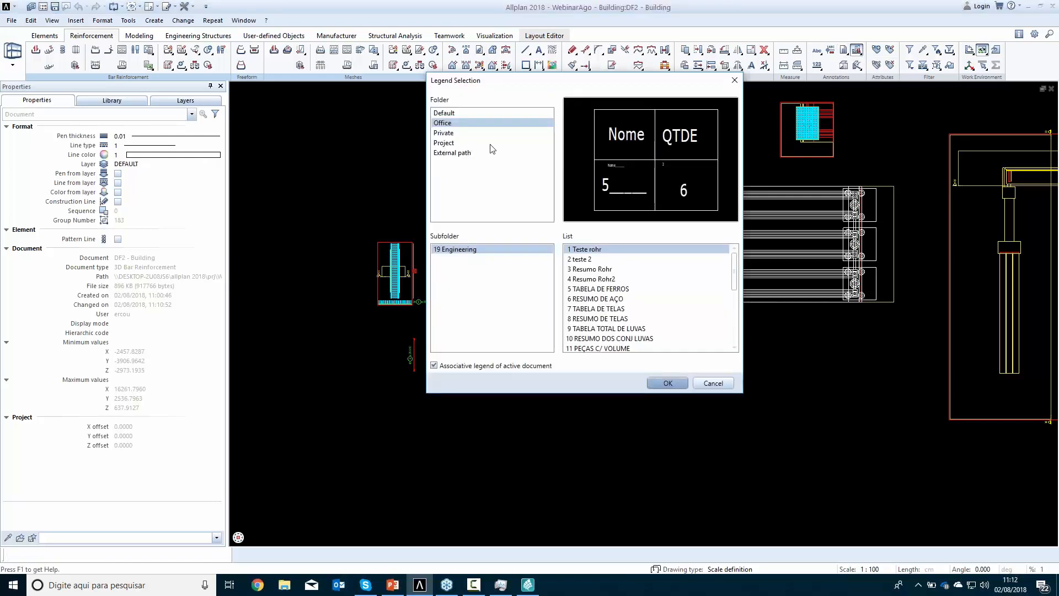
{"action": "double_click", "coordinate": [603, 289]}
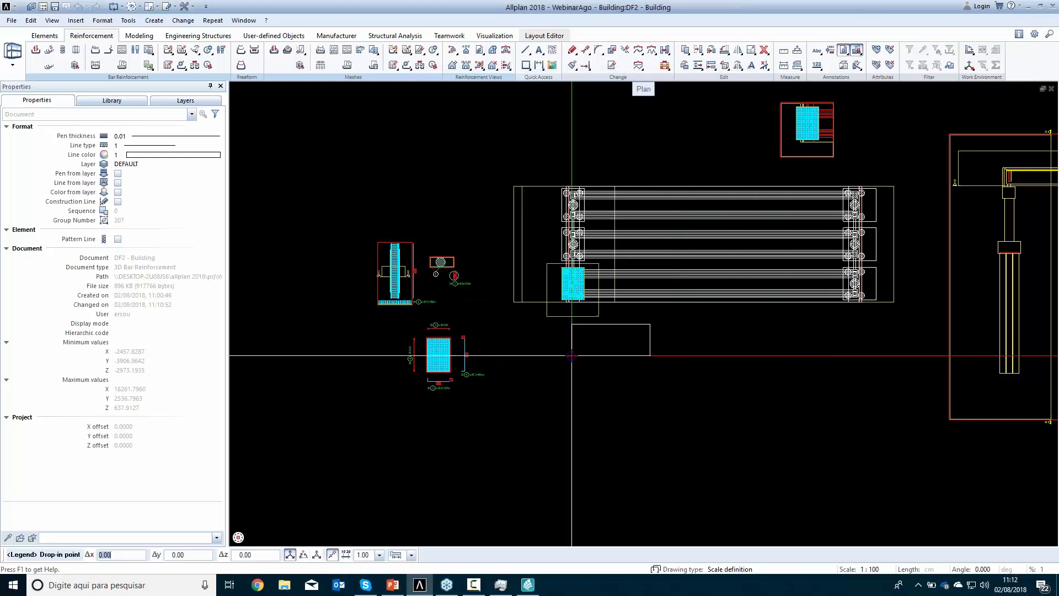
{"action": "left_click", "coordinate": [544, 372]}
{"action": "scroll", "coordinate": [558, 371], "scroll_direction": "up", "scroll_amount": 3}
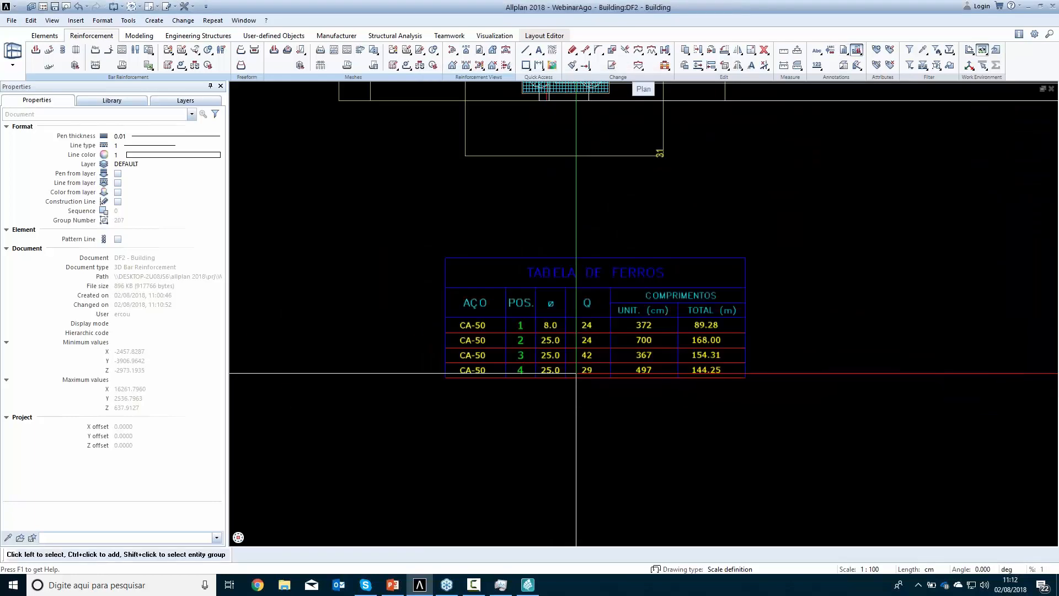
Place the associative legend 6 RESUMO DE AÇO directly below the bar table and check both schedules
{"action": "left_click", "coordinate": [848, 54]}
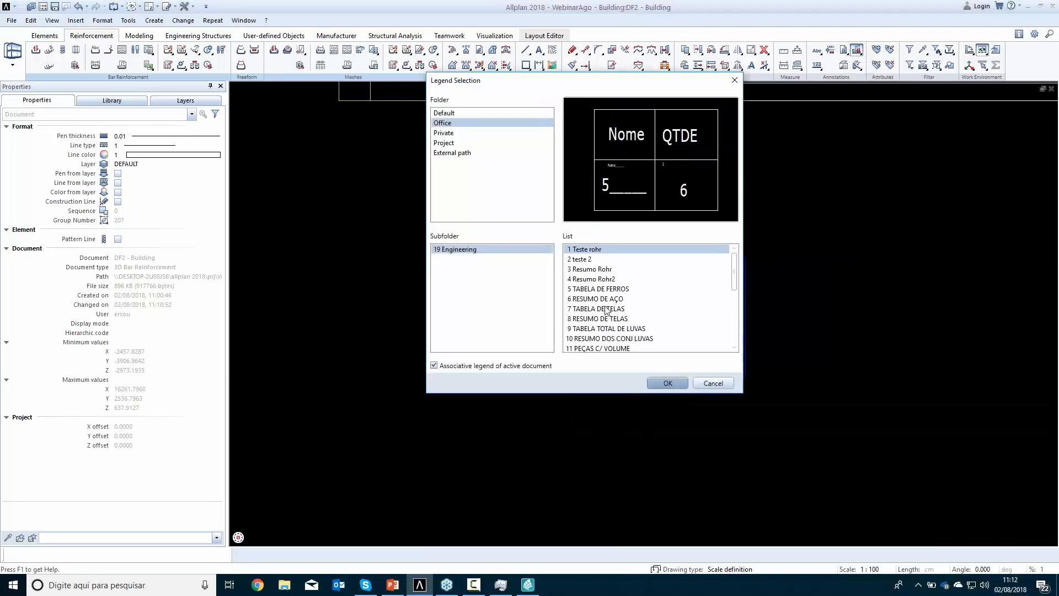
{"action": "double_click", "coordinate": [609, 298]}
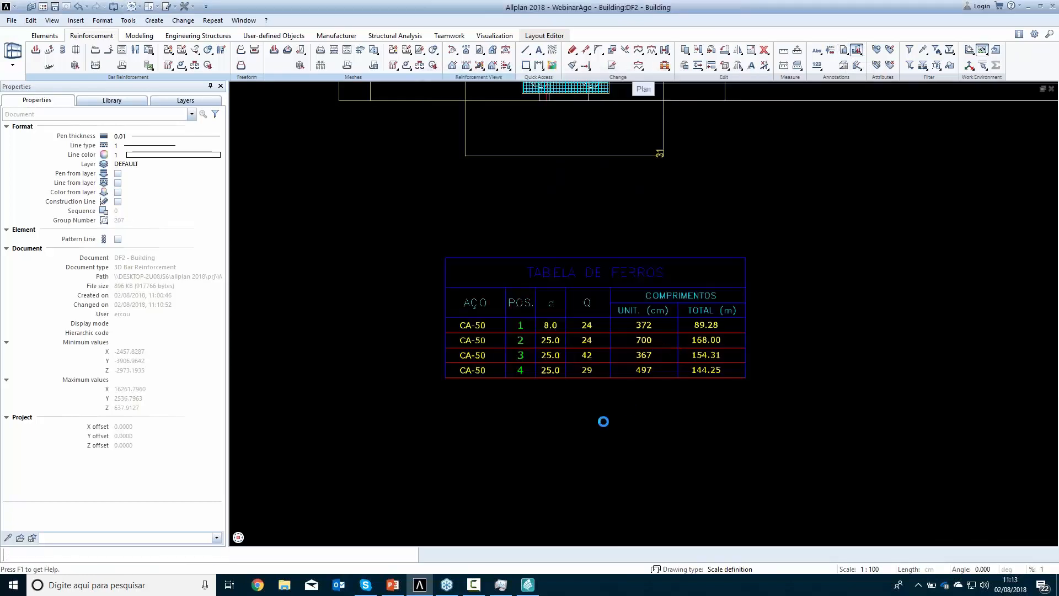
{"action": "left_click", "coordinate": [447, 521]}
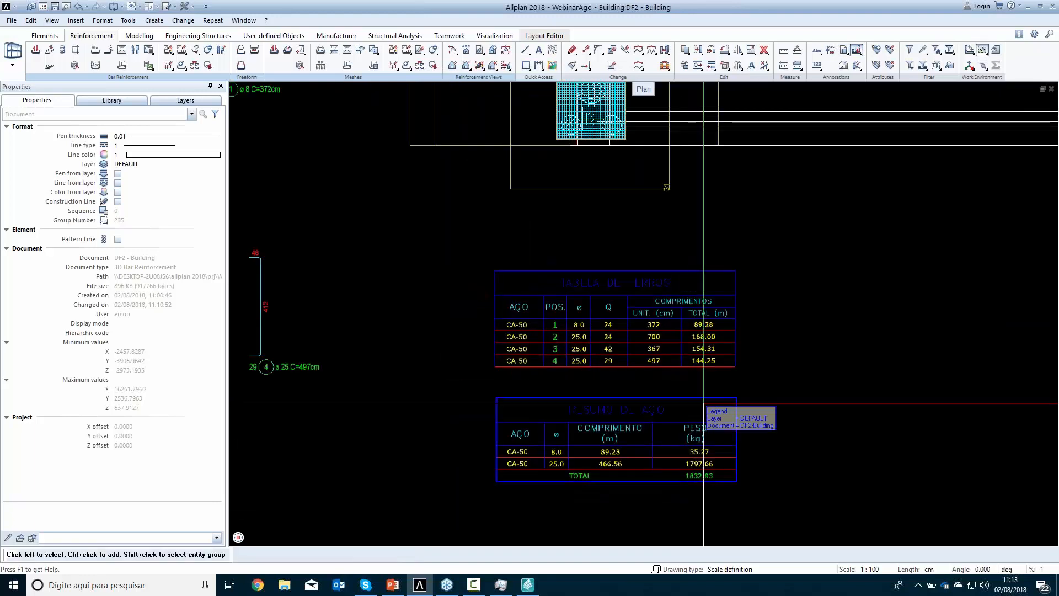
{"action": "scroll", "coordinate": [709, 408], "scroll_direction": "up", "scroll_amount": 3}
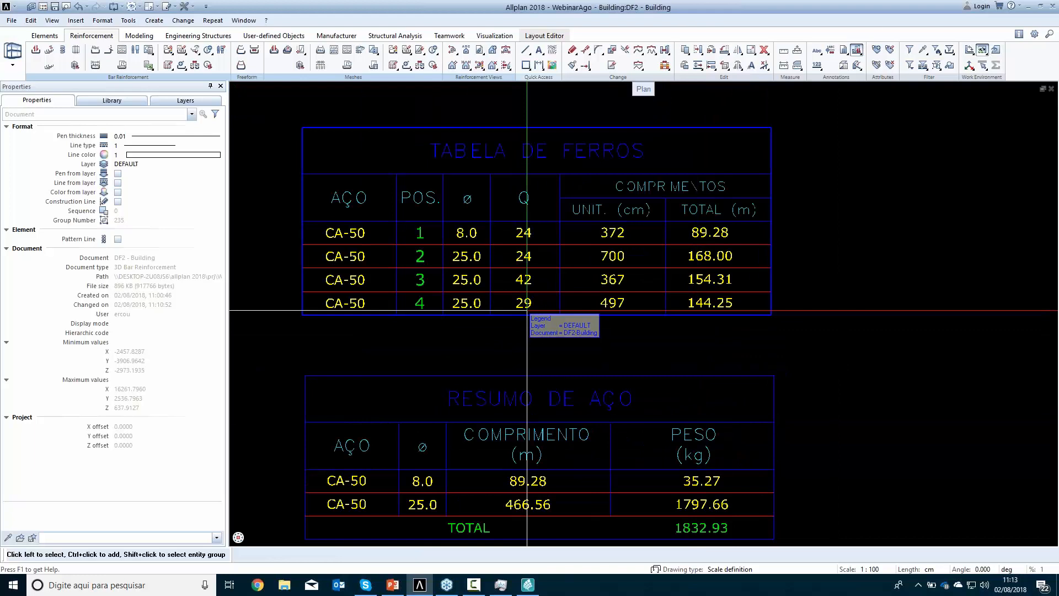
{"action": "scroll", "coordinate": [534, 315], "scroll_direction": "down", "scroll_amount": 3}
{"action": "middle_click_drag", "start_coordinate": [643, 305], "coordinate": [651, 345]}
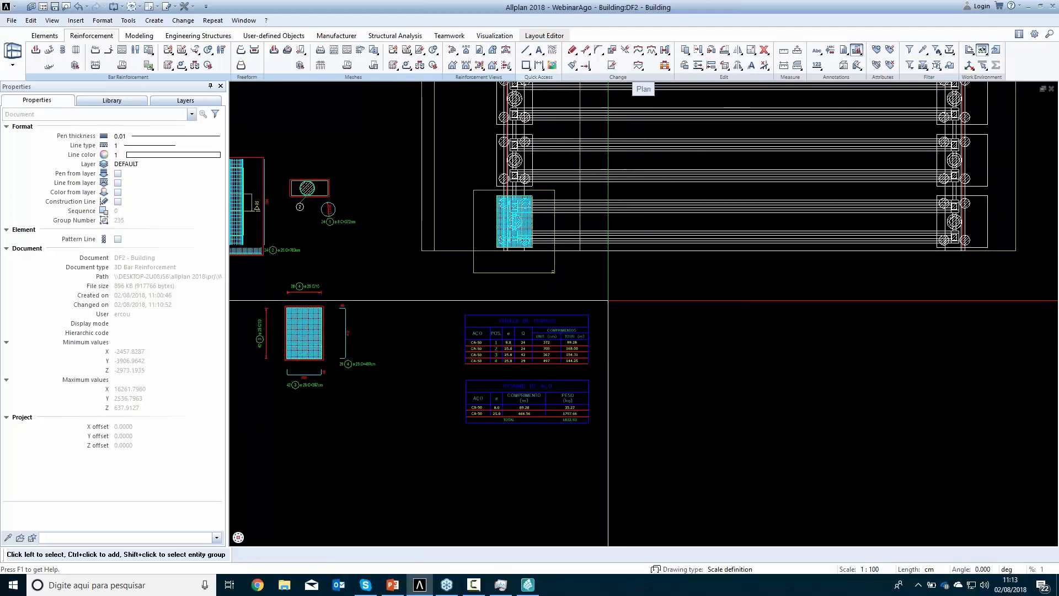
{"action": "middle_click_drag", "start_coordinate": [611, 305], "coordinate": [617, 342]}
{"action": "scroll", "coordinate": [617, 342], "scroll_direction": "down", "scroll_amount": 3}
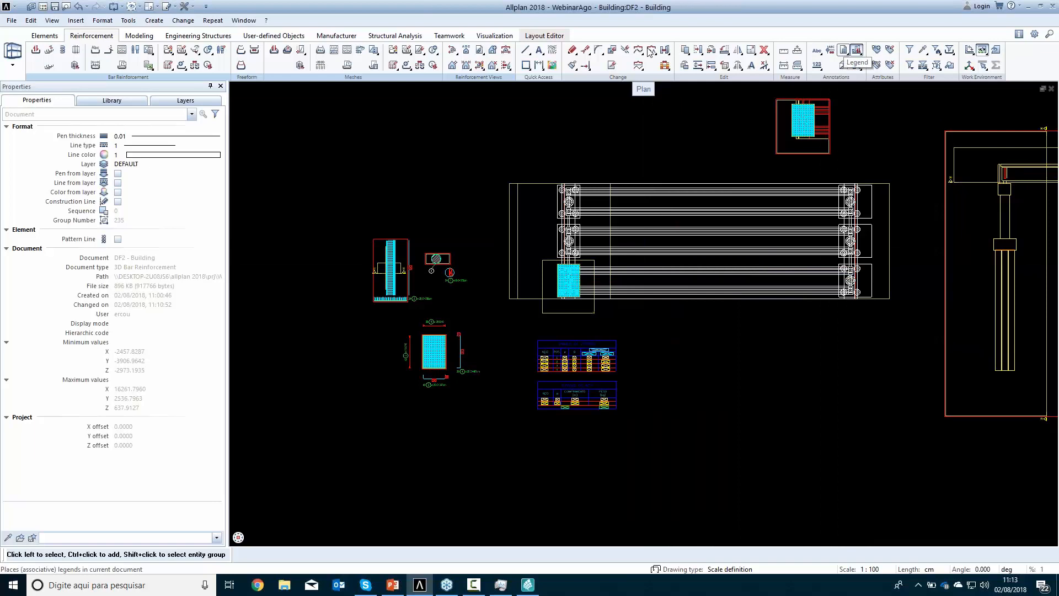
Set the Name attribute of the left column in the longitudinal bridge view to P01
{"action": "scroll", "coordinate": [879, 217], "scroll_direction": "down", "scroll_amount": 1}
{"action": "middle_click_drag", "start_coordinate": [879, 217], "coordinate": [694, 262]}
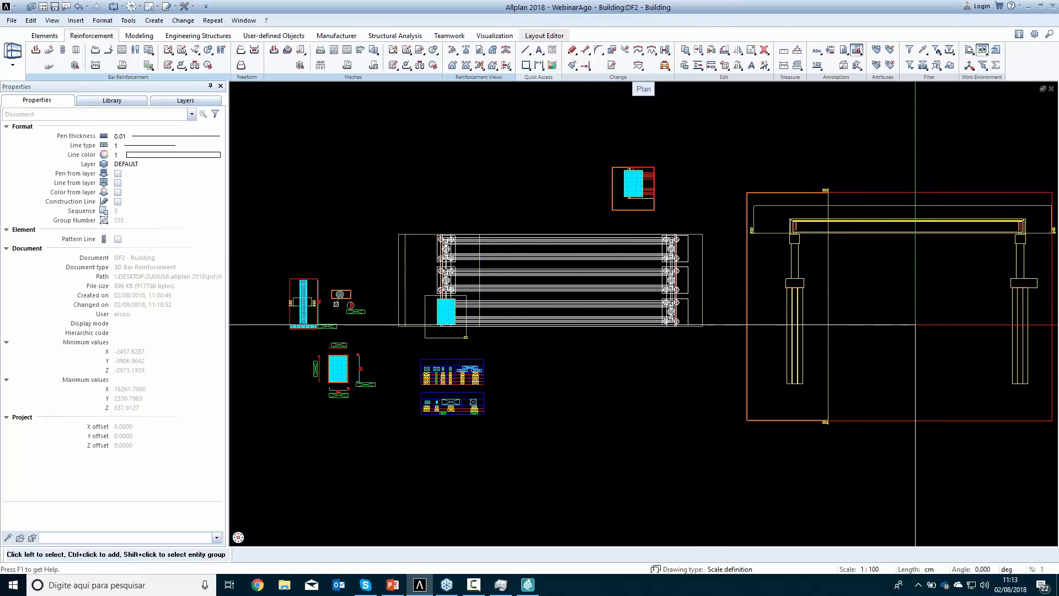
{"action": "middle_click_drag", "start_coordinate": [917, 325], "coordinate": [788, 356]}
{"action": "scroll", "coordinate": [701, 286], "scroll_direction": "up", "scroll_amount": 3}
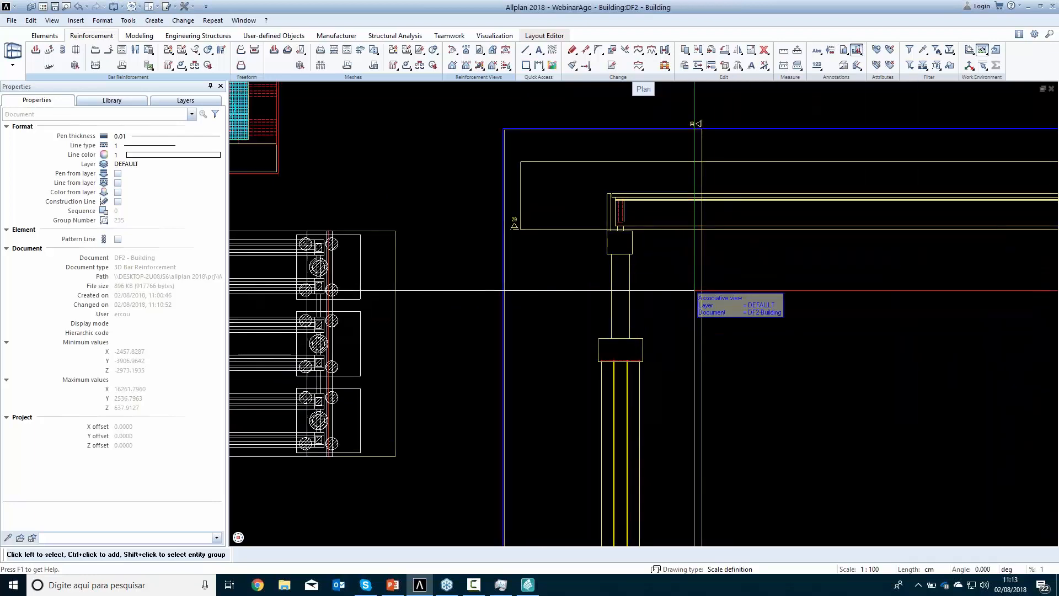
{"action": "right_click", "coordinate": [630, 296]}
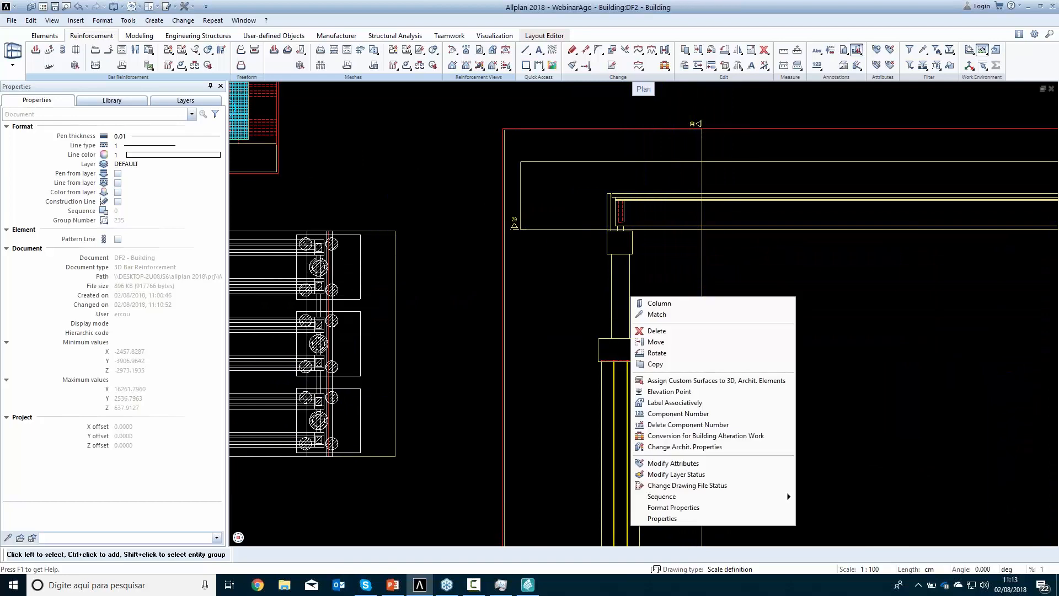
{"action": "left_click", "coordinate": [693, 463]}
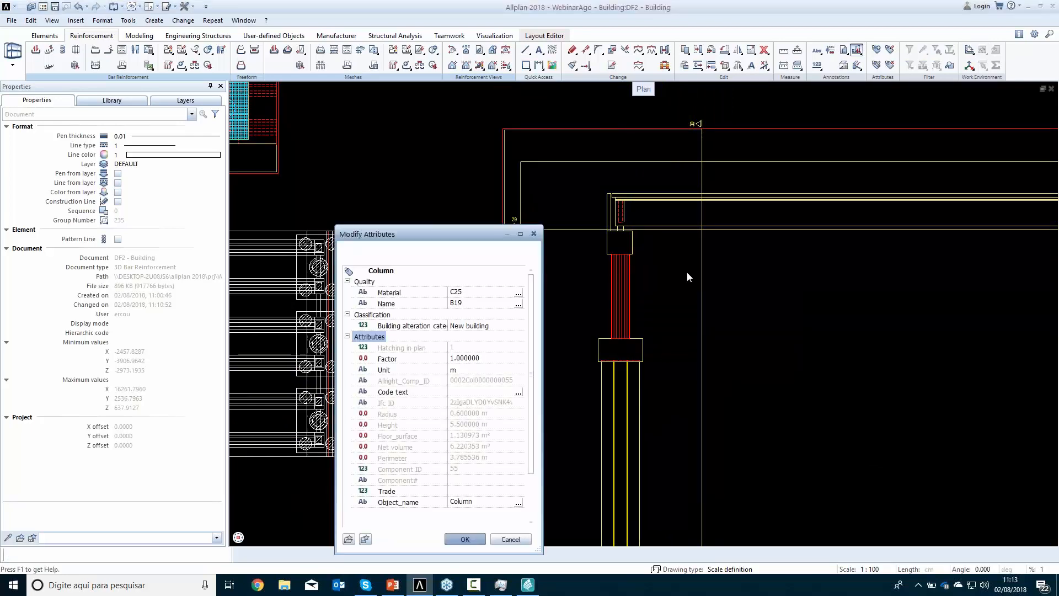
{"action": "left_click_drag", "start_coordinate": [480, 221], "coordinate": [484, 187]}
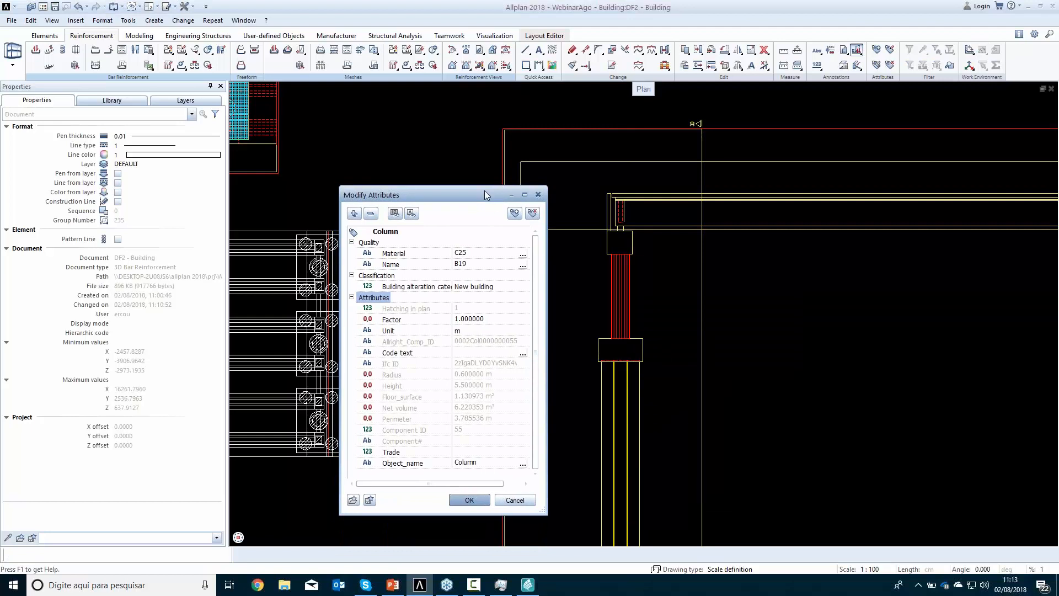
{"action": "left_click", "coordinate": [465, 266]}
{"action": "type", "text": "P"}
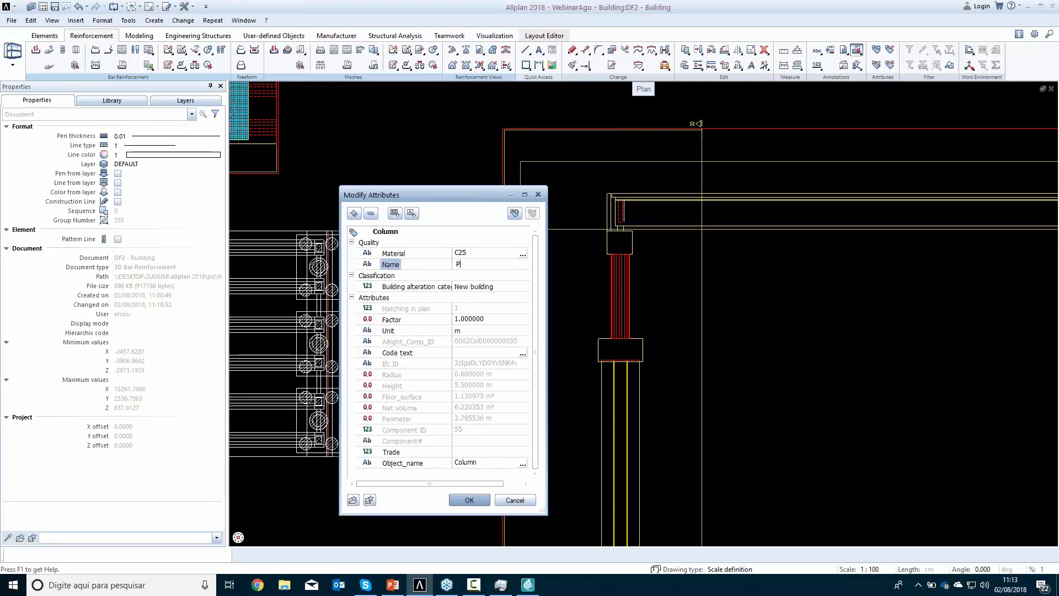
{"action": "type", "text": "01"}
{"action": "key", "text": "Return"}
{"action": "left_click", "coordinate": [470, 500]}
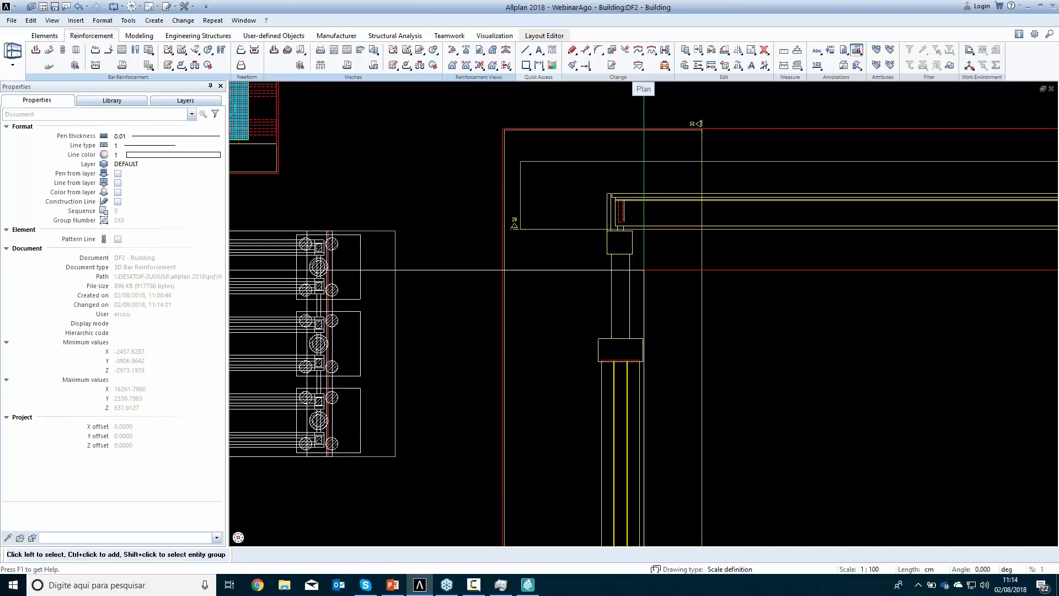
Label the left column with its name attribute, placing the horizontal label P01 just to the right of the shaft
{"action": "left_click", "coordinate": [816, 51]}
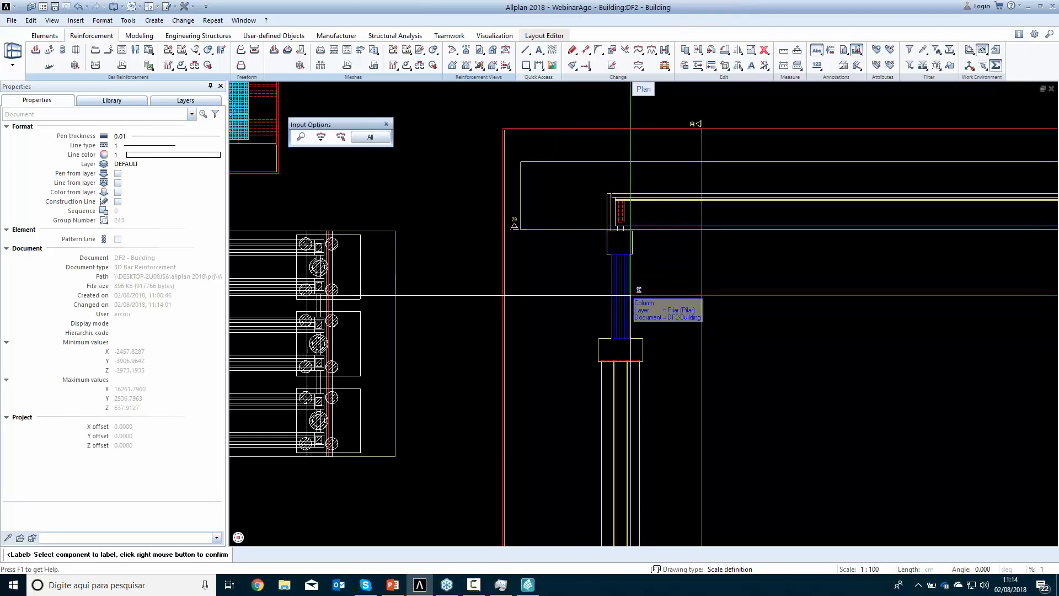
{"action": "key", "text": "Escape"}
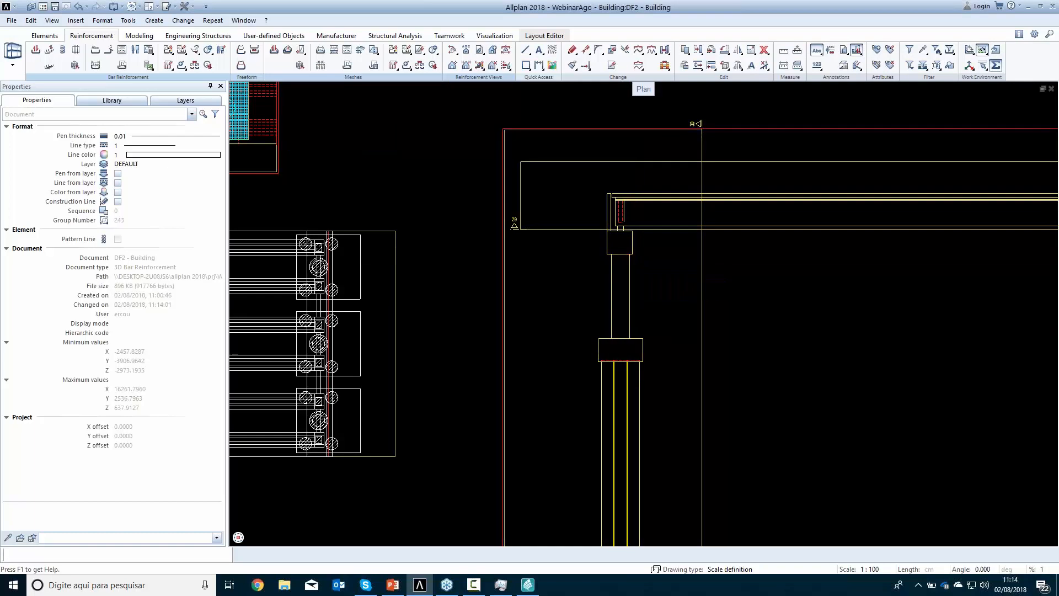
{"action": "scroll", "coordinate": [664, 297], "scroll_direction": "up", "scroll_amount": 5}
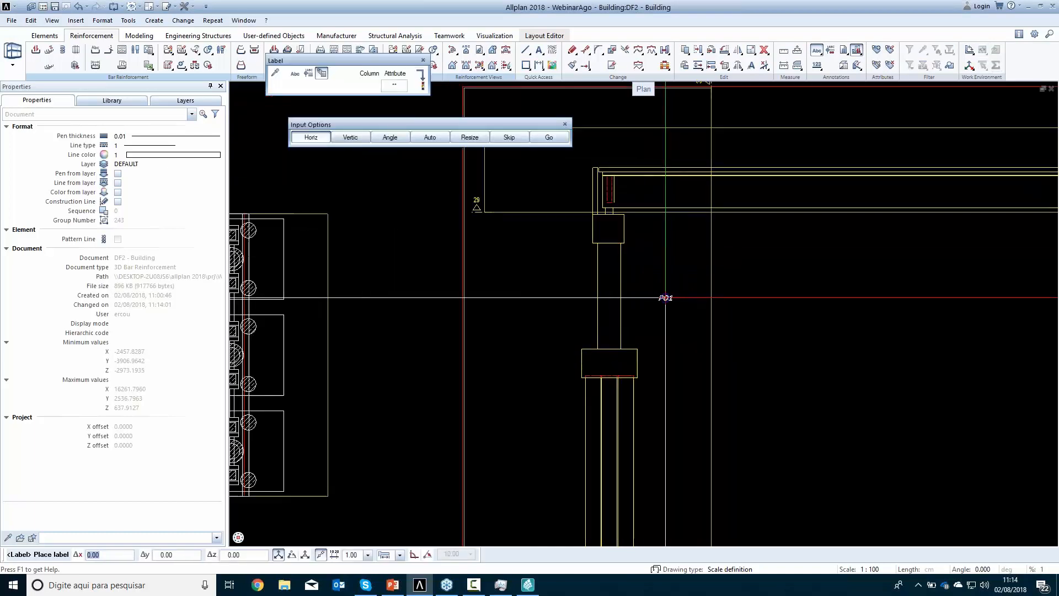
{"action": "left_click", "coordinate": [610, 213]}
{"action": "key", "text": "Escape"}
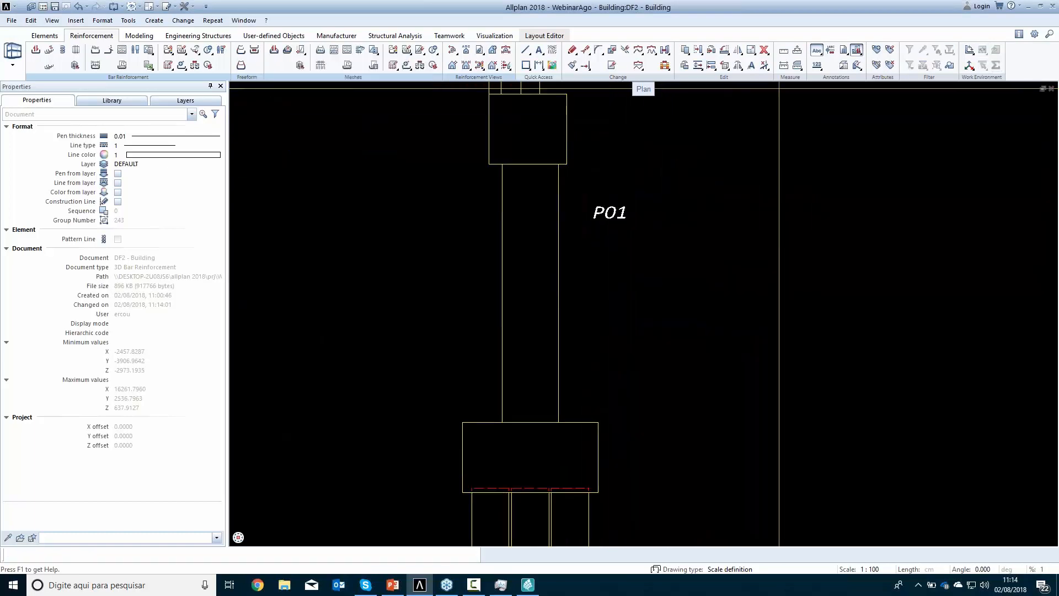
Add a vertical dimension line left of the left support, dimensioning the heights of the pile, pile cap and column
{"action": "scroll", "coordinate": [647, 340], "scroll_direction": "down", "scroll_amount": 6}
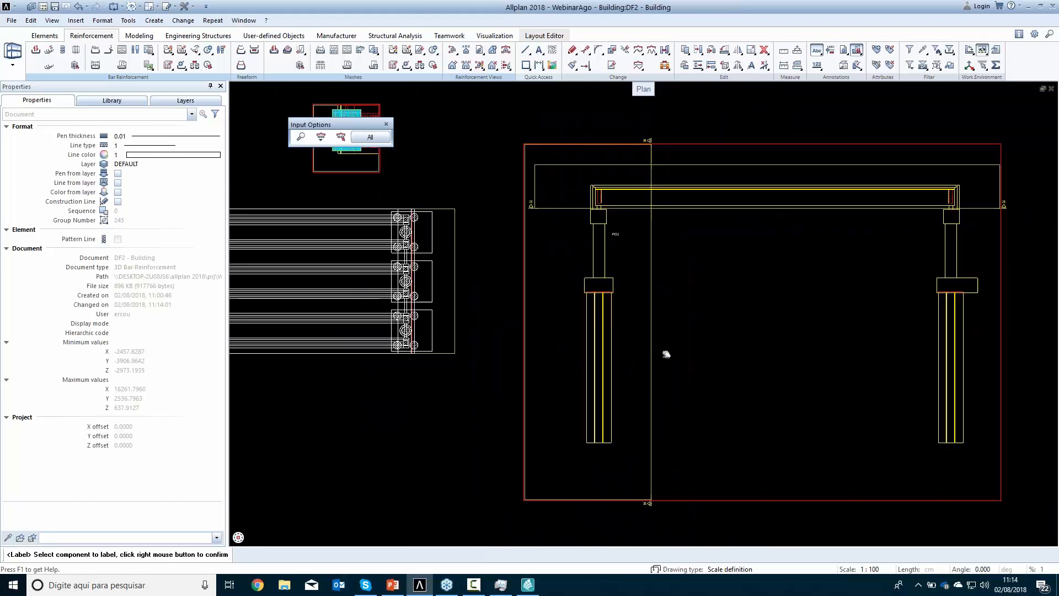
{"action": "left_click", "coordinate": [539, 65]}
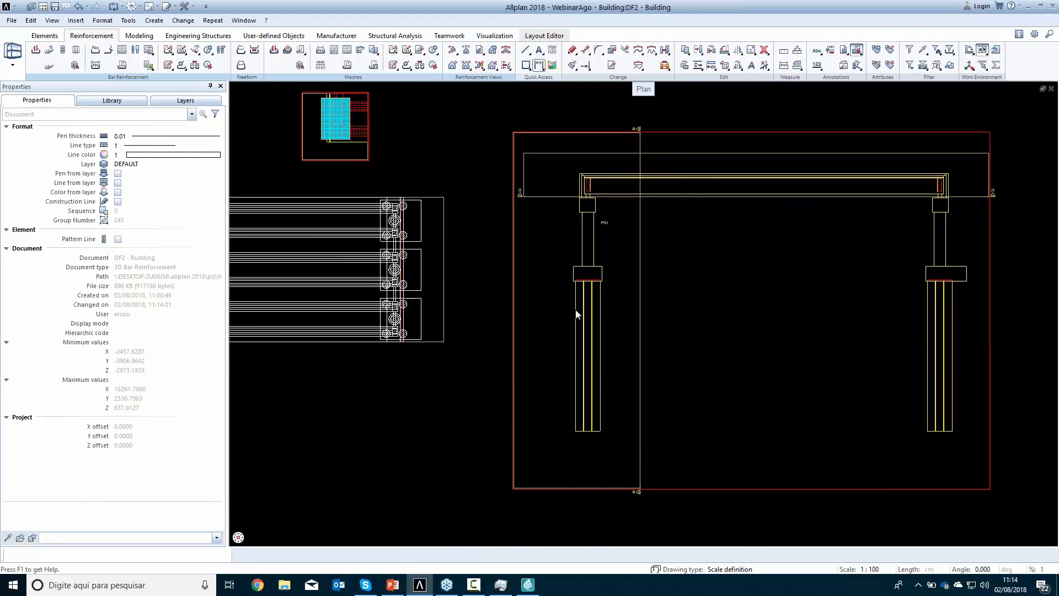
{"action": "scroll", "coordinate": [556, 395], "scroll_direction": "up", "scroll_amount": 5}
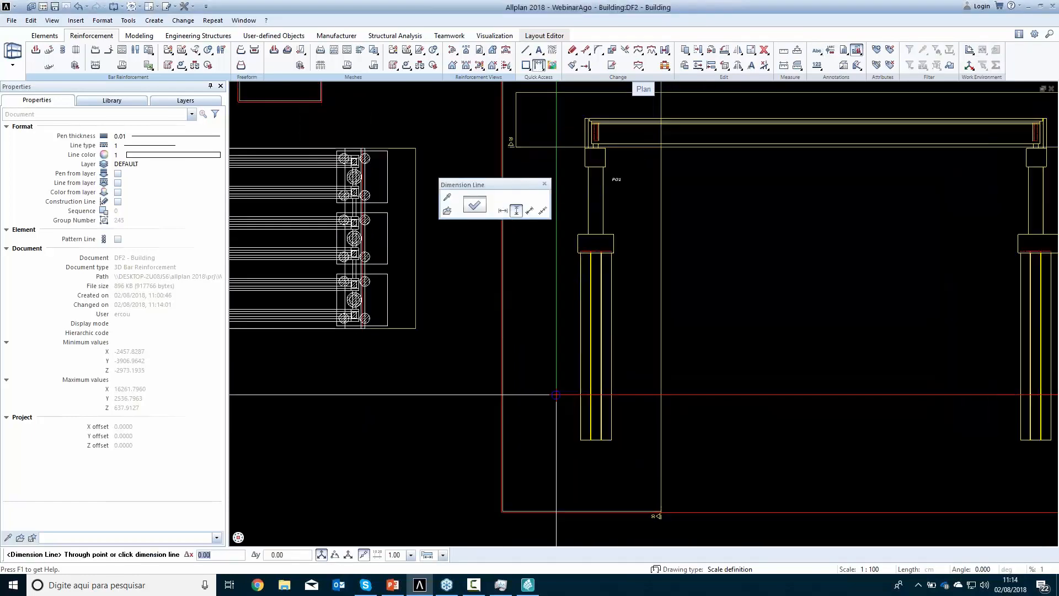
{"action": "left_click", "coordinate": [513, 336]}
{"action": "left_click", "coordinate": [602, 481]}
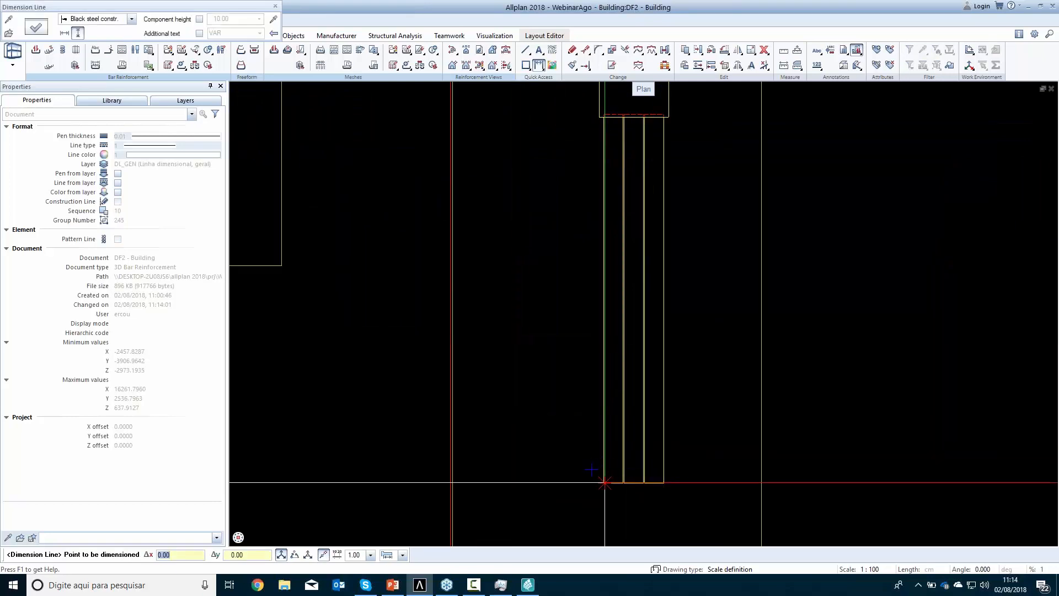
{"action": "left_click", "coordinate": [600, 117]}
{"action": "middle_click_drag", "start_coordinate": [599, 116], "coordinate": [577, 286]}
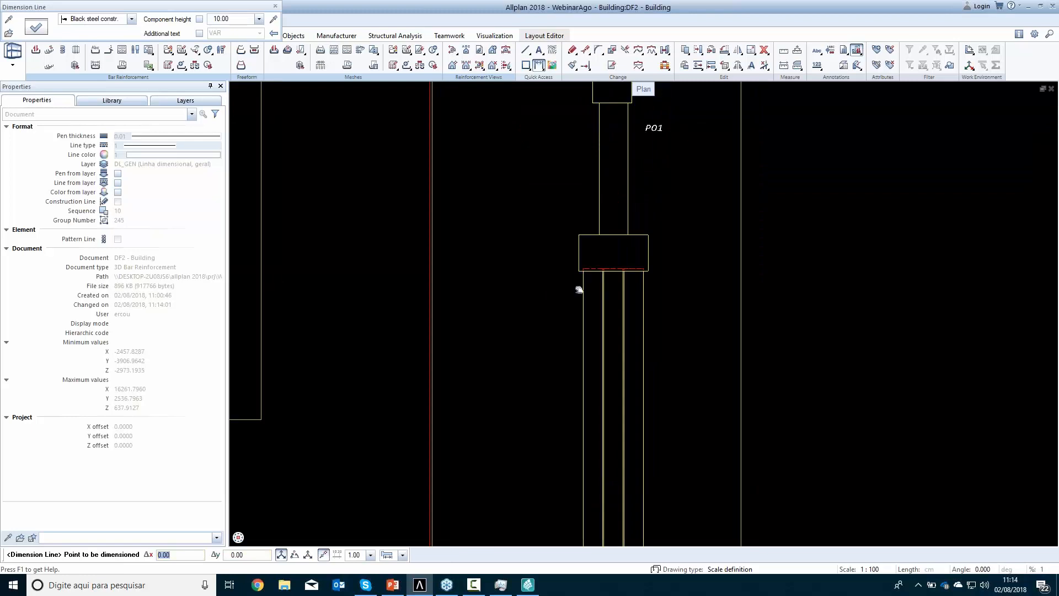
{"action": "left_click", "coordinate": [578, 236]}
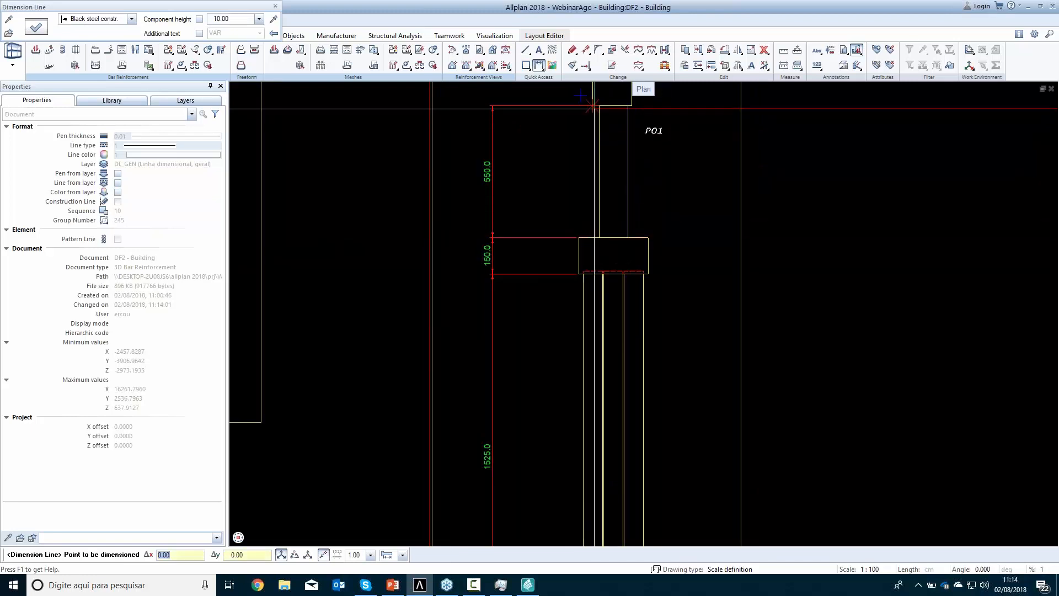
{"action": "left_click", "coordinate": [594, 109]}
{"action": "key", "text": "Escape"}
{"action": "key", "text": "Escape"}
{"action": "scroll", "coordinate": [550, 290], "scroll_direction": "down", "scroll_amount": 3}
{"action": "scroll", "coordinate": [551, 291], "scroll_direction": "down", "scroll_amount": 3}
{"action": "middle_click_drag", "start_coordinate": [577, 345], "coordinate": [438, 327]}
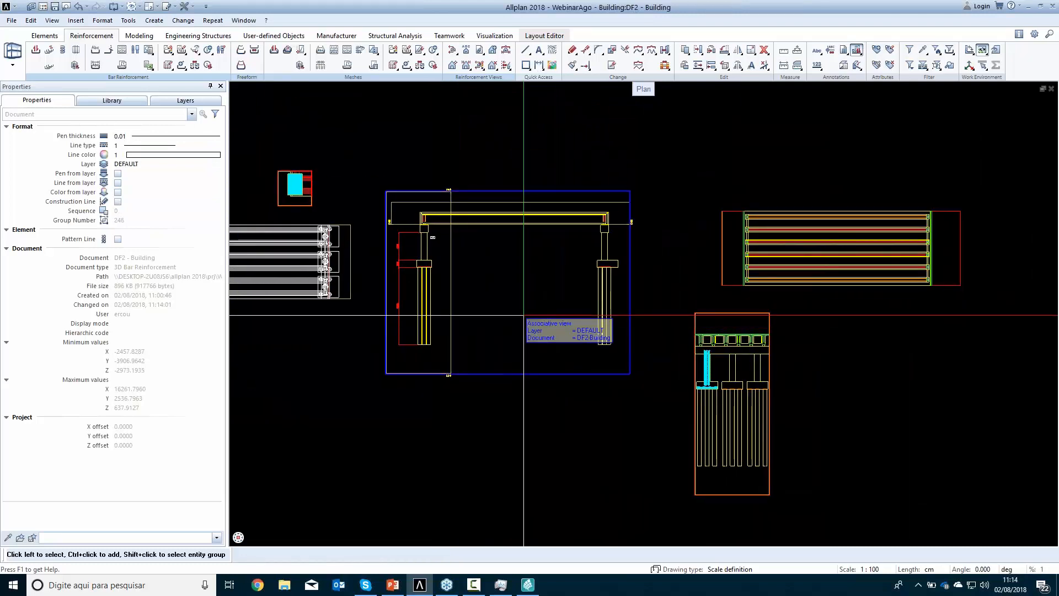
{"action": "scroll", "coordinate": [739, 283], "scroll_direction": "down", "scroll_amount": 3}
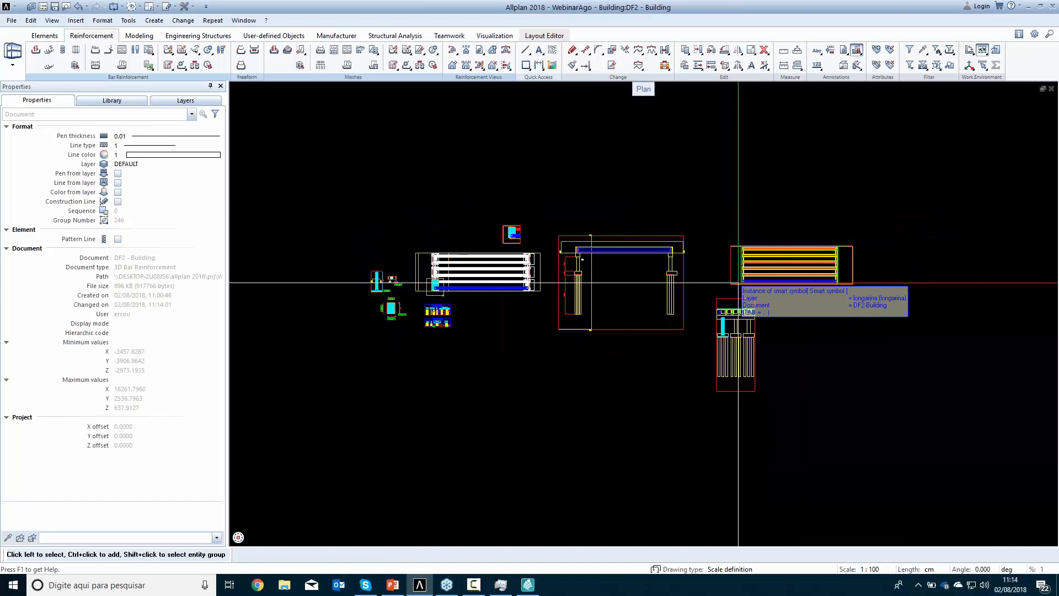